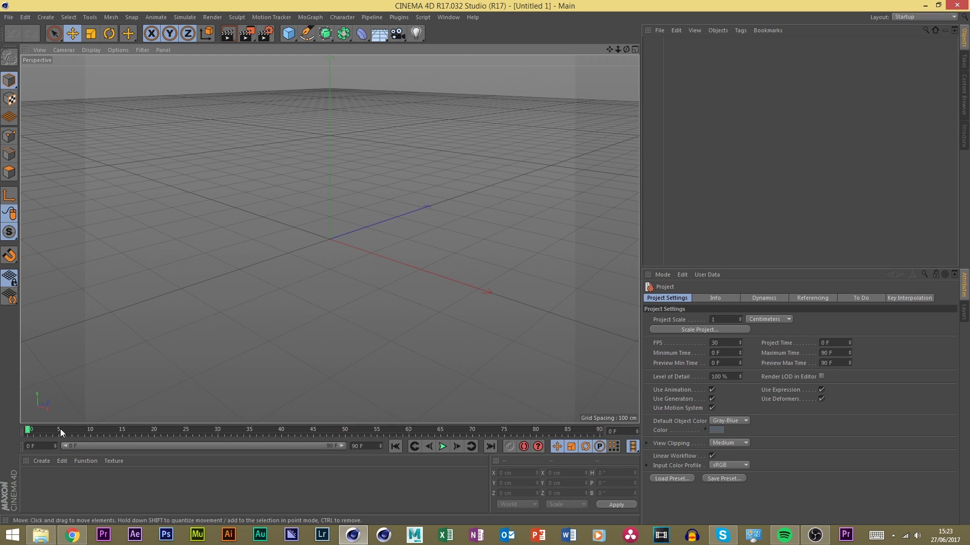
Load Lightroom by AtmoArtworks.c4d into Cinema 4D from the Zuha Banner Pack folder on the Desktop
left_click(41, 534)
left_click(525, 130)
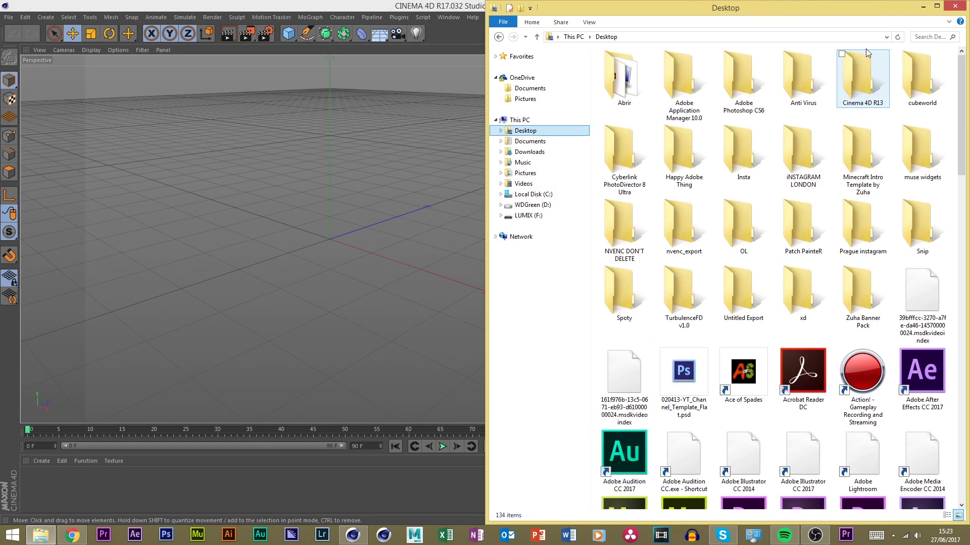
double_click(854, 296)
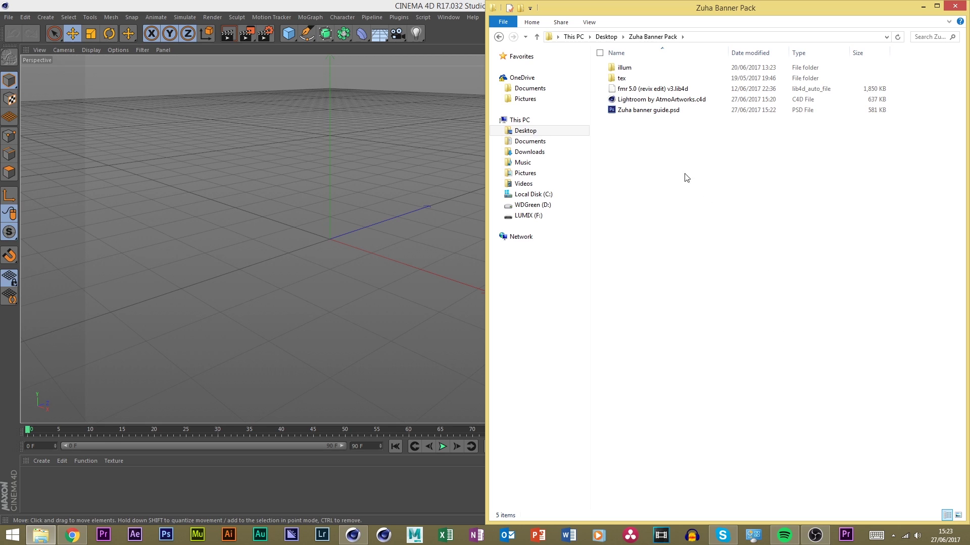
left_click_drag(652, 99, 320, 135)
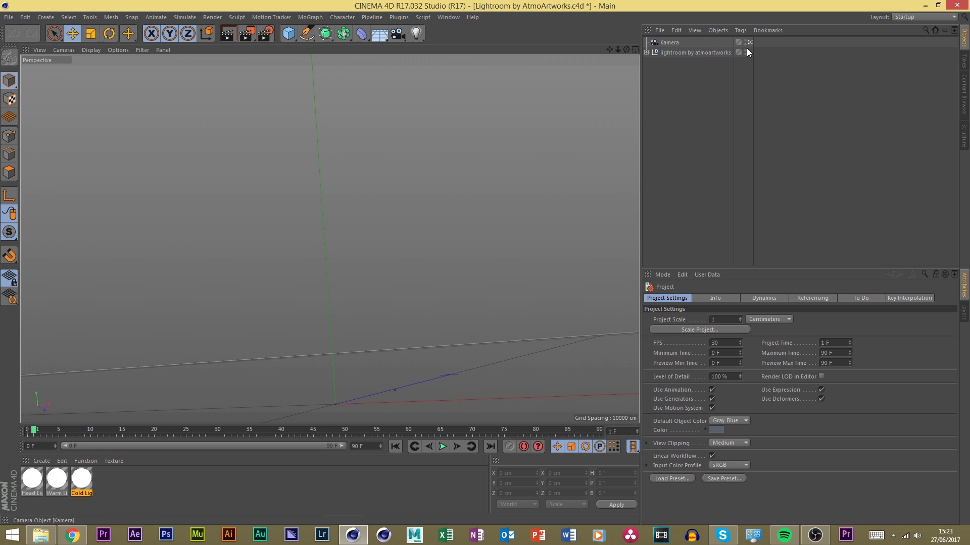
Leave the Kamera camera view and look over the lightroom's light panels and camera from the default view
left_click(749, 42)
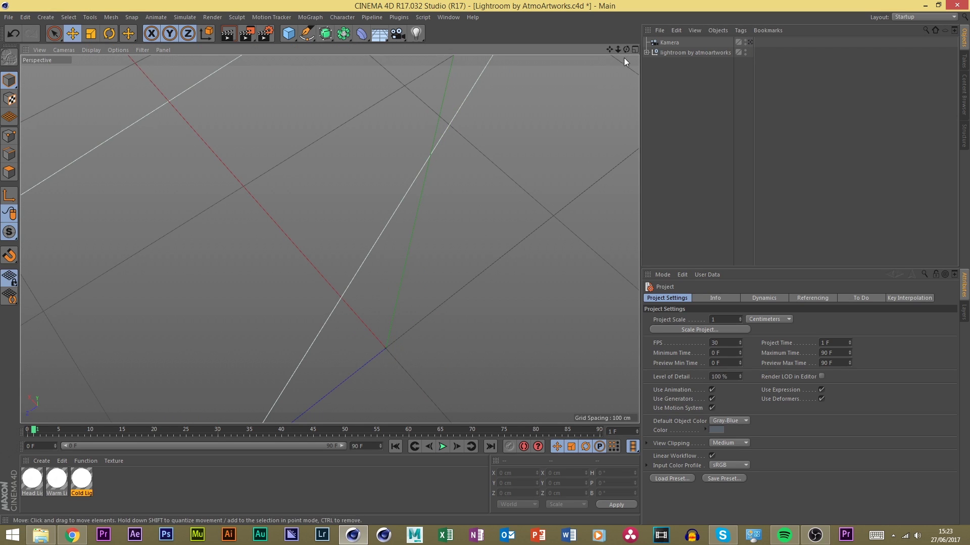
left_click_drag(623, 58, 298, 198, "alt")
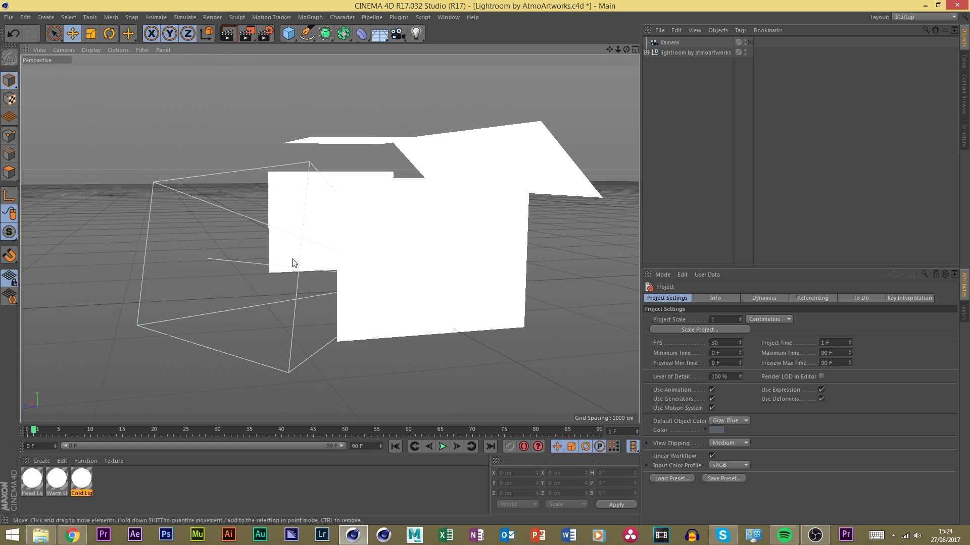
scroll(293, 260, "up", 5)
left_click_drag(618, 50, 483, 286)
scroll(411, 310, "up", 4)
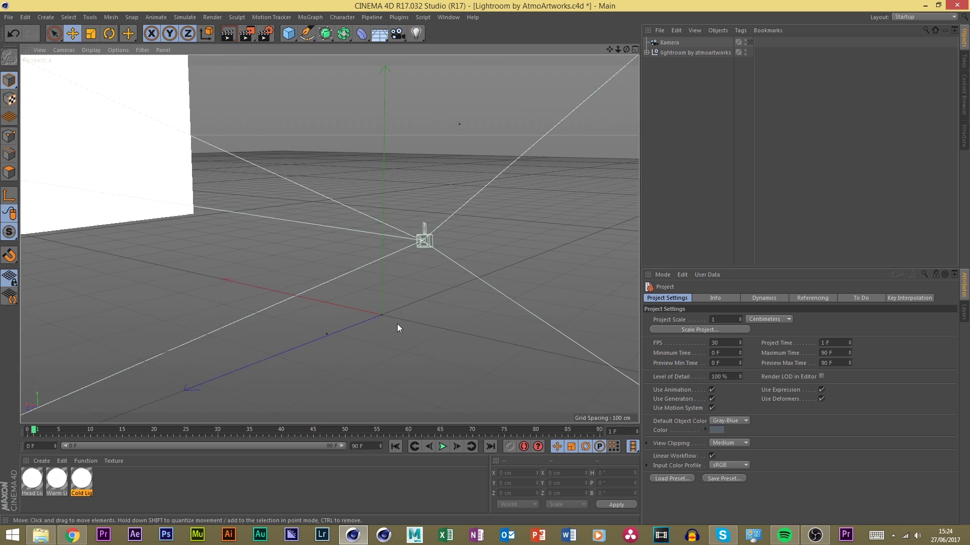
Load fmr 5.0 (revix edit) v3.lib4d from the Zuha Banner Pack folder and add its FMR 5.0 character rig to the scene
left_click(40, 535)
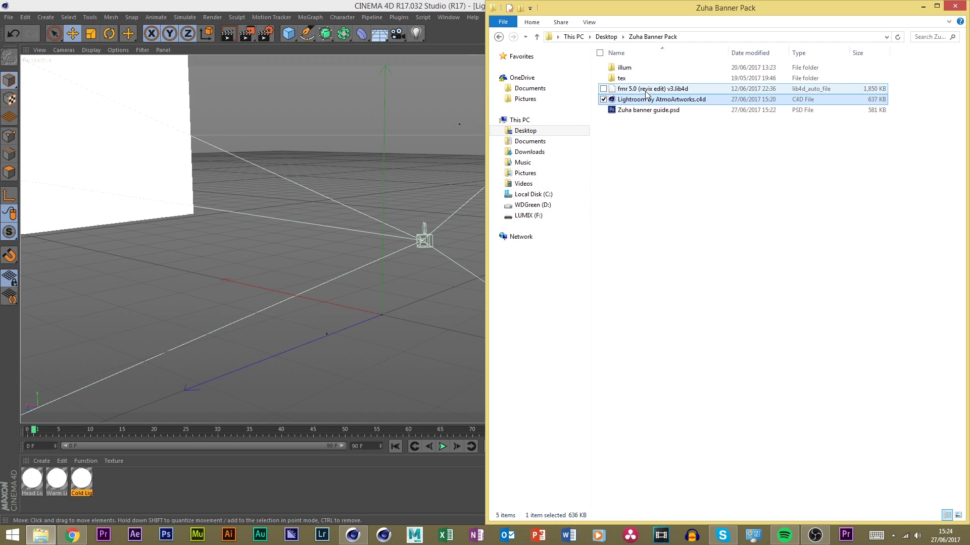
left_click_drag(625, 90, 274, 243)
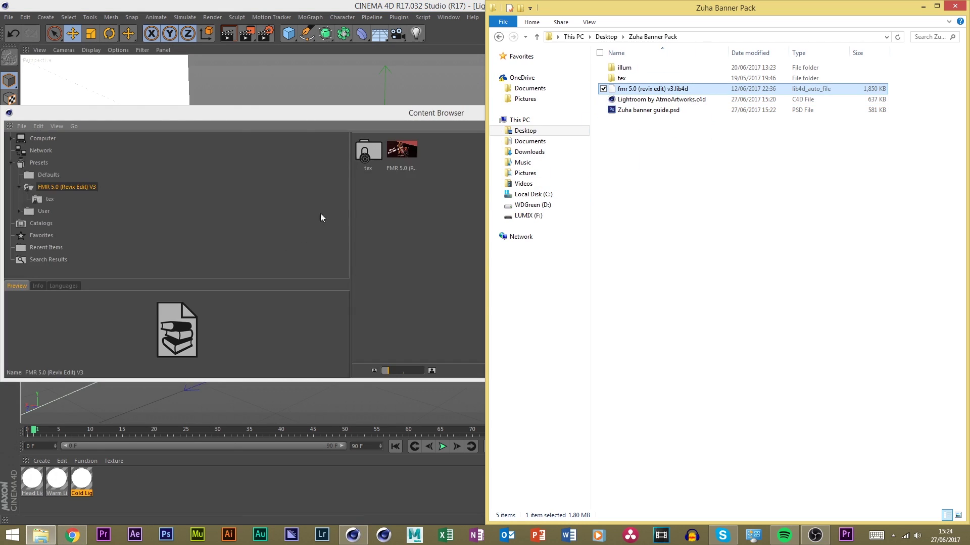
left_click(341, 215)
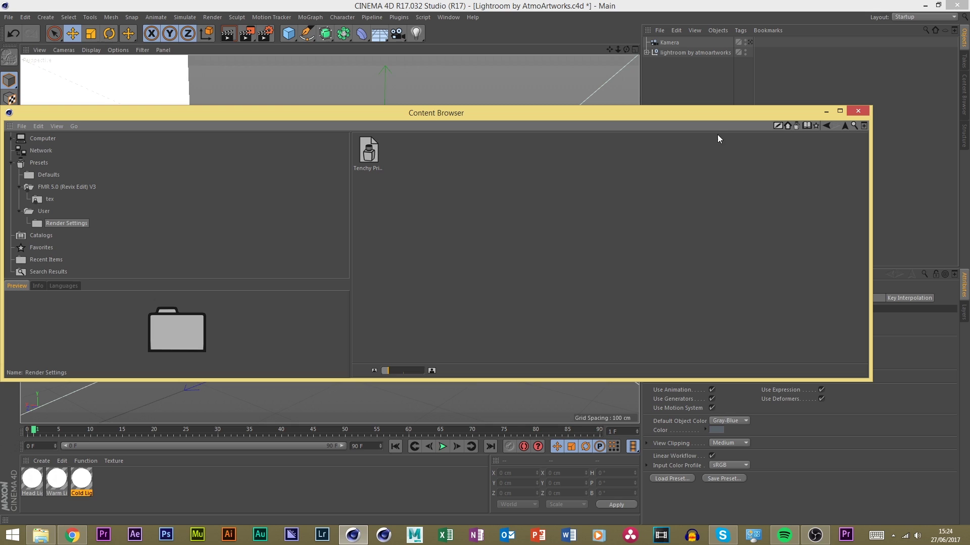
left_click(857, 111)
left_click(40, 535)
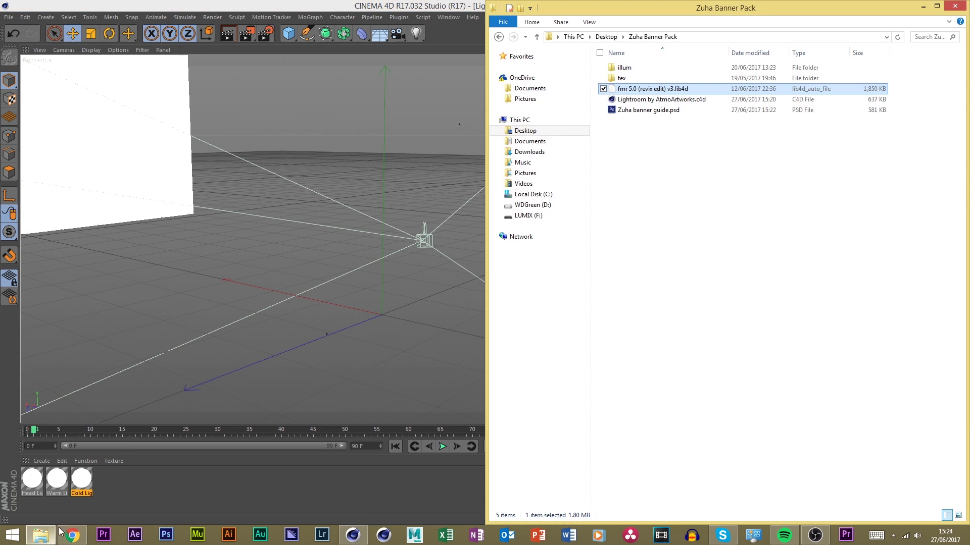
left_click_drag(666, 95, 299, 188)
left_click(396, 152)
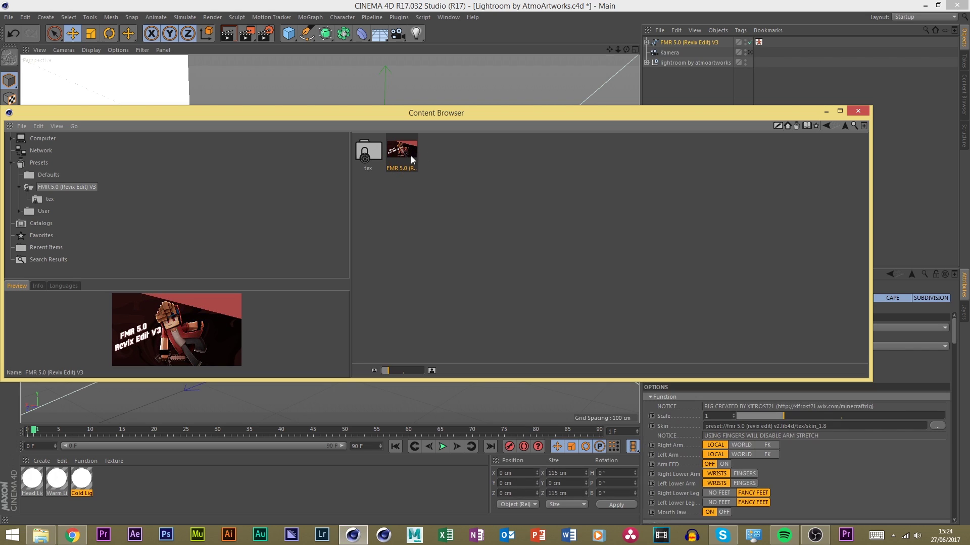
left_click(857, 111)
Examine the imported character rig and its body and neck controls from different angles and distances
scroll(383, 193, "up", 5)
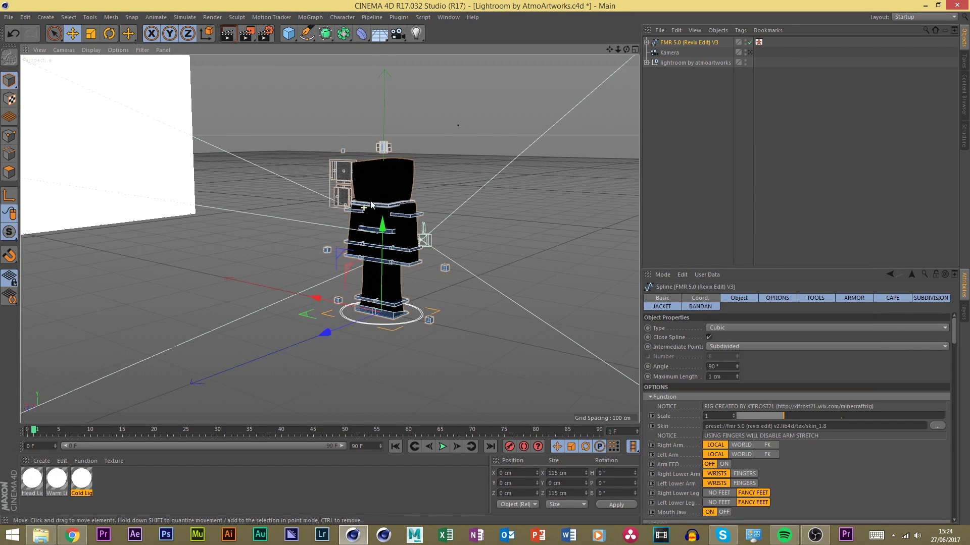
scroll(383, 193, "down", 3)
left_click_drag(624, 48, 562, 67)
left_click(340, 215)
scroll(341, 215, "up", 2)
scroll(340, 234, "down", 1)
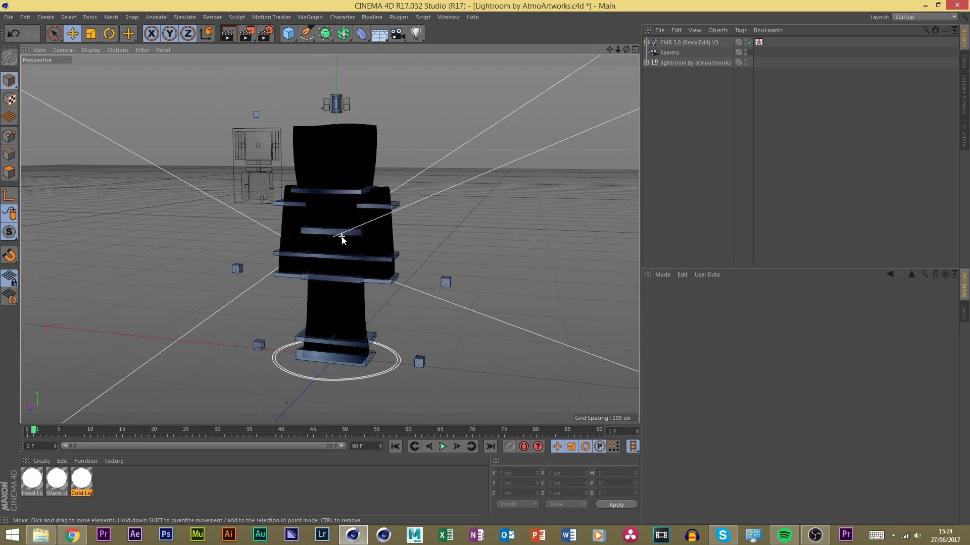
scroll(342, 237, "up", 1)
left_click(333, 182)
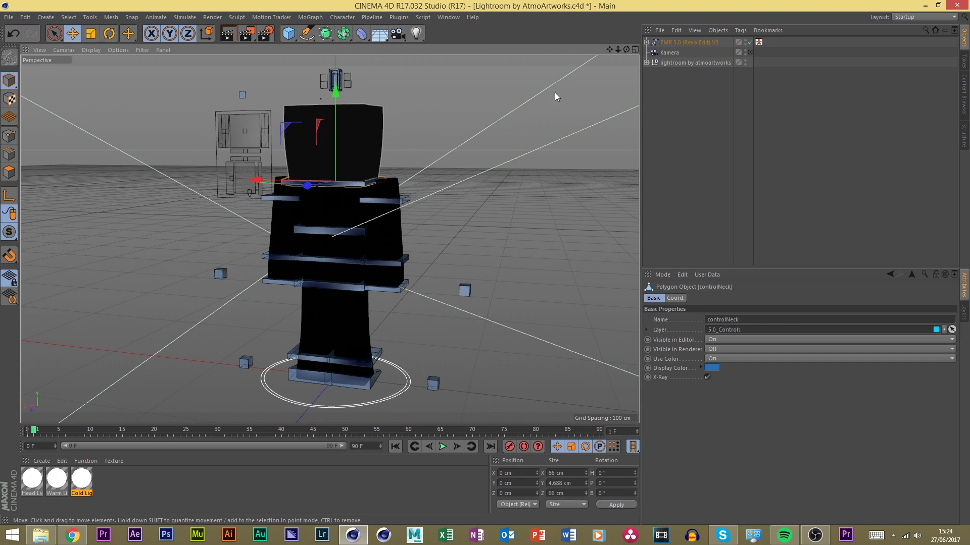
left_click(555, 92)
mouse_move(626, 50)
left_mouse_down()
mouse_move(581, 51)
mouse_move(626, 49)
left_mouse_up()
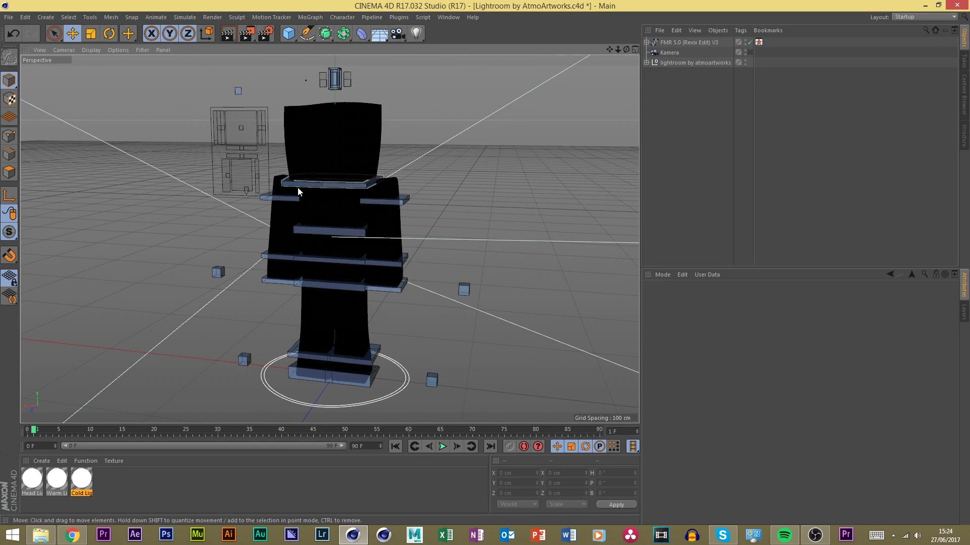
scroll(332, 134, "down", 3)
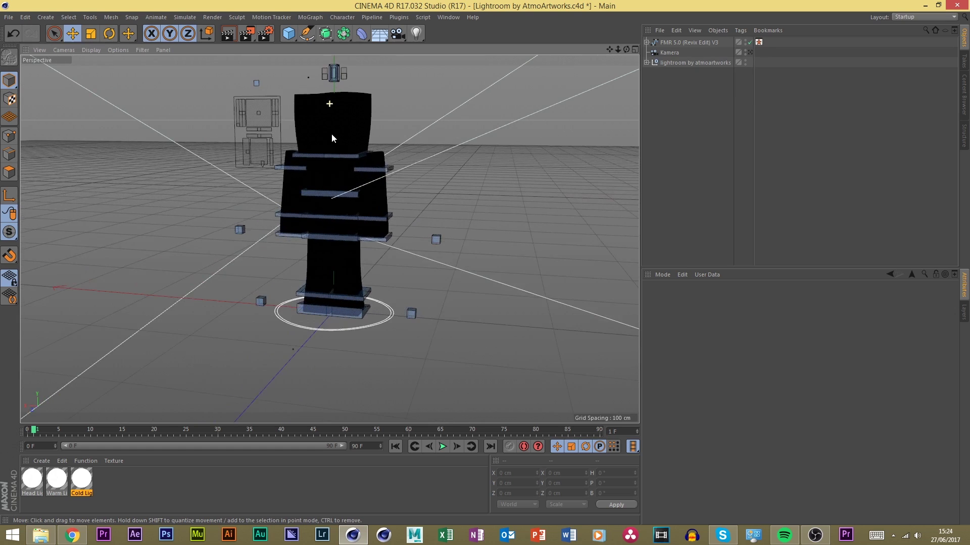
left_click(312, 304)
left_click_drag(348, 241, 321, 196)
key("ctrl+z")
key("ctrl+z")
scroll(338, 106, "up", 3)
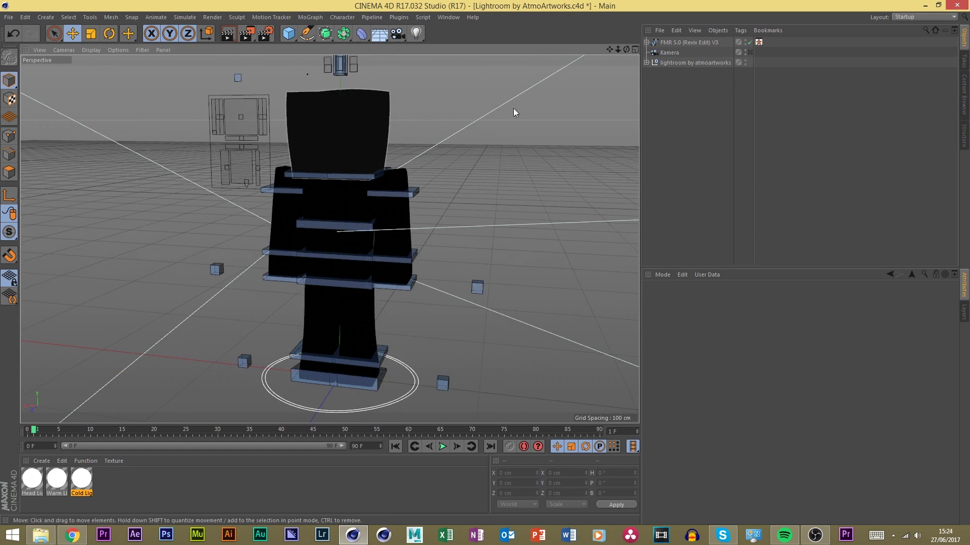
Apply the skin image 648f832af8643a3f.png from the Downloads folder to the FMR 5.0 rig and view the character from the front
left_click(696, 43)
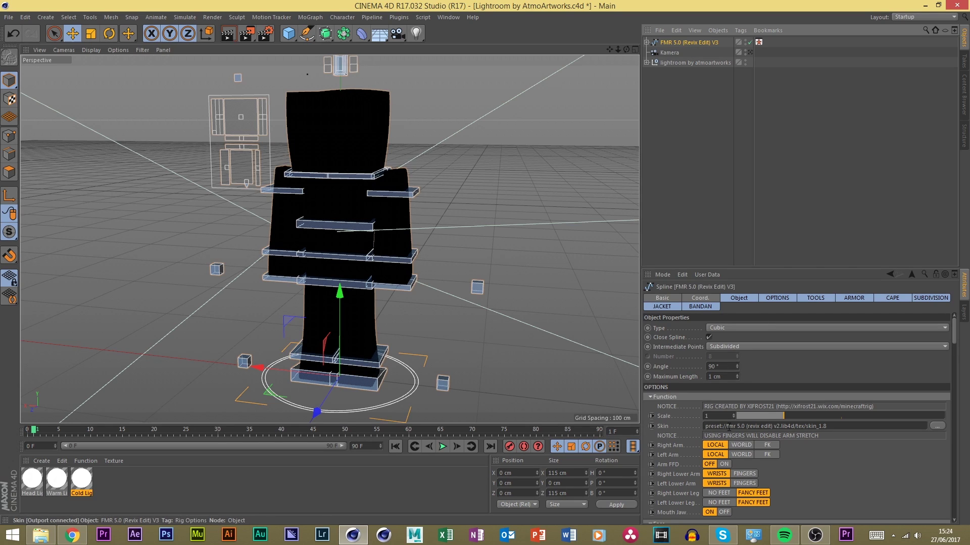
left_click(936, 426)
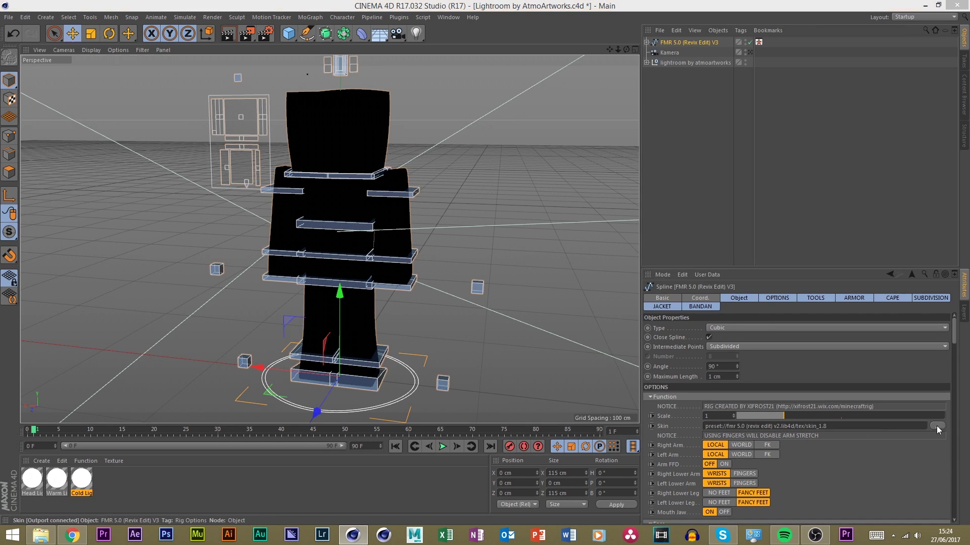
left_click(613, 329)
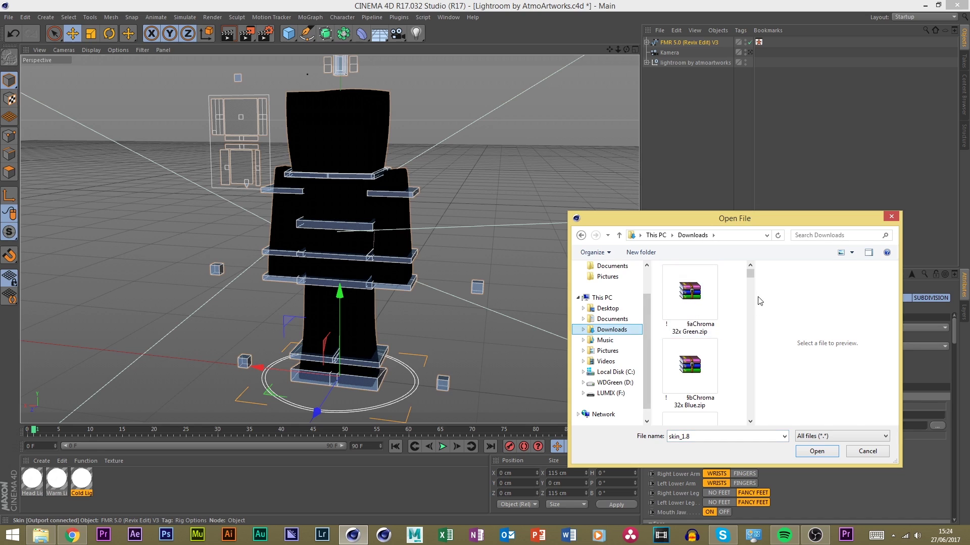
left_click_drag(750, 274, 750, 303)
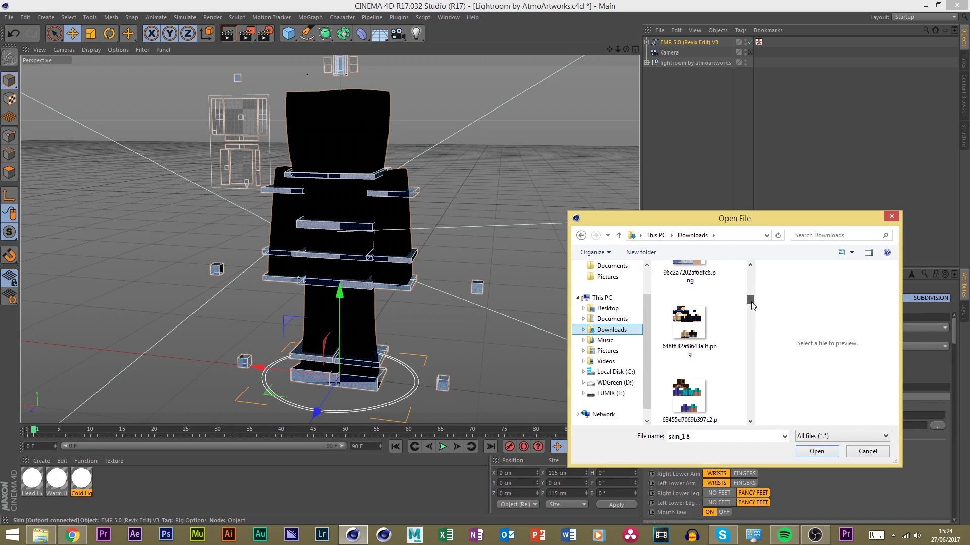
double_click(702, 321)
left_click_drag(617, 49, 553, 41)
scroll(384, 262, "up", 1)
scroll(385, 262, "down", 1)
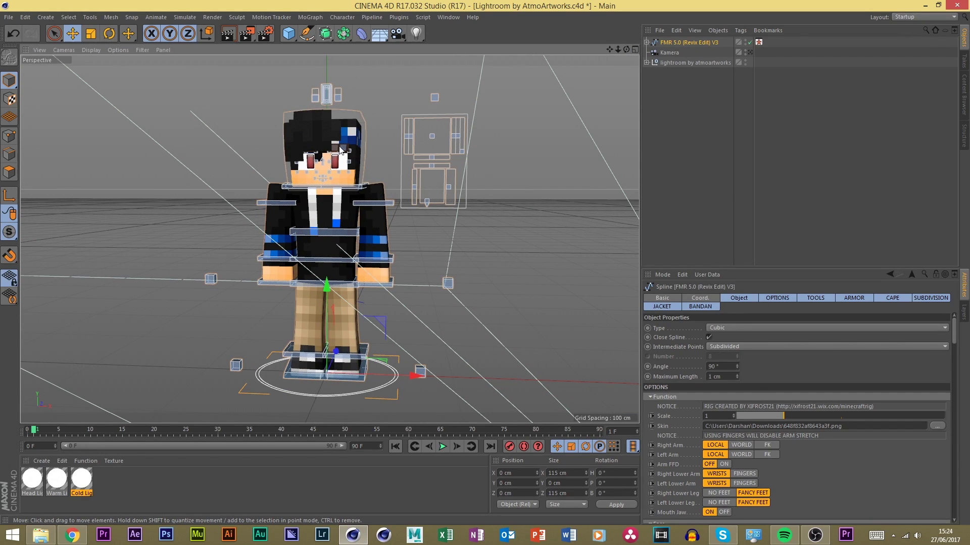
left_click(387, 102)
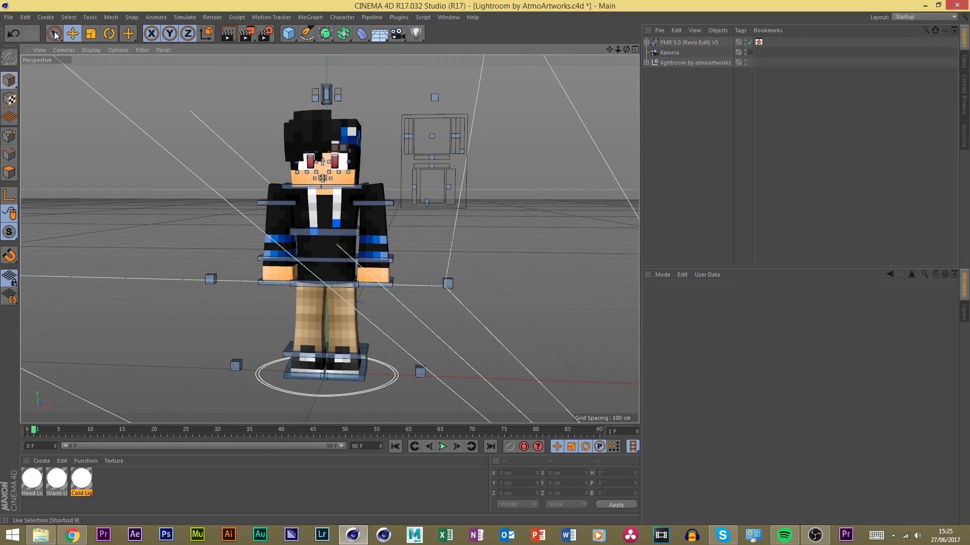
Save the project under the new file name Latenci.c4d in the Zuha Banner Pack folder
left_click(10, 17)
left_click(35, 110)
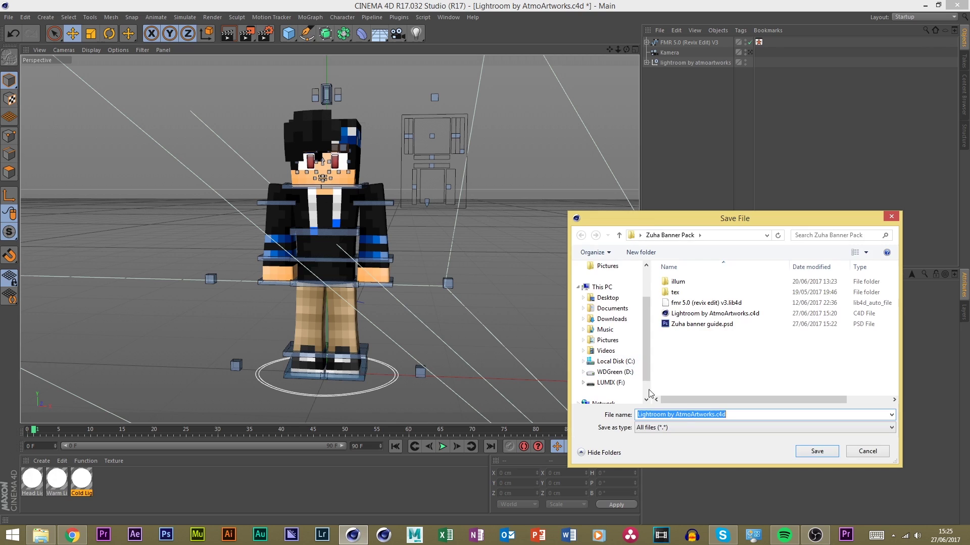
left_click(706, 414)
left_click_drag(714, 414, 607, 406)
key("BackSpace")
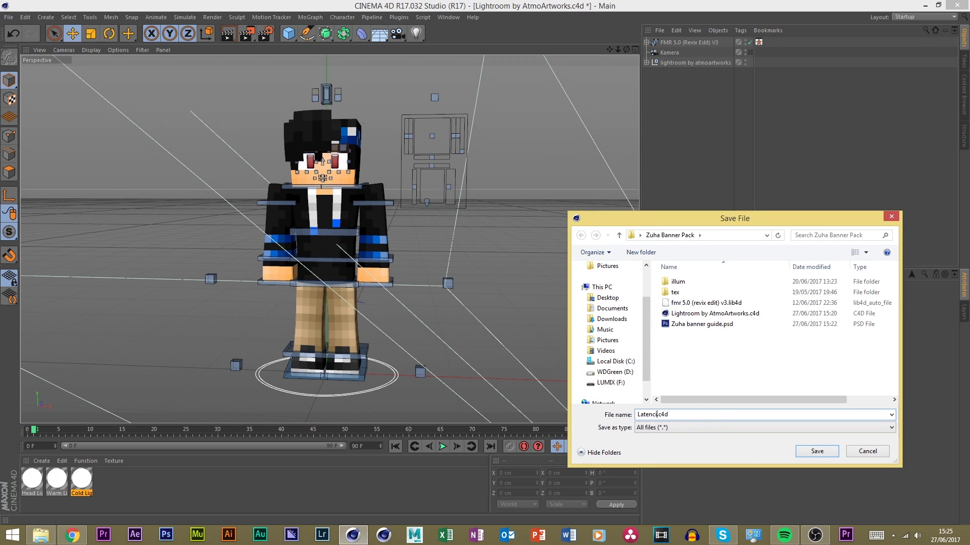
key("Return")
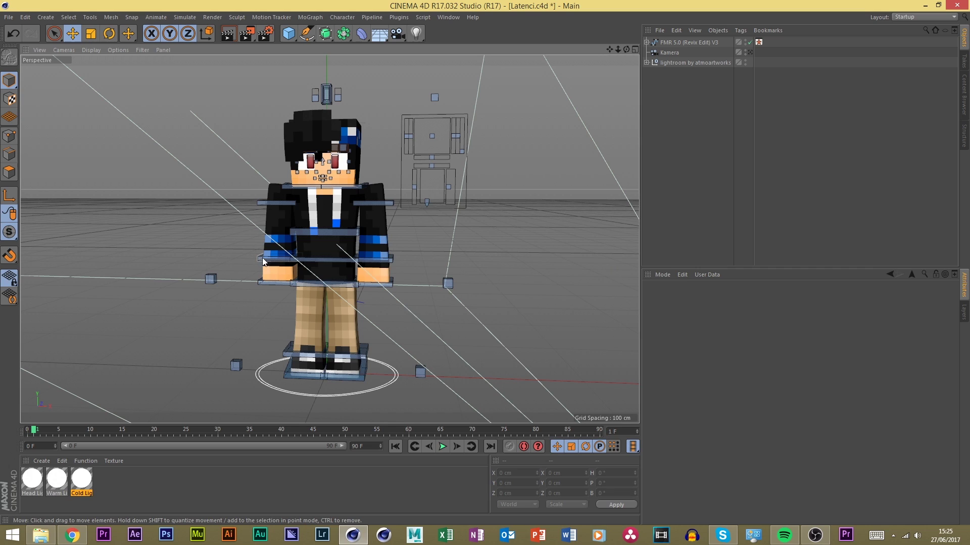
Try out the rig's squash and stretch control above the character's head
left_click(291, 285)
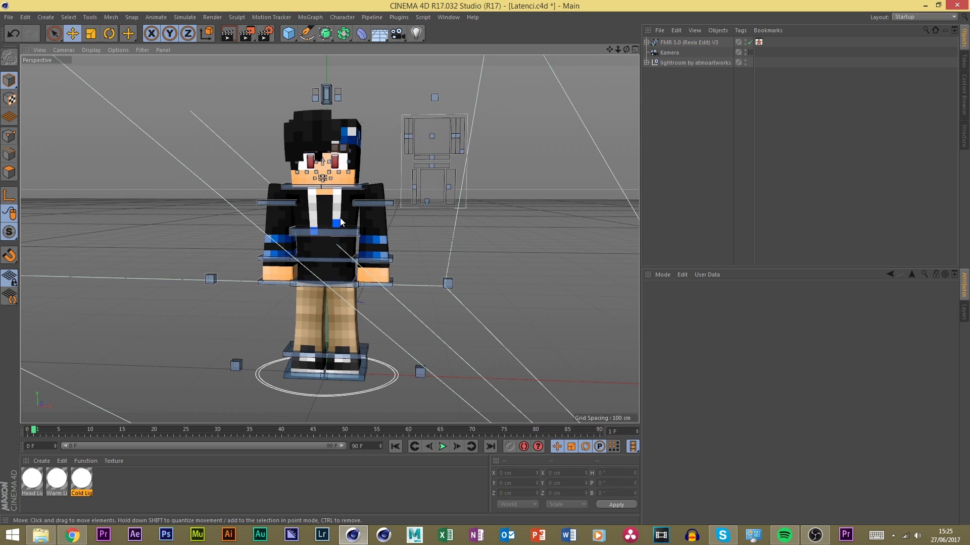
left_click(453, 257)
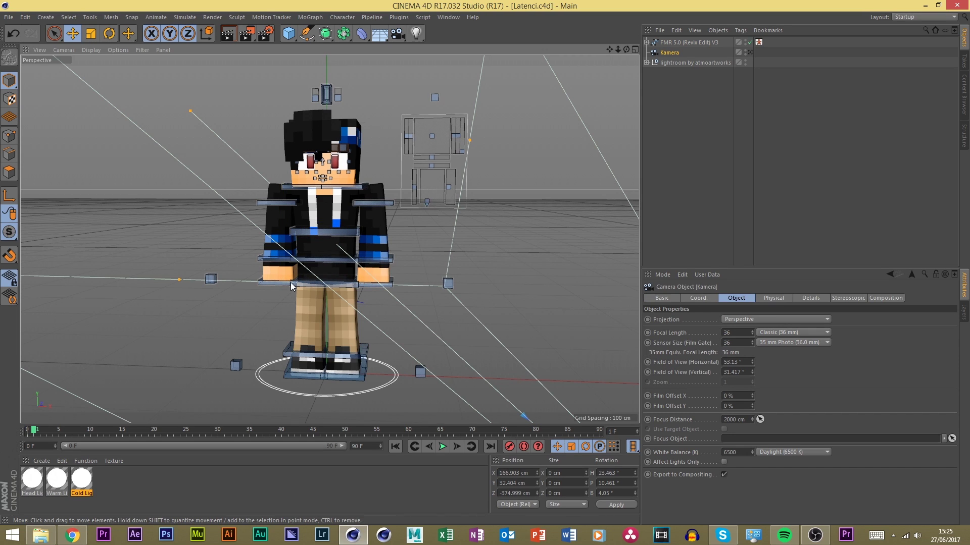
left_click(413, 241)
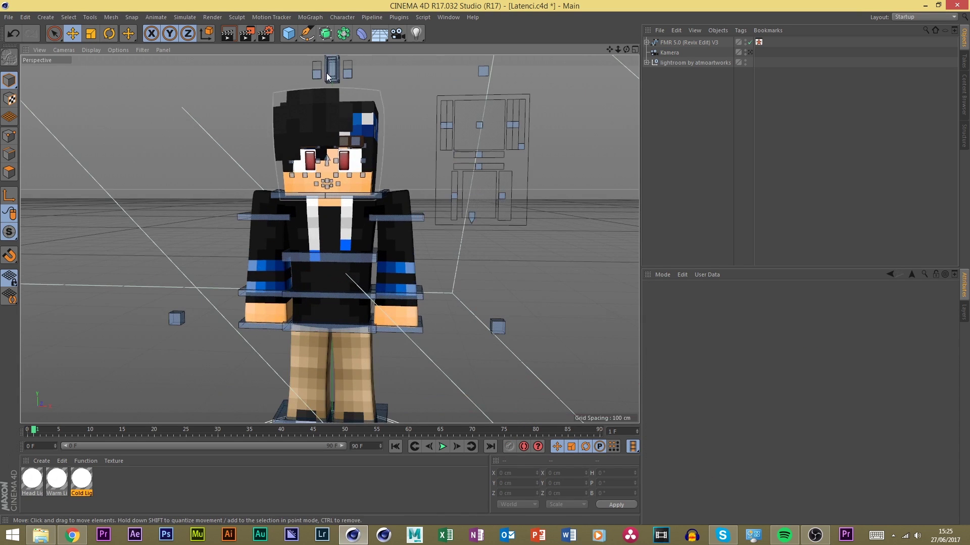
left_click(326, 94)
scroll(342, 78, "down", 1)
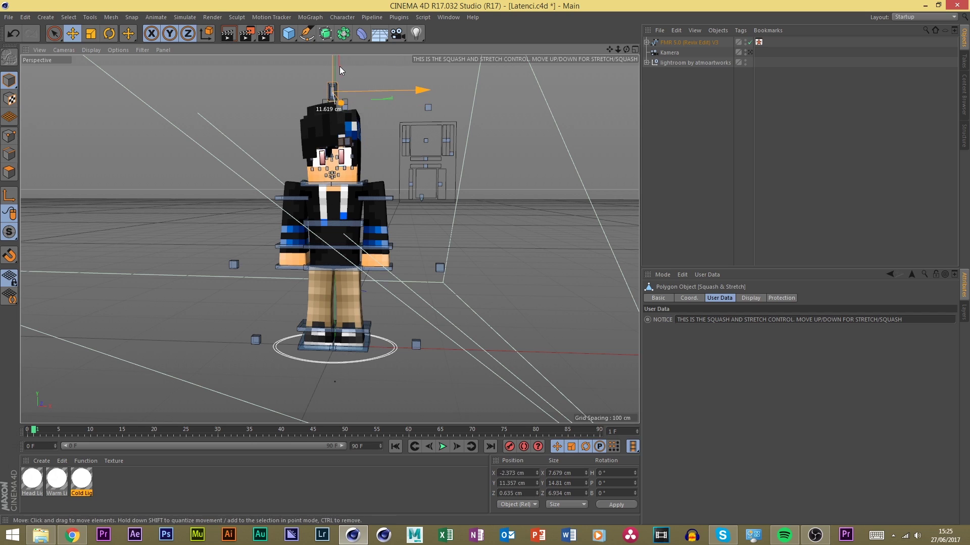
left_click(352, 102)
scroll(333, 190, "up", 1)
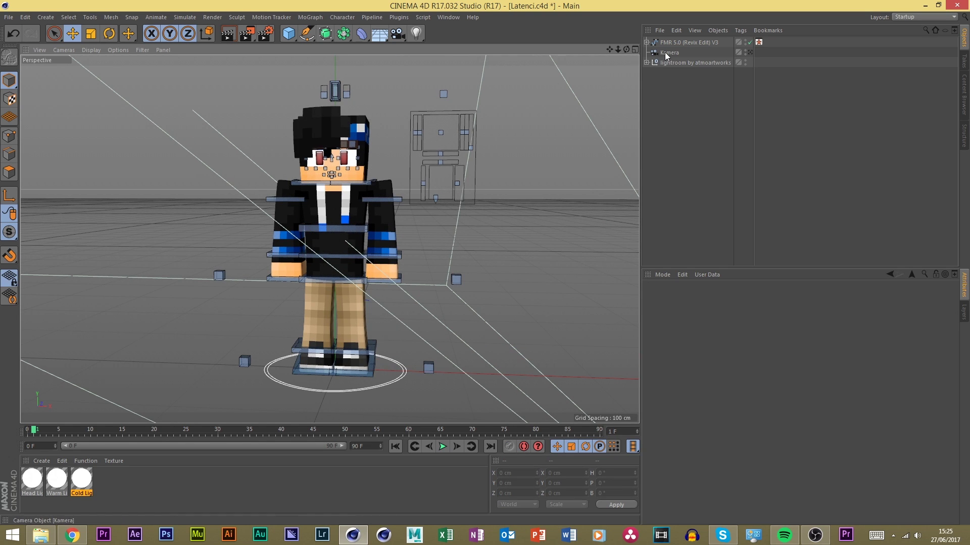
scroll(320, 134, "up", 3)
scroll(319, 170, "down", 3)
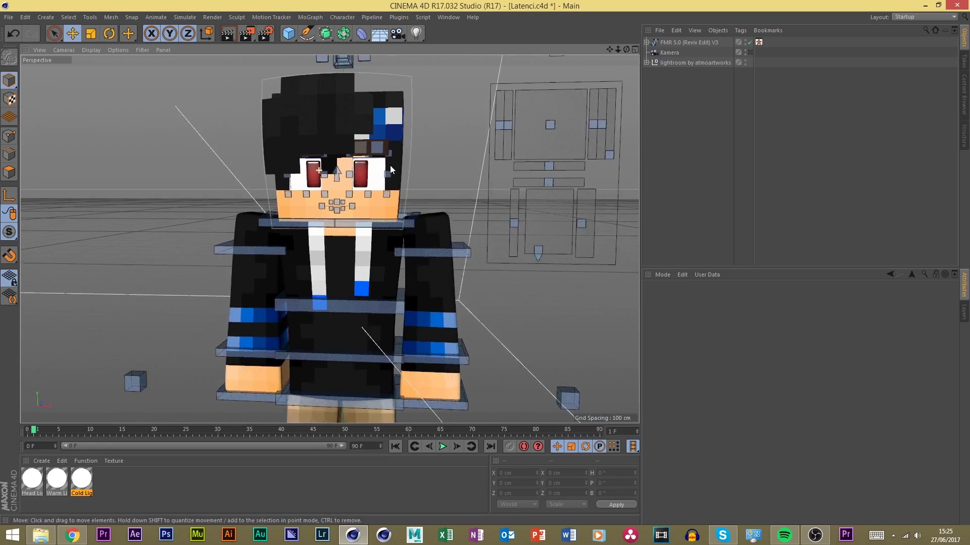
scroll(390, 165, "up", 2)
scroll(351, 174, "down", 4)
scroll(334, 157, "up", 1)
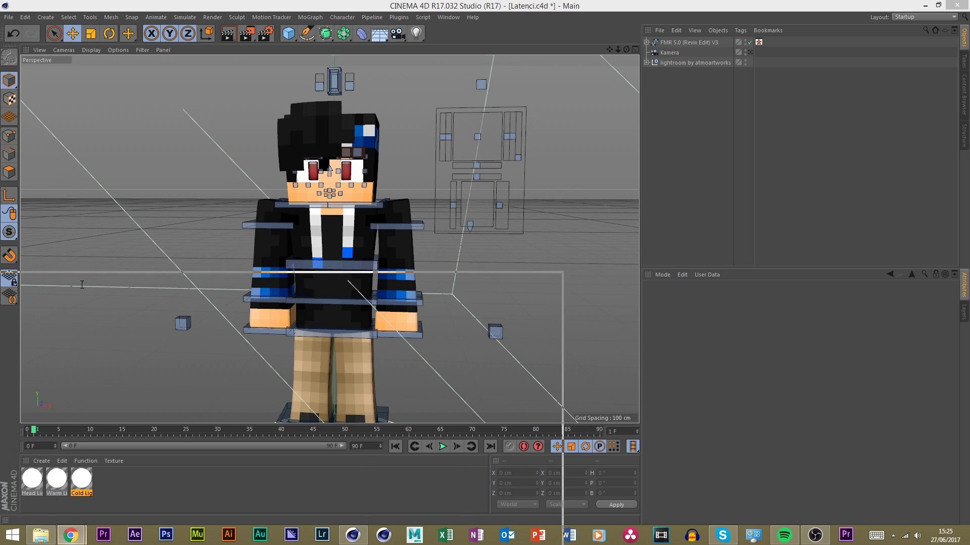
Switch to Chrome and look at the Latenci profile and its skin preview on NameMC
left_click(72, 535)
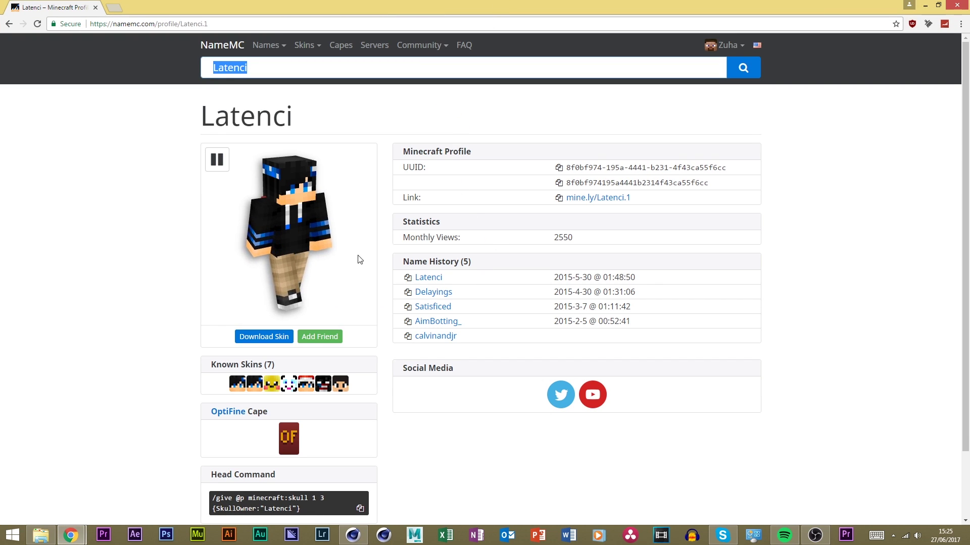
left_click(816, 536)
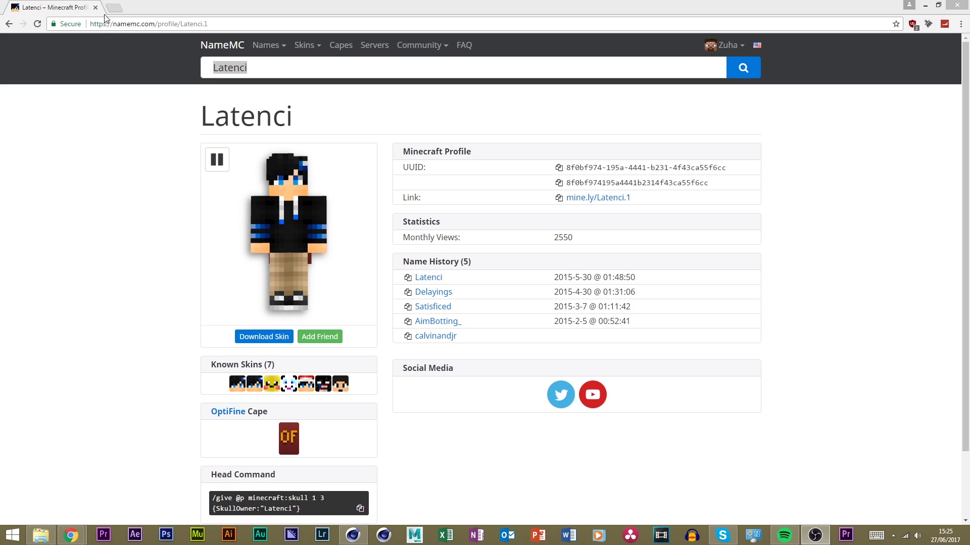
Switch to Cinema 4D and open the colour picker for the FMR 5.0 rig's Right Pupil
key("alt+Tab")
left_click(673, 43)
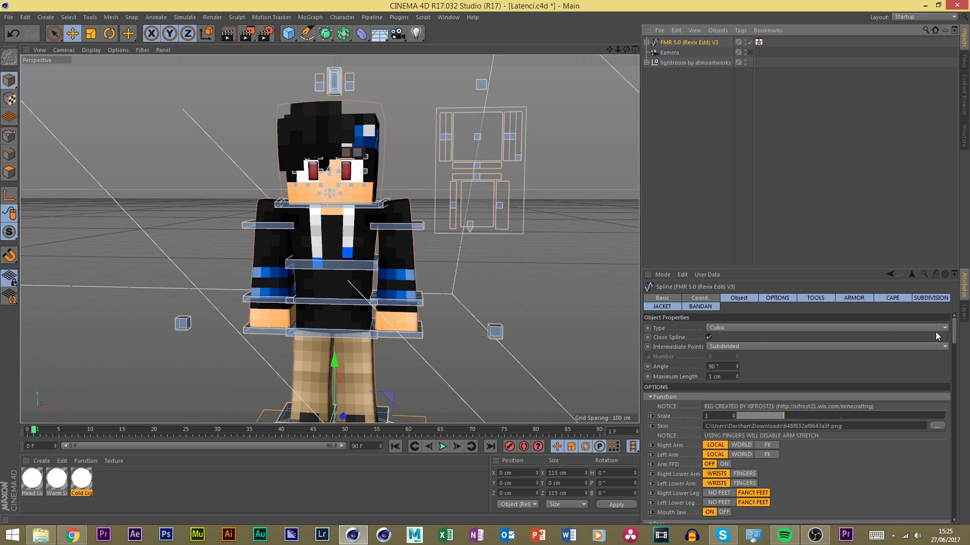
left_click_drag(954, 330, 955, 348)
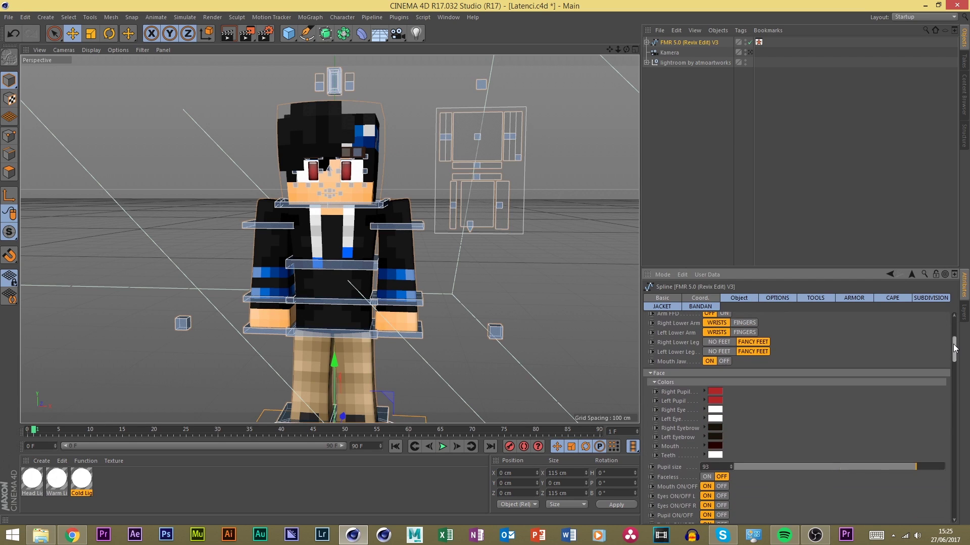
left_click(719, 395)
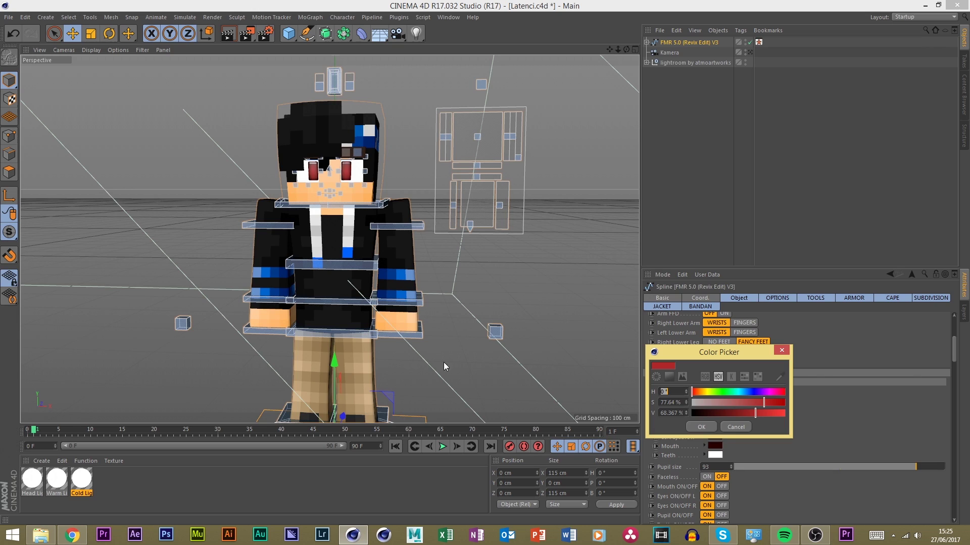
Switch to Chrome and search NameMC for latenci in a new tab
left_click(72, 535)
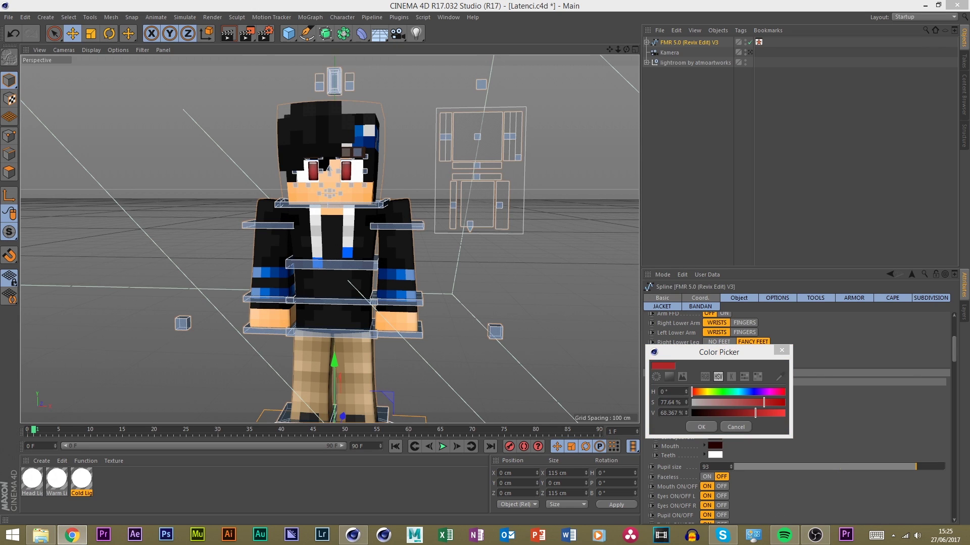
type("na")
key("Tab")
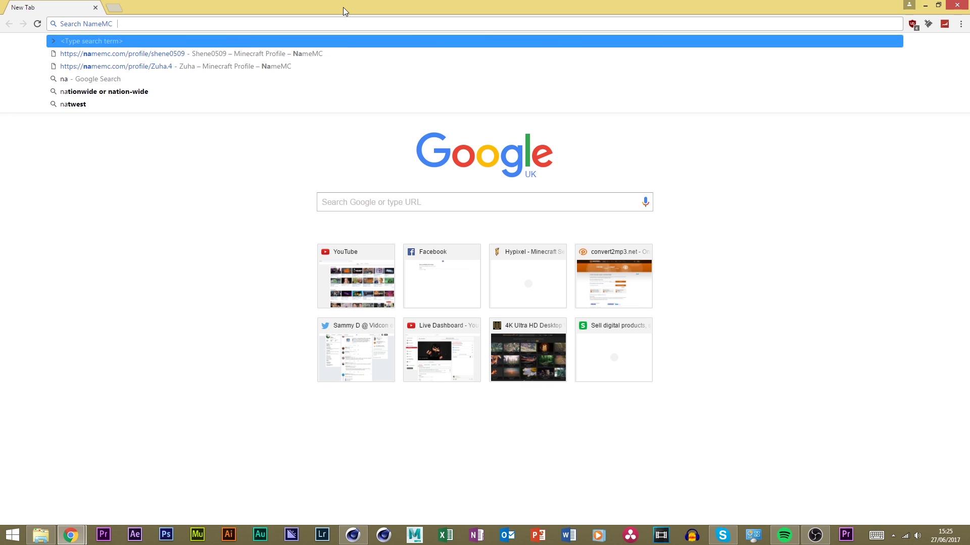
type("latenci")
key("Return")
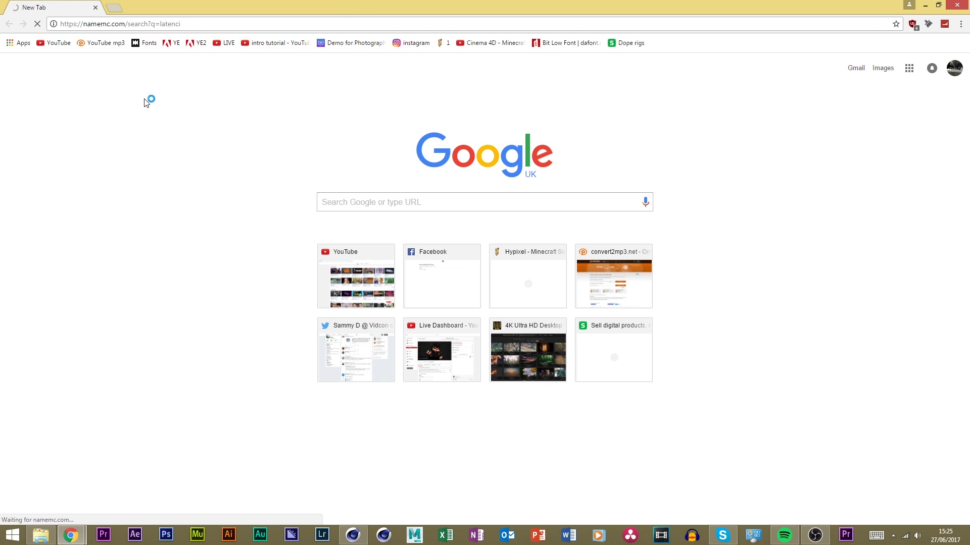
Shrink the Chrome window, bring the rotating skin preview into view, and move the window off the Cinema 4D viewport
key("super+Down")
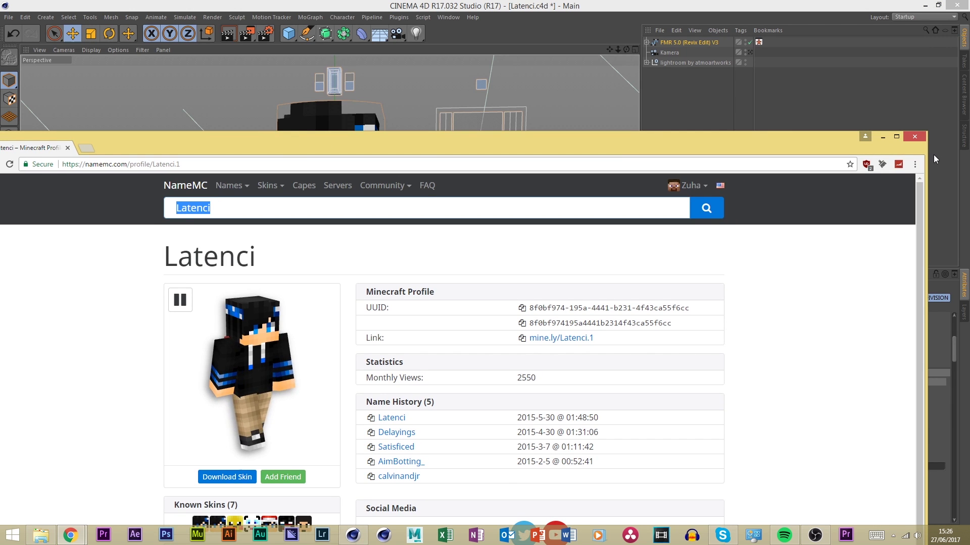
left_click_drag(922, 159, 413, 162)
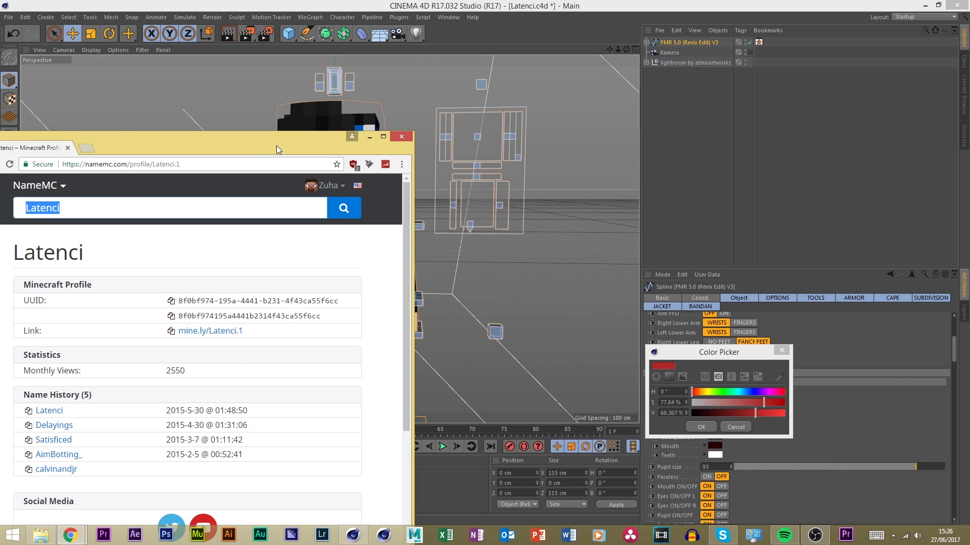
left_click_drag(276, 150, 444, 102)
scroll(439, 227, "down", 7)
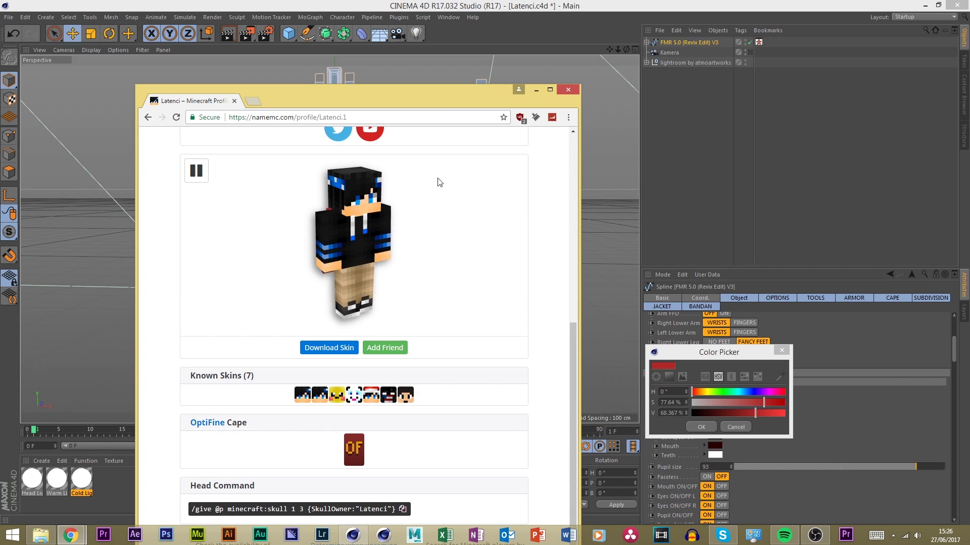
left_click_drag(485, 94, 20, 91)
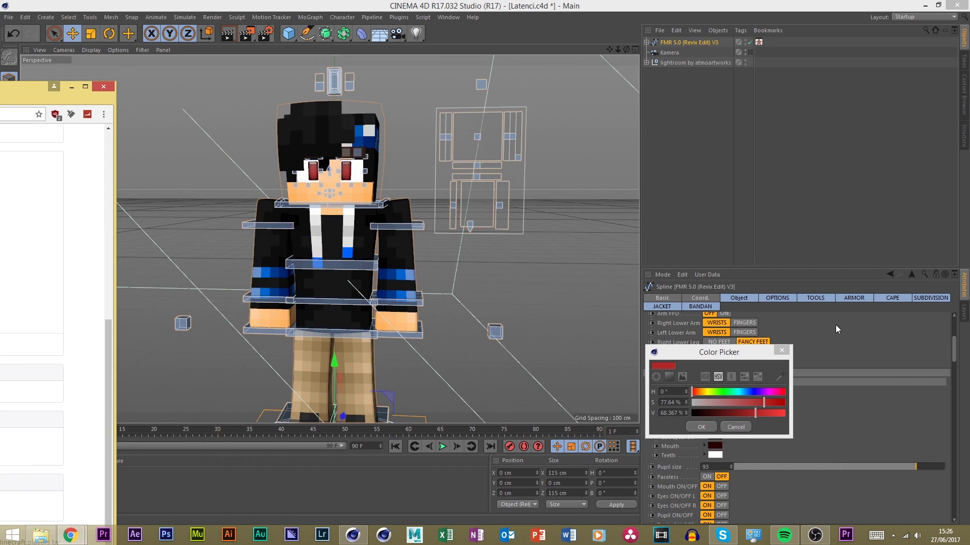
left_click(774, 382)
left_click(780, 378)
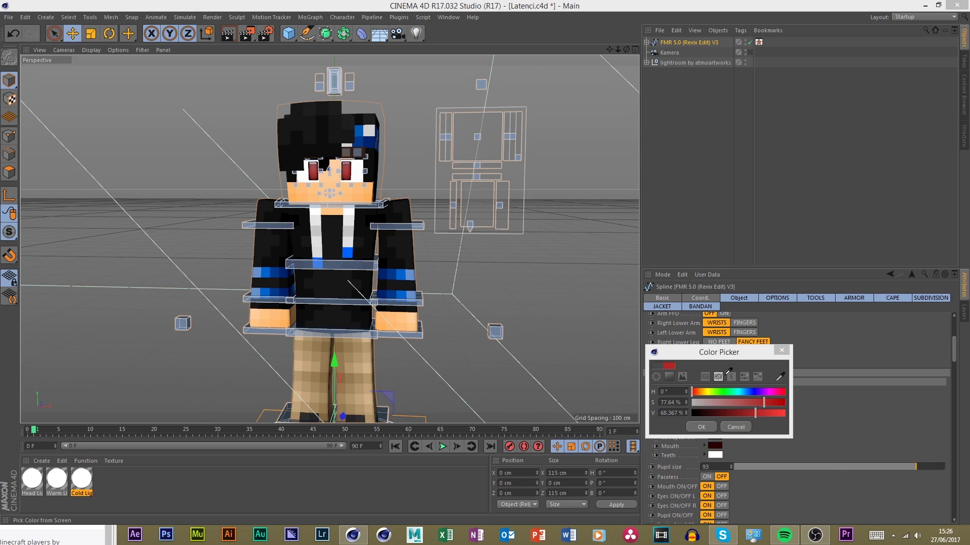
left_click(507, 281)
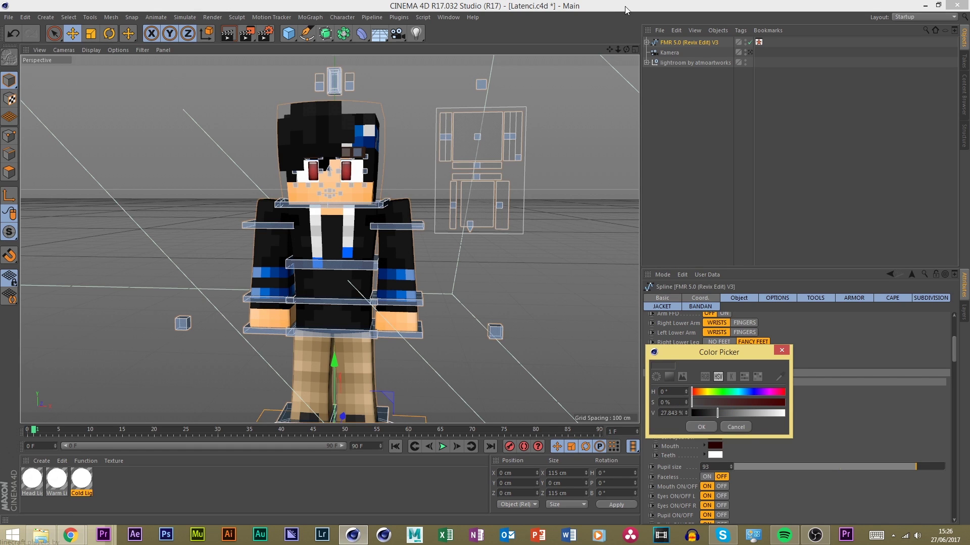
left_click(721, 425)
Arrange Cinema 4D and the Chrome skin preview side by side so both are fully visible
left_click_drag(699, 8, 969, 10)
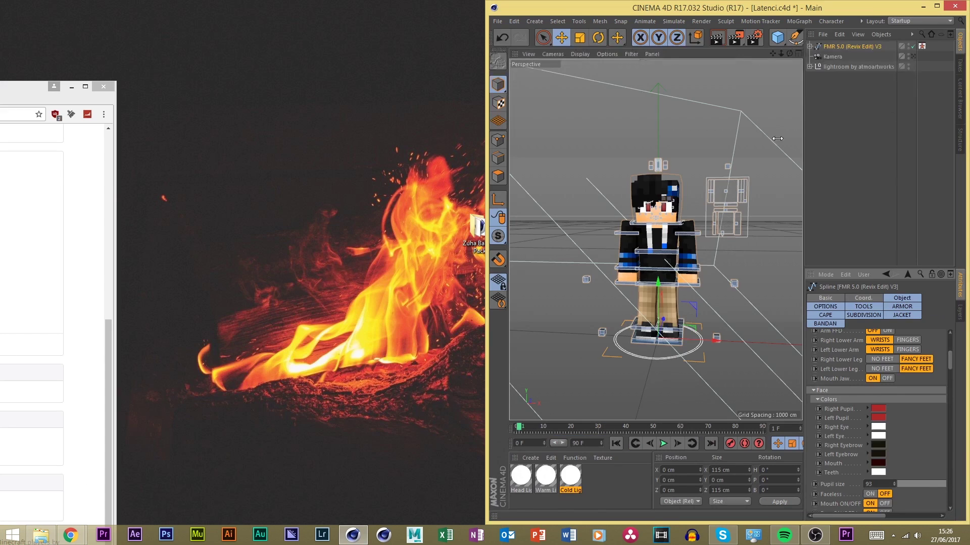
left_click_drag(35, 95, 332, 48)
left_click(907, 408)
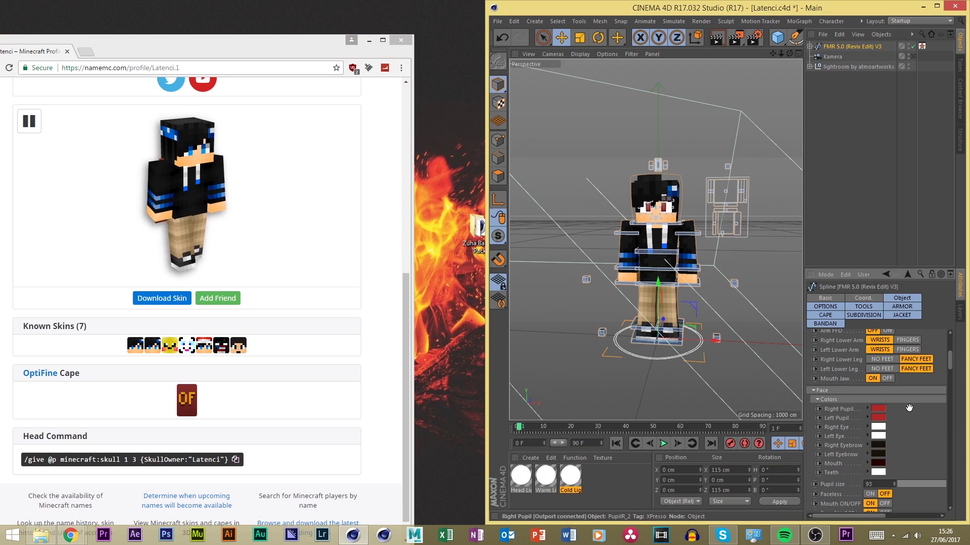
Set the Right Pupil to a dark blue sampled from the skin preview on NameMC
left_click(881, 411)
left_click(942, 400)
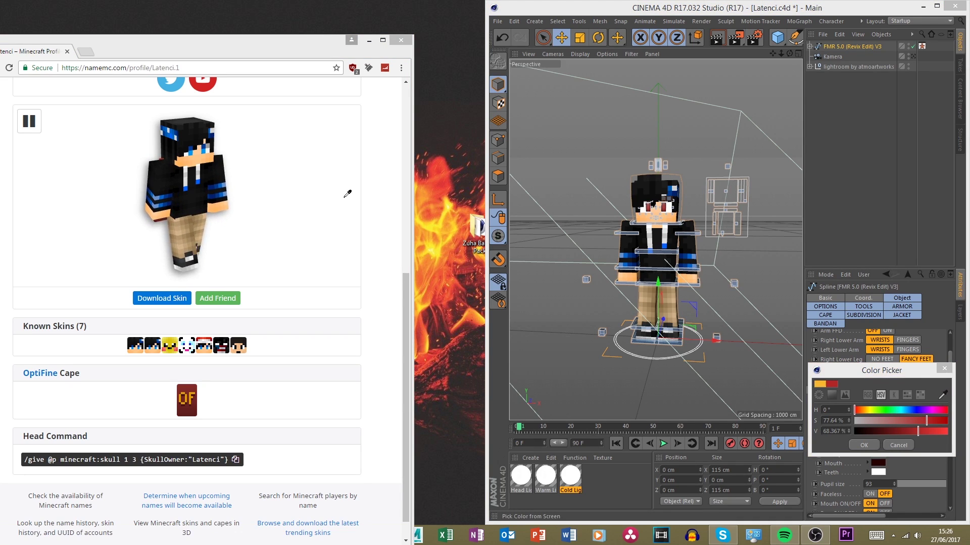
left_click(192, 148)
left_click(864, 444)
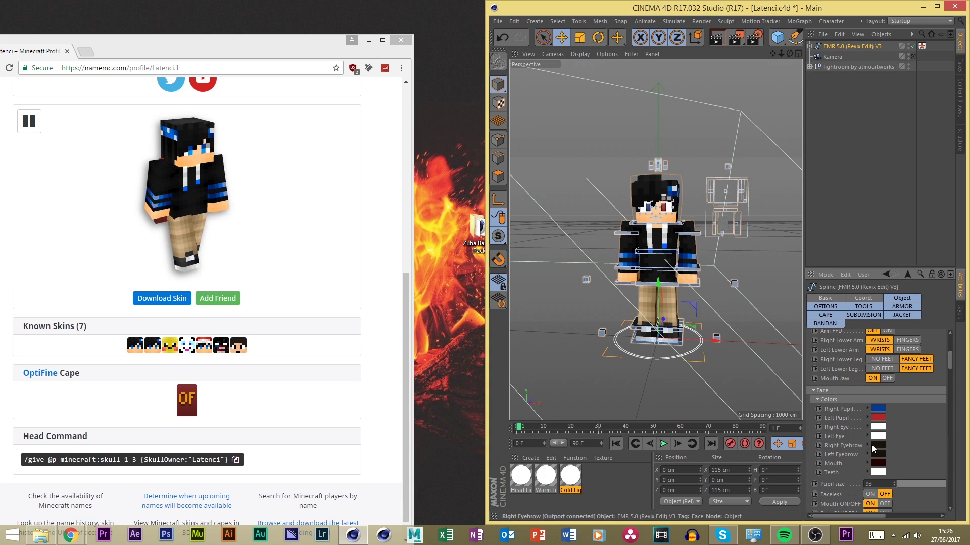
Resample the Right Pupil colour from the skin preview's eye as light blue with 100% saturation and 95.294% value
scroll(675, 255, "up", 5)
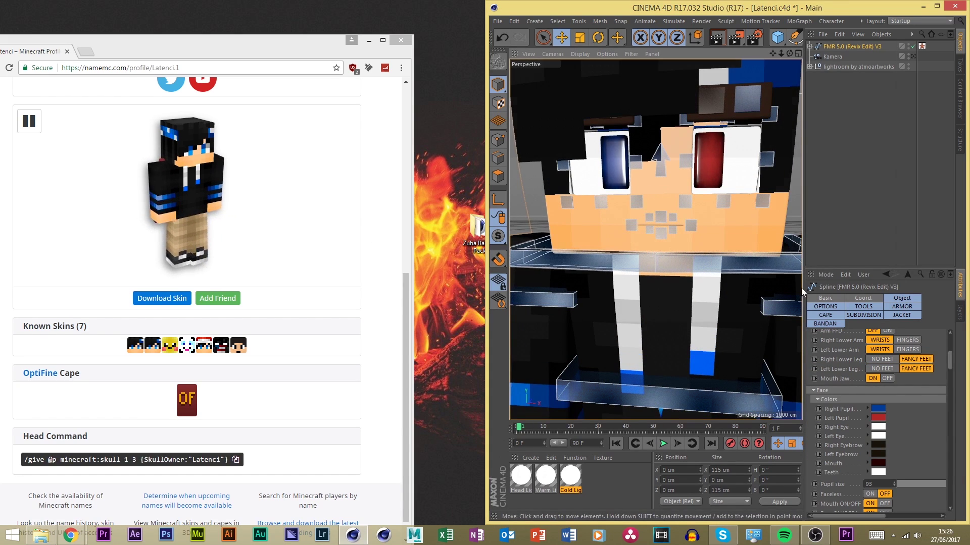
left_click(878, 409)
left_click(942, 392)
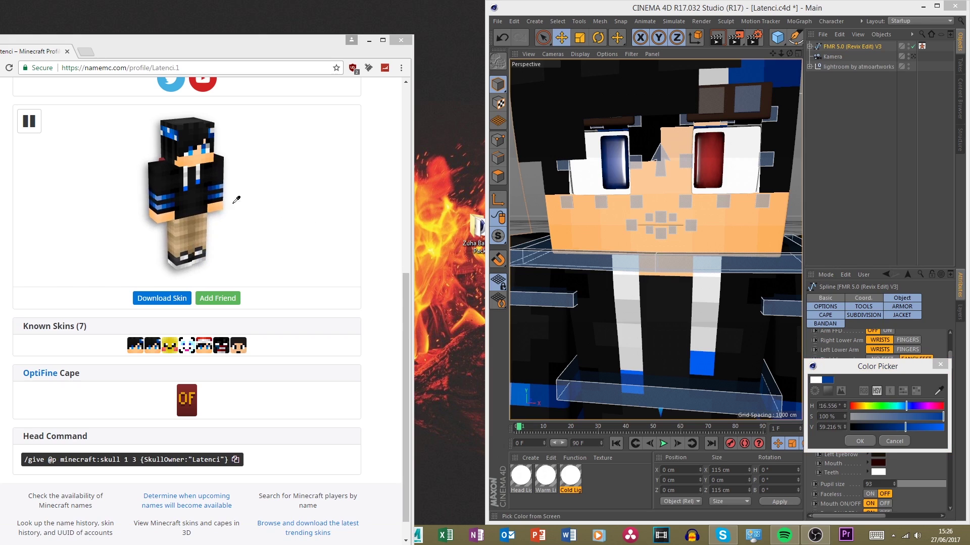
left_click(190, 153)
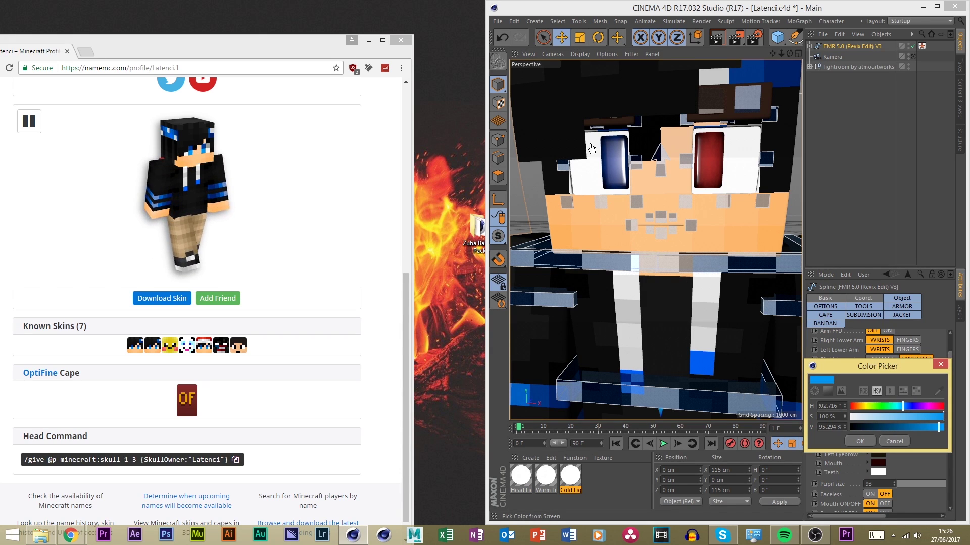
left_click(860, 441)
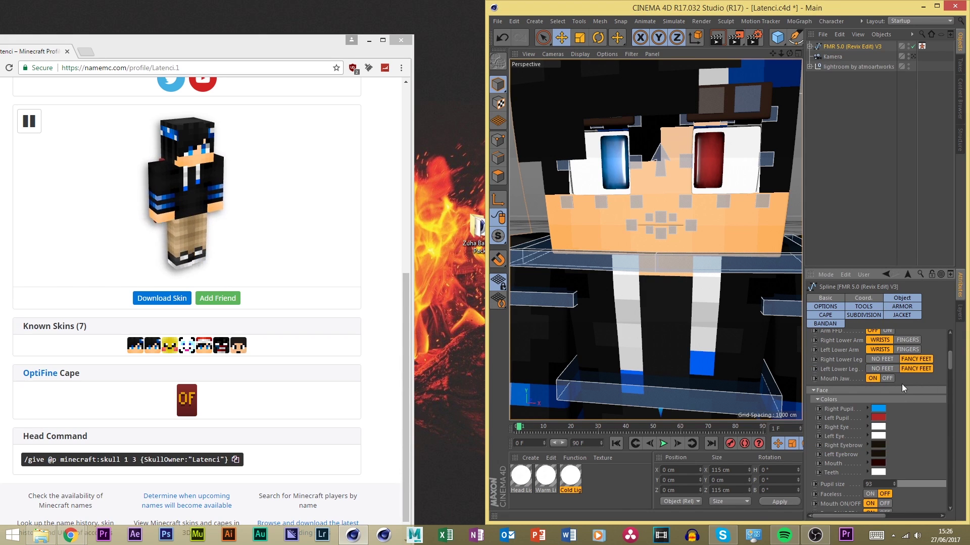
Set the Left Pupil to the same light blue by sampling the Right Pupil's colour swatch
left_click(877, 418)
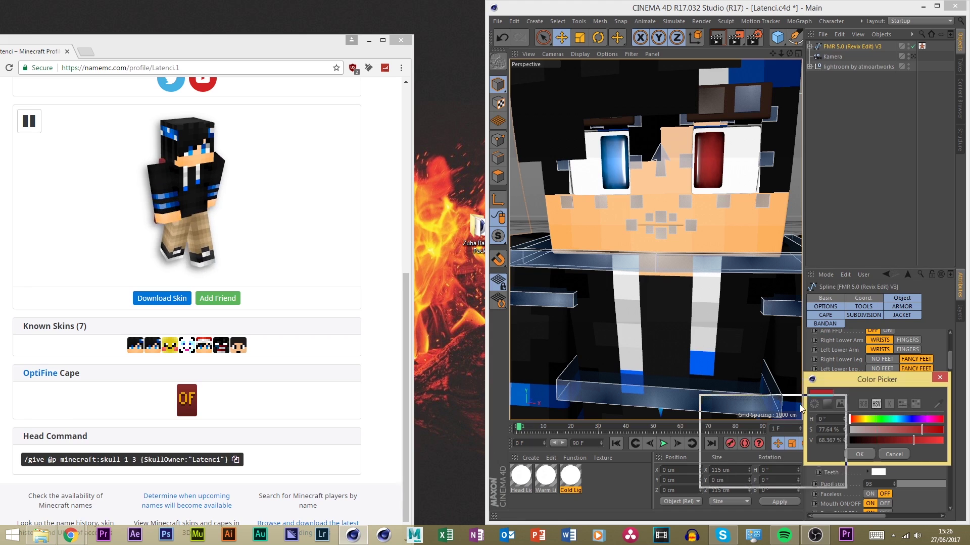
left_click_drag(903, 380, 798, 402)
left_click(832, 422)
left_click(879, 407)
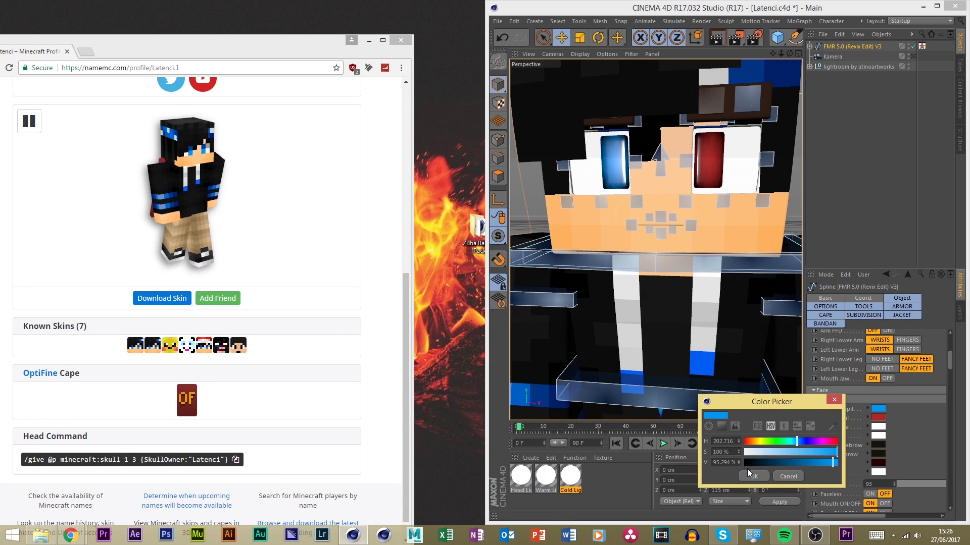
left_click(754, 477)
Maximize the Cinema 4D window and frame the character's head and upper body
left_click_drag(746, 7, 443, 4)
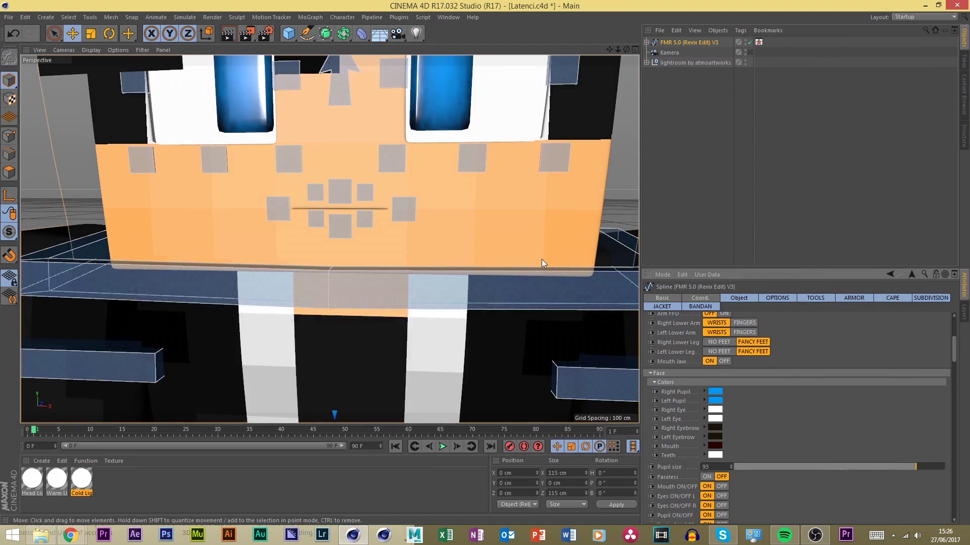
scroll(336, 223, "down", 5)
scroll(347, 157, "up", 3)
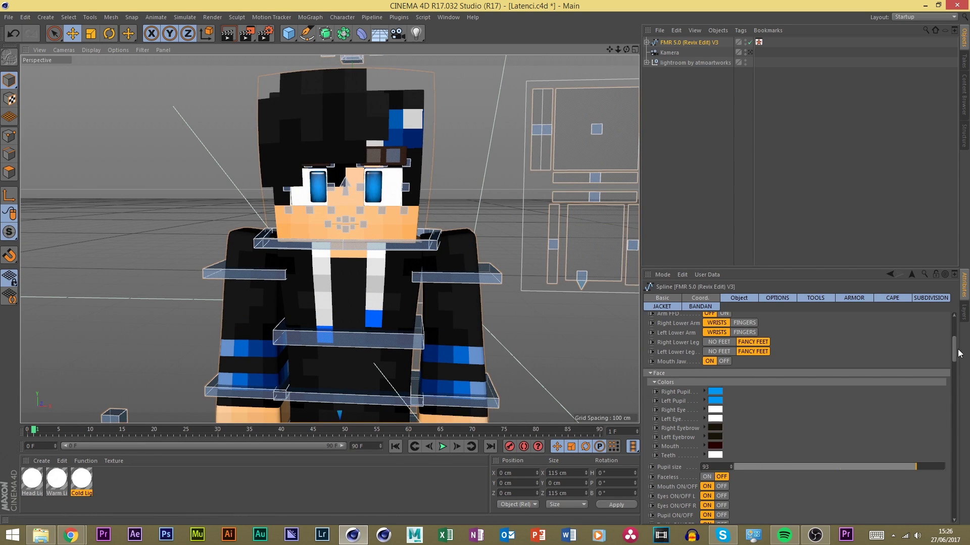
Try a Pupil size of 100 and the Faceless option on the rig, reverting both
left_click_drag(955, 353, 950, 363)
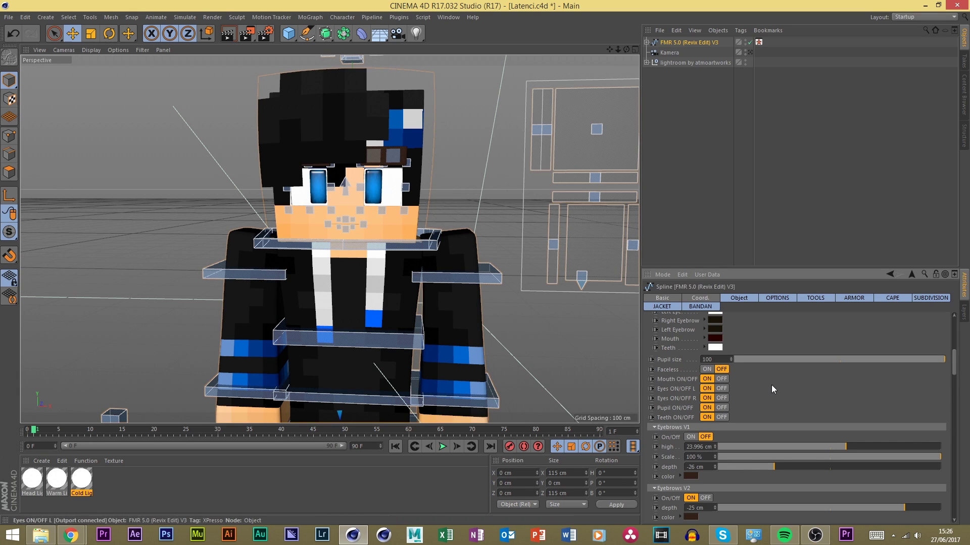
key("ctrl+z")
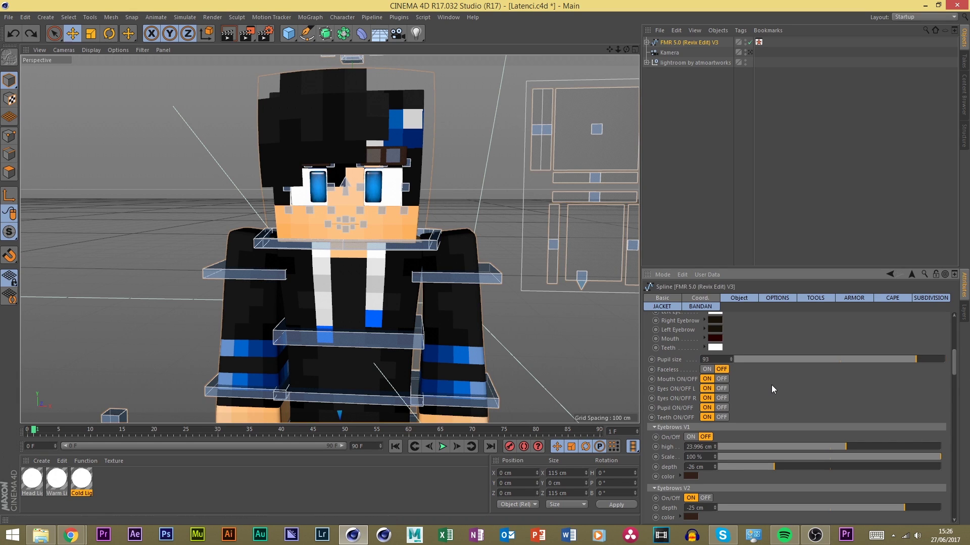
left_click(703, 369)
left_click(721, 370)
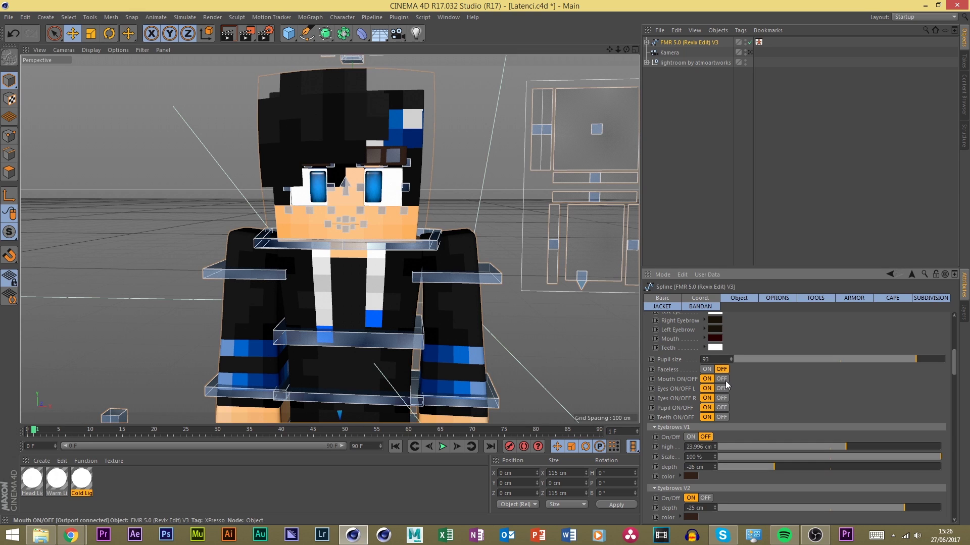
Select the character's head and examine the rigged character from the front and the side
scroll(441, 189, "down", 3)
scroll(234, 89, "up", 5)
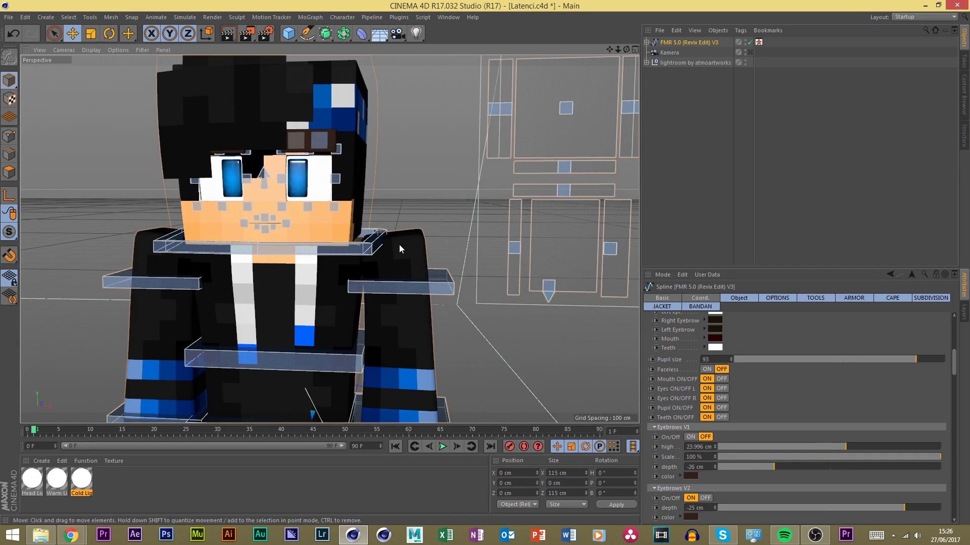
left_click(548, 287)
mouse_move(543, 319)
left_mouse_down()
mouse_move(549, 311)
mouse_move(537, 315)
left_mouse_up()
left_click(261, 74)
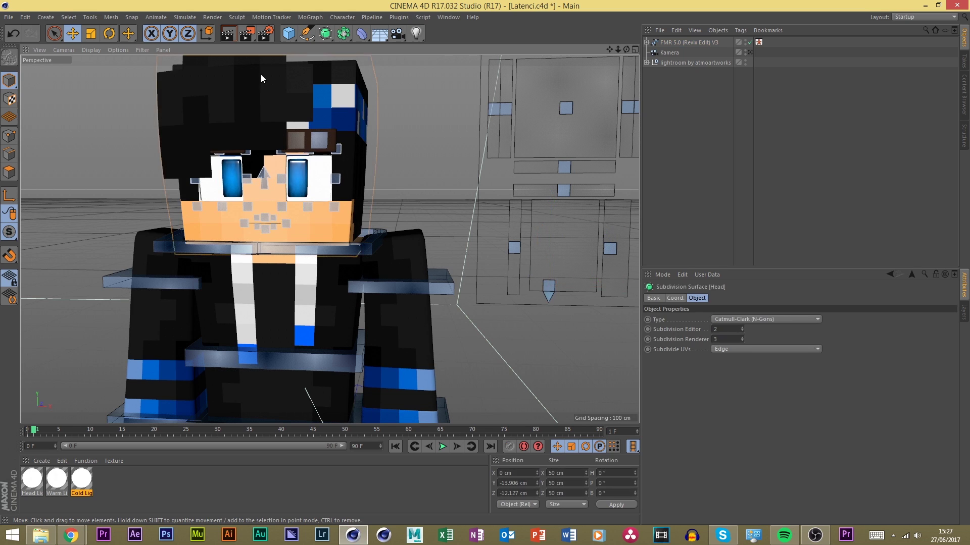
scroll(437, 181, "down", 3)
scroll(316, 126, "down", 3)
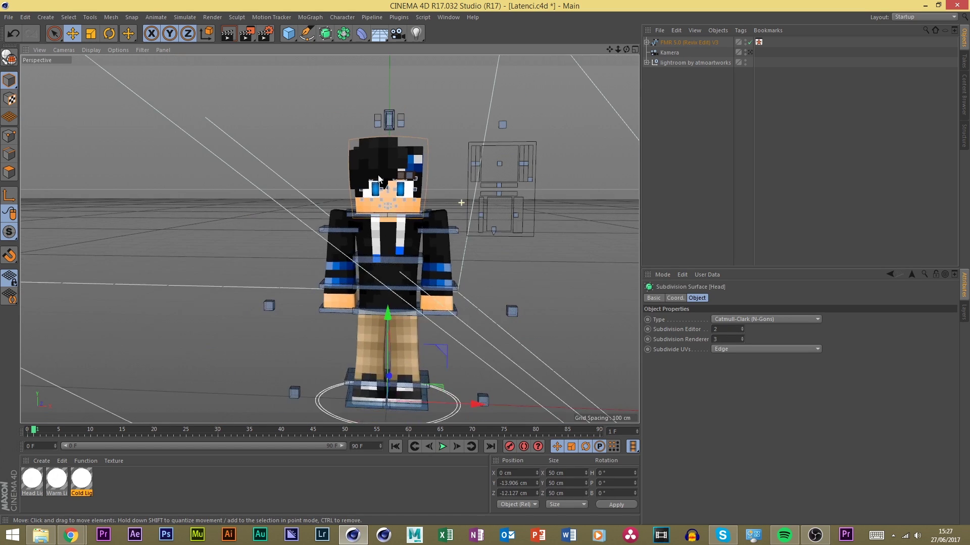
scroll(399, 178, "up", 4)
scroll(399, 178, "down", 1)
scroll(382, 167, "down", 2)
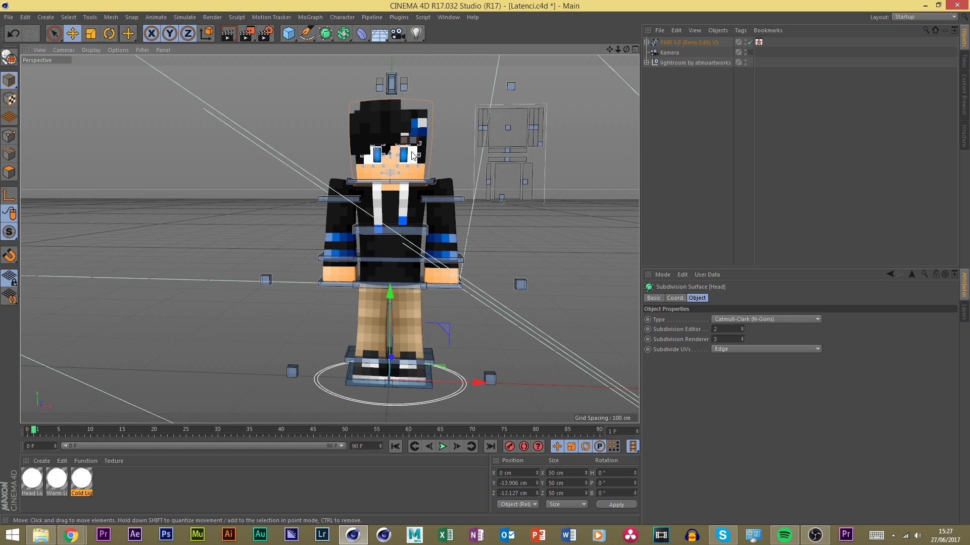
scroll(423, 246, "up", 3)
left_click_drag(384, 242, 389, 124, "alt")
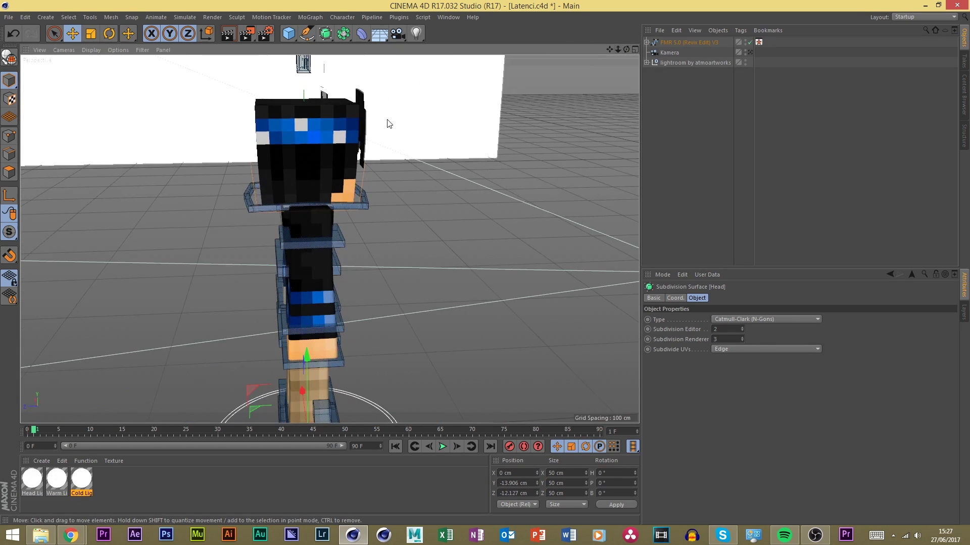
left_click_drag(626, 49, 452, 132)
scroll(451, 132, "down", 3)
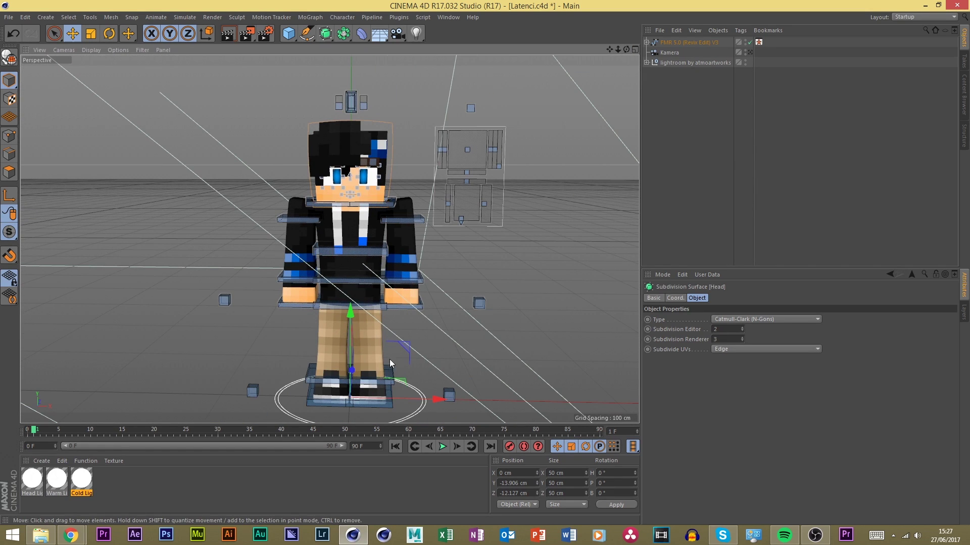
Reselect the character's head mesh and show the scene's layer list
left_click_drag(401, 396, 382, 387)
key("ctrl+z")
left_click(356, 113)
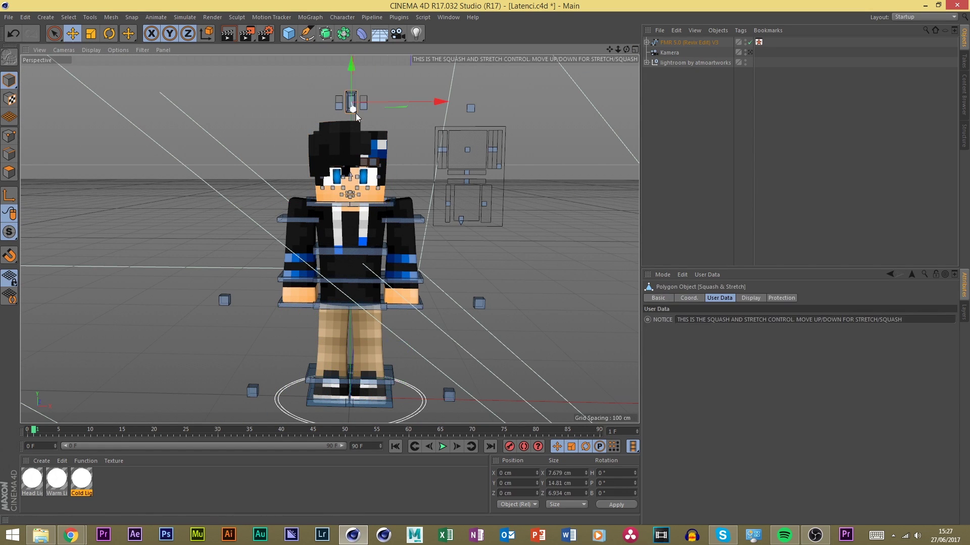
left_click(347, 141)
left_click(965, 309)
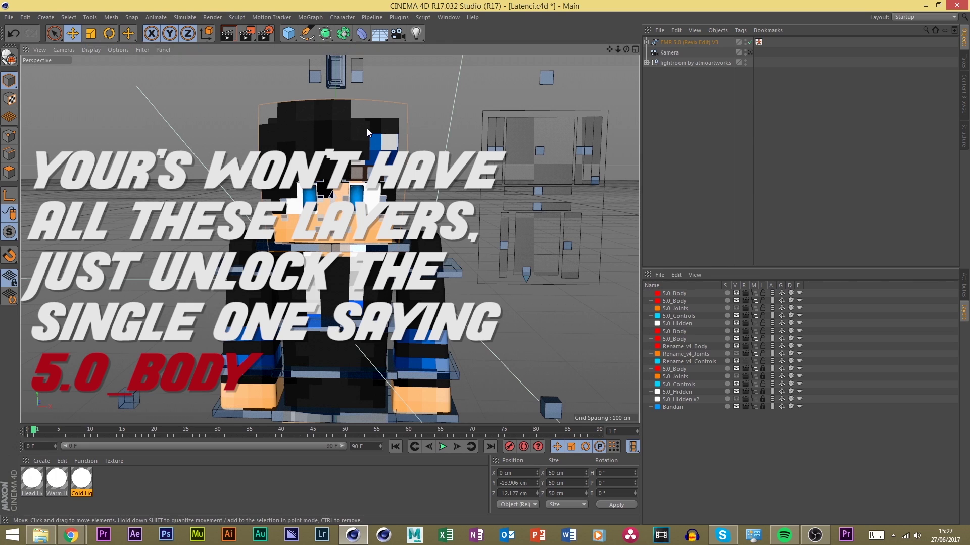
scroll(377, 189, "down", 5)
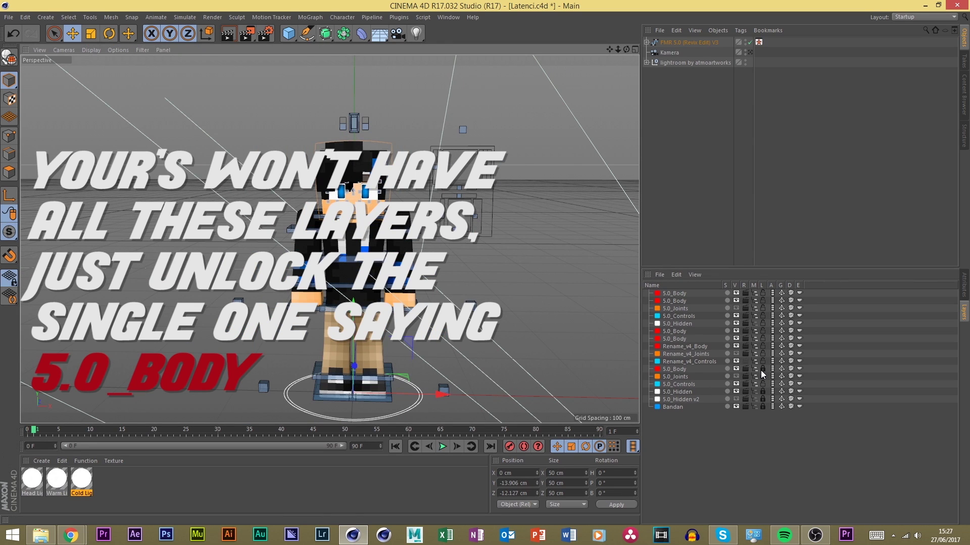
left_click_drag(440, 395, 331, 381)
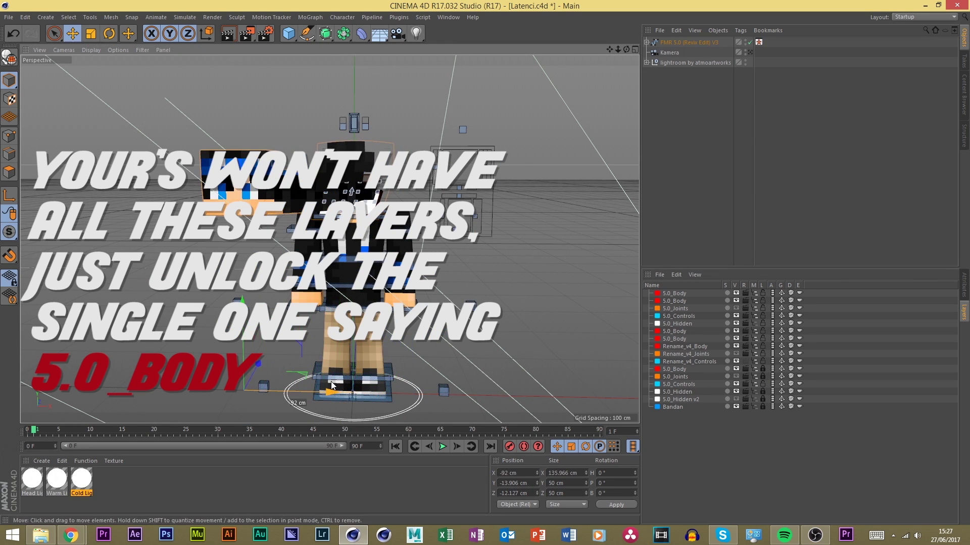
key("ctrl+z")
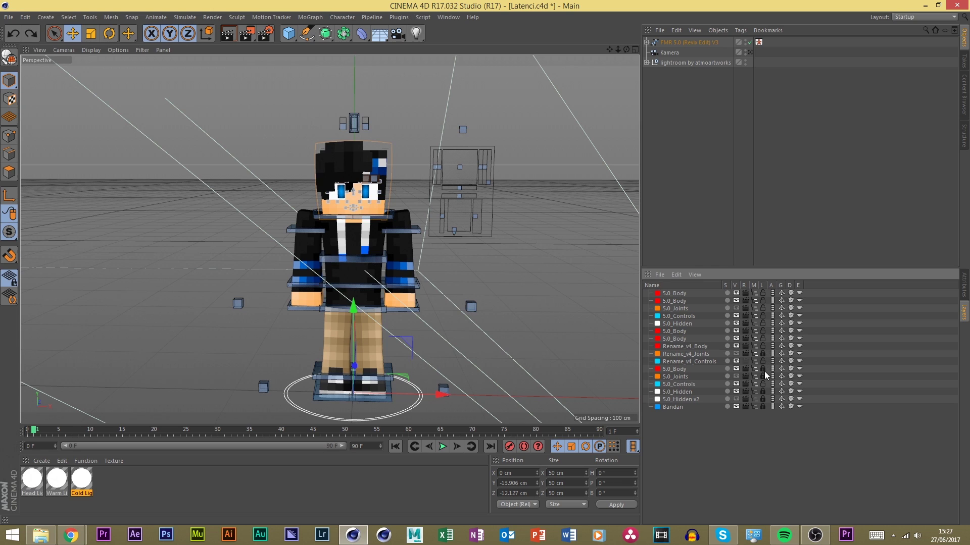
left_click_drag(435, 392, 334, 395)
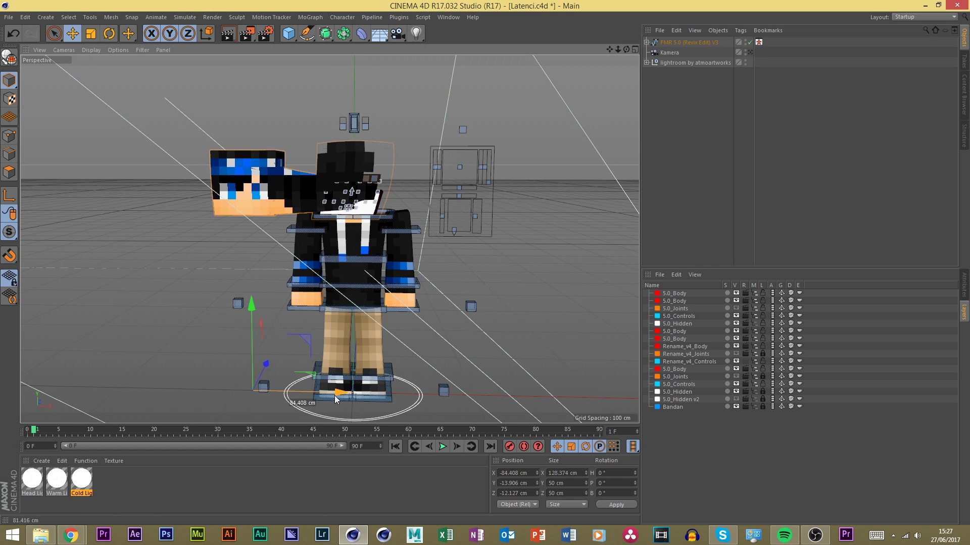
key("ctrl+z")
Select the outer hat mesh around the head and move it sideways to X -100 cm, clear of the character
left_click(384, 214)
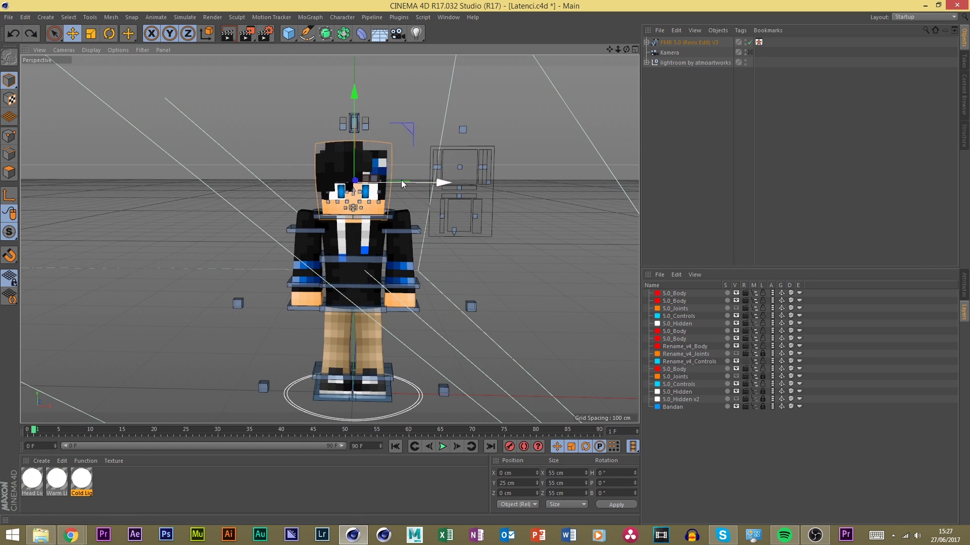
left_click_drag(401, 180, 369, 183)
key("ctrl+z")
left_click_drag(442, 184, 318, 183)
scroll(183, 168, "up", 4)
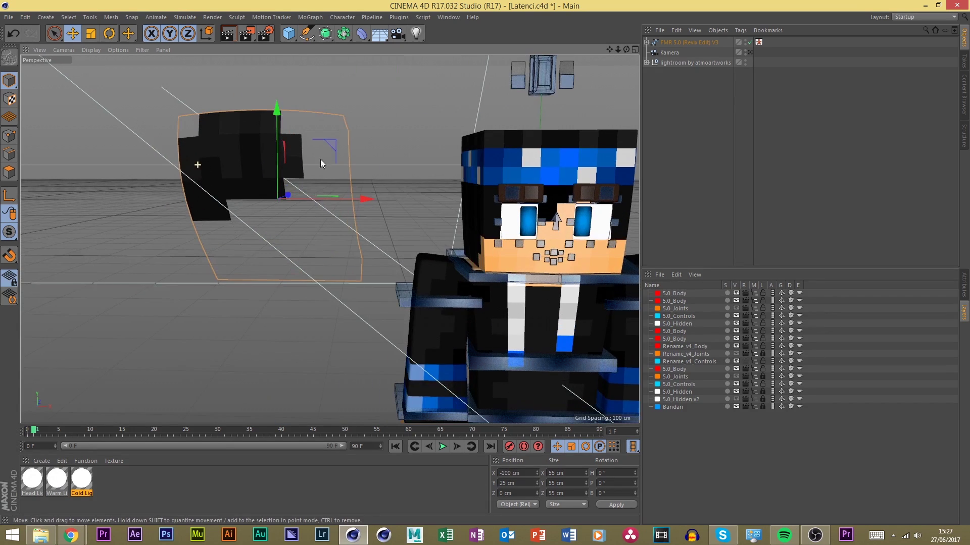
scroll(320, 159, "down", 2)
scroll(295, 139, "up", 3)
Extrude all the black hair polygons on the front face of the hat mesh by 3 cm
left_click(10, 176)
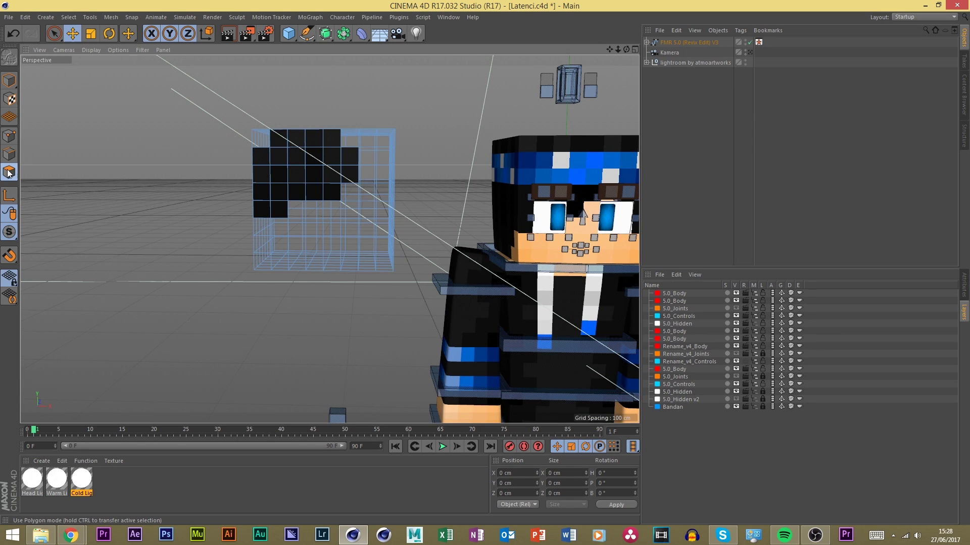
left_click(54, 33)
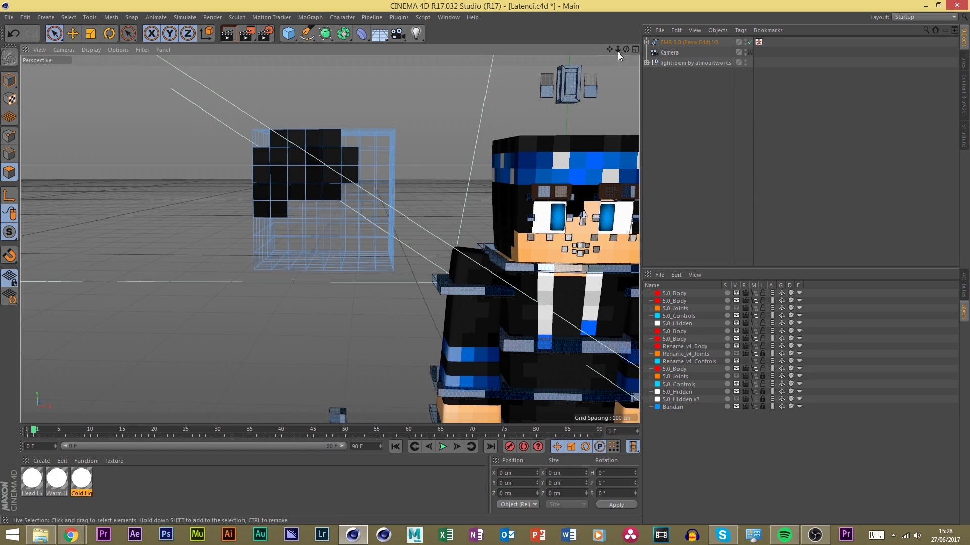
left_click_drag(626, 49, 552, 79)
scroll(303, 169, "up", 3)
mouse_move(237, 168)
left_mouse_down()
mouse_move(238, 217)
mouse_move(311, 137)
mouse_move(331, 199)
mouse_move(341, 129)
mouse_move(368, 162)
mouse_move(328, 152)
left_mouse_up()
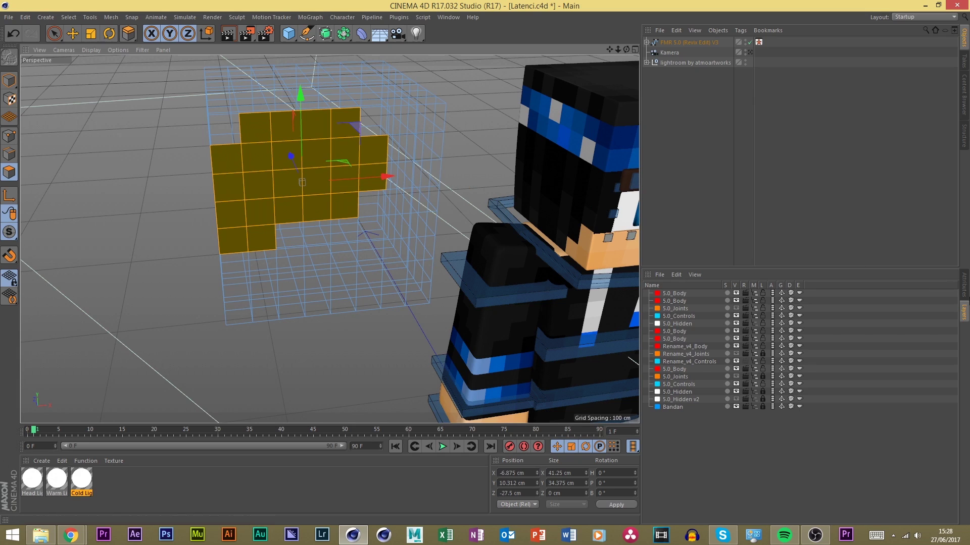
left_click(286, 126)
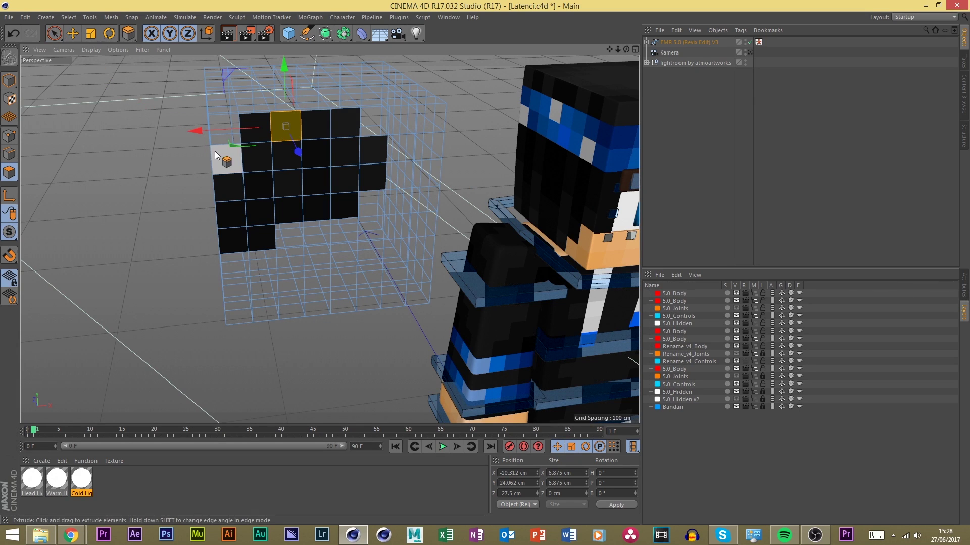
left_click(54, 33)
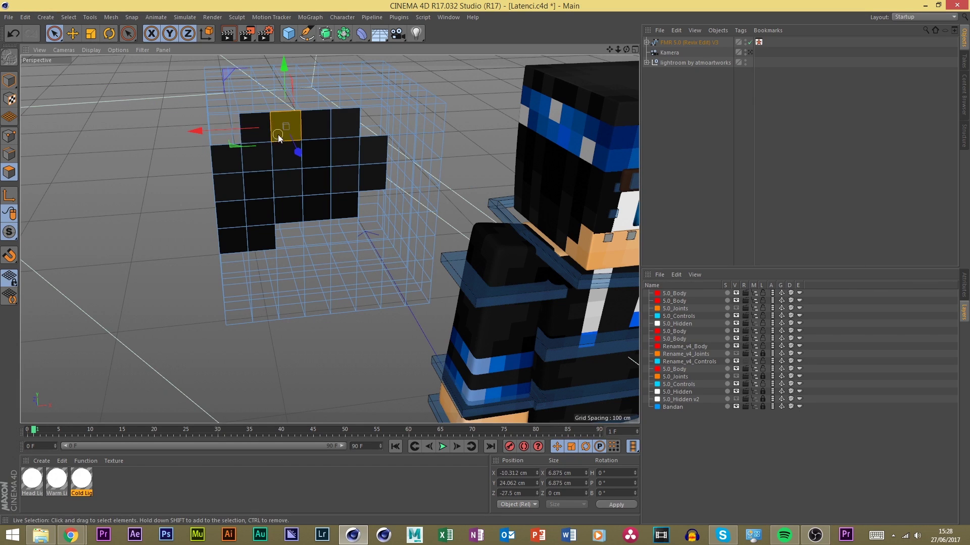
mouse_move(255, 129)
left_mouse_down("shift")
mouse_move(229, 179)
mouse_move(256, 218)
mouse_move(321, 202)
mouse_move(304, 131)
mouse_move(343, 195)
mouse_move(374, 175)
left_mouse_up("shift")
key("d")
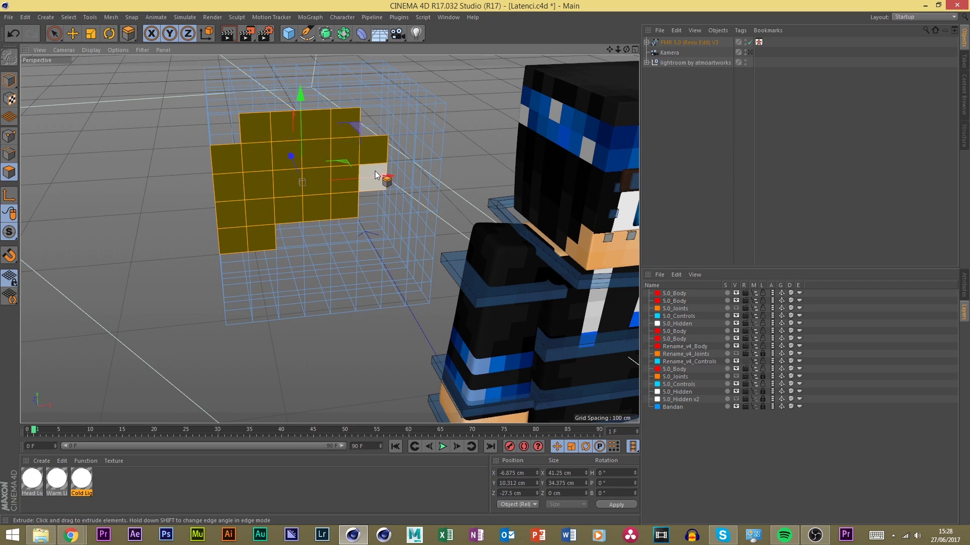
left_click(965, 282)
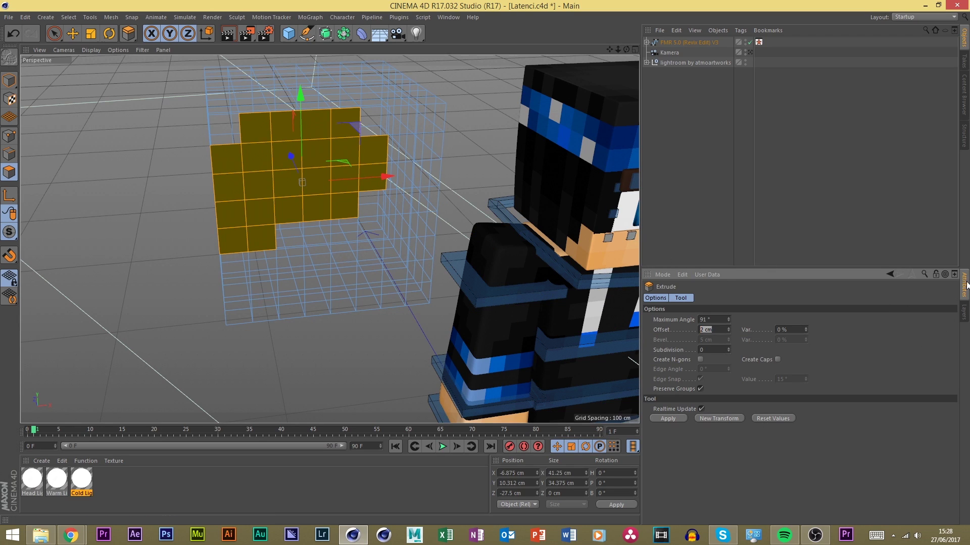
left_click(679, 419)
Extrude a stepped group of seven central polygons on the raised hair by 6 cm
left_click(55, 33)
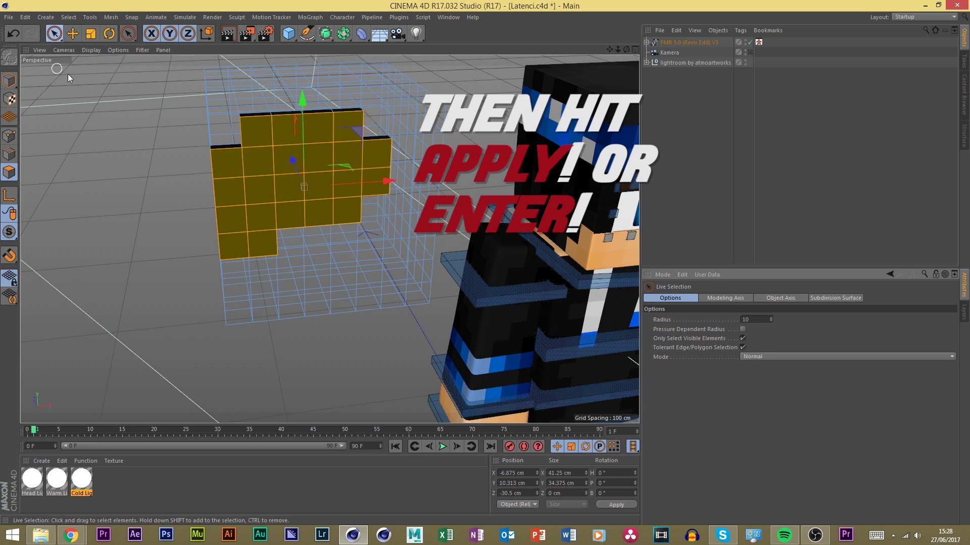
left_click(275, 186)
left_click(295, 159, "shift")
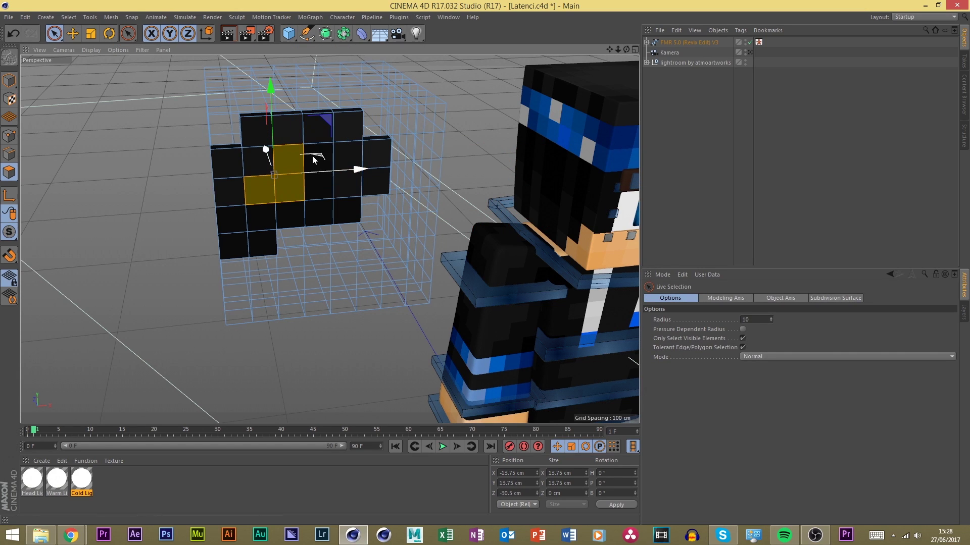
left_click(329, 168, "shift")
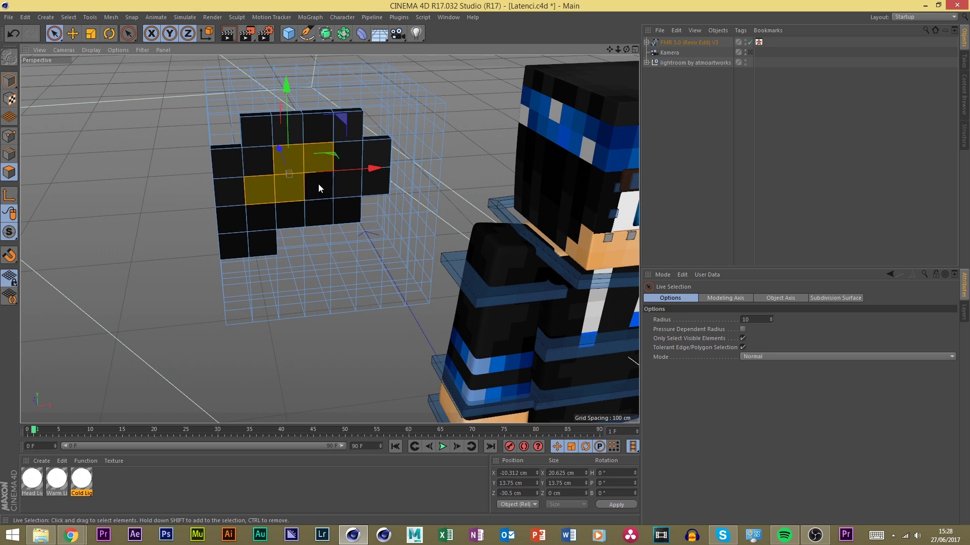
mouse_move(319, 188)
left_mouse_down()
mouse_move(318, 159)
mouse_move(328, 158)
mouse_move(275, 191)
mouse_move(260, 218)
left_mouse_up()
key("d")
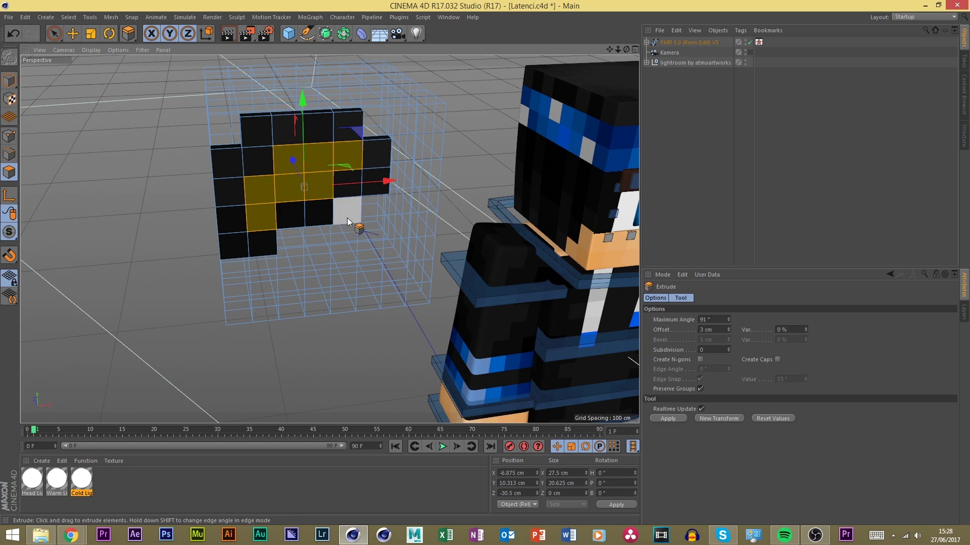
double_click(715, 336)
type("6")
left_click(681, 418)
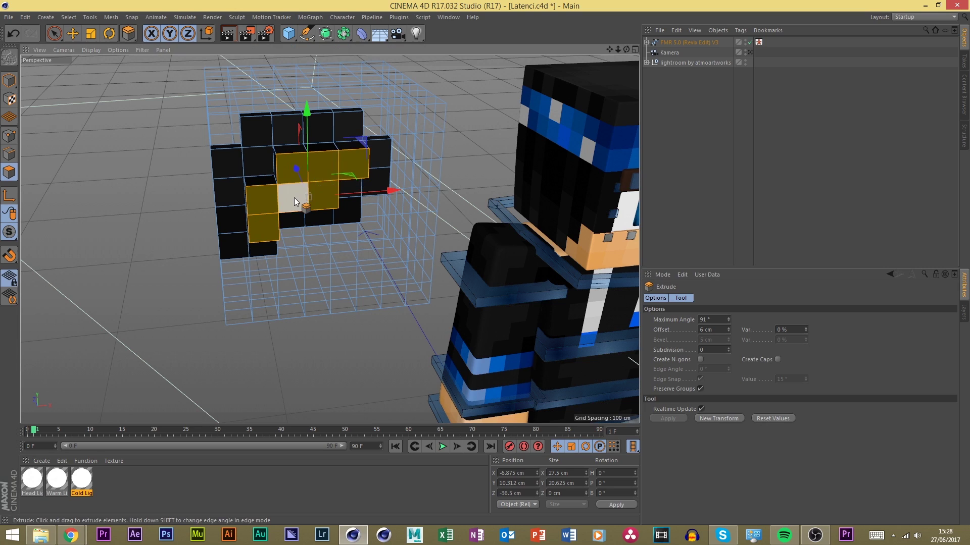
Extrude two diagonally adjacent polygons in the middle of the raised hair section by 3 cm
left_click(293, 195)
left_click(323, 166, "shift")
double_click(720, 329)
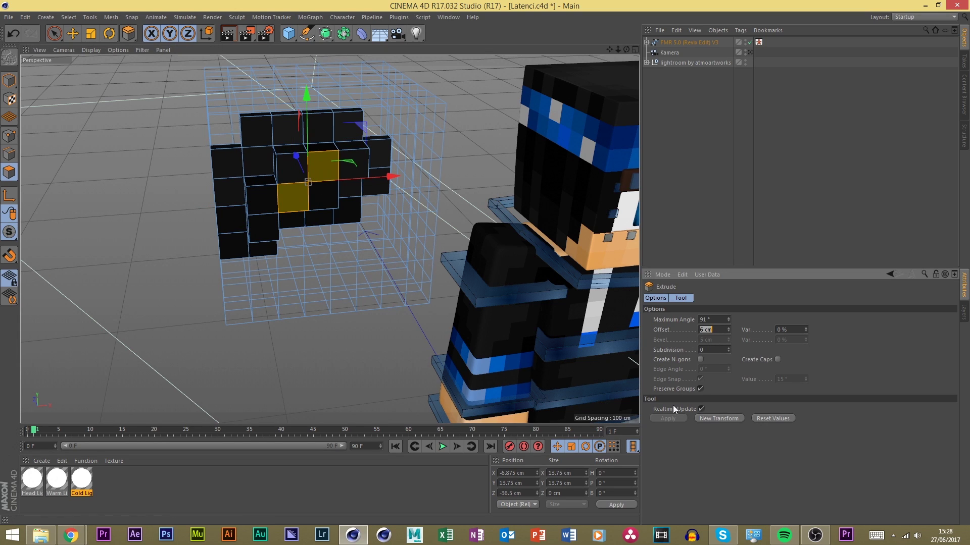
left_click(673, 409)
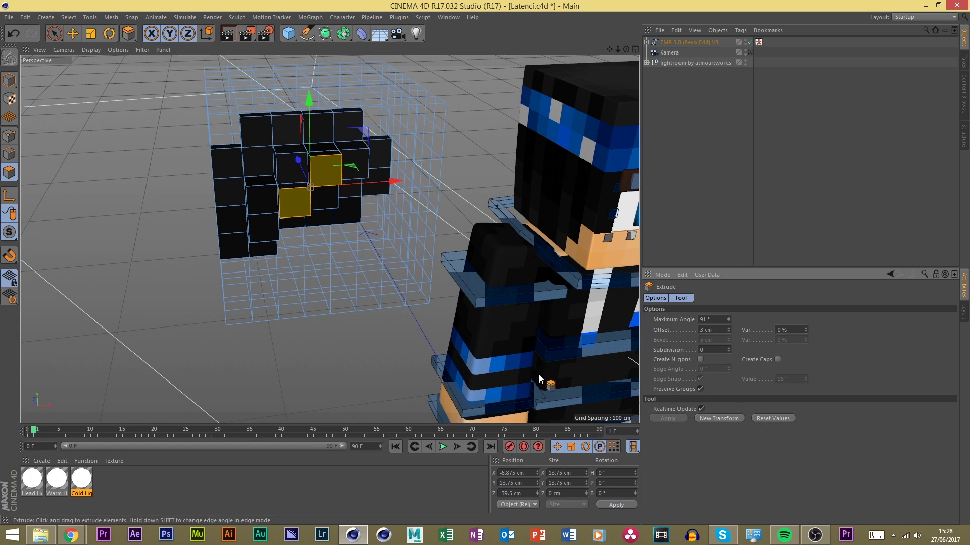
Return to object mode and move the extruded hat mesh back onto the character's head at X 0 cm
left_click(9, 82)
left_click(72, 33)
left_click(289, 202)
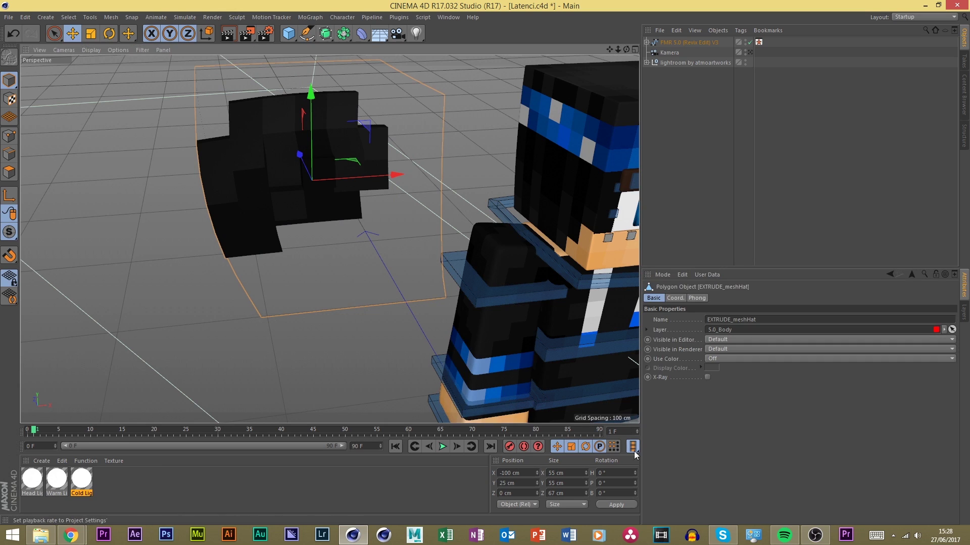
double_click(523, 472)
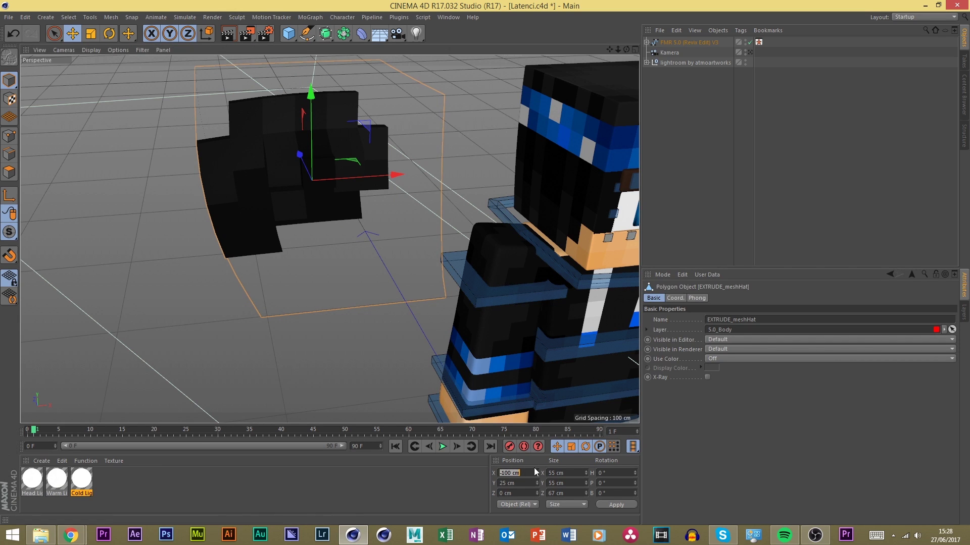
key("Return")
key("ctrl+z")
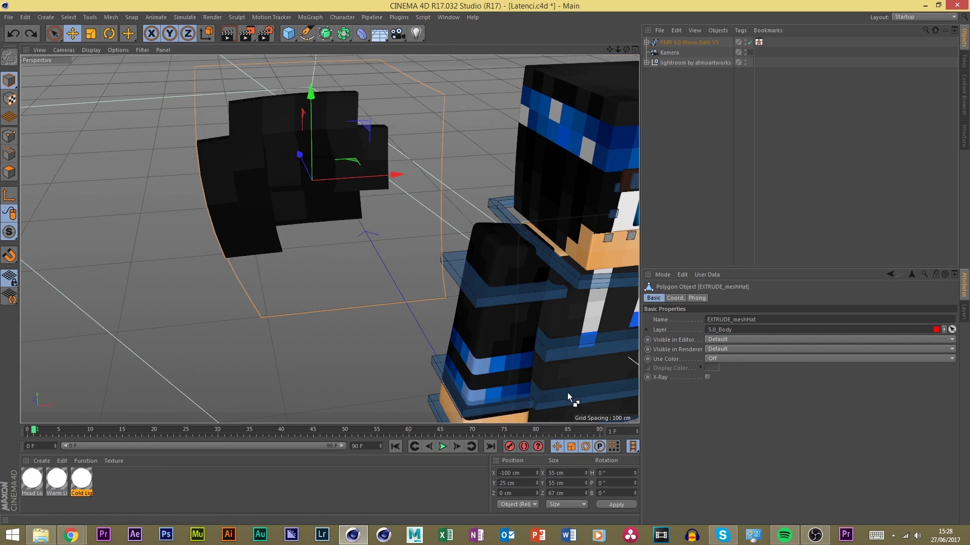
left_click_drag(568, 393, 268, 204, "alt")
key("ctrl+y")
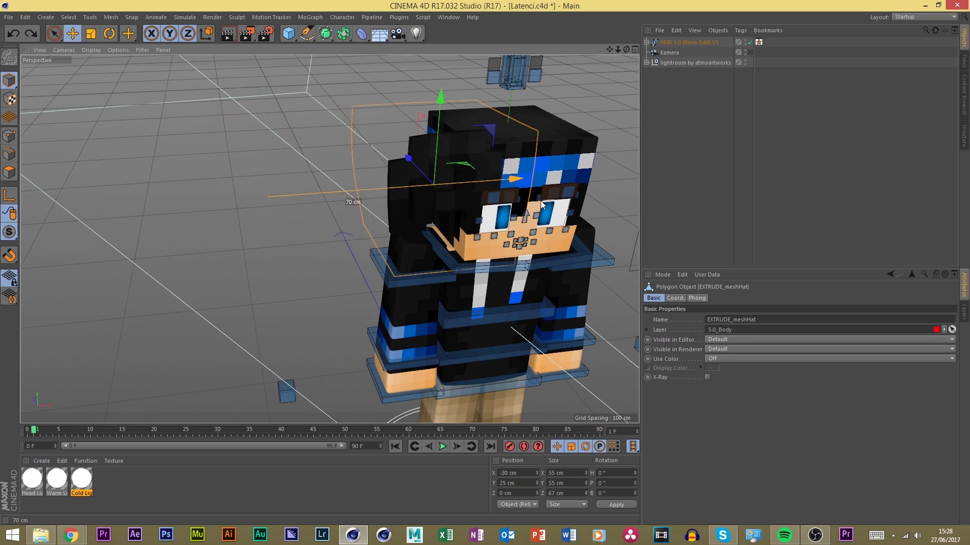
Deselect the hat mesh and examine the extruded hair on the character's head from several angles and distances
left_click_drag(626, 49, 630, 50)
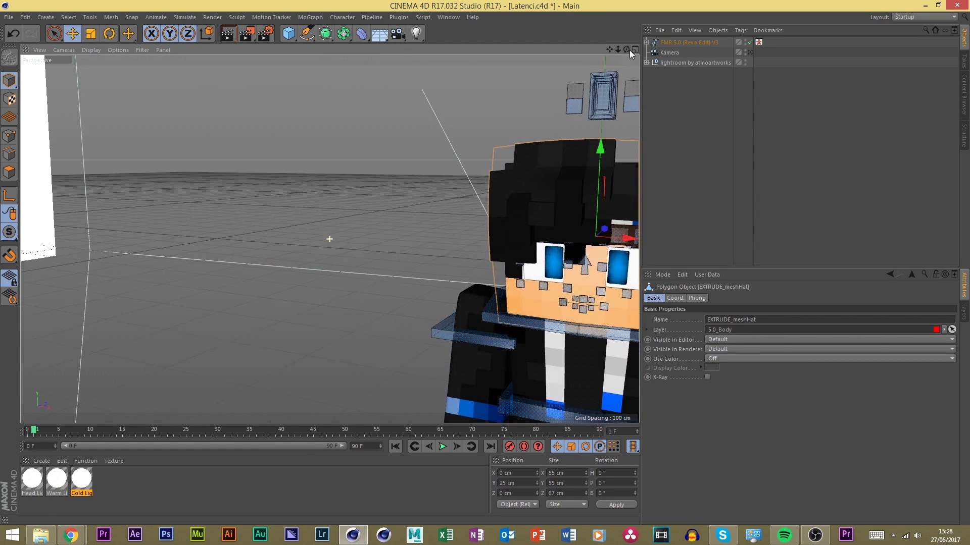
scroll(468, 150, "down", 3)
left_click(350, 118)
left_click_drag(499, 165, 519, 123, "alt")
left_click_drag(627, 47, 627, 49)
scroll(416, 153, "up", 5)
scroll(332, 151, "down", 5)
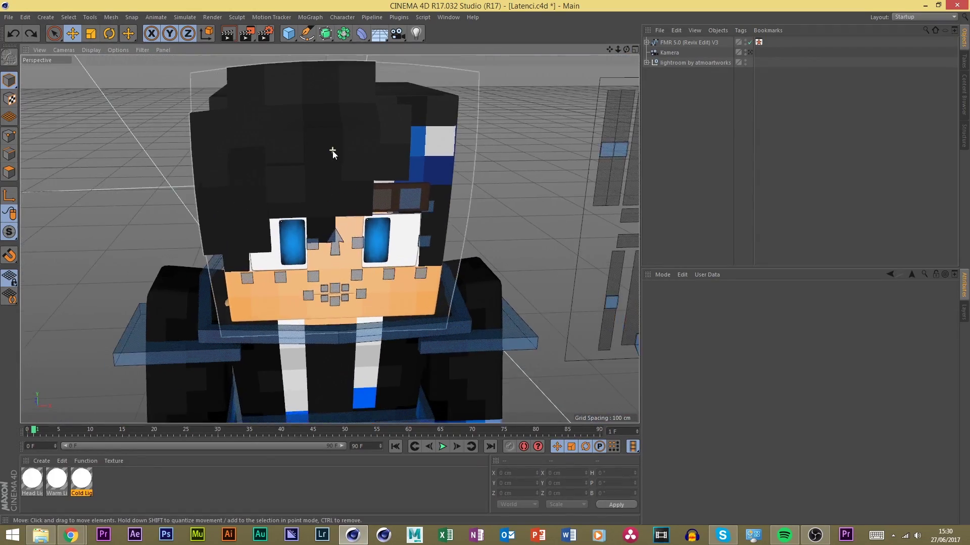
scroll(519, 125, "up", 2)
scroll(334, 172, "up", 2)
scroll(333, 172, "up", 2)
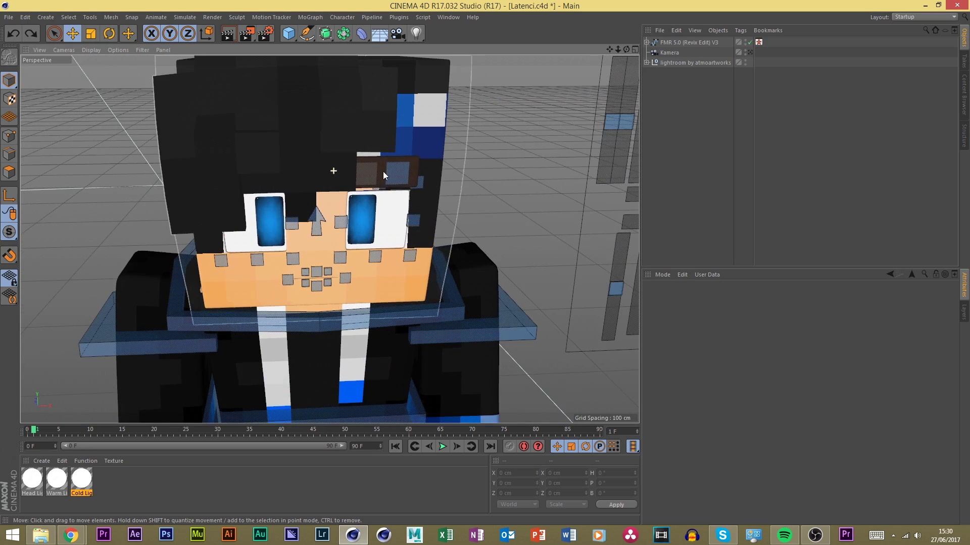
scroll(329, 238, "up", 2)
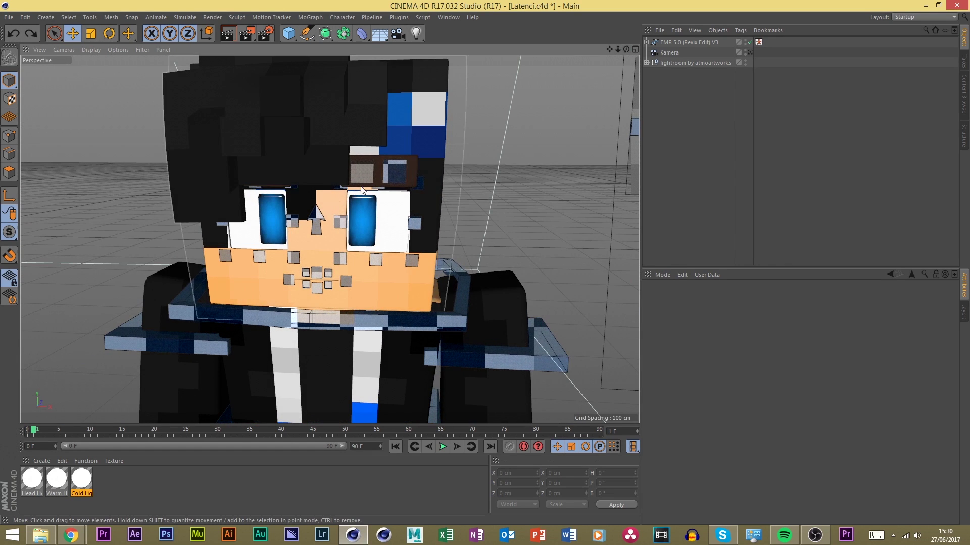
scroll(325, 225, "down", 4)
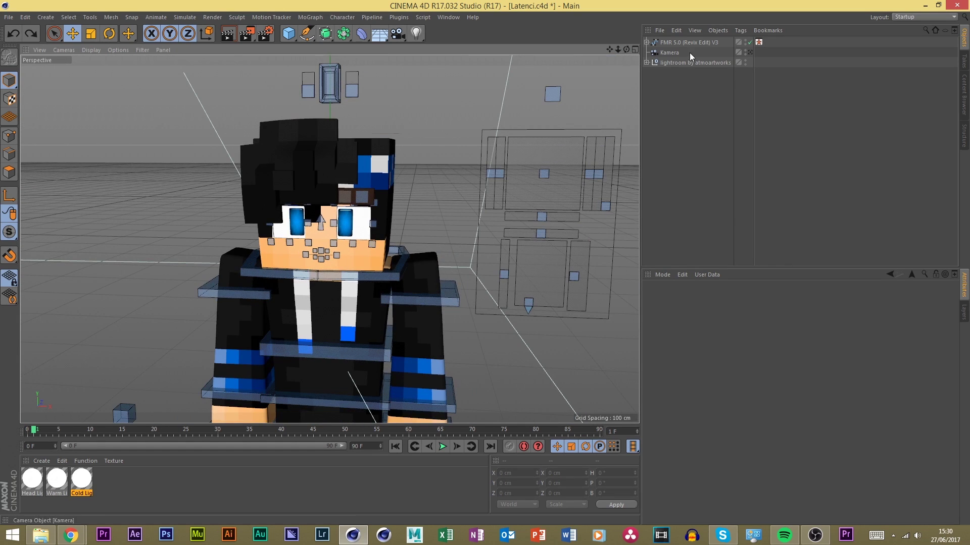
Set the FMR 5.0 rig's right and left eyebrow colours to black in its face colour options
left_click(681, 42)
left_click(765, 298)
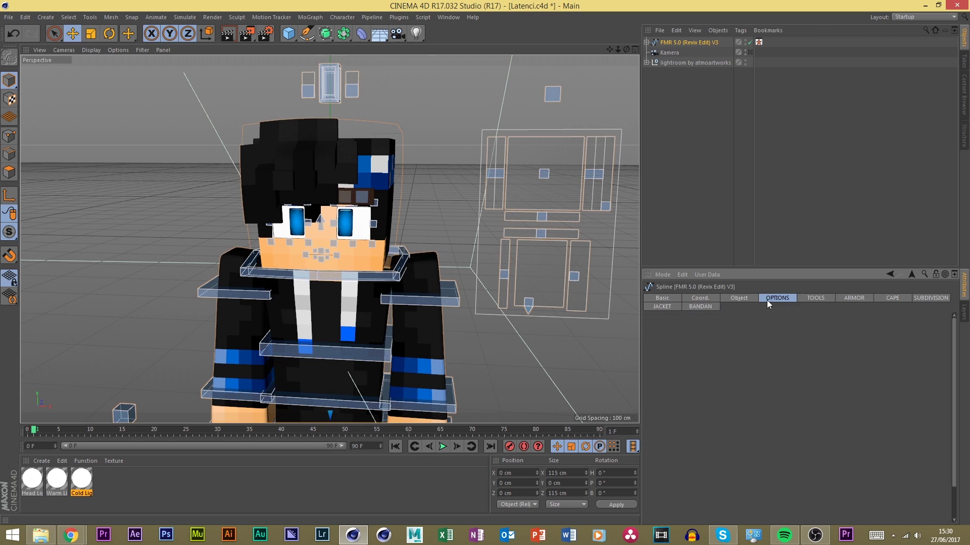
scroll(955, 394, "down", 5)
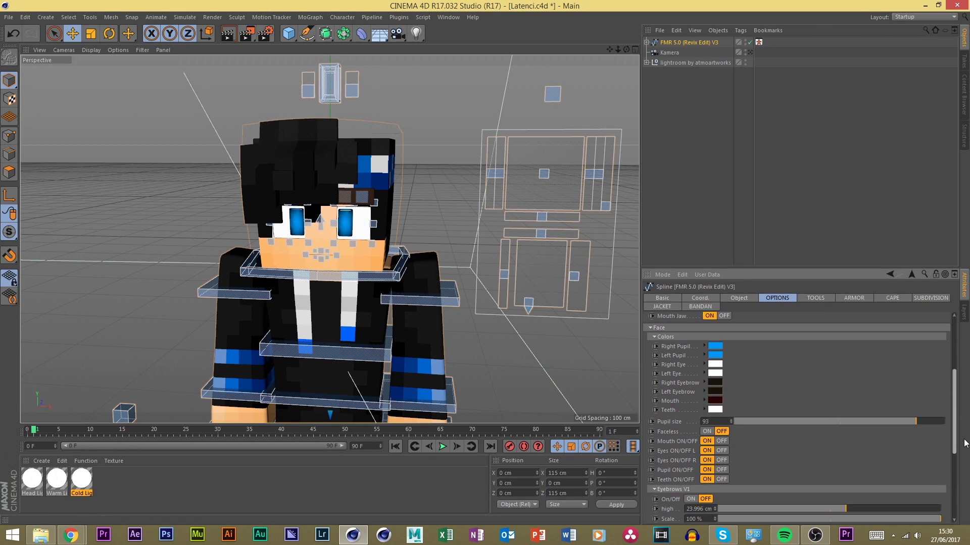
left_click(711, 384)
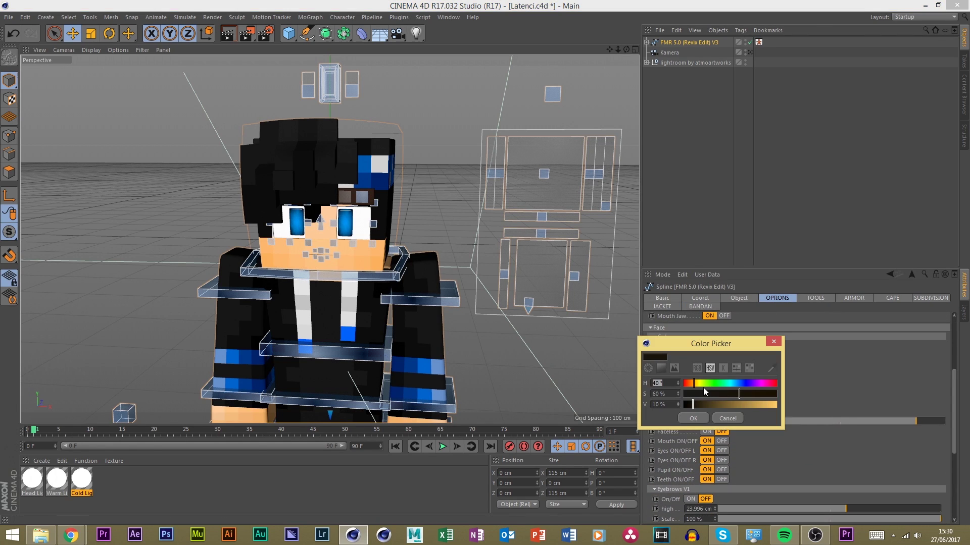
left_click(697, 421)
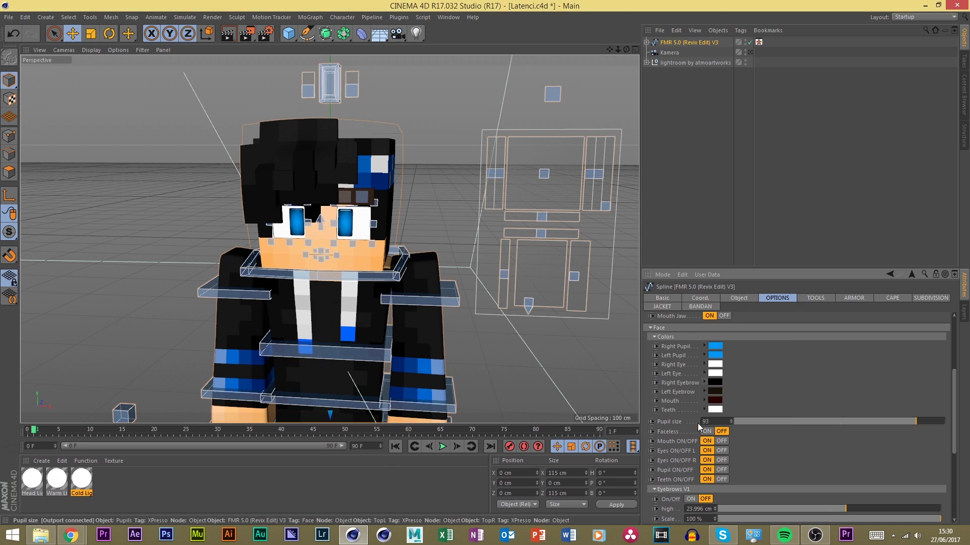
left_click(718, 391)
left_click_drag(708, 411, 706, 409)
left_click(698, 426)
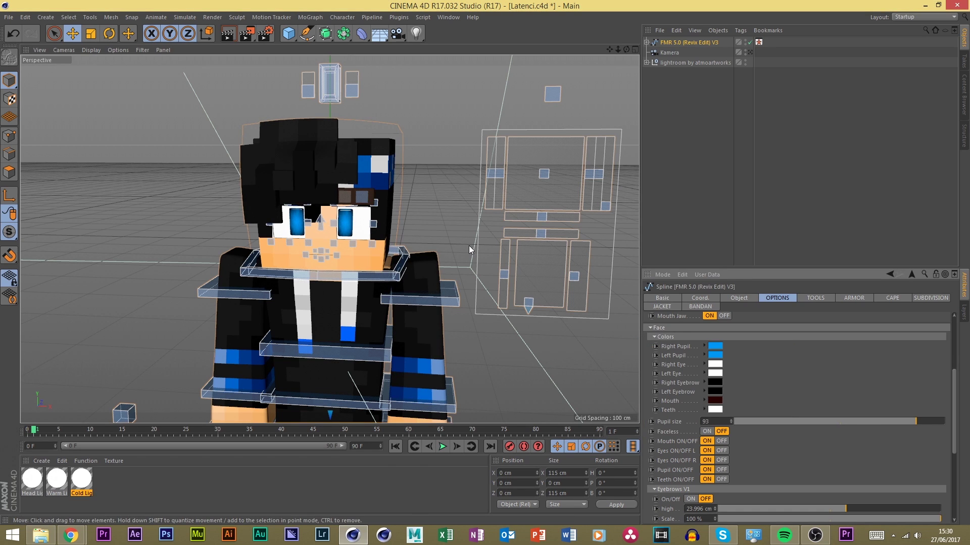
scroll(290, 165, "up", 10)
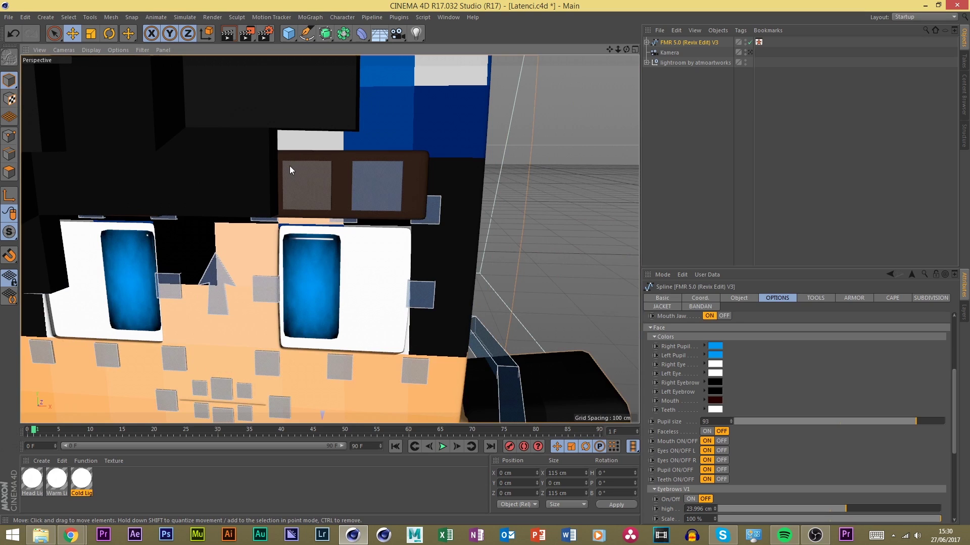
Try the Eyebrows V1 style in place of Eyebrows V2 on the character's face, and switch back to V2
scroll(289, 166, "down", 10)
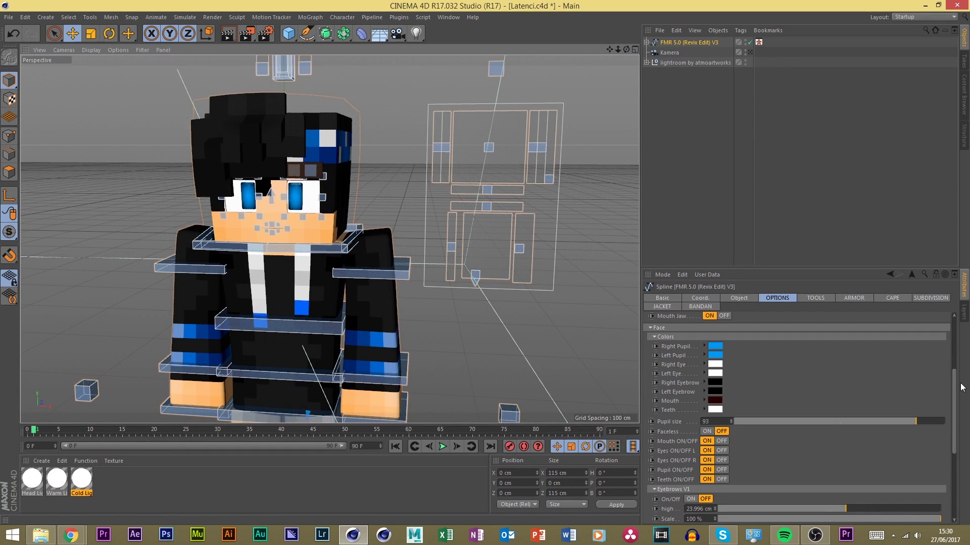
left_click_drag(956, 383, 941, 456)
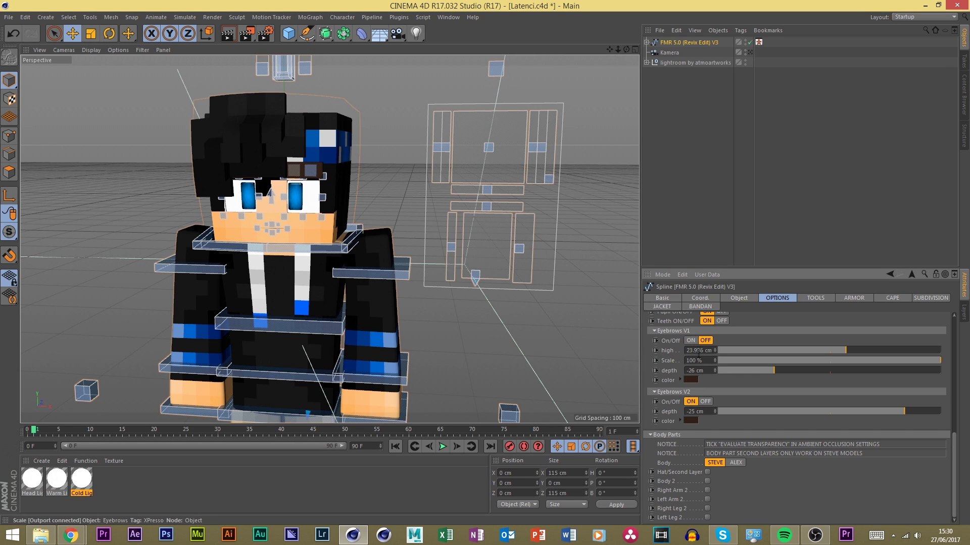
left_click(690, 341)
left_click(705, 402)
scroll(541, 283, "up", 6)
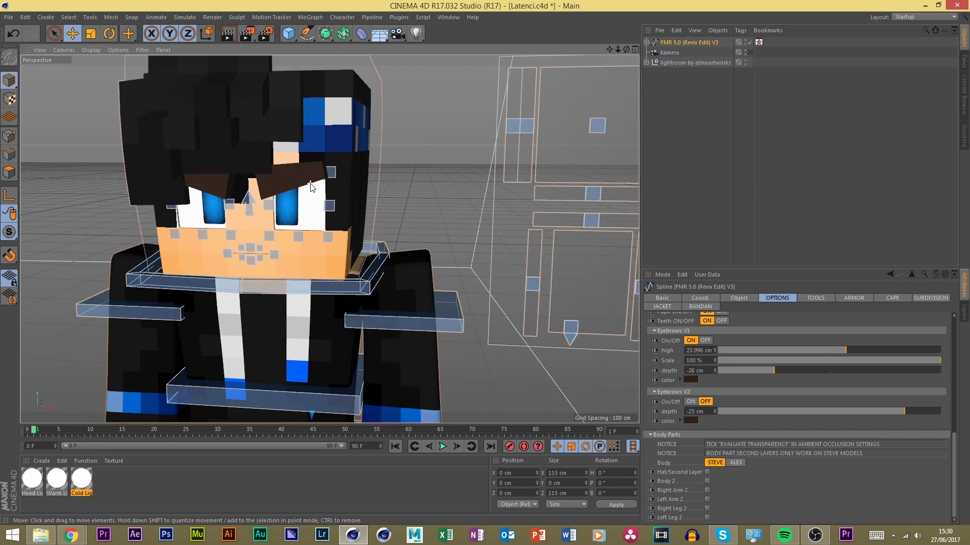
middle_click_drag(236, 165, 314, 162, "alt")
scroll(314, 162, "down", 1)
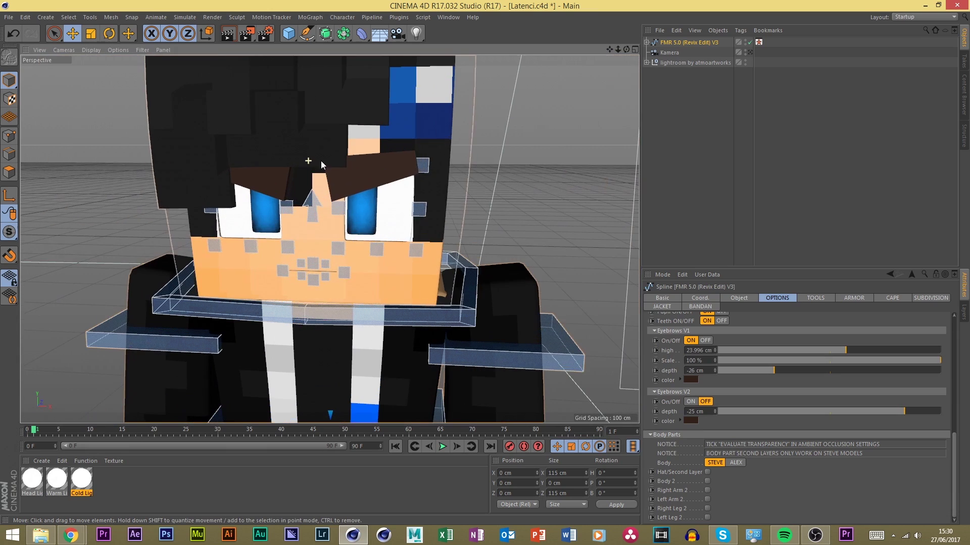
left_click(708, 340)
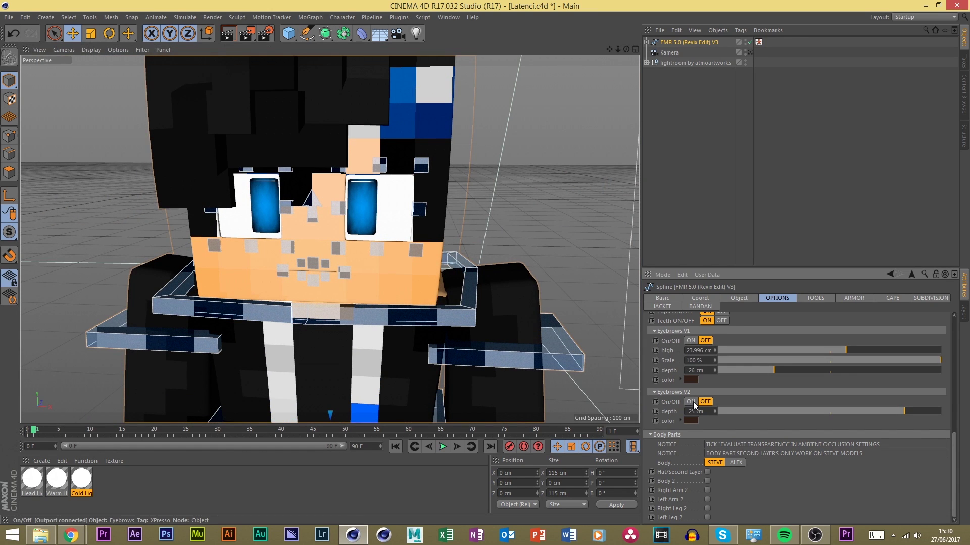
left_click(692, 402)
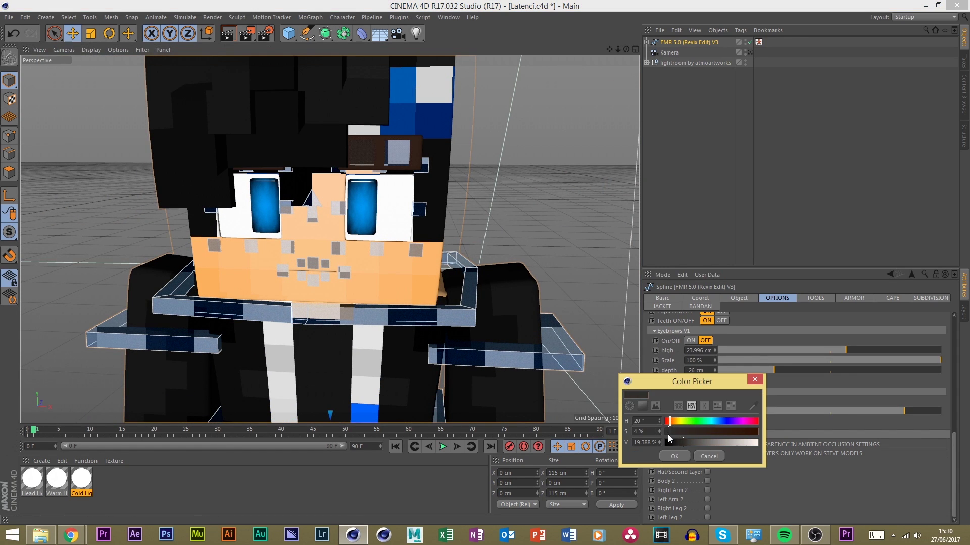
Set the colours of both the Eyebrows V1 and Eyebrows V2 styles to black
left_click(674, 456)
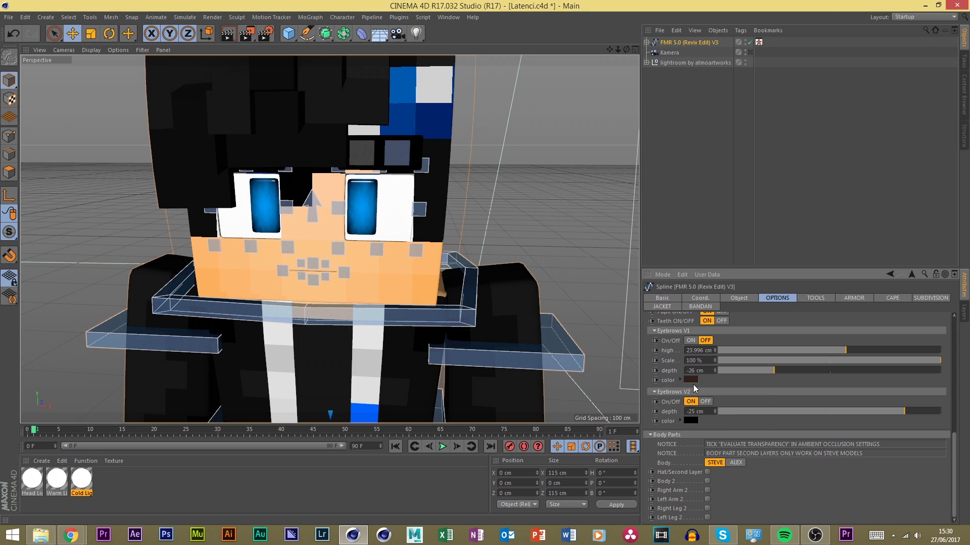
left_click(692, 381)
left_click_drag(688, 391, 664, 403)
left_click(673, 414)
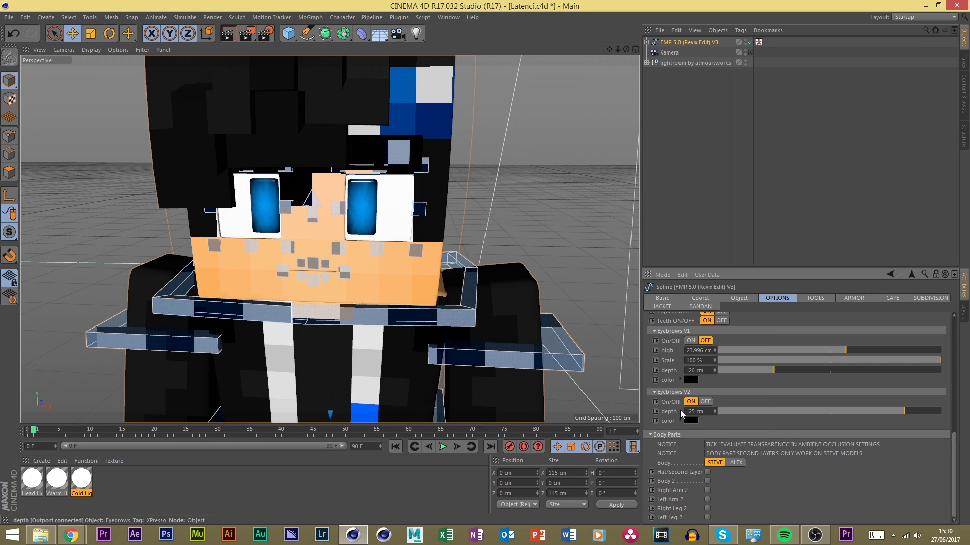
Compare the black Eyebrows V1 with Eyebrows V2 on the face, finishing with V2 enabled and V1 disabled
scroll(686, 383, "up", 3)
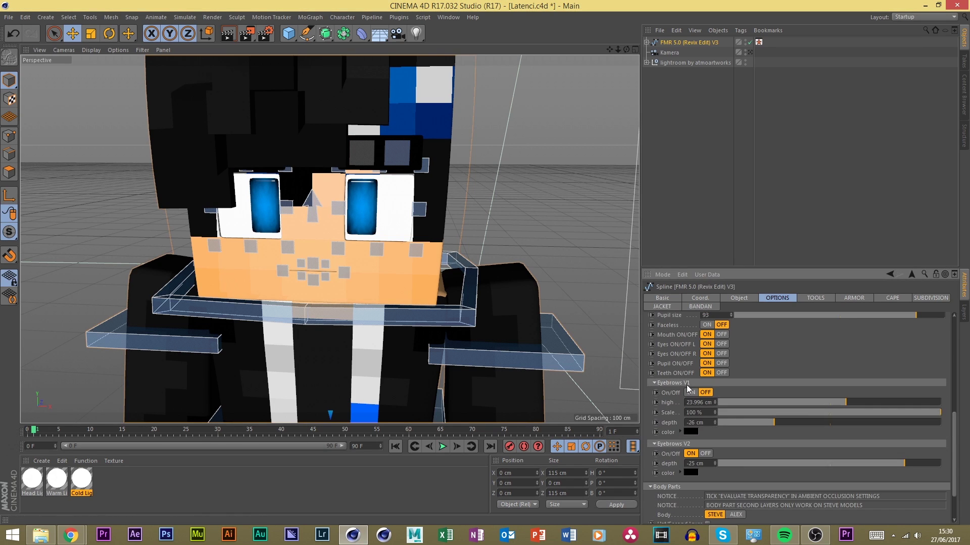
left_click(691, 393)
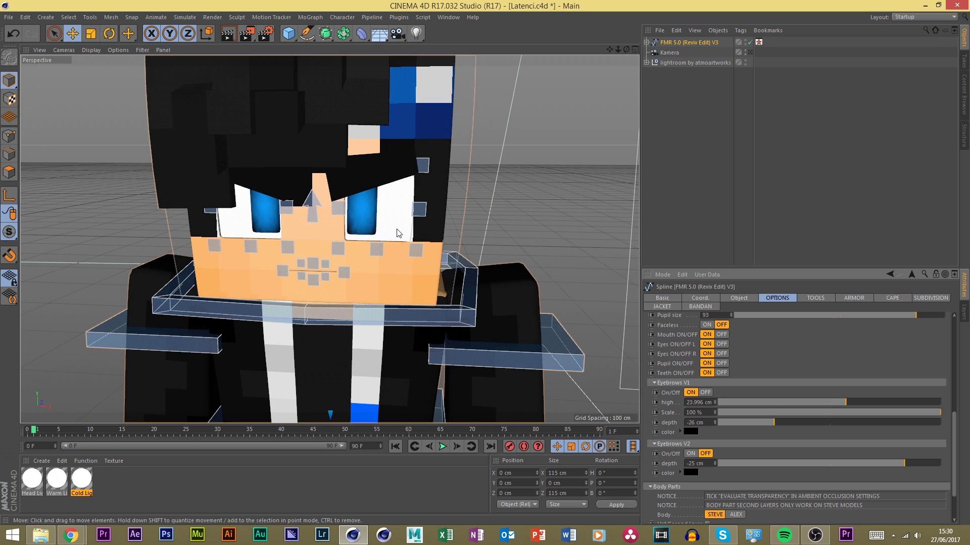
left_click(691, 454)
left_click(705, 392)
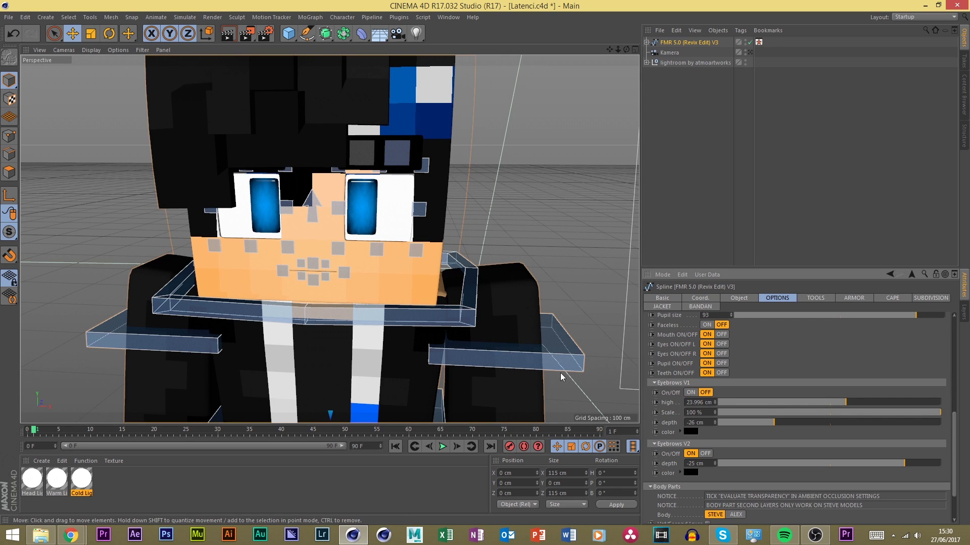
scroll(240, 196, "down", 5)
scroll(429, 217, "up", 5)
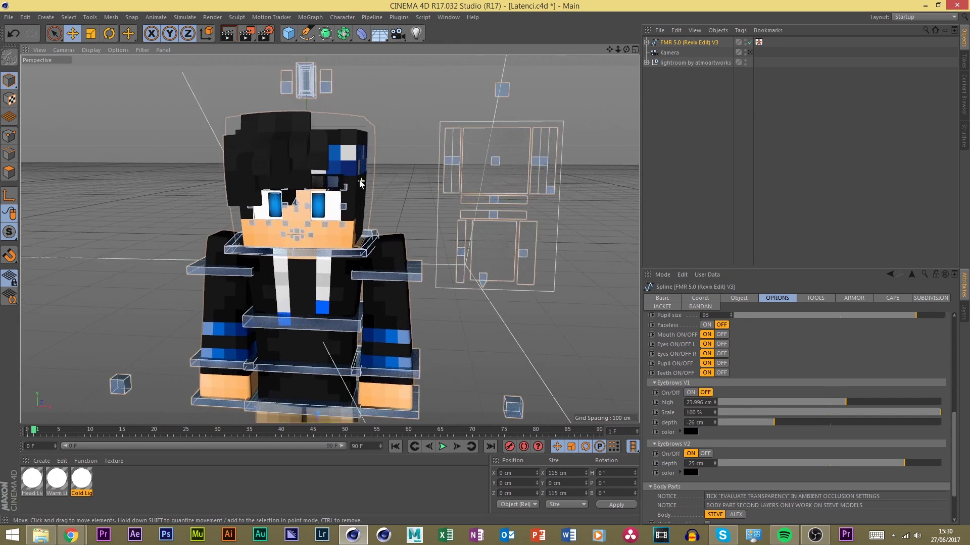
Try raising the two paired sliders at the upper left of the facial control board, and undo each move
left_click(584, 218)
scroll(495, 155, "down", 4)
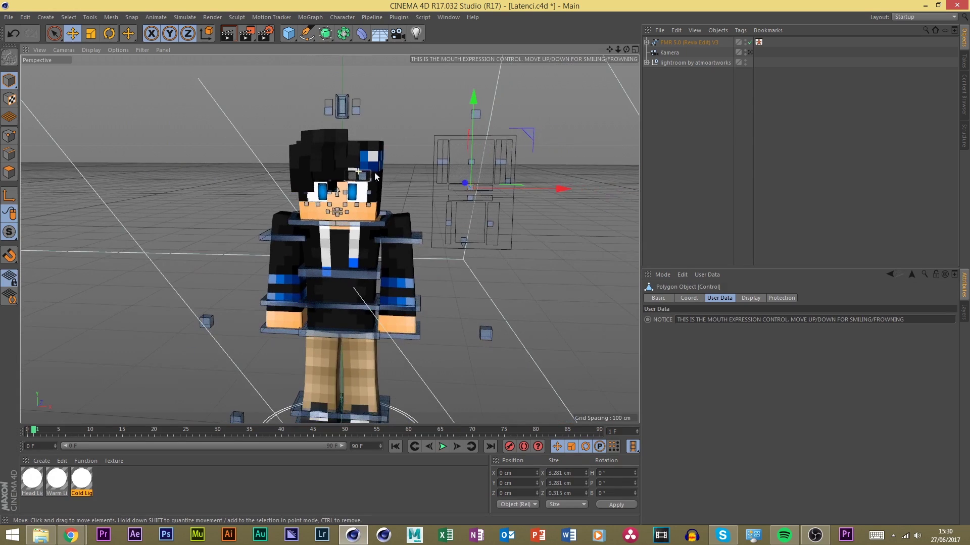
scroll(514, 166, "up", 5)
left_click_drag(425, 181, 424, 69)
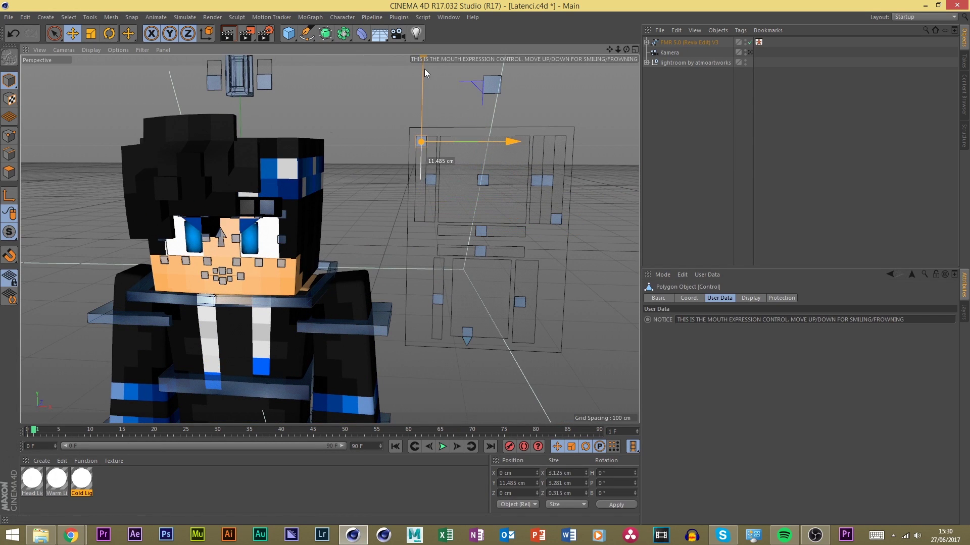
key("ctrl+z")
left_click(430, 177)
left_click_drag(431, 150, 453, 113)
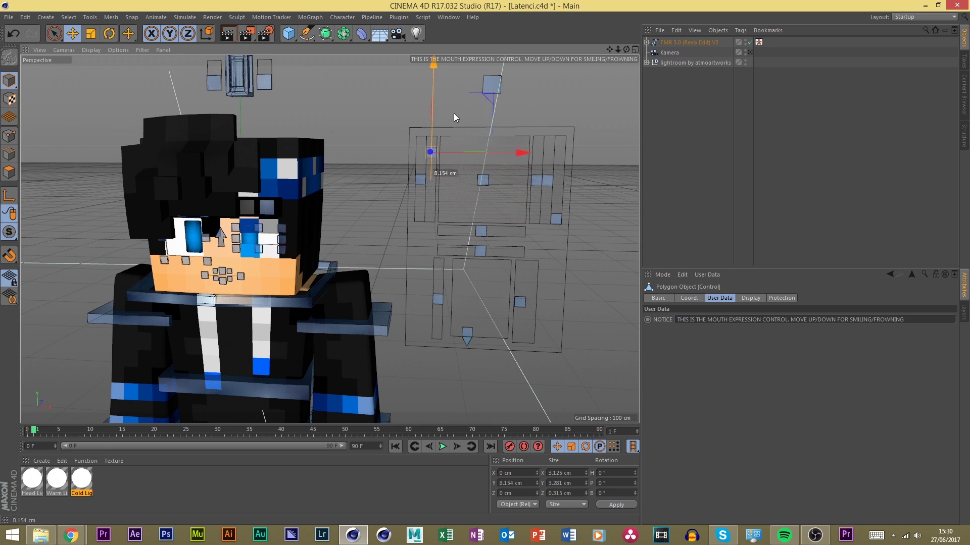
key("ctrl+z")
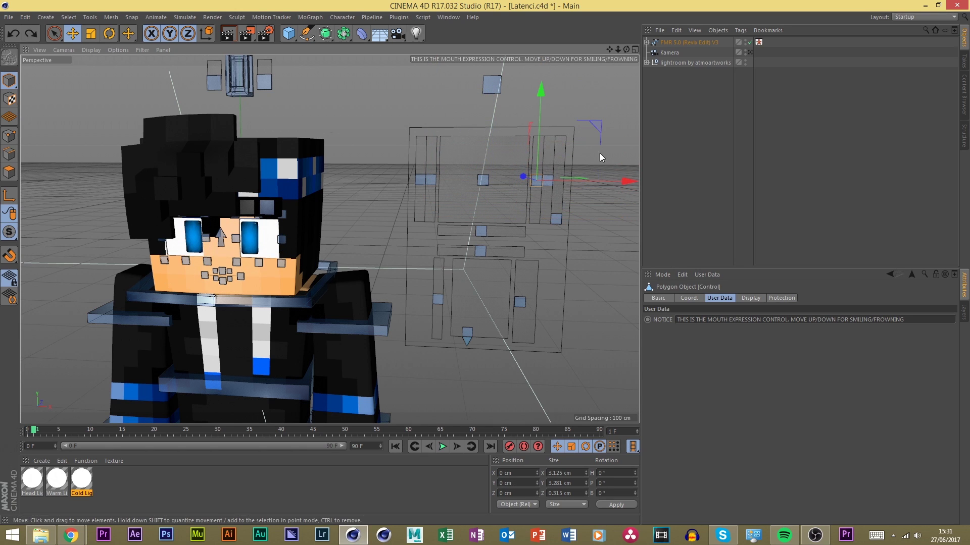
Try raising the sliders at the upper right of the facial control board, and undo each move
left_click(556, 177)
left_click(550, 178)
mouse_move(551, 139)
left_mouse_down()
mouse_move(559, 120)
mouse_move(565, 133)
left_mouse_up()
key("ctrl+z")
left_click(562, 213)
left_click_drag(562, 218, 563, 118)
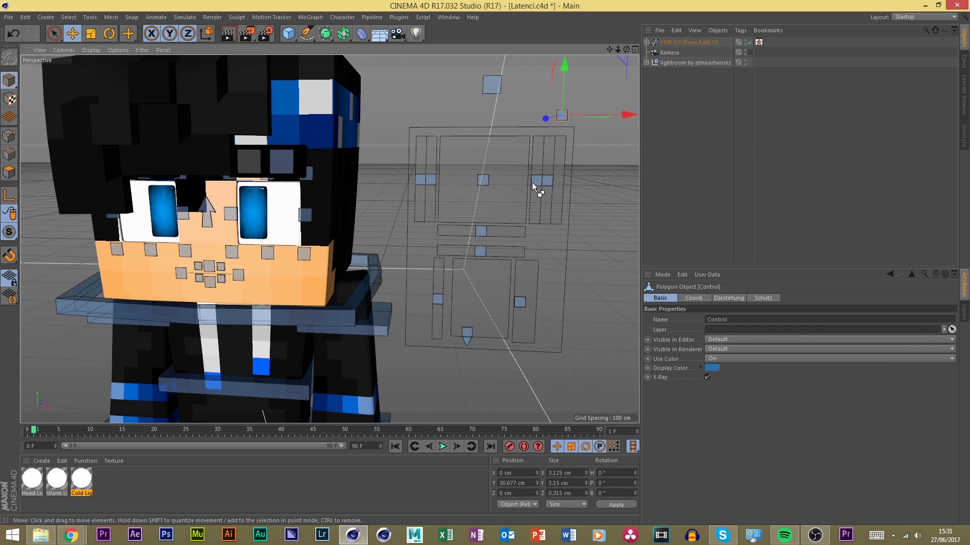
key("ctrl+z")
Try the narrow lower-left slider and the lower horizontal slider of the facial control board, undoing the moves
left_click(438, 300)
left_click_drag(446, 277, 492, 291)
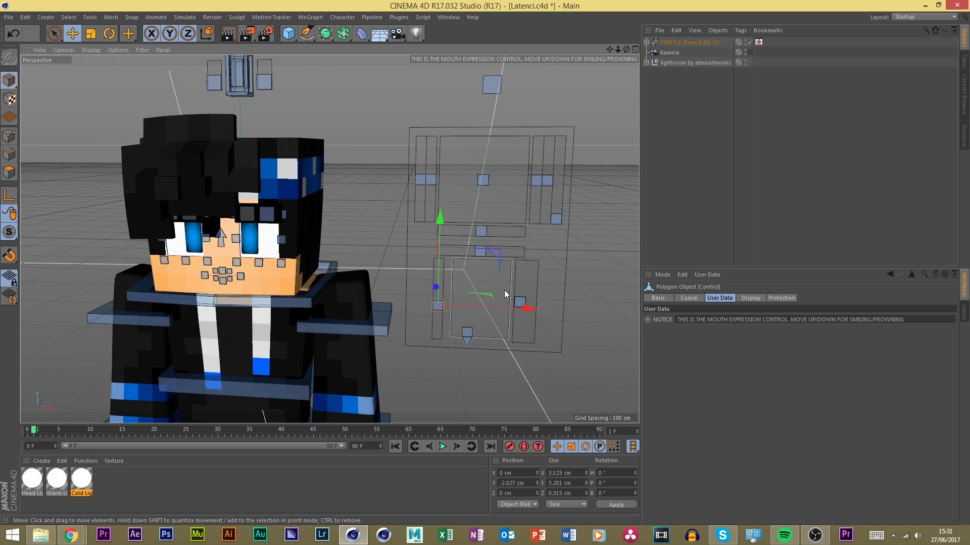
key("ctrl+z")
left_click_drag(496, 254, 439, 238)
key("ctrl+z")
Try the facial control board's upper horizontal slider and the triangular mouth control, undoing each change
left_click(487, 232)
left_click(484, 245)
key("ctrl+z")
left_click(437, 219)
left_click(481, 229)
key("ctrl+z")
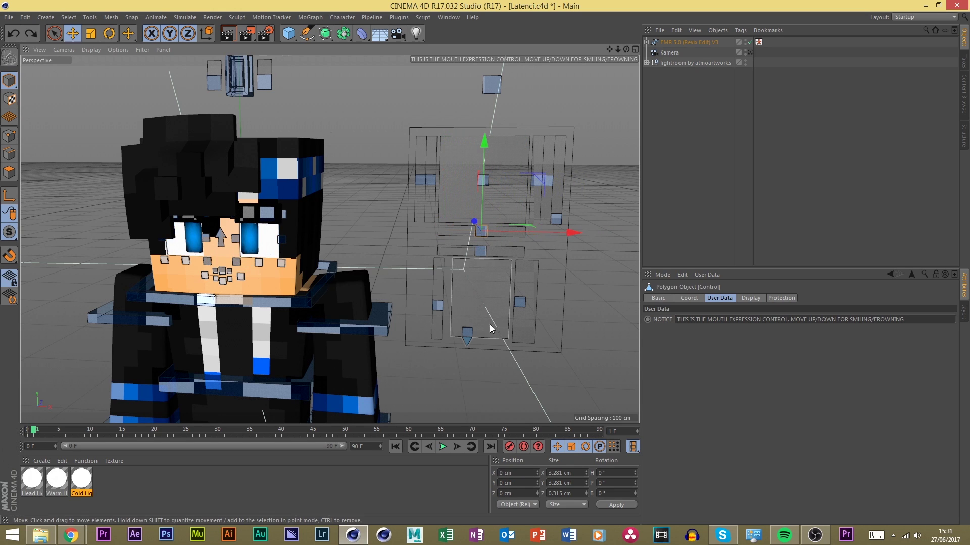
left_click(467, 334)
left_click_drag(495, 374, 497, 338)
key("ctrl+z")
Raise the Mouth Expression control to form a slight smile and shift the triangular Control 2 to about X 2.13 cm
left_click(522, 312)
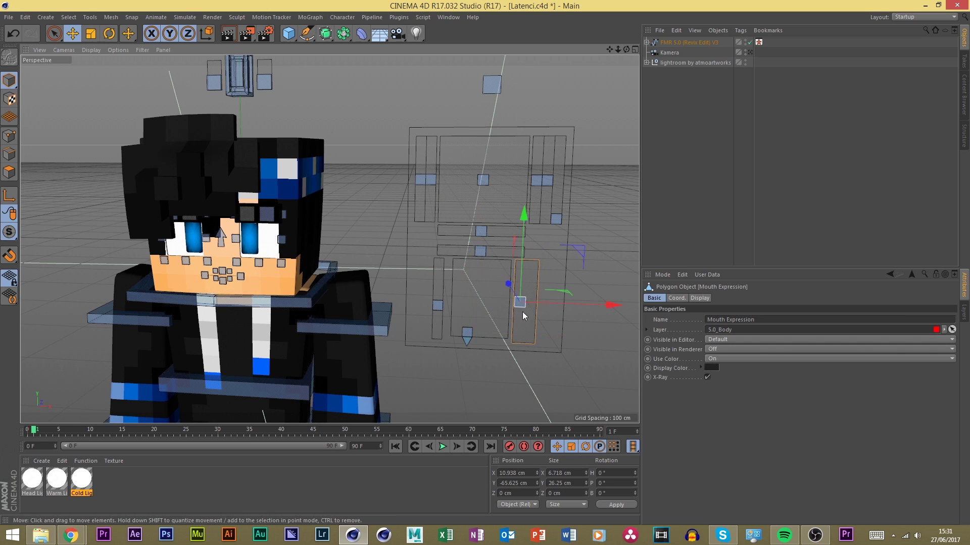
left_click(520, 302)
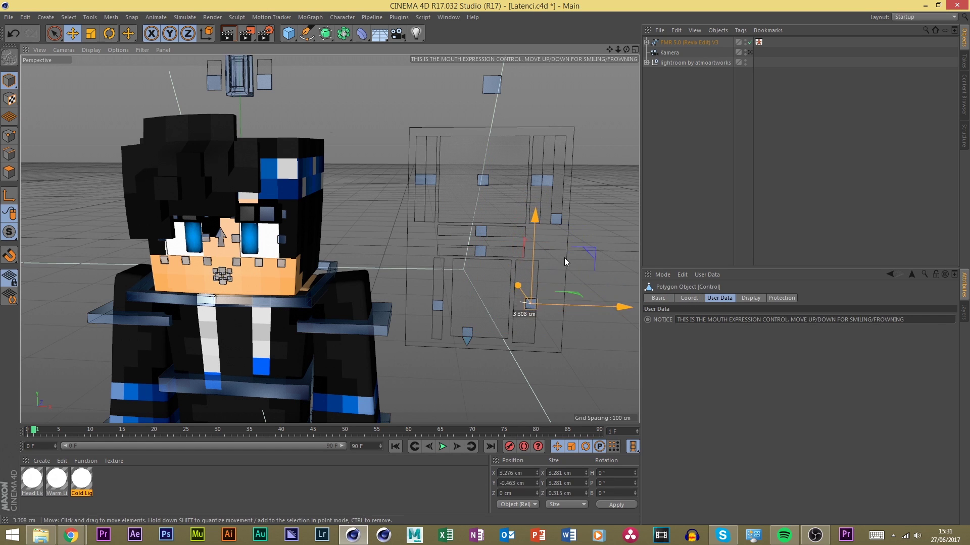
scroll(503, 325, "up", 3)
left_click_drag(463, 336, 514, 314, "alt")
left_click(477, 321)
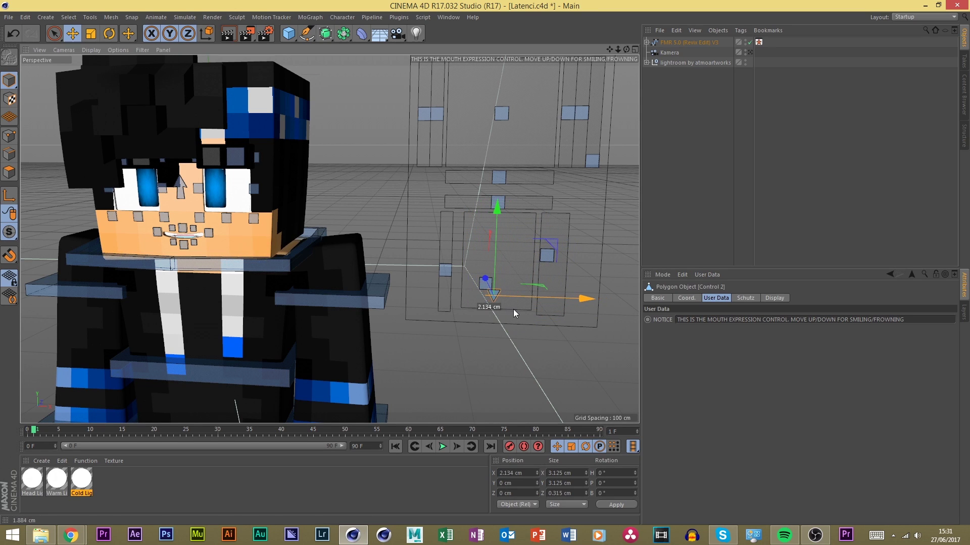
left_click(486, 331)
Slide the Mouth Open 2.1 control toward the left end of its track and deselect it
left_click(499, 202)
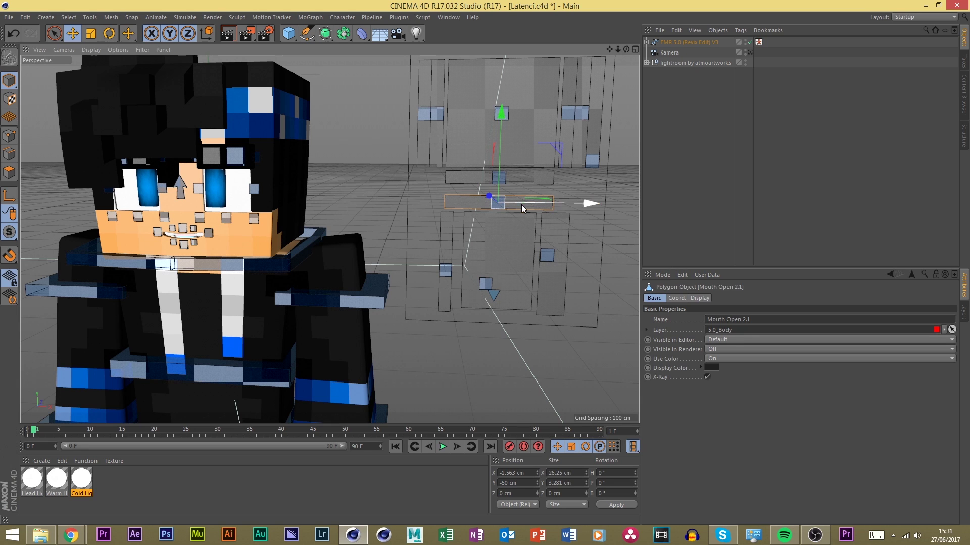
left_click(520, 205)
left_click_drag(513, 203, 604, 241, "alt")
left_click(409, 171)
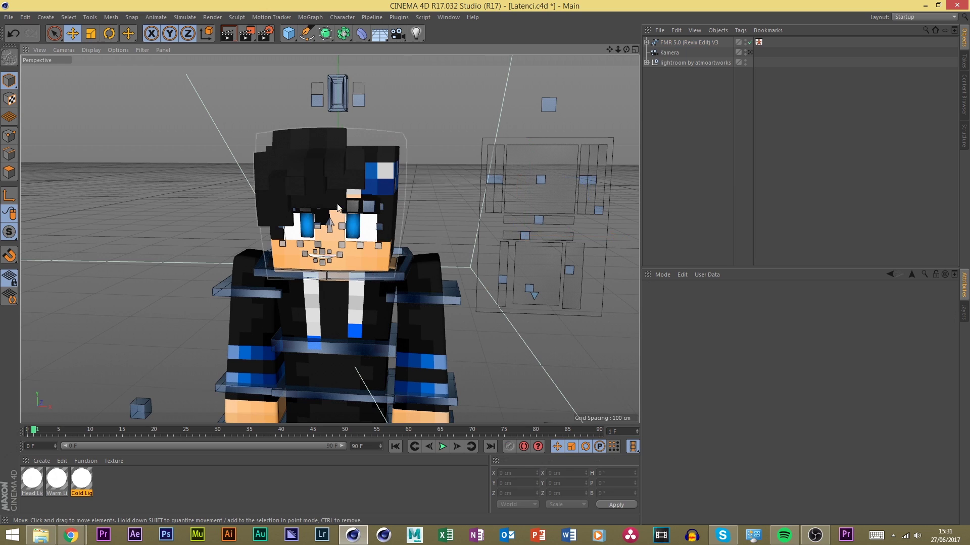
Examine the character's whole body and both arm meshes from several distances
left_click_drag(409, 171, 531, 192, "alt")
left_click(492, 187)
left_click(439, 341)
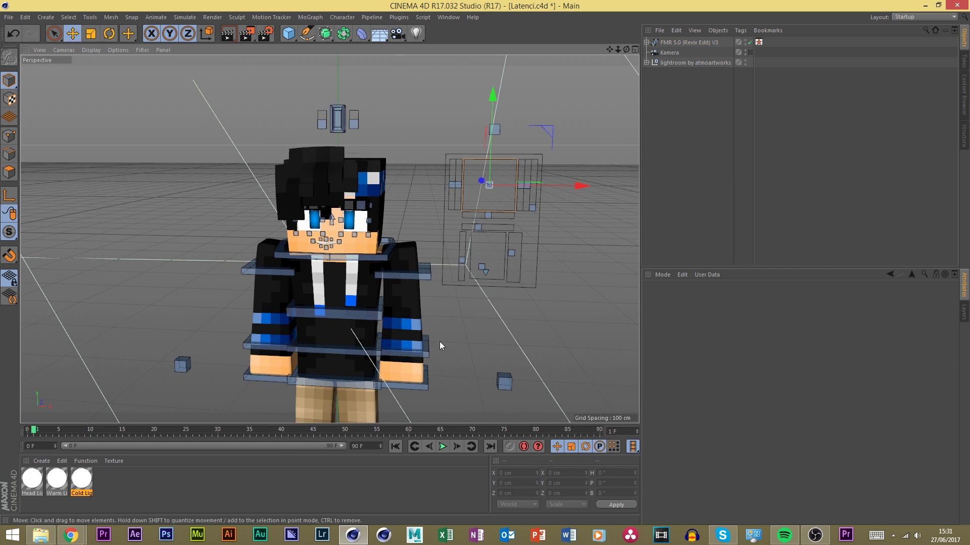
right_click_drag(439, 341, 357, 319, "alt")
scroll(384, 201, "up", 5)
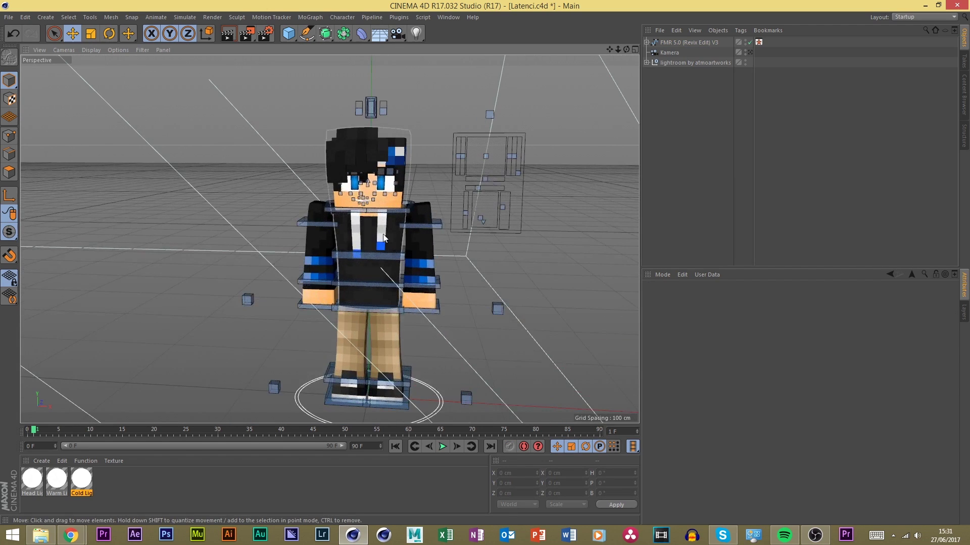
left_click(408, 262)
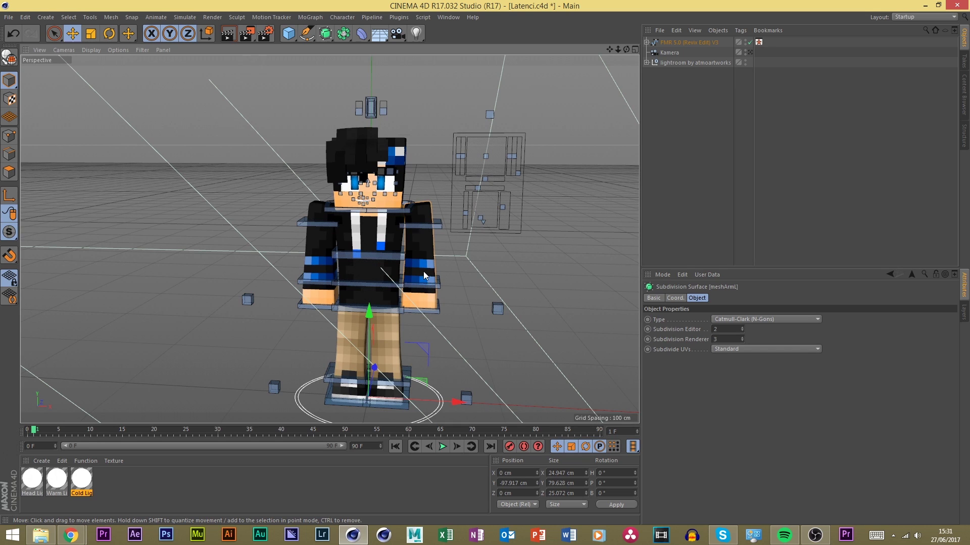
scroll(423, 271, "up", 3)
left_click(423, 275)
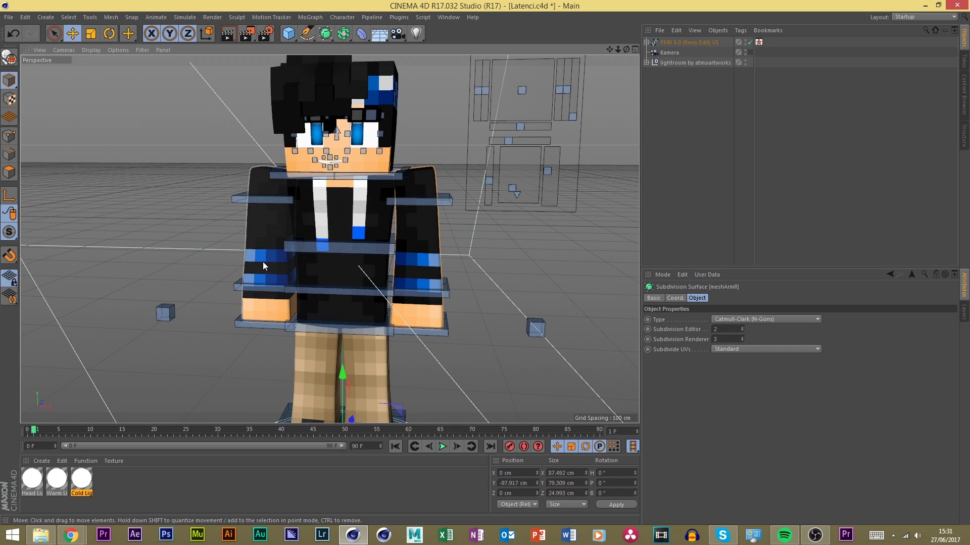
scroll(278, 255, "down", 5)
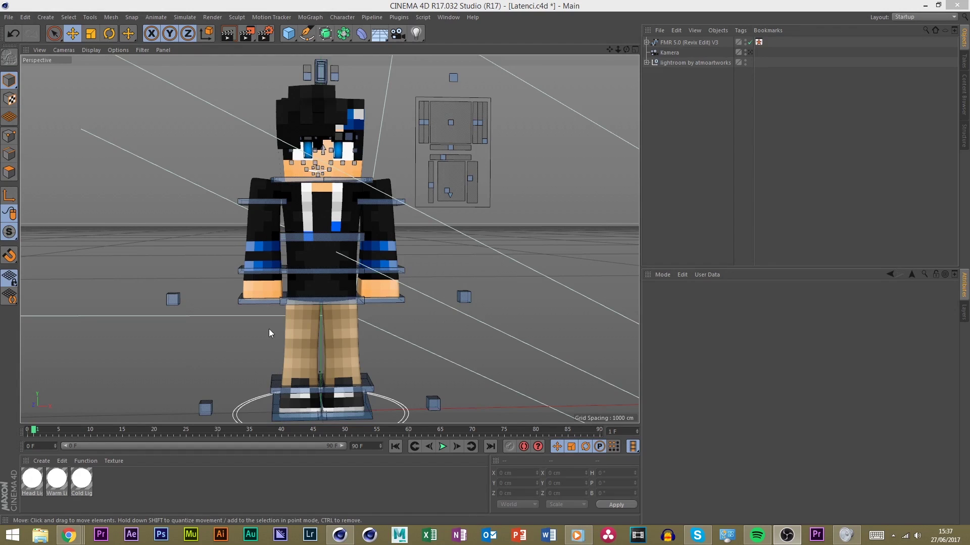
Select the character's right arm mesh, meshArmR, and display the scene's layer list
scroll(280, 258, "up", 4)
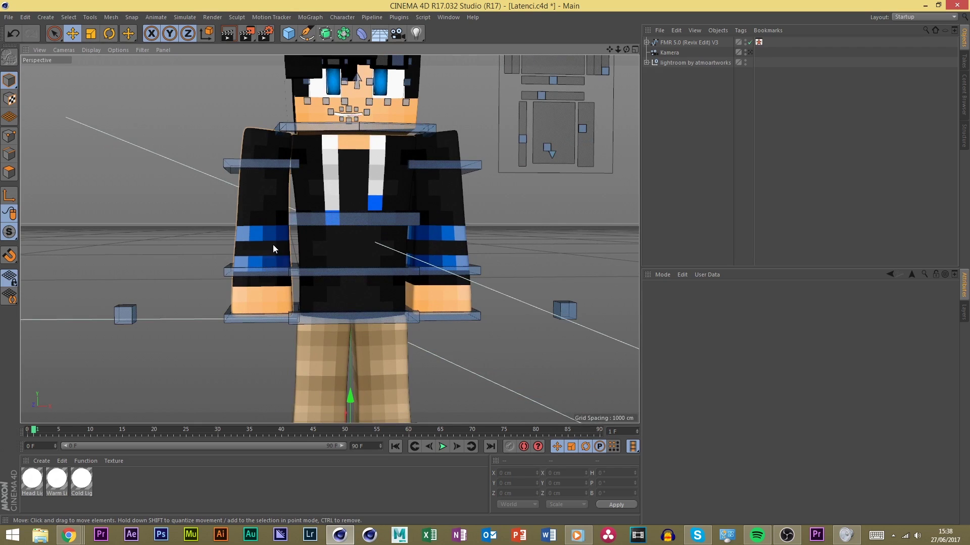
left_click(273, 244)
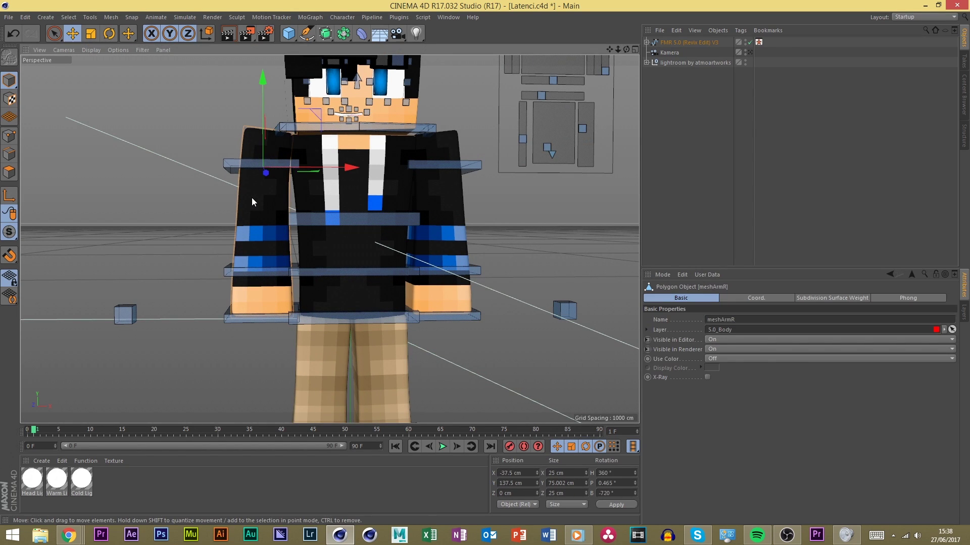
left_click(963, 309)
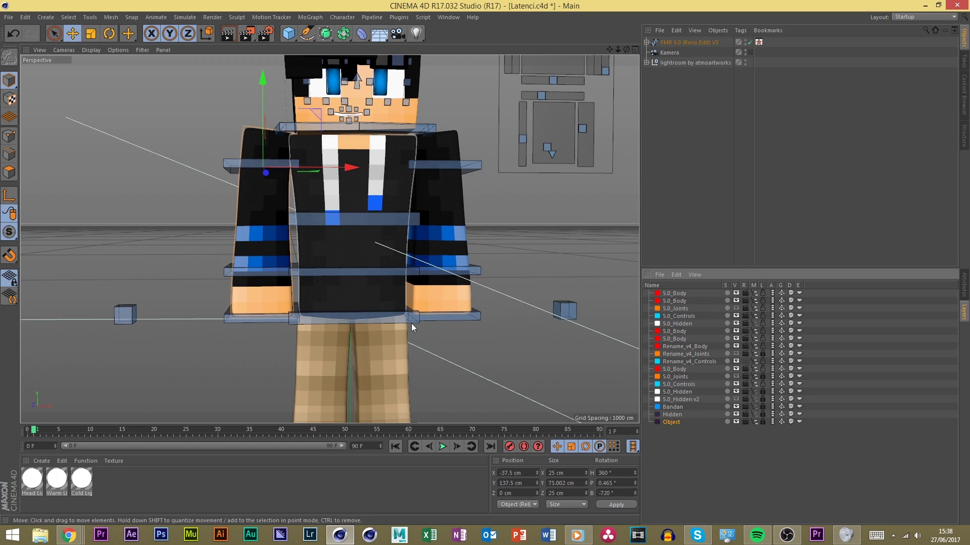
Switch the right arm mesh to polygon editing and clear its existing face selection with Live Selection
left_click(8, 176)
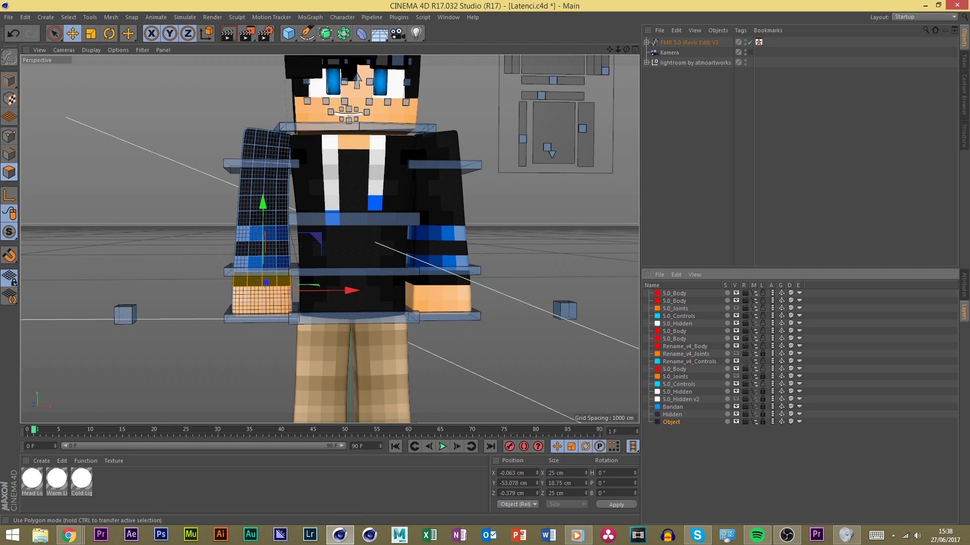
left_click(54, 35)
scroll(80, 173, "up", 5)
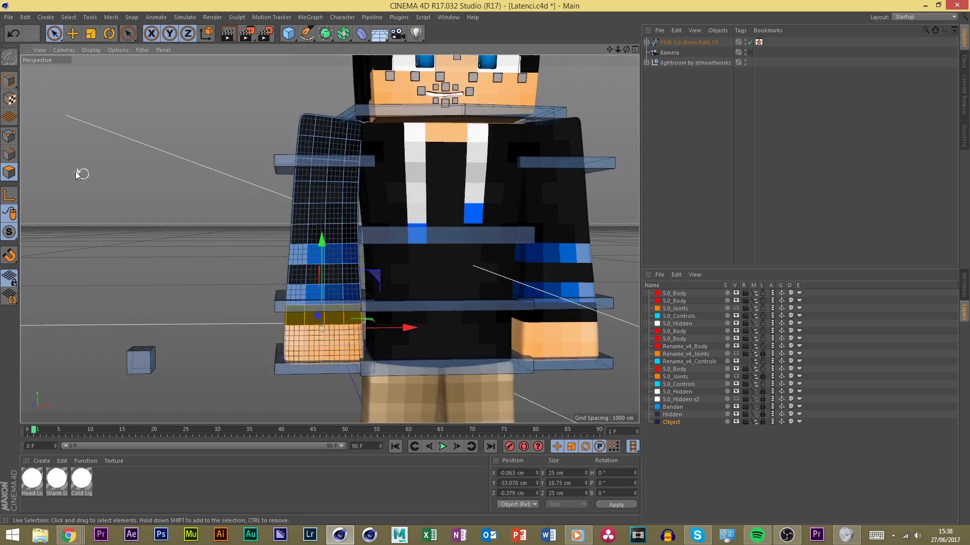
scroll(186, 209, "down", 4)
left_click(186, 209)
scroll(310, 309, "up", 6)
scroll(332, 304, "up", 1)
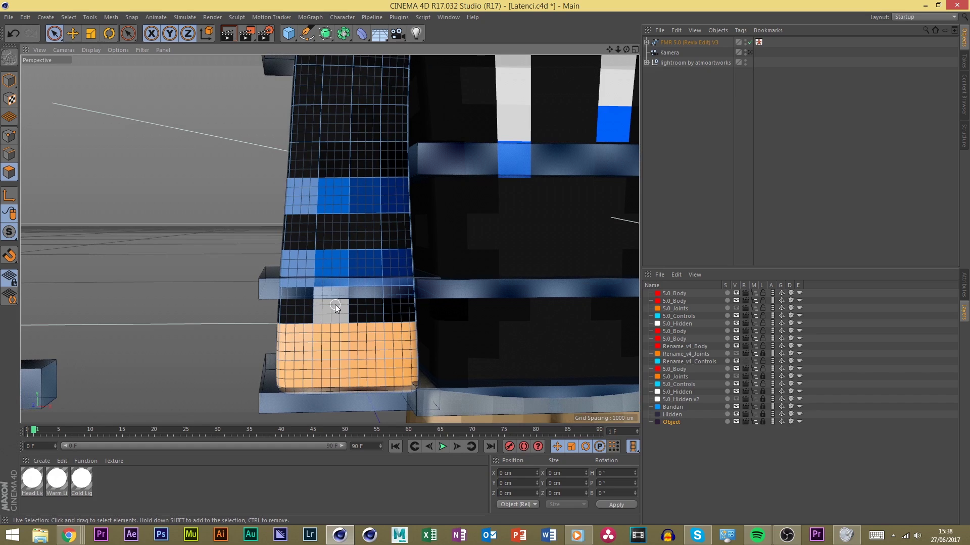
Loop-select the two blue stripe bands that run around the character's right sleeve
right_click(334, 304)
left_click(333, 304)
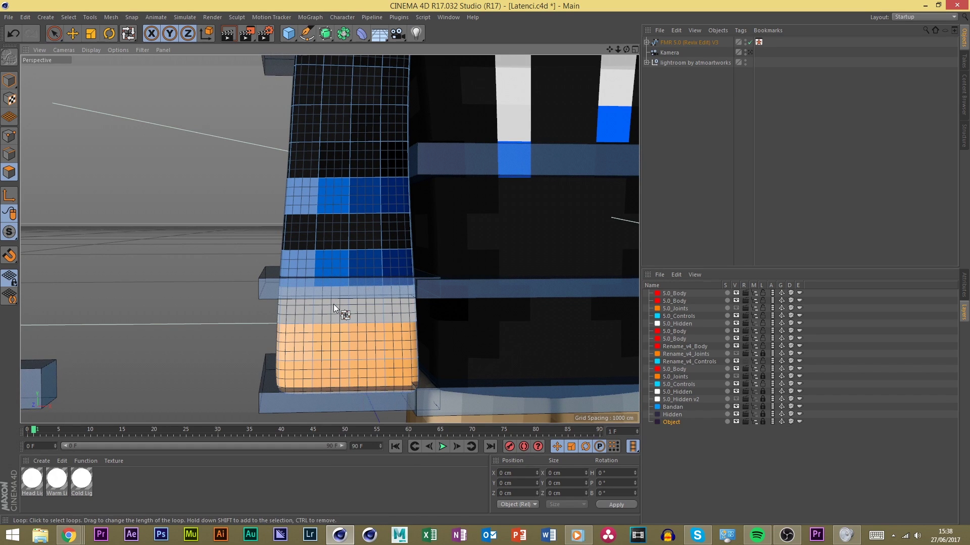
left_click(324, 307)
scroll(295, 276, "down", 6)
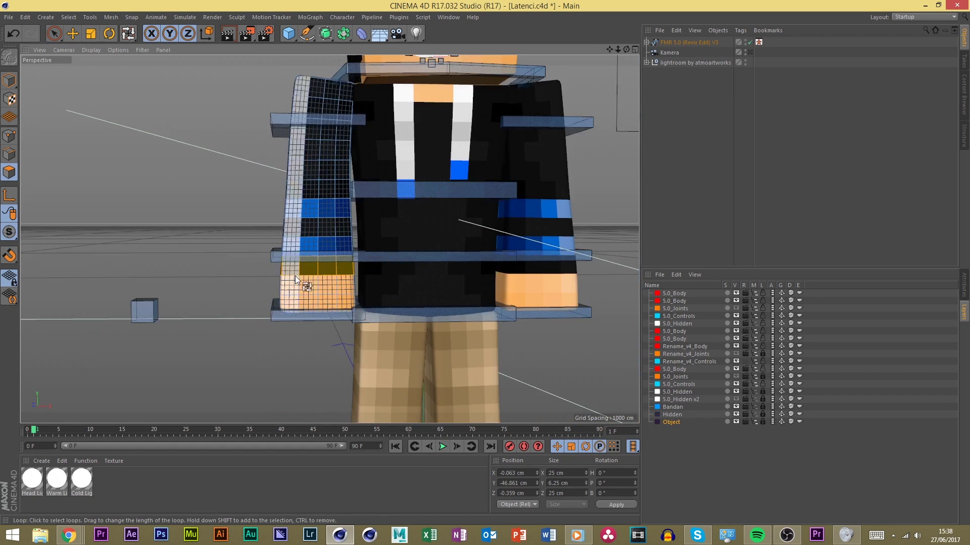
scroll(301, 259, "up", 6)
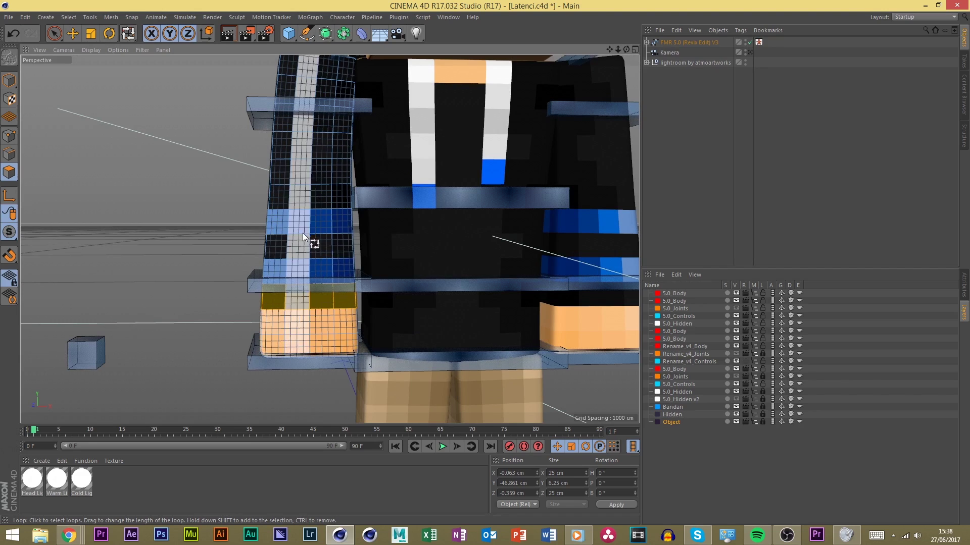
scroll(290, 277, "down", 3)
left_click(295, 214)
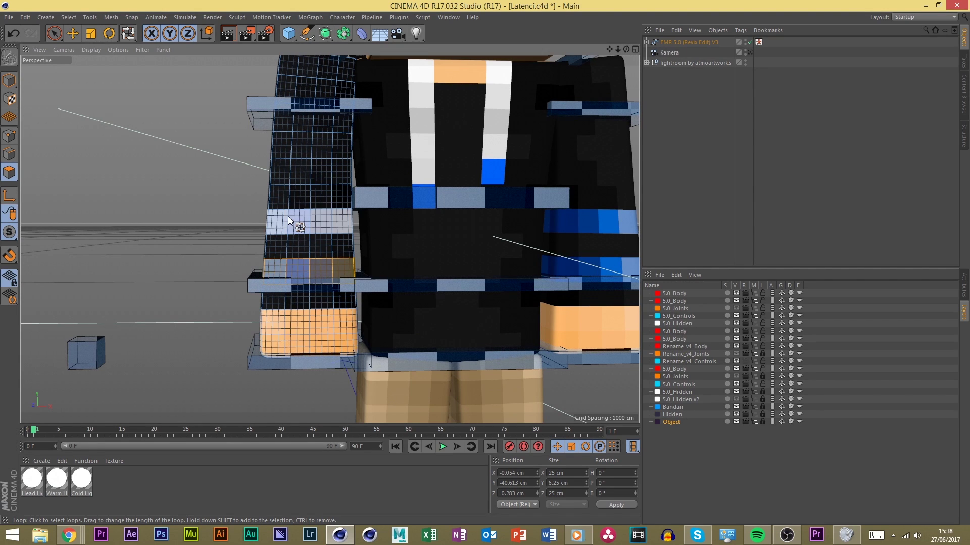
left_click(299, 259, "shift")
scroll(250, 278, "down", 3)
scroll(250, 278, "down", 3)
scroll(281, 253, "up", 5)
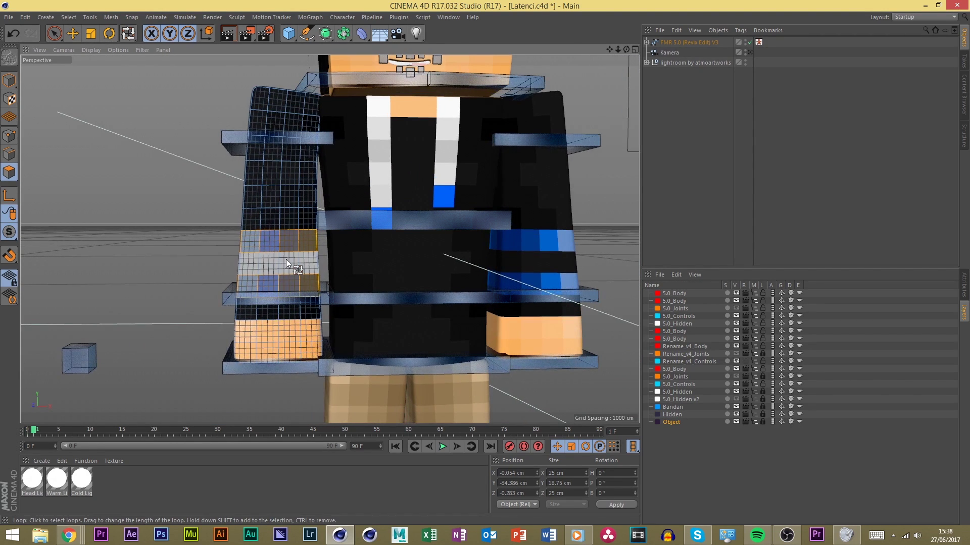
Try extruding both blue bands by 3 cm with a maximum angle of 90°, and undo it
key("d")
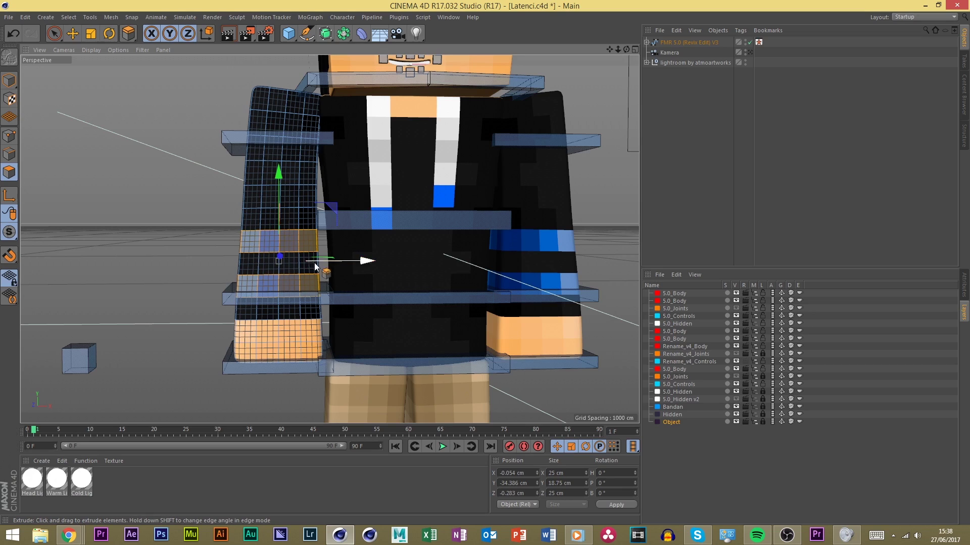
left_click(963, 285)
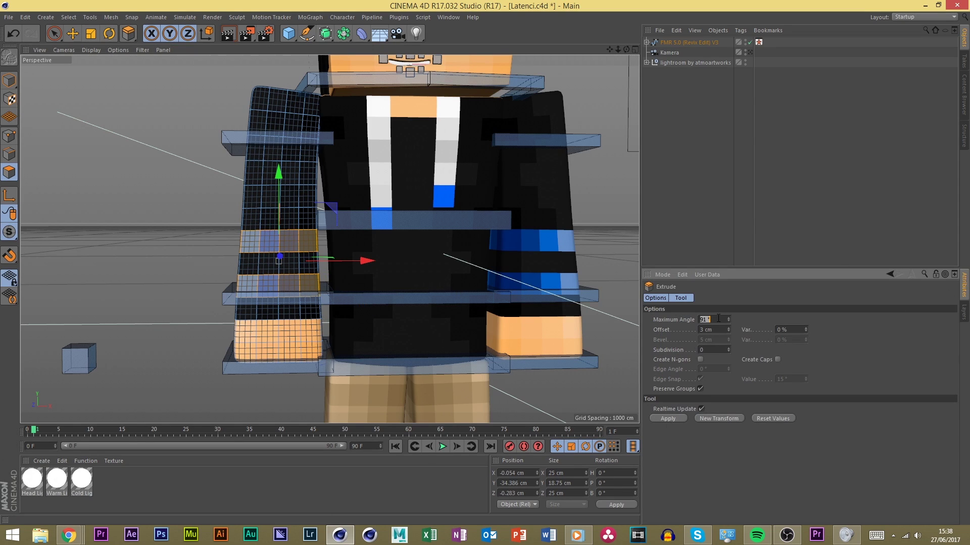
left_click(668, 418)
scroll(264, 267, "up", 8)
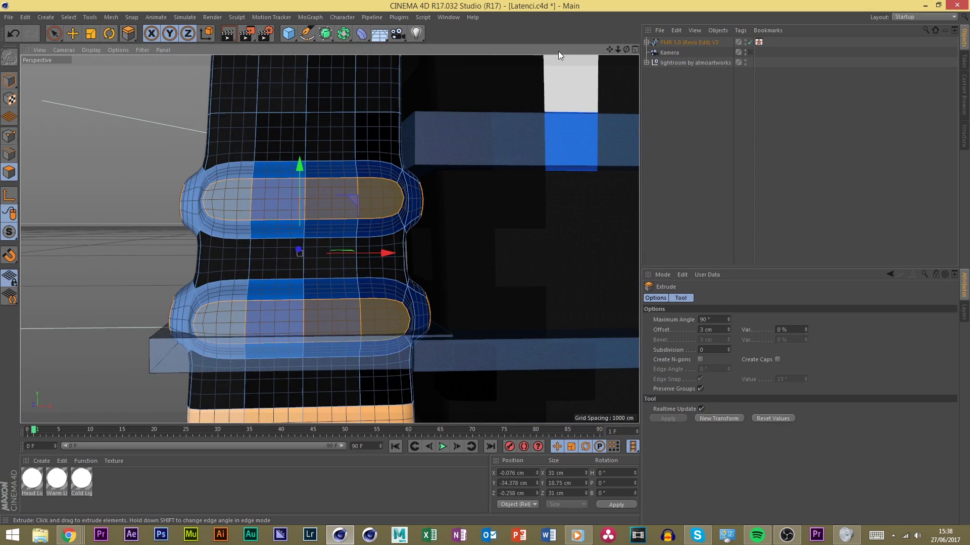
mouse_move(626, 49)
left_mouse_down()
mouse_move(591, 50)
mouse_move(625, 49)
left_mouse_up()
key("ctrl+z")
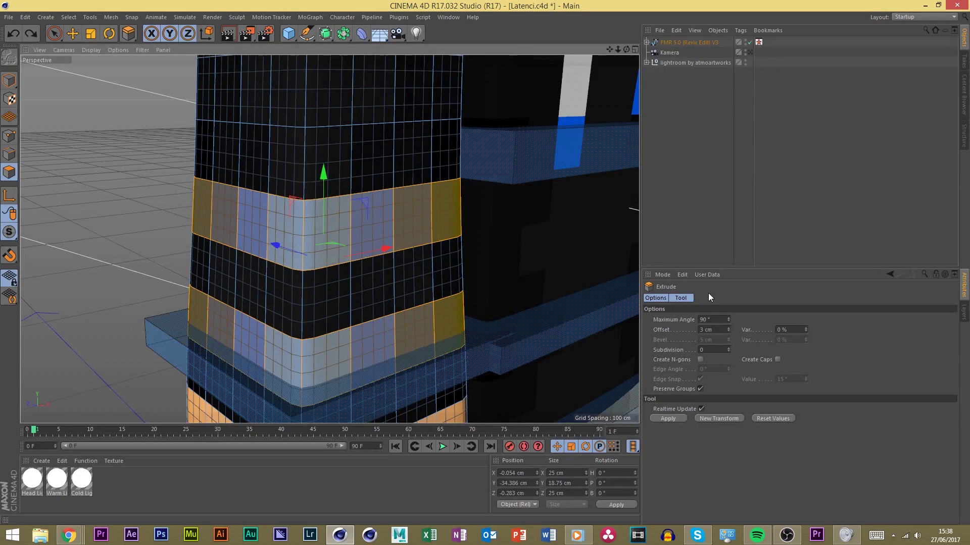
key("ctrl+z")
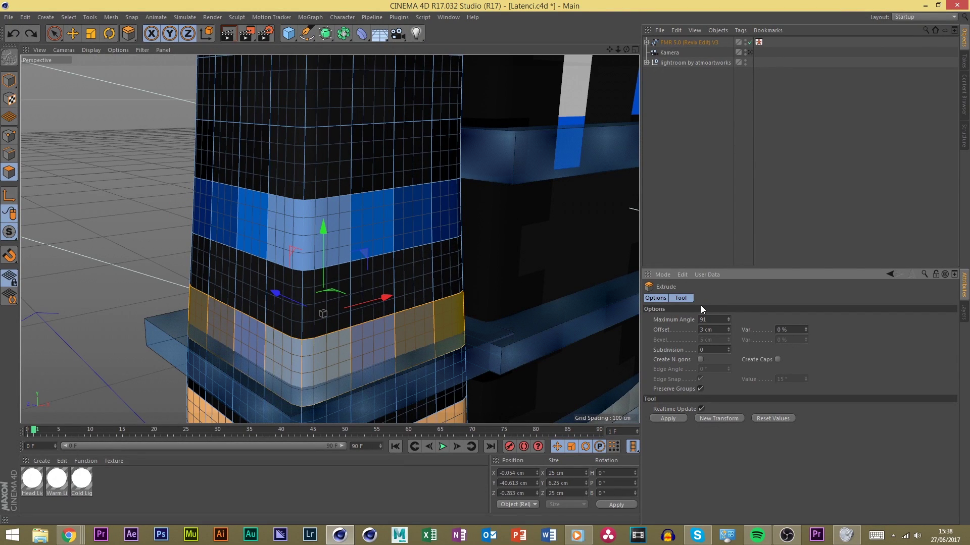
Loop-select both blue sleeve bands again and extrude them 3 cm with a maximum angle of 91°
left_click(356, 230)
key("u")
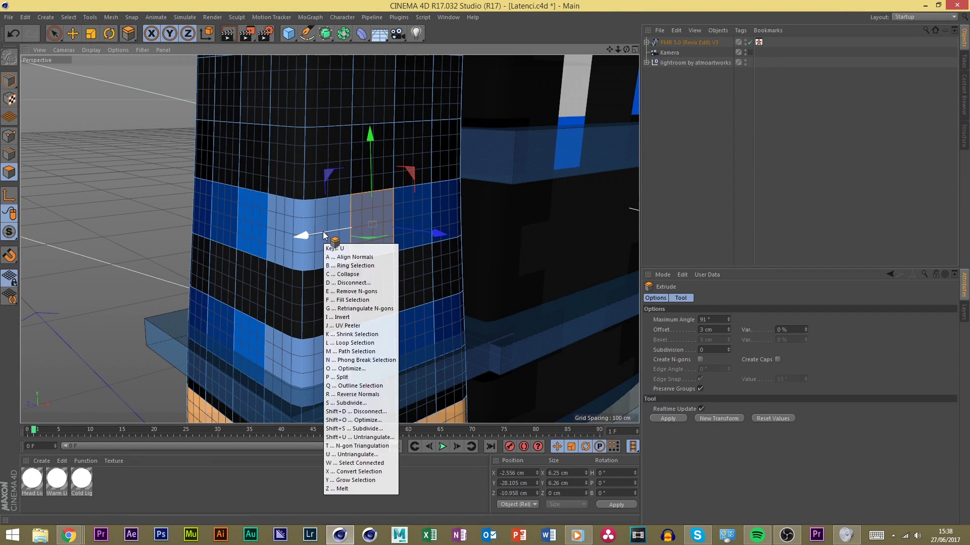
key("l")
left_click(324, 235)
left_click(335, 379, "shift")
key("d")
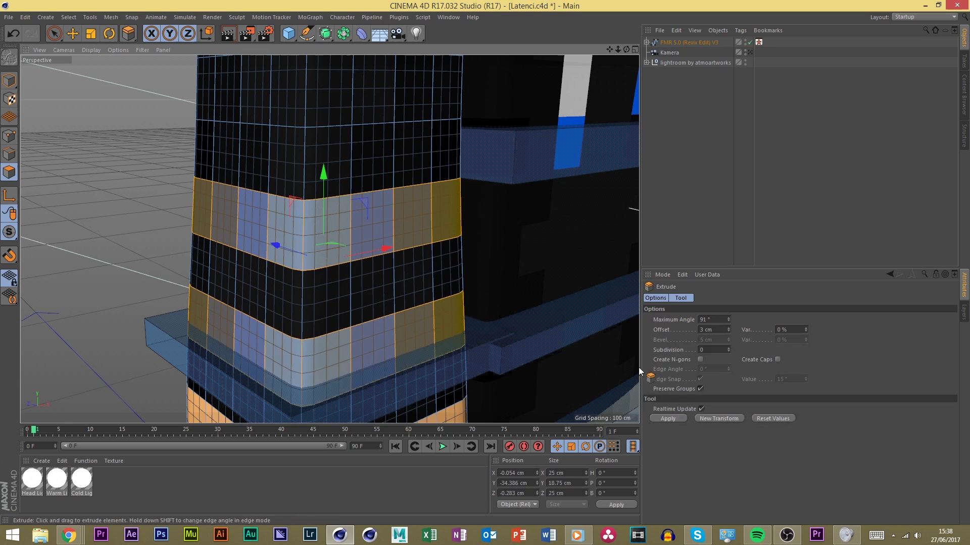
left_click(671, 419)
Select all polygons of the right arm mesh and set the Knife to Loop mode
left_click_drag(626, 58, 202, 177, "alt")
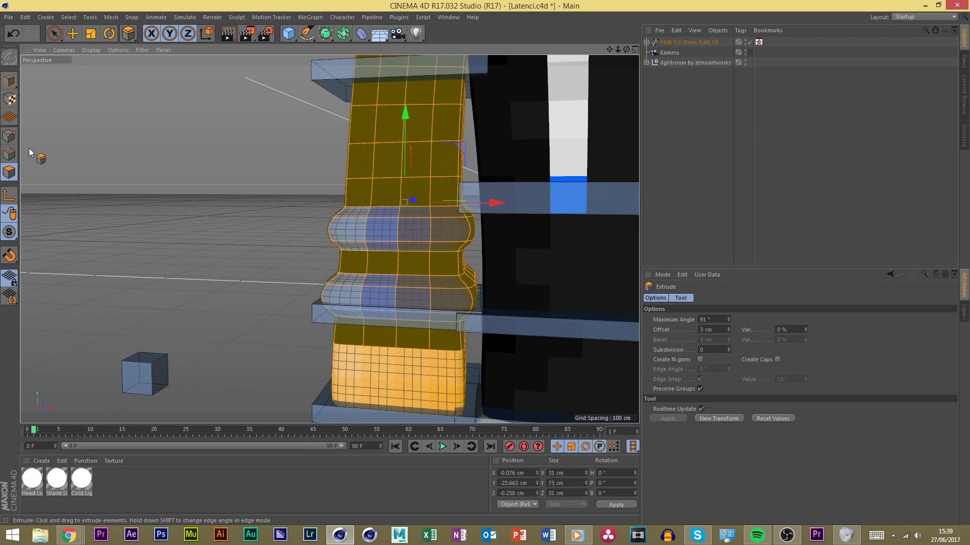
key("k")
key("k")
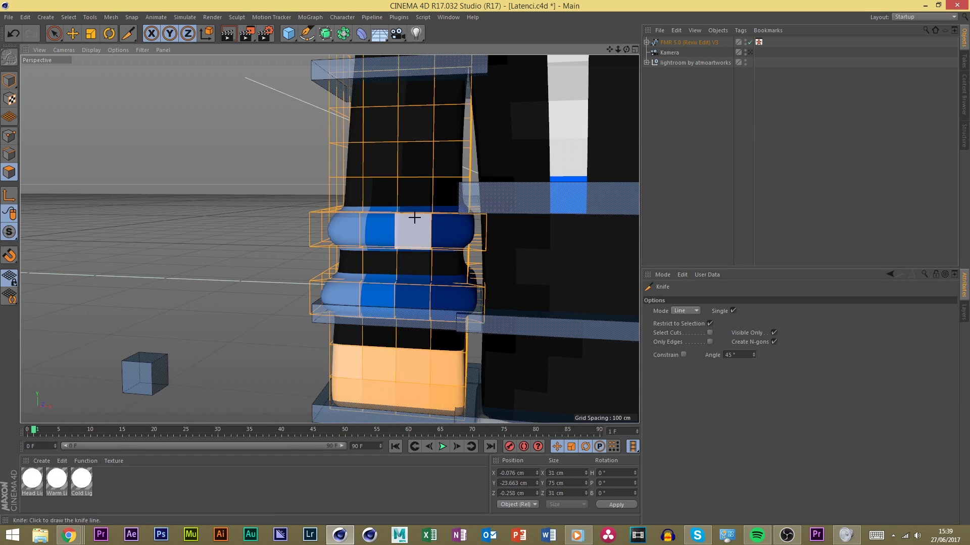
scroll(417, 215, "up", 5)
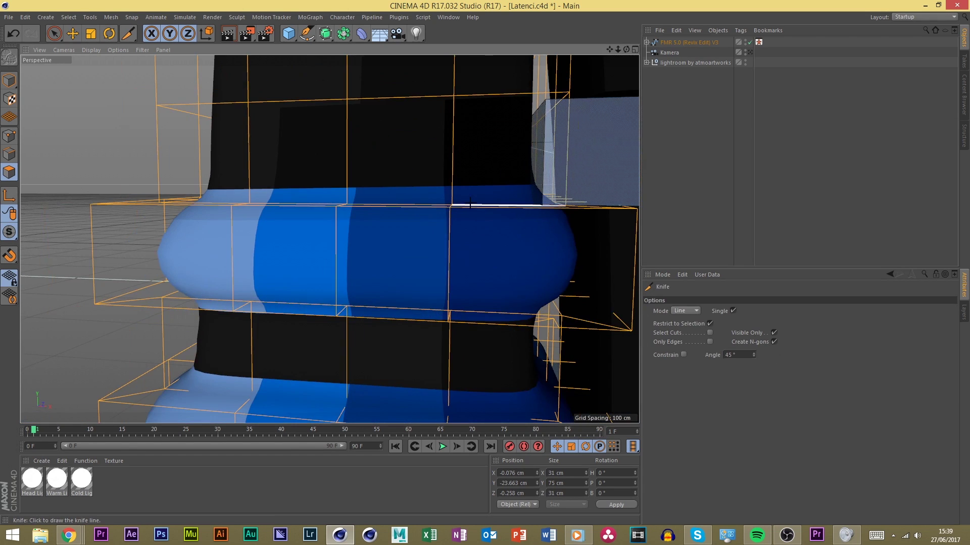
left_click(685, 311)
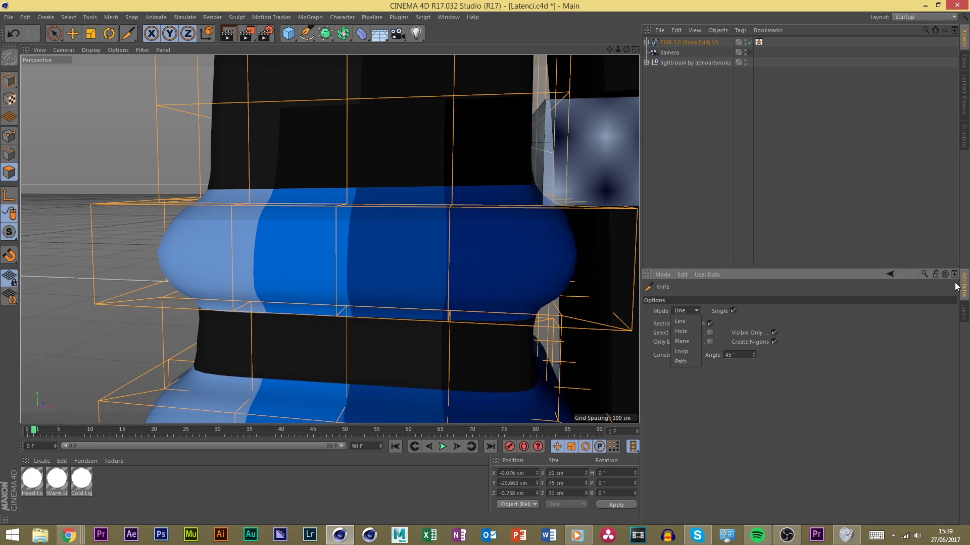
left_click(680, 351)
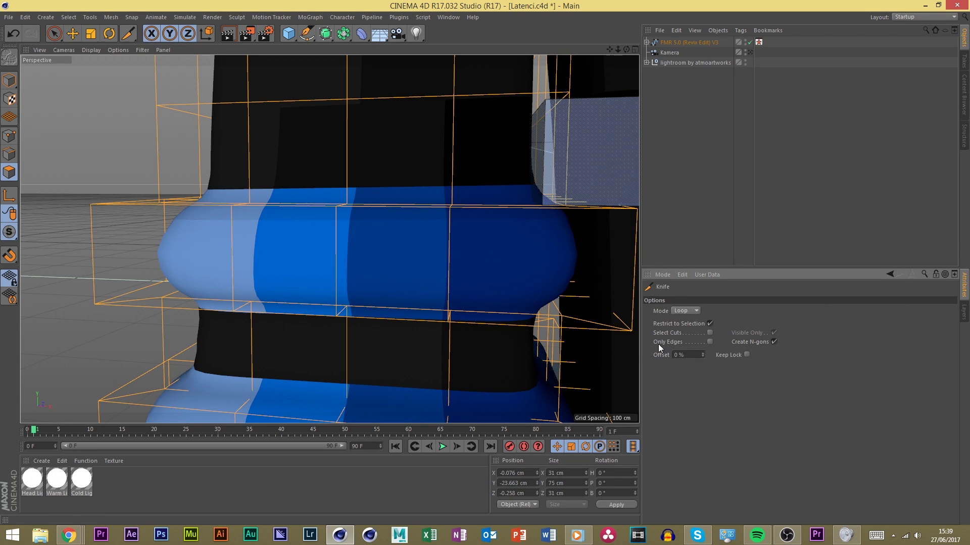
Try loop cuts around the extruded upper blue band of the right sleeve
left_click(336, 202)
left_click_drag(626, 49, 604, 65)
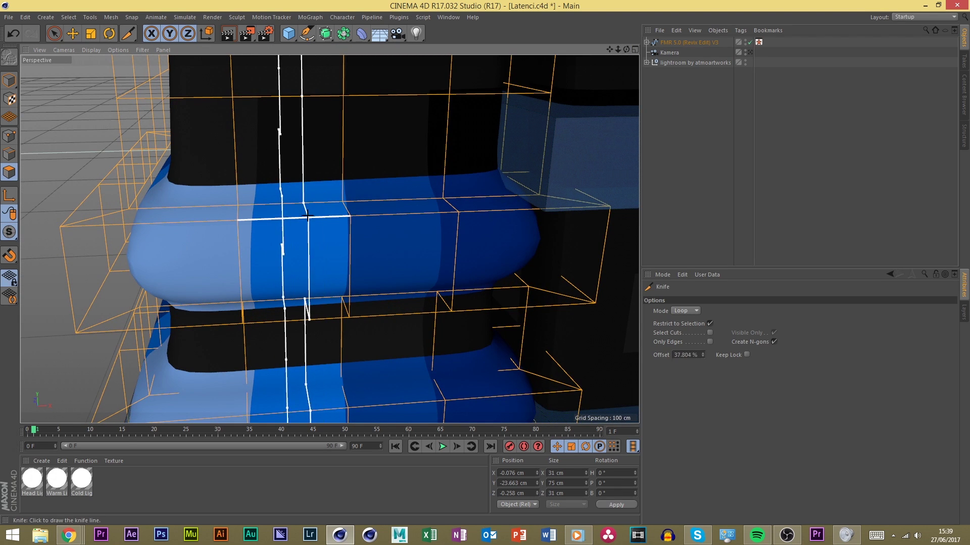
left_click(238, 241)
left_click_drag(626, 49, 326, 238)
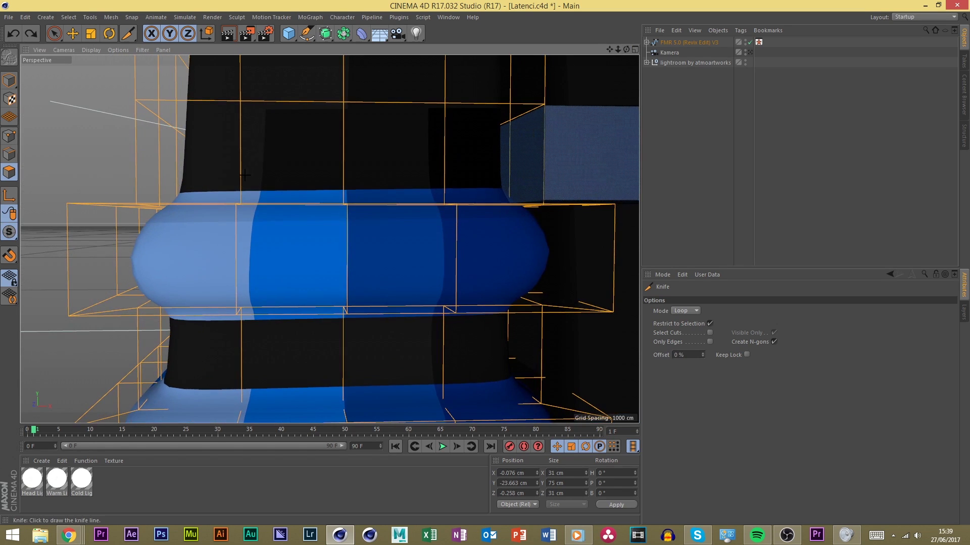
Add loop cuts to the sleeve close to the edges of both extruded blue bands to tighten their shape
scroll(243, 255, "up", 1)
scroll(260, 288, "down", 2)
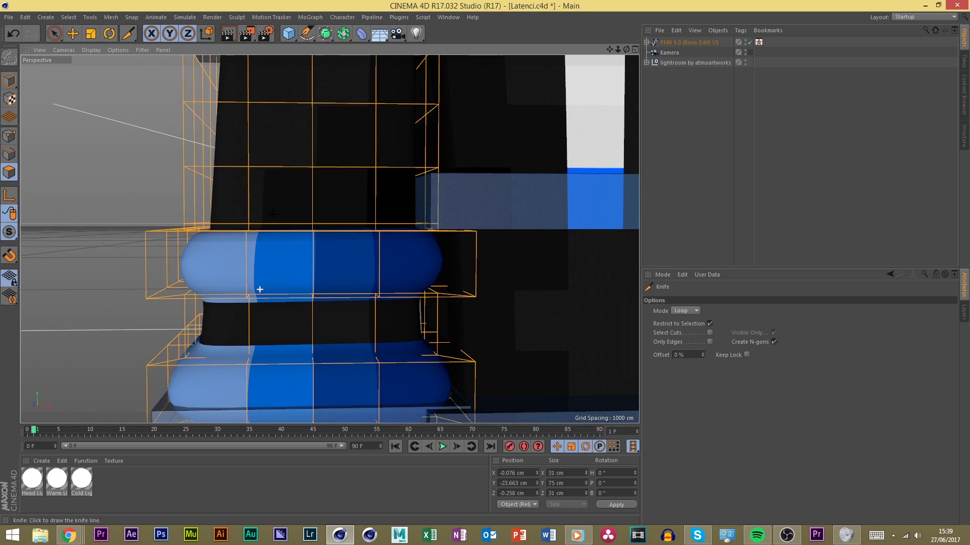
scroll(238, 347, "up", 2)
scroll(244, 282, "up", 4)
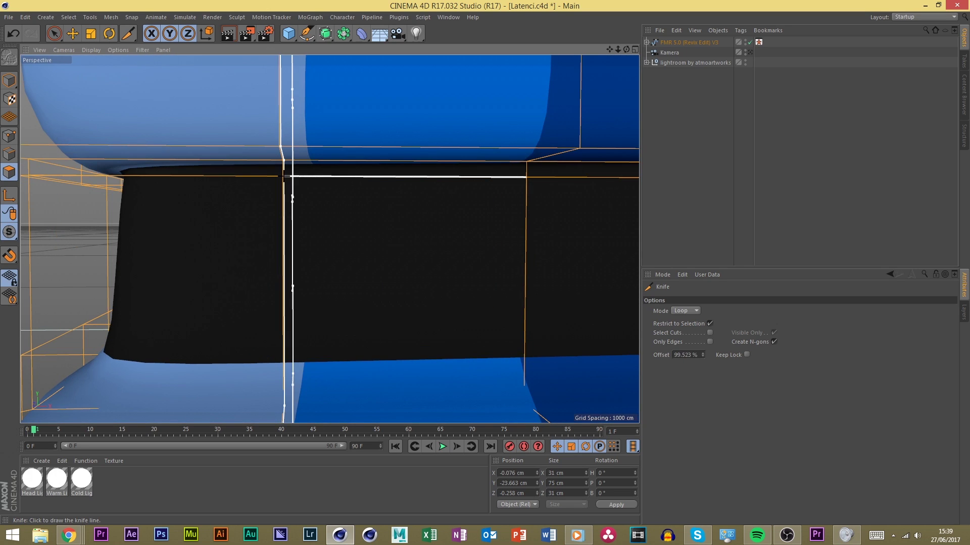
scroll(274, 231, "down", 3)
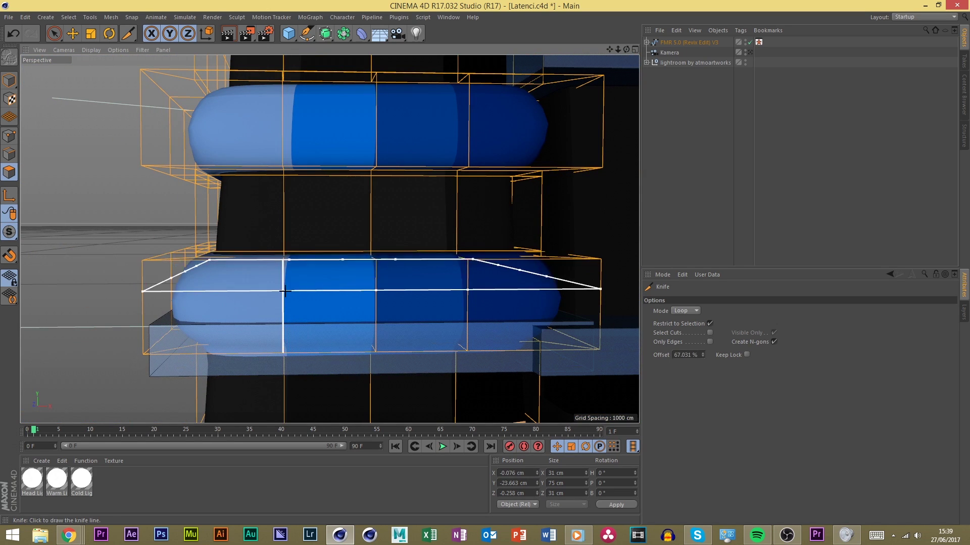
scroll(287, 306, "up", 3)
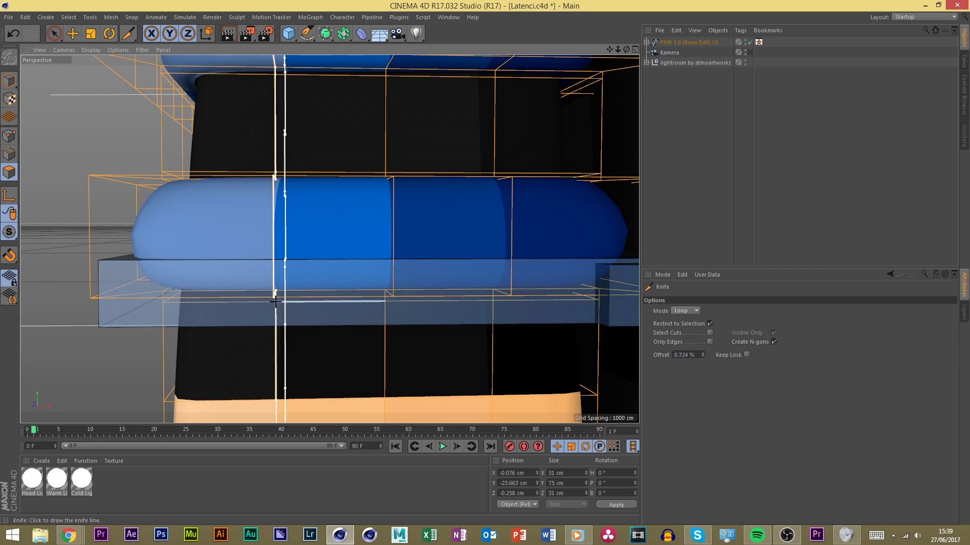
scroll(262, 273, "down", 2)
scroll(165, 113, "down", 3)
scroll(357, 253, "up", 5)
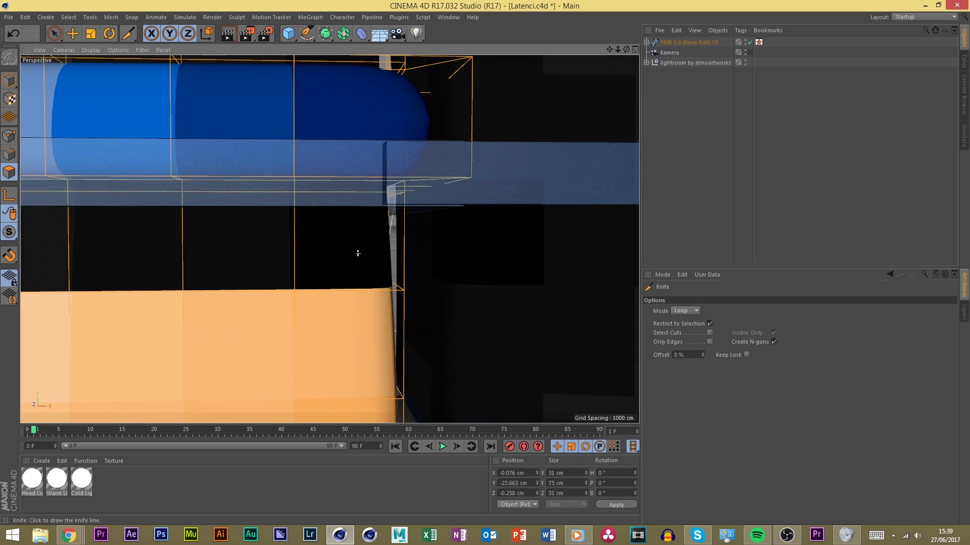
scroll(356, 253, "down", 6)
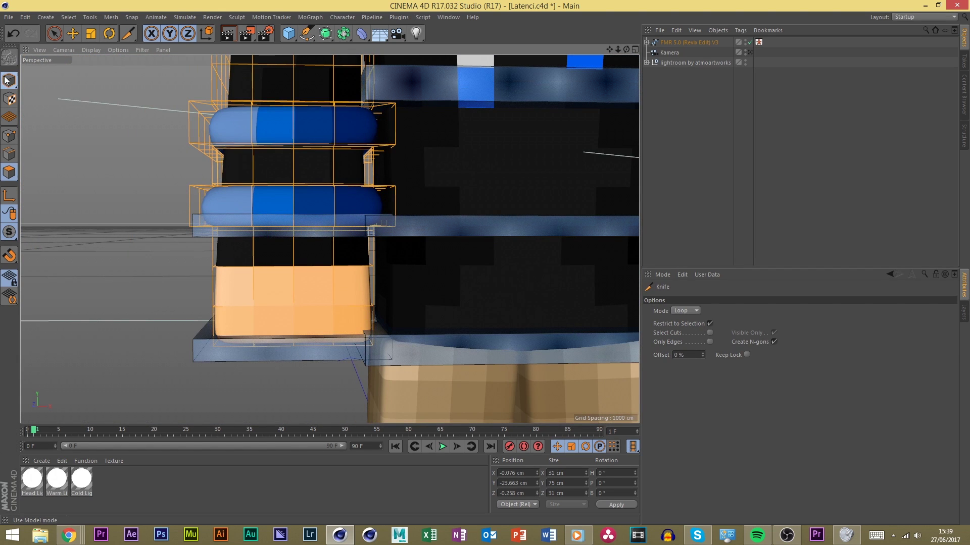
Return to model editing, deselect the arm and examine the extruded bands on the right sleeve
left_click(7, 80)
key("e")
left_click(250, 324)
left_click_drag(220, 374, 158, 320)
key("ctrl+z")
scroll(167, 293, "down", 5)
left_click(166, 292)
scroll(167, 293, "down", 5)
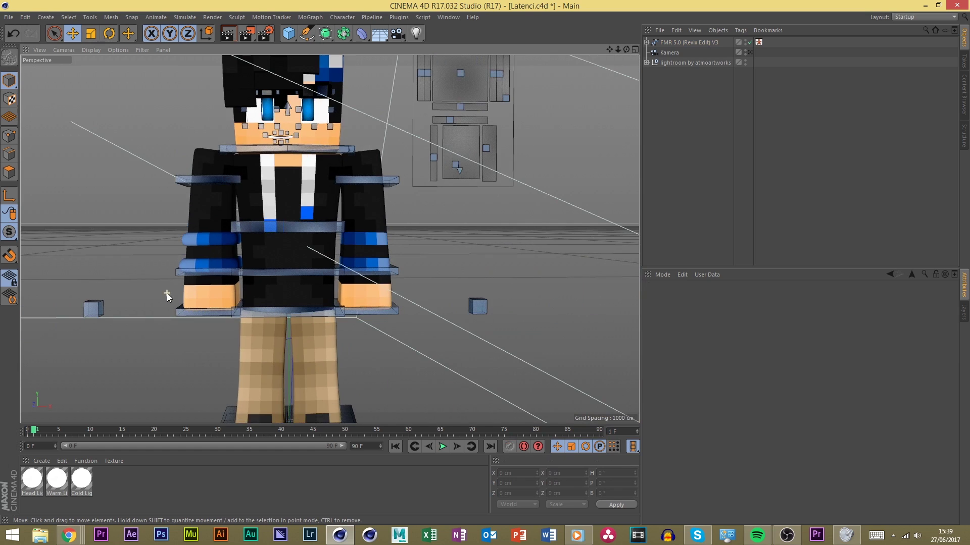
scroll(201, 253, "up", 10)
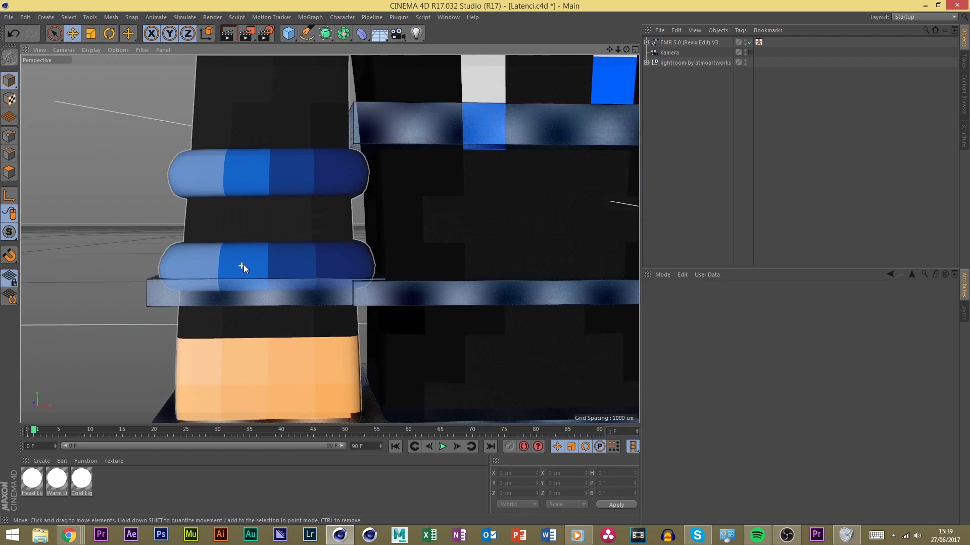
scroll(298, 239, "down", 5)
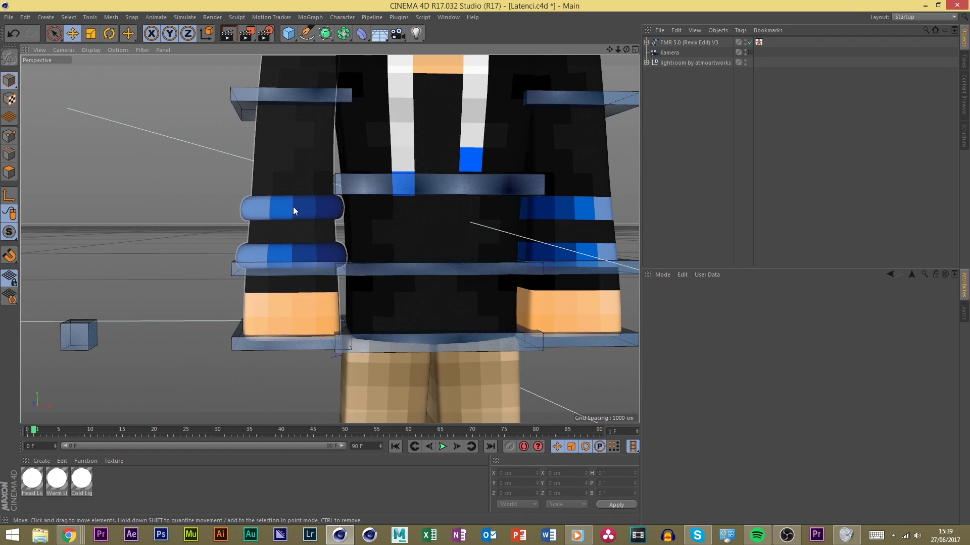
scroll(294, 210, "up", 6)
Undo the loop cuts and the extrusion on the right arm mesh, back to the selection of both blue bands
left_click(294, 210)
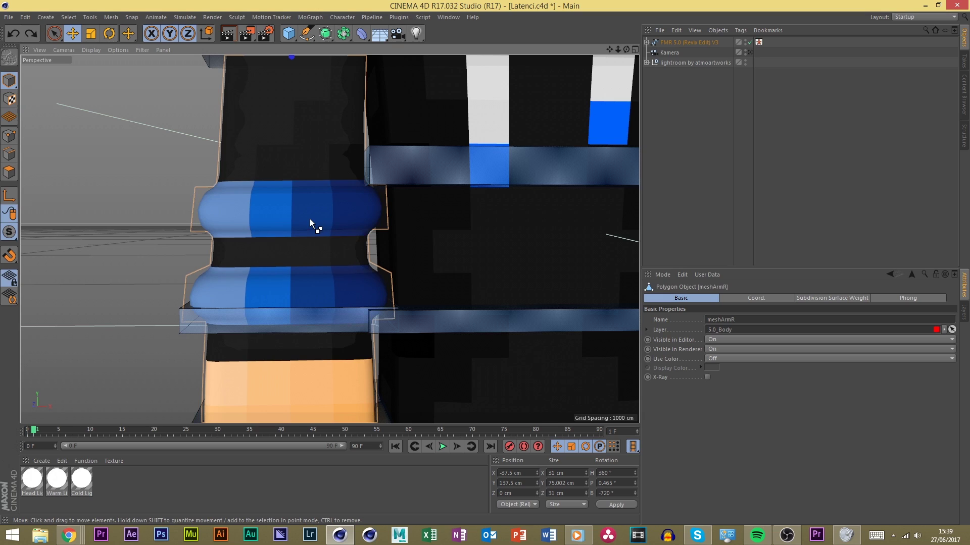
key("ctrl+z")
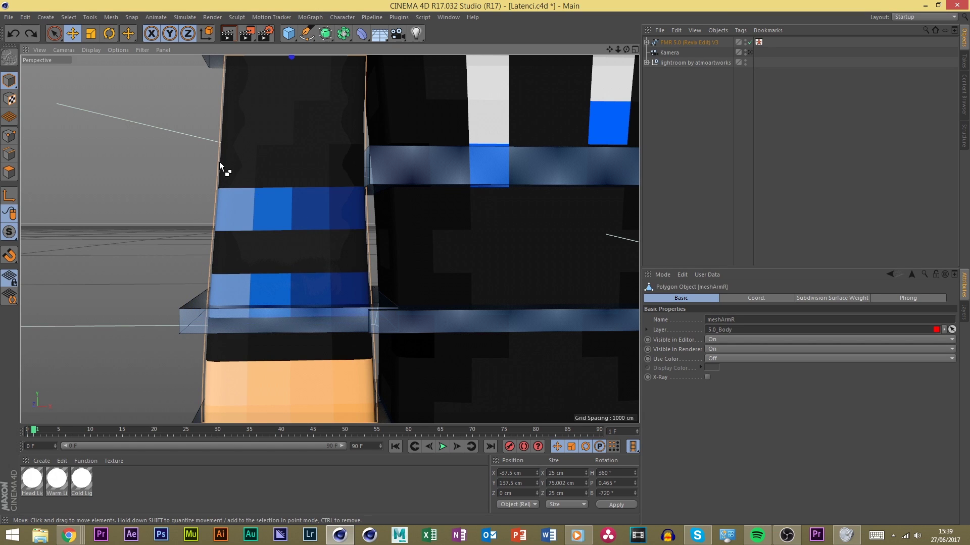
left_click(35, 30)
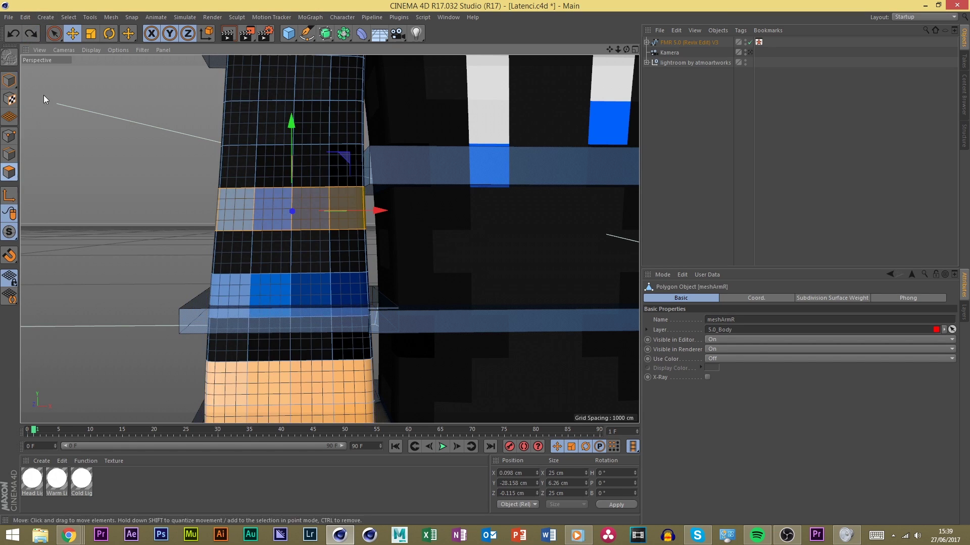
left_click(38, 32)
left_click(10, 32)
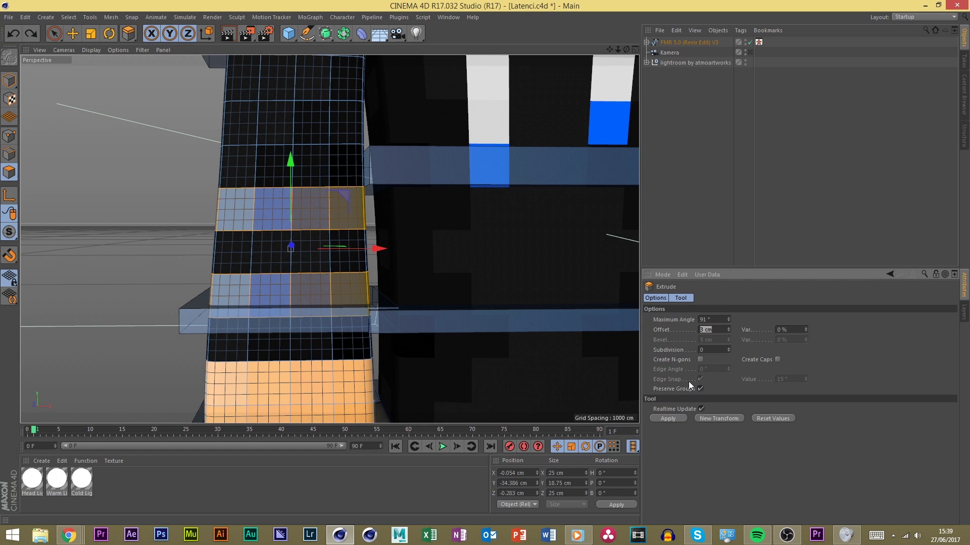
Extrude the two selected blue bands of the right sleeve by 1.5 cm and invert the polygon selection
type("1.5")
key("Return")
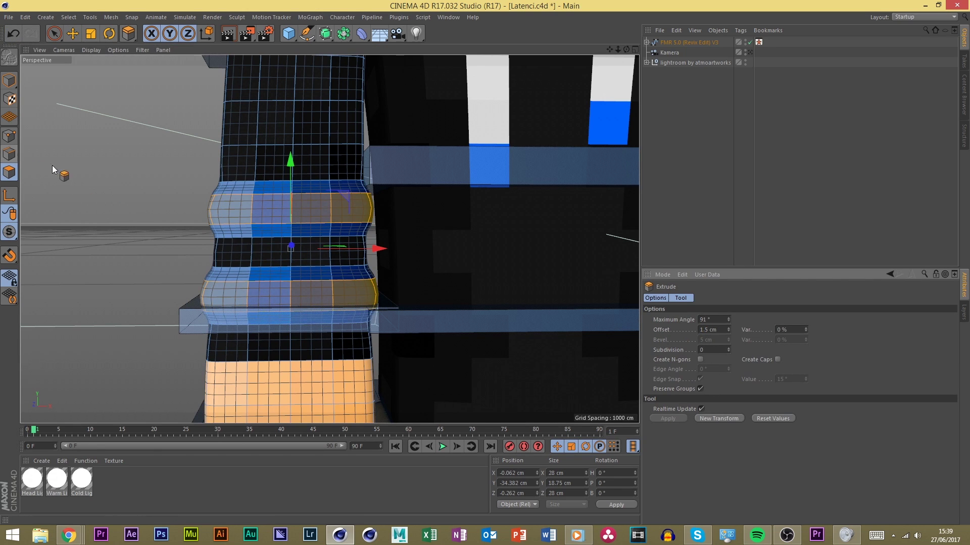
key("u")
key("i")
Add loop cuts to the right sleeve close to the edges of both extruded bands, and return to model editing
key("k")
key("l")
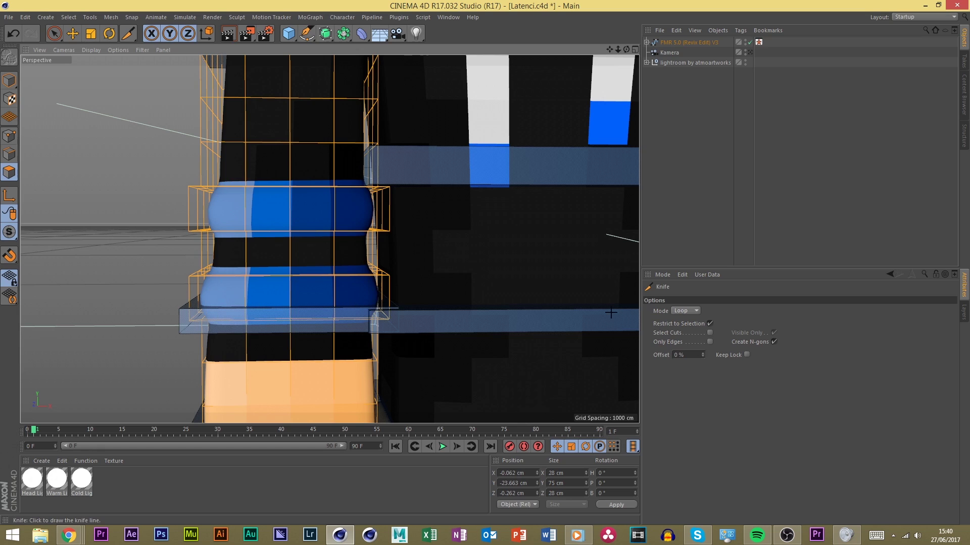
scroll(226, 283, "up", 2)
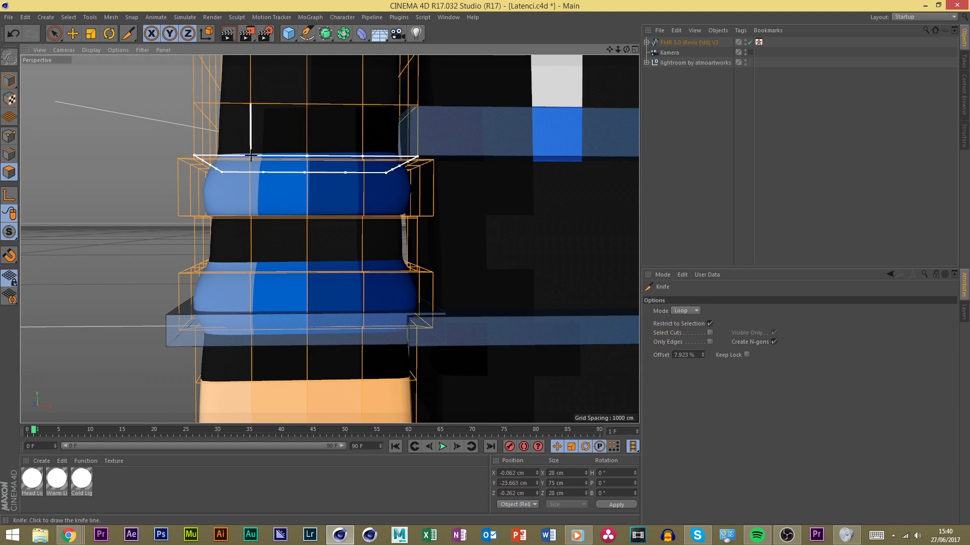
left_click(249, 270)
scroll(265, 389, "down", 3)
scroll(265, 394, "up", 6)
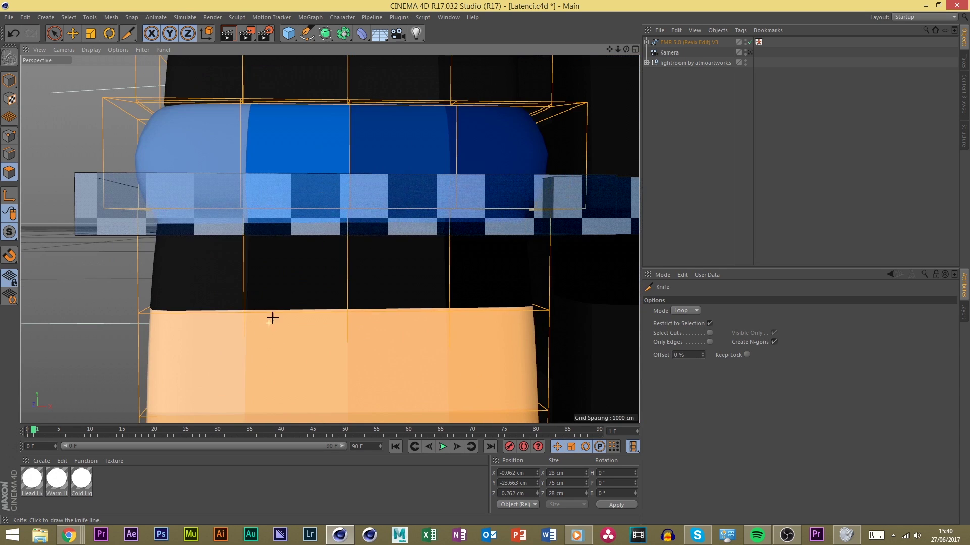
scroll(146, 235, "down", 3)
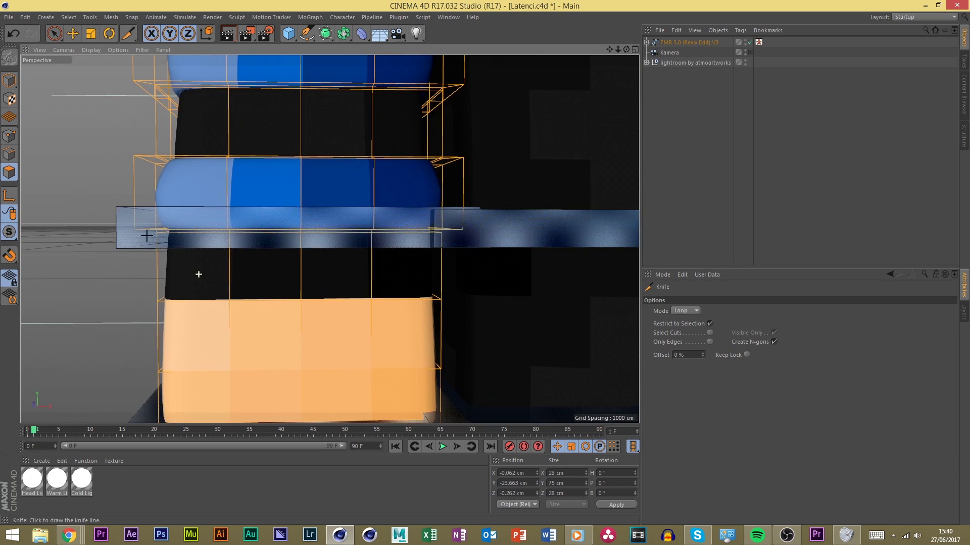
left_click(4, 81)
scroll(70, 134, "down", 5)
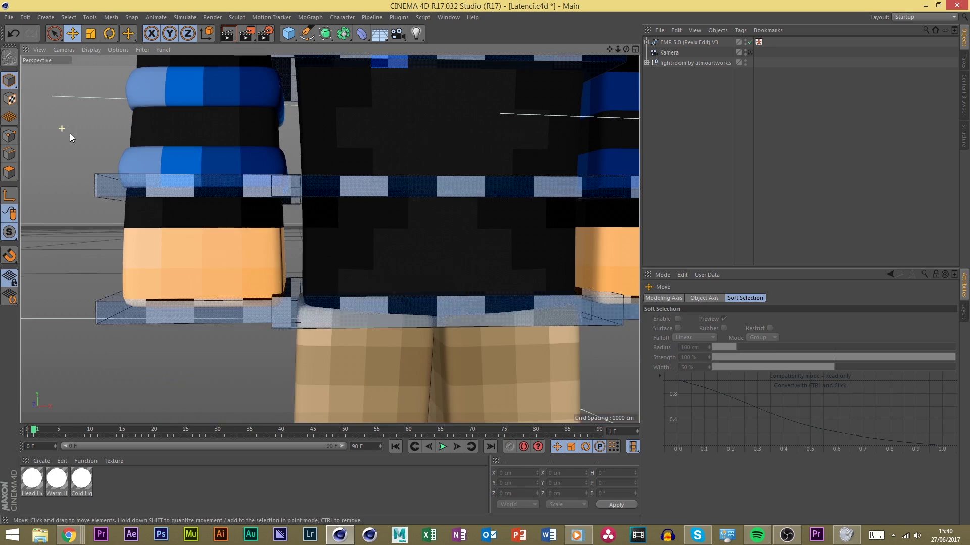
Try moving the right arm with its hand control to test the extruded bands, and undo the move
left_click(222, 287)
left_click_drag(210, 295, 146, 281)
key("ctrl+z")
key("ctrl+z")
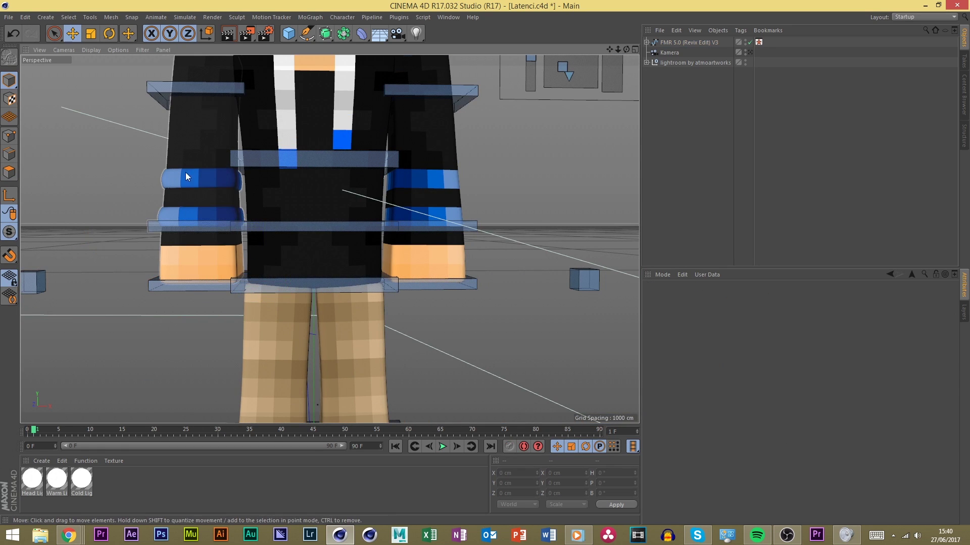
Select the left arm's polygon mesh, meshArmL, and switch it to polygon editing
scroll(202, 160, "up", 3)
left_click_drag(627, 49, 600, 57)
scroll(314, 135, "down", 3)
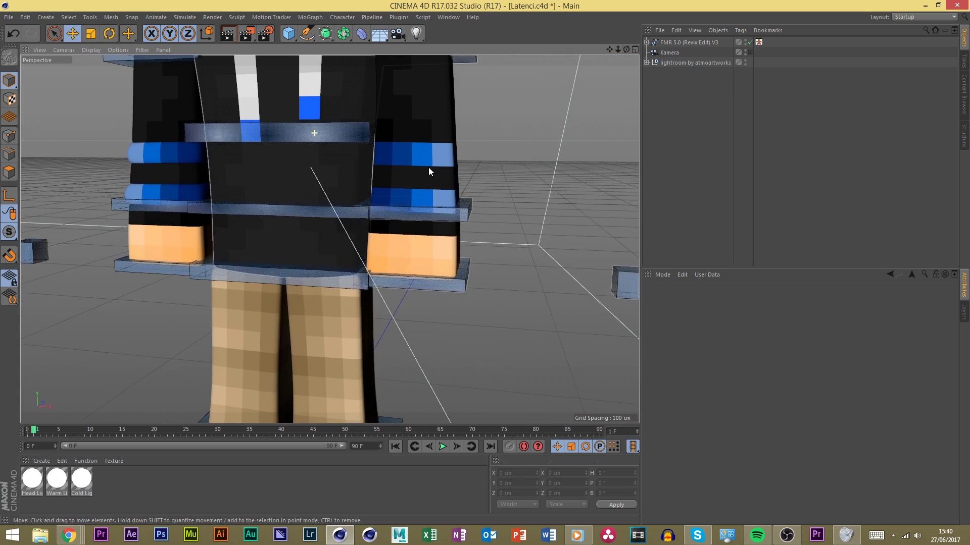
left_click(428, 168)
scroll(598, 61, "up", 3)
scroll(365, 102, "down", 3)
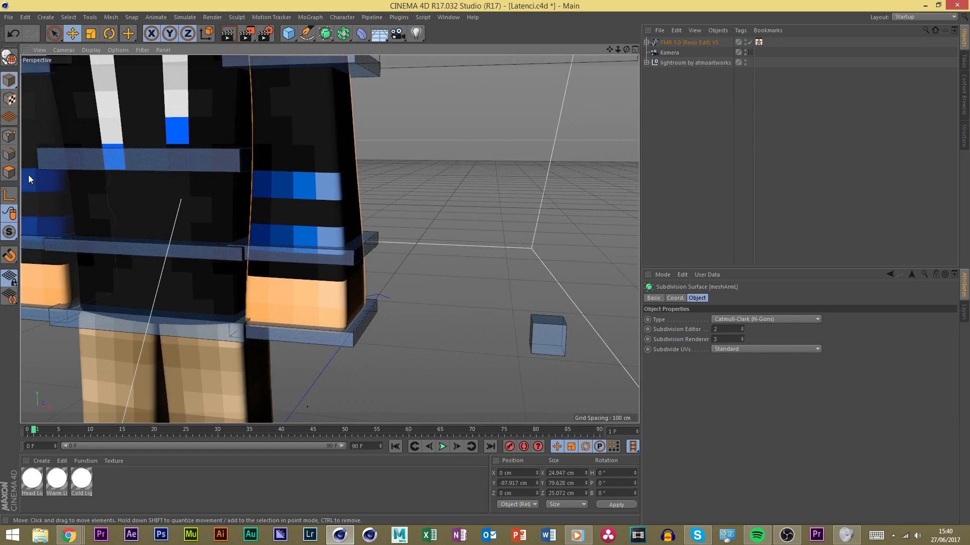
left_click(9, 172)
scroll(181, 189, "up", 4)
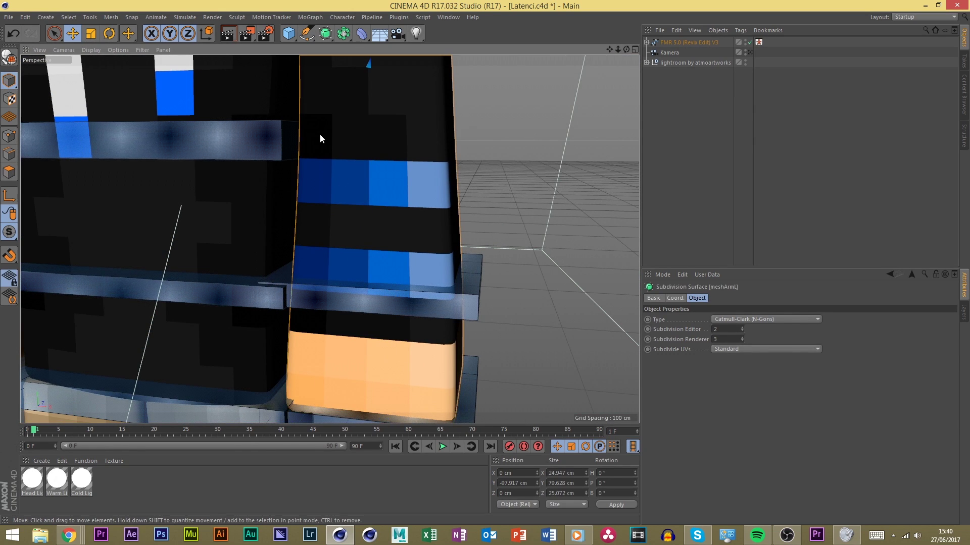
left_click(319, 134)
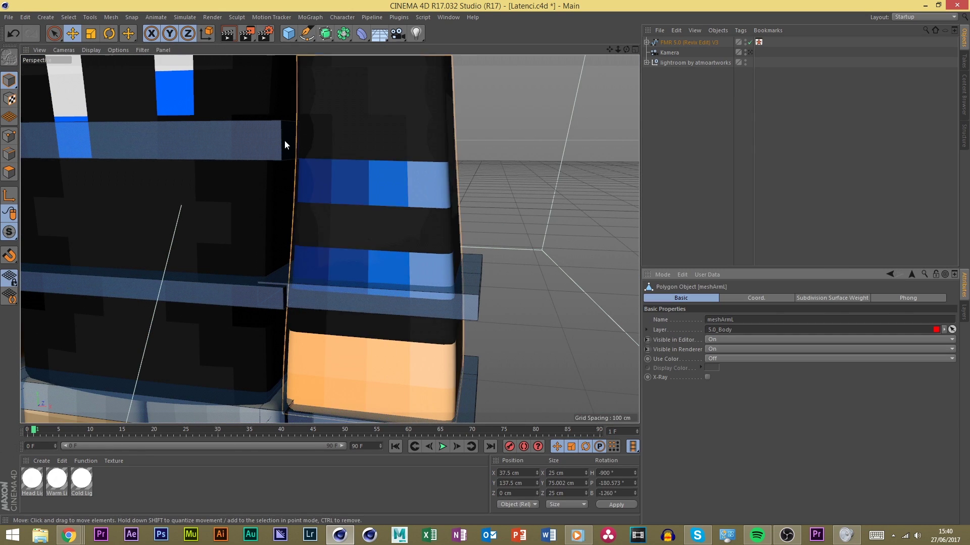
left_click(53, 34)
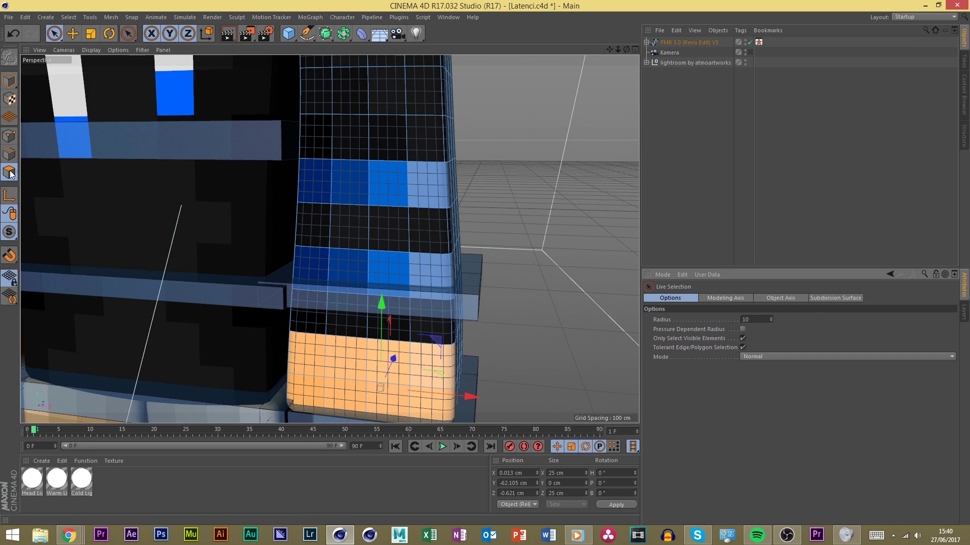
Loop-select the polygons of both blue bands around the left sleeve
scroll(272, 177, "down", 2)
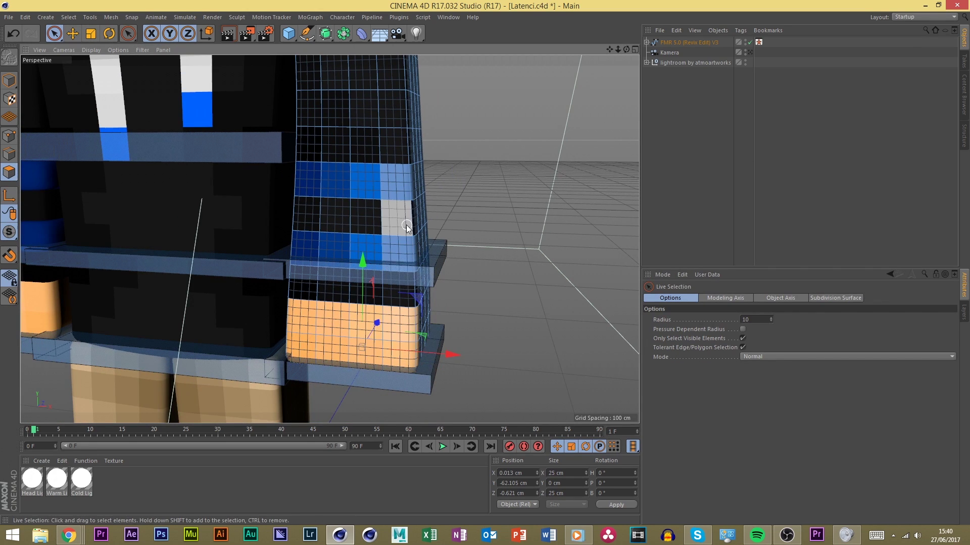
scroll(407, 228, "up", 2)
right_click(313, 186)
left_click(368, 223)
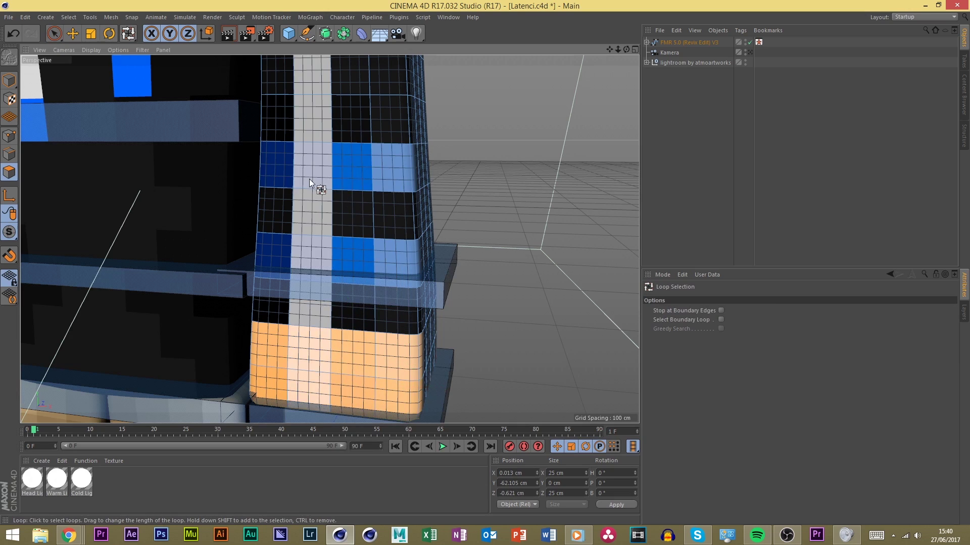
left_click(315, 183)
left_click(320, 259, "shift")
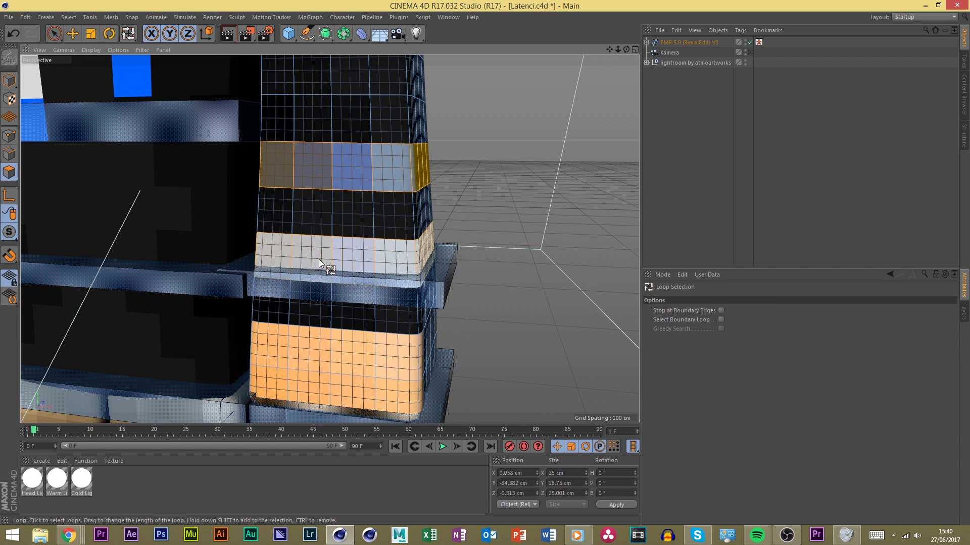
Extrude both blue bands of the left sleeve by 1.5 cm and invert the polygon selection
key("d")
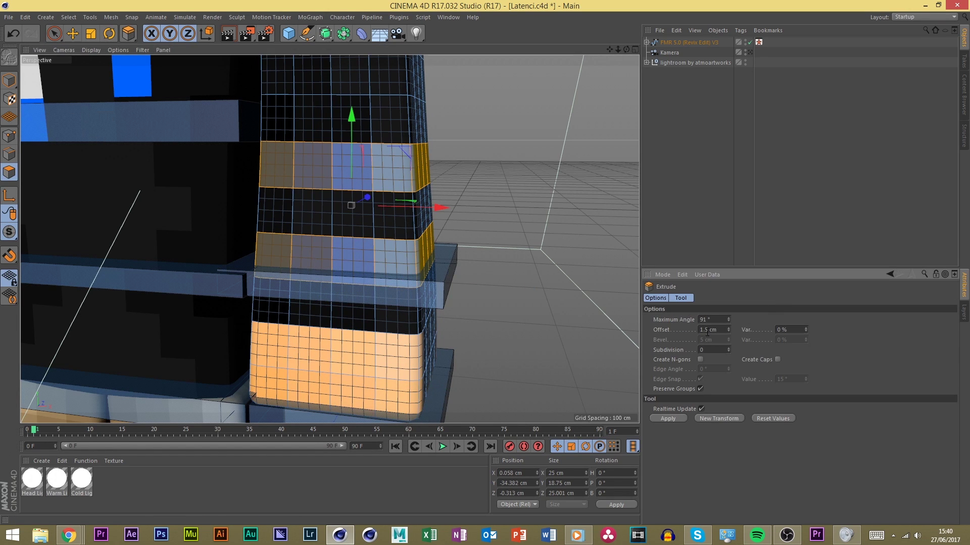
left_click(657, 418)
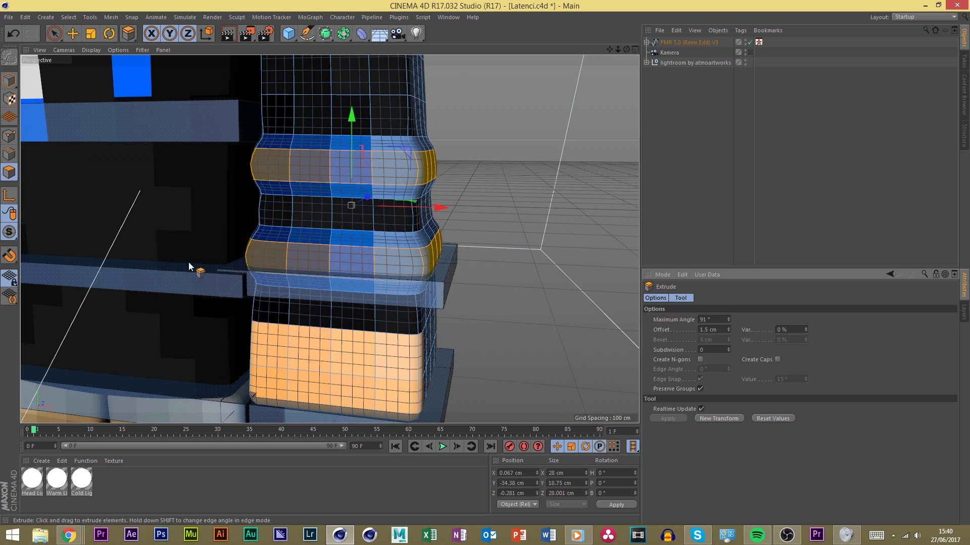
key("u")
key("i")
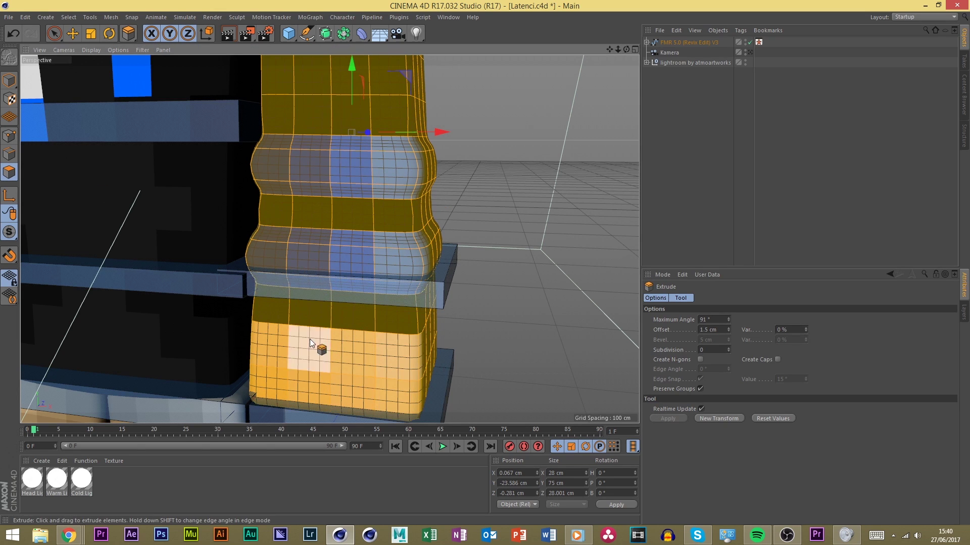
Add loop cuts to the left sleeve close to the edges of both extruded bands, and return to model editing
key("k")
key("l")
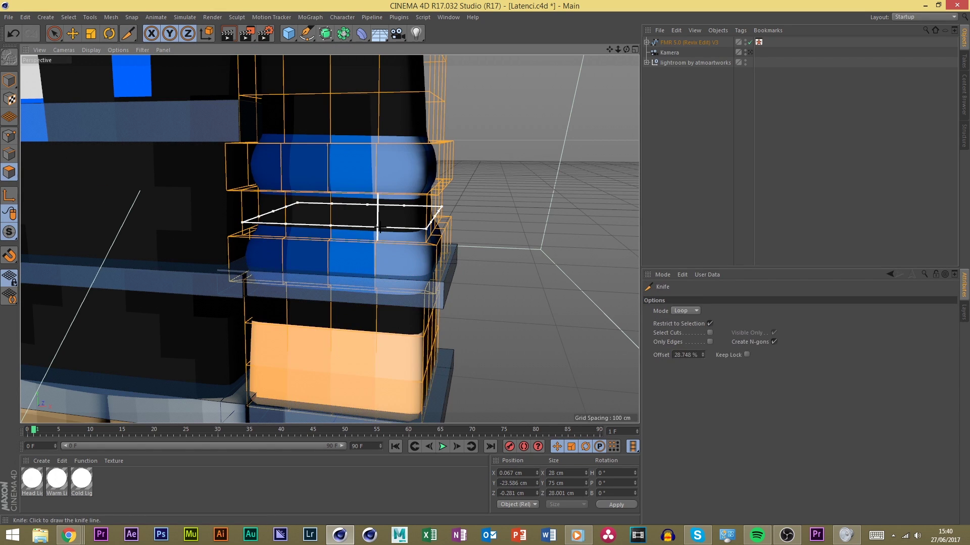
scroll(378, 147, "up", 5)
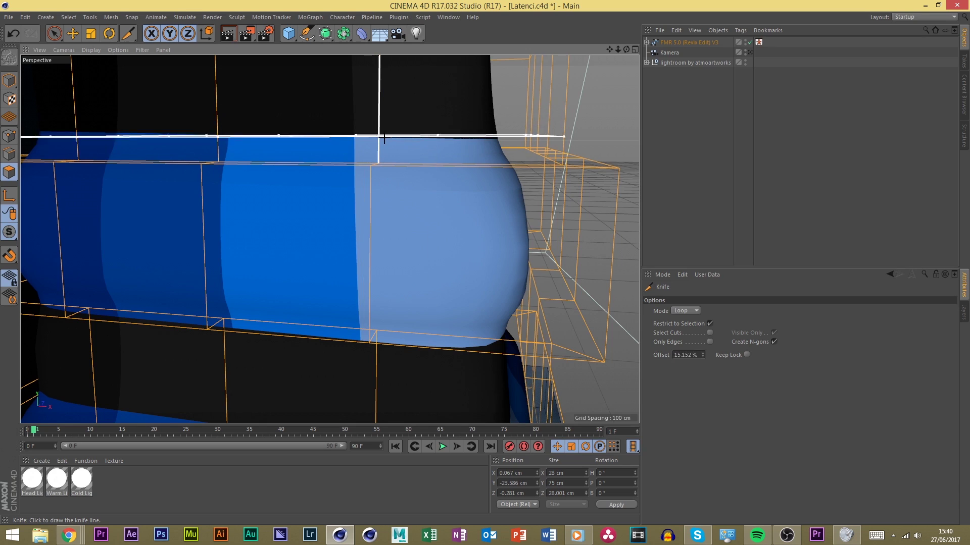
scroll(379, 151, "down", 3)
scroll(377, 201, "up", 4)
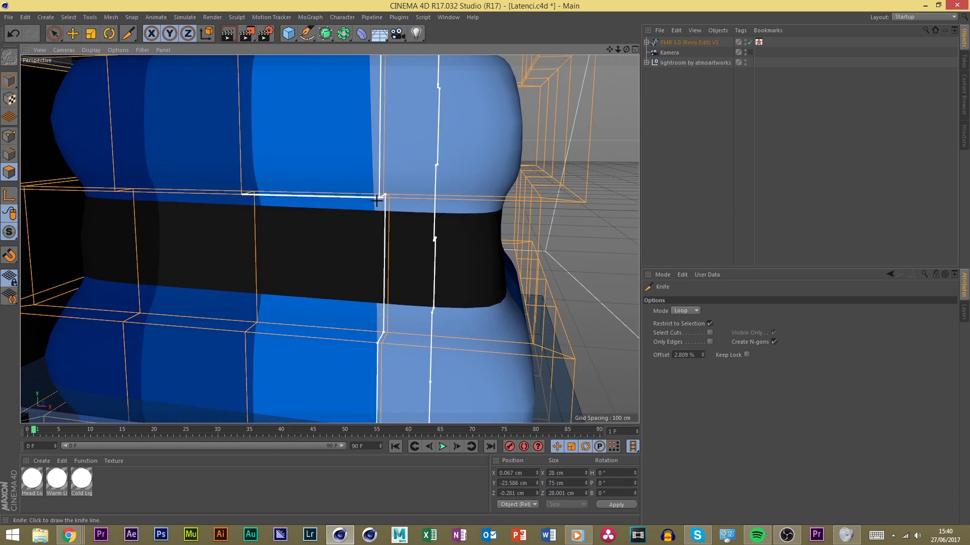
scroll(394, 166, "down", 6)
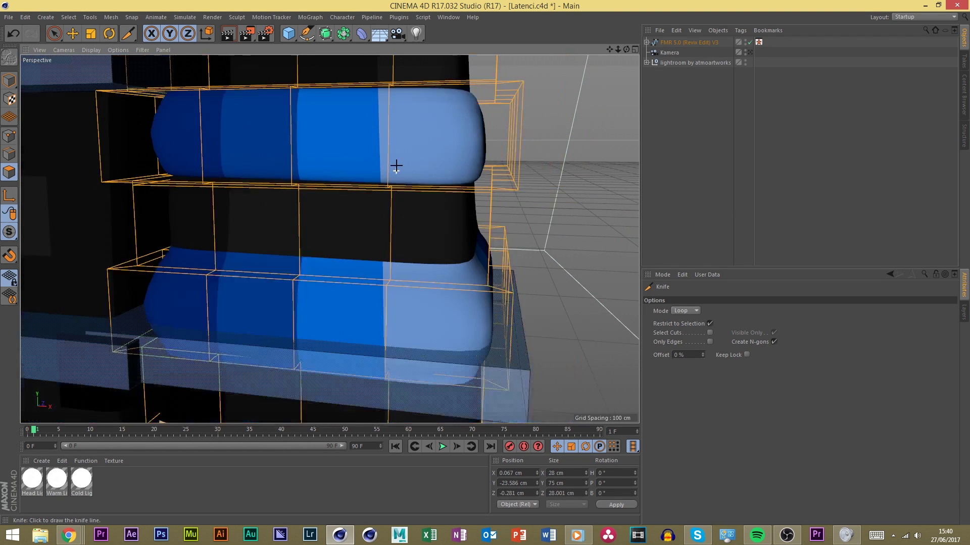
scroll(393, 228, "down", 4)
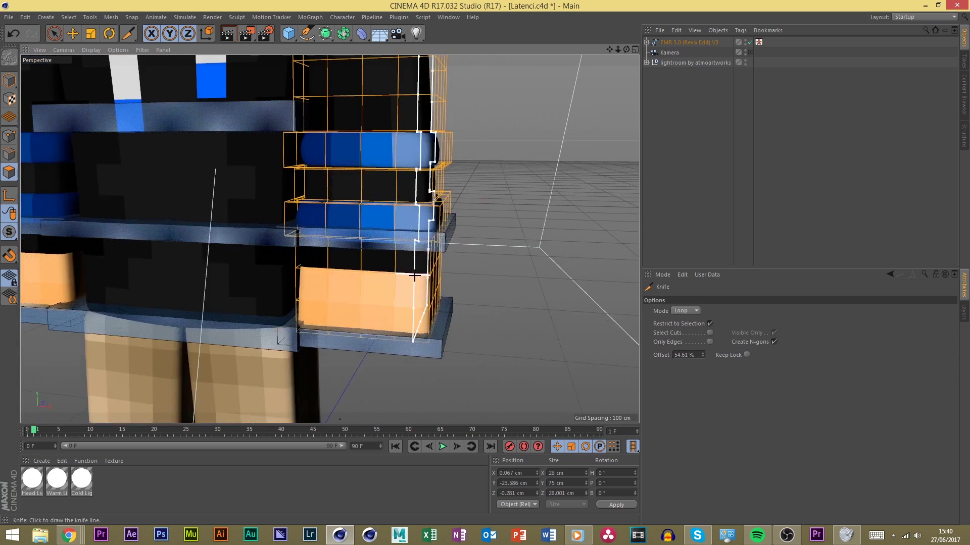
scroll(373, 202, "up", 6)
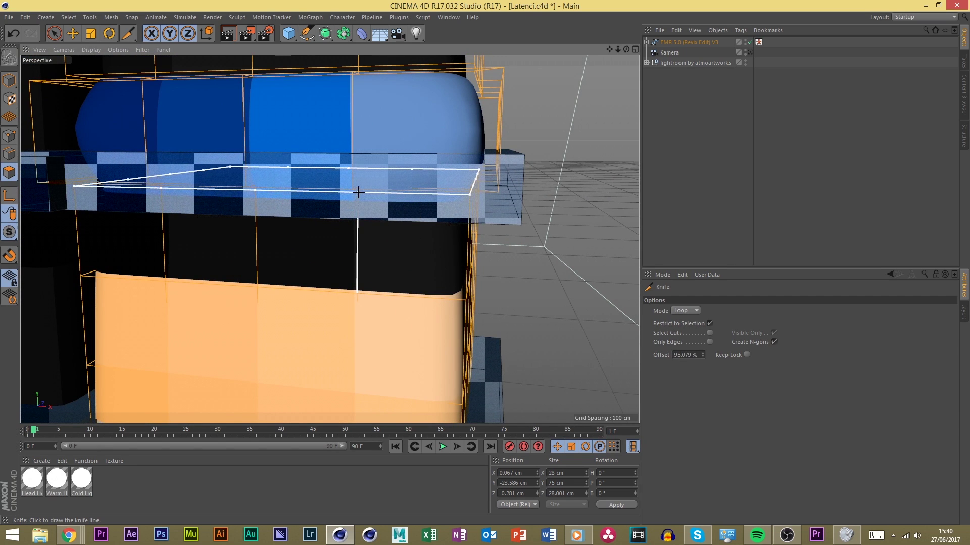
scroll(358, 191, "down", 8)
left_click(10, 79)
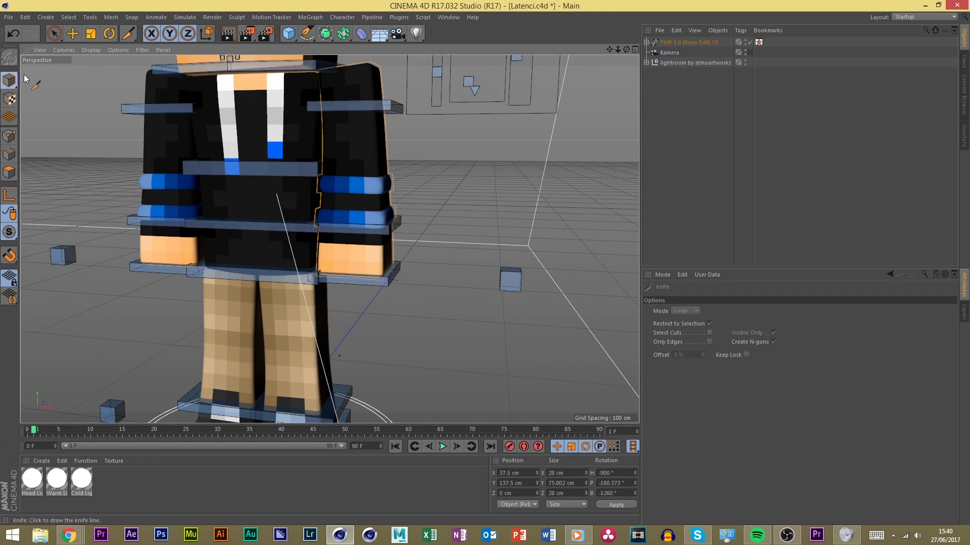
Try moving the left arm with its hand control to test the extruded bands, and undo the move
key("e")
scroll(428, 210, "down", 4)
scroll(343, 120, "up", 4)
scroll(343, 119, "down", 4)
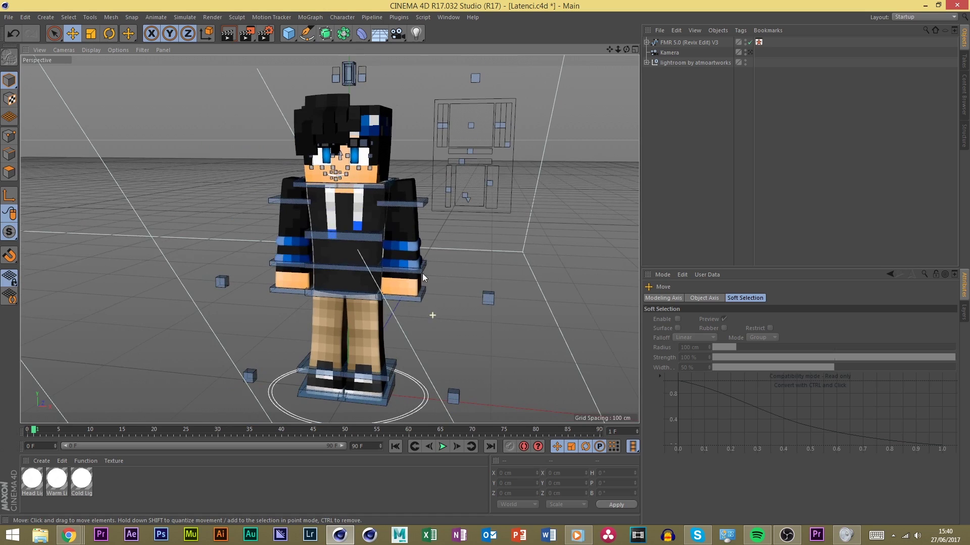
left_click_drag(422, 274, 405, 330)
key("ctrl+z")
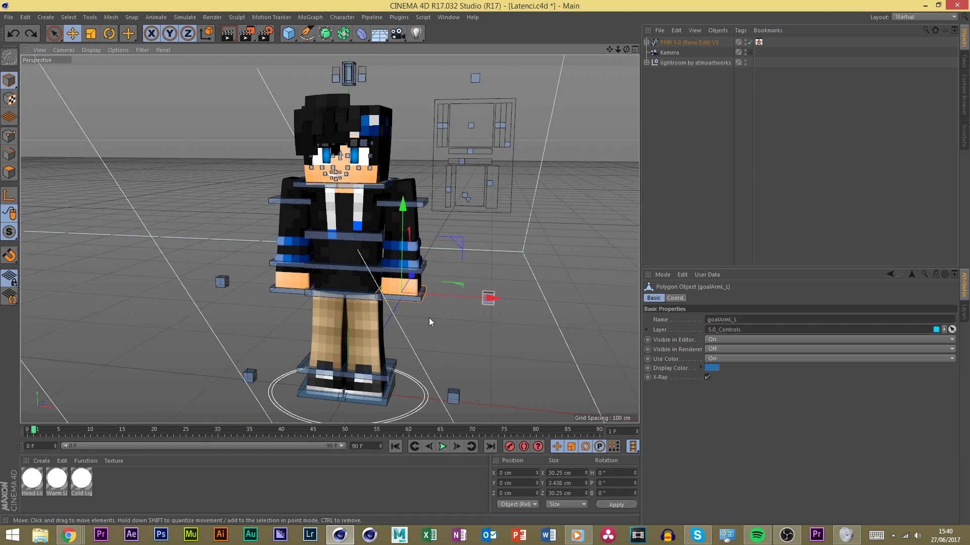
Examine the whole character from the front, then the lower legs and shoes up close
scroll(308, 141, "up", 3)
scroll(181, 114, "down", 6)
scroll(247, 180, "up", 3)
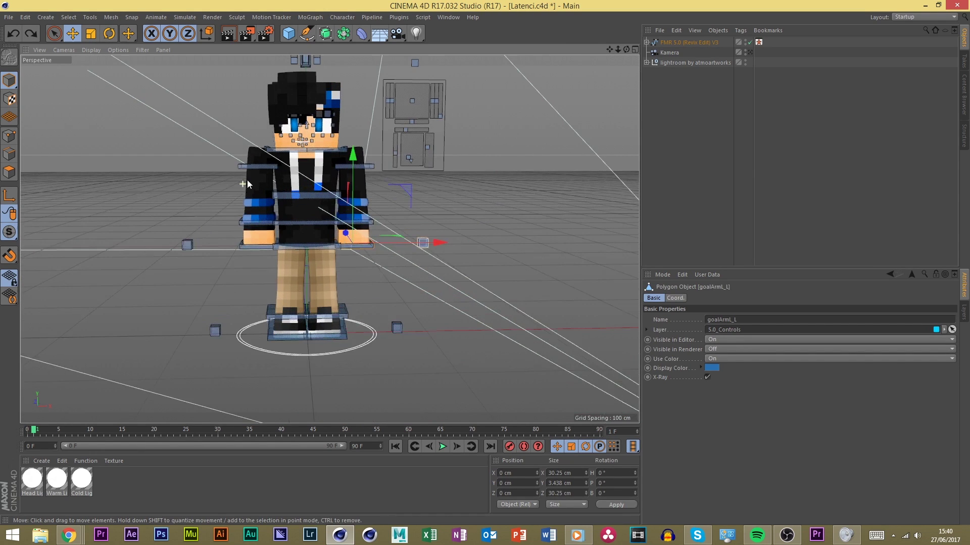
scroll(285, 359, "down", 3)
scroll(291, 382, "up", 5)
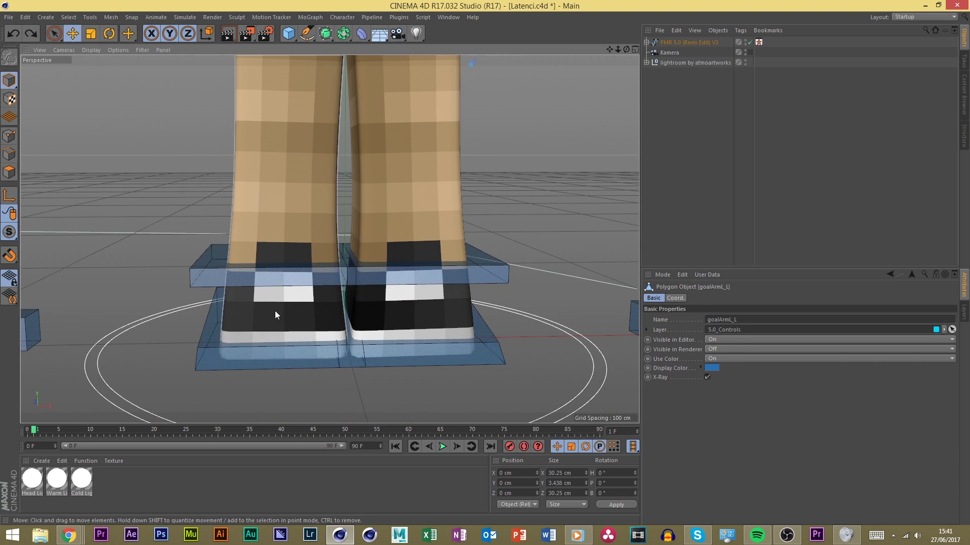
scroll(283, 280, "down", 2)
scroll(283, 281, "down", 8)
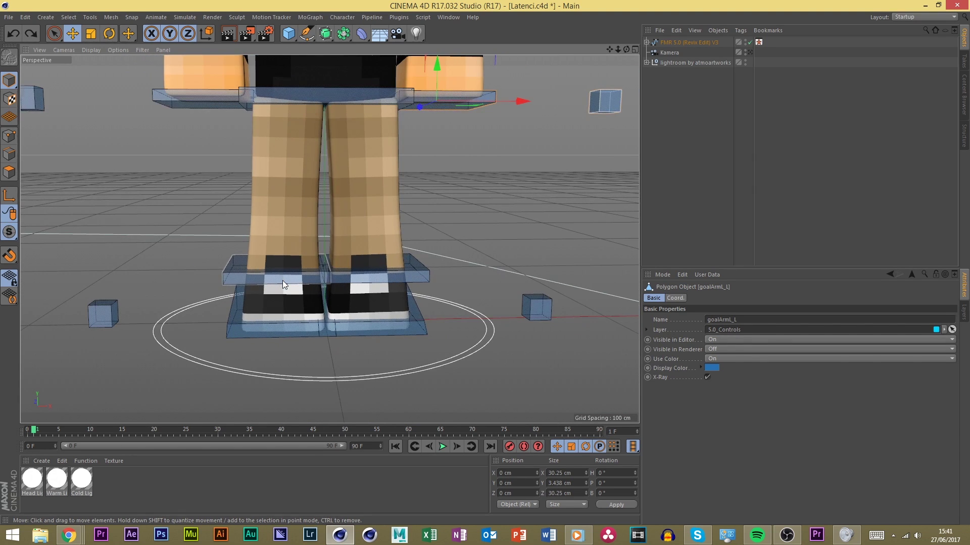
scroll(284, 177, "up", 4)
scroll(284, 177, "down", 4)
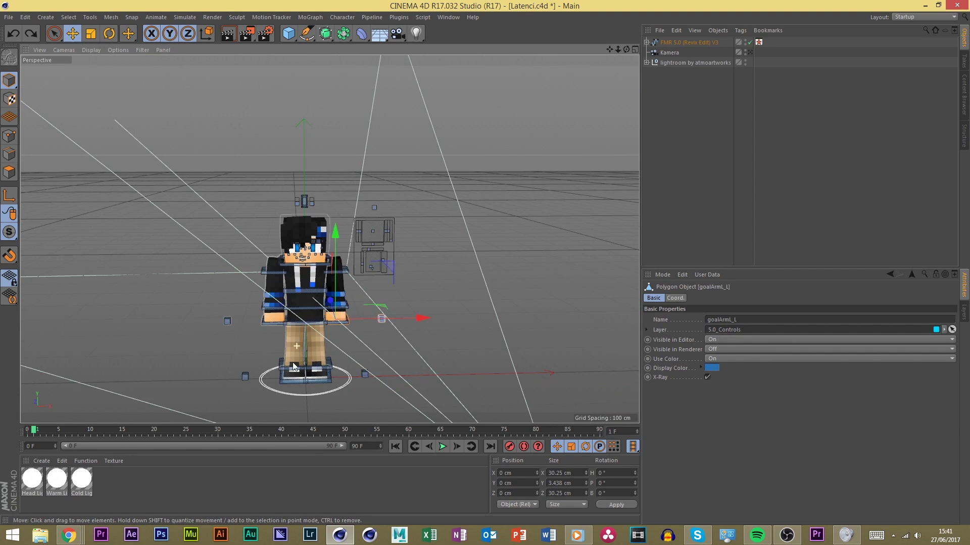
scroll(292, 296, "up", 5)
scroll(295, 349, "down", 3)
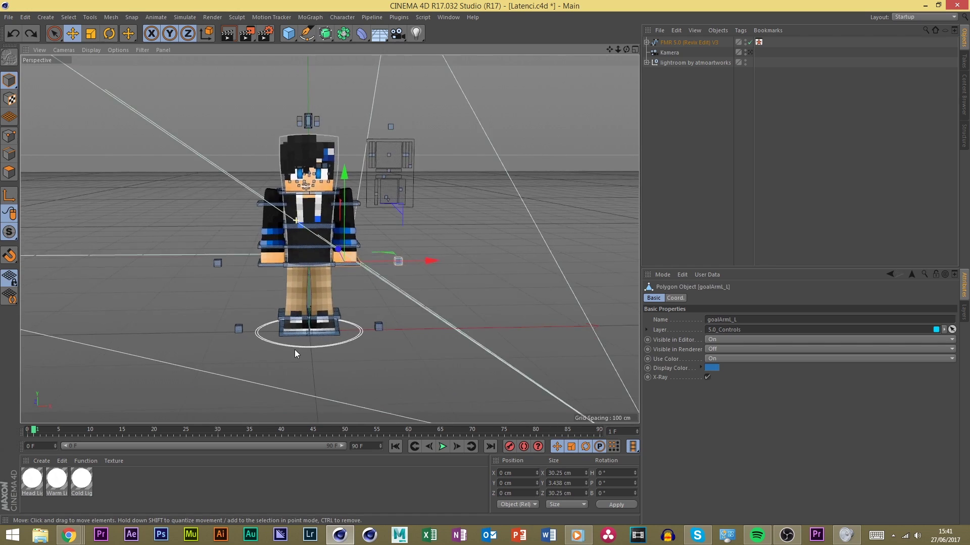
Select the right leg mesh and examine the legs and the extruded bands on both sleeves
scroll(302, 326, "up", 4)
left_click(281, 293)
scroll(280, 298, "up", 3)
scroll(279, 299, "down", 5)
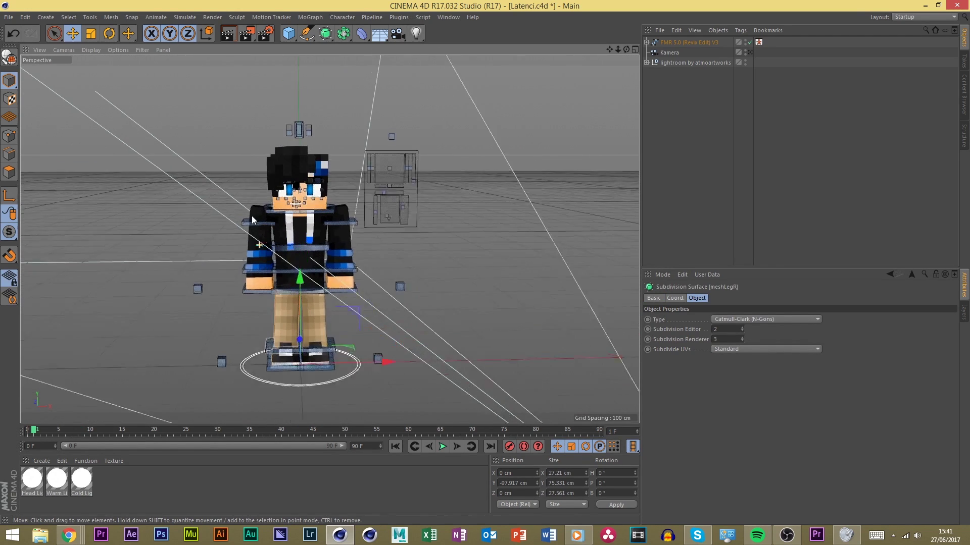
scroll(257, 219, "up", 3)
scroll(250, 308, "up", 2)
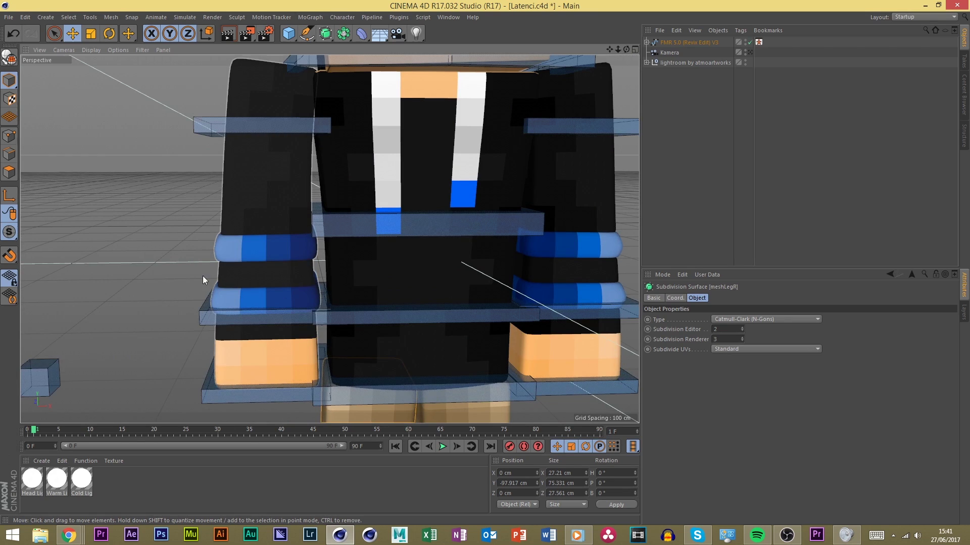
scroll(202, 276, "down", 4)
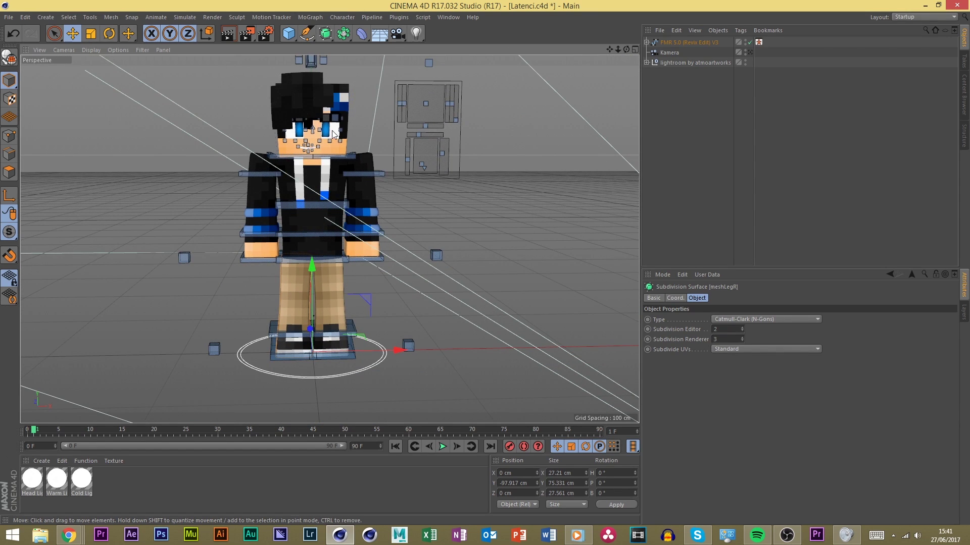
Examine the character's front from the head down to the trousers and shoes at several distances
scroll(304, 342, "up", 5)
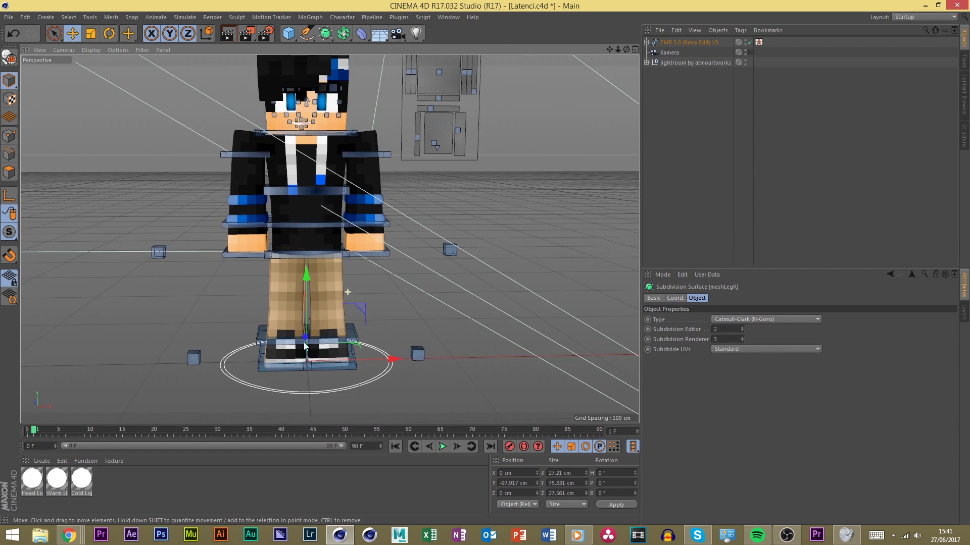
scroll(285, 211, "down", 3)
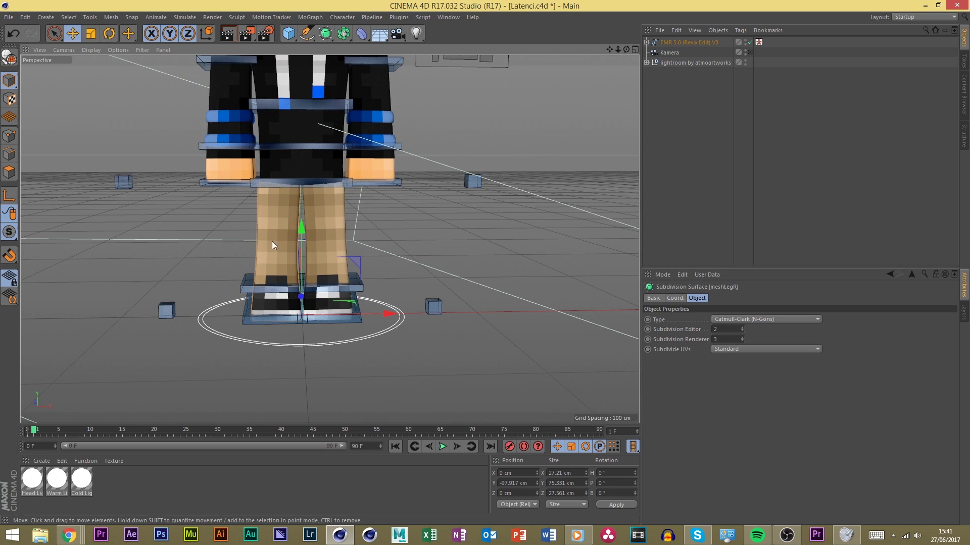
scroll(272, 242, "down", 3)
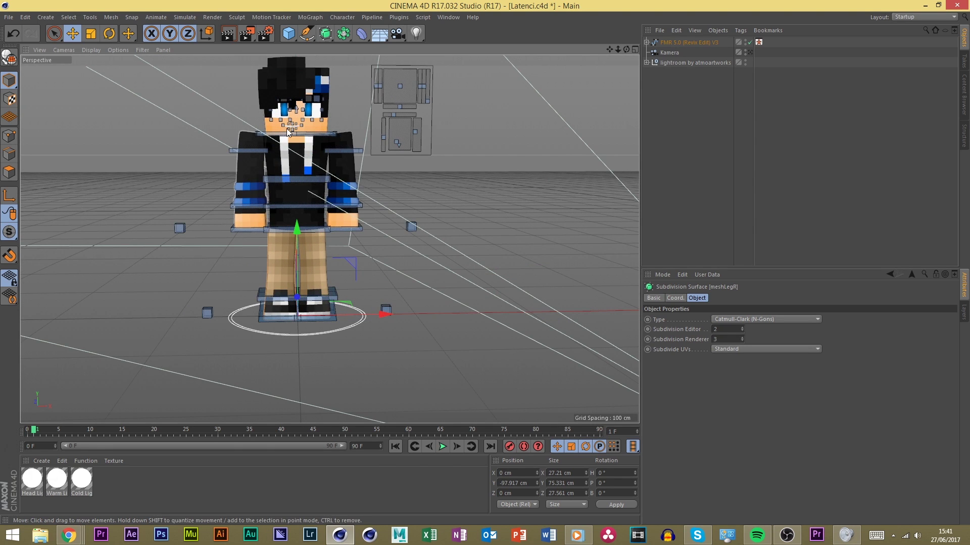
scroll(271, 313, "up", 5)
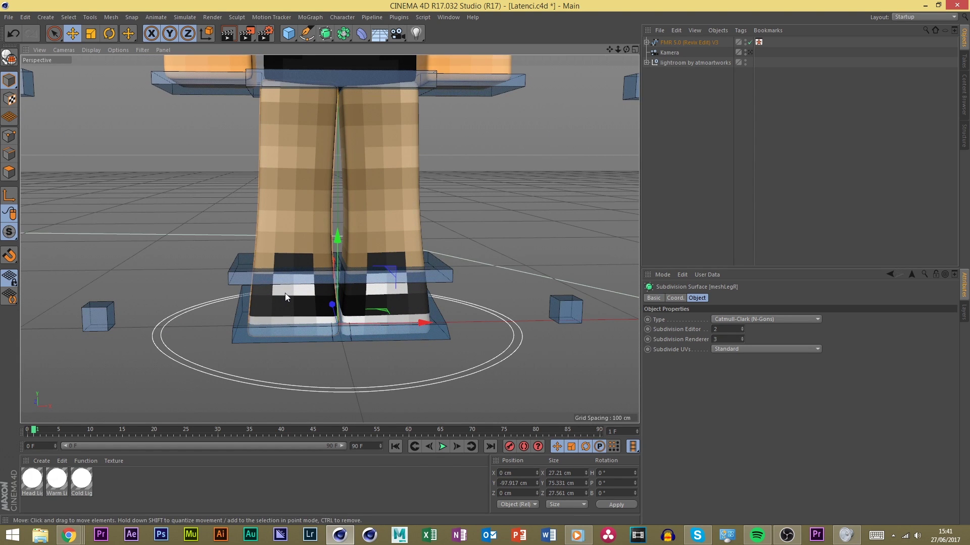
scroll(285, 293, "down", 6)
scroll(302, 193, "up", 2)
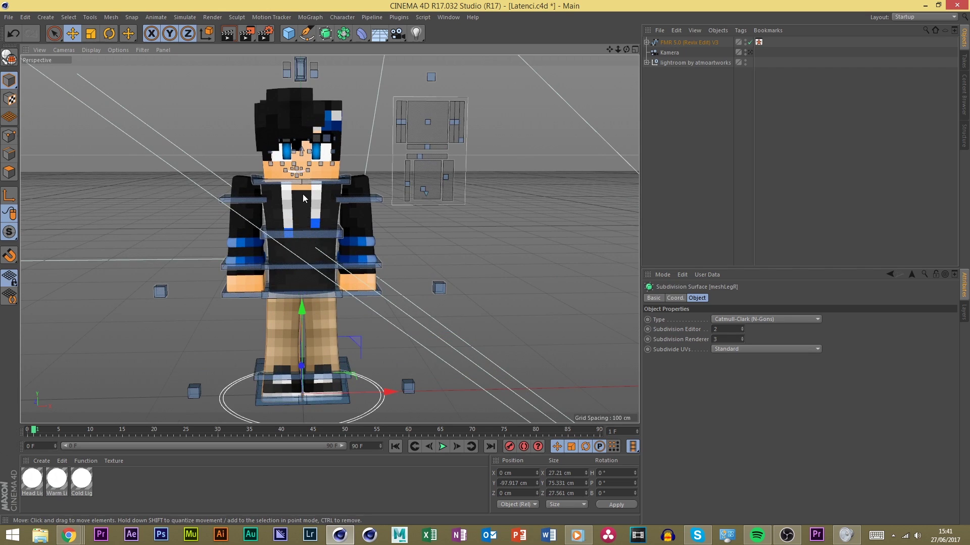
scroll(324, 217, "up", 1)
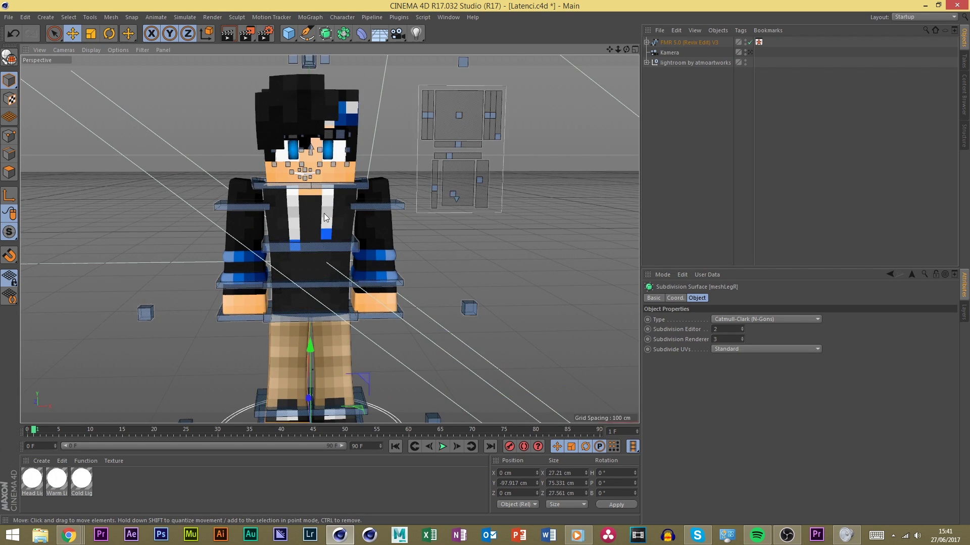
scroll(324, 213, "down", 2)
scroll(298, 361, "up", 5)
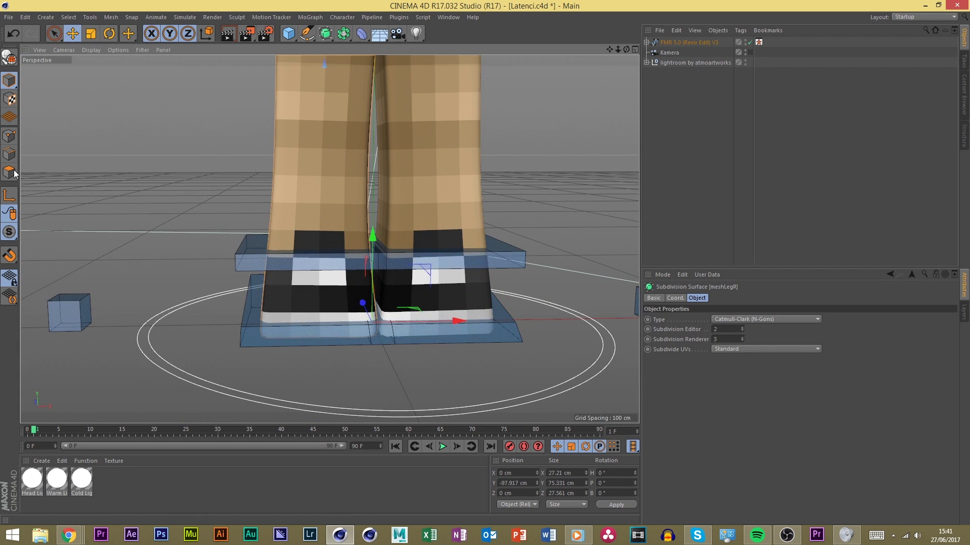
Select the right leg mesh and prepare it for live selection of polygons
key("9")
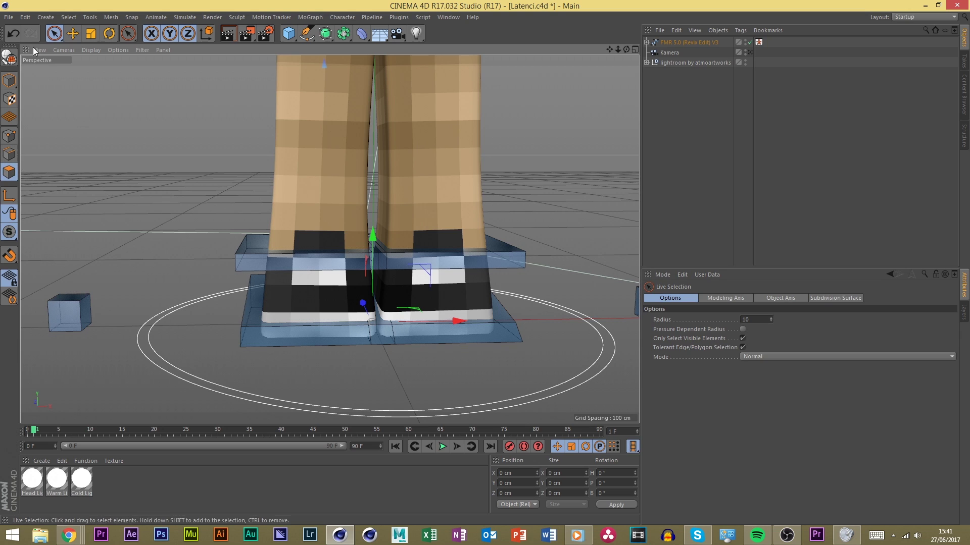
key("e")
left_click(308, 199)
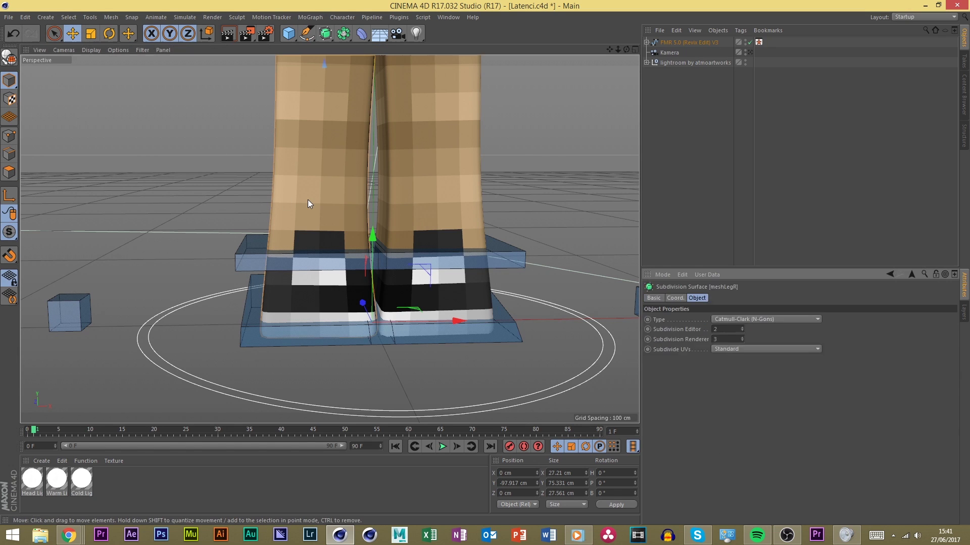
scroll(305, 201, "down", 2)
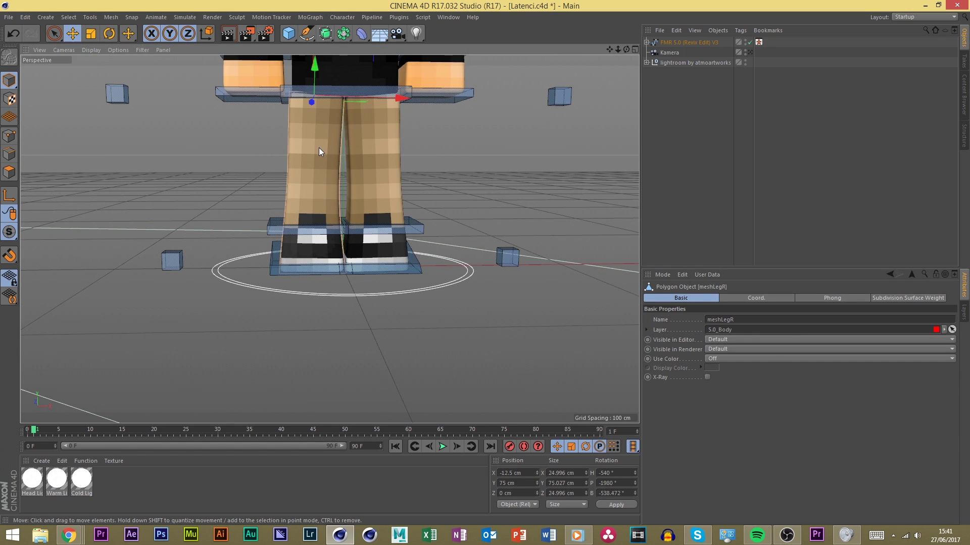
scroll(302, 174, "up", 2)
left_click(9, 172)
left_click(54, 33)
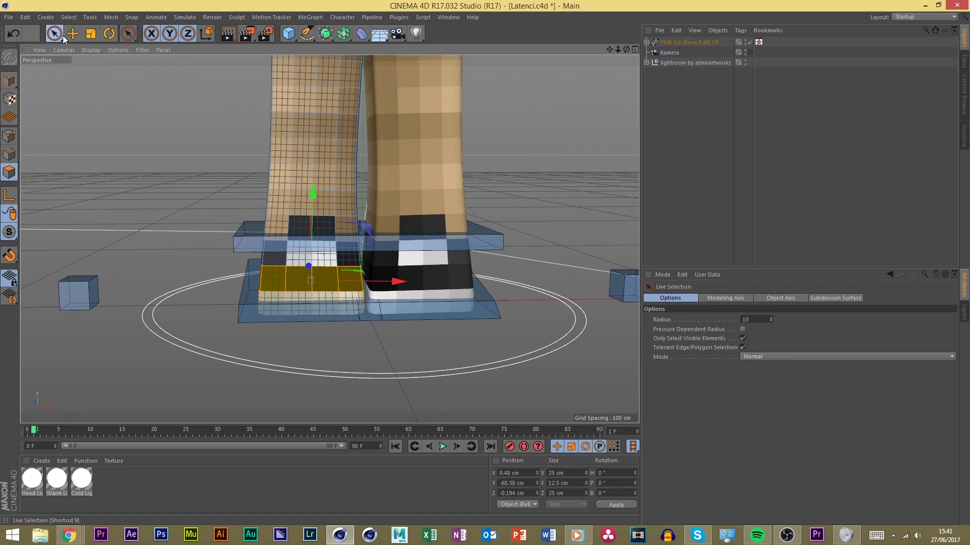
Loop-select the three lowest rows of polygons around the right shoe
scroll(299, 288, "up", 2)
key("u")
key("l")
left_click(275, 296)
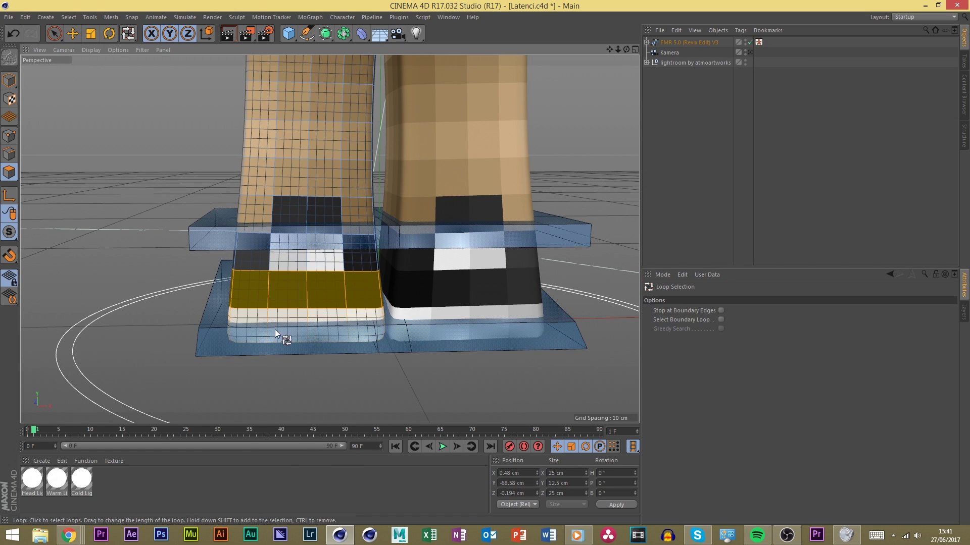
left_click(259, 311)
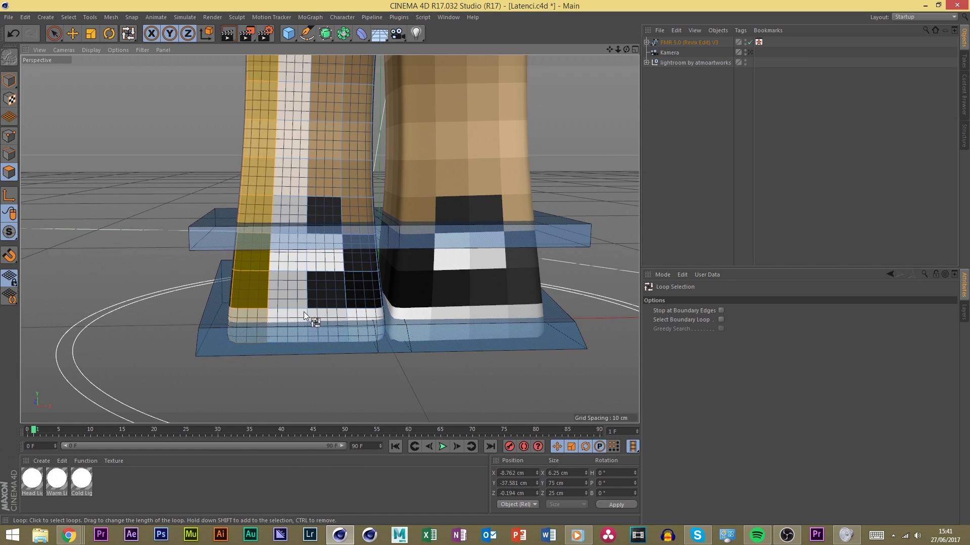
left_click(268, 302)
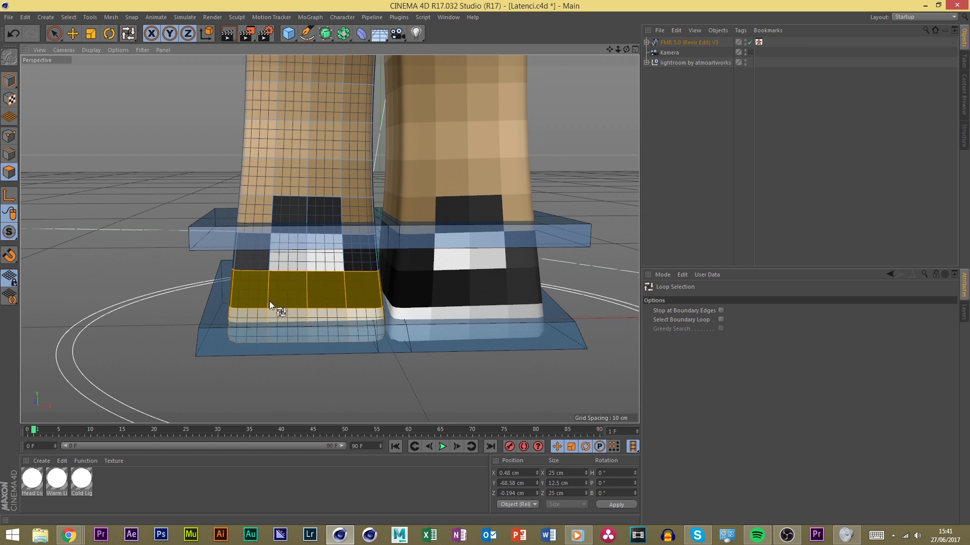
left_click(275, 260, "shift")
Add the two dark front polygons above the right shoe to the selection and extrude the whole shoe by 1.5 cm
scroll(290, 217, "up", 3)
left_click(54, 33)
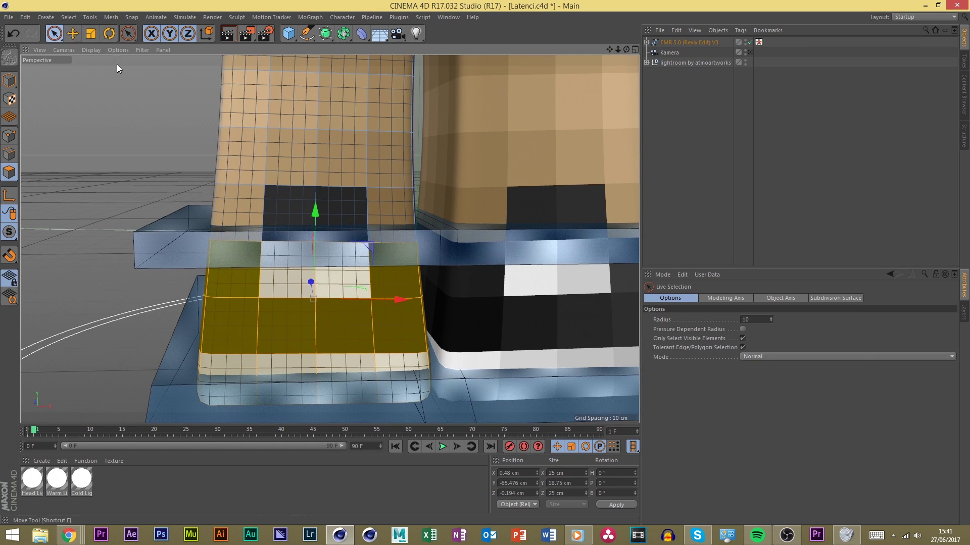
left_click(313, 207, "shift")
left_click(336, 210, "shift")
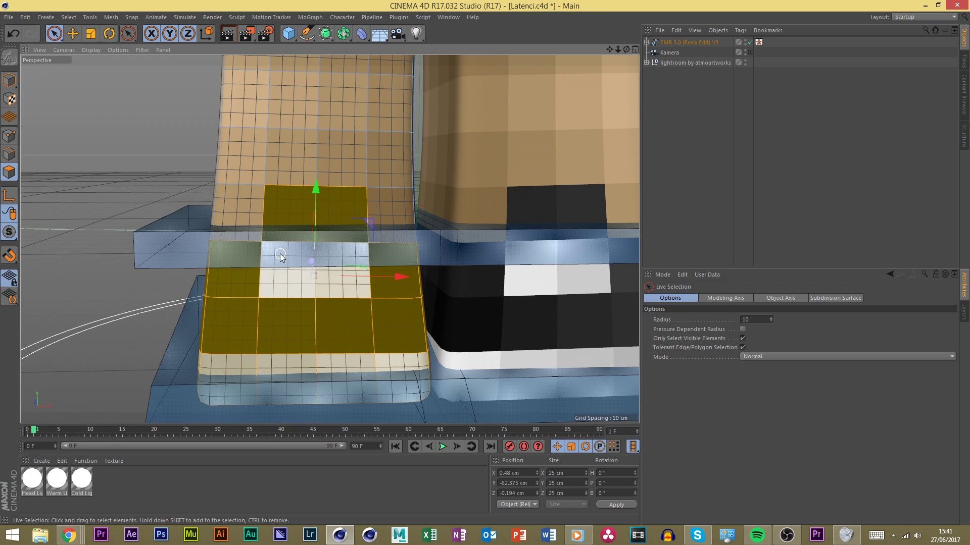
key("d")
left_click(668, 419)
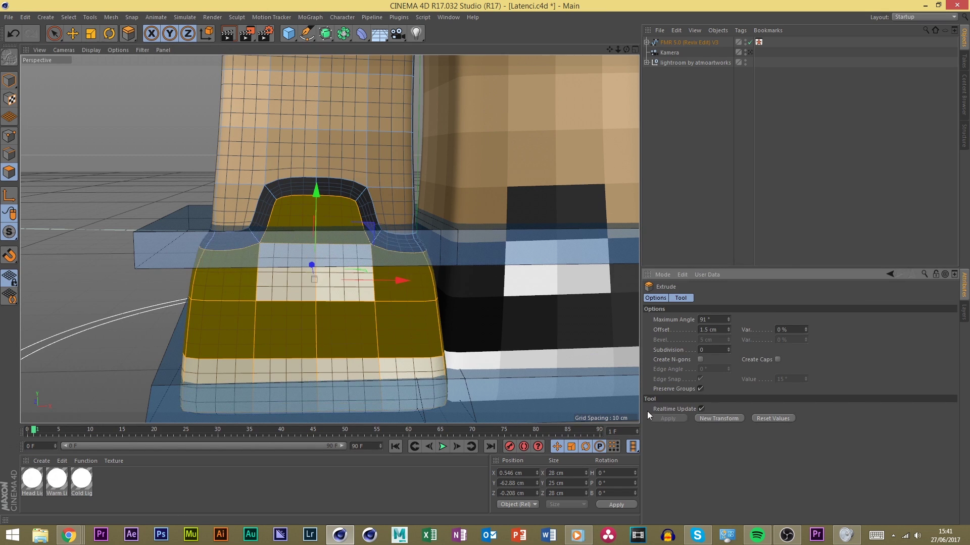
Add knife loop cuts around the right leg close to the upper edges of the extruded shoe
left_click_drag(626, 49, 530, 86)
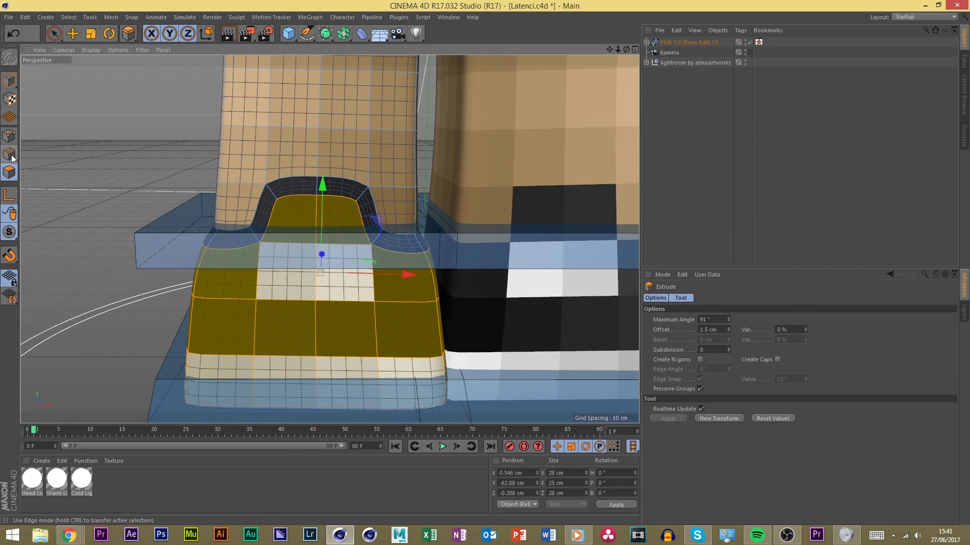
key("k")
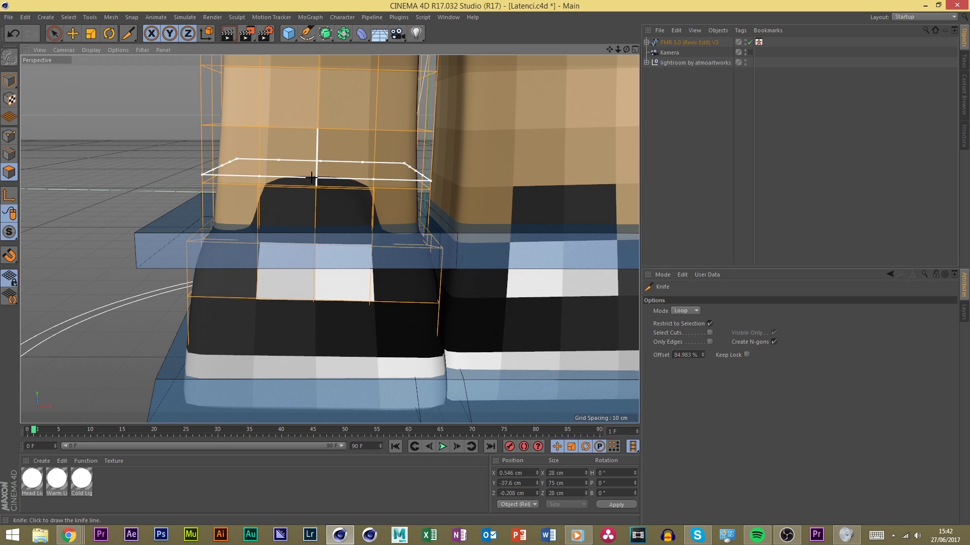
scroll(216, 207, "up", 3)
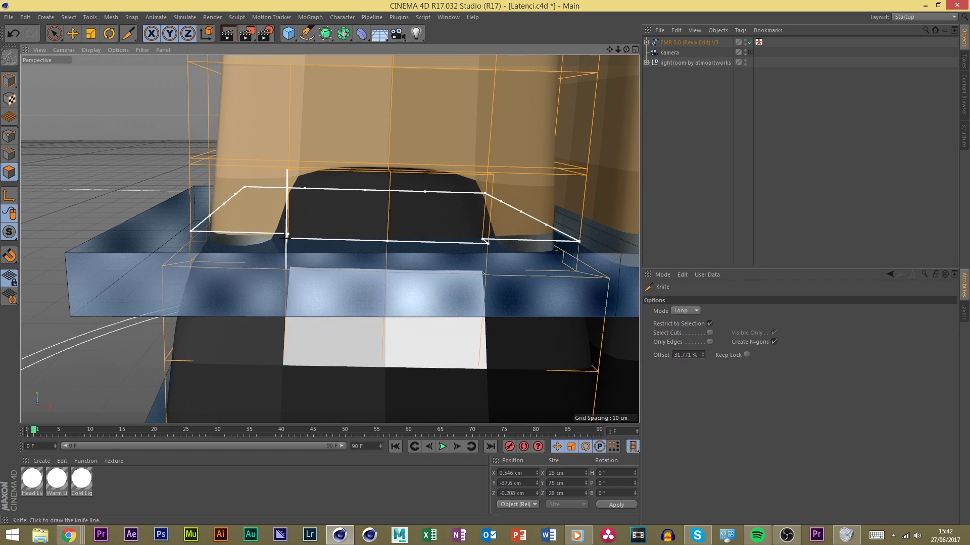
scroll(232, 252, "up", 3)
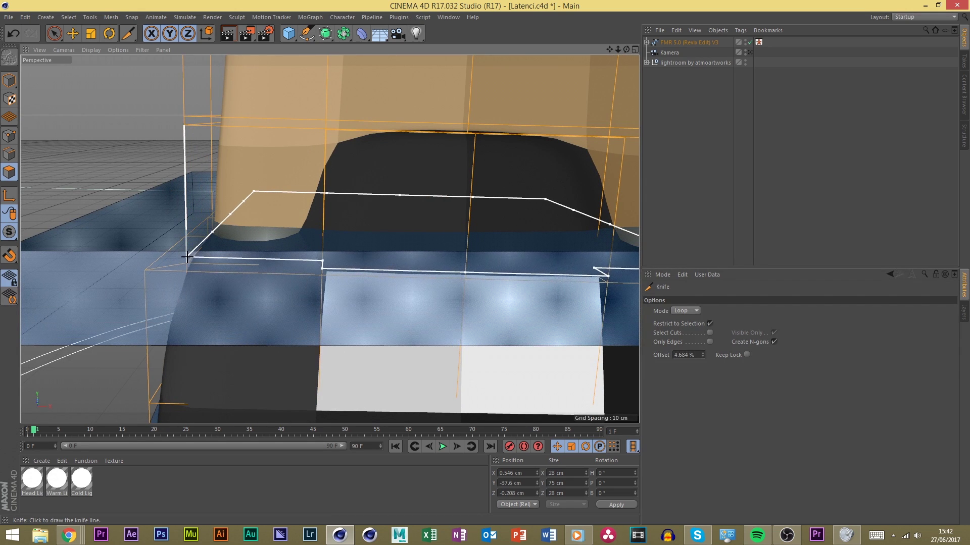
scroll(226, 218, "down", 3)
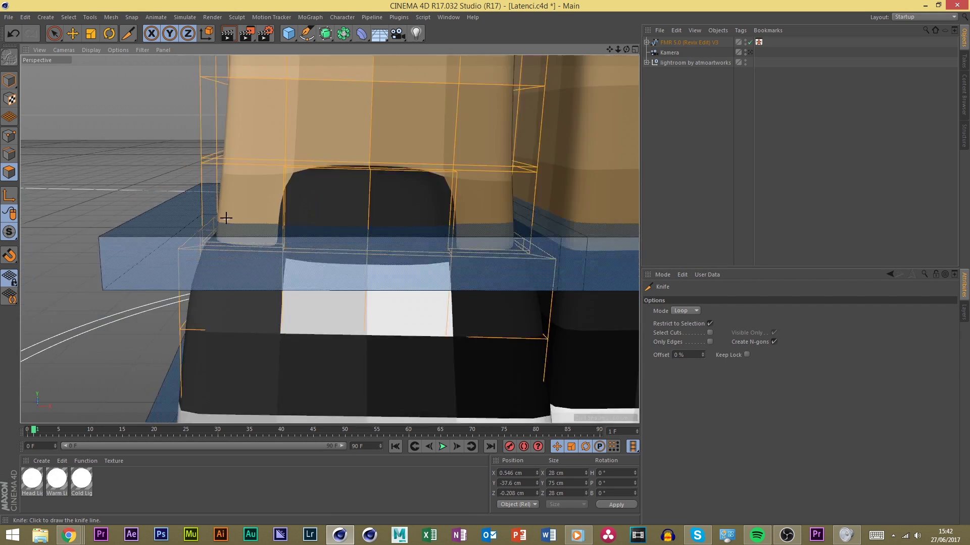
scroll(225, 218, "down", 3)
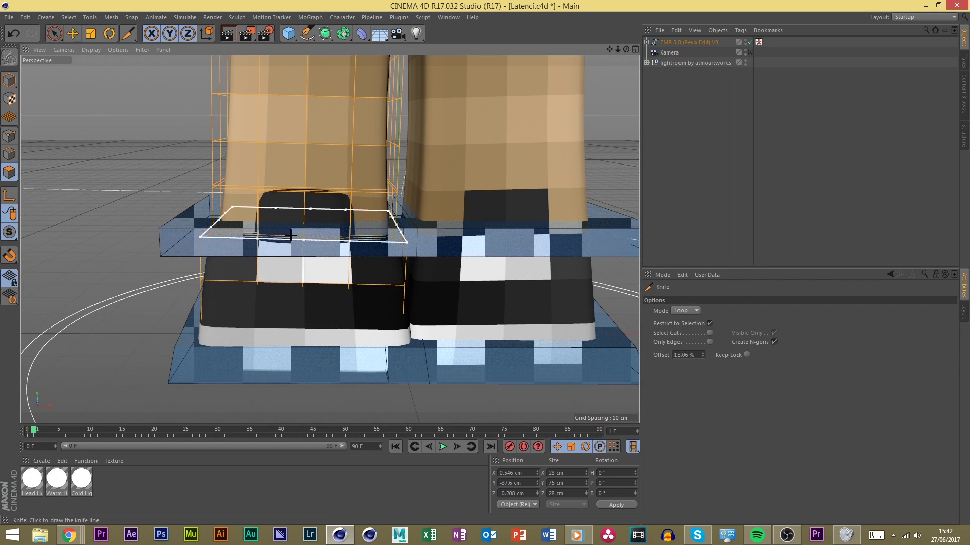
scroll(291, 235, "down", 2)
scroll(313, 232, "up", 4)
scroll(346, 231, "down", 2)
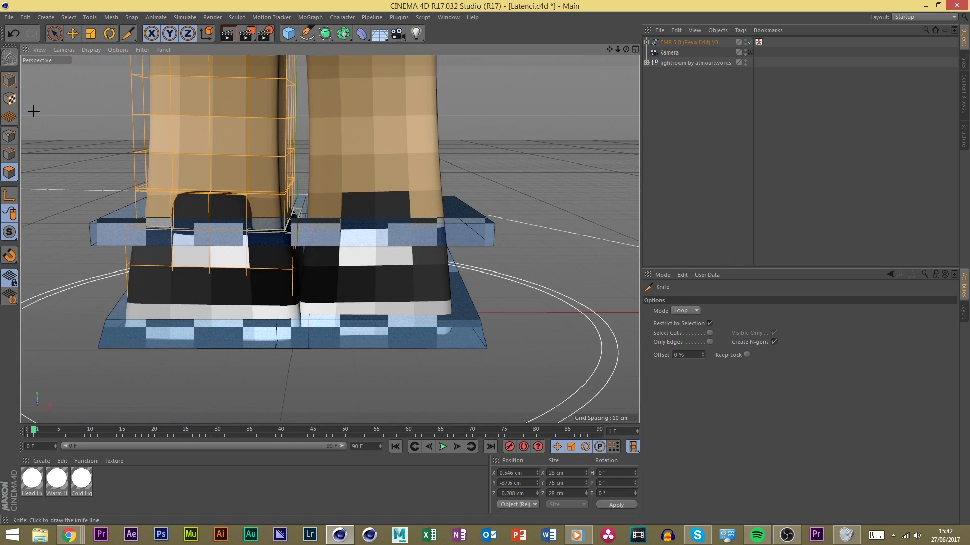
Return to model editing, select the left leg mesh and switch it to polygon editing
left_click(10, 81)
left_click(73, 34)
left_click(379, 237)
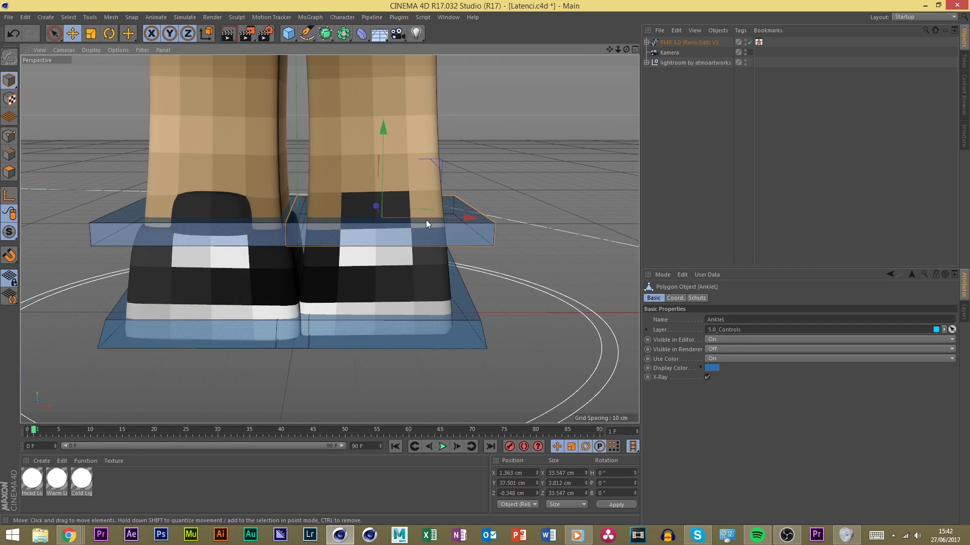
scroll(425, 219, "up", 3)
left_click(316, 157)
left_click(9, 172)
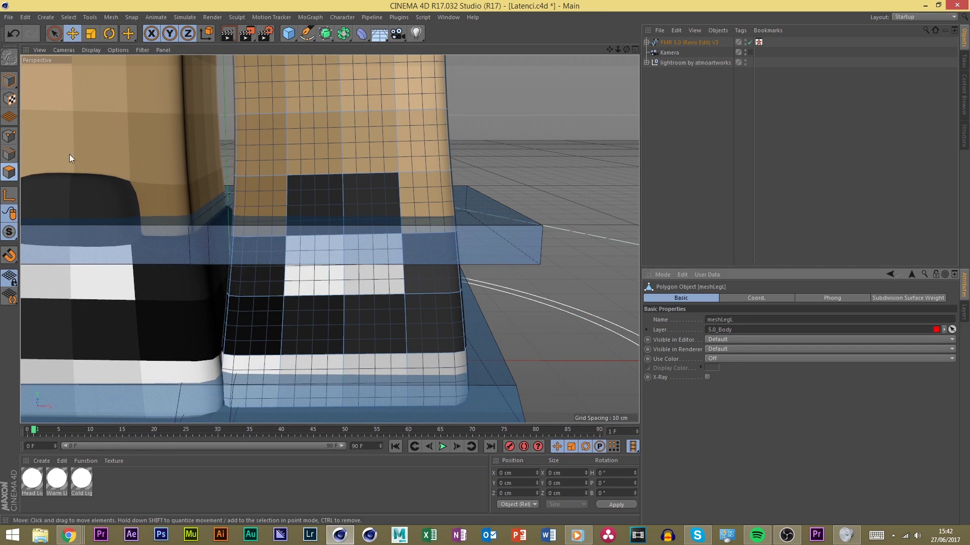
Loop-select the three lowest rows of polygons around the left shoe
left_click(55, 33)
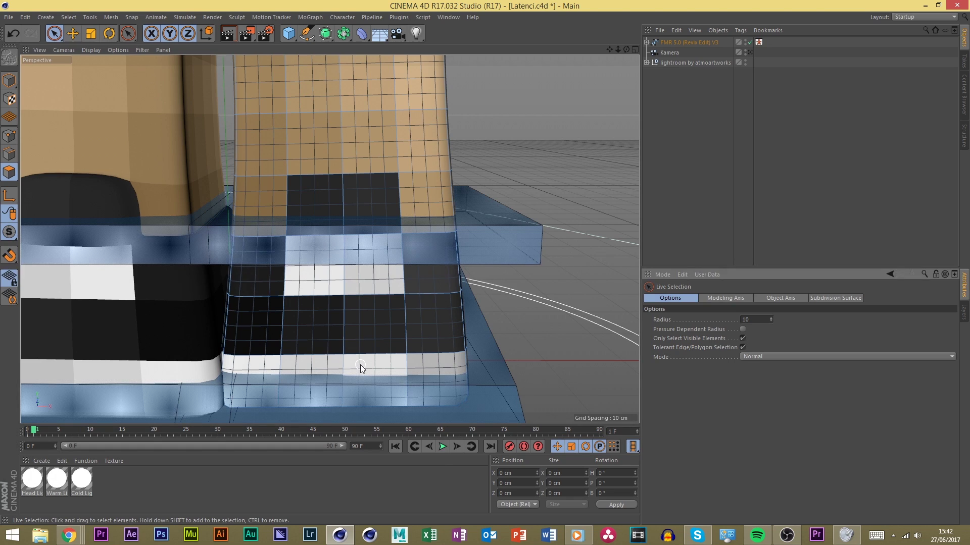
key("u")
key("l")
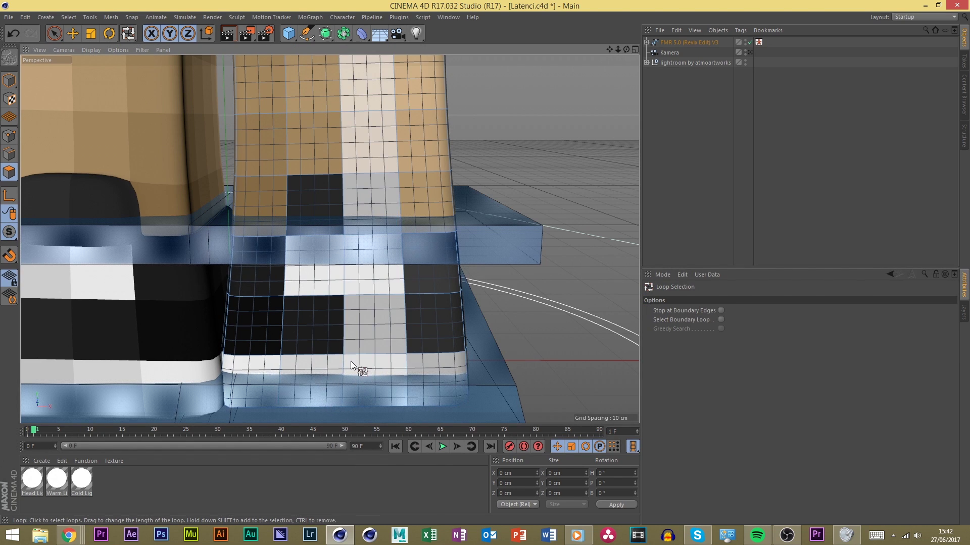
left_click(341, 362)
left_click_drag(340, 334, 333, 242)
Add the two dark front polygons above the left shoe to the selection and extrude the whole shoe by 1.5 cm
left_click(54, 34)
left_click_drag(361, 199, 310, 198, "shift")
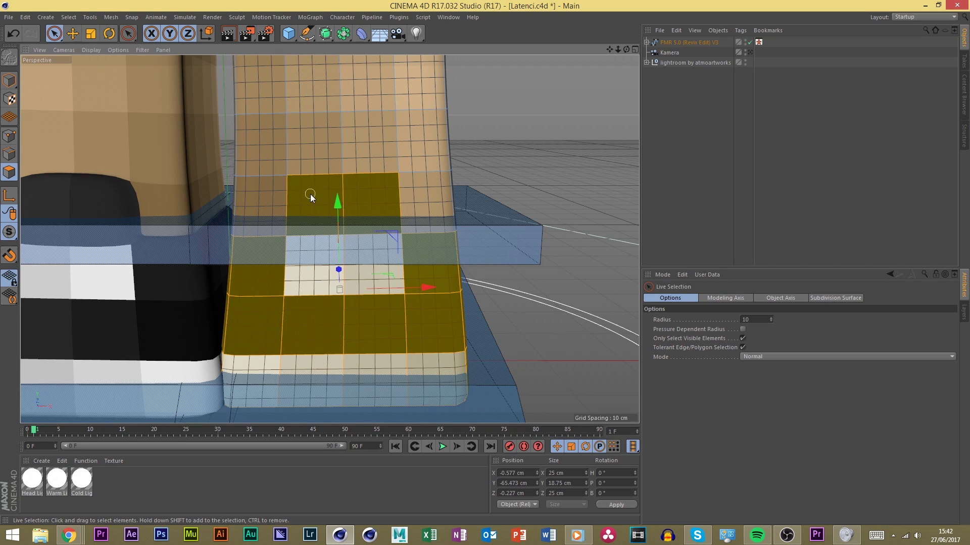
key("d")
left_click(665, 418)
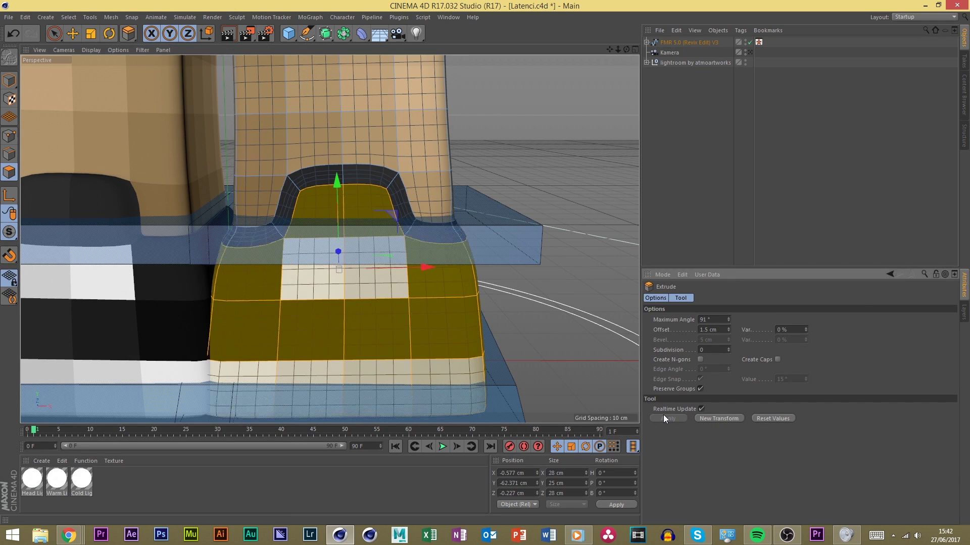
Select all left leg polygons and add knife loop cuts close to the upper edges of the extruded shoe
left_click_drag(401, 216, 410, 218)
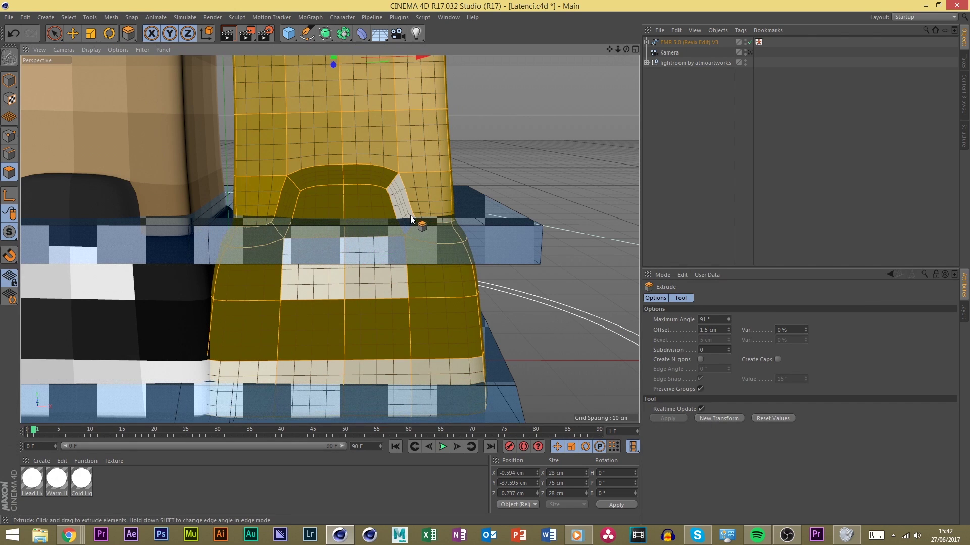
key("k")
scroll(407, 229, "up", 5)
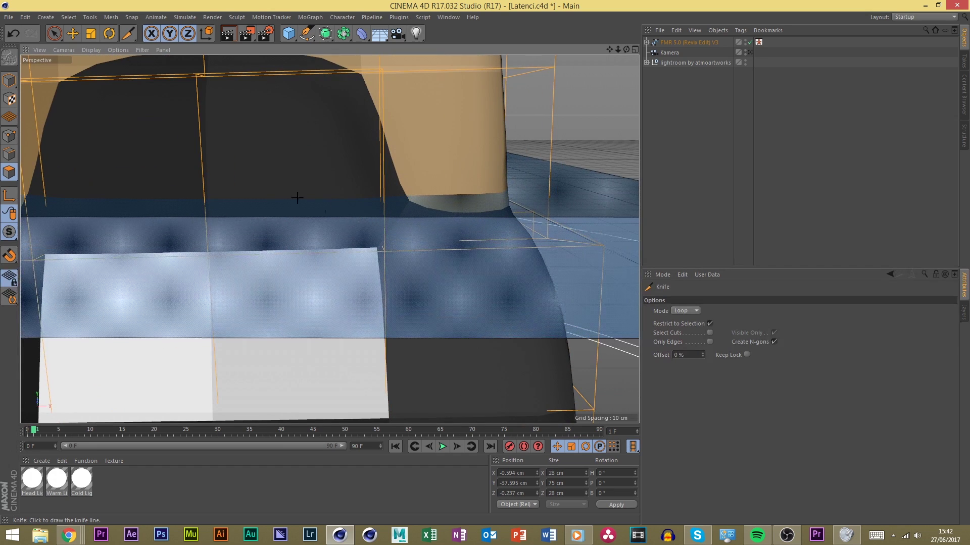
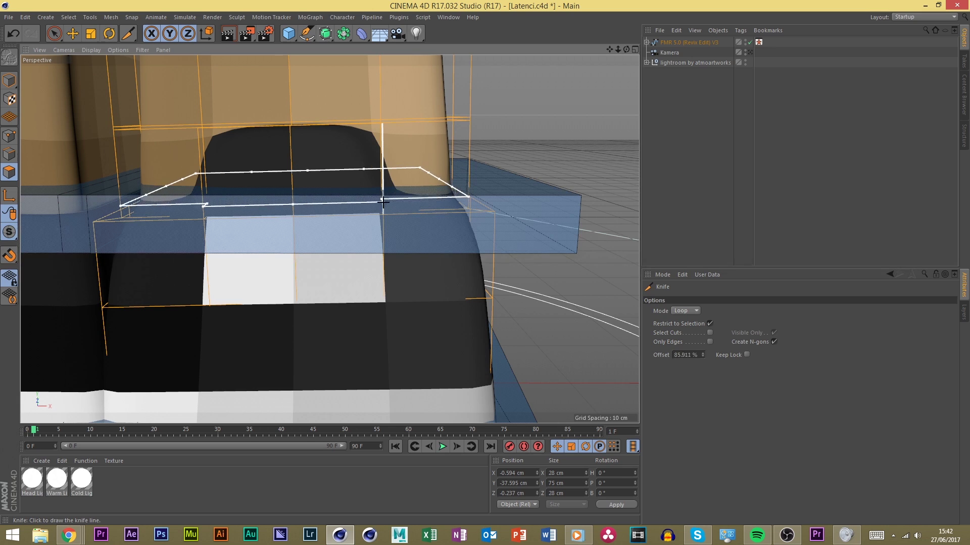
scroll(399, 200, "down", 4)
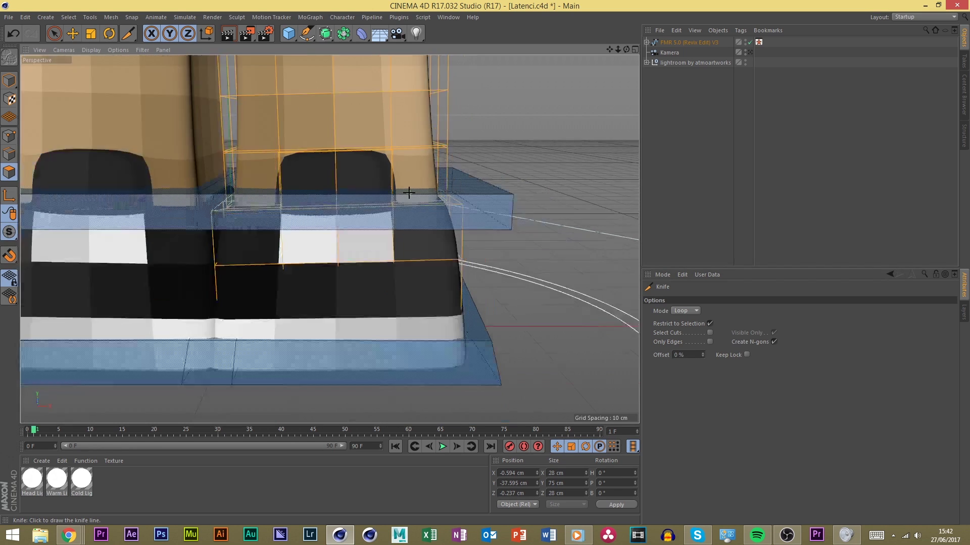
scroll(318, 169, "up", 5)
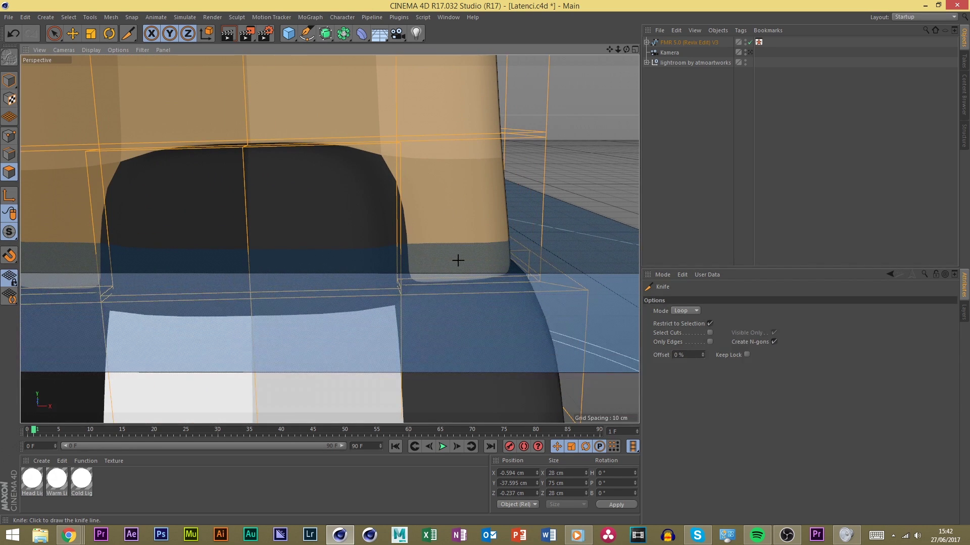
Return to model editing with the Move tool and deselect the left leg mesh
left_click(9, 80)
left_click(72, 33)
scroll(347, 120, "down", 5)
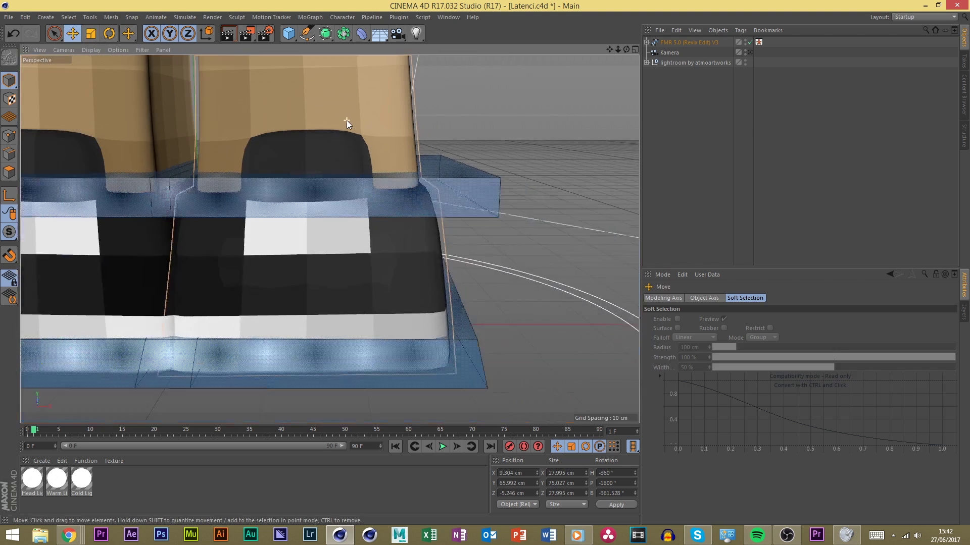
scroll(503, 313, "down", 6)
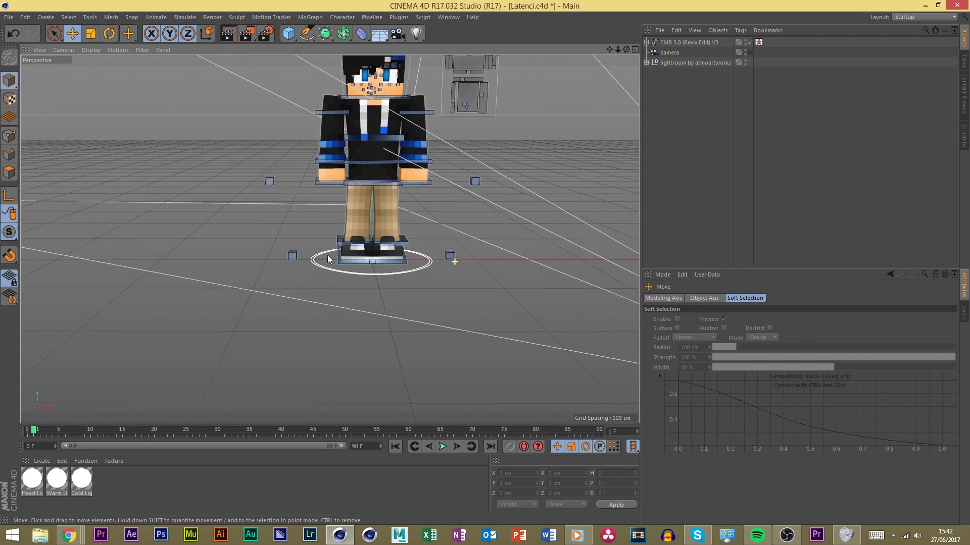
scroll(317, 199, "down", 5)
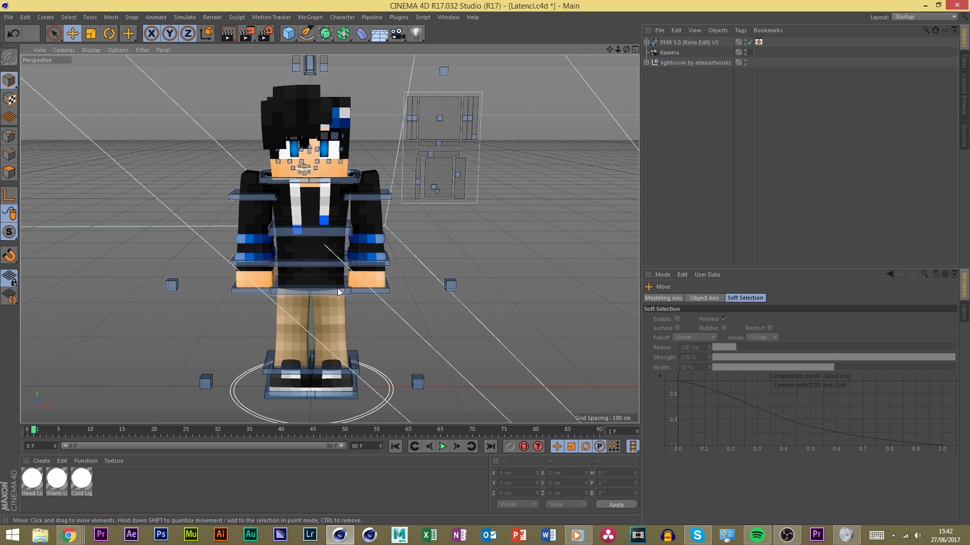
left_click(385, 340)
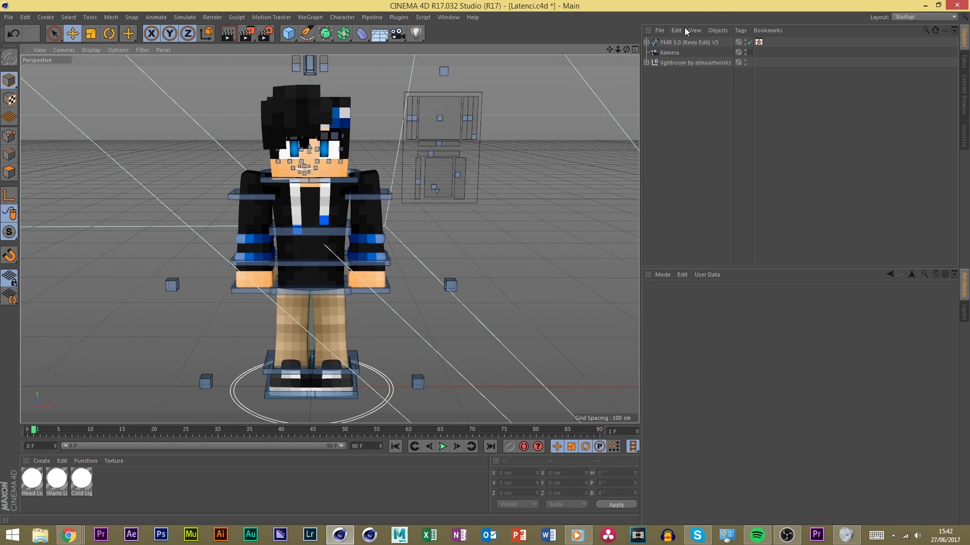
Select the FMR 5.0 rig and save the project, accepting the change of missing texture paths to absolute paths
left_click(666, 43)
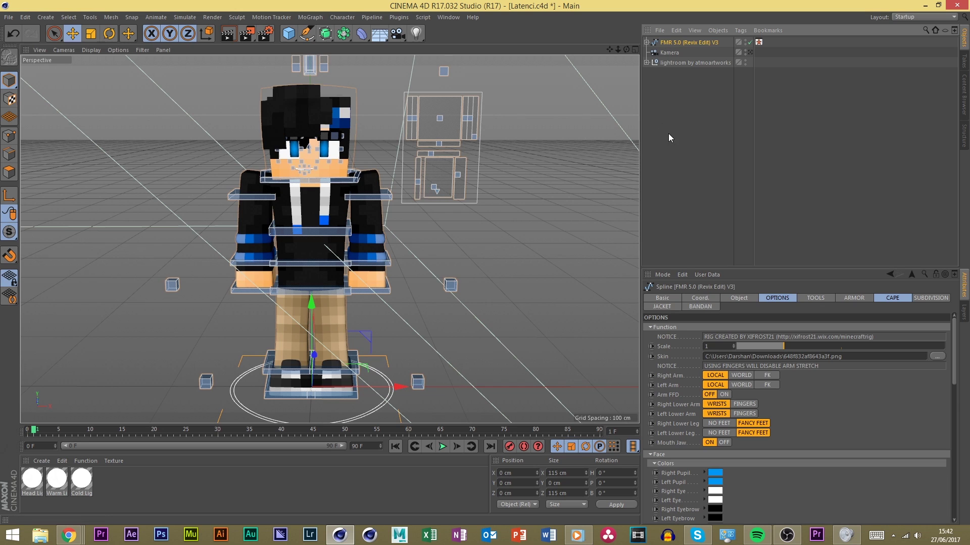
left_click(408, 183)
scroll(395, 227, "down", 5)
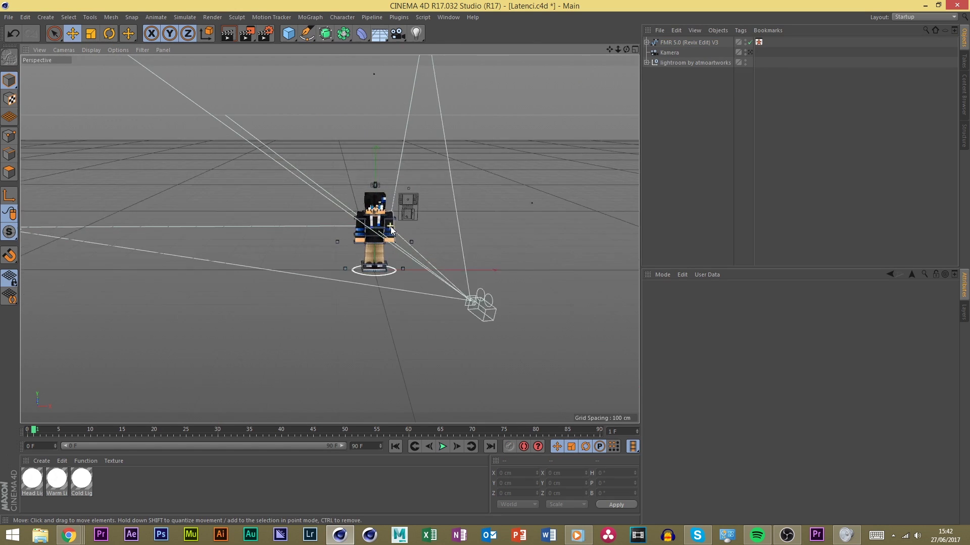
scroll(401, 226, "up", 5)
left_click(692, 46)
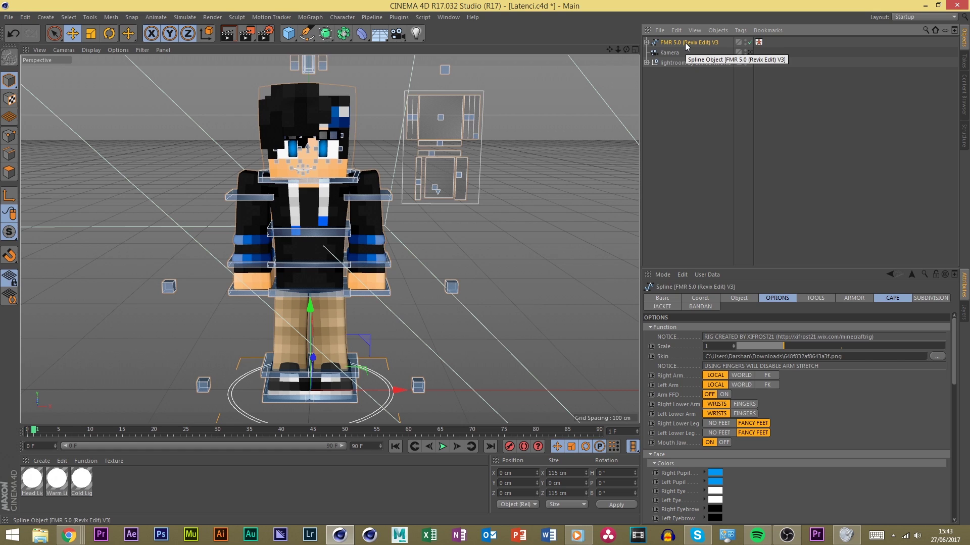
key("ctrl+s")
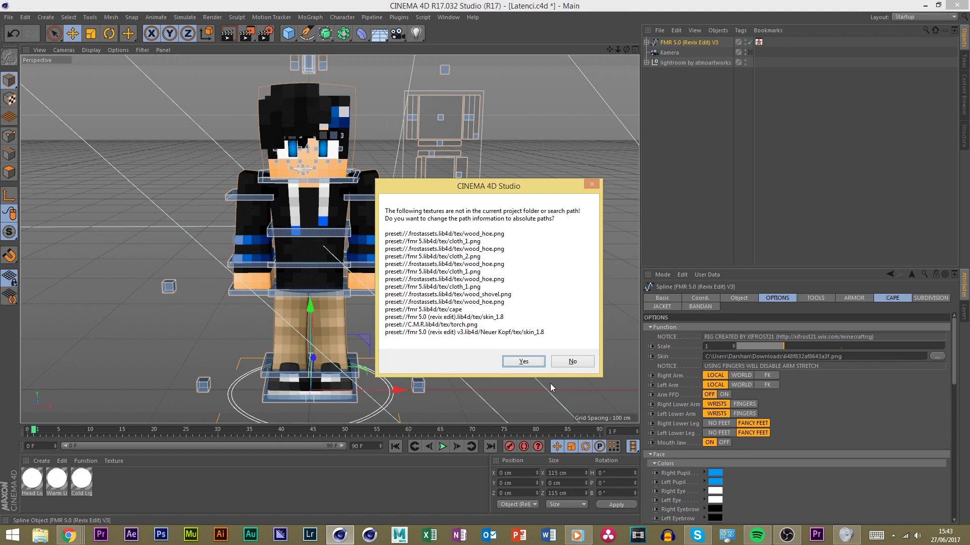
key("Return")
Duplicate the FMR 5.0 rig and move the copy along the X axis until it stands well outside the lightroom
scroll(329, 302, "down", 5)
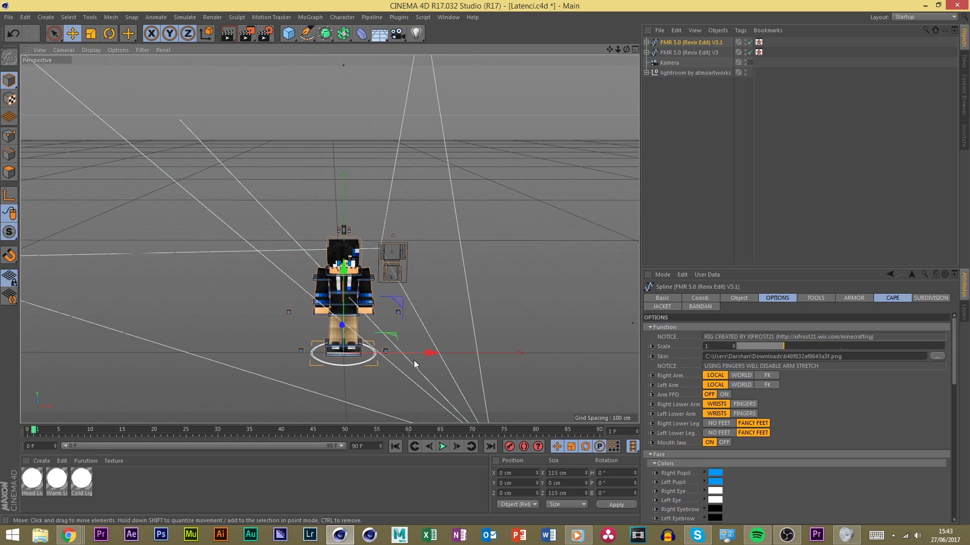
left_click_drag(420, 356, 629, 353)
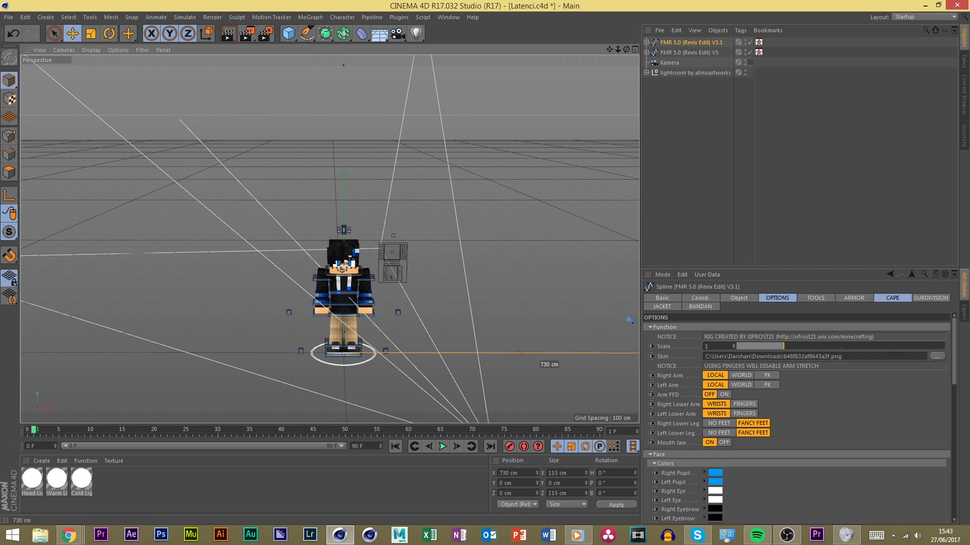
scroll(175, 331, "down", 5)
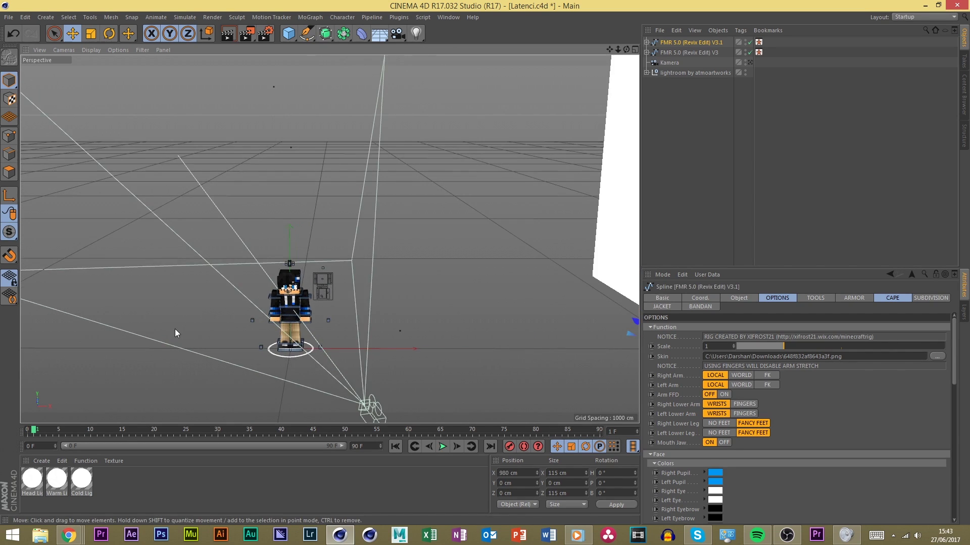
scroll(202, 355, "down", 6)
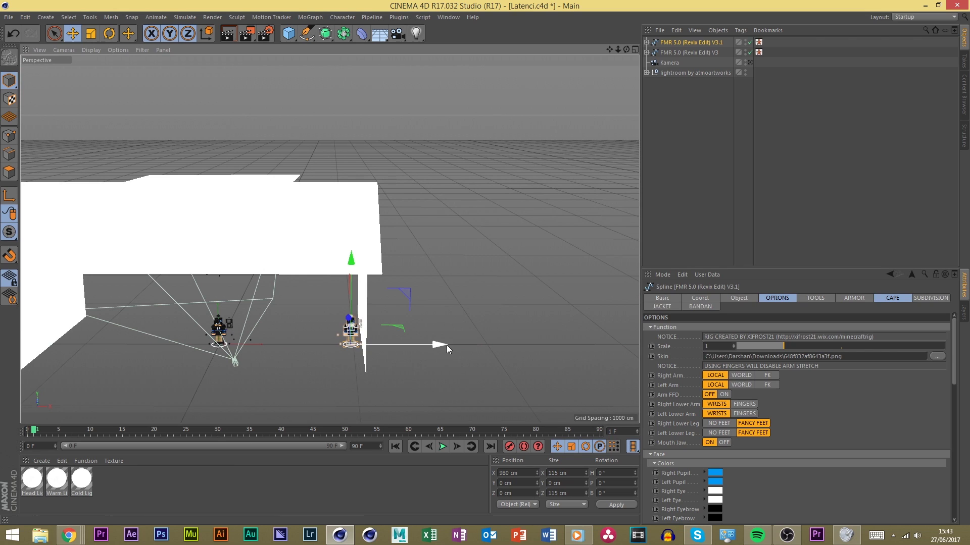
left_click_drag(446, 344, 618, 352)
left_click(527, 373)
Switch the duplicate FMR 5.0 rig off and back on, and clear the selection
scroll(193, 305, "up", 3)
scroll(196, 320, "up", 2)
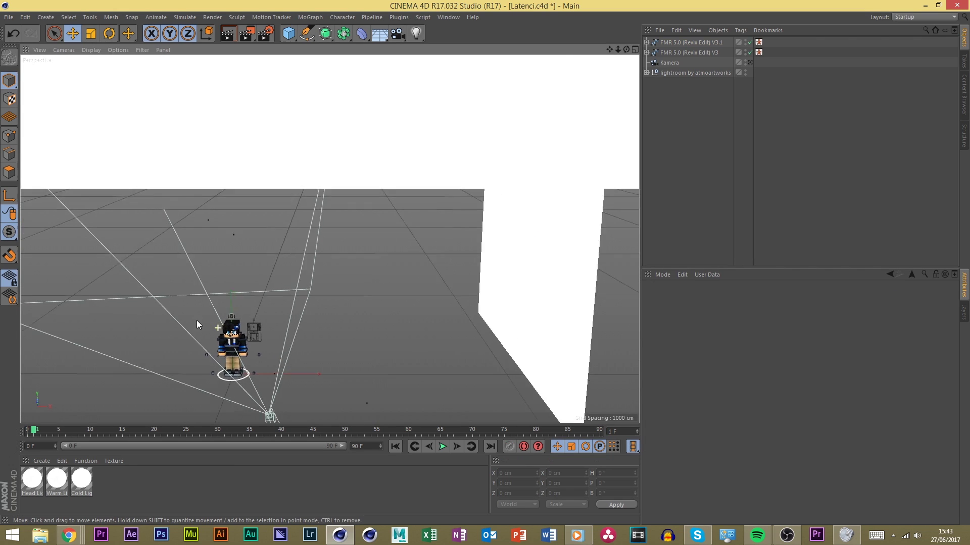
scroll(192, 319, "down", 5)
scroll(508, 337, "up", 5)
scroll(508, 338, "up", 2)
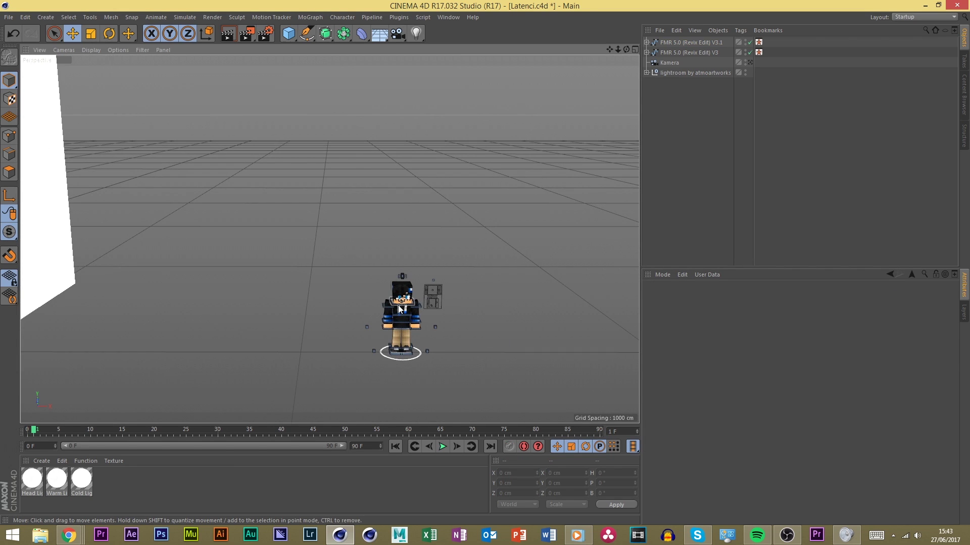
left_click(398, 305)
left_click(750, 43)
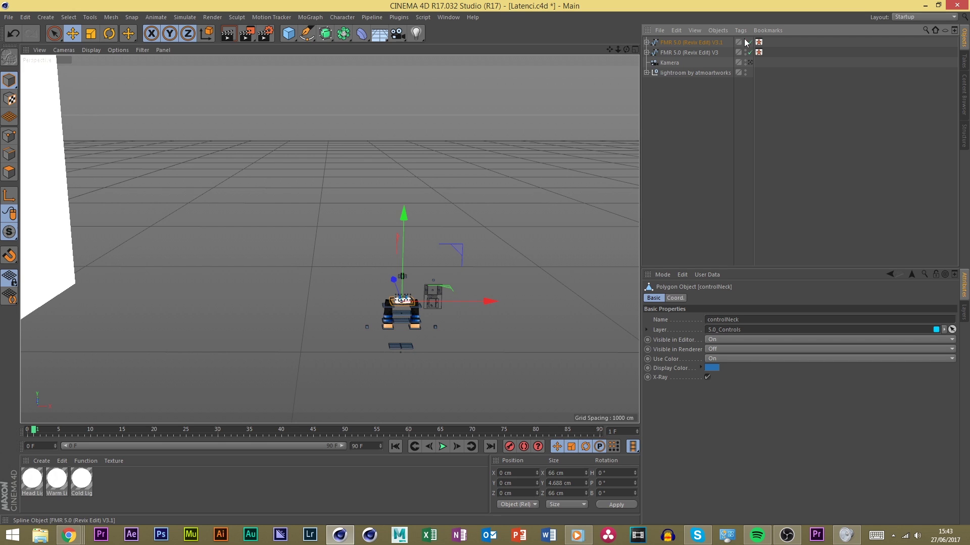
left_click(744, 39)
left_click(733, 110)
Inspect the original character inside the lightroom up close, checking the control at its right hand
scroll(584, 192, "down", 5)
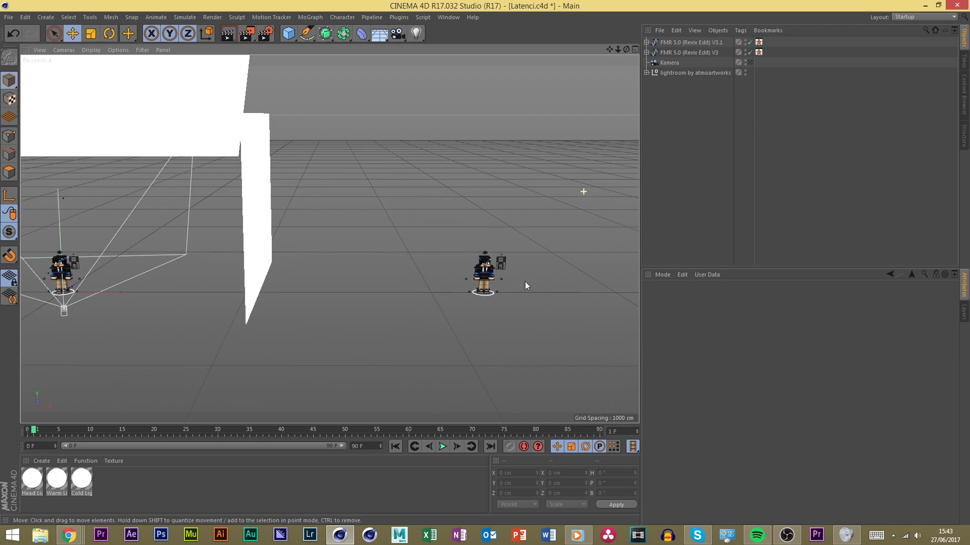
scroll(32, 214, "up", 8)
scroll(368, 247, "down", 2)
scroll(150, 319, "up", 5)
scroll(492, 243, "down", 3)
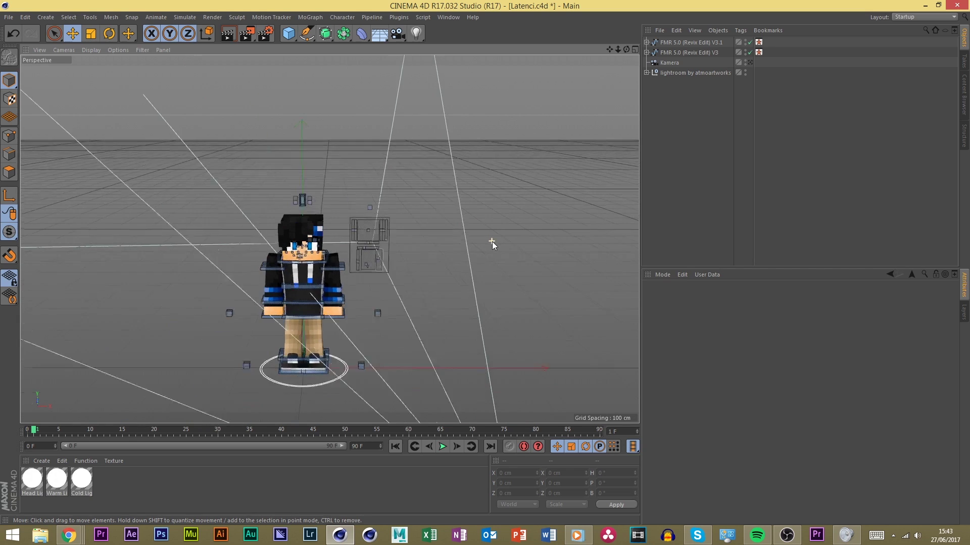
scroll(491, 245, "up", 2)
scroll(287, 314, "up", 4)
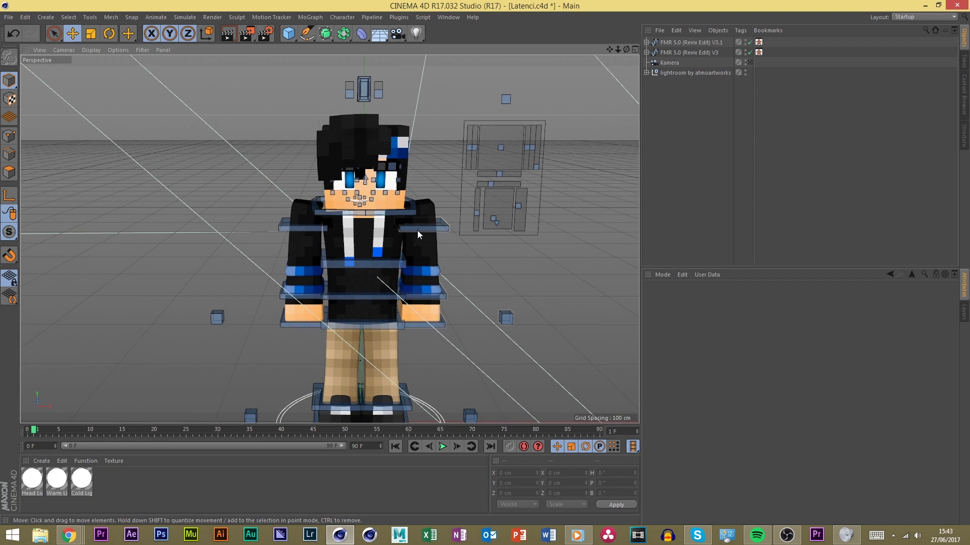
scroll(316, 183, "down", 3)
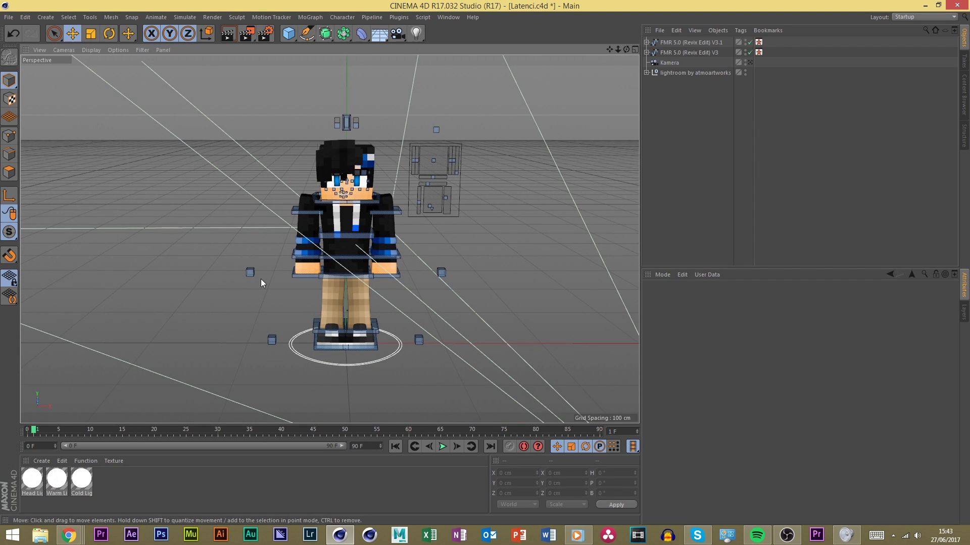
left_click(309, 276)
scroll(354, 255, "up", 2)
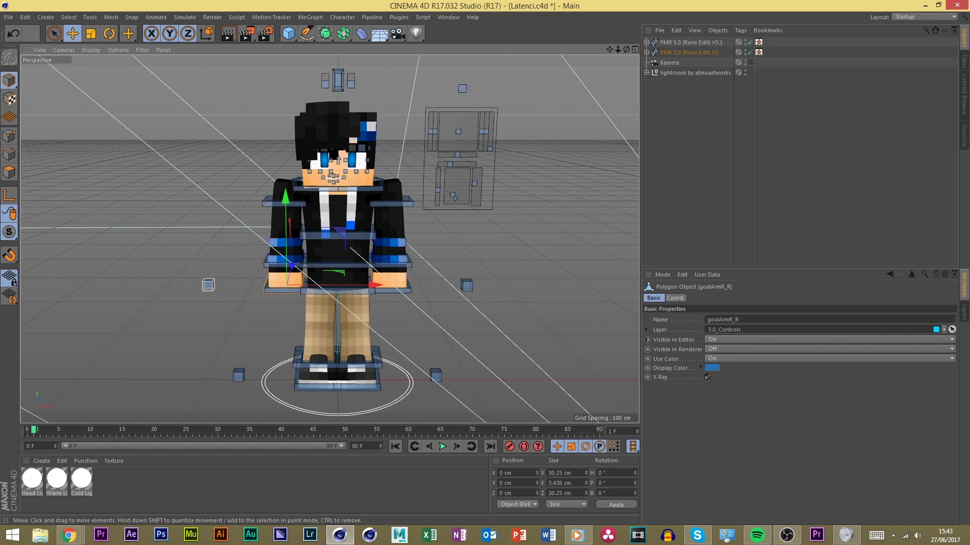
left_click(413, 265)
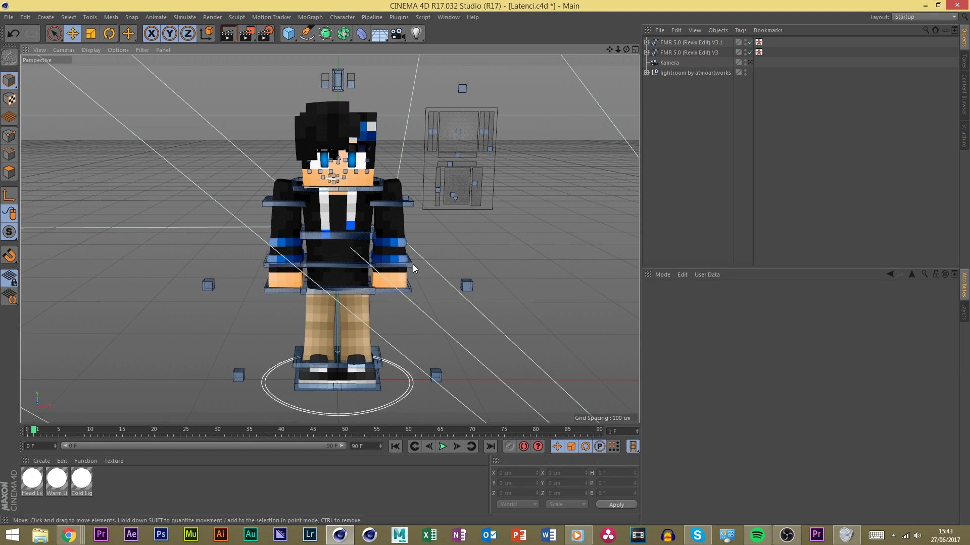
Switch to the browser and skip through the NinjaPack by Noi video to examine its weapon and glider models
left_click(316, 292)
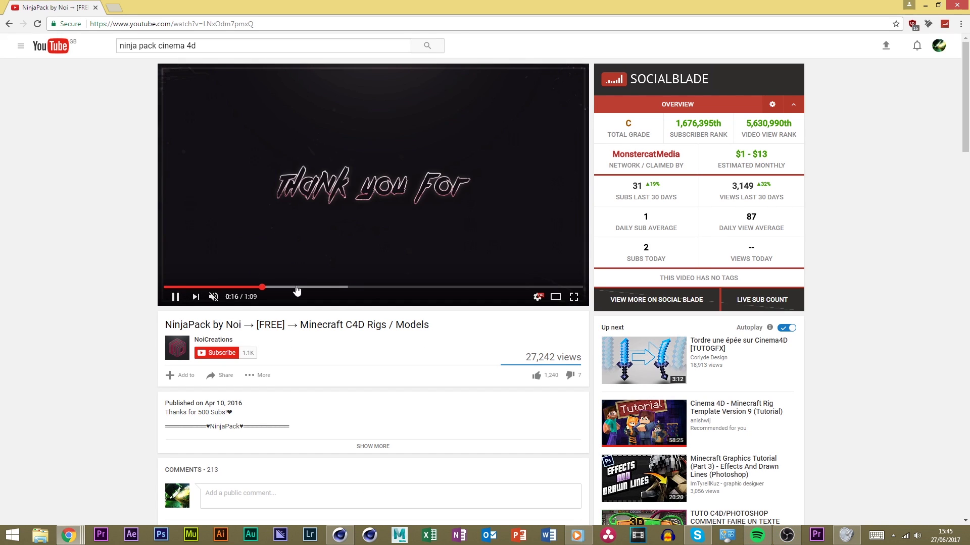
left_click(316, 287)
left_click(359, 288)
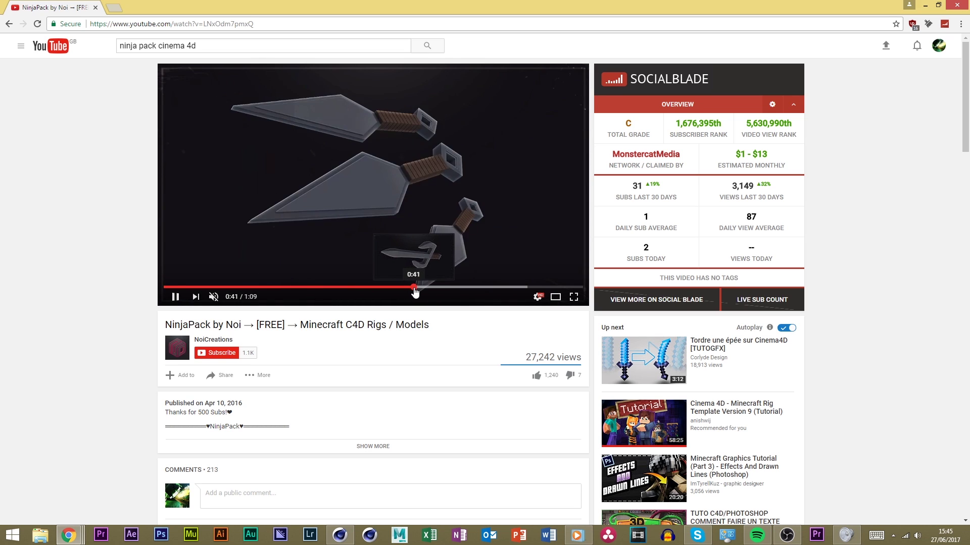
left_click(448, 288)
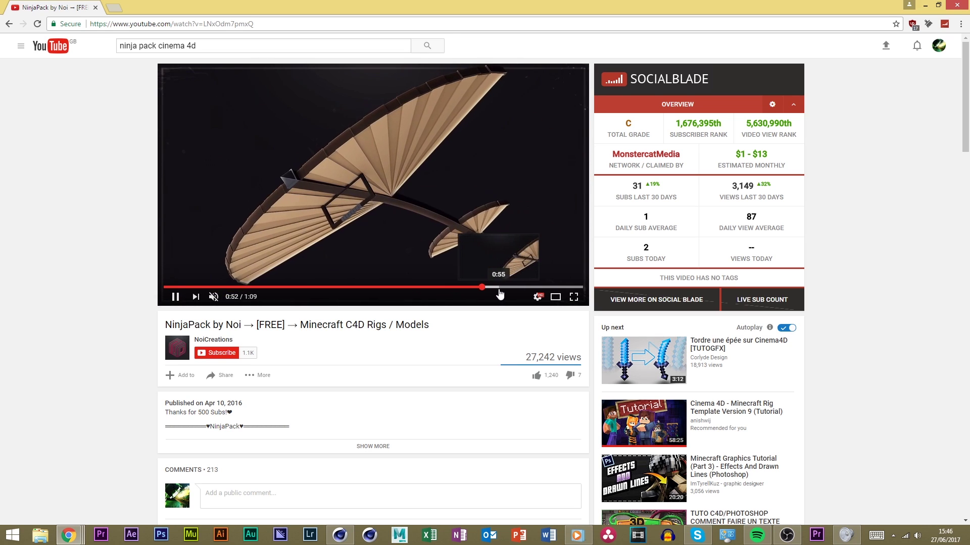
left_click(424, 288)
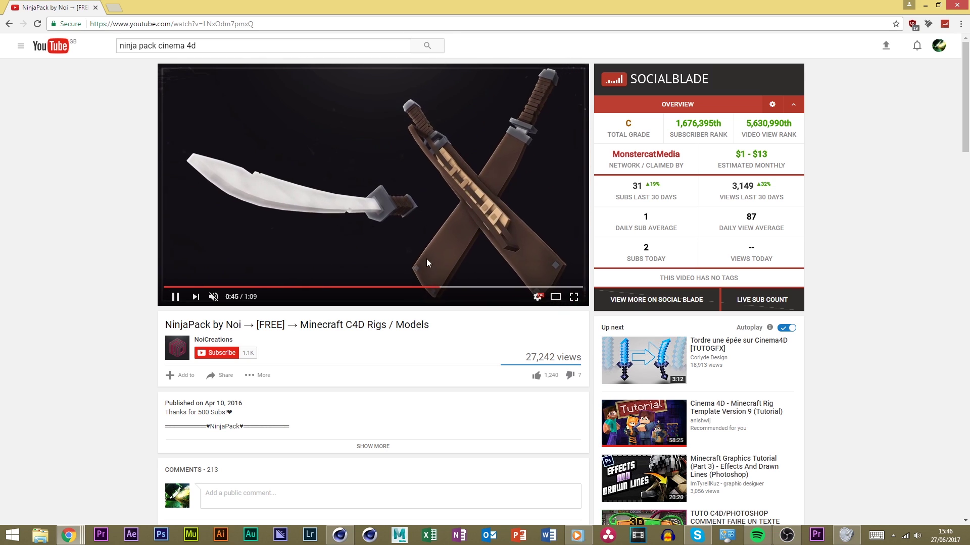
left_click(453, 274)
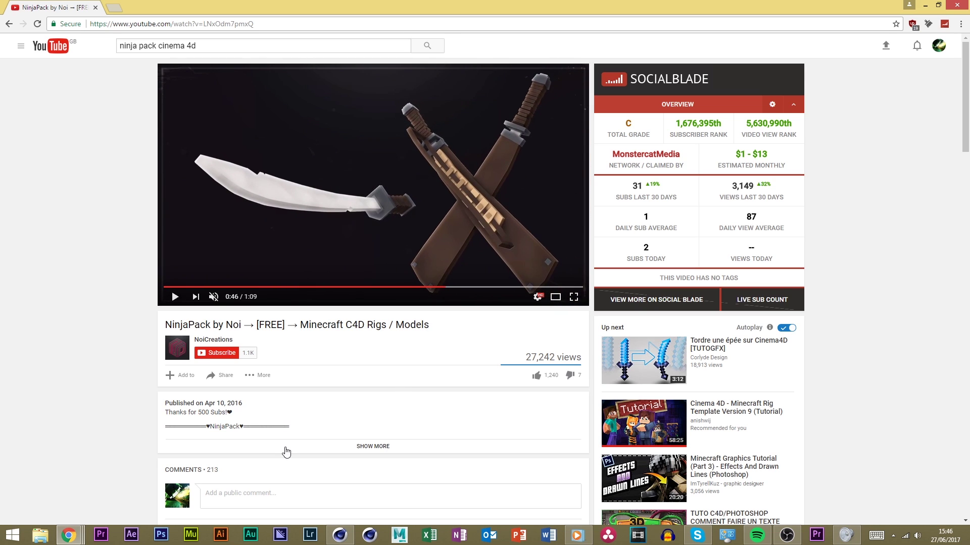
left_click(390, 287)
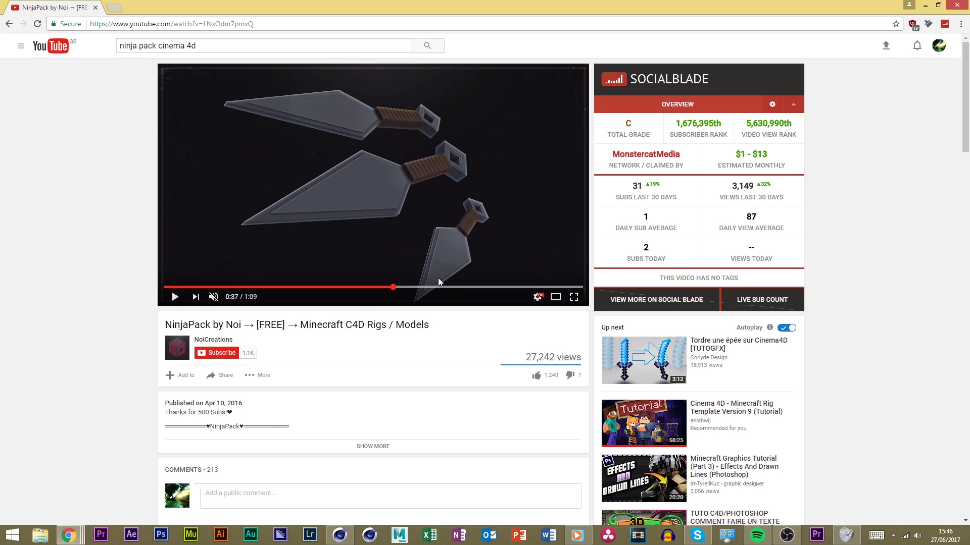
left_click(447, 209)
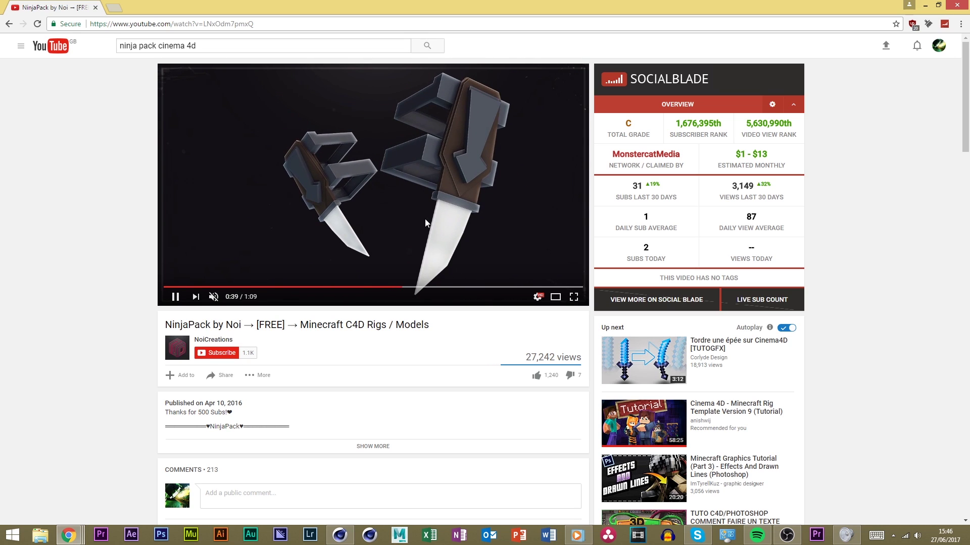
left_click(345, 287)
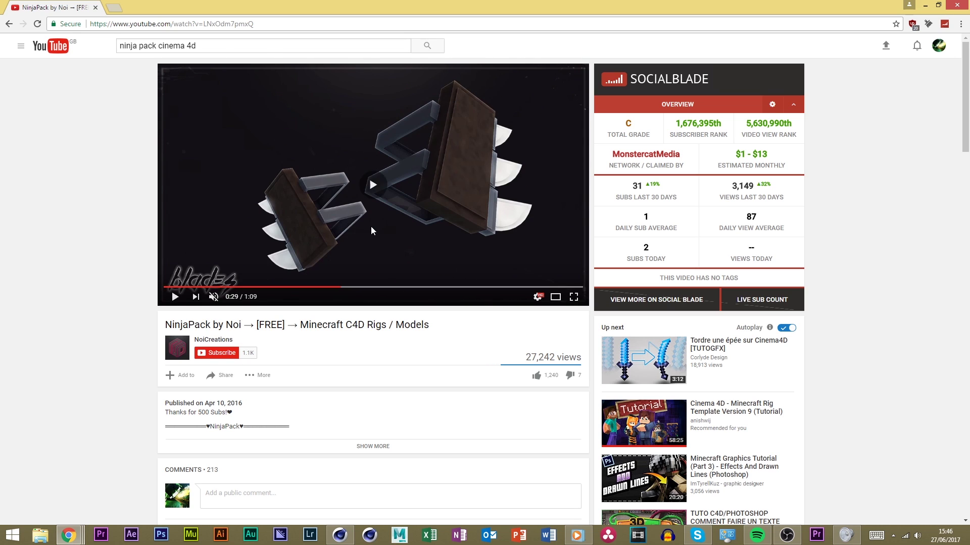
left_click(371, 226)
left_click(366, 250)
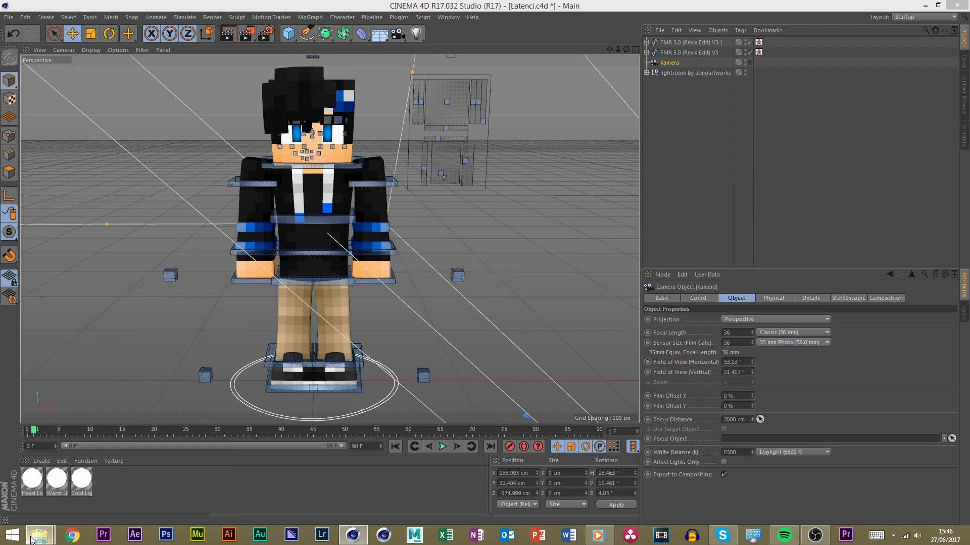
Load ninja-pack_by noi.lib4d from the Zuha Banner Pack folder into Cinema 4D and show the Content Browser at full size
mouse_move(40, 534)
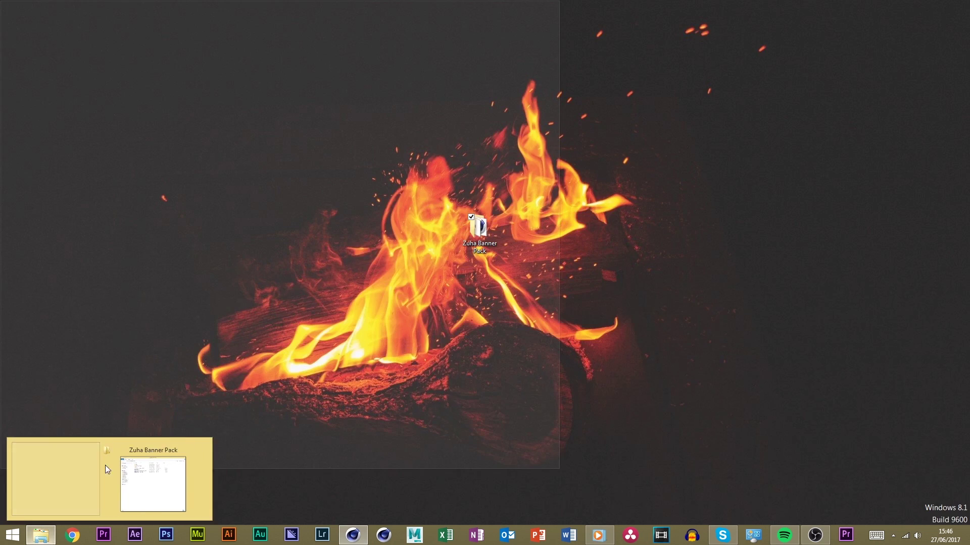
left_click(105, 466)
double_click(152, 78)
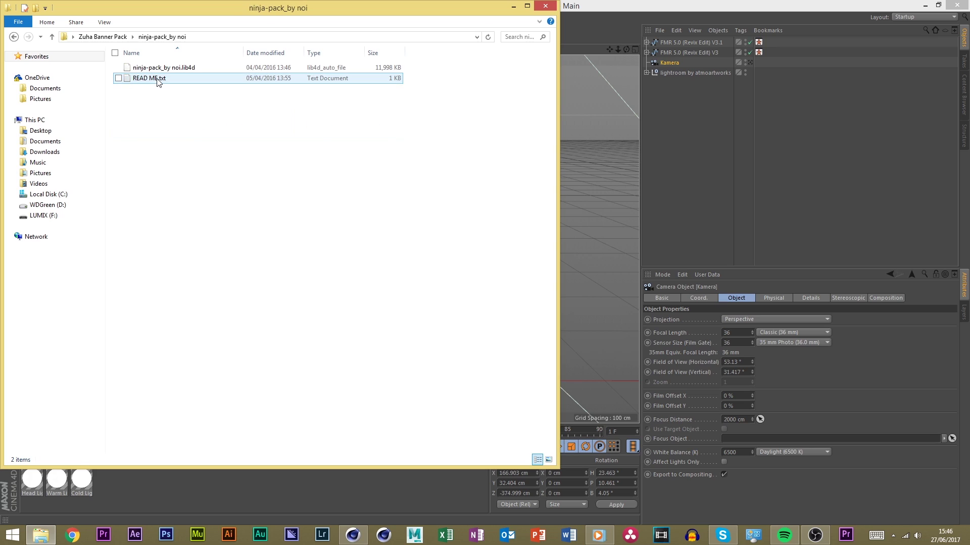
left_click_drag(162, 68, 600, 149)
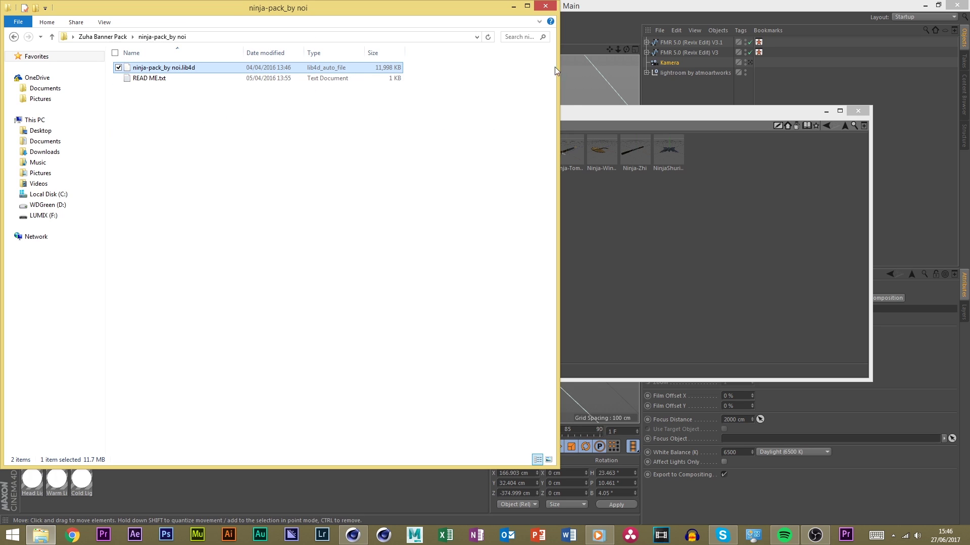
left_click(514, 6)
double_click(469, 113)
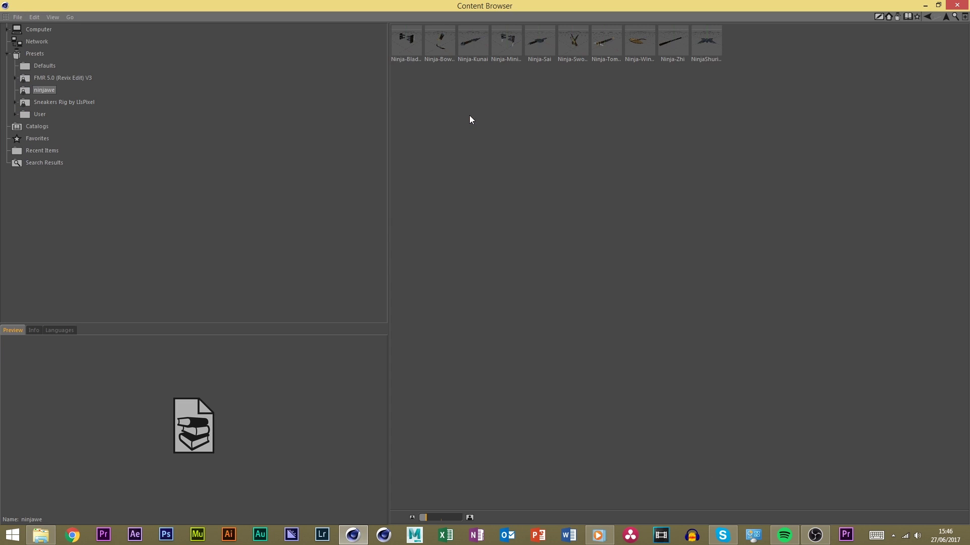
Preview several weapon models in the ninjawe library, including Ninja-Kunai and Ninja-Tomahawk
left_click(408, 39)
left_click(439, 44)
left_click(475, 50)
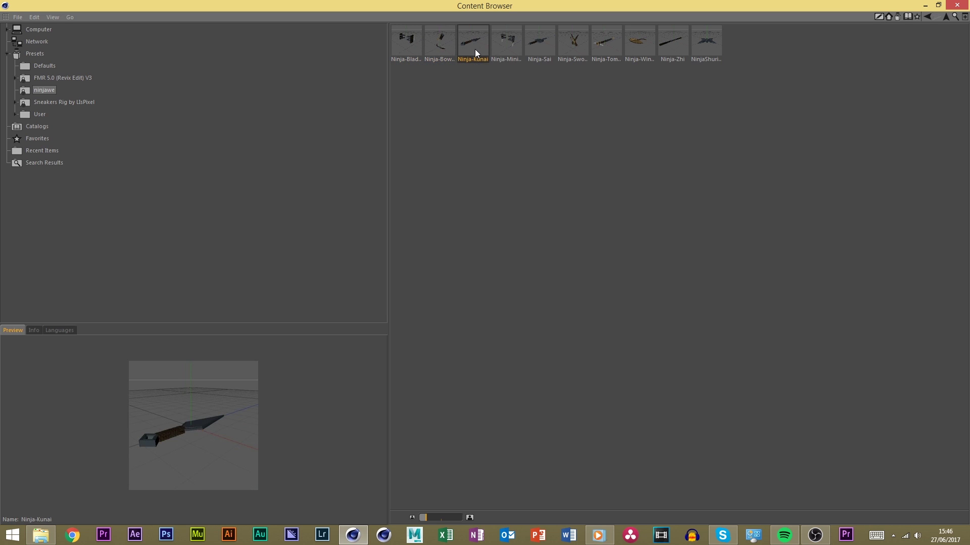
left_click(533, 53)
left_click(604, 47)
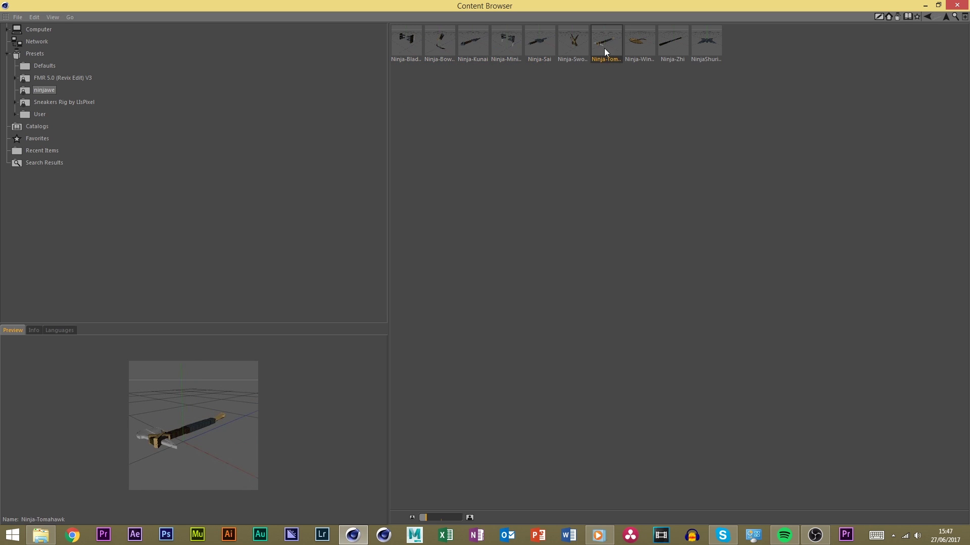
left_click(644, 47)
Add the Ninja-Bowset model to the Latenci scene, close the Content Browser, and clear the selection
left_click(430, 40)
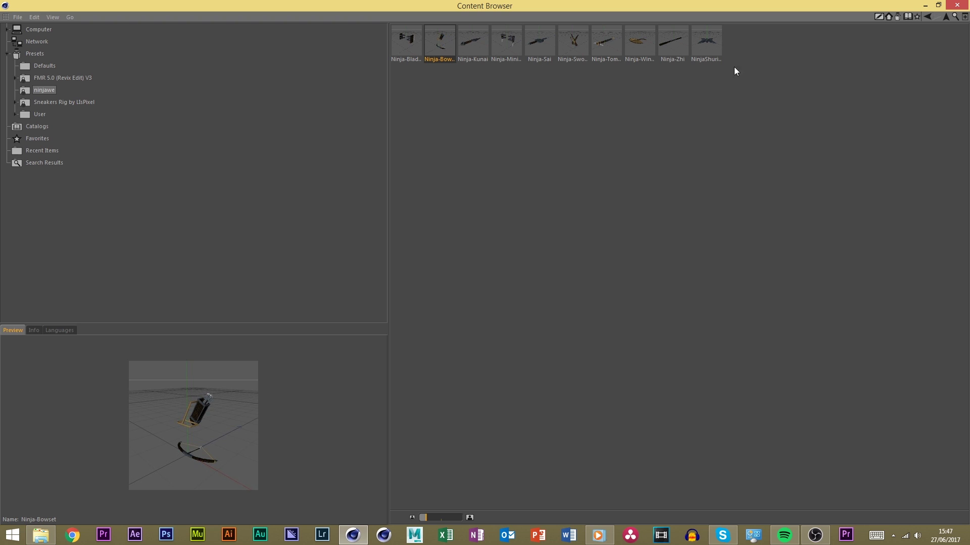
left_click(952, 5)
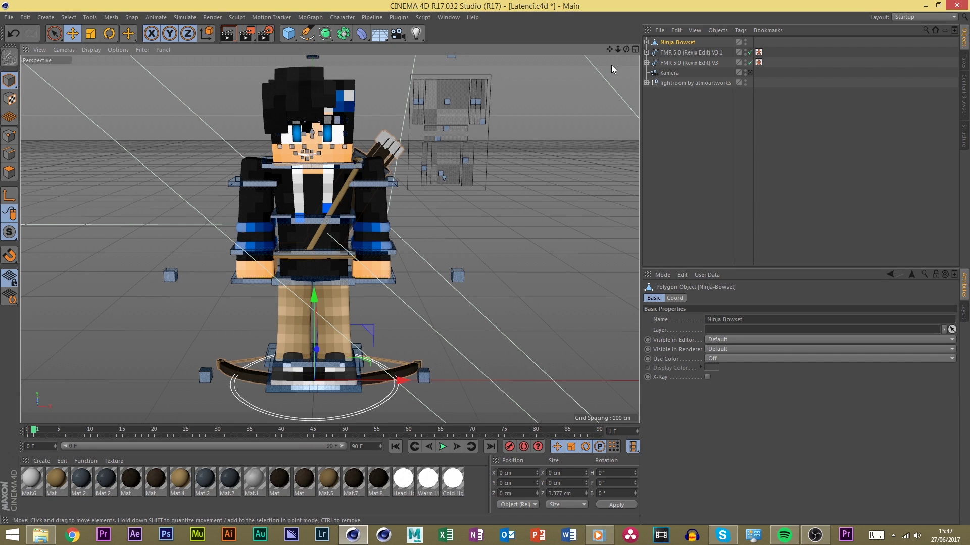
left_click(568, 132)
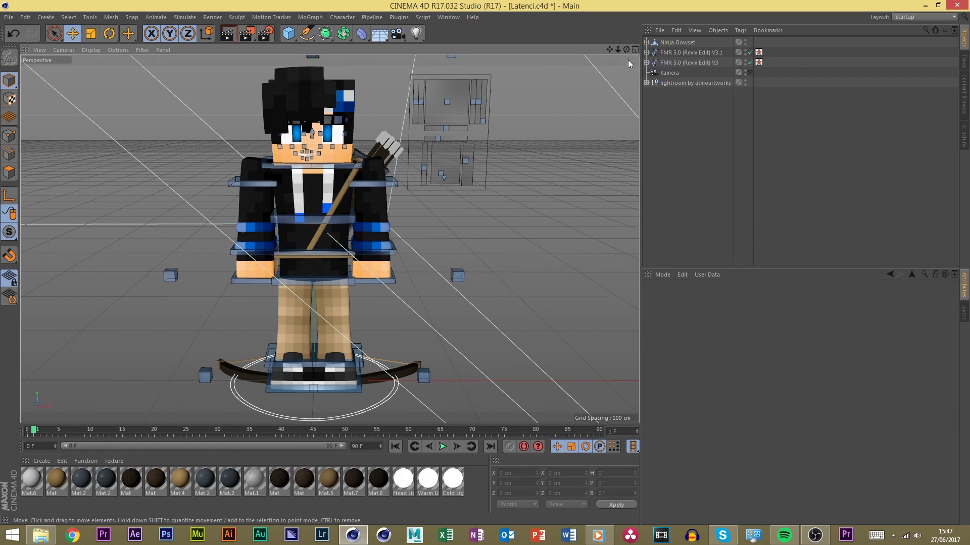
Check how the bow and quiver sit against the character's hip and upper body, and select Ninja-Bowset
left_click_drag(283, 237, 323, 239, "alt")
left_click(287, 254)
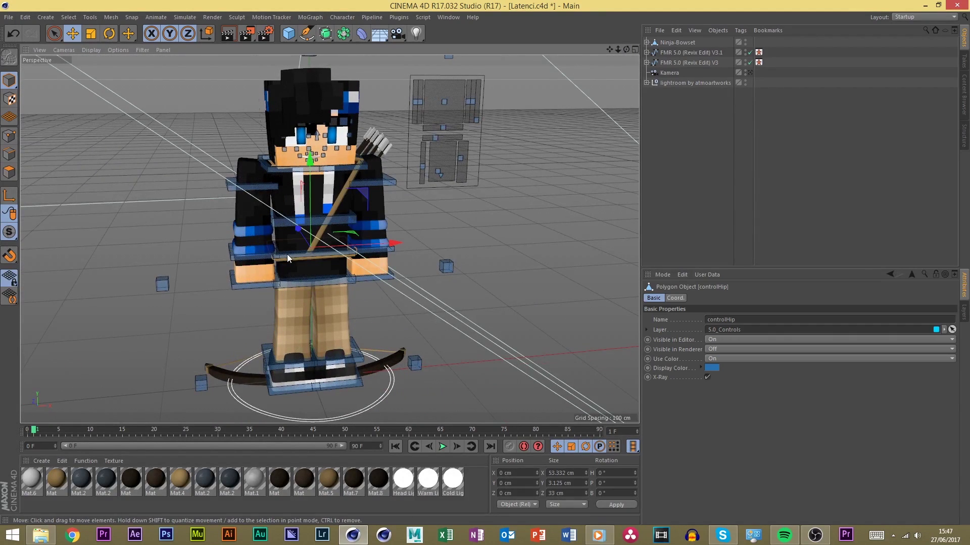
left_click(346, 184)
left_click(670, 43)
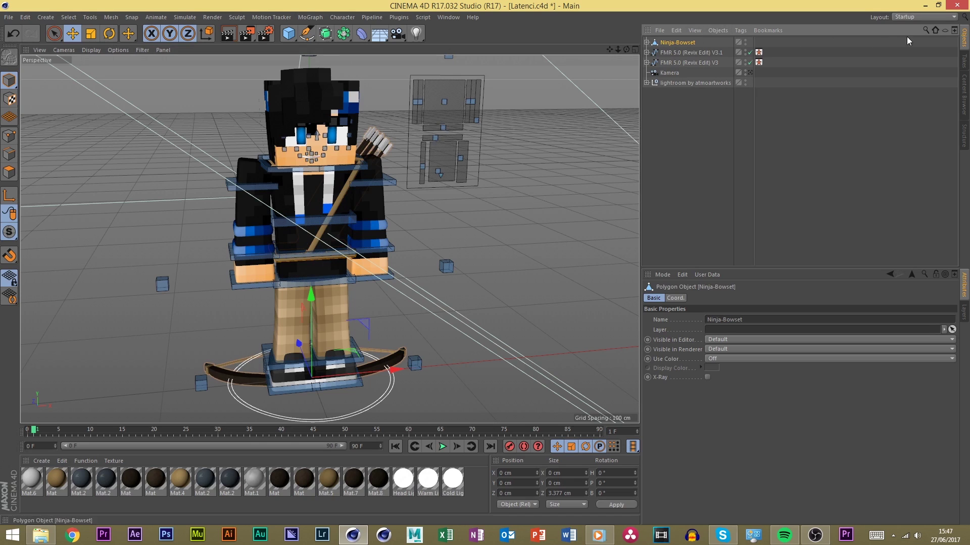
left_click(932, 30)
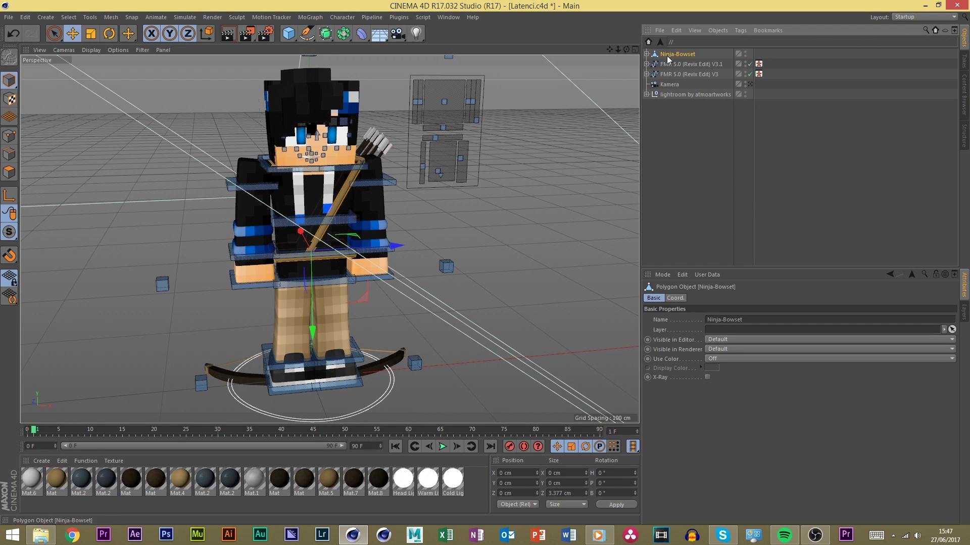
Expand the original FMR 5.0 (Revix Edit) V3 rig's Bones group down to the Waist joint, collapsing its Mesh group
left_click(656, 75)
left_click(646, 75)
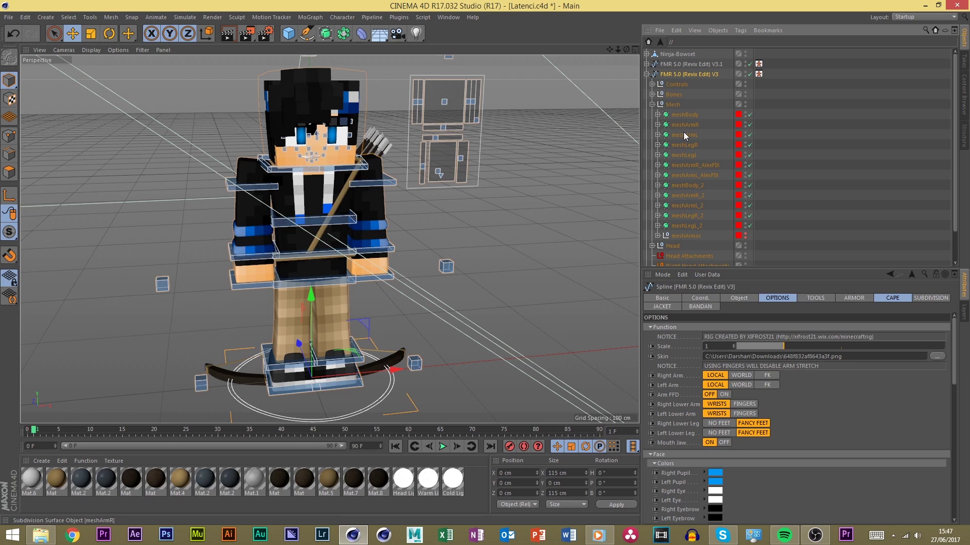
left_click(686, 115)
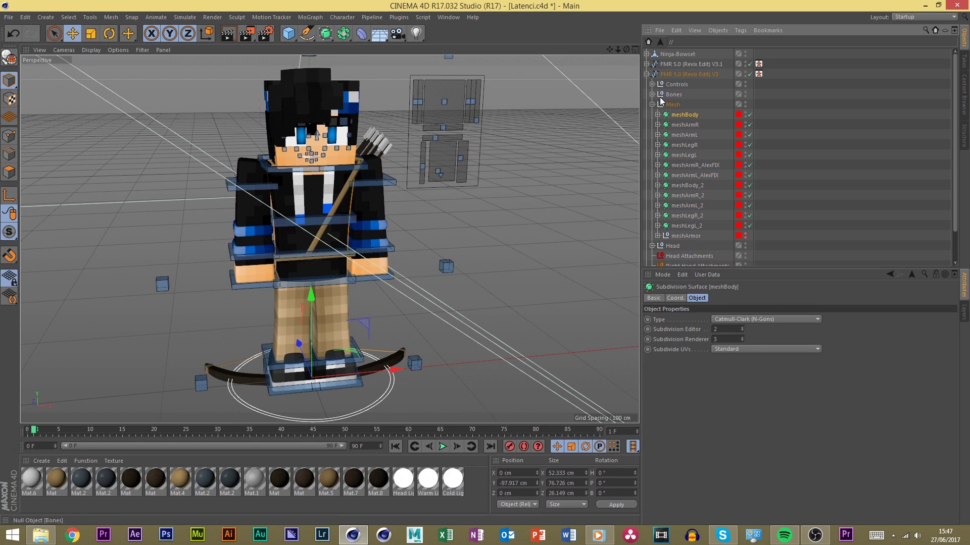
left_click(652, 94)
left_click(657, 105)
left_click(652, 125)
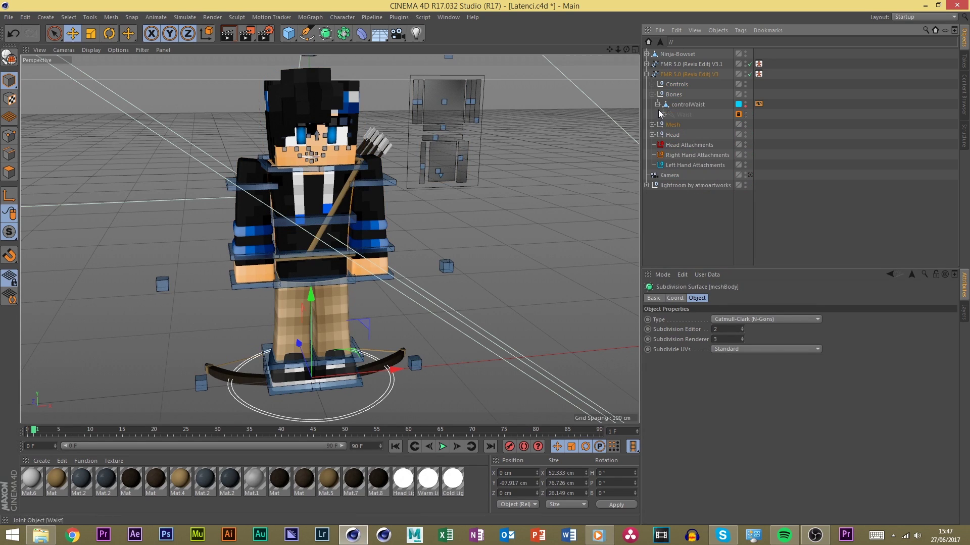
Unlock the layer holding the original rig's Waist joint and select that joint
left_click(962, 314)
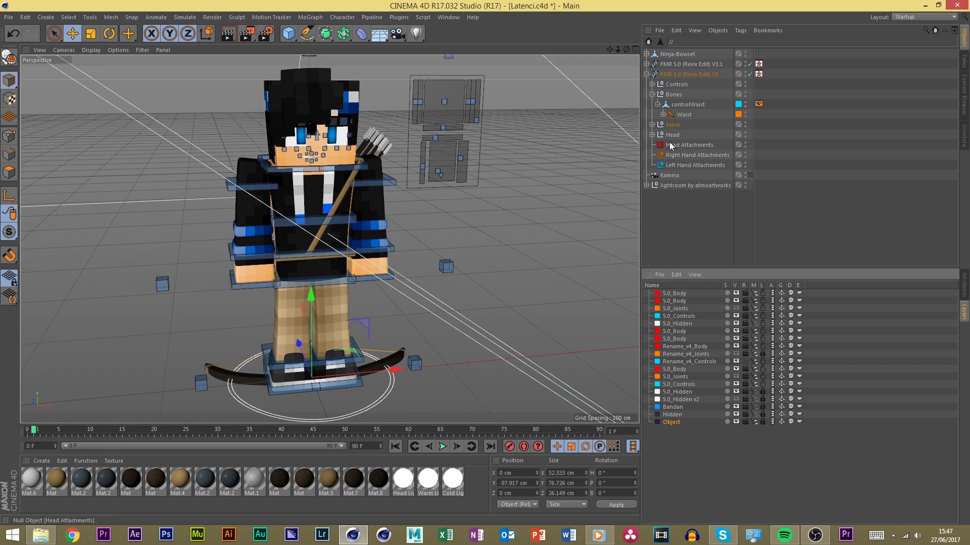
left_click(683, 116)
left_click(663, 114)
left_click(664, 114)
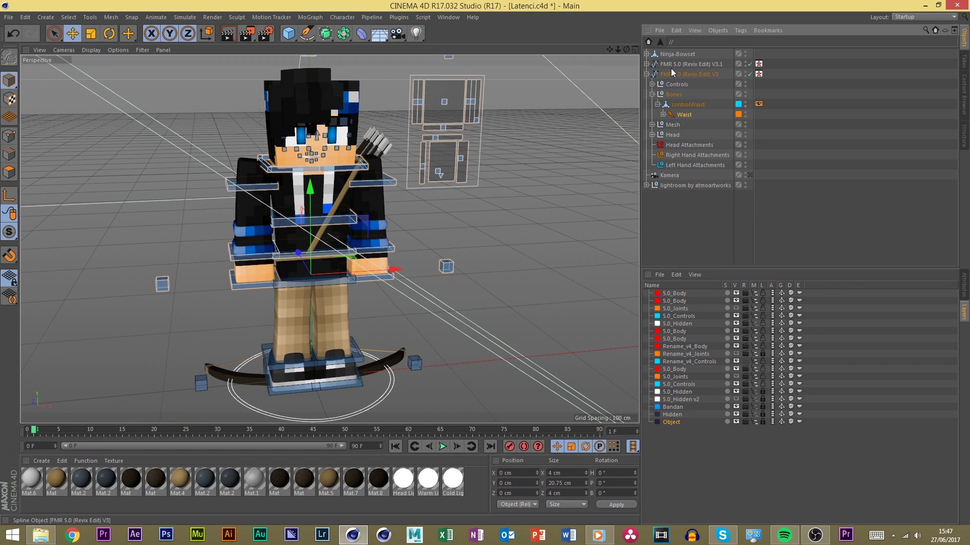
Take the Bag out of Ninja-Bowset and make it a child of the original rig's Waist joint
left_click_drag(677, 54, 692, 115)
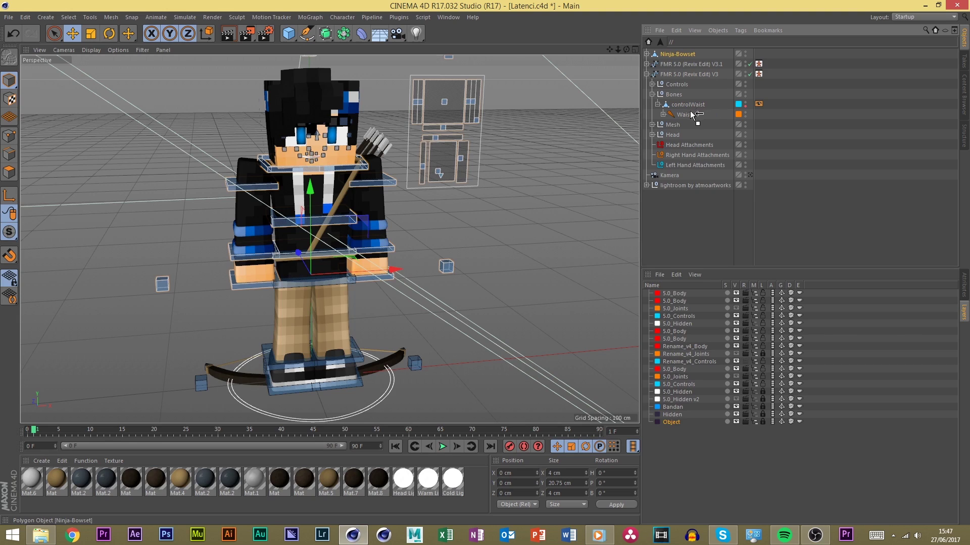
left_click(648, 54)
left_click(668, 76)
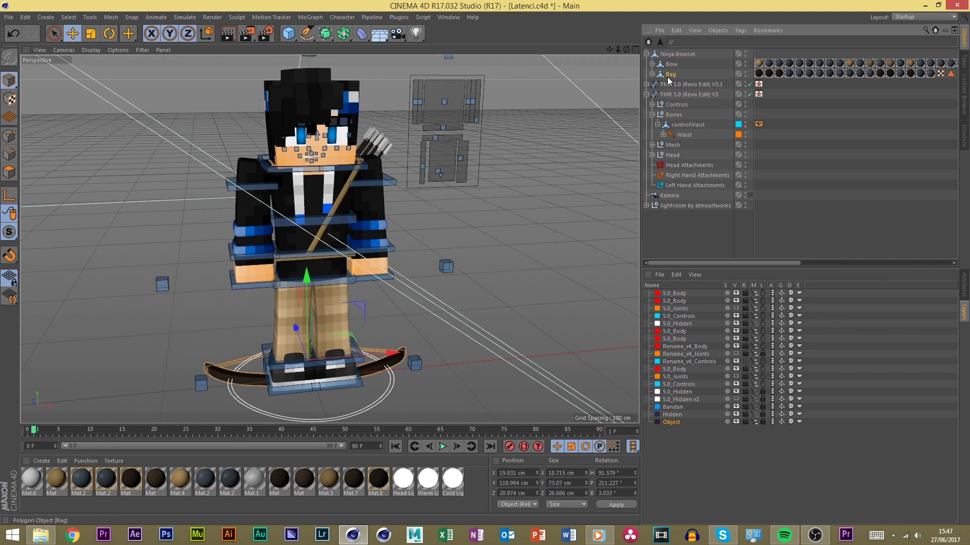
left_click_drag(668, 77, 686, 137)
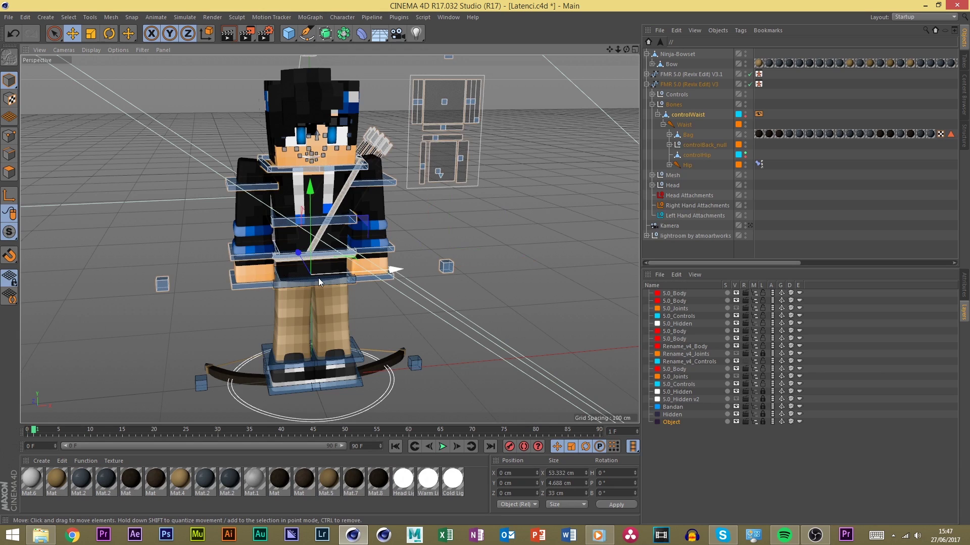
Try rotating controlWaist to test whether the Bag follows the character's upper body
key("r")
left_click_drag(306, 282, 360, 281, "ctrl")
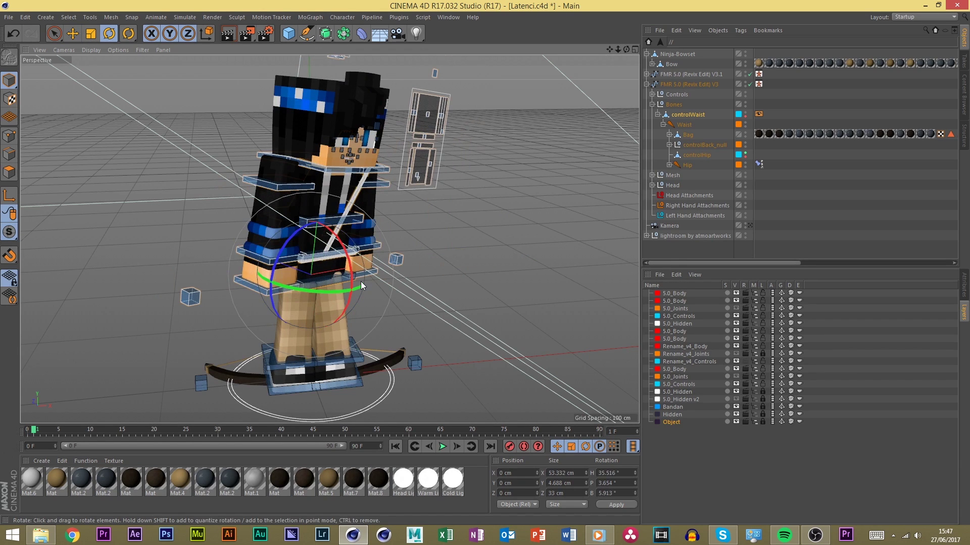
left_click(447, 266)
Check the strap against the torso and move the Bag out of the rig to the top level of the object hierarchy
scroll(326, 238, "up", 10)
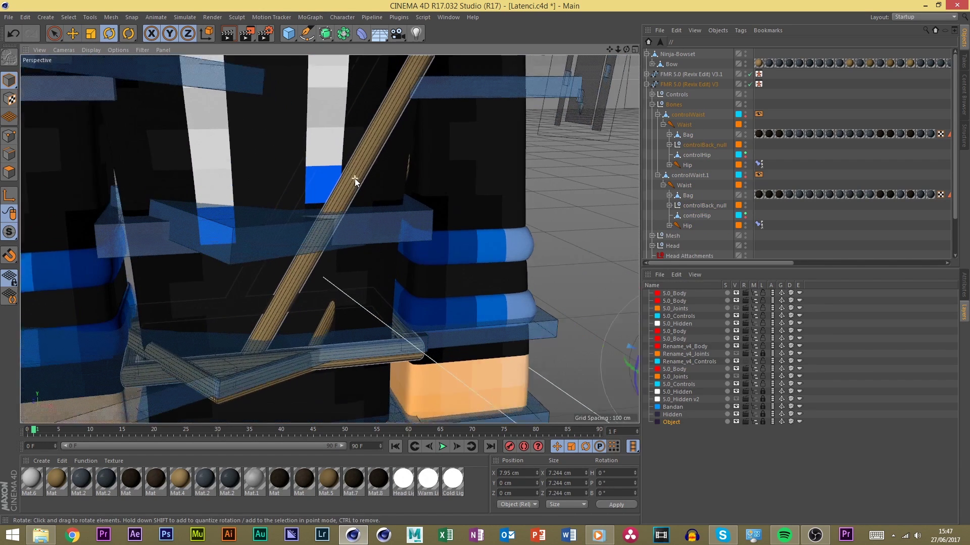
left_click(727, 137)
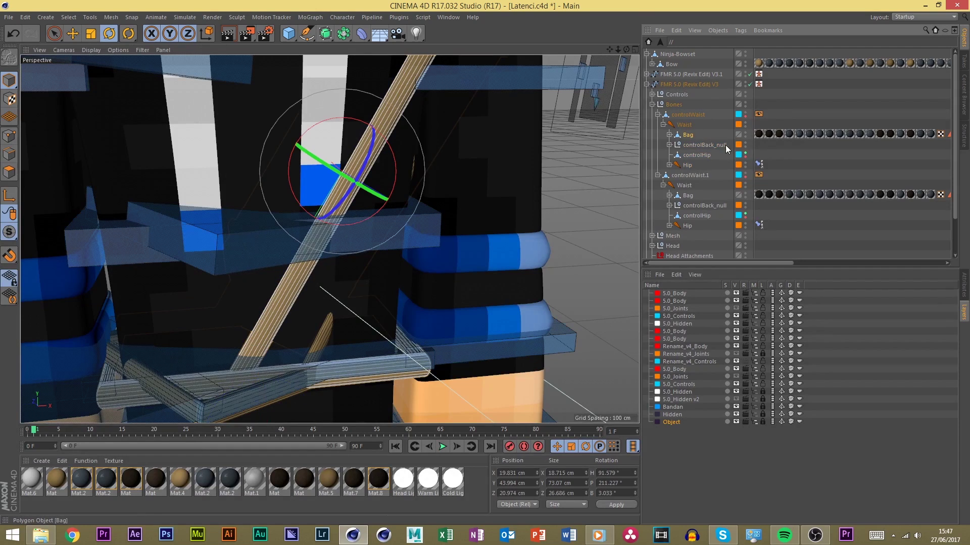
left_click_drag(700, 118, 696, 115)
left_click(657, 115)
left_click(417, 233)
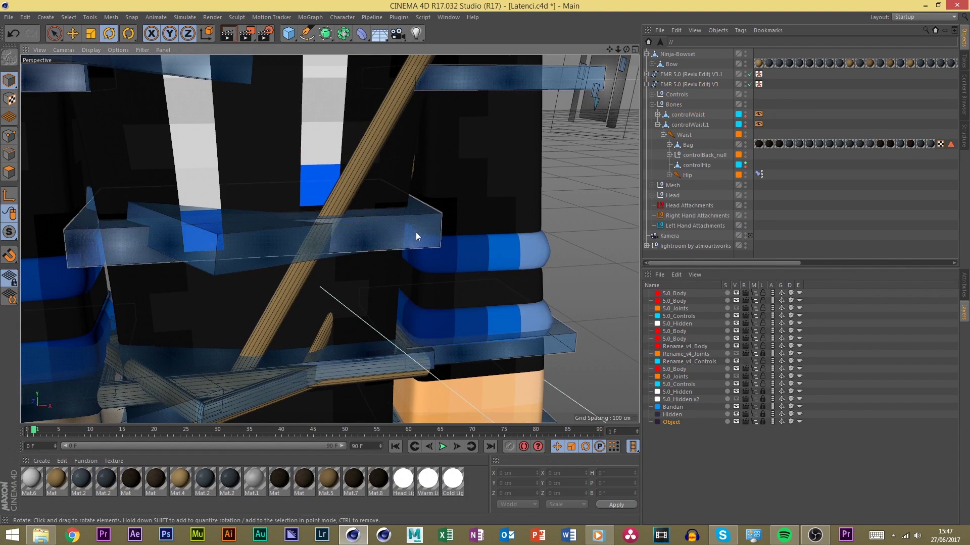
left_click_drag(687, 146, 699, 124)
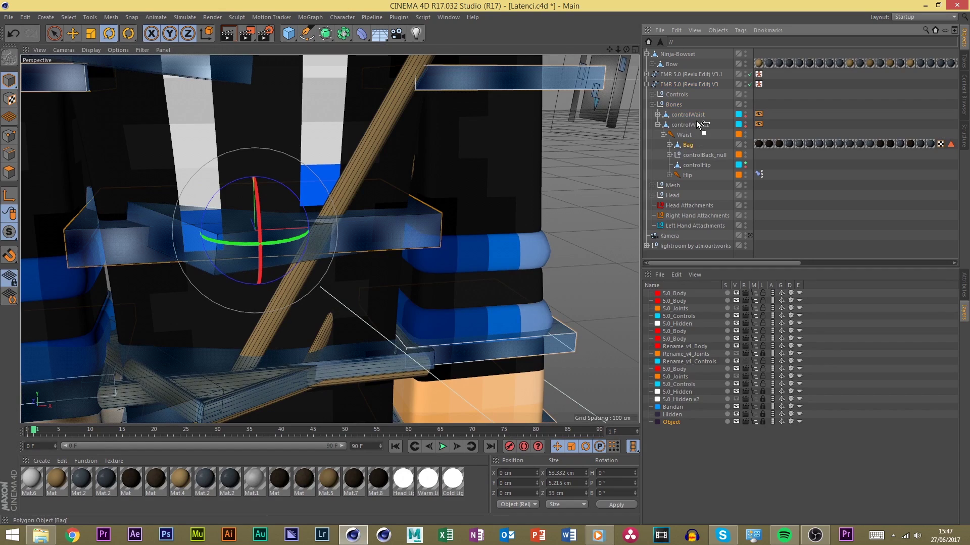
left_click_drag(690, 54, 688, 53)
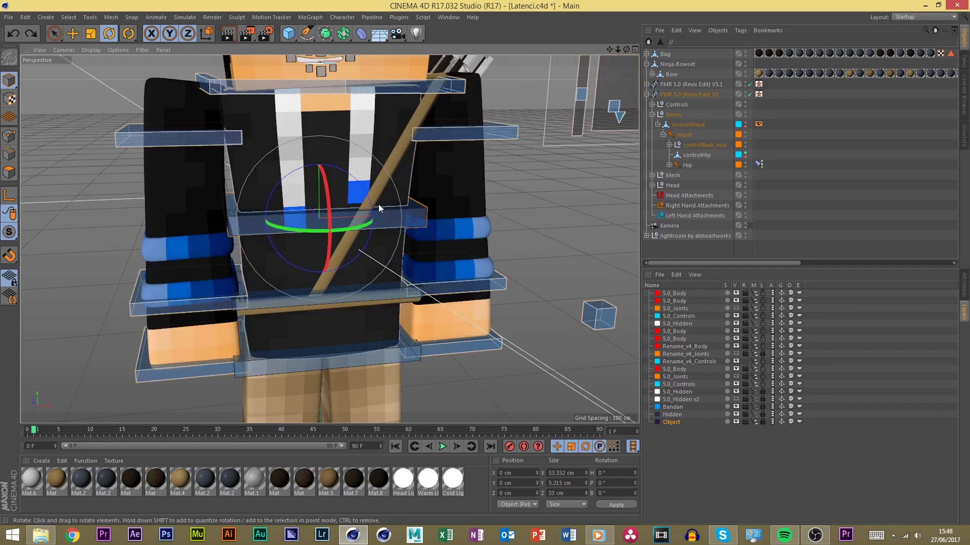
Try rotating the character's torso with the back control, undo the rotation, and check the strap around the chest
mouse_move(377, 204)
left_mouse_down()
mouse_move(308, 233)
mouse_move(365, 232)
mouse_move(382, 196)
left_mouse_up()
key("ctrl+z")
scroll(362, 205, "down", 5)
scroll(381, 196, "up", 5)
scroll(338, 246, "down", 5)
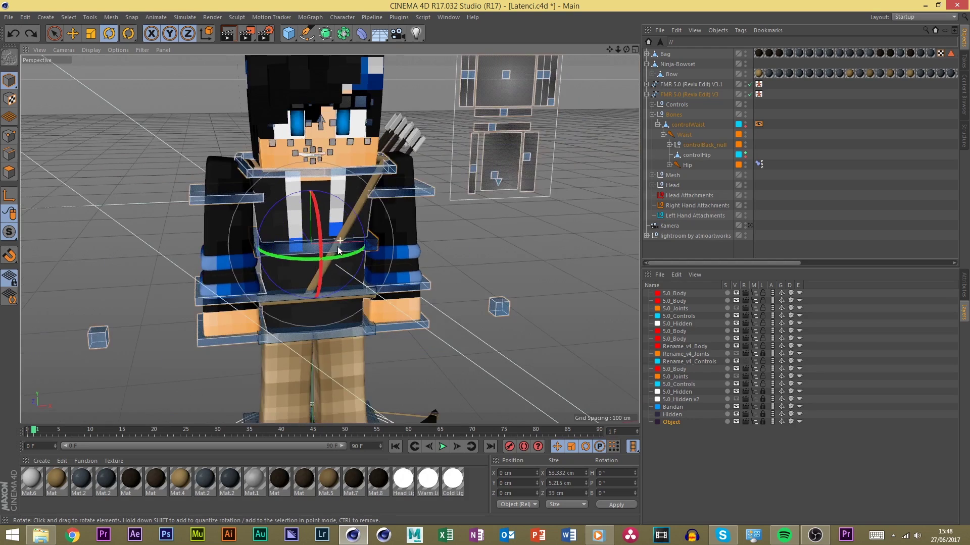
scroll(255, 311, "up", 5)
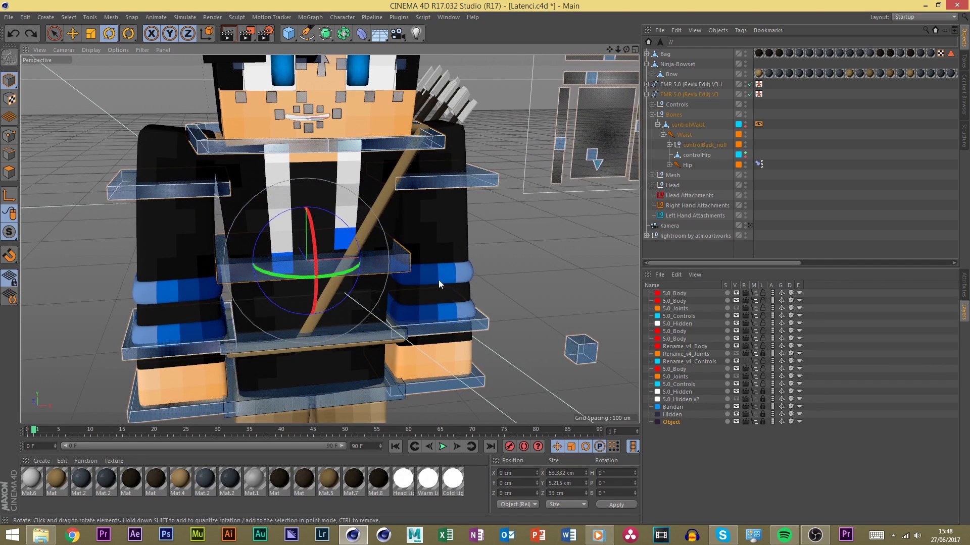
Put the Bag back under the Waist joint, test it by rotating the back control, and undo the rotation
left_click(664, 54)
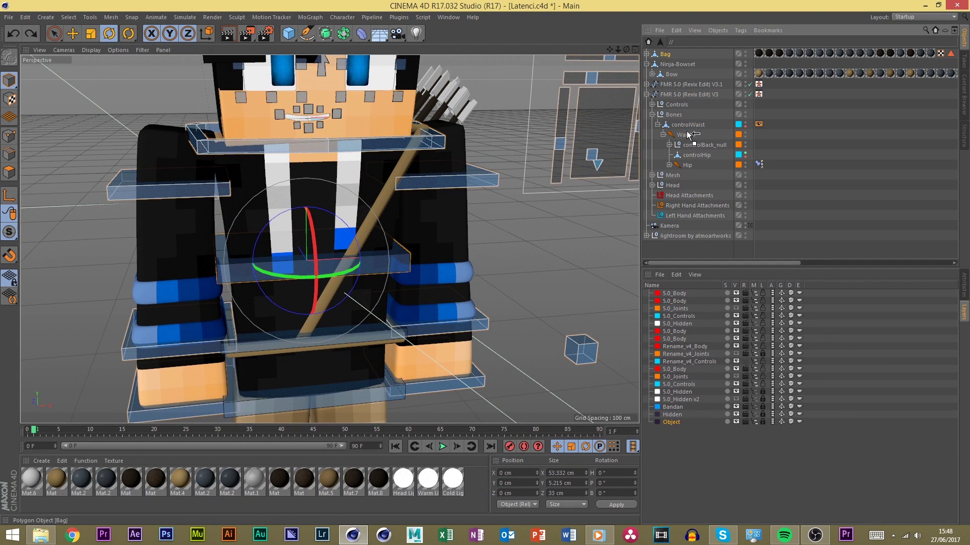
left_click_drag(687, 137, 686, 137)
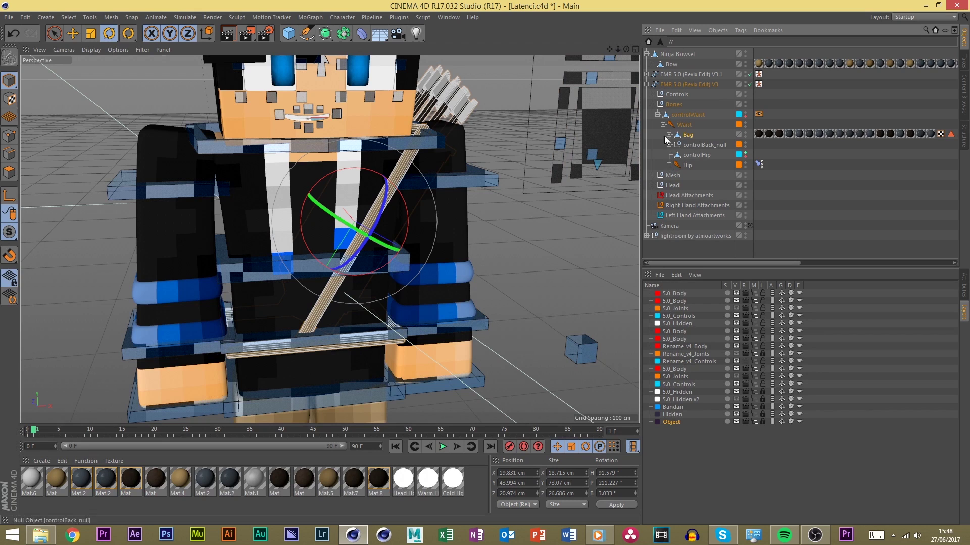
left_click(658, 114)
left_click(652, 104)
left_click(404, 251)
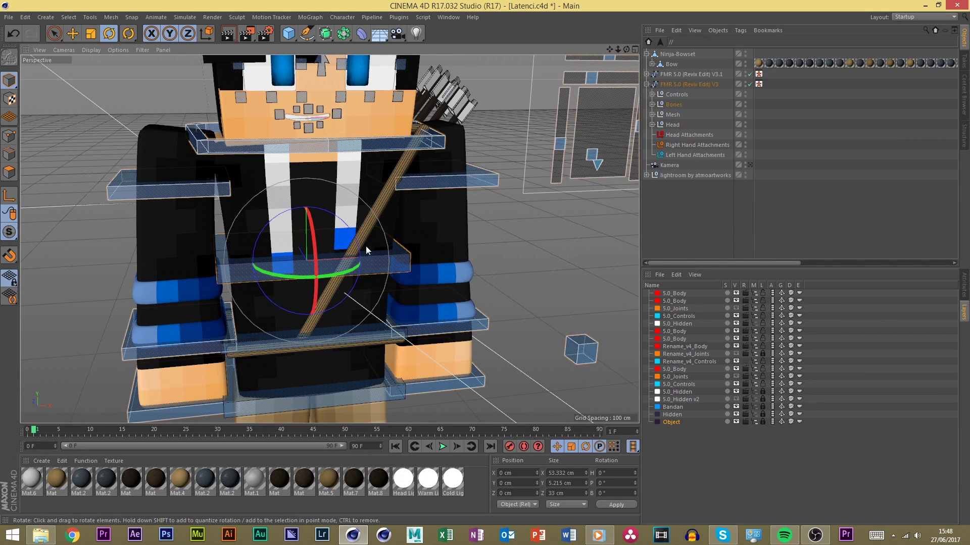
left_click_drag(366, 246, 443, 214)
key("ctrl+z")
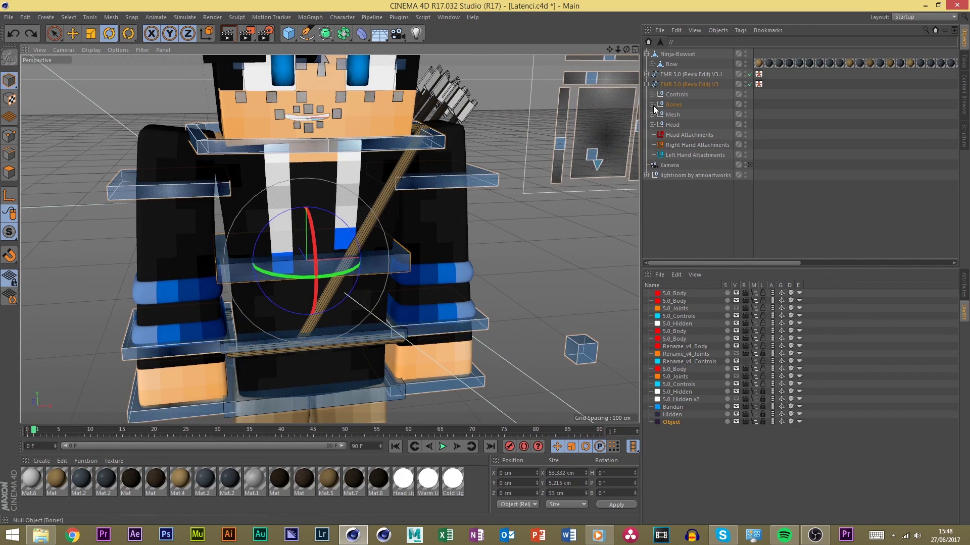
Move the Bag from the Waist joint into the Back joint under controlBack, and check it with the torso control
left_click(652, 105)
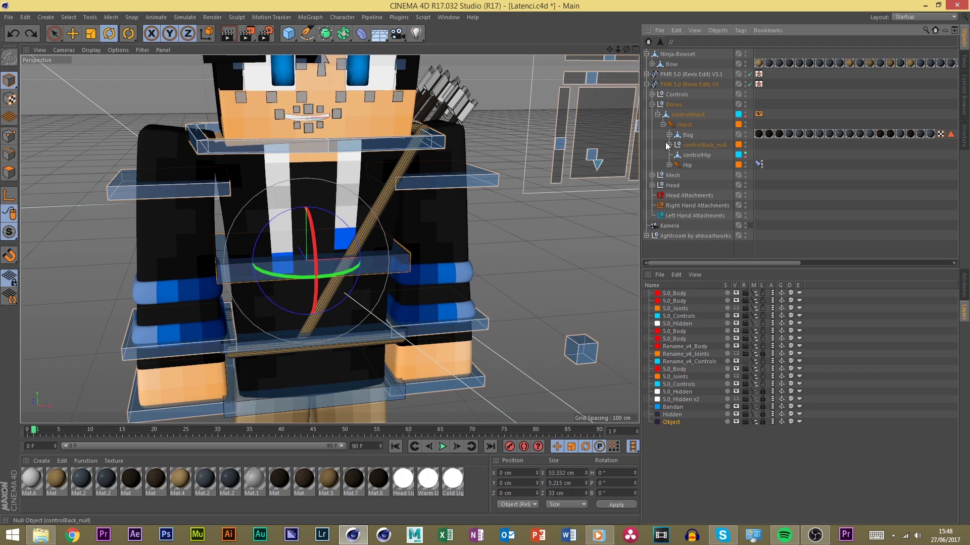
left_click(667, 145)
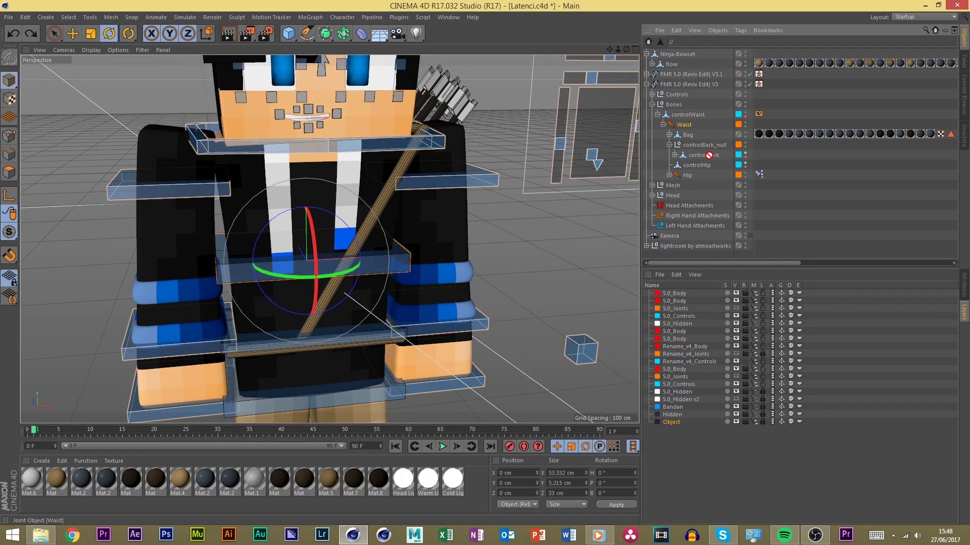
left_click(682, 136)
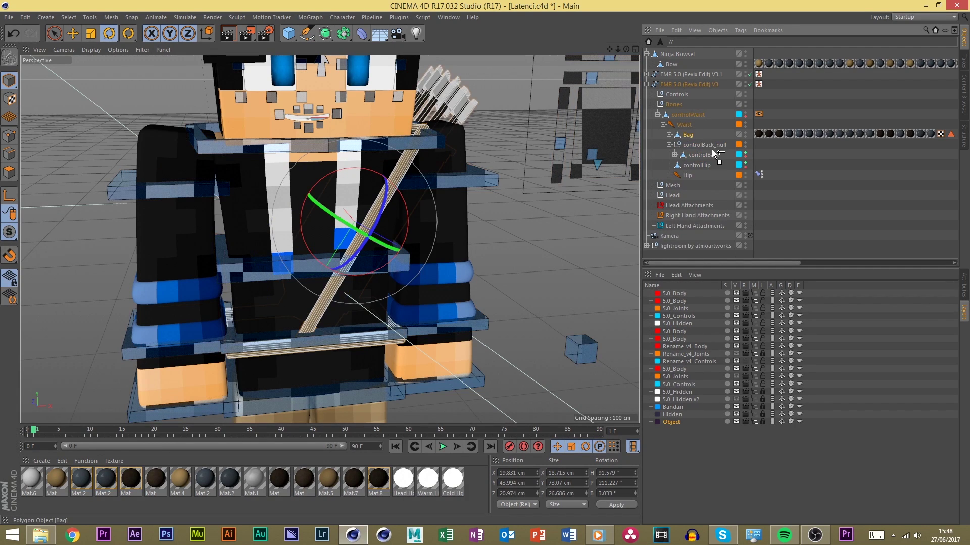
left_click_drag(708, 155, 705, 170)
left_click(680, 165)
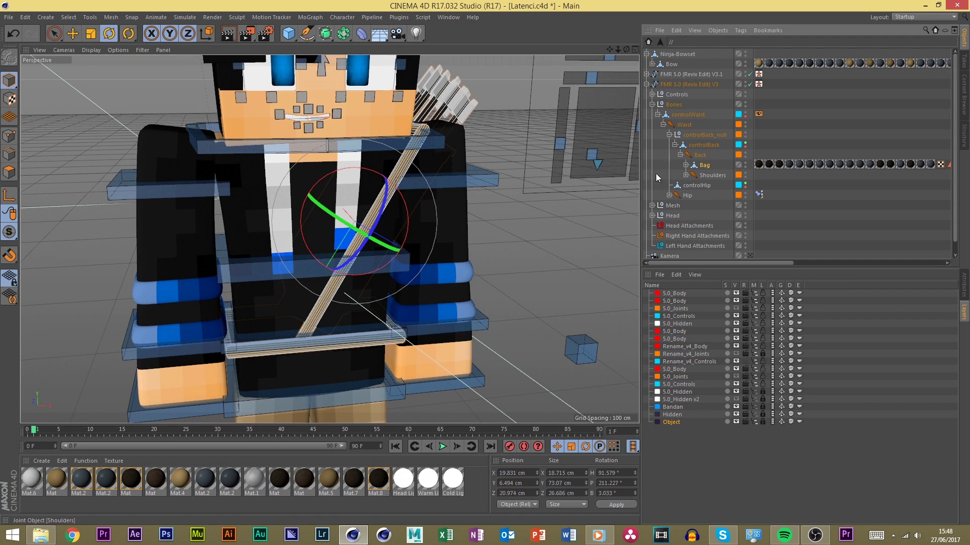
left_click(273, 262)
left_click_drag(272, 258, 344, 263, "alt")
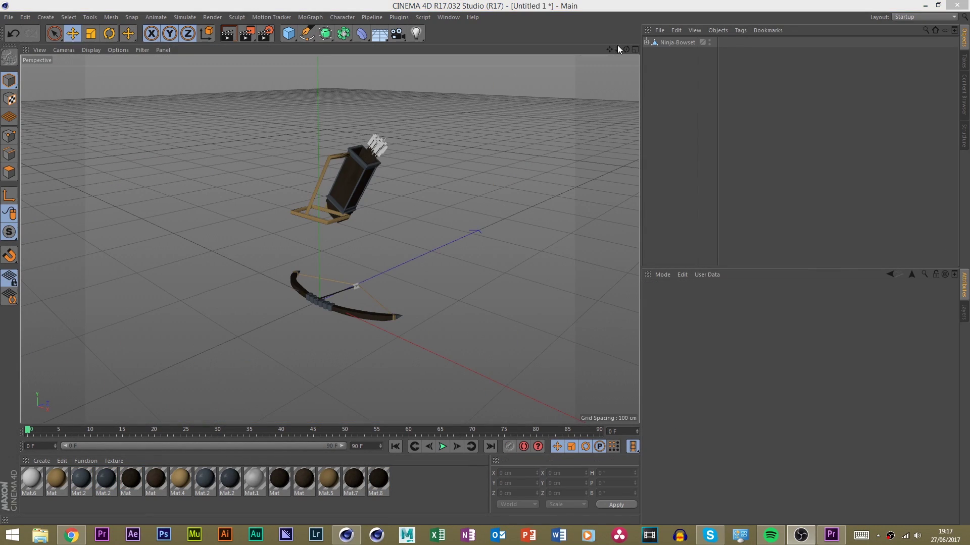
Expand the Ninja-Bowset hierarchy and select its Bag object
left_click_drag(329, 239, 290, 221, "alt")
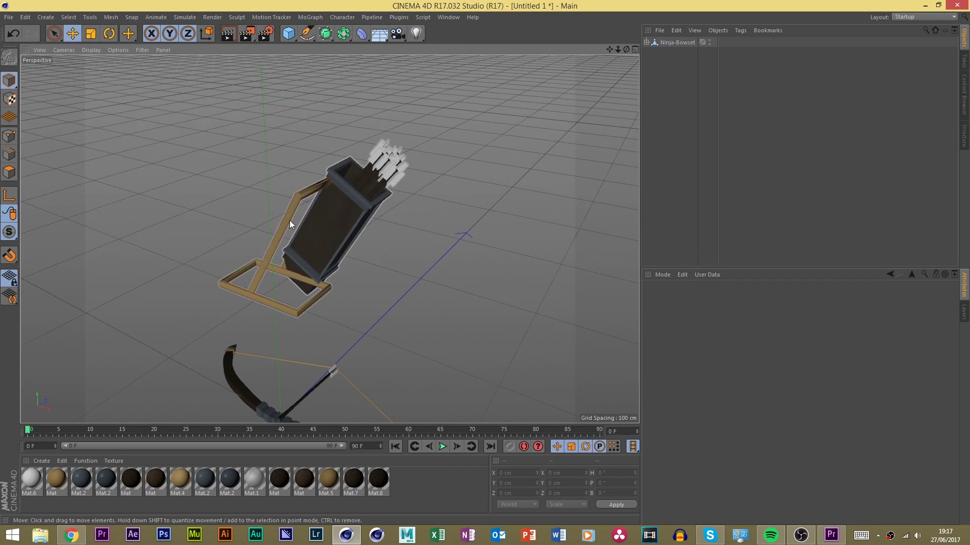
left_click(286, 283)
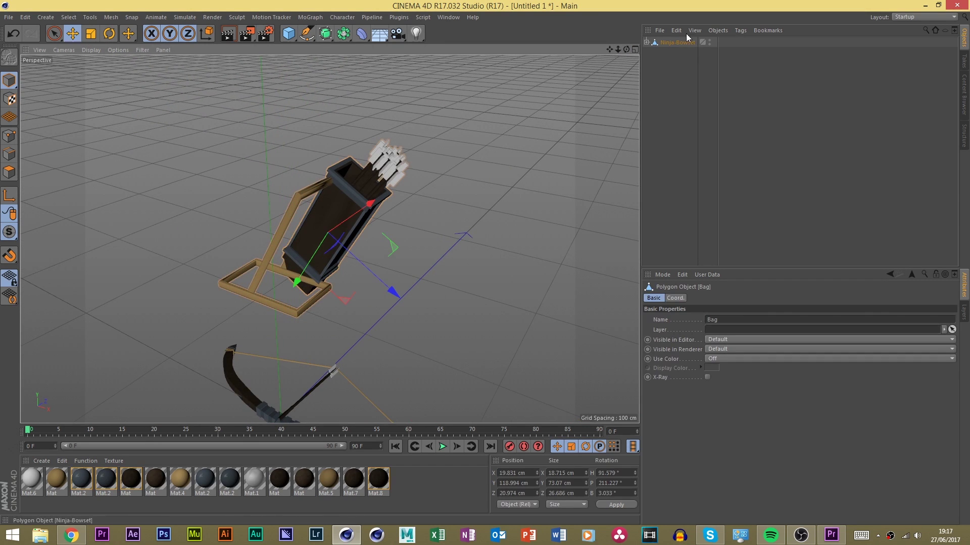
left_click(646, 43)
left_click(675, 53)
left_click(674, 62)
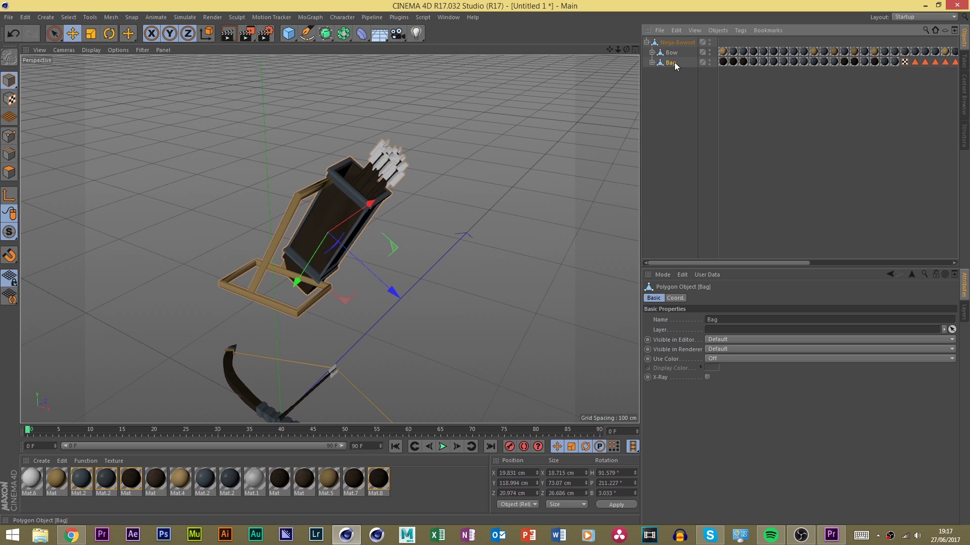
Force the Bag and the Bow visible in both the editor and the renderer
left_click(709, 61)
left_click(710, 61)
left_click(674, 79)
left_click_drag(623, 45, 626, 46)
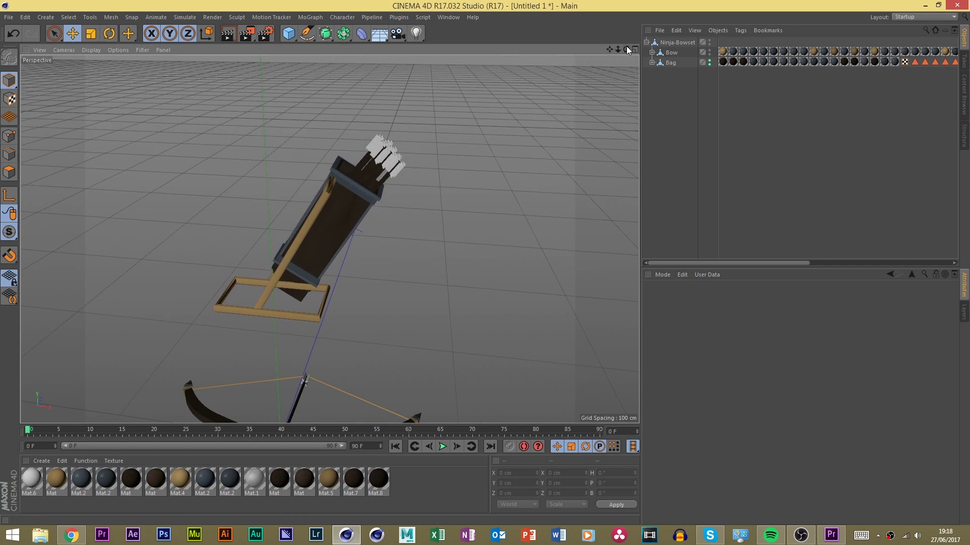
left_click(710, 51)
left_click(709, 52)
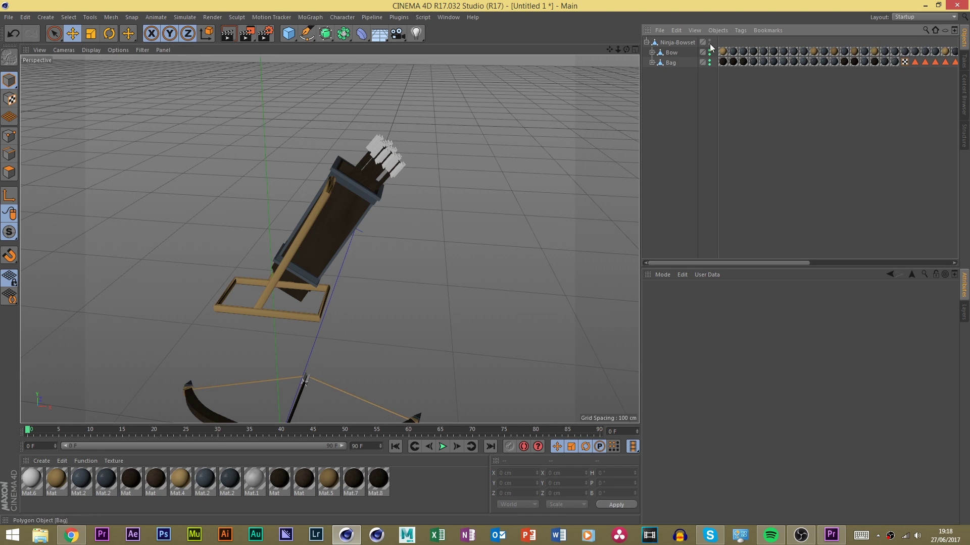
Collapse the Bones hierarchy of the FMR 5.0 (Revix Edit) V3 rig in the Latenci scene
left_click_drag(470, 181, 395, 289, "alt")
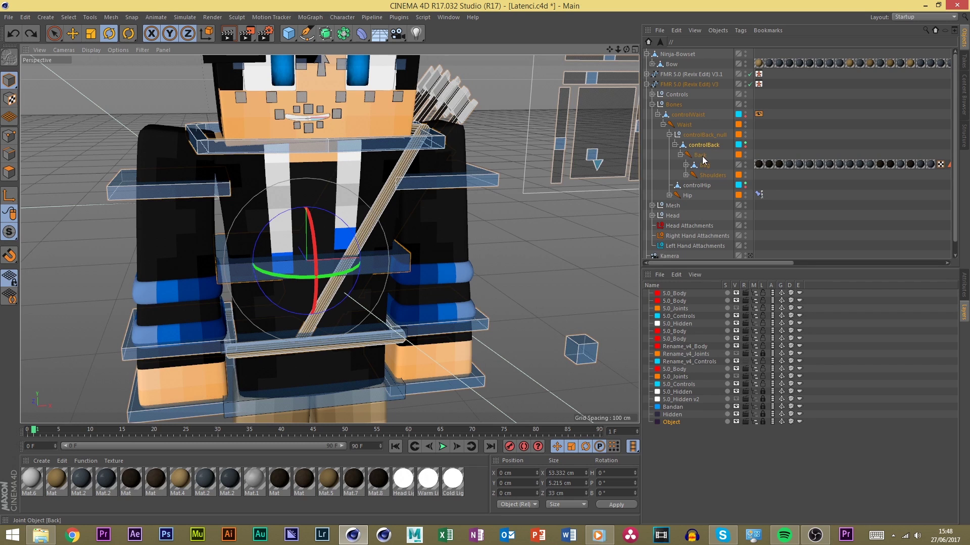
left_click(652, 104)
left_click(605, 139)
Rotate the Bow at the character's feet to a bank angle of 90° so it stands upright
scroll(485, 210, "down", 6)
scroll(422, 215, "up", 2)
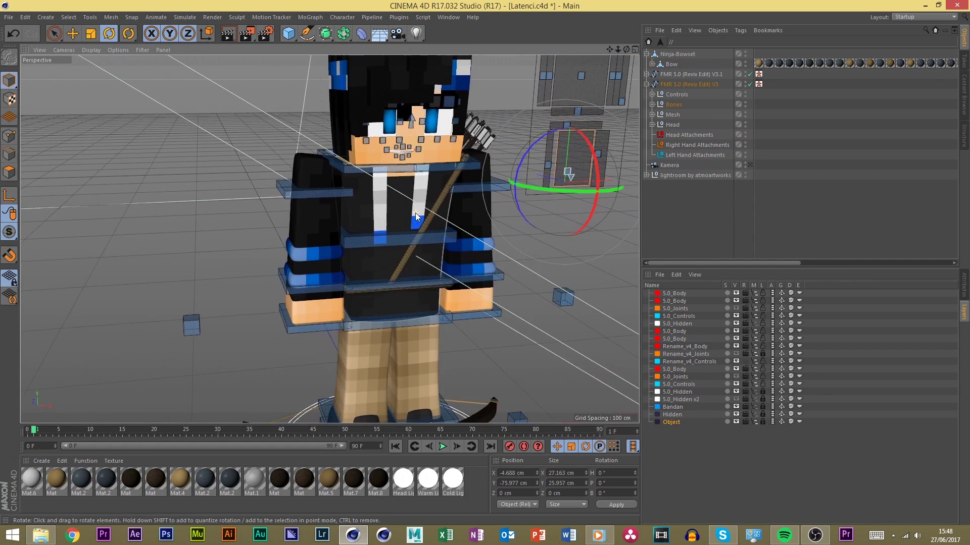
scroll(415, 216, "down", 4)
scroll(363, 269, "up", 2)
scroll(380, 267, "down", 2)
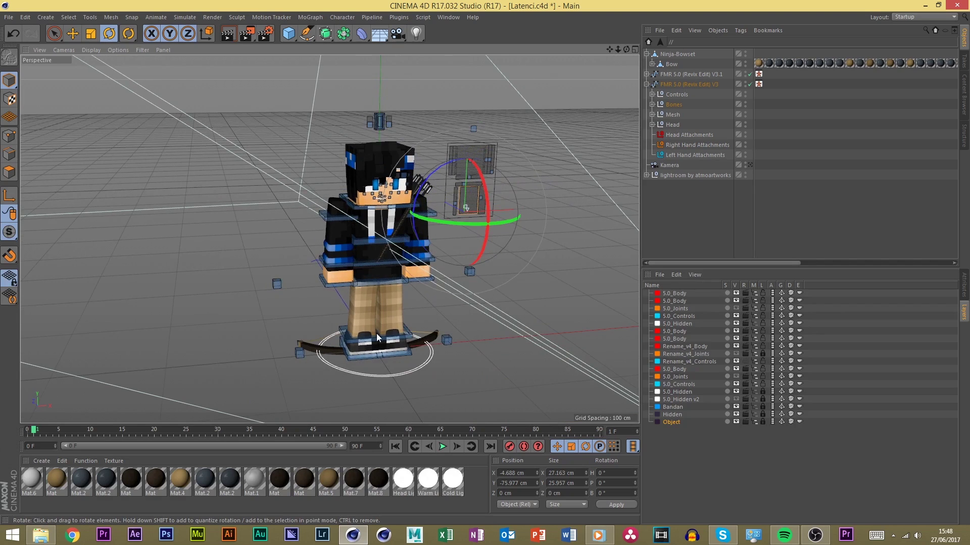
scroll(377, 333, "up", 2)
left_click(317, 355)
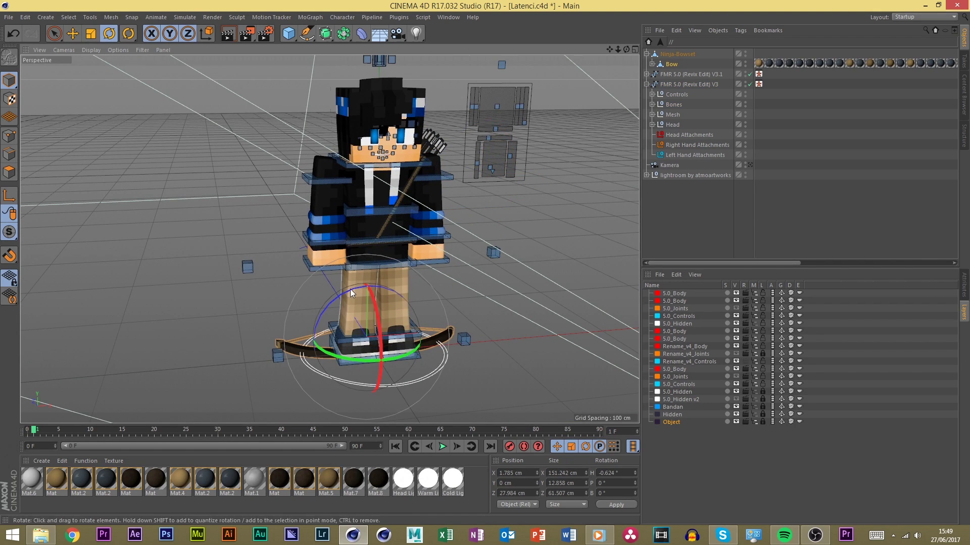
left_click_drag(350, 289, 476, 292)
Move the upright Bow sideways from the character's feet to clear space beside its left arm, then deselect it
key("e")
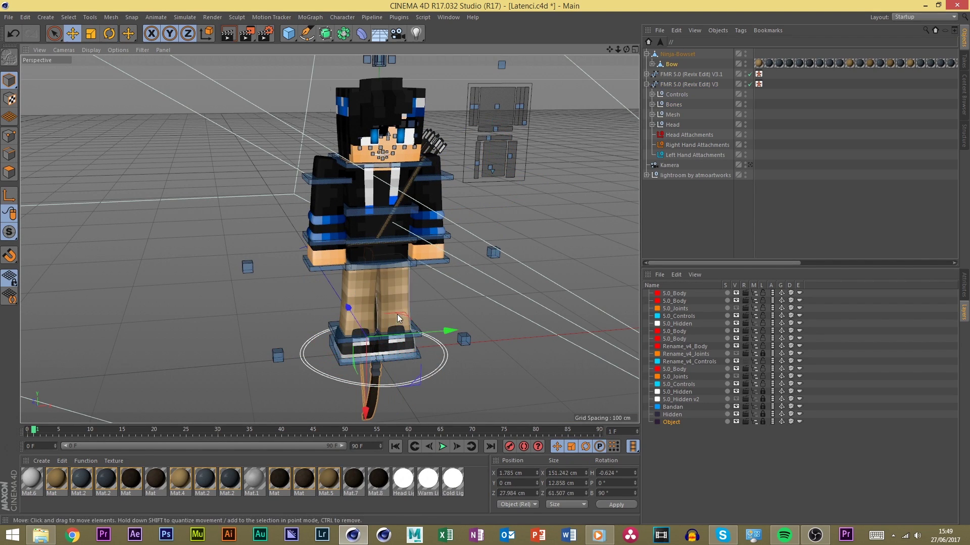
left_click_drag(399, 337, 591, 343)
left_click(480, 314)
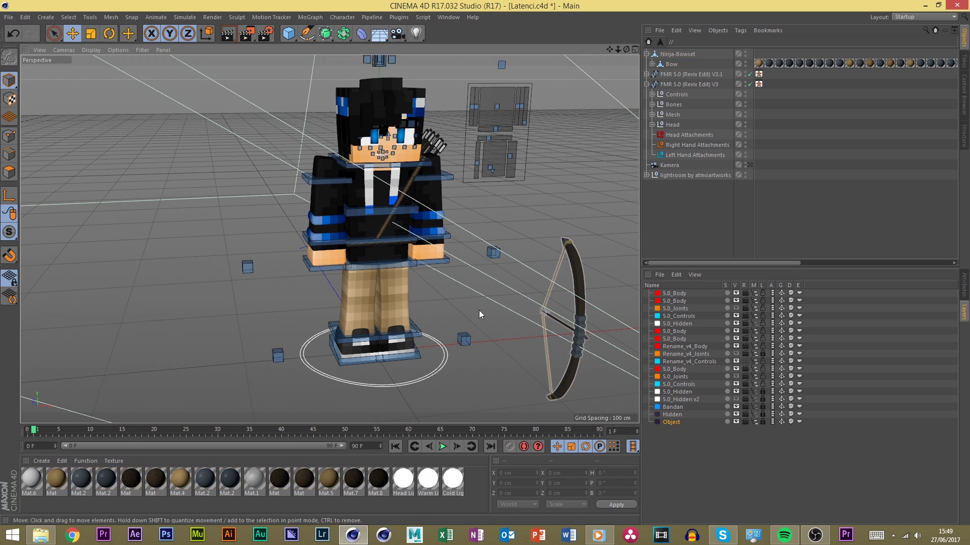
Move the character's right foot control outward and rotate it to start a wider stance
left_click(371, 363)
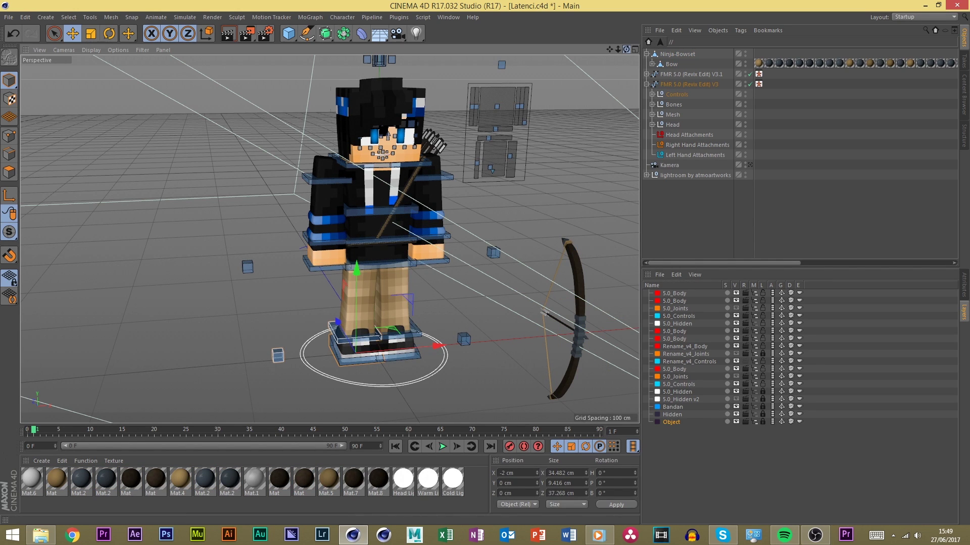
left_click_drag(626, 50, 609, 31)
scroll(389, 345, "up", 5)
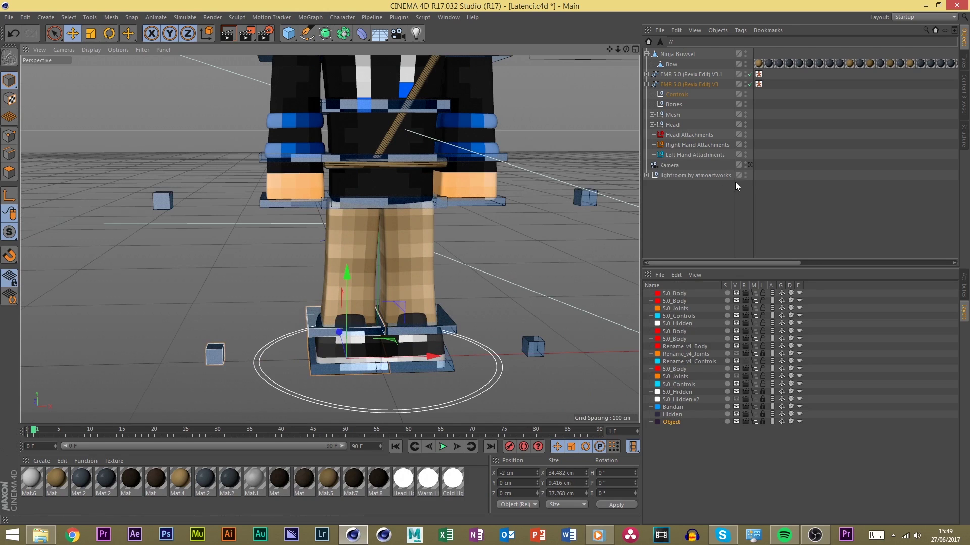
left_click(750, 165)
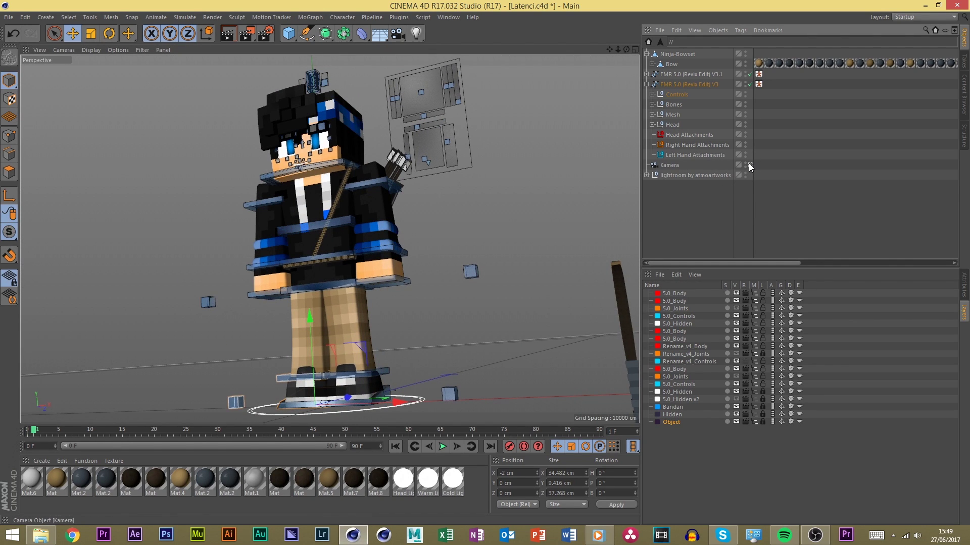
left_click(750, 165)
key("r")
mouse_move(358, 377)
left_mouse_down()
mouse_move(347, 371)
mouse_move(350, 343)
mouse_move(352, 361)
left_mouse_up()
Move the character's left foot control outward and slightly forward to spread the legs apart
key("e")
left_click(433, 359)
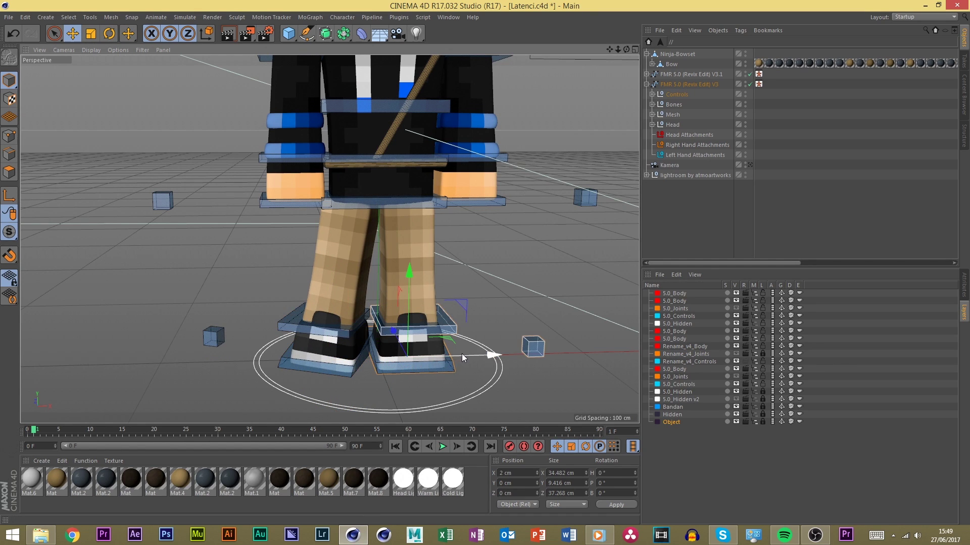
left_click_drag(461, 353, 480, 353)
left_click_drag(406, 331, 411, 339)
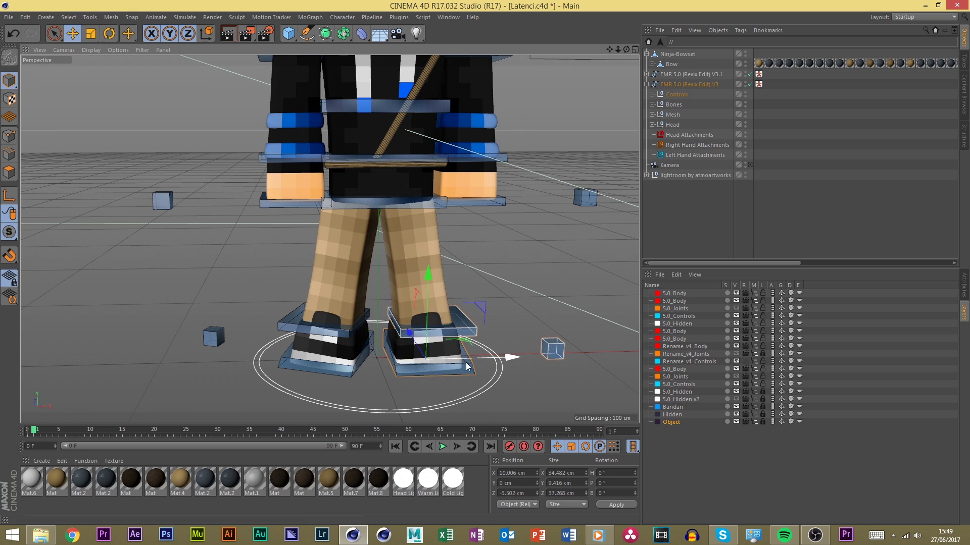
left_click_drag(466, 360, 475, 361)
Rotate the hip control to a heading of about -16.4° and lower it by about 0.9 cm
key("r")
left_click(399, 204)
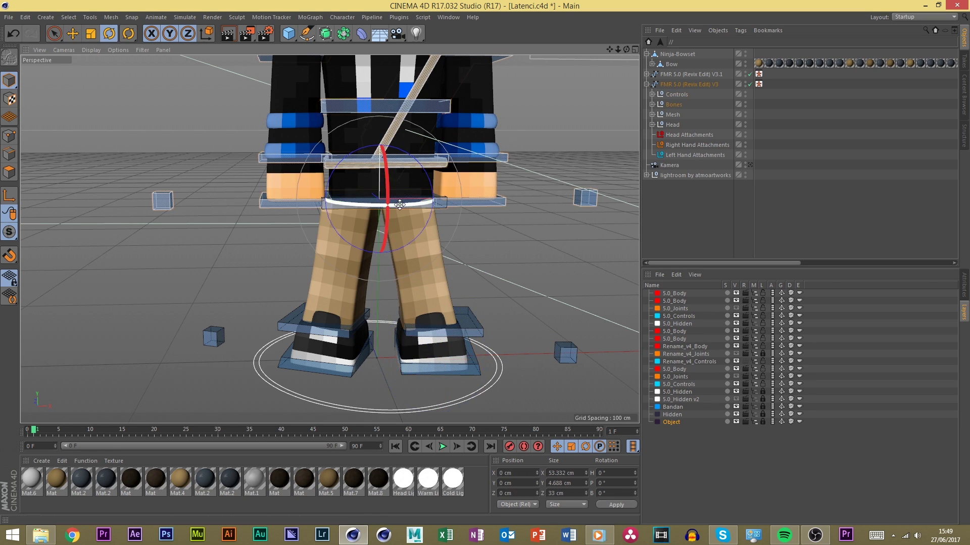
left_click_drag(396, 204, 375, 205)
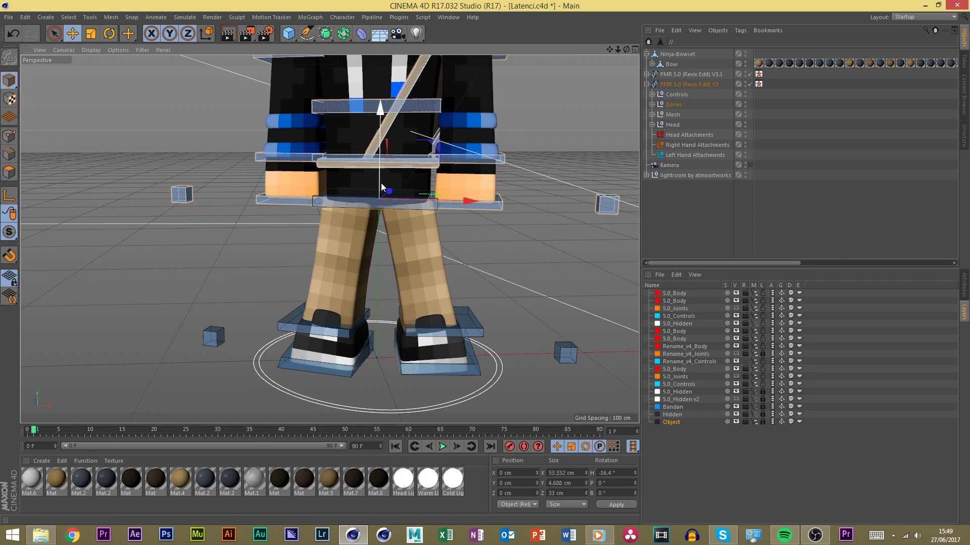
left_click_drag(381, 184, 384, 184)
Rotate the mid-torso control to a heading of about -22° to twist the upper body
scroll(374, 274, "down", 4)
scroll(410, 186, "up", 4)
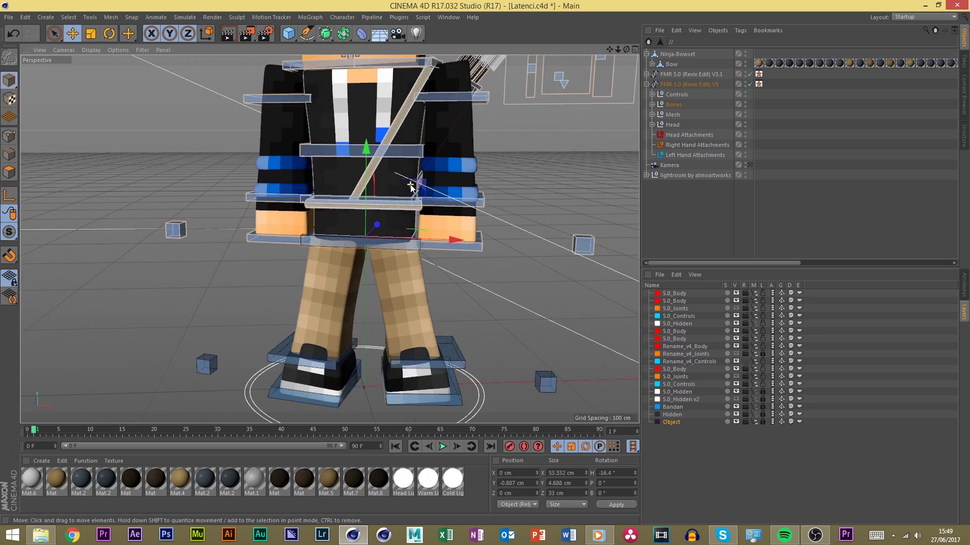
left_click(366, 155)
key("r")
left_click_drag(364, 183, 367, 208)
scroll(373, 215, "down", 4)
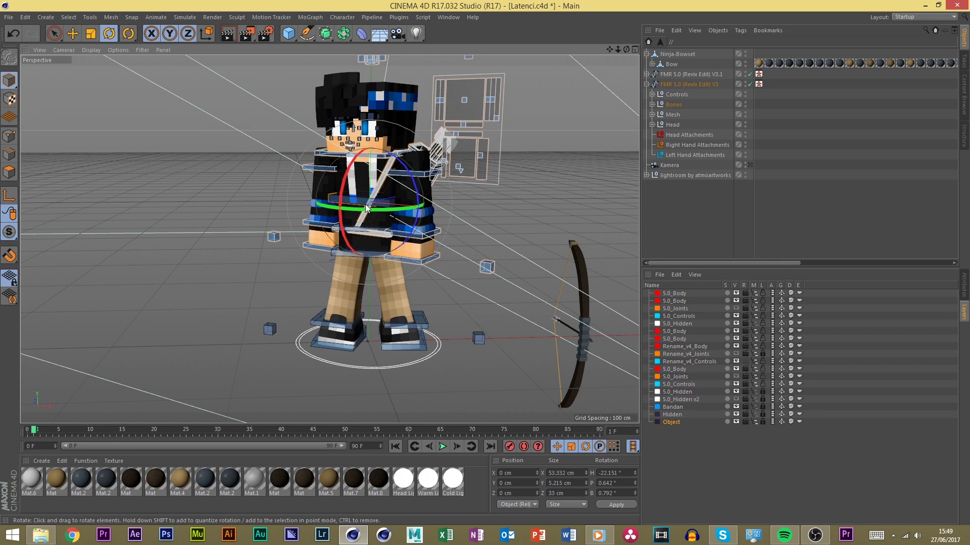
Tilt the hip control slightly and fine-tune the rotation of the torso control above it
scroll(365, 207, "up", 2)
scroll(364, 203, "up", 1)
left_click(350, 277)
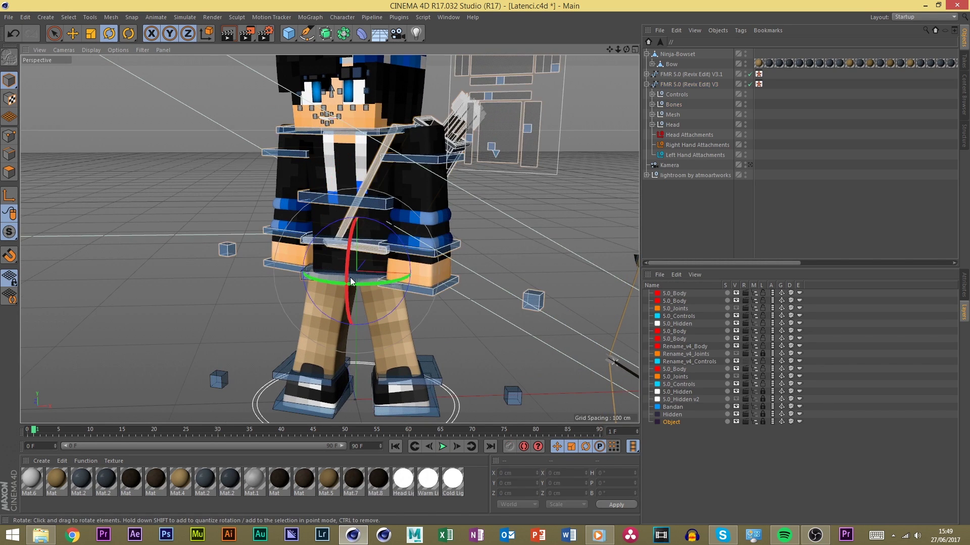
left_click_drag(347, 276, 346, 284)
left_click(330, 245)
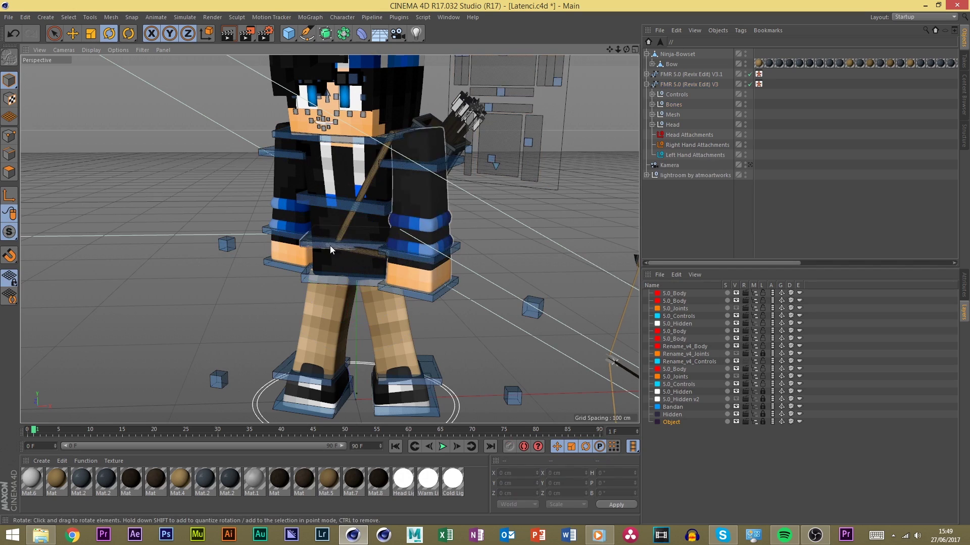
left_click_drag(336, 245, 354, 207)
key("ctrl+z")
left_click(324, 207)
Rotate the left shoulder control to about H -19.6°, P -8.9°, B -15.1° and swing the right arm at its shoulder
left_click(429, 293)
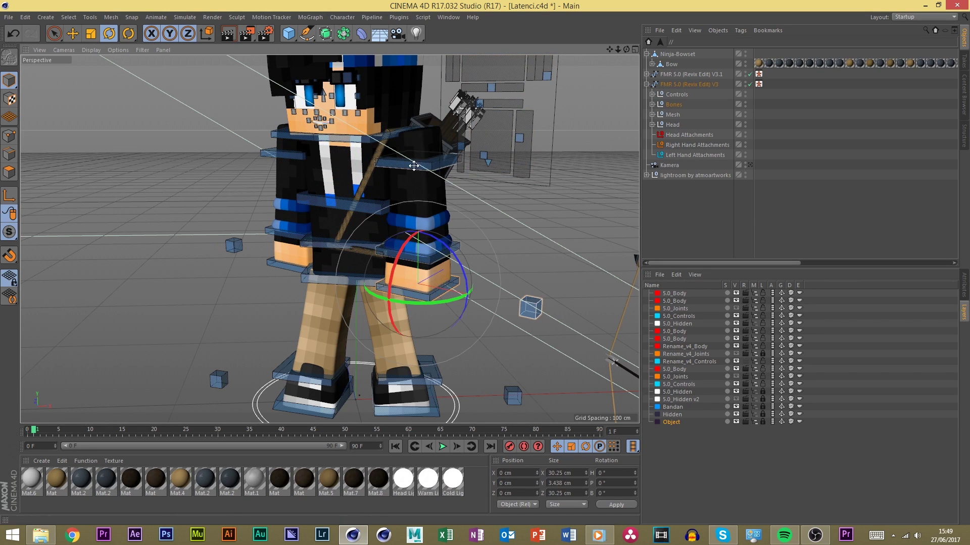
left_click(414, 138)
left_click_drag(415, 138, 420, 202)
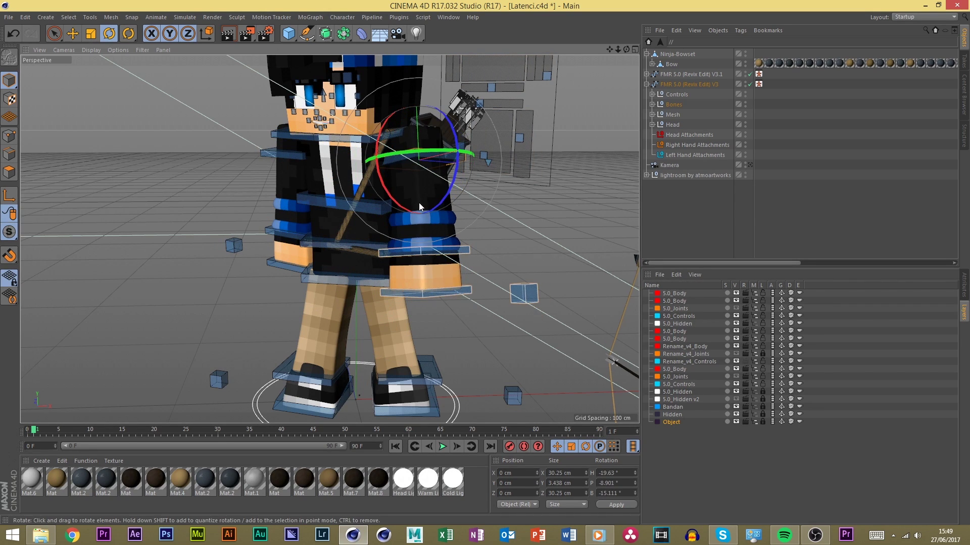
left_click(289, 156)
left_click_drag(289, 156, 288, 201)
left_click(410, 158)
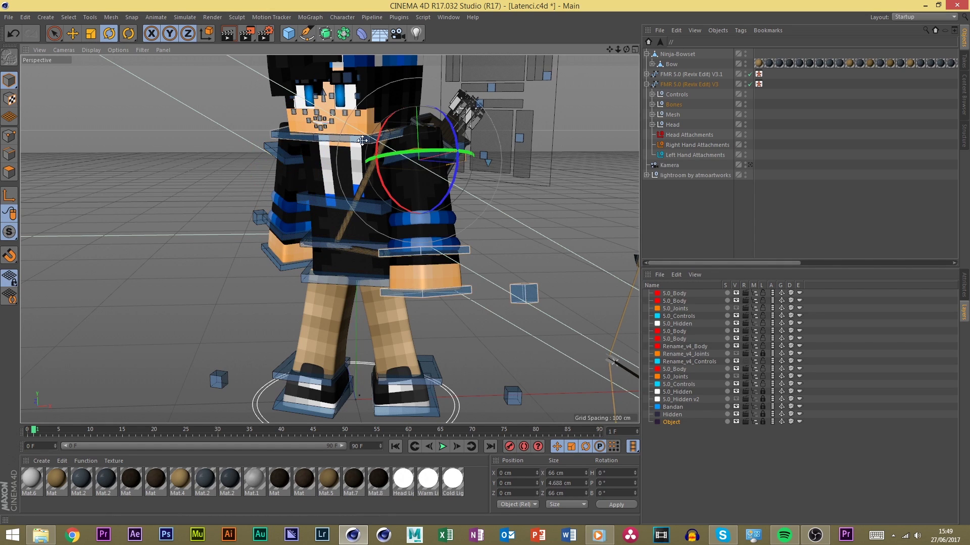
Turn the head with its neck control to about H 10.7°, P -1.3°, B 0.7°
left_click(359, 142)
left_click(353, 139)
middle_click_drag(429, 93, 396, 138, "alt")
scroll(396, 138, "down", 2)
scroll(421, 127, "up", 2)
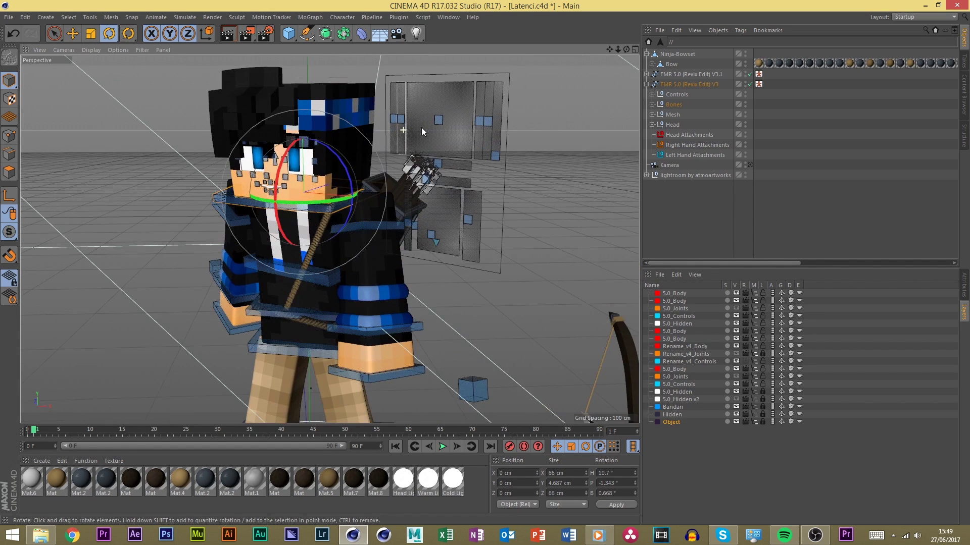
Move the square control in the face panel's large upper field to about X -1.7 cm, Y -0.9 cm to redirect the eyes
left_click(437, 121)
key("e")
left_click(441, 147)
scroll(438, 121, "up", 2)
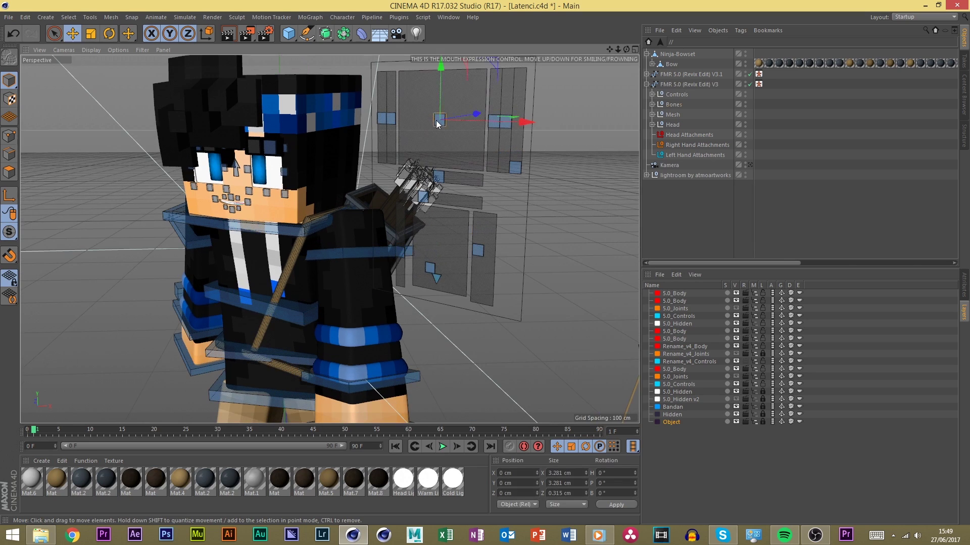
left_click(437, 122)
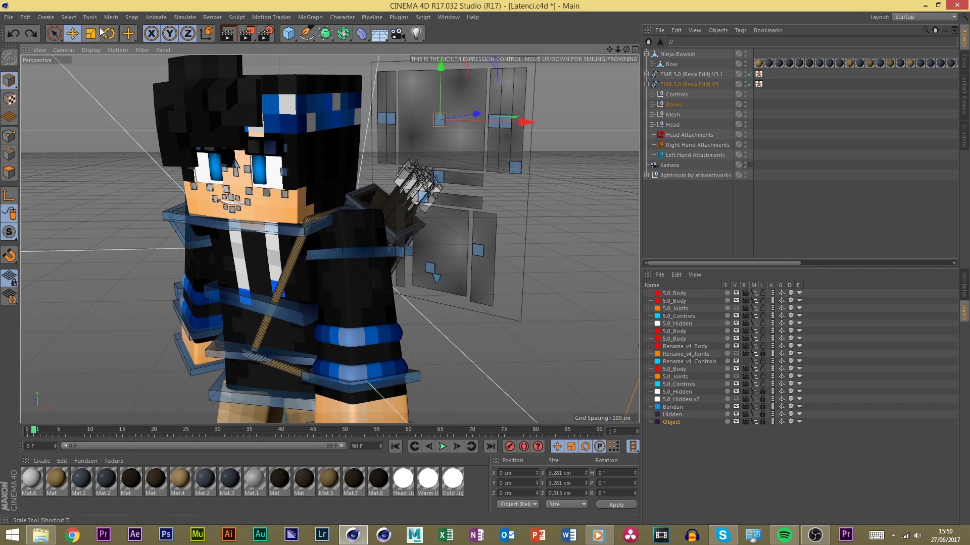
left_click(74, 37)
left_click(73, 33)
left_click(115, 38)
key("e")
scroll(369, 145, "down", 5)
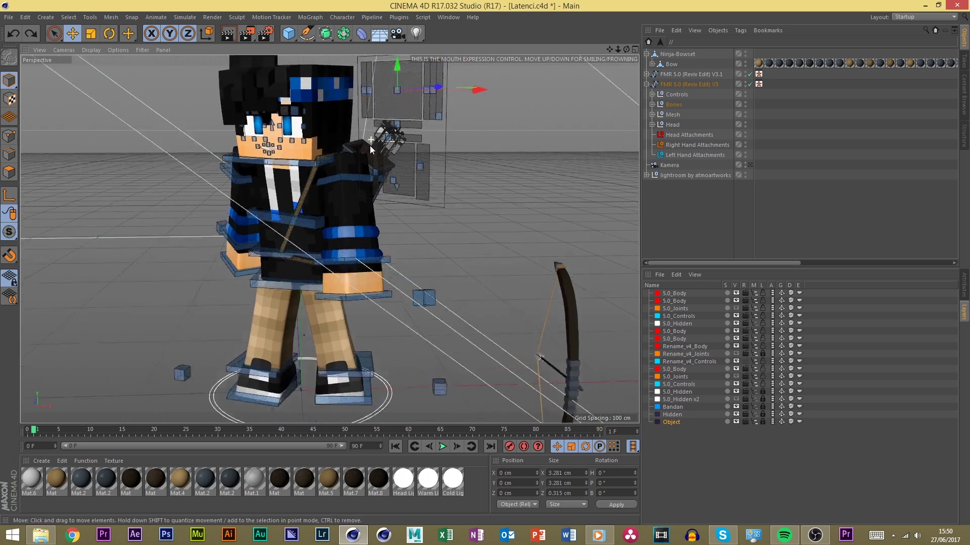
scroll(432, 272, "up", 6)
scroll(432, 273, "down", 3)
left_click_drag(439, 152, 435, 150)
scroll(435, 151, "down", 4)
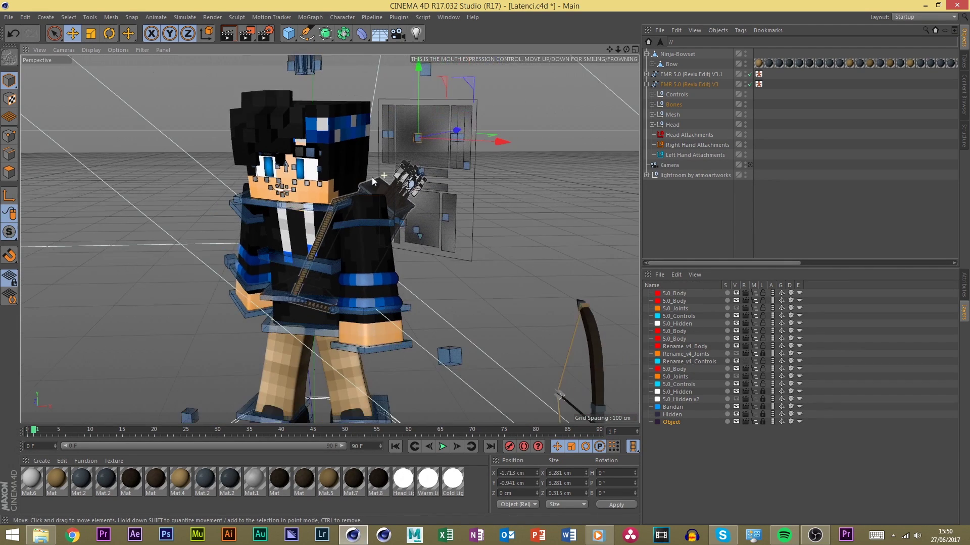
Show the attributes of the FMR 5.0 (Revix Edit) V3 rig and have Eyebrows V1 set to ON
left_click(701, 85)
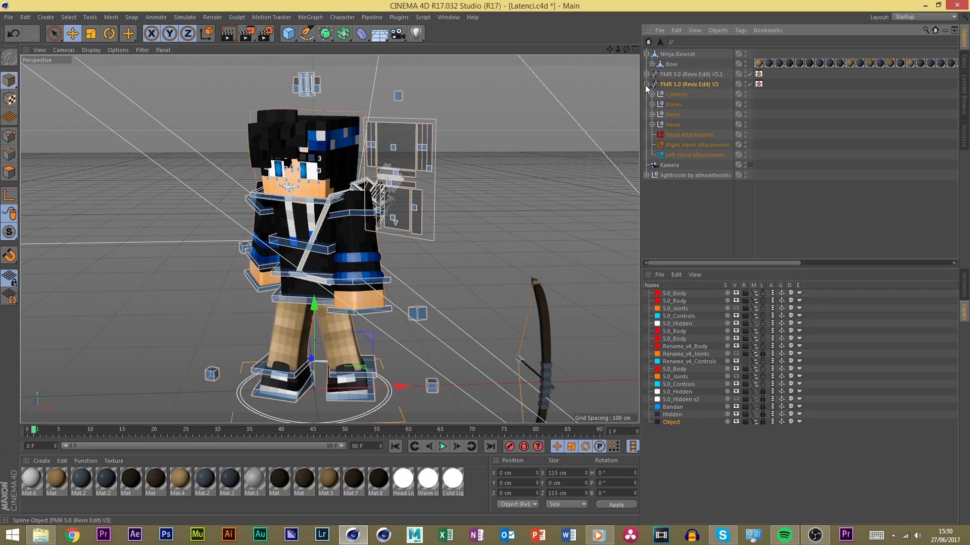
left_click(646, 85)
left_click(963, 285)
scroll(814, 403, "down", 5)
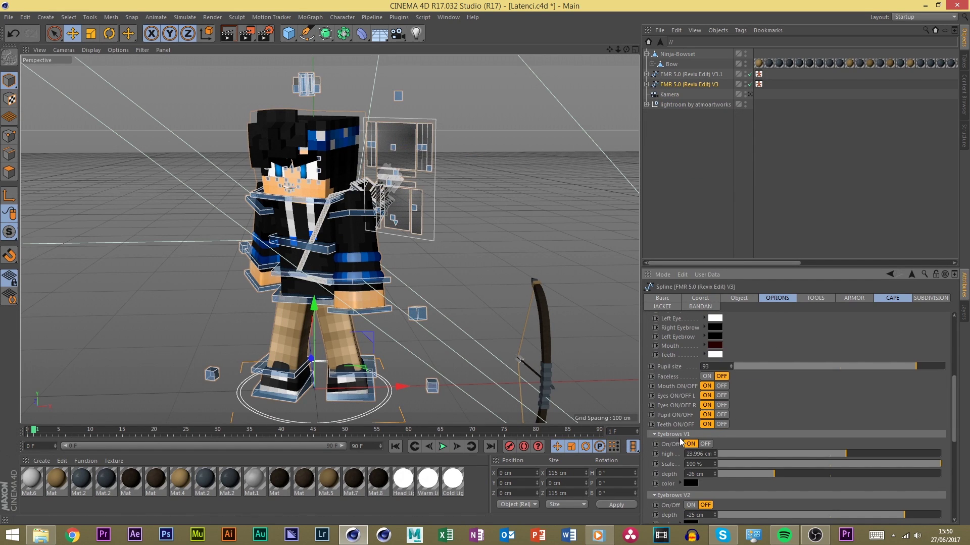
Shape the mouth with the lower face-panel controls: square about X 1.3, Y 7.9 cm, triangle X 2.7 cm, side slider Y -0.5 cm
left_click(495, 270)
scroll(319, 195, "up", 6)
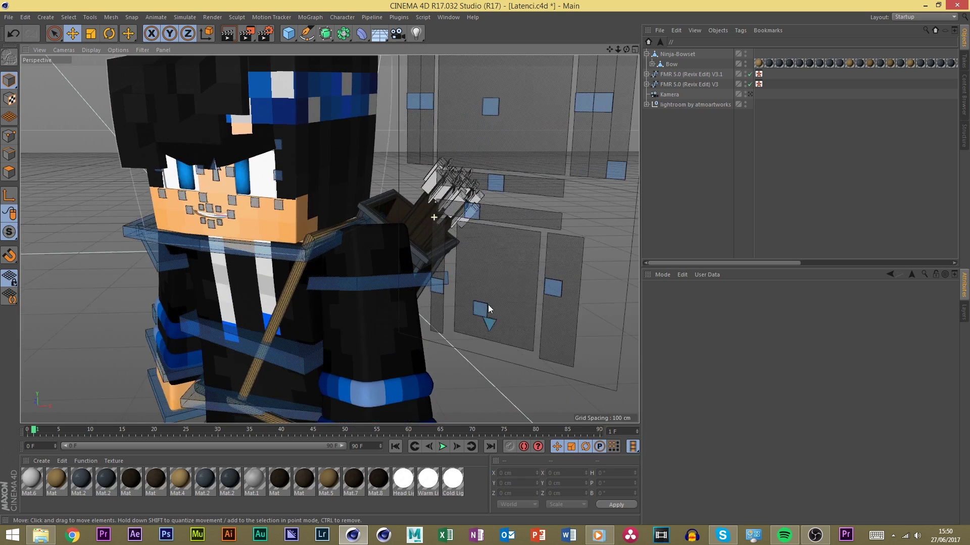
mouse_move(488, 305)
left_mouse_down()
mouse_move(486, 324)
mouse_move(490, 314)
left_mouse_up()
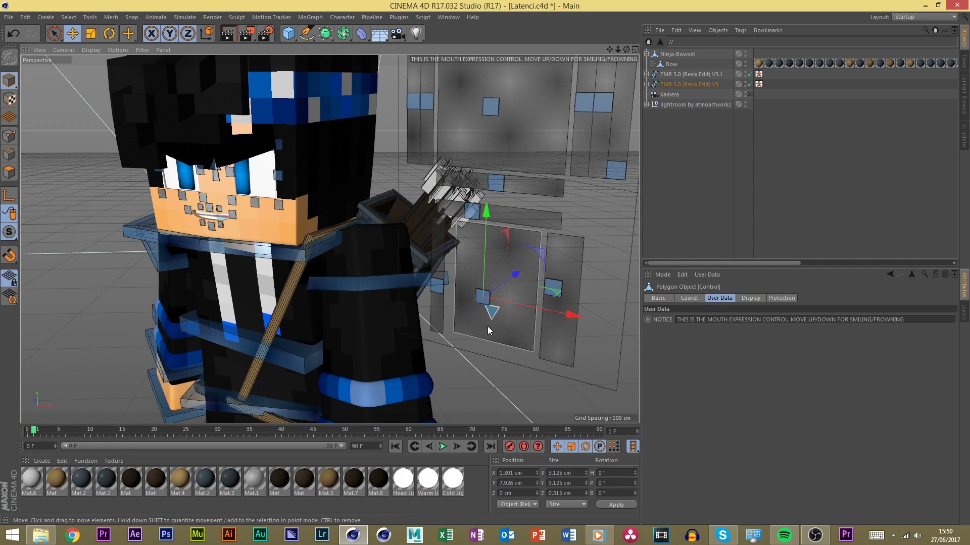
left_click(550, 289)
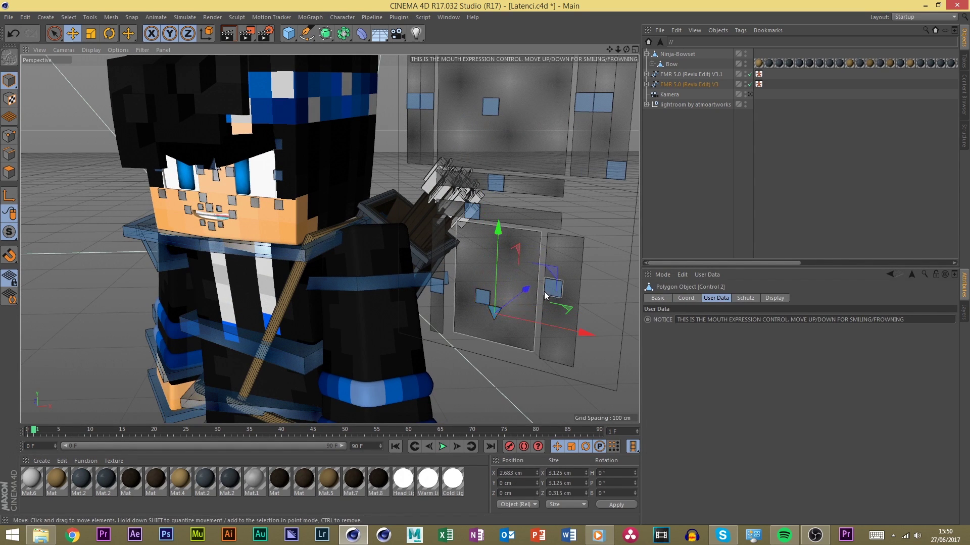
left_click_drag(559, 273, 558, 278)
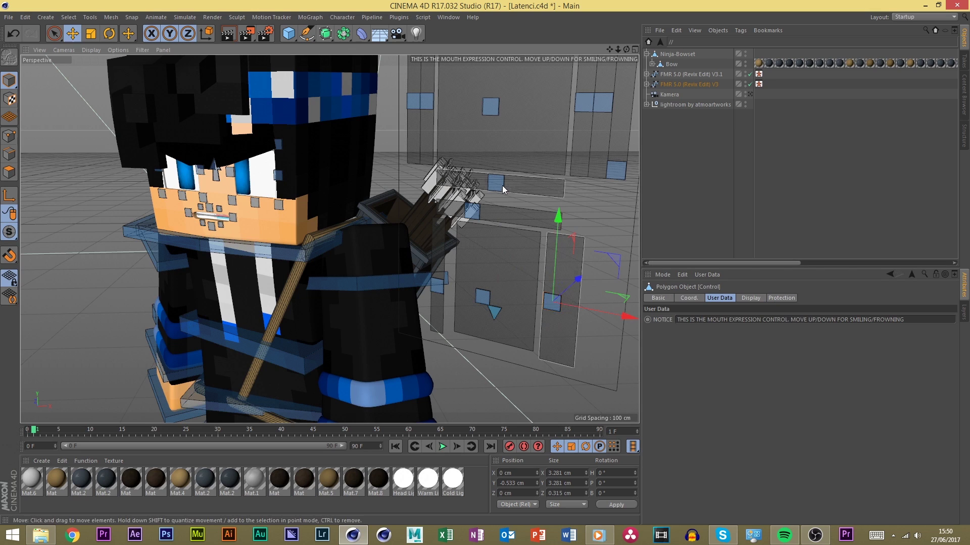
Move the slider in the narrow strip above the lower face-panel field to shift the mouth sideways
left_click_drag(502, 186, 504, 260, "alt")
left_click(486, 260)
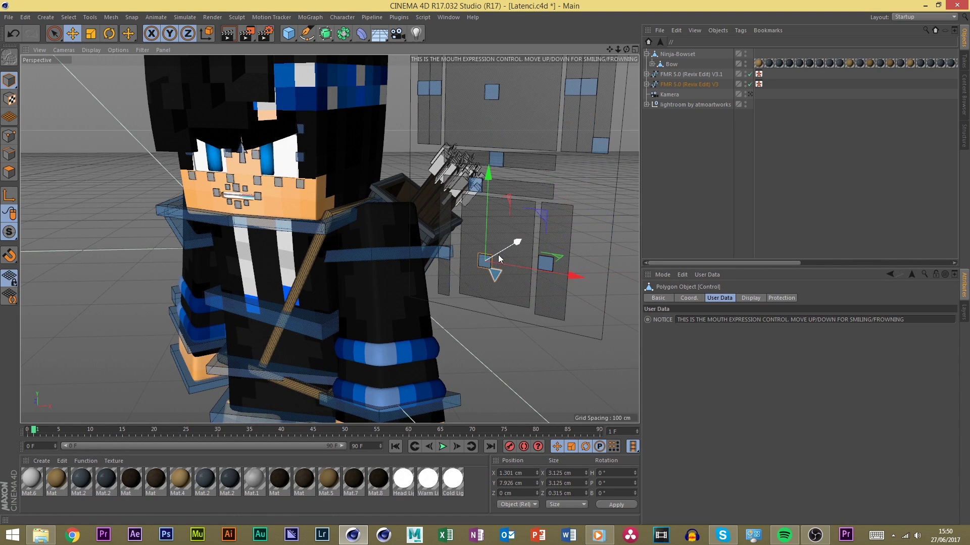
left_click(500, 236)
left_click_drag(490, 301, 462, 274, "alt")
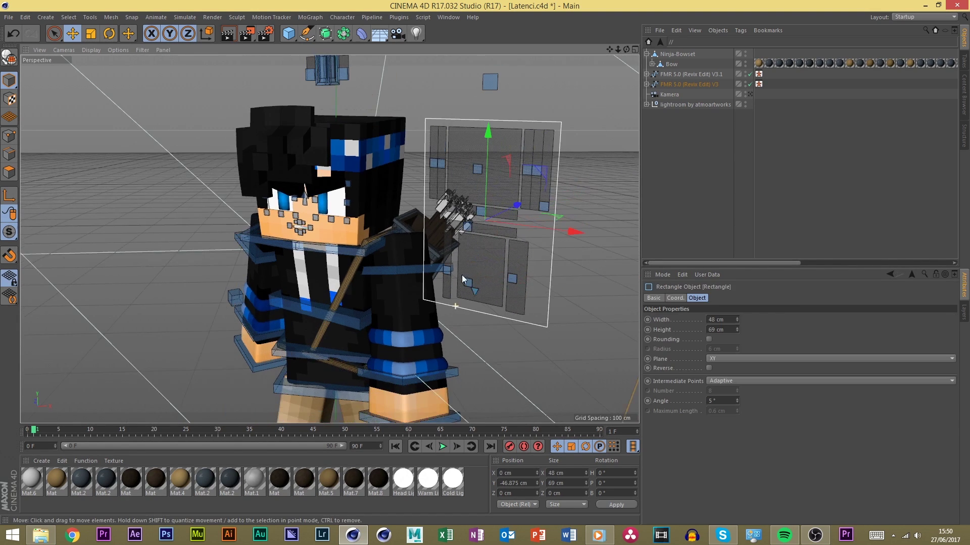
left_click(469, 225)
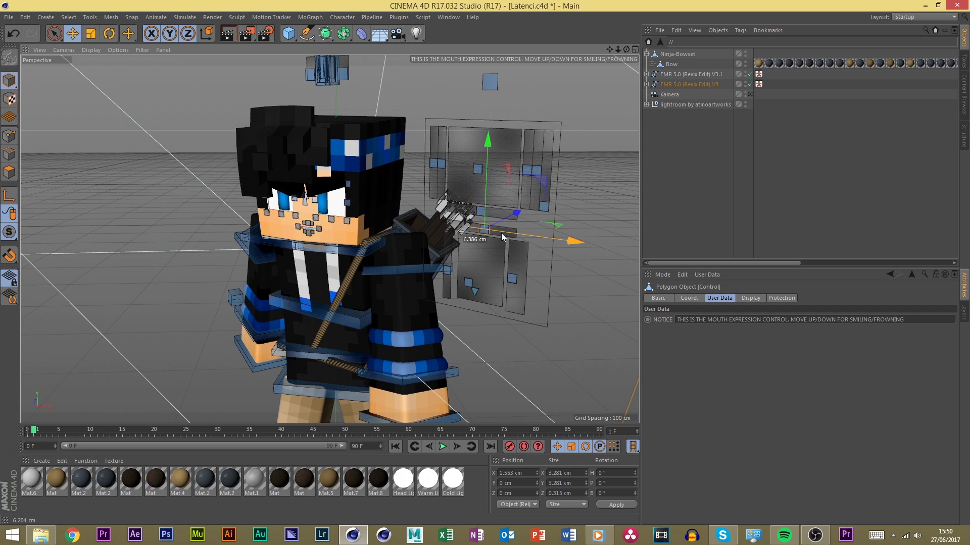
left_click_drag(502, 235, 500, 234)
left_click_drag(503, 276, 453, 300, "alt")
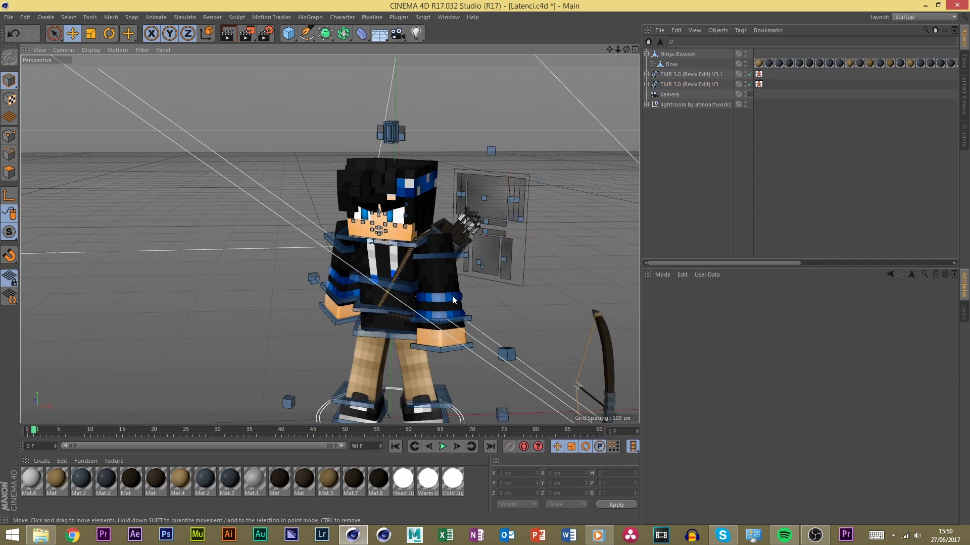
Look through the Kamera object and reposition the character's left arm away from the body
left_click(750, 94)
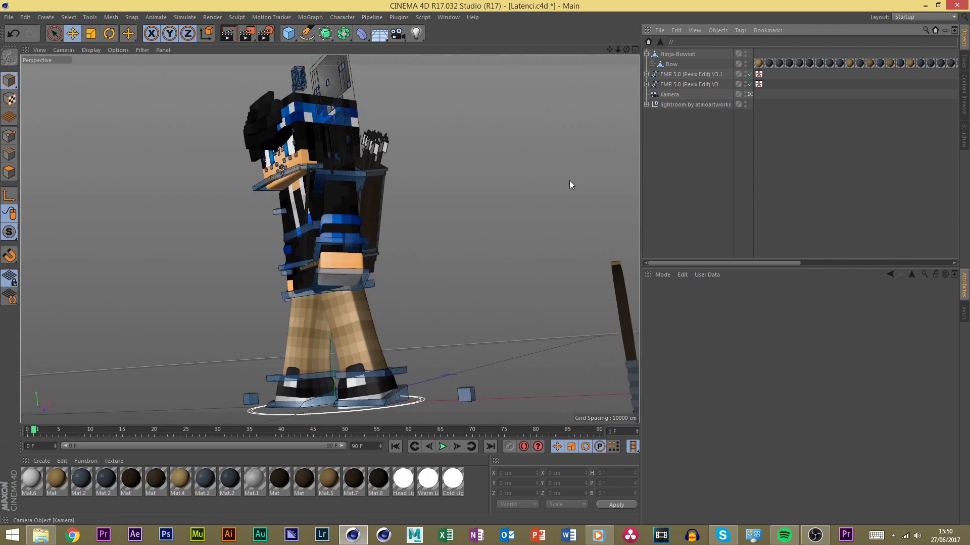
mouse_move(626, 49)
left_mouse_down()
mouse_move(598, 53)
mouse_move(631, 49)
left_mouse_up()
left_click(335, 235)
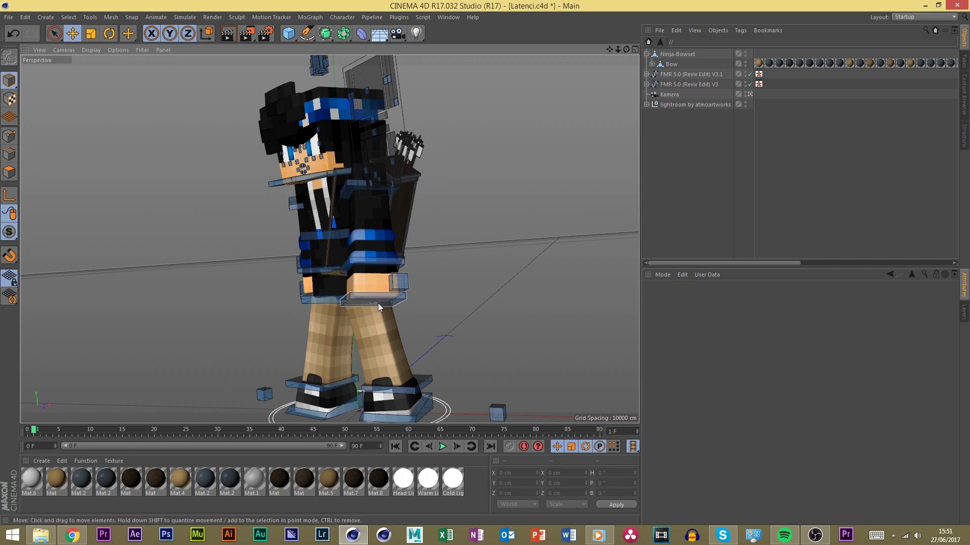
left_click(417, 302)
left_click_drag(417, 302, 346, 299)
Rotate the hip control to adjust the lean of the whole upper body
left_click(345, 274)
key("r")
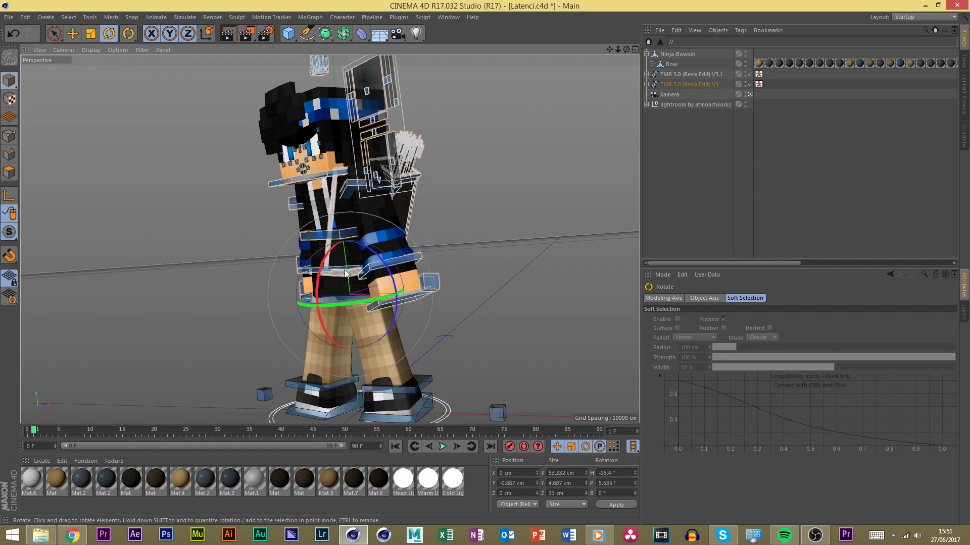
left_click_drag(302, 273, 325, 263)
Rotate the back control to twist and bend the character's upper torso
left_click(323, 235)
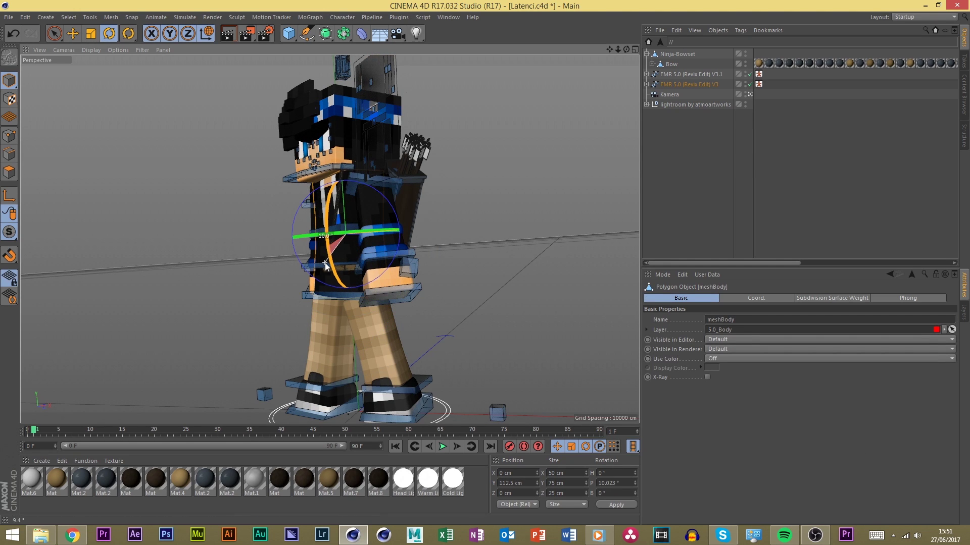
left_click(330, 233)
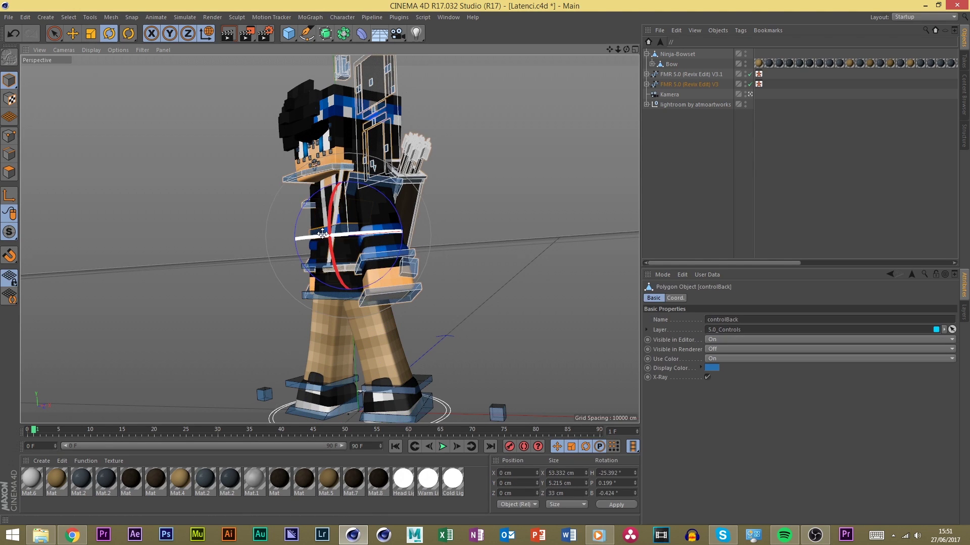
key("w")
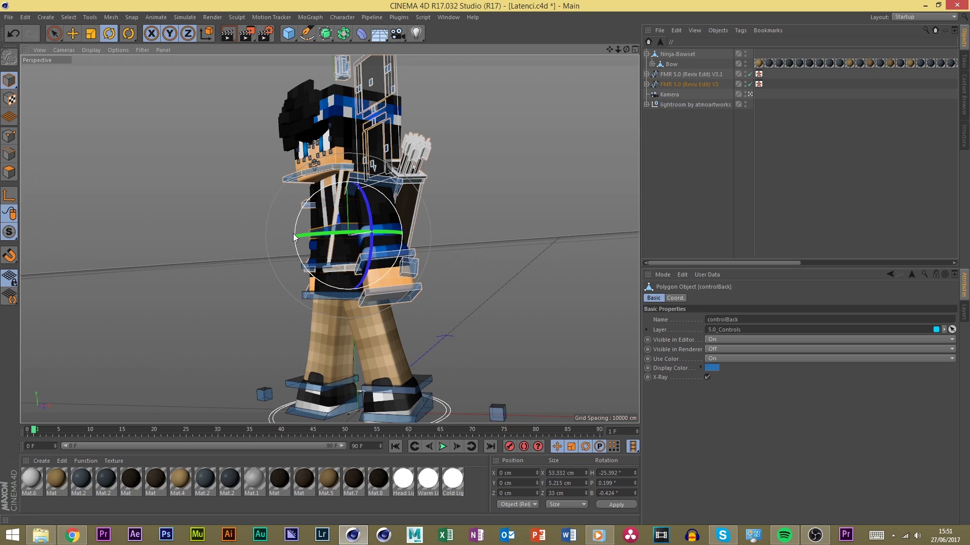
left_click_drag(293, 233, 289, 247)
Rotate the waist control to readjust the lean and turn of the torso over the legs
left_click(338, 295)
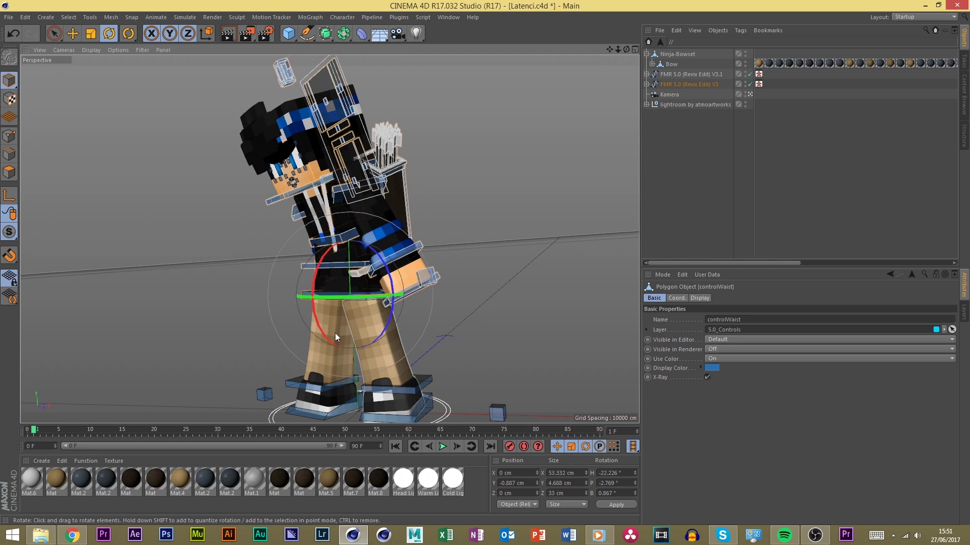
left_click_drag(335, 332, 402, 359)
left_click(424, 404)
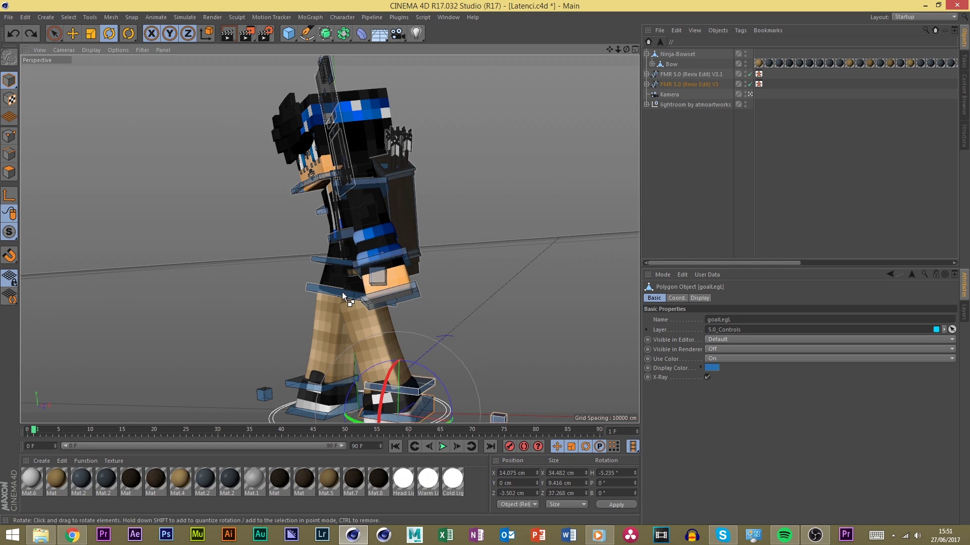
left_click(334, 311)
left_click_drag(334, 307, 337, 172)
left_click(314, 223)
Move the mouth expression control on the face panel sideways to about X 2.4 cm
left_click(335, 93)
key("e")
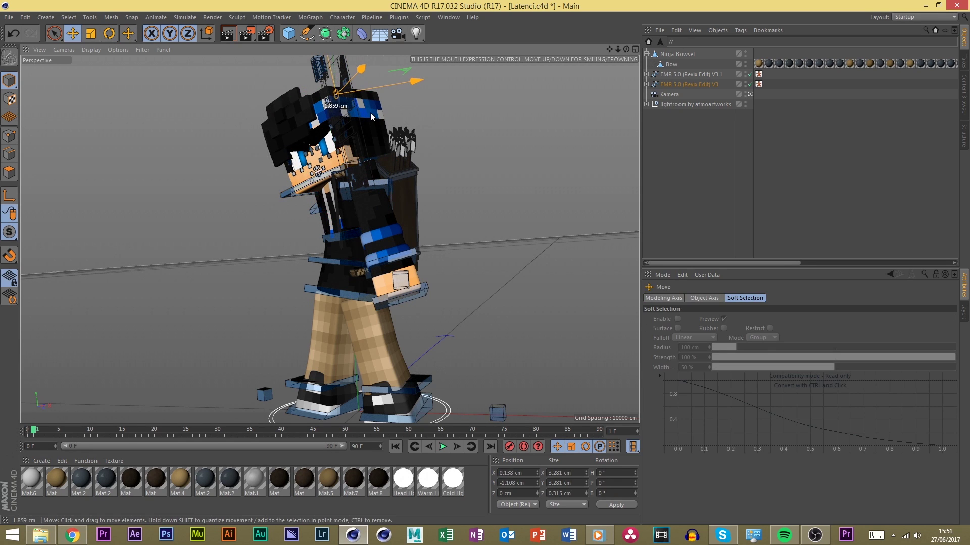
left_click_drag(384, 108, 381, 111)
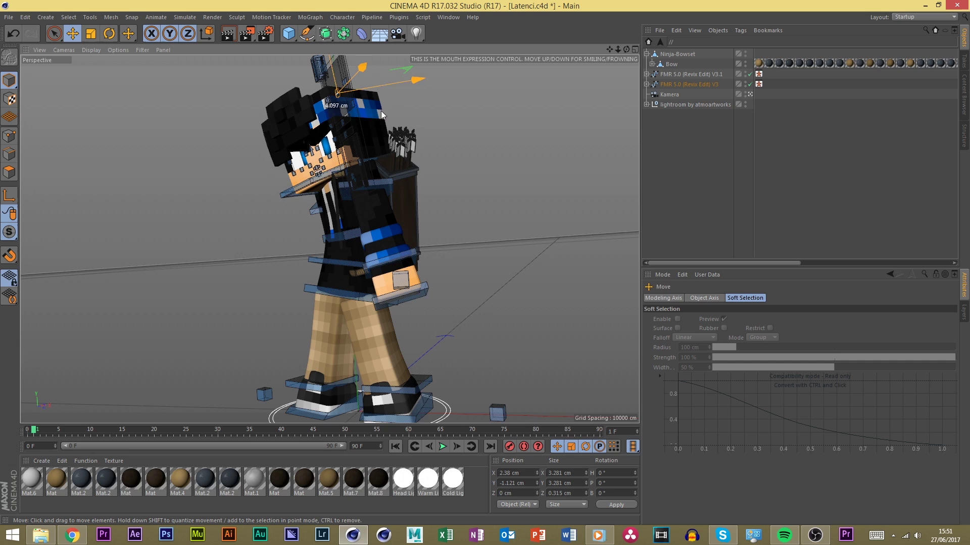
Rotate the head control to tilt the character's head, and clear the selection
left_click(303, 192)
key("r")
left_click_drag(313, 185, 420, 238)
left_click(465, 244)
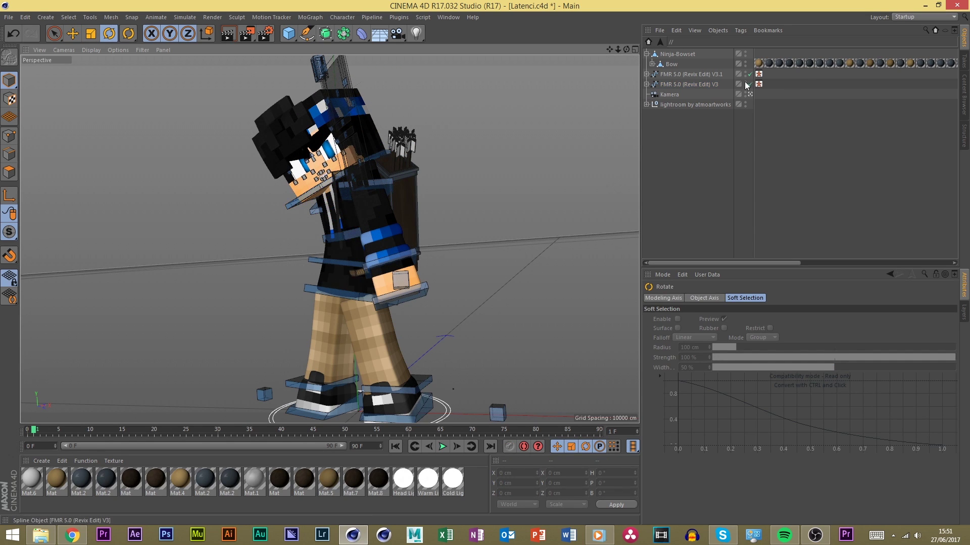
Leave the Kamera view and move the character's right hand control to start repositioning the arm
left_click(751, 93)
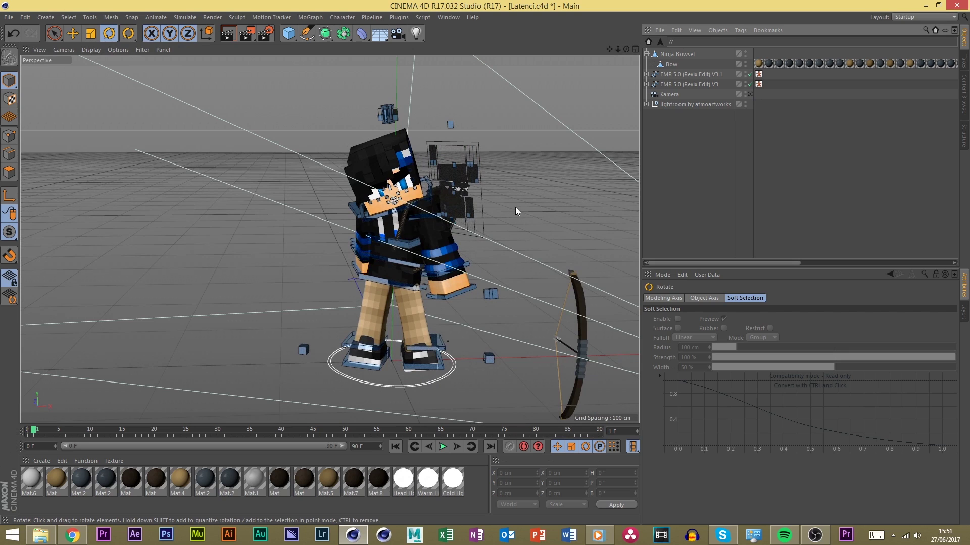
scroll(455, 220, "up", 2)
scroll(386, 223, "up", 3)
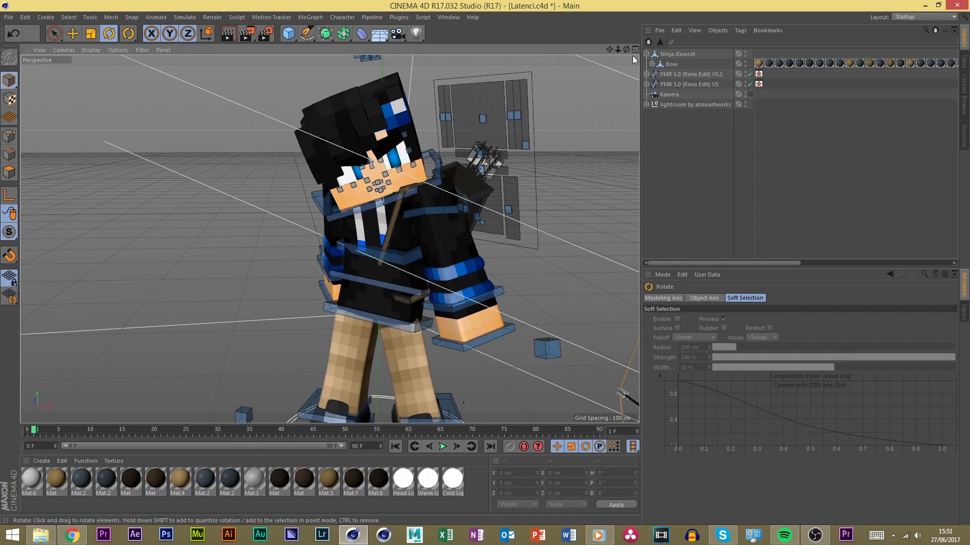
left_click_drag(632, 59, 301, 313, "alt")
left_click(323, 307)
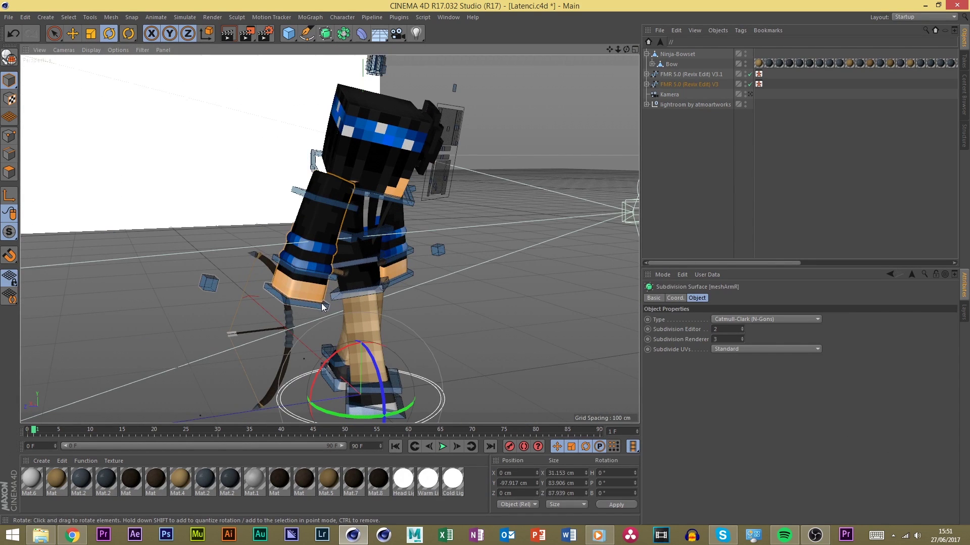
scroll(322, 307, "up", 2)
scroll(296, 279, "up", 2)
key("e")
left_click_drag(273, 235, 427, 231)
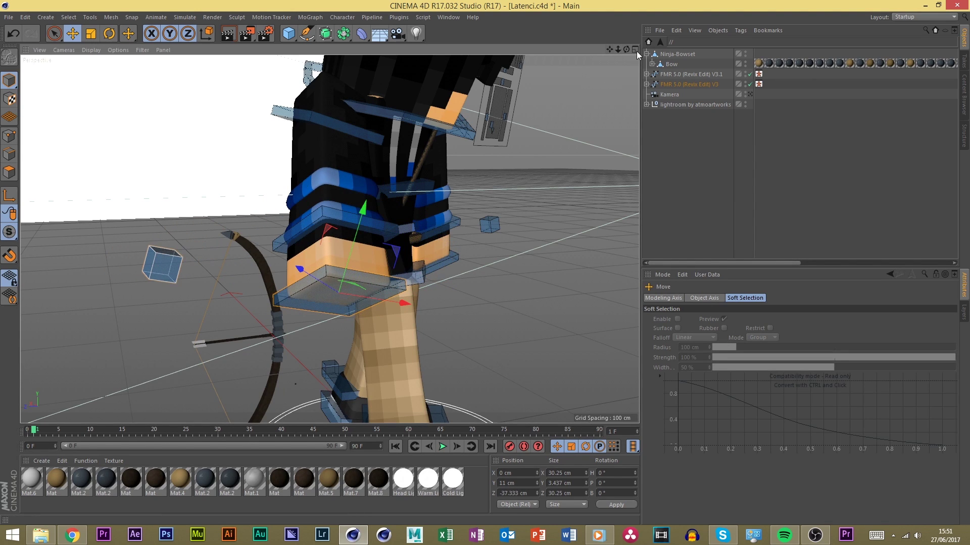
Bend the right forearm across the front of the body, placing its hand control about X 38.1, Y 34.9, Z -36.1 cm and rotating the hand
left_click_drag(604, 50, 373, 260, "alt")
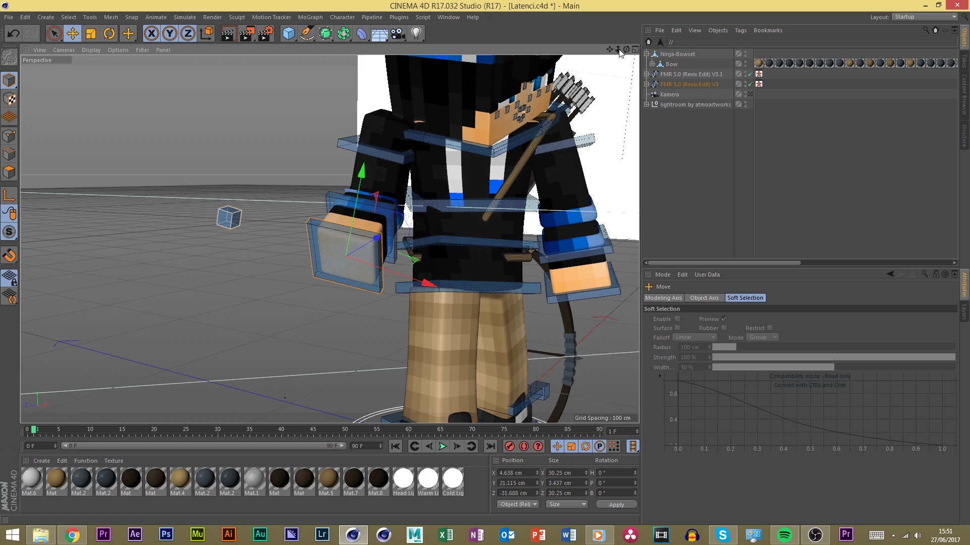
left_click_drag(626, 49, 495, 146)
key("r")
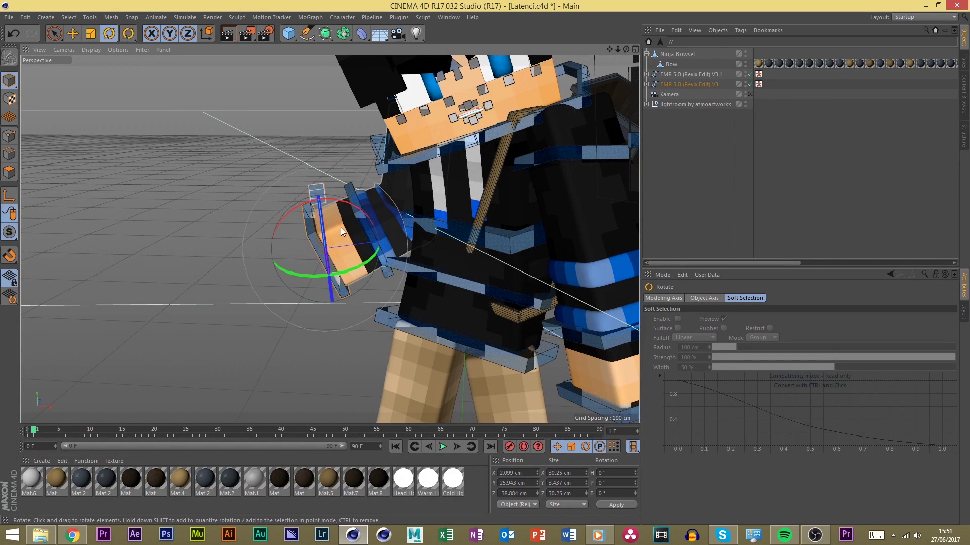
left_click_drag(340, 227, 434, 313)
left_click_drag(626, 50, 520, 144)
key("e")
left_click_drag(516, 254, 590, 252)
key("r")
left_click_drag(382, 214, 353, 283)
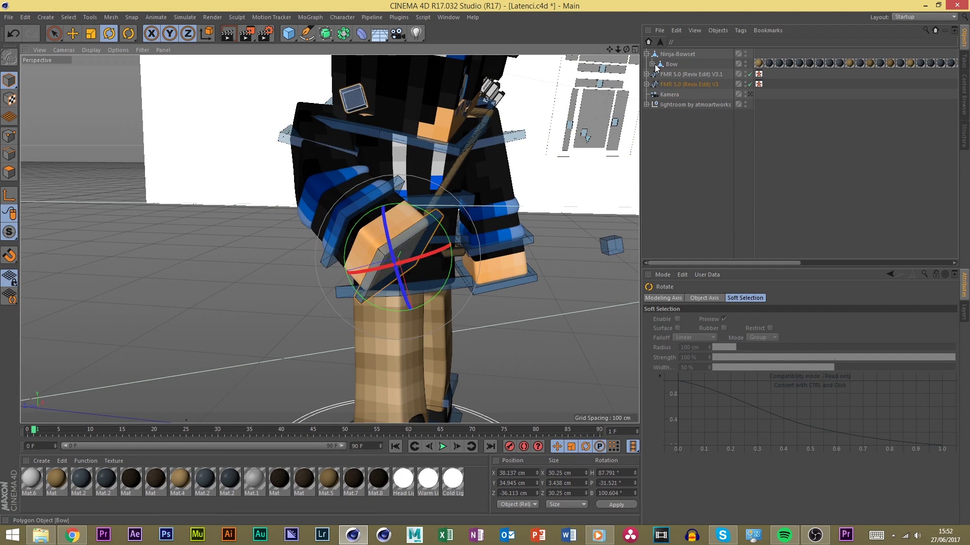
Look through the subdivision, armor, object and options settings of the FMR 5.0 (Revix Edit) V3 rig
left_click_drag(626, 49, 611, 61)
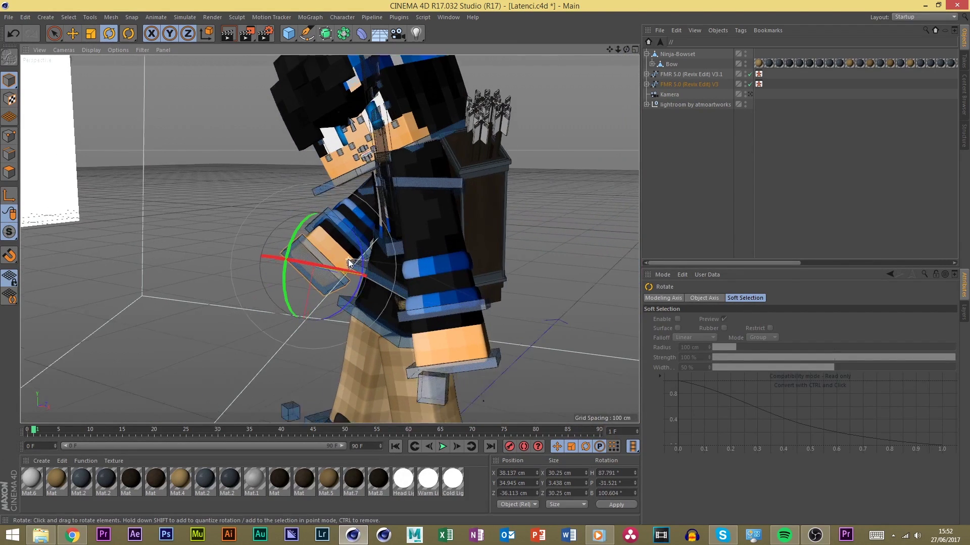
scroll(399, 250, "up", 3)
scroll(398, 249, "down", 5)
scroll(316, 253, "up", 2)
left_click(692, 84)
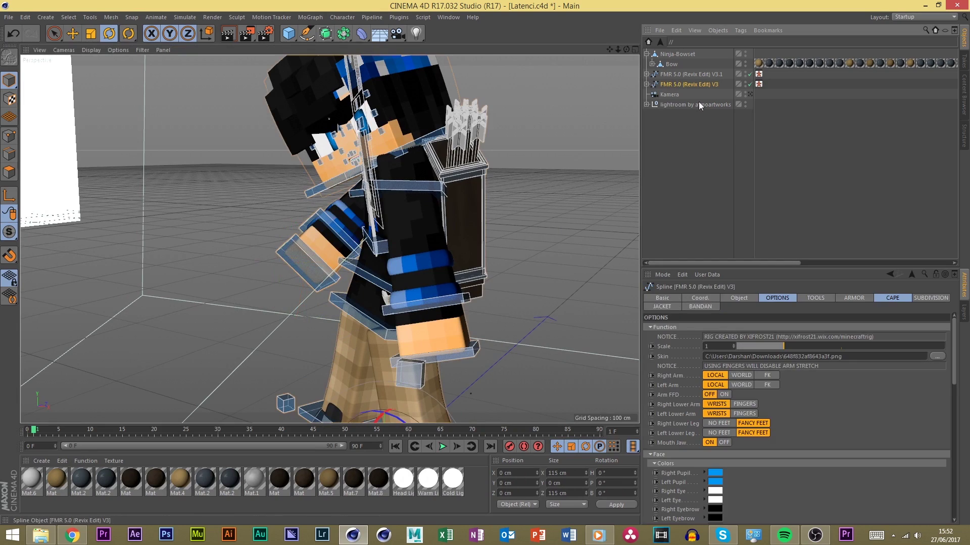
left_click(932, 299)
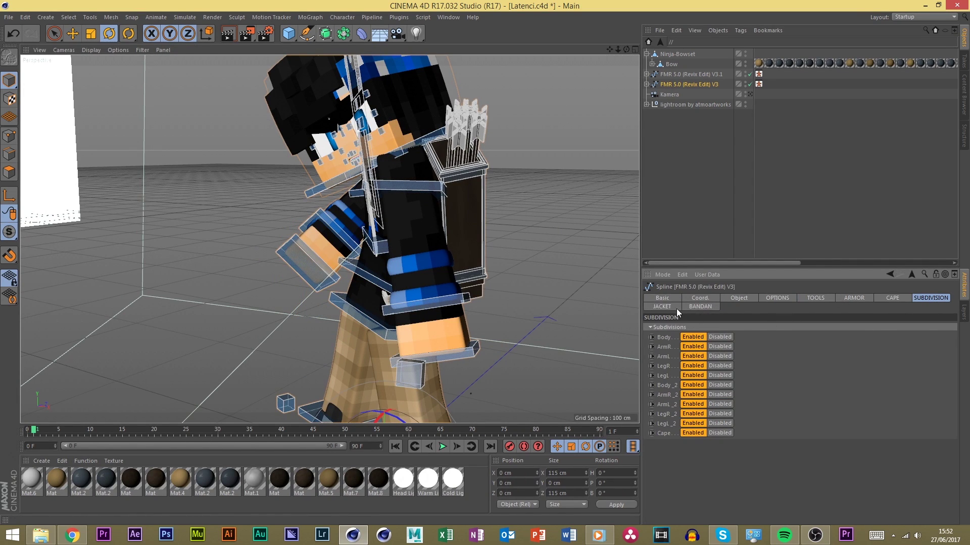
left_click(883, 299)
left_click(853, 299)
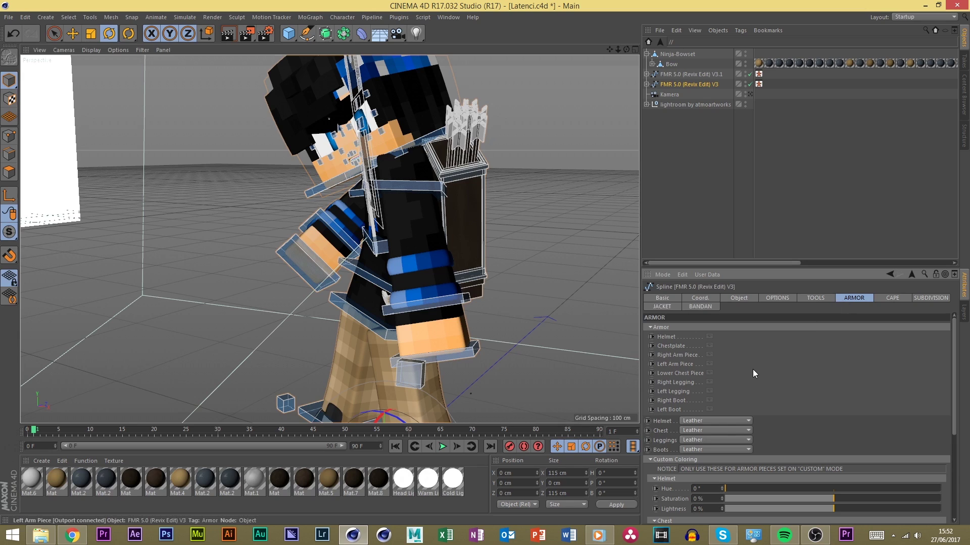
left_click(778, 299)
scroll(849, 401, "down", 6)
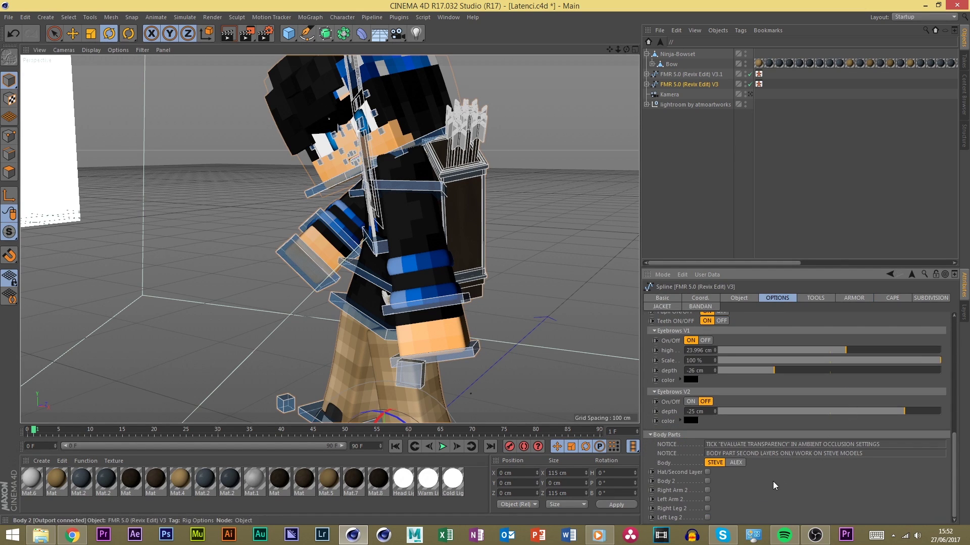
scroll(772, 480, "up", 2)
left_click(735, 300)
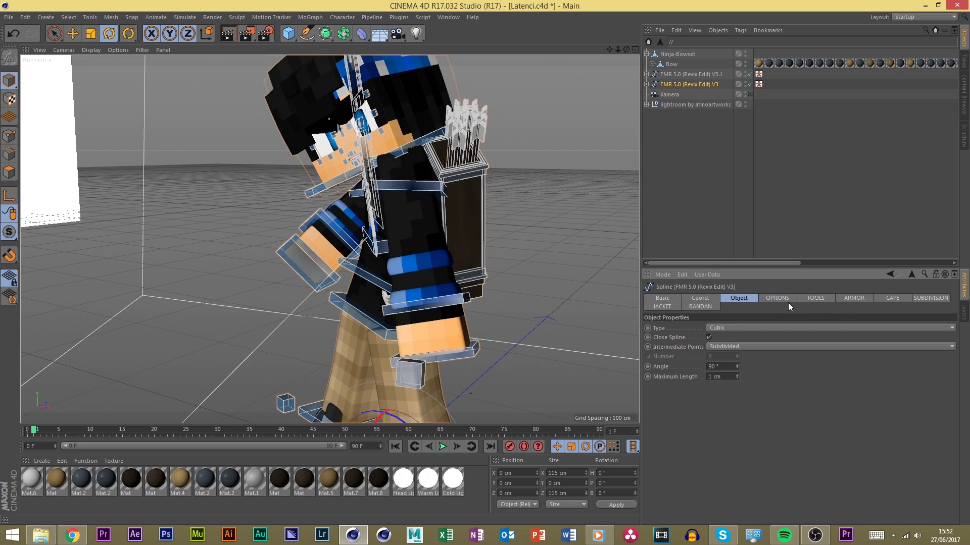
left_click(844, 300)
left_click(696, 203)
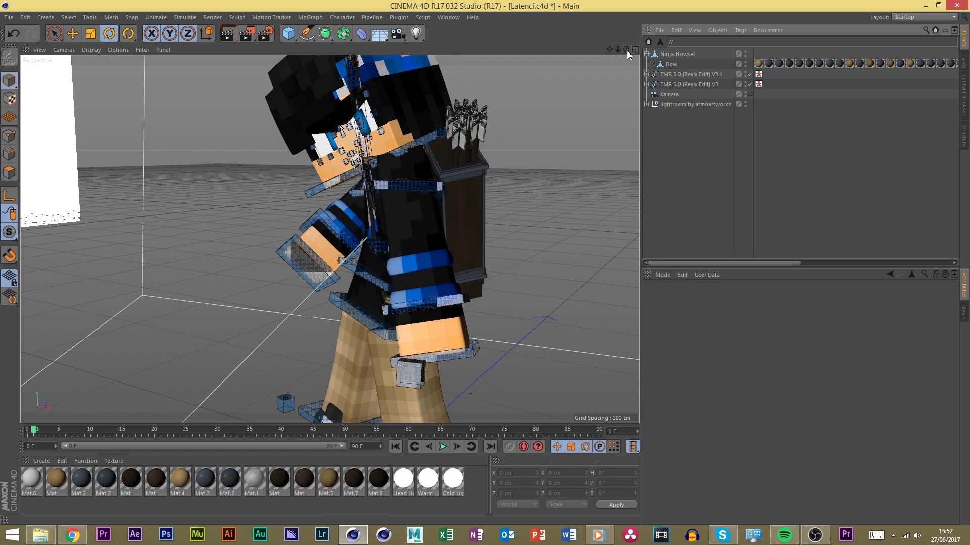
Nudge the character's right hand control to about X 39.4, Y 35.1, Z -39.1 cm
left_click_drag(626, 51, 274, 248)
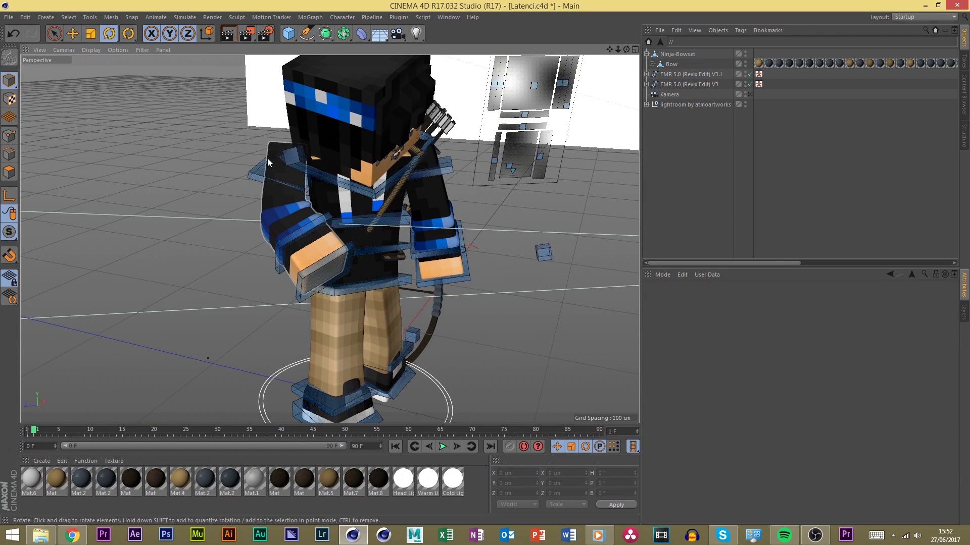
left_click(330, 278)
key("e")
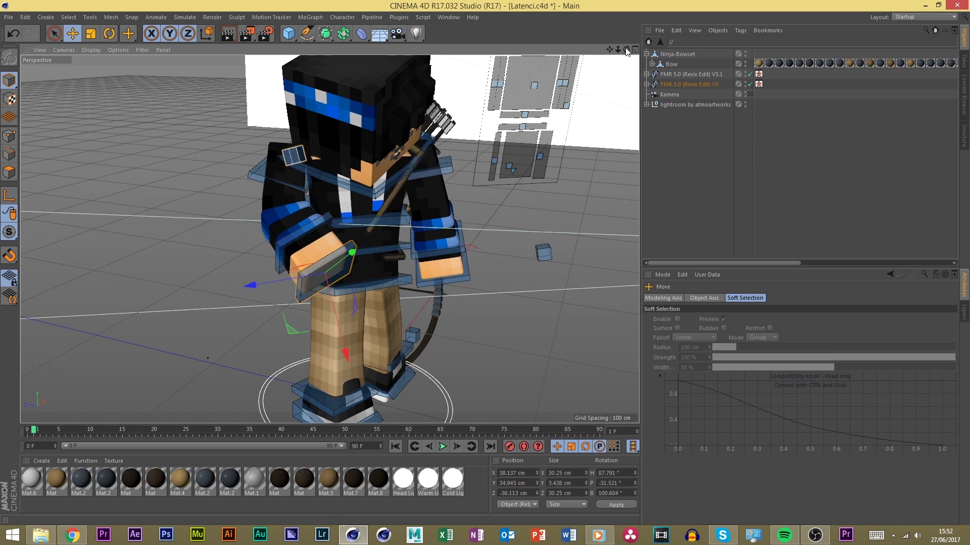
left_click_drag(626, 50, 530, 114)
Set both the right and left lower arms of the FMR 5.0 (Revix Edit) V3 rig to Fingers
left_click(680, 75)
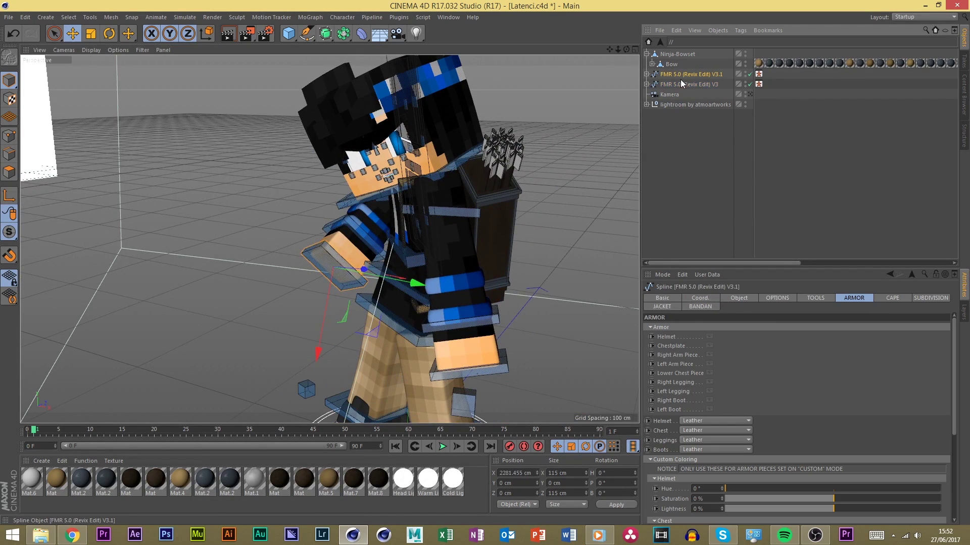
left_click(680, 83)
scroll(757, 298, "down", 3)
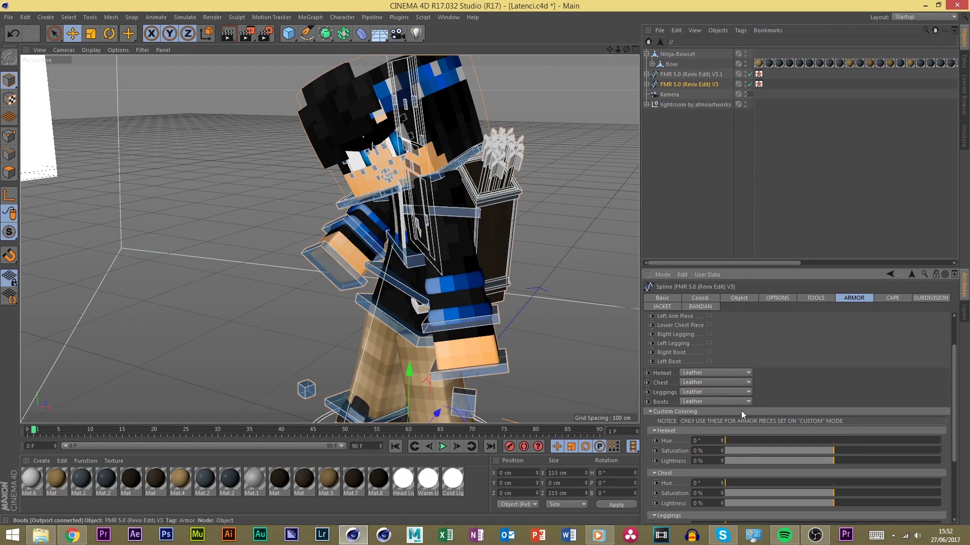
left_click(735, 299)
left_click(777, 298)
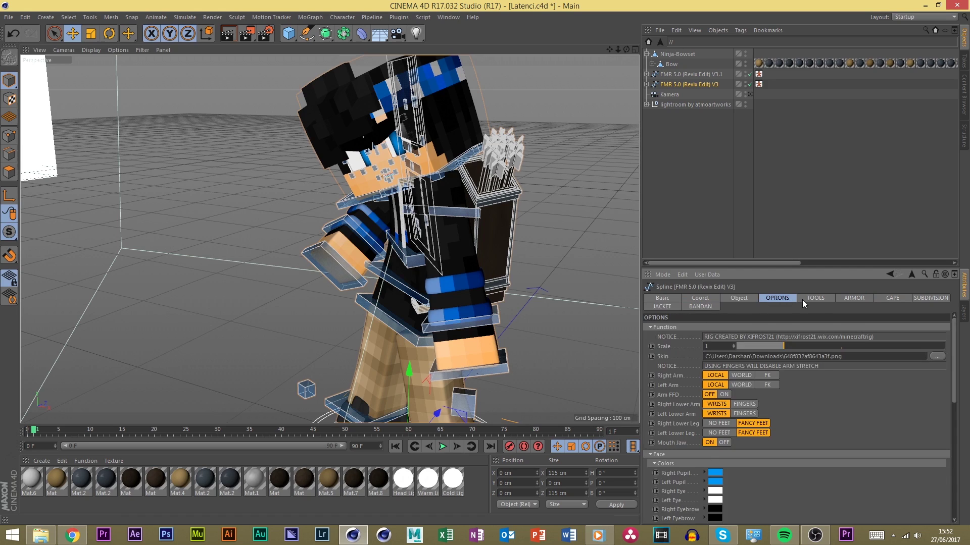
left_click(803, 299)
left_click(780, 296)
scroll(953, 379, "down", 1)
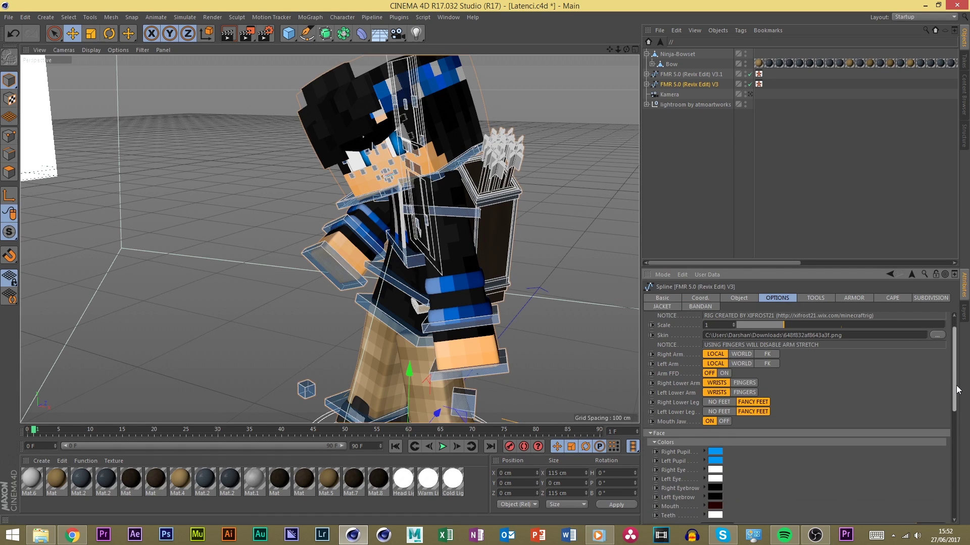
left_click(744, 383)
left_click(744, 393)
left_click(304, 319)
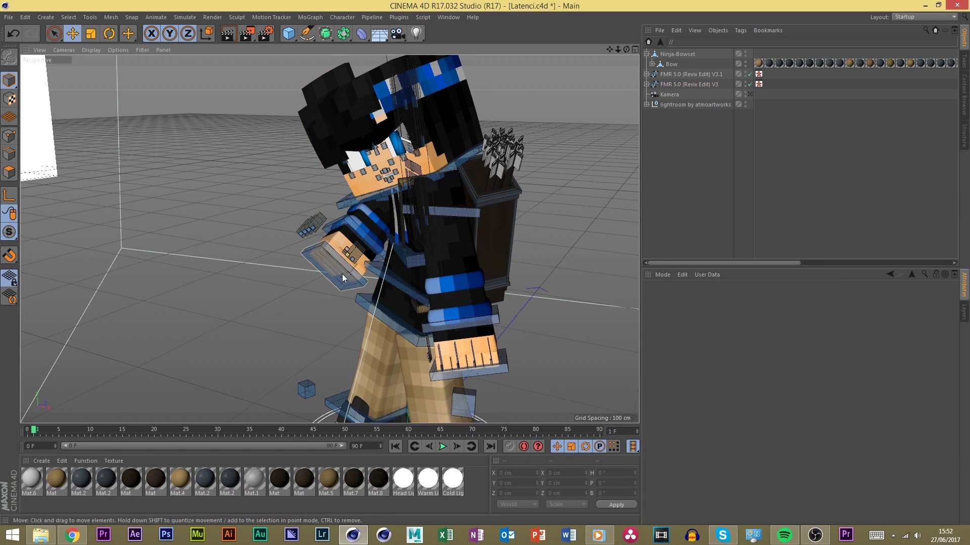
Reposition the feet, moving the left foot control to about X 7.7, Z -2.9 cm and shifting the right foot back
left_click(342, 274)
scroll(386, 252, "down", 3)
scroll(386, 252, "up", 2)
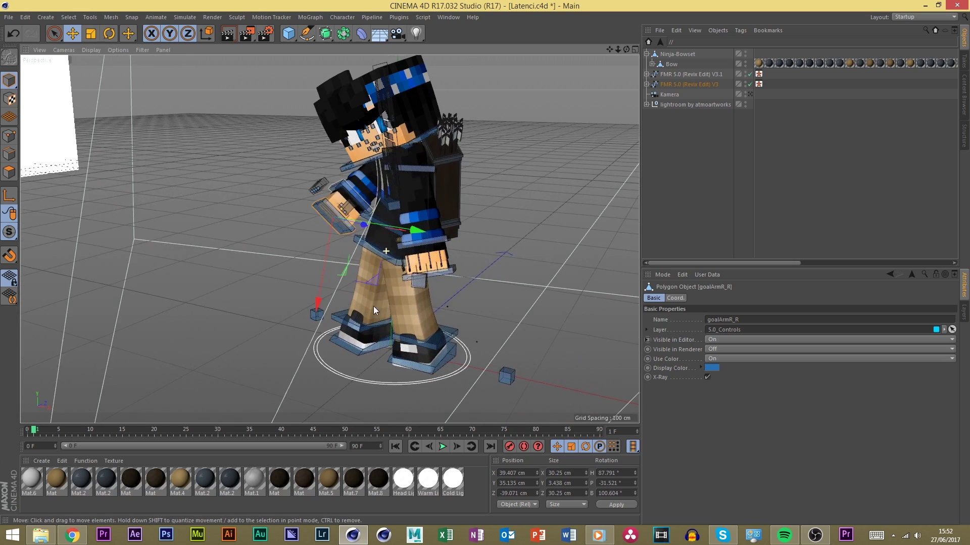
left_click_drag(425, 376, 436, 365)
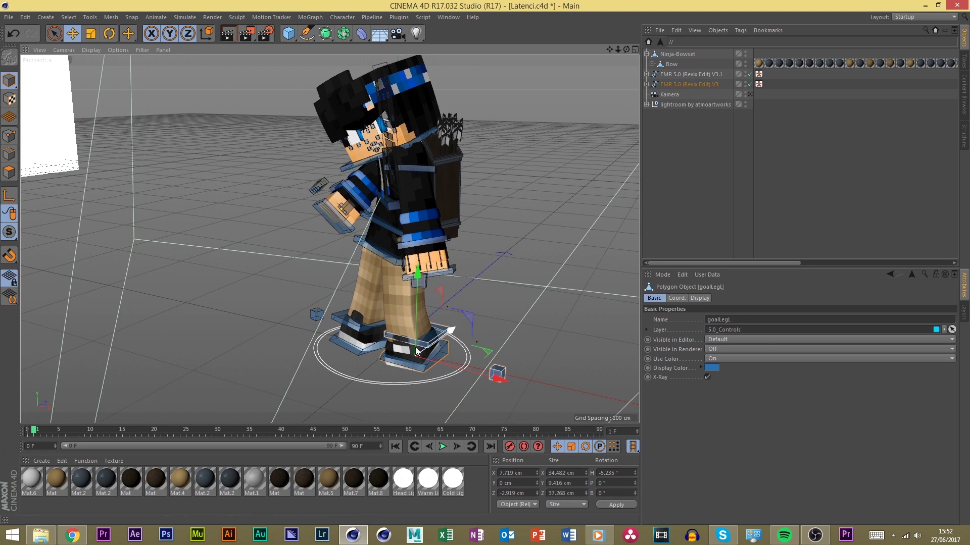
left_click_drag(366, 346, 391, 342)
left_click_drag(375, 304, 376, 298)
left_click(384, 273)
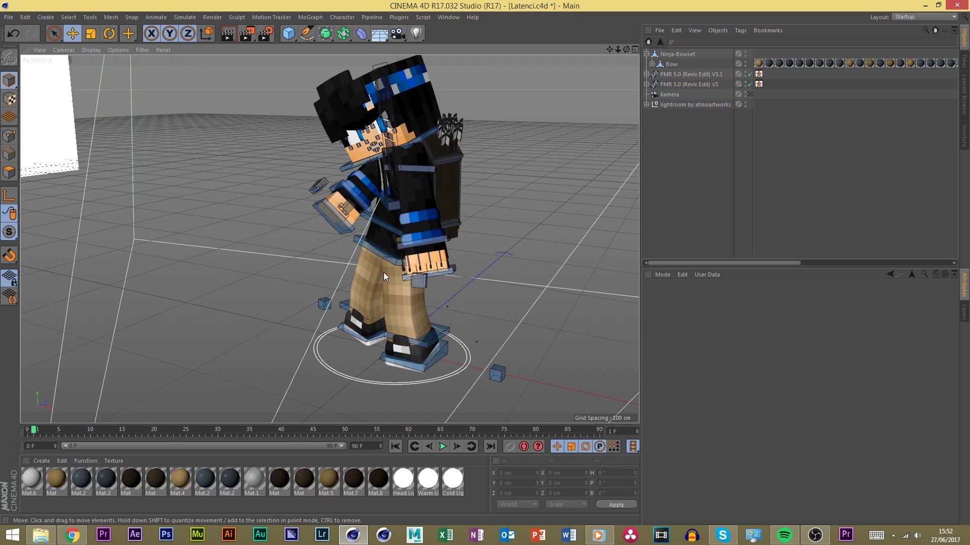
Move the bow to the character's right hand, at about X -54.9, Y 104.6, Z 3.7 cm
scroll(383, 271, "up", 3)
left_click_drag(626, 50, 407, 195)
left_click(316, 219)
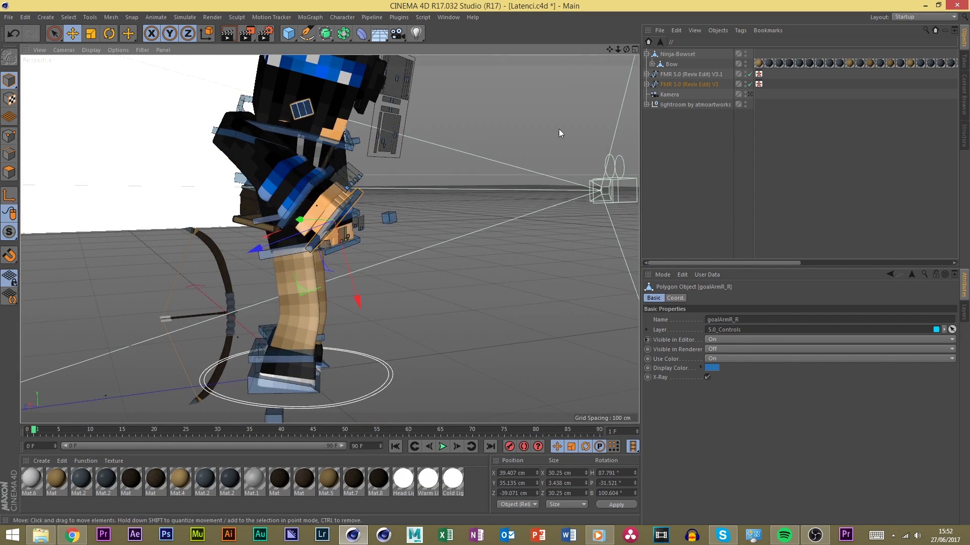
left_click_drag(626, 49, 535, 91)
left_click(566, 281)
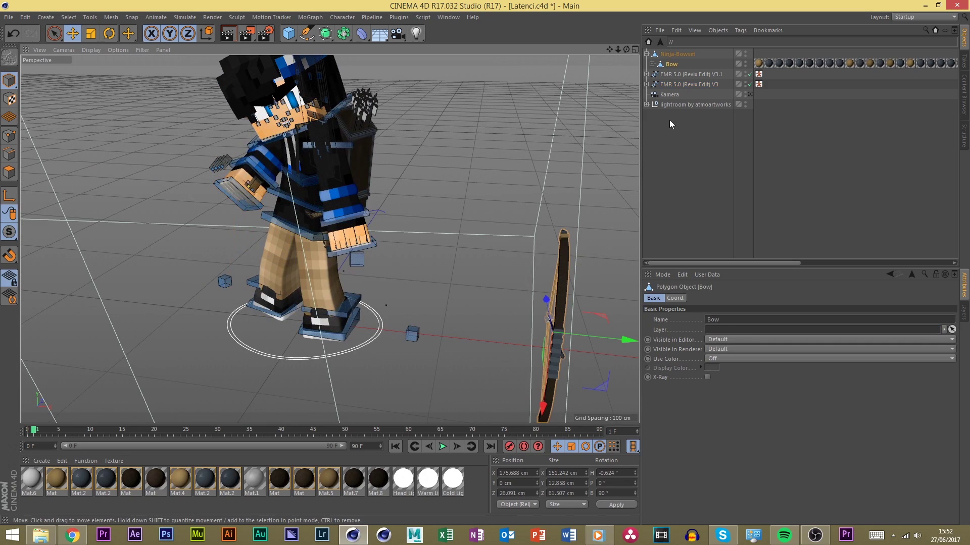
left_click_drag(543, 414, 230, 234)
scroll(230, 234, "up", 3)
key("r")
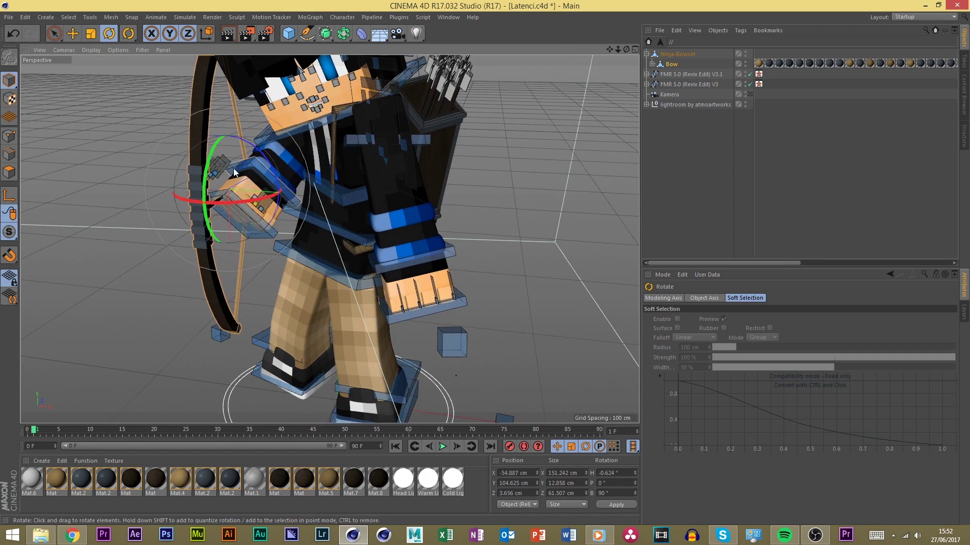
Rotate the bow to match the tilt of the right hand, about H -38.1°, P 36°, B 160.4°
left_click_drag(233, 168, 259, 186)
key("ctrl+z")
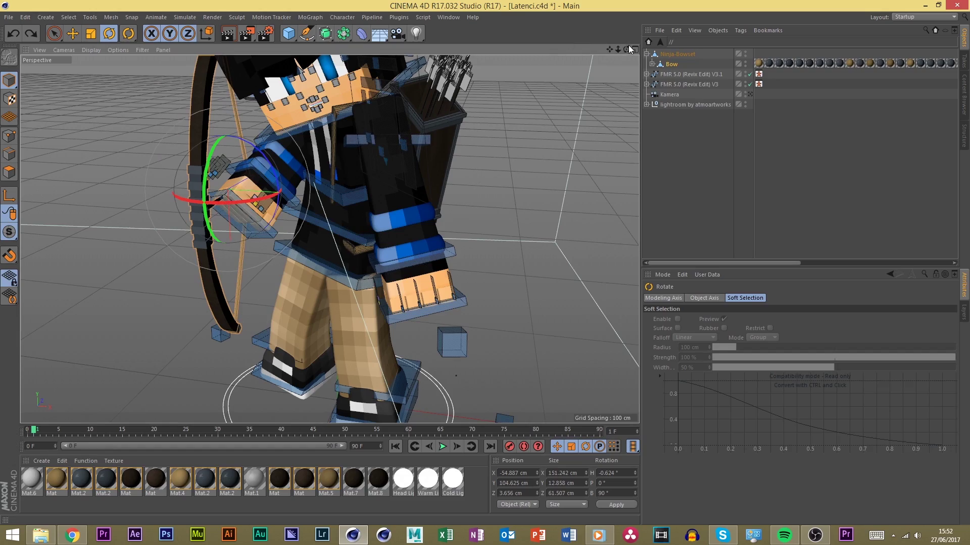
left_click_drag(626, 48, 752, 50)
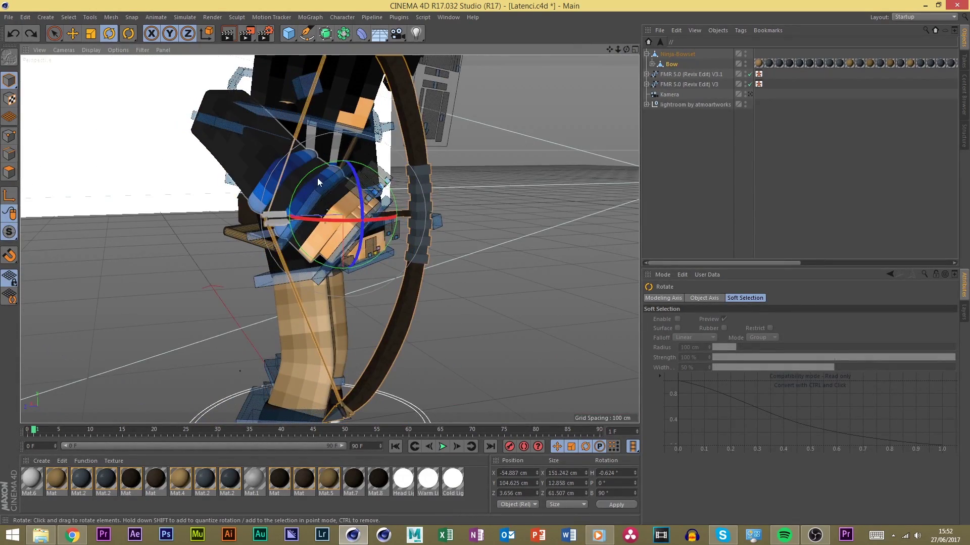
left_click_drag(321, 186, 345, 117)
key("ctrl+z")
scroll(392, 244, "up", 4)
Delete the bow's arrow and move the bow against the right hand, to about X -44.5, Y 115.3, Z 18.3 cm
left_click(392, 280)
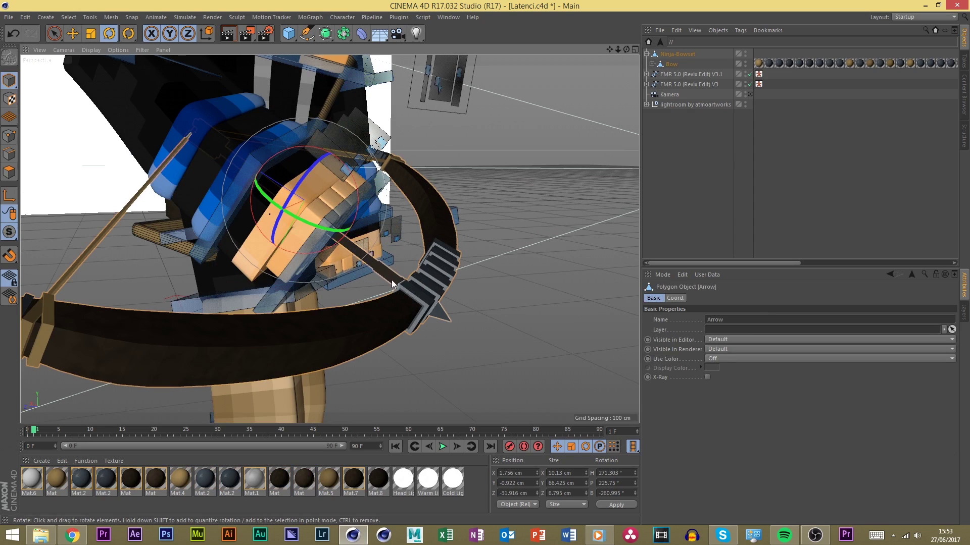
key("Delete")
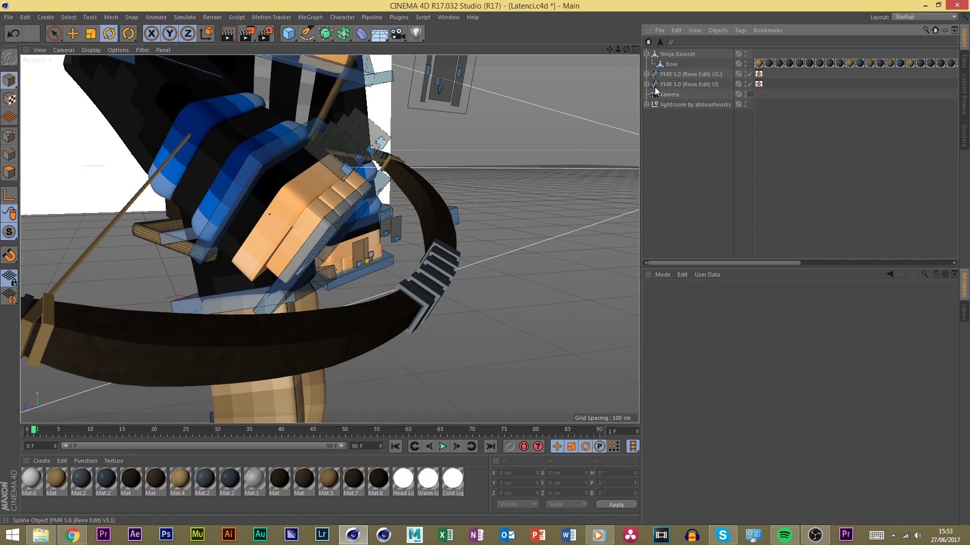
left_click(419, 295)
left_click_drag(627, 49, 505, 78)
key("e")
left_click_drag(241, 184, 196, 130)
key("r")
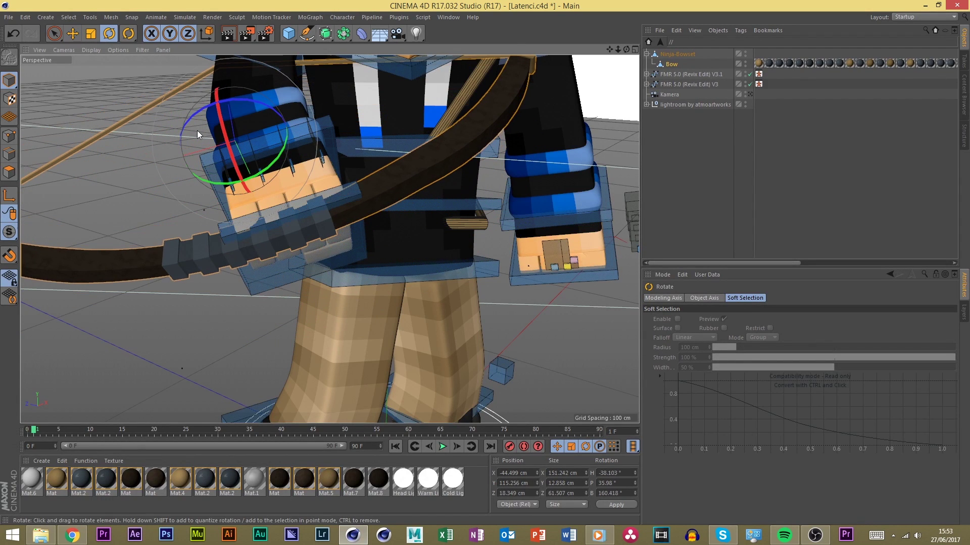
key("e")
key("r")
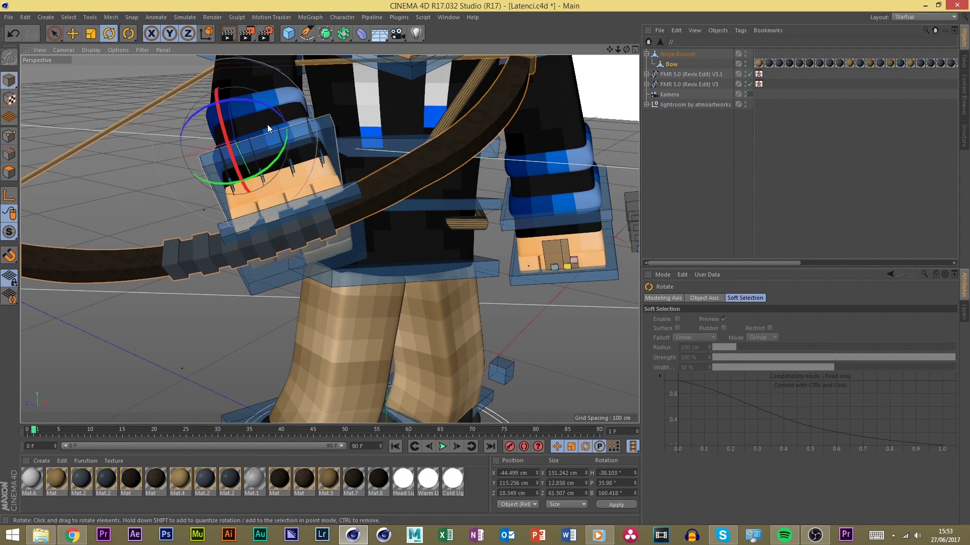
key("ctrl+z")
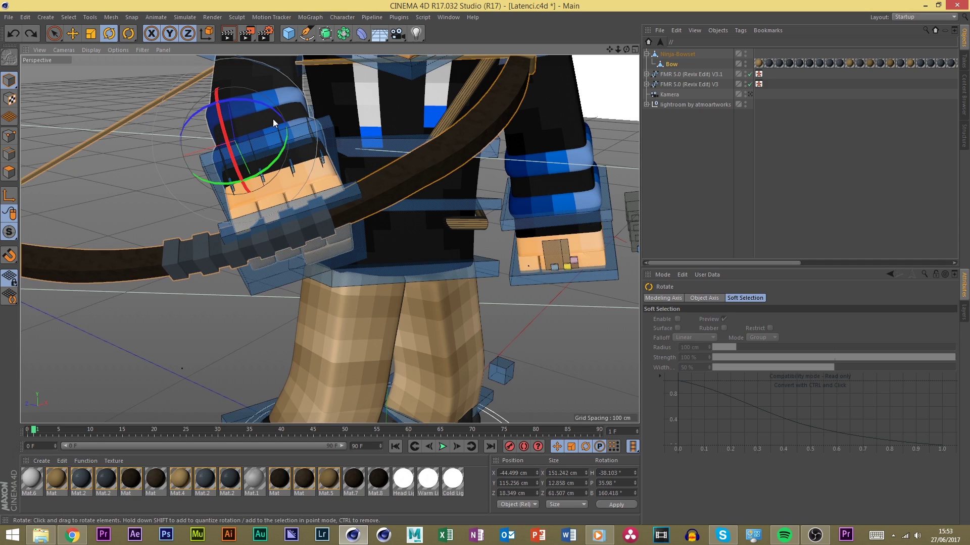
left_click_drag(257, 111, 295, 117)
key("ctrl+z")
Fit the bow into the right hand at about X -36.3, Y 113.4, Z 24.6 cm, rotated to about H -36.9°, P 38.7°, B 159.7°
key("e")
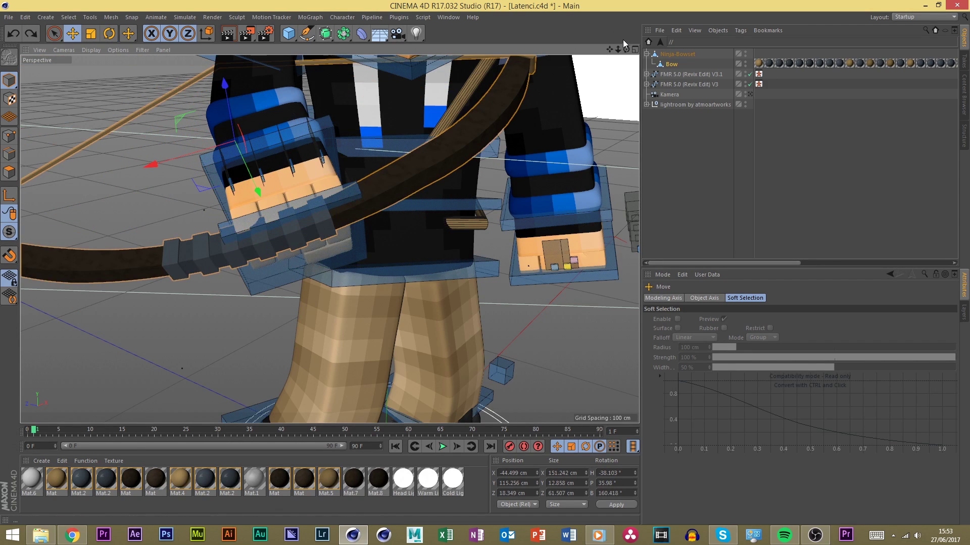
mouse_move(626, 49)
left_mouse_down()
mouse_move(576, 25)
mouse_move(626, 49)
left_mouse_up()
left_click_drag(226, 162, 198, 200)
key("r")
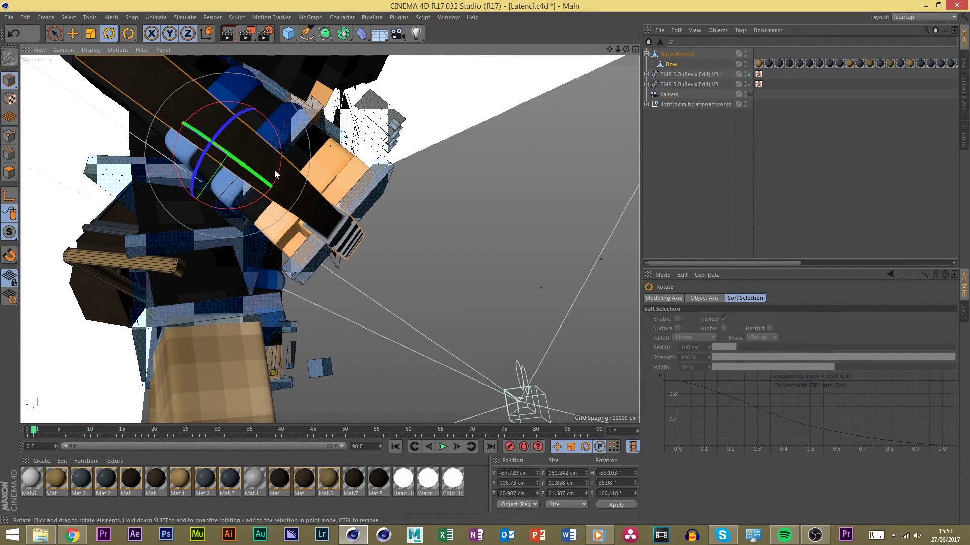
left_click_drag(276, 174, 225, 165)
key("e")
left_click_drag(179, 104, 167, 92)
left_click_drag(626, 50, 519, 68)
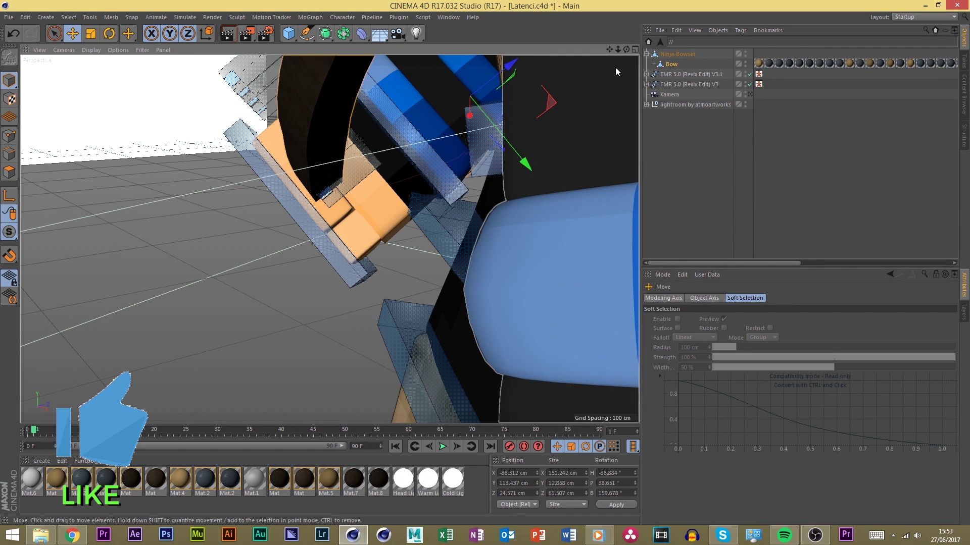
Curl the right hand's fingers slightly around the bow by shifting their finger controllers
mouse_move(626, 49)
left_mouse_down()
mouse_move(652, 56)
mouse_move(620, 55)
left_mouse_up()
left_click(219, 126)
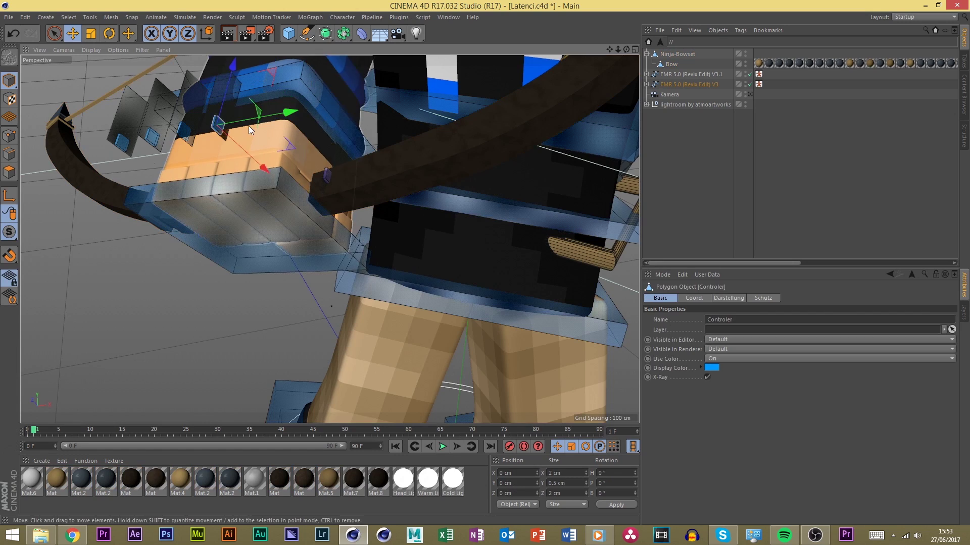
mouse_move(235, 129)
left_mouse_down()
mouse_move(263, 122)
mouse_move(233, 126)
left_mouse_up()
left_click(151, 135, "shift")
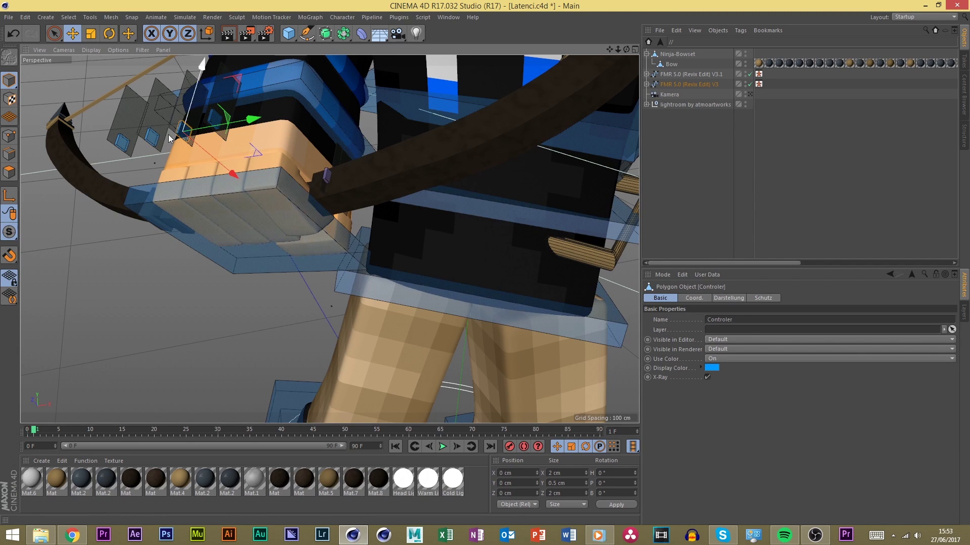
left_click(131, 150)
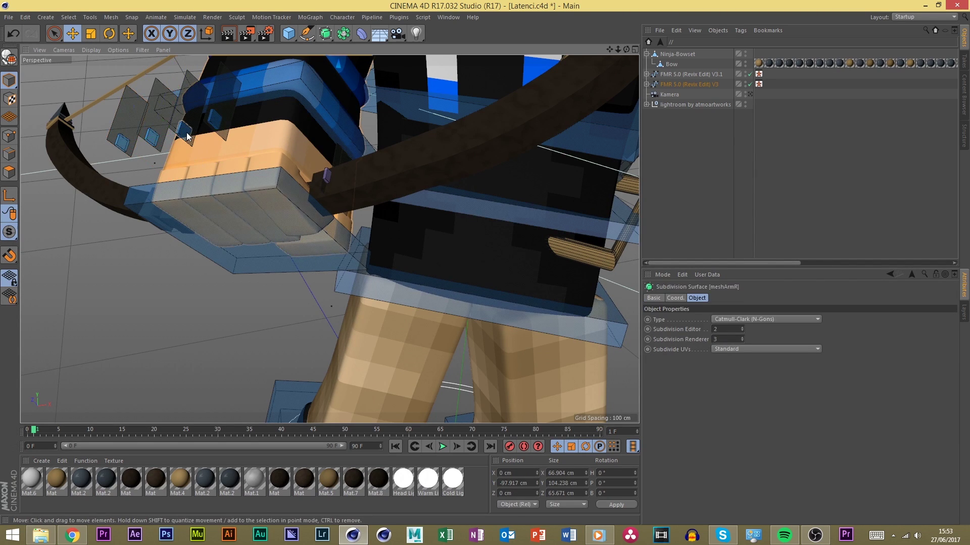
left_click(151, 135)
left_click(117, 150, "shift")
left_click_drag(181, 156, 183, 146)
left_click_drag(164, 105, 92, 137)
left_click(93, 135)
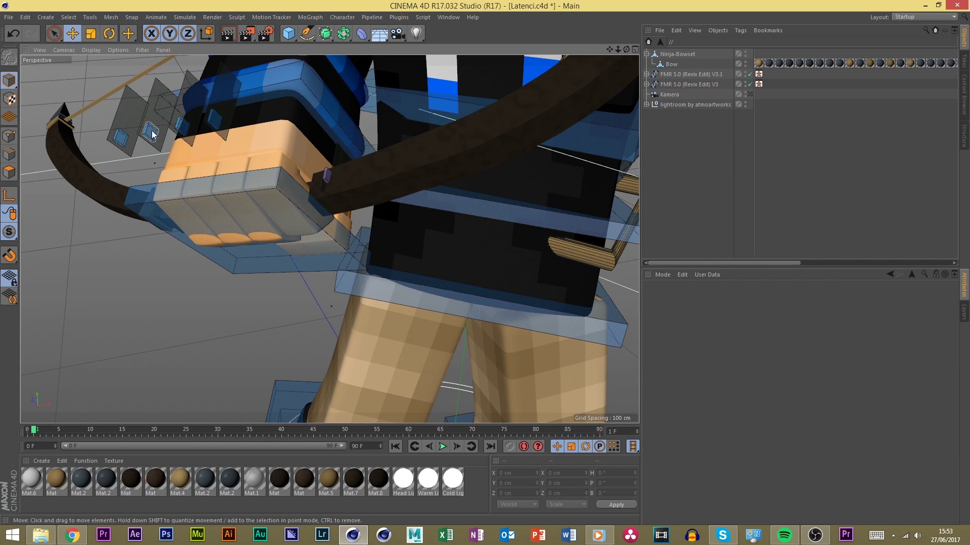
Curl the right hand's outer fingers further, moving the outermost controller to about X -0.5, Z 1.2 cm, and check the Kamera view
left_click(151, 126)
mouse_move(151, 122)
left_mouse_down()
mouse_move(160, 115)
mouse_move(138, 114)
left_mouse_up()
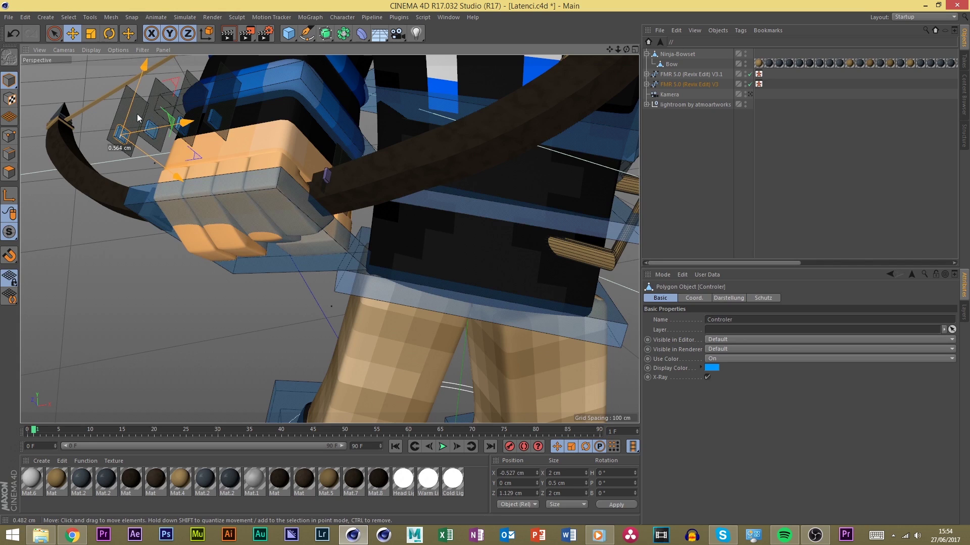
left_click(750, 95)
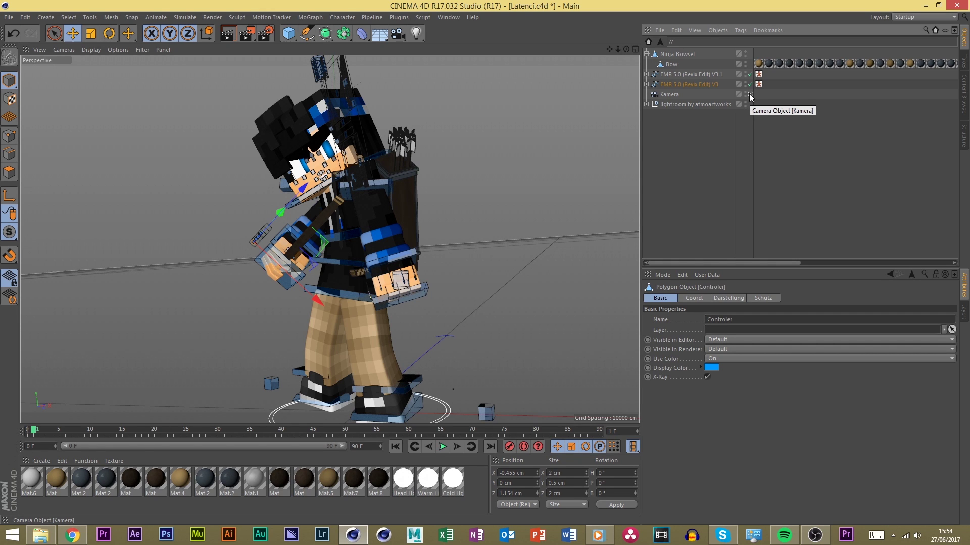
left_click(749, 94)
Swing the left arm back by moving the left hand control to about X -1.8, Y 3.4, Z 23.3 cm
scroll(272, 244, "down", 3)
scroll(261, 239, "up", 3)
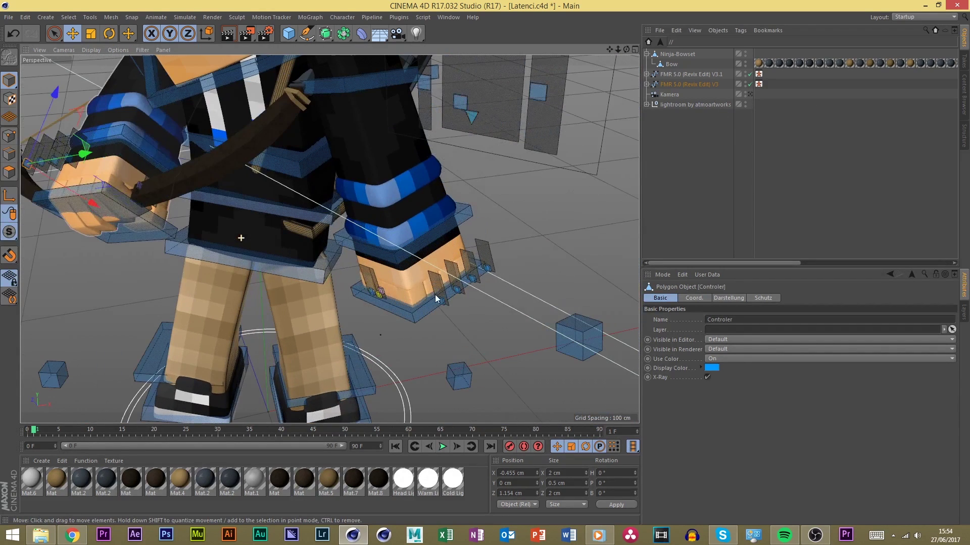
left_click(579, 337)
left_click_drag(627, 49, 441, 257)
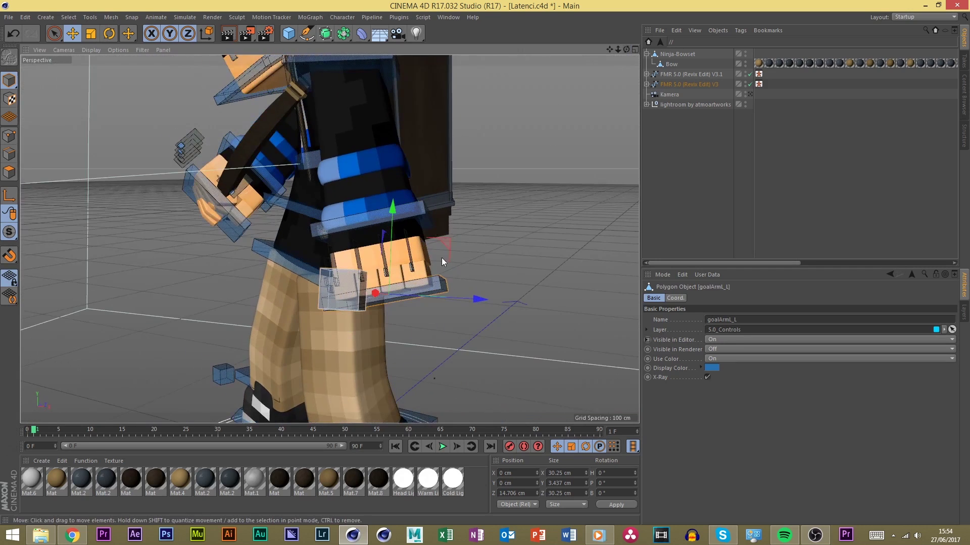
left_click_drag(401, 309, 434, 304)
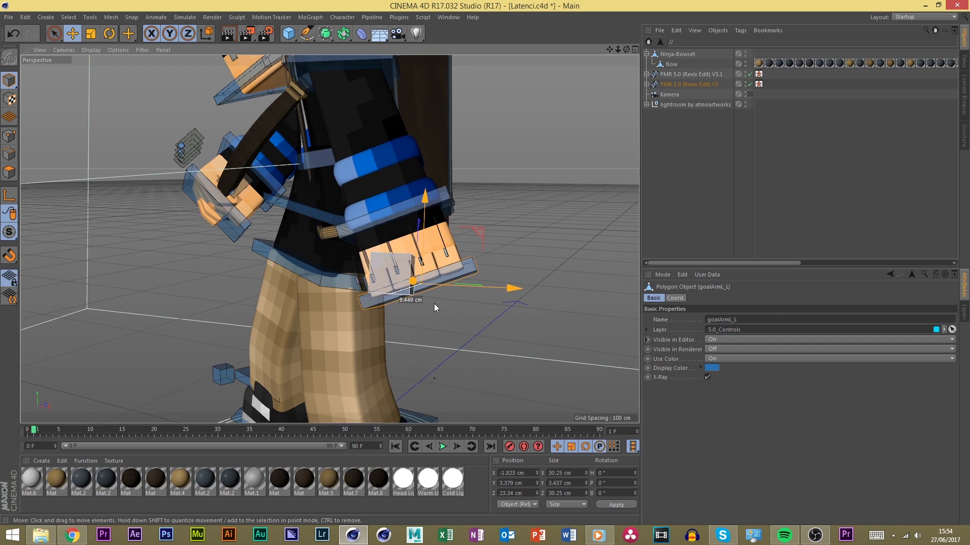
left_click(434, 304)
left_click(475, 276)
Examine the left hand's finger controllers up close and check the whole pose through the Kamera camera
scroll(459, 274, "up", 5)
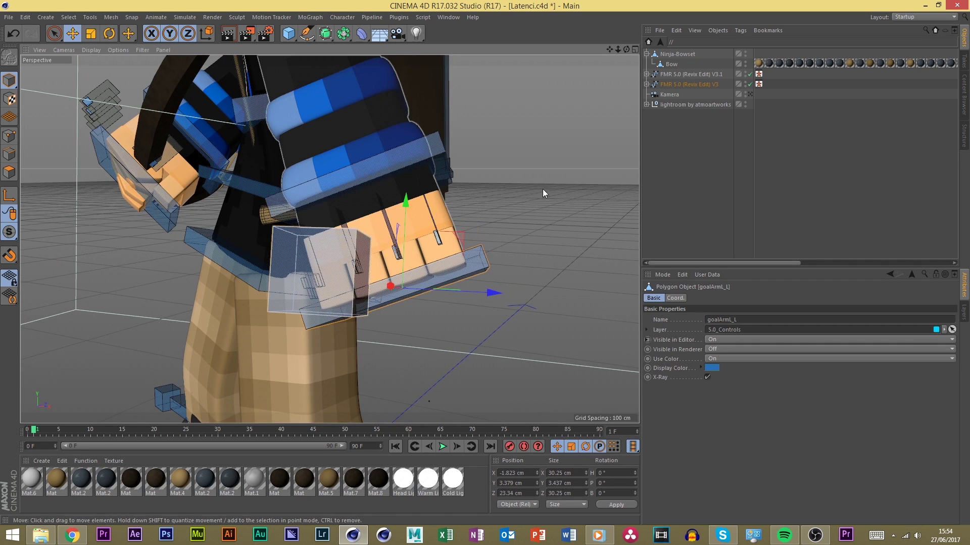
left_click_drag(626, 49, 387, 261)
scroll(388, 262, "up", 3)
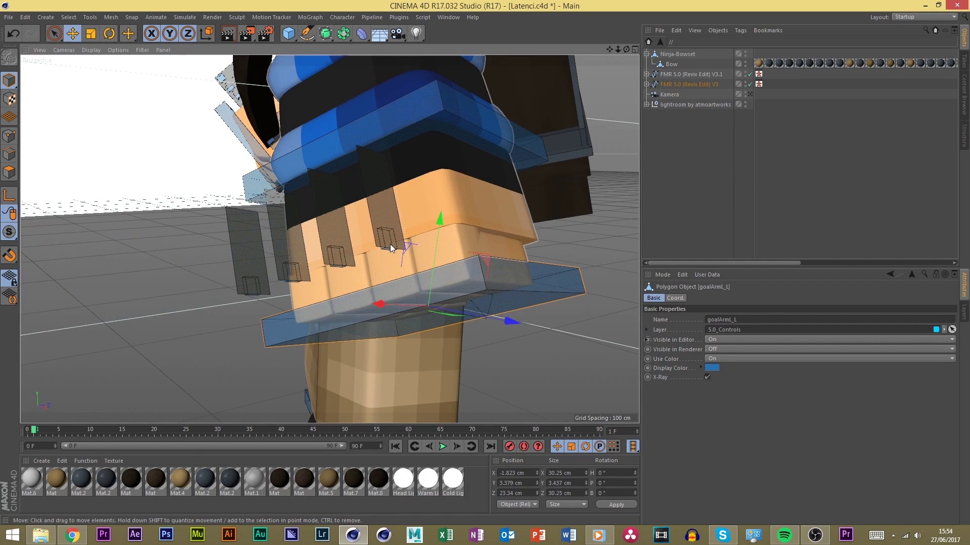
left_click(390, 252)
scroll(387, 248, "up", 5)
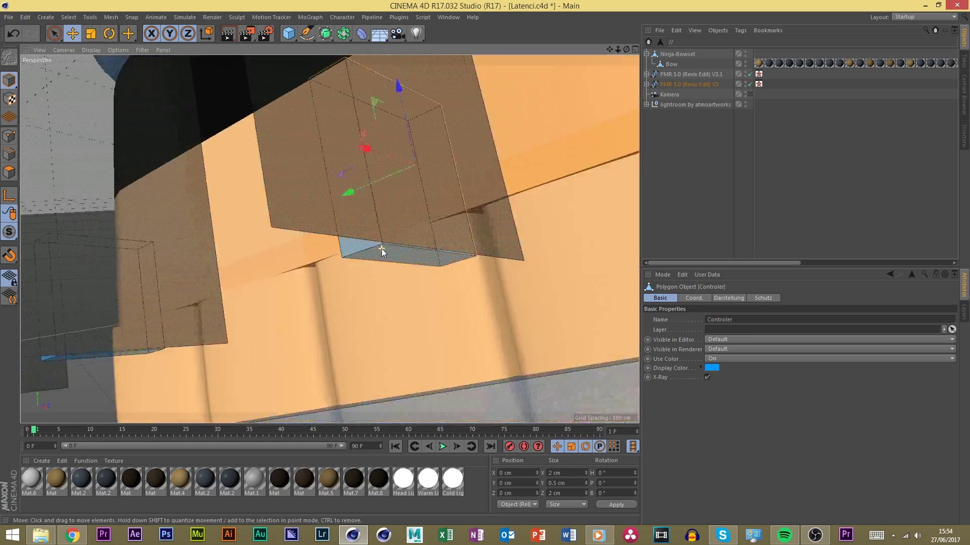
scroll(381, 249, "down", 2)
scroll(381, 248, "up", 3)
left_click(199, 283)
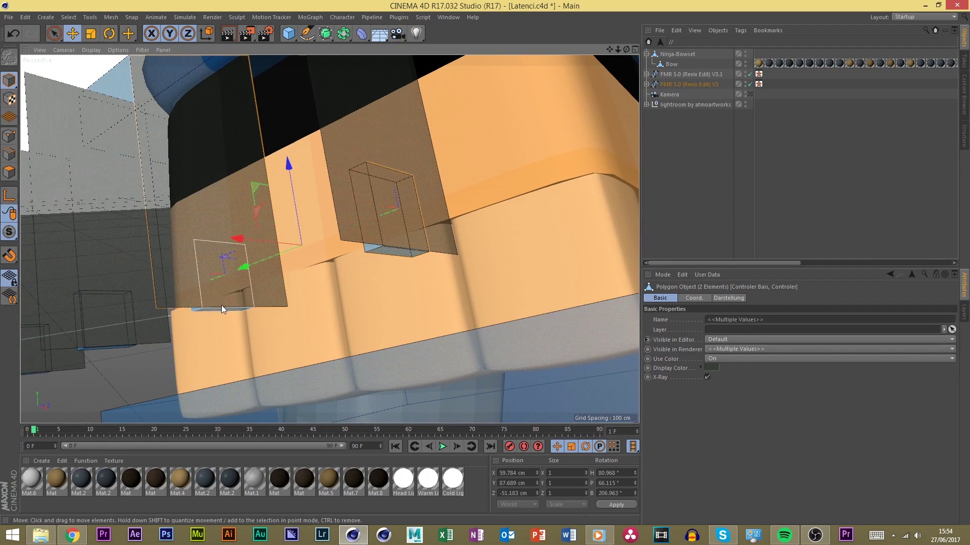
left_click(394, 222)
left_click_drag(626, 49, 558, 169)
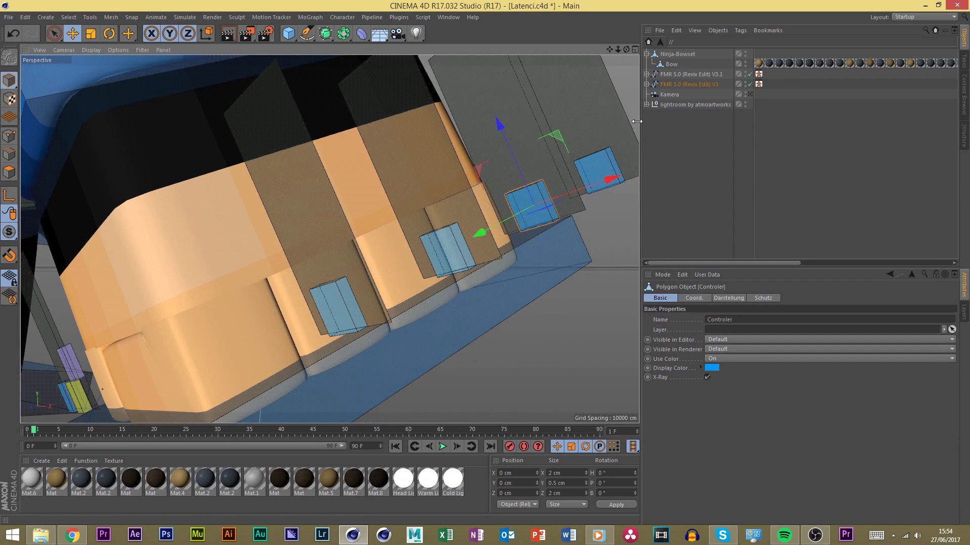
left_click(628, 144)
left_click(607, 226)
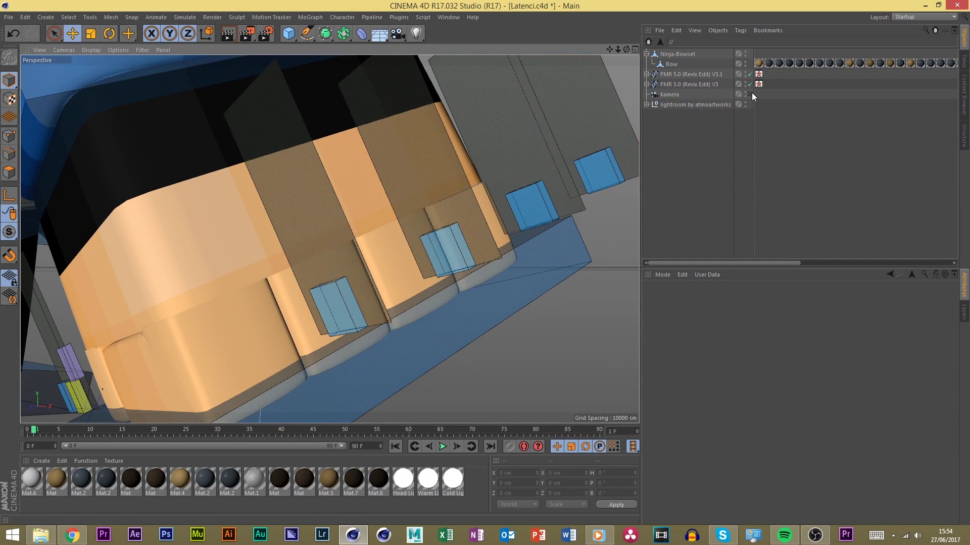
left_click(750, 95)
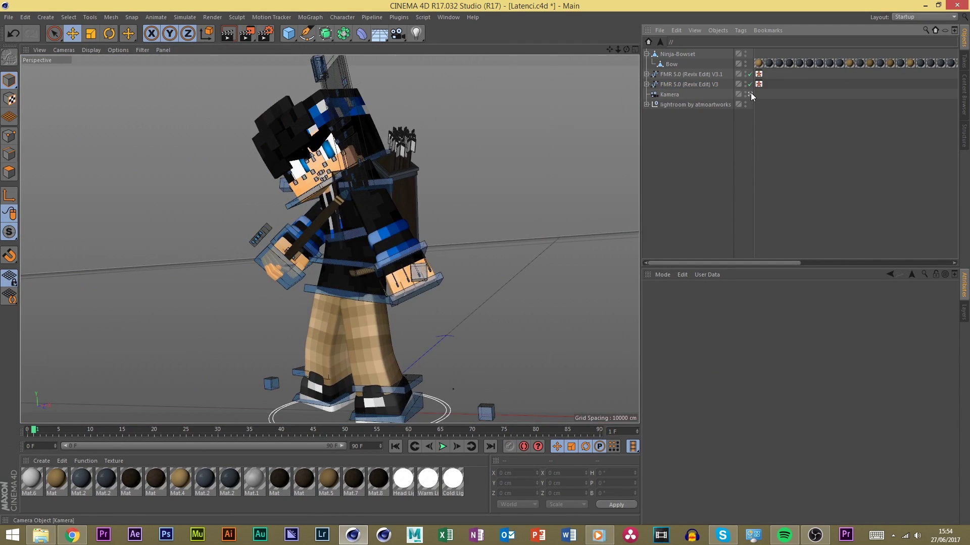
left_click(751, 96)
left_click(751, 96)
left_click(751, 96)
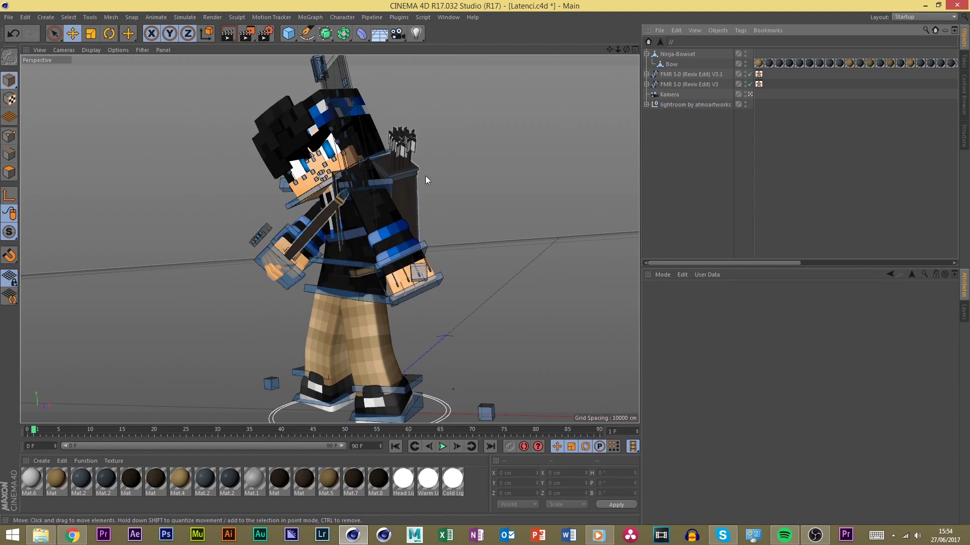
left_click(750, 95)
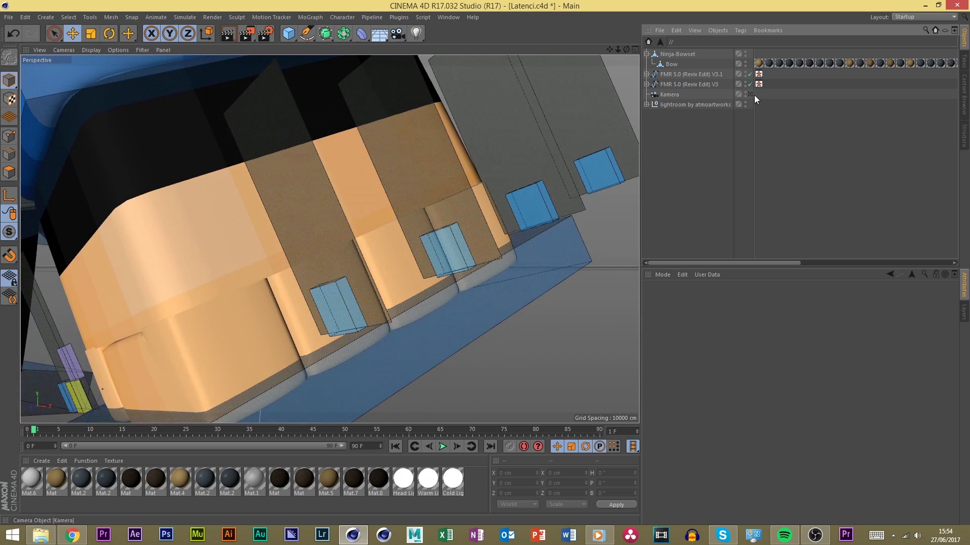
Try to curl the left hand's outermost finger by moving its controller about 1 cm
scroll(494, 231, "up", 4)
left_click(485, 177)
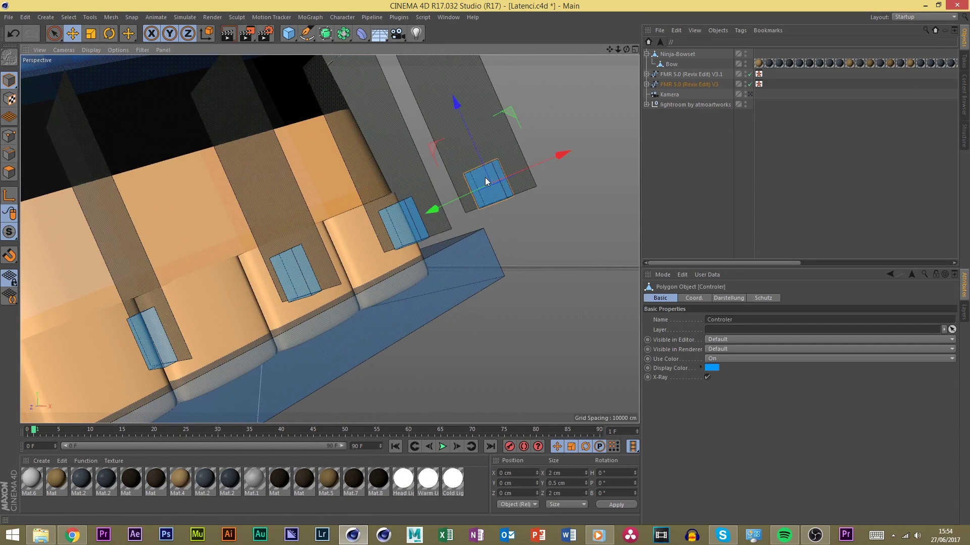
left_click_drag(489, 214, 475, 202)
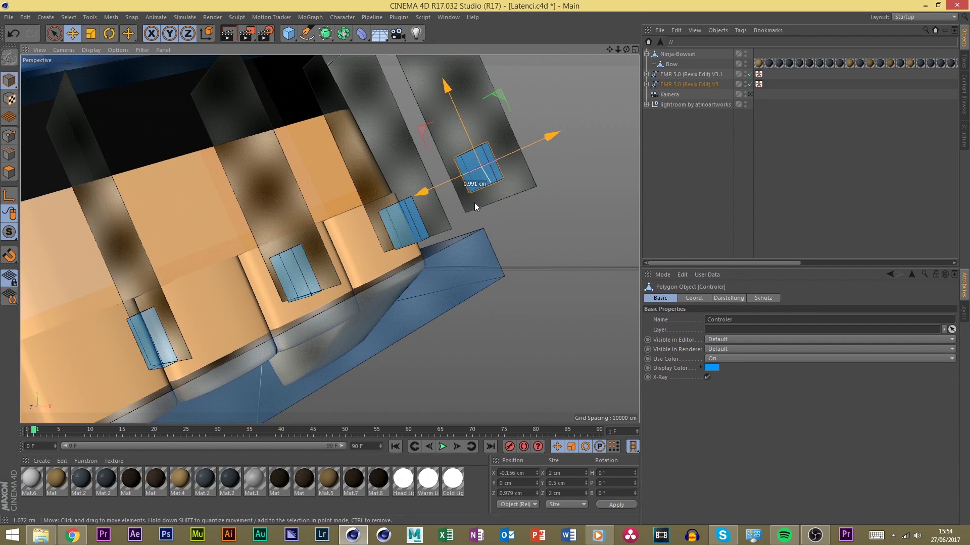
scroll(403, 255, "down", 3)
scroll(403, 255, "up", 3)
left_click_drag(402, 226, 408, 260)
Curl the left hand's four fingers together by moving their controllers about 1.4 cm
left_click(520, 177, "shift")
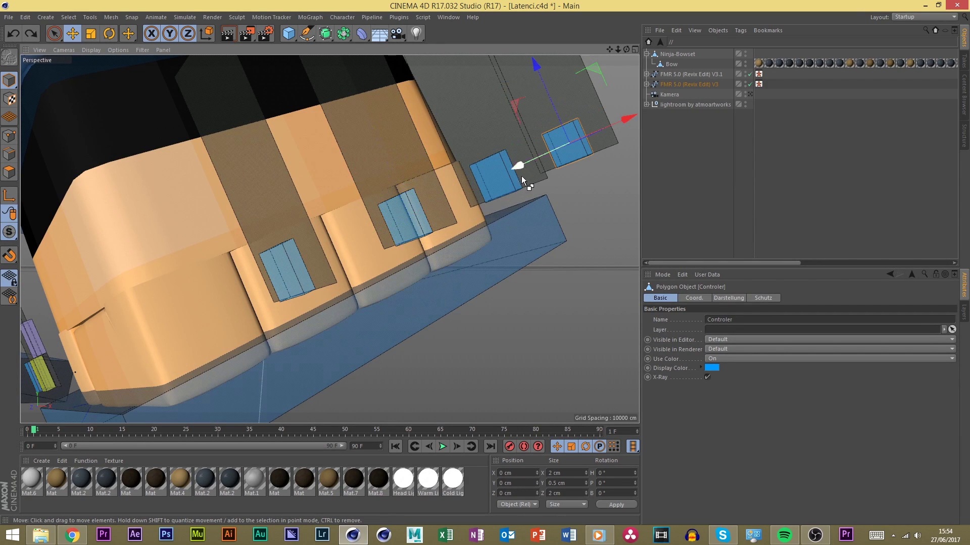
left_click(285, 268, "shift")
left_click(411, 217, "shift")
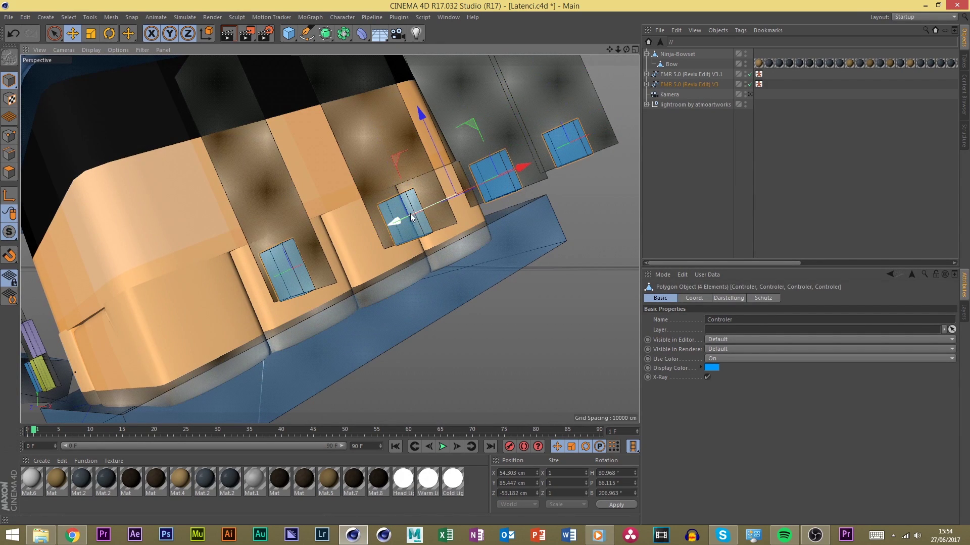
left_click_drag(520, 168, 543, 162)
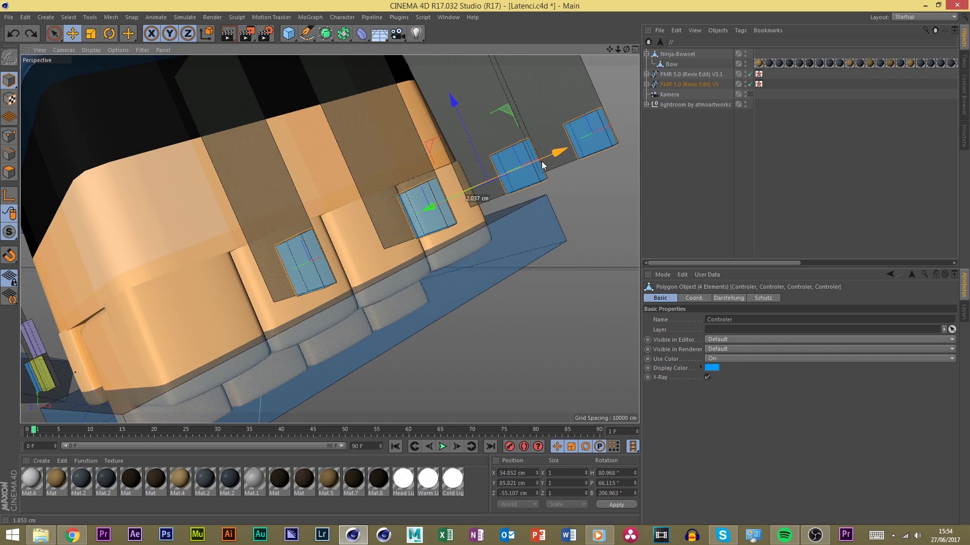
key("ctrl+z")
left_click_drag(404, 152, 250, 225, "alt")
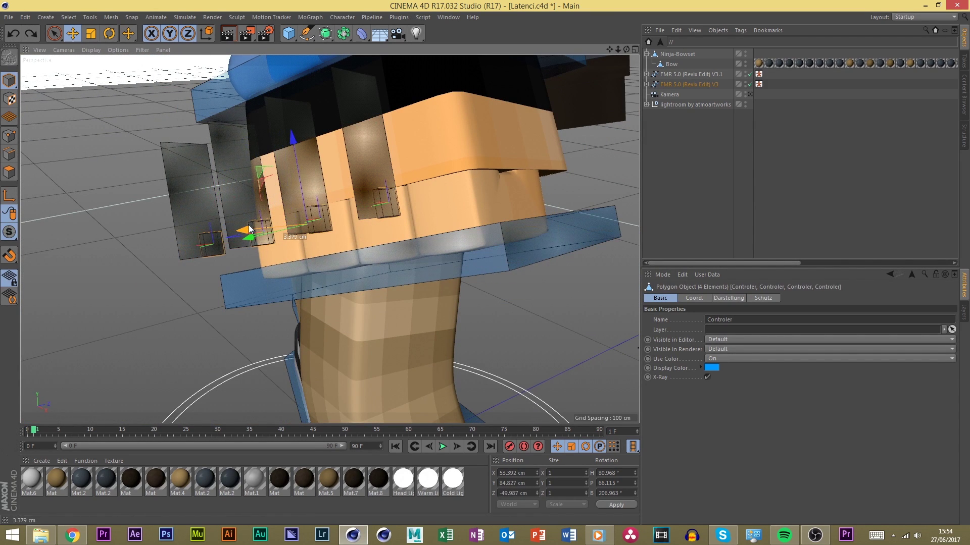
left_click_drag(286, 183, 271, 168)
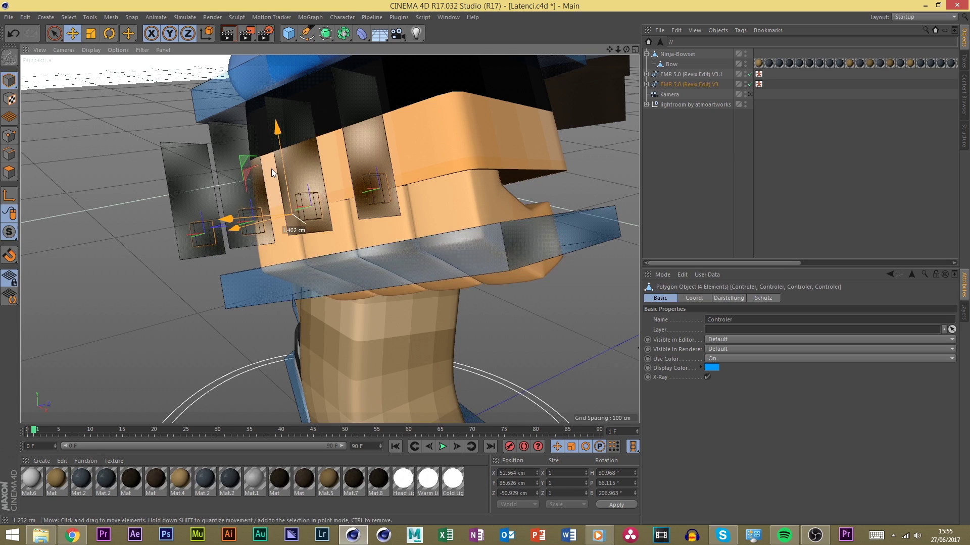
left_click(210, 267)
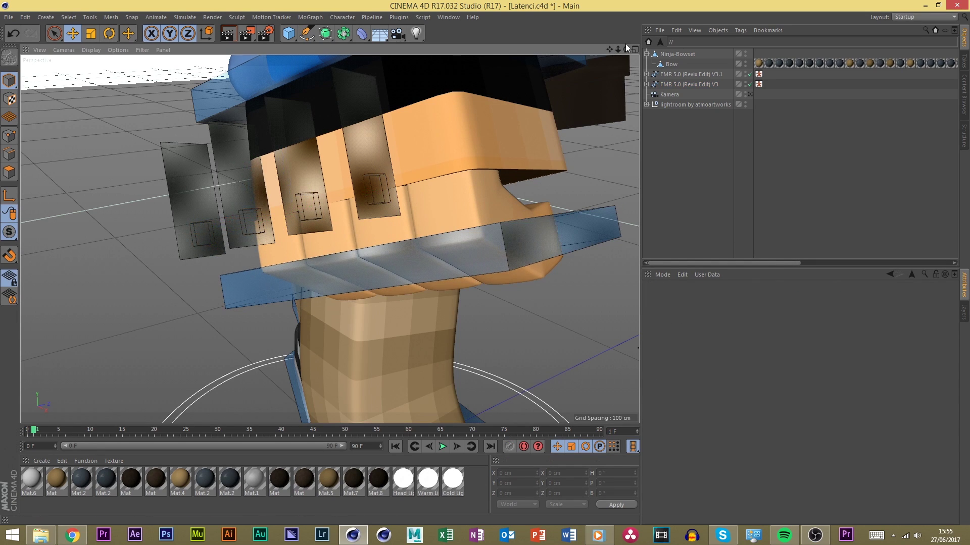
Curl the left hand's first finger slightly further by moving its controller
left_click_drag(626, 50, 808, 55)
left_click(398, 249)
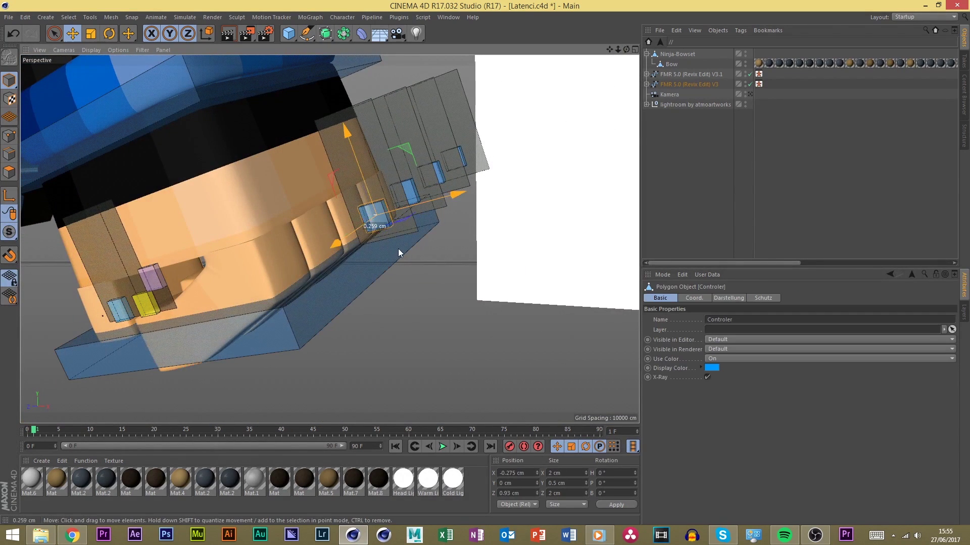
left_click_drag(393, 248, 415, 210)
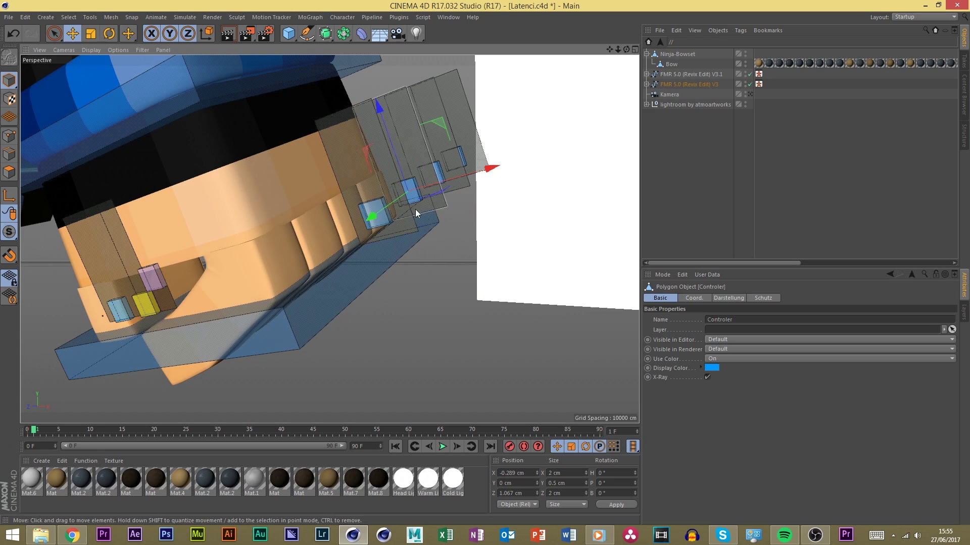
Curl the left hand's two outer fingers further, moving the inner of their controllers to about X -1.3, Z 1.05 cm
left_click(445, 180)
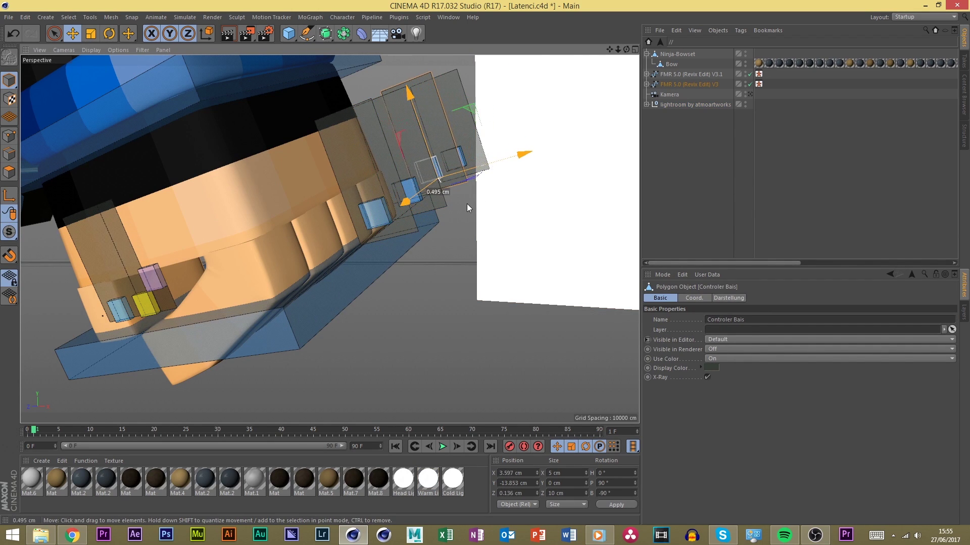
left_click(463, 193)
left_click_drag(441, 170, 438, 218)
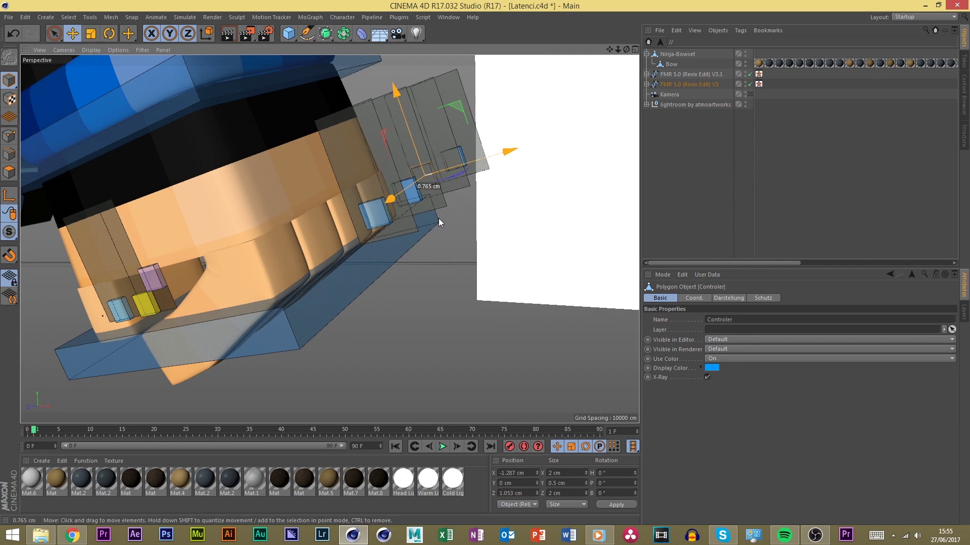
left_click(455, 174)
left_click_drag(464, 160, 466, 190)
left_click(553, 134)
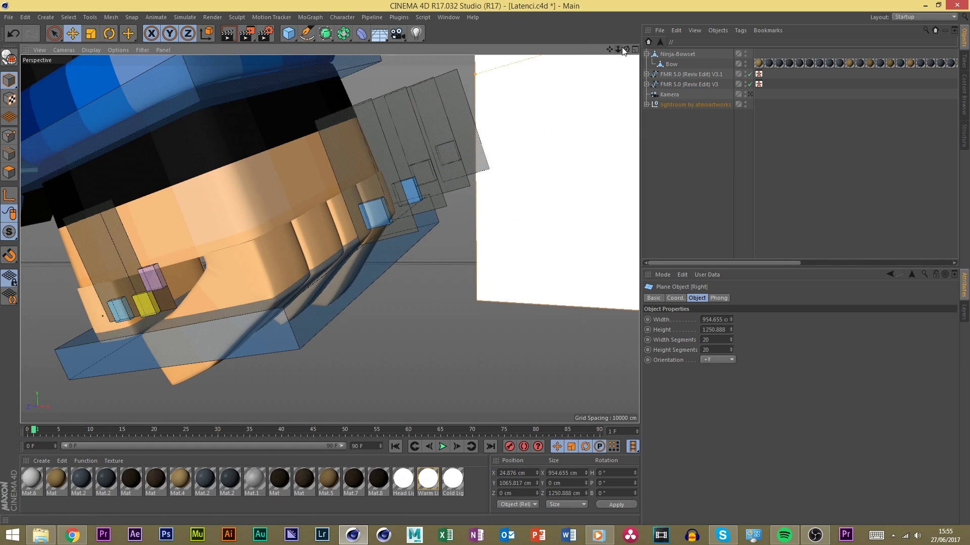
Try rotating the left arm's shoulder control and check the pose through the Kamera camera
left_click_drag(625, 50, 596, 71)
scroll(526, 221, "down", 4)
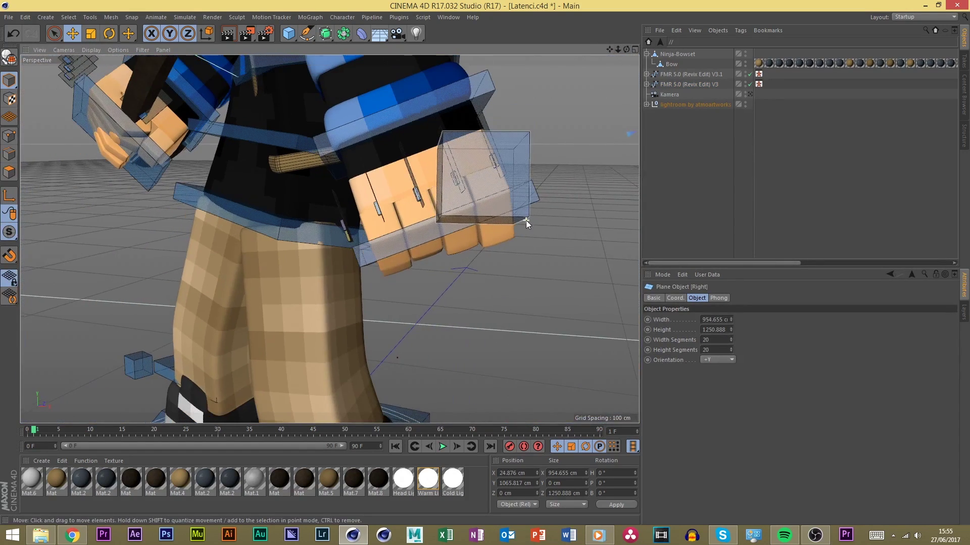
scroll(567, 201, "down", 2)
scroll(452, 237, "down", 2)
left_click_drag(452, 237, 404, 128, "alt")
left_click(404, 128)
key("r")
left_click_drag(394, 162, 432, 149)
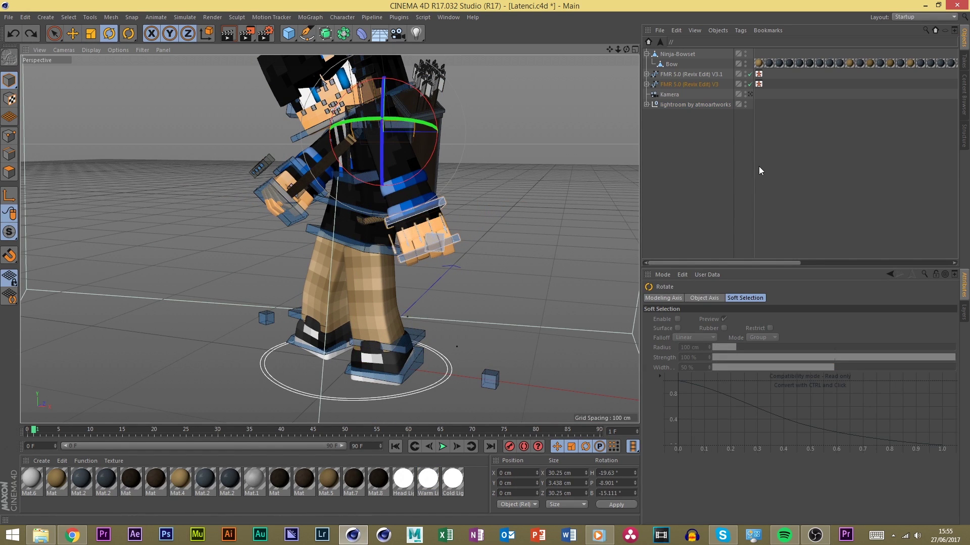
left_click(750, 84)
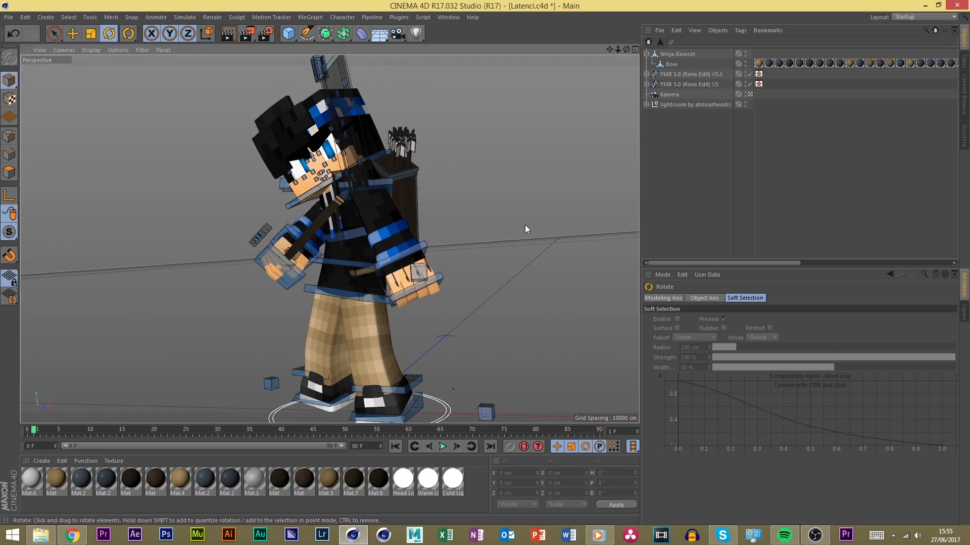
left_click(338, 95)
key("e")
left_click_drag(430, 121, 499, 112)
left_click(529, 139)
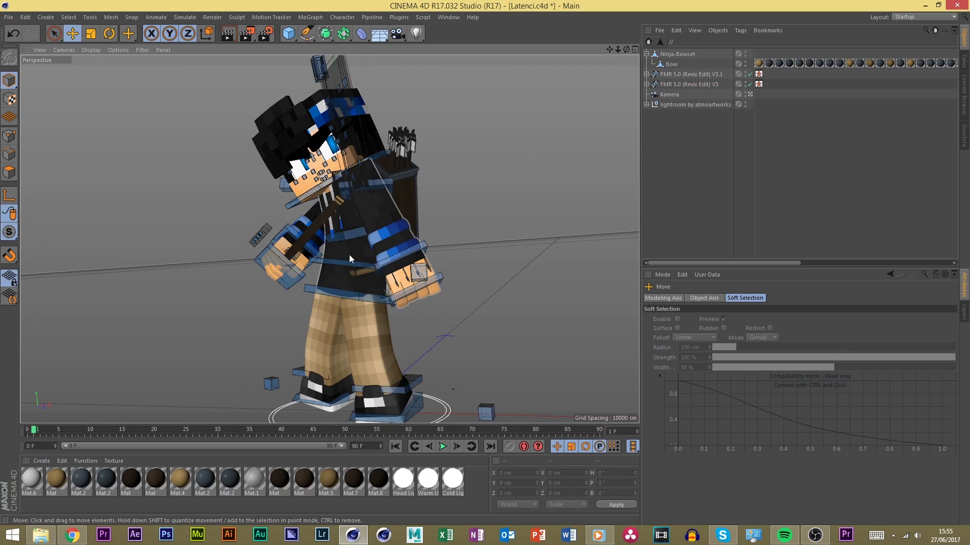
Try rotating the right hand control and undo the rotation
left_click(287, 283)
key("r")
key("w")
key("w")
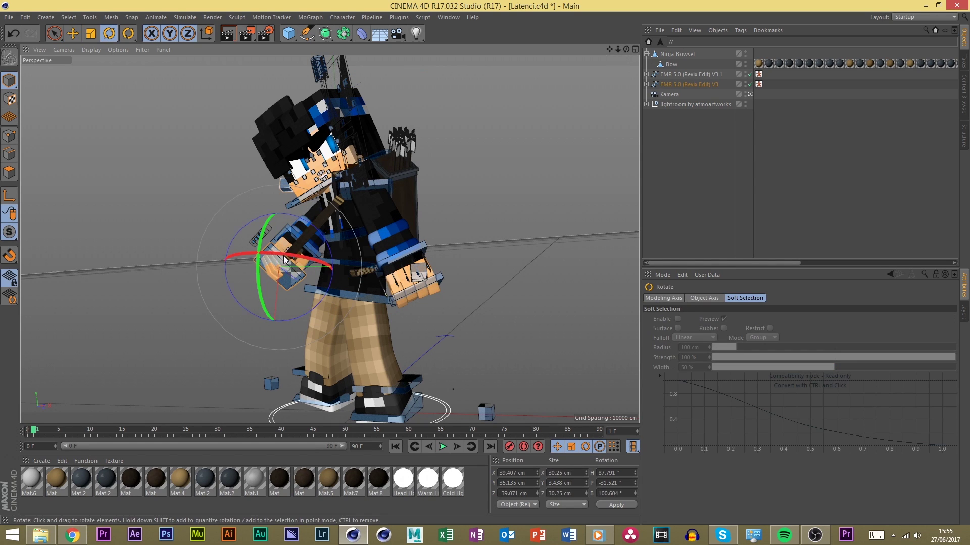
left_click_drag(285, 259, 267, 252)
key("ctrl+z")
left_click(534, 255)
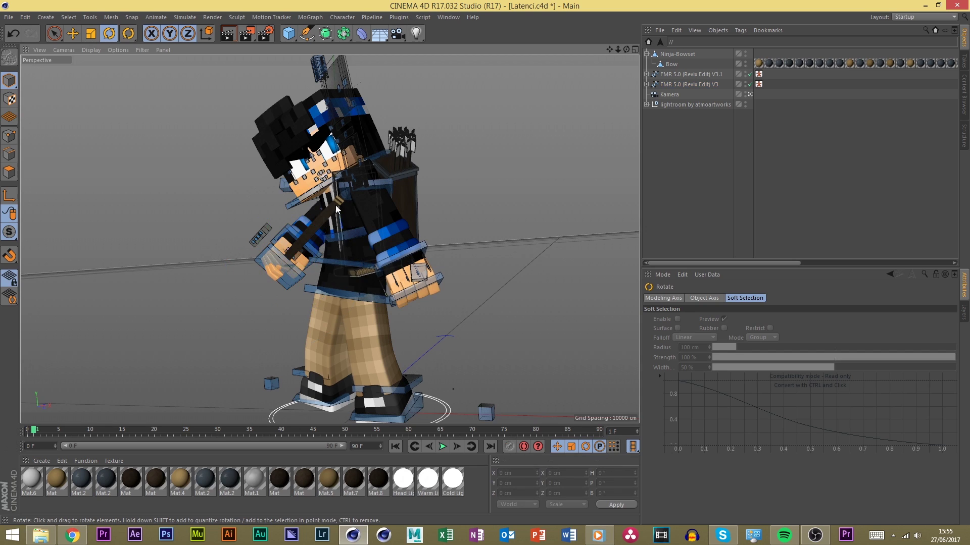
Leave the Kamera view and try rotating the bow together with the right arm control
left_click(749, 94)
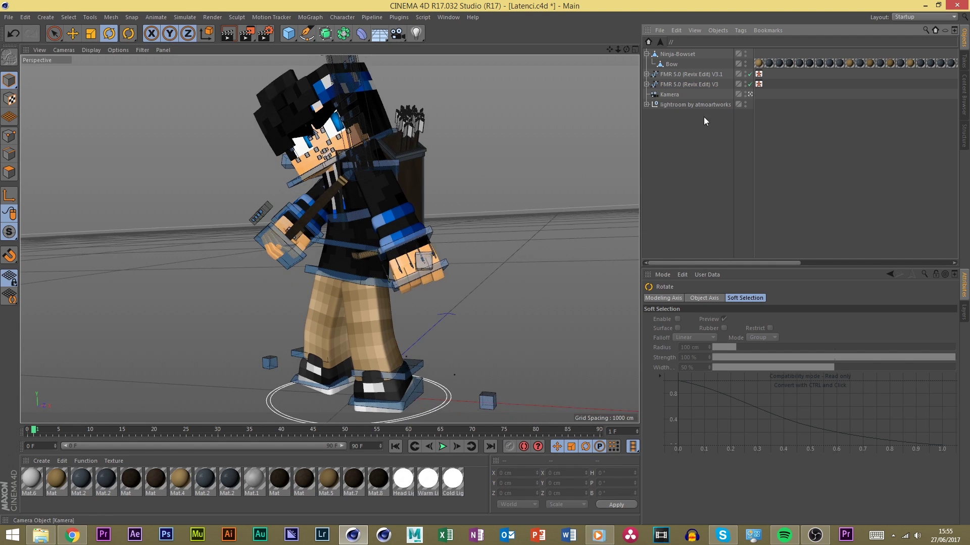
left_click_drag(627, 49, 581, 53)
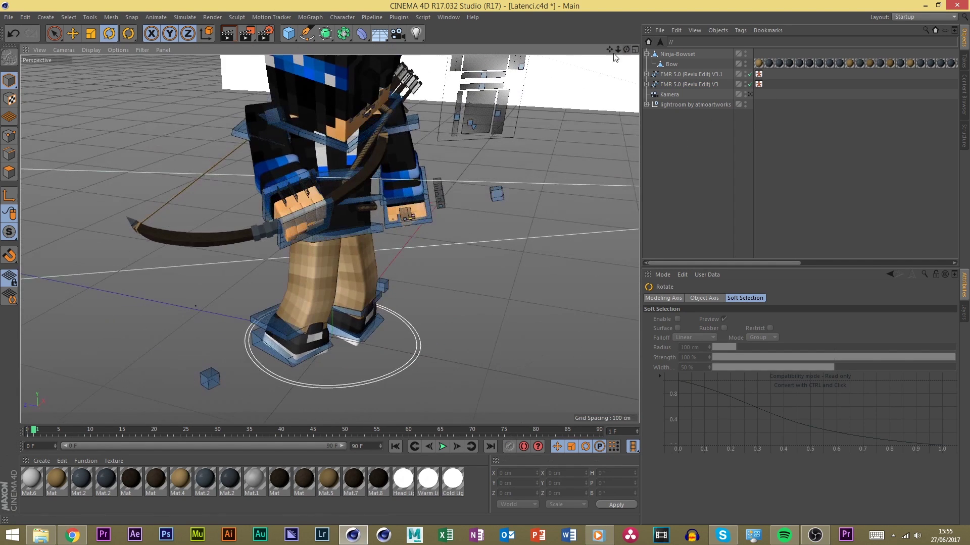
left_click(310, 216)
left_click(249, 237, "shift")
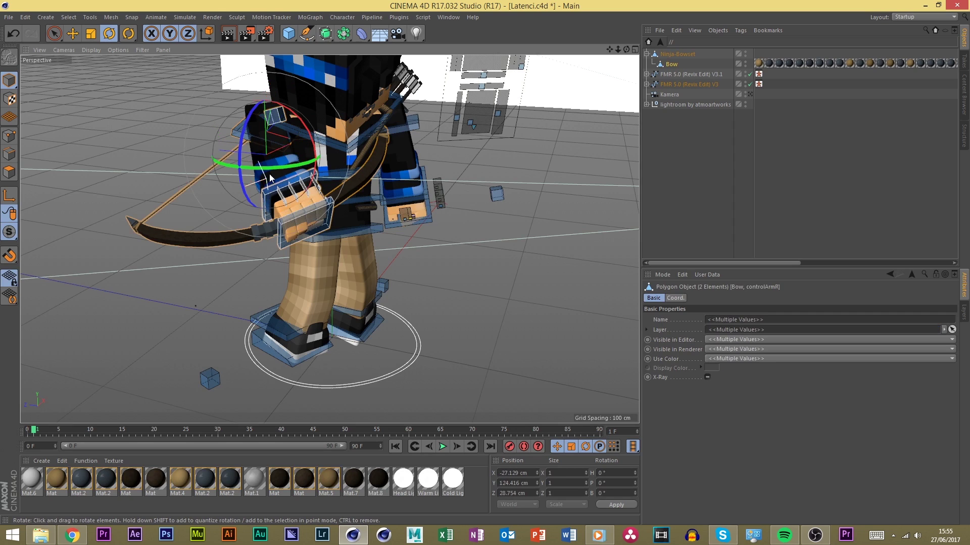
left_click_drag(249, 135, 222, 196)
left_click(399, 195)
left_click(404, 207)
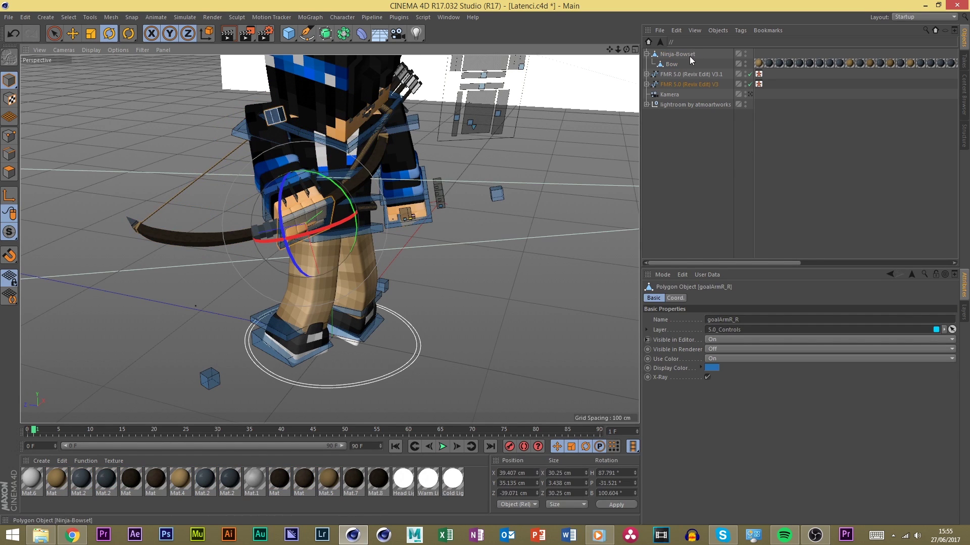
Search the scene's objects for "hand" to look up the rig's hand tool groups, undoing any deletion of the bow
left_click(656, 64)
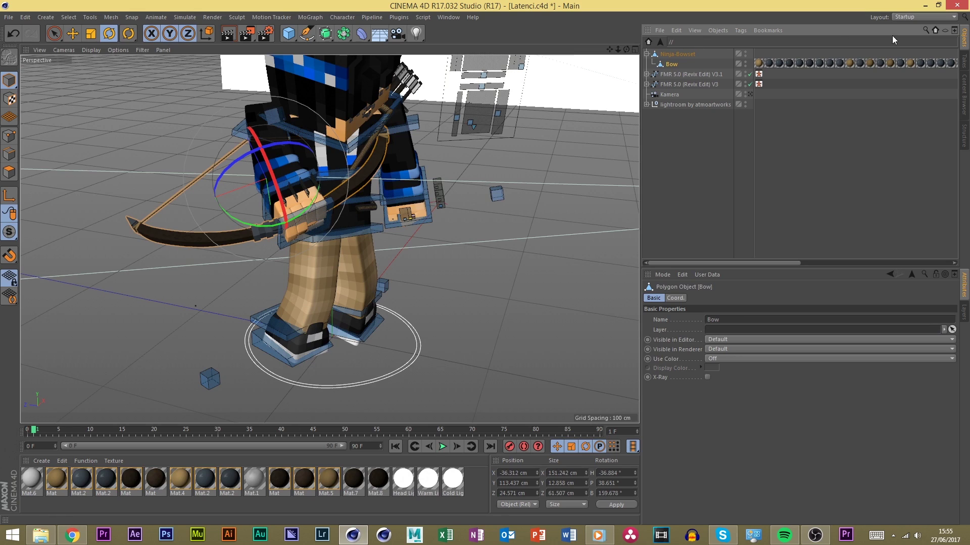
left_click(924, 31)
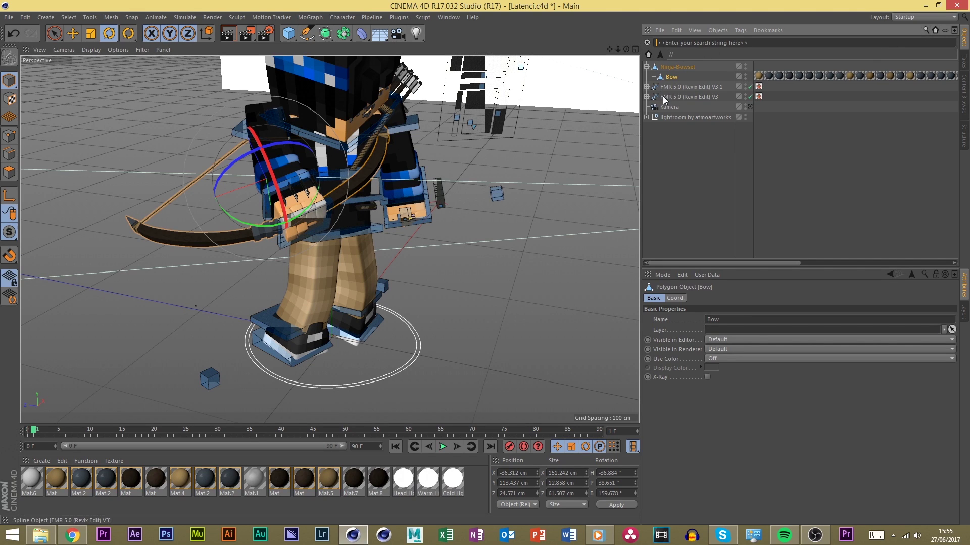
type("ja")
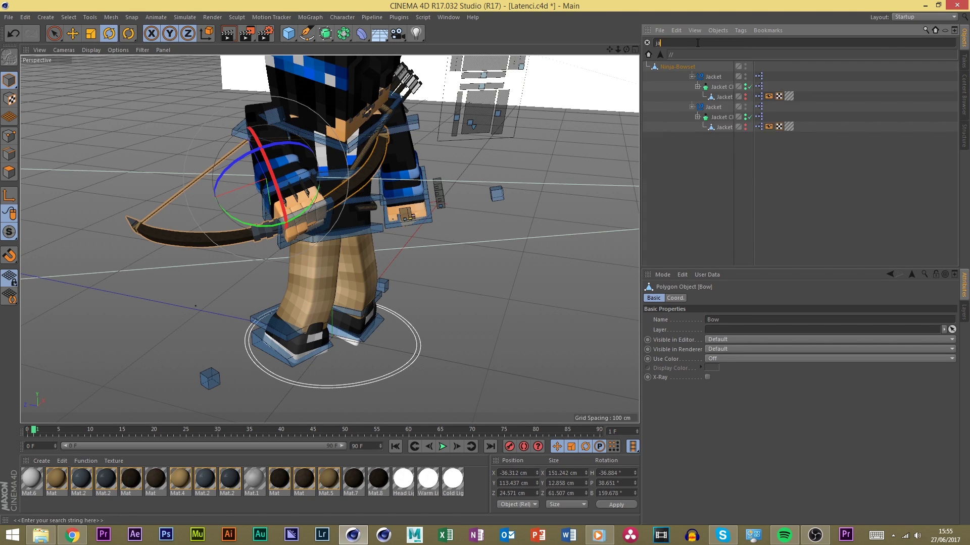
key("BackSpace")
key("BackSpace")
type("hand")
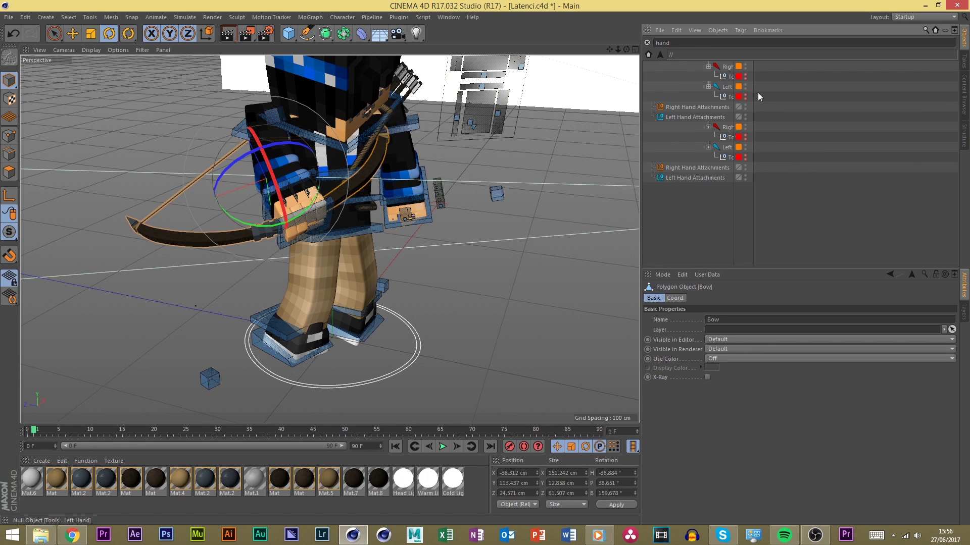
key("Delete")
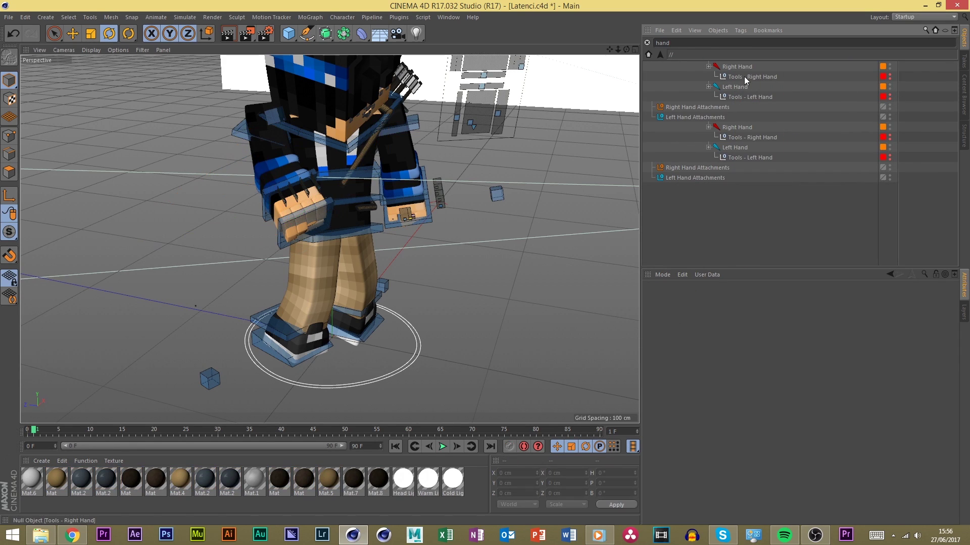
key("ctrl+z")
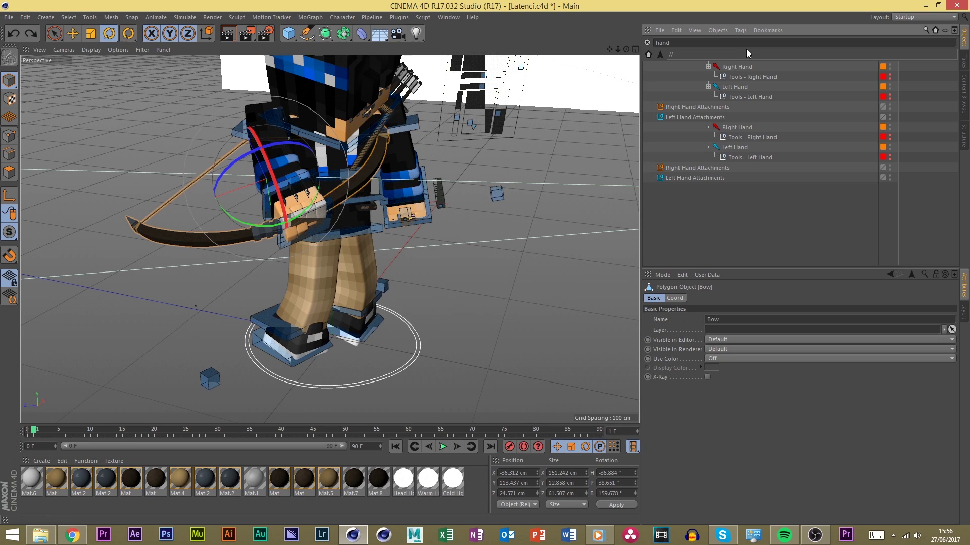
key("BackSpace")
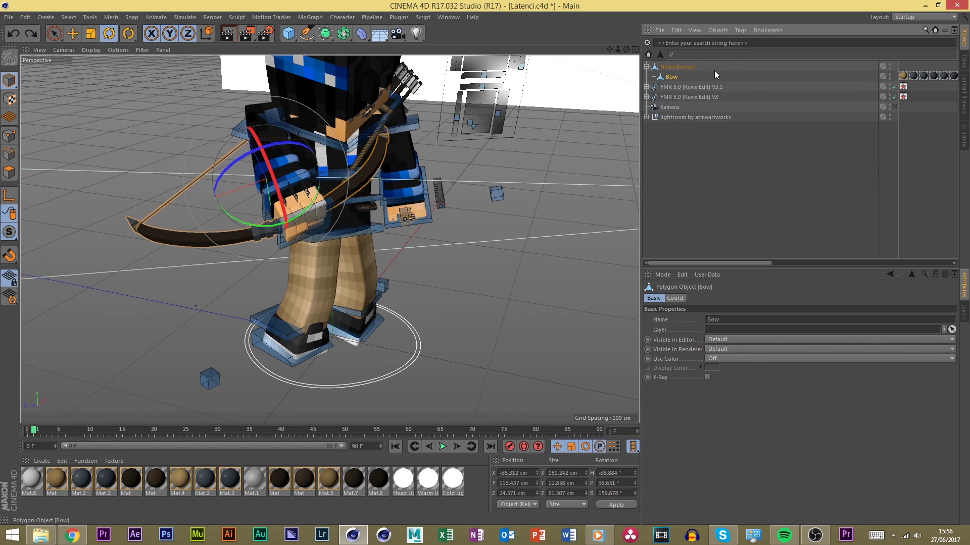
Rename the Bow object as tools.bow
double_click(666, 77)
type("thing")
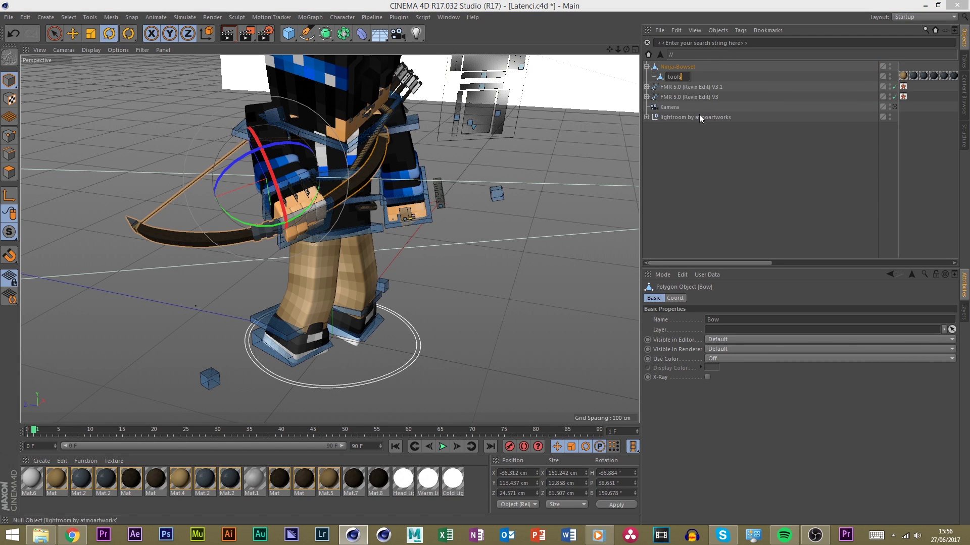
key("ctrl+a")
key("BackSpace")
type("ols.bow")
key("Return")
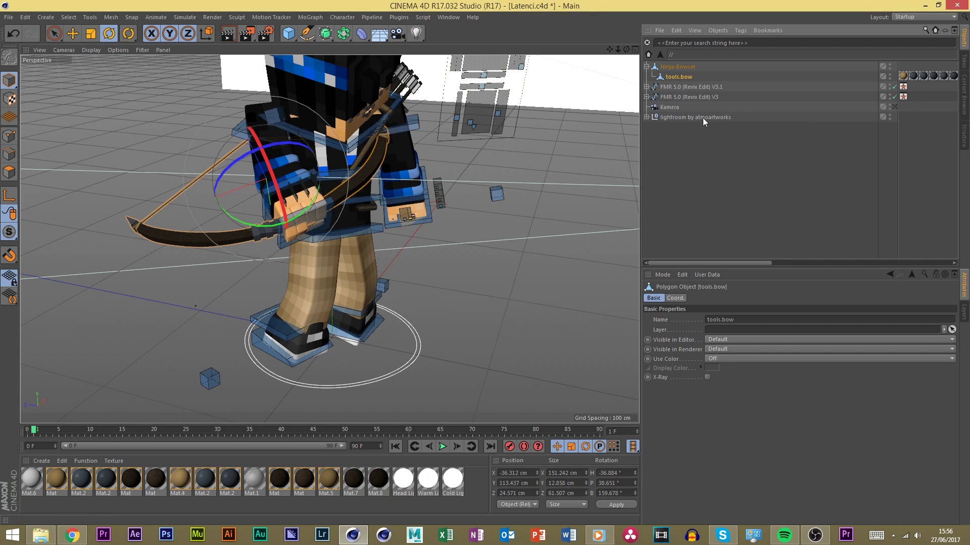
Move tools.bow out of the Ninja-Bowset object and delete Ninja-Bowset
left_click_drag(684, 62, 684, 63)
left_click(679, 76)
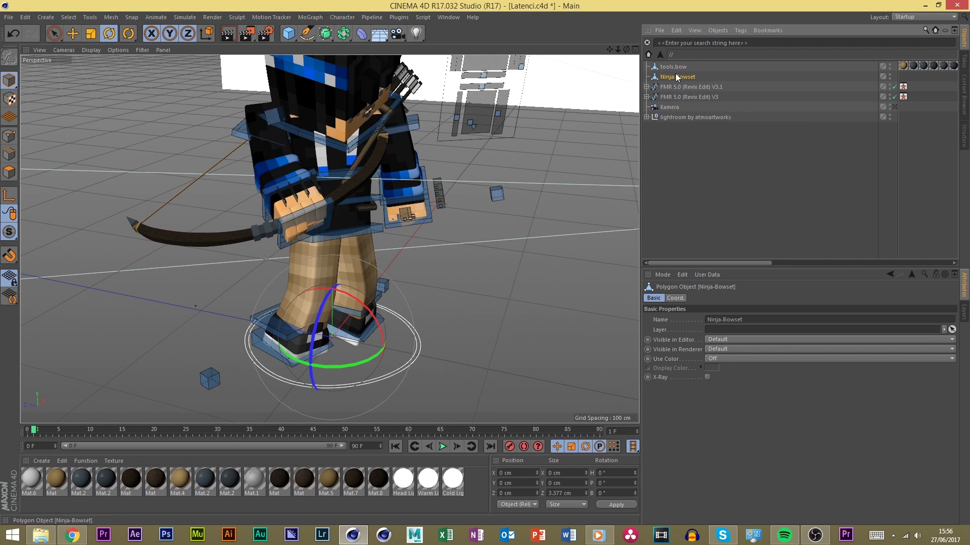
key("Delete")
Filter the objects by "tools" and parent tools.bow to the first Tools - Right Hand null, keeping it visible in the editor
type("tools")
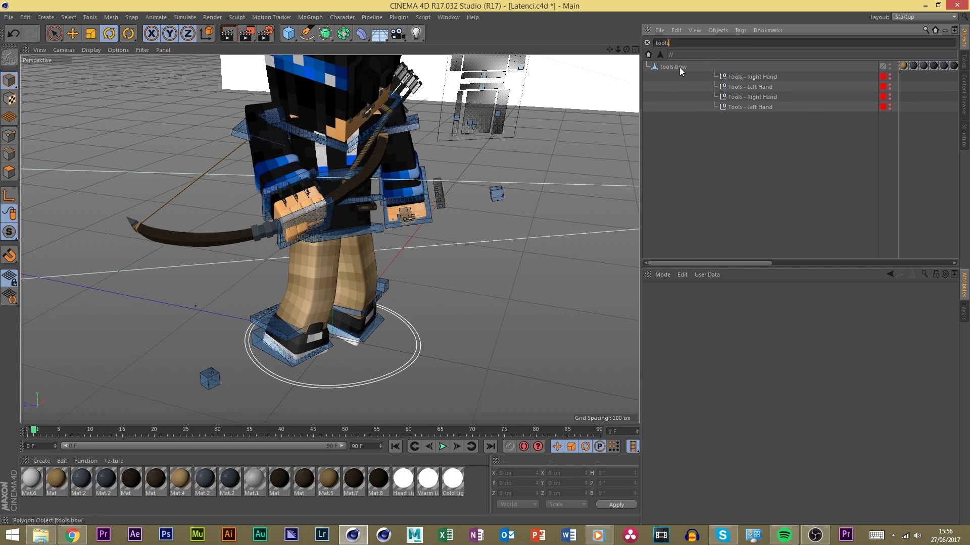
left_click_drag(671, 66, 768, 76)
key("ctrl+z")
left_click(672, 68)
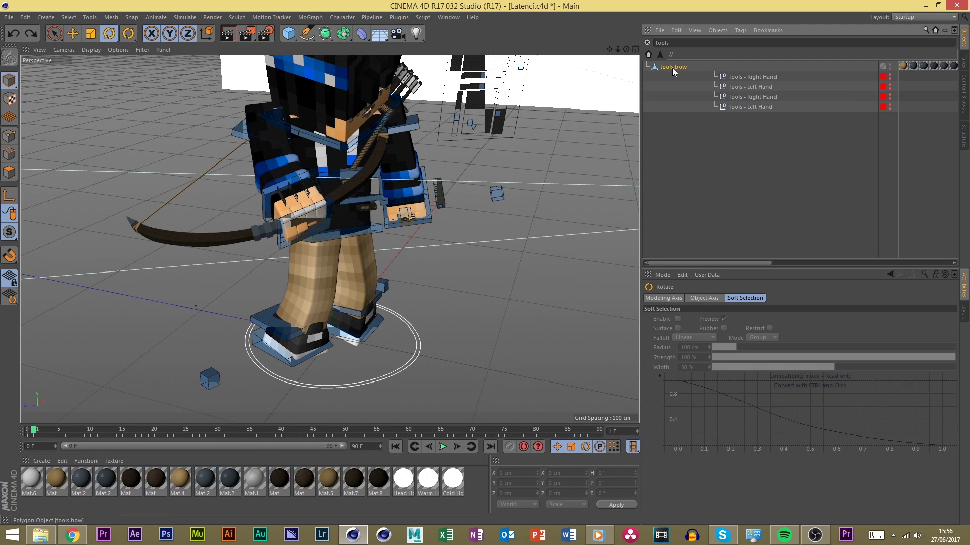
left_click(889, 76)
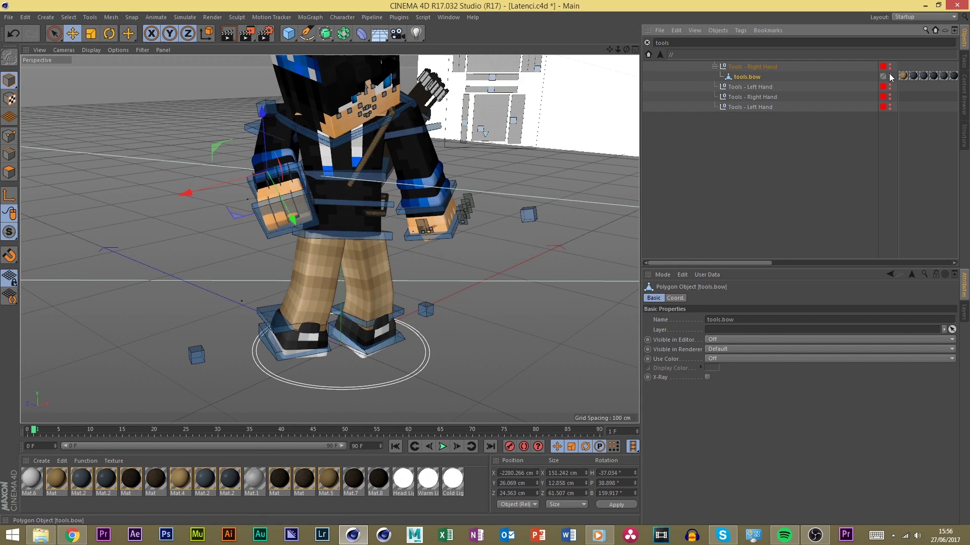
left_click(889, 75)
key("ctrl+z")
left_click(889, 74)
key("ctrl+z")
key("ctrl+z")
left_click_drag(673, 67, 750, 76)
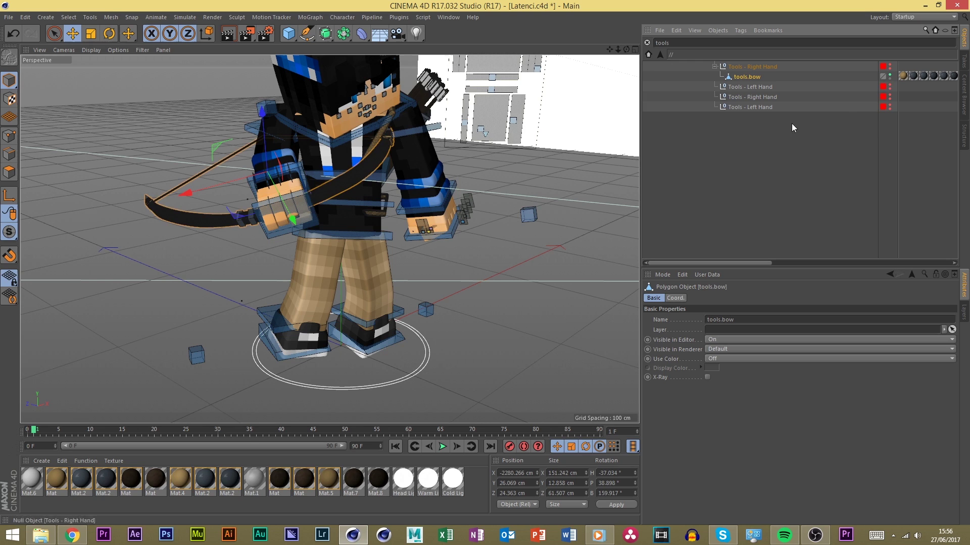
Make tools.bow visible in the renderer and move the right hand control to test whether the bow follows
left_click(534, 243)
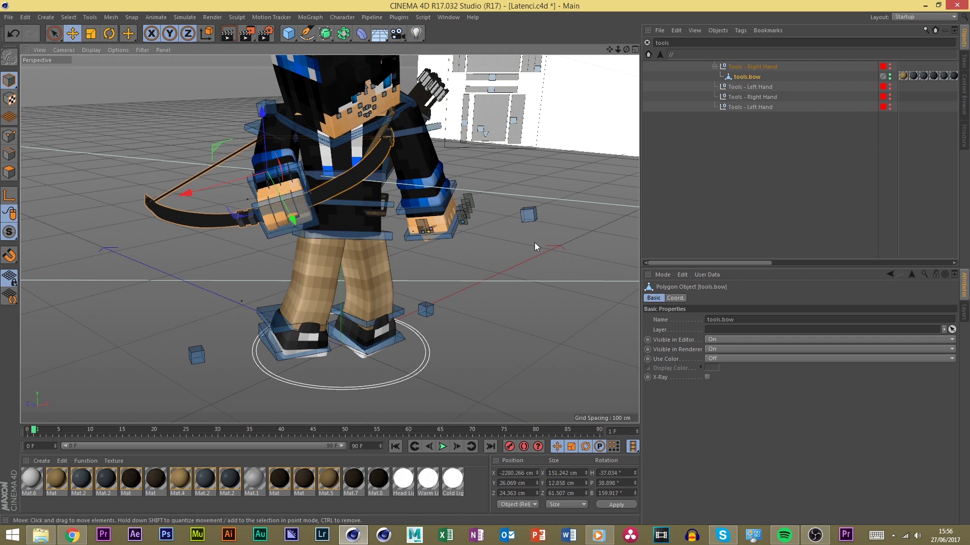
scroll(292, 199, "up", 3)
left_click_drag(626, 49, 651, 49)
left_click(329, 203)
mouse_move(357, 194)
left_mouse_down()
mouse_move(322, 199)
mouse_move(360, 181)
left_mouse_up()
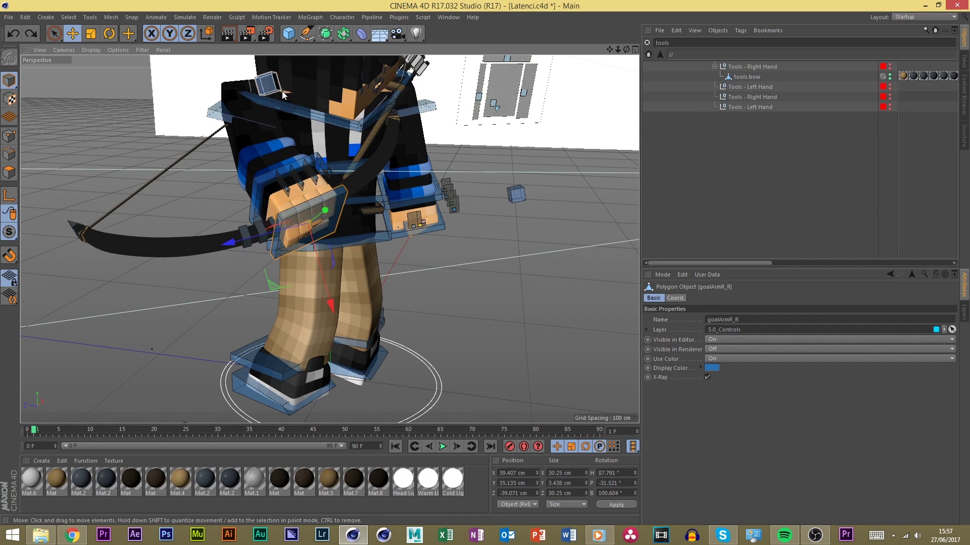
Parent tools.bow to the second Tools - Right Hand null and shift the right hand control slightly to test the attachment
left_click_drag(728, 80, 760, 96)
left_click(528, 208)
left_click(332, 192)
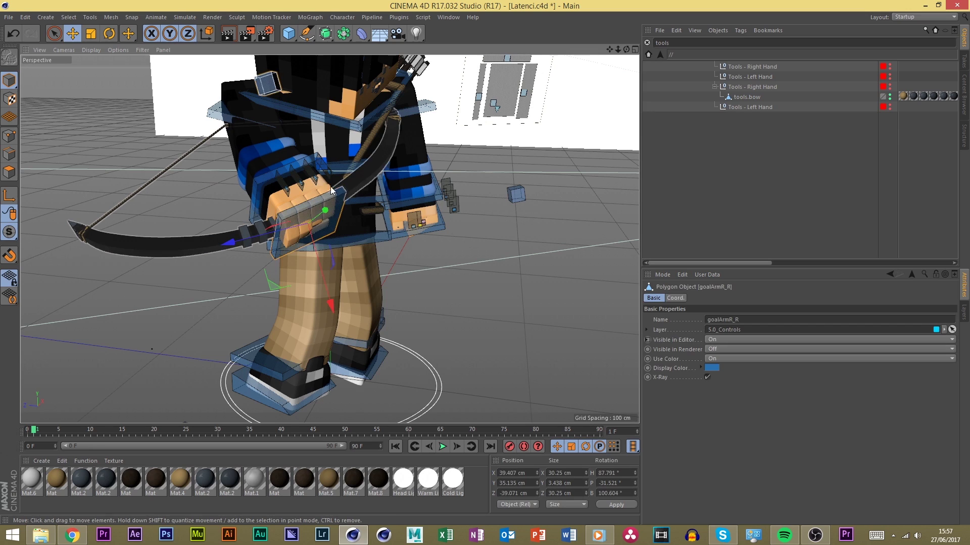
left_click_drag(332, 190, 344, 181)
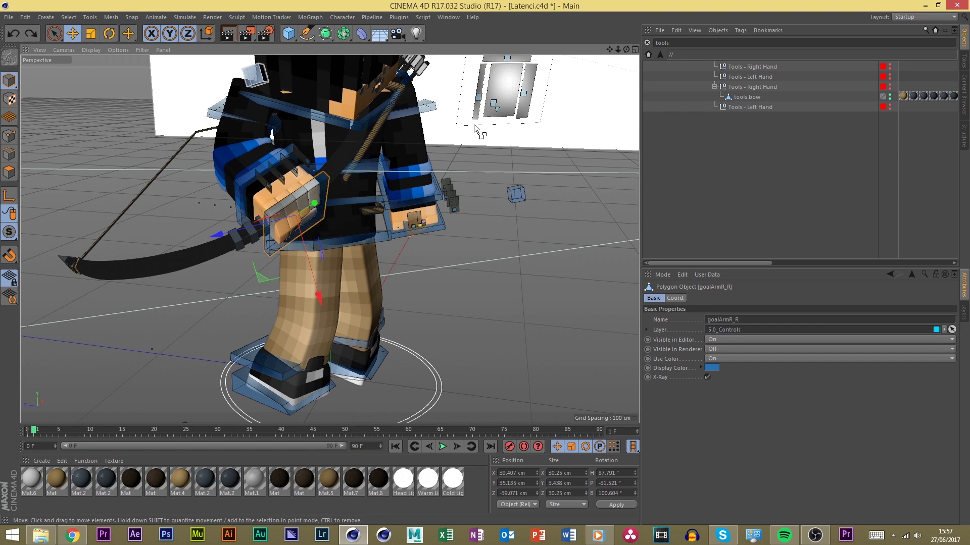
scroll(487, 213, "down", 5)
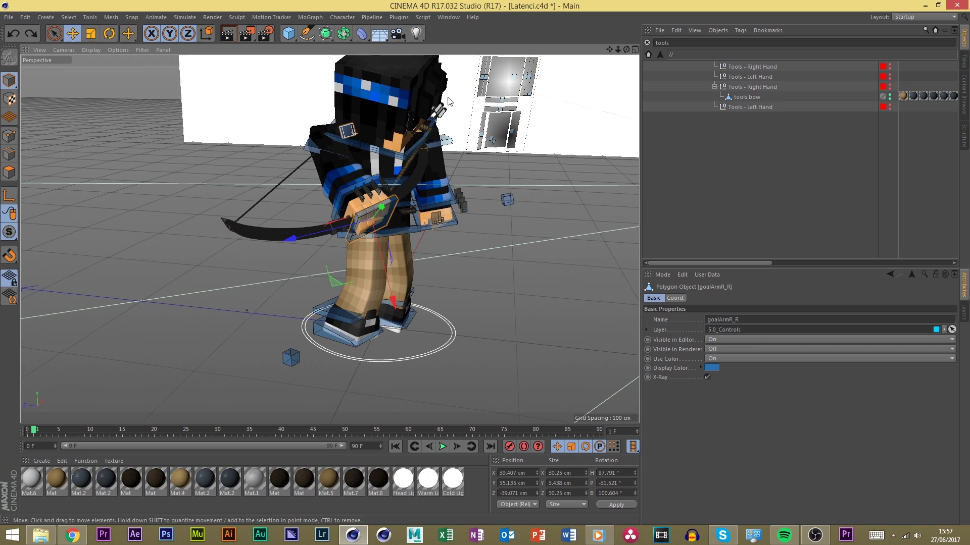
scroll(394, 222, "up", 5)
left_click_drag(386, 220, 404, 222)
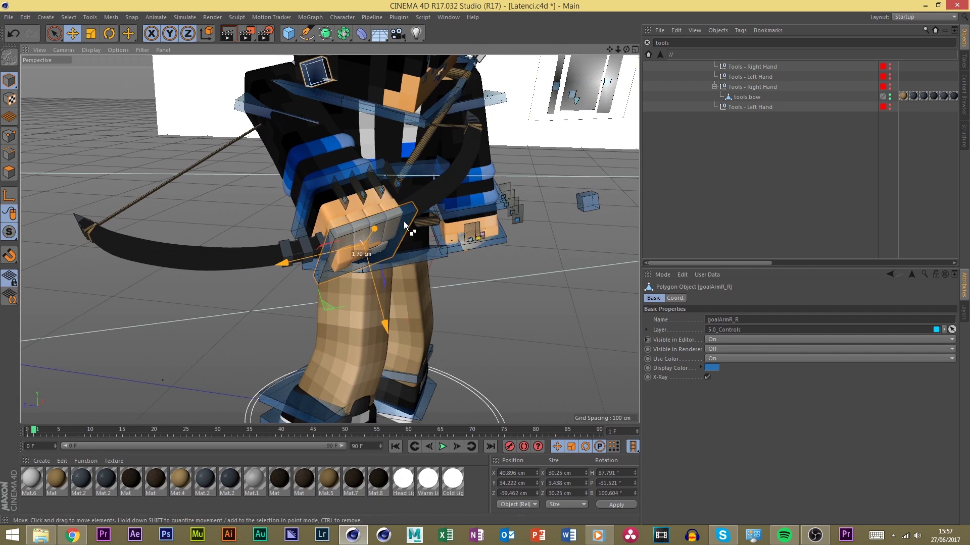
left_click_drag(626, 49, 757, 109)
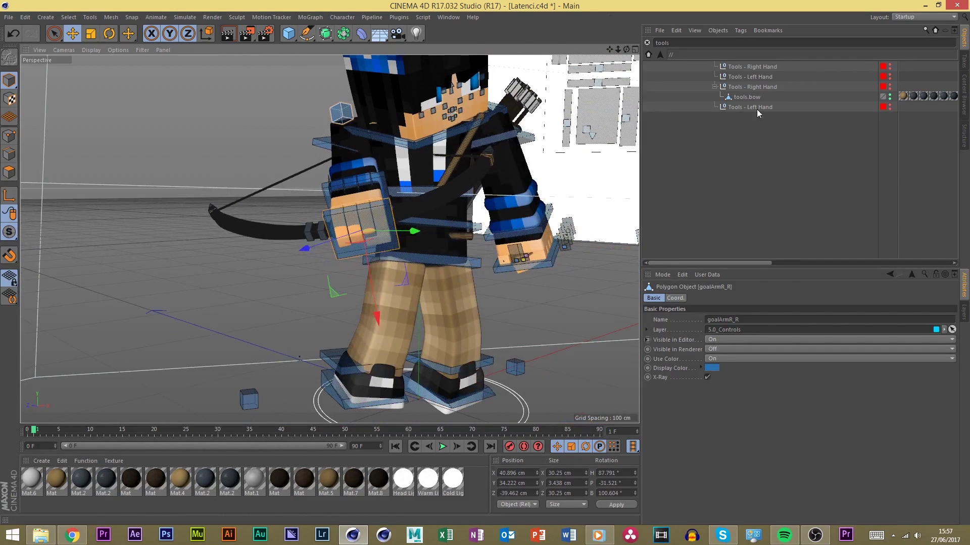
Toggle the visibility of tools.bow, leaving it shown in editor and renderer, and clear the "tools" object filter
left_click(890, 96)
left_click(890, 98)
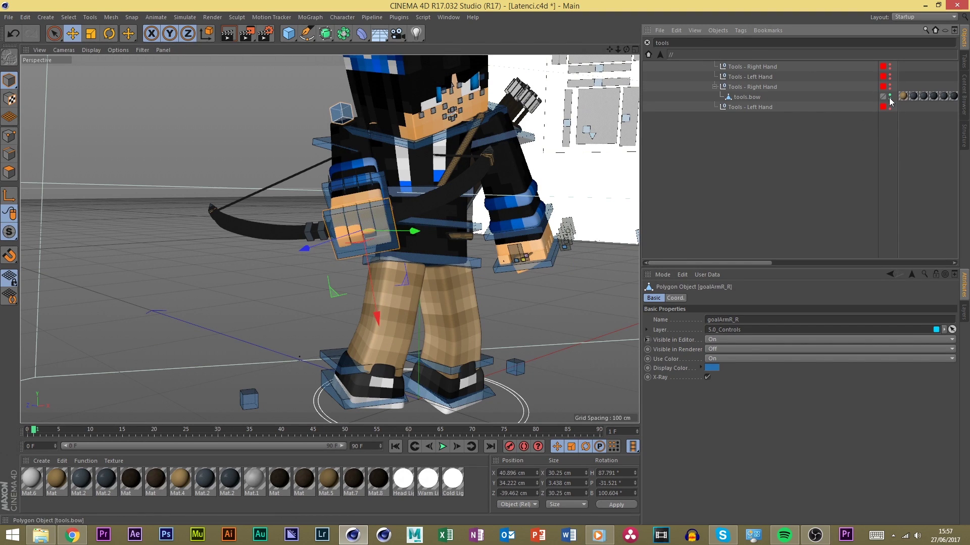
left_click(889, 99)
left_click_drag(627, 49, 652, 52)
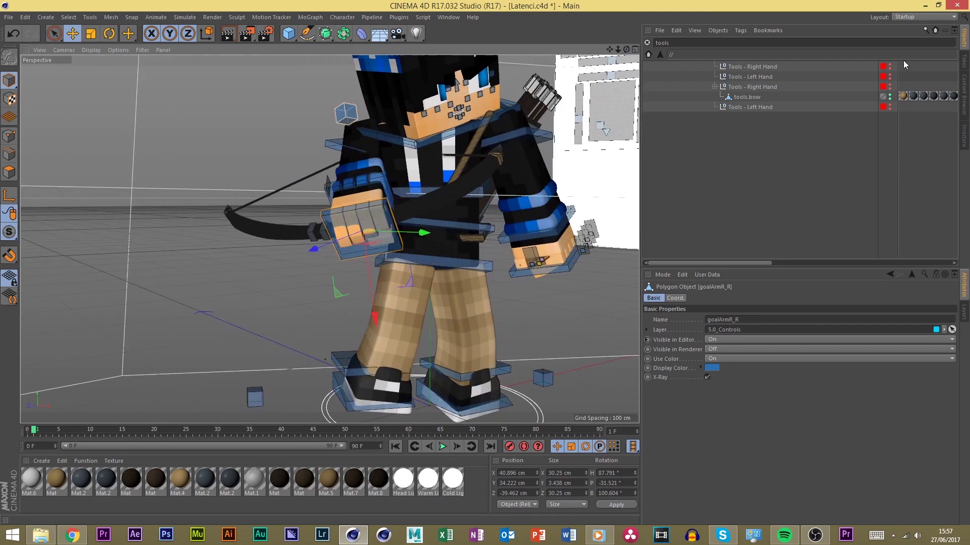
left_click(864, 44)
left_click(647, 43)
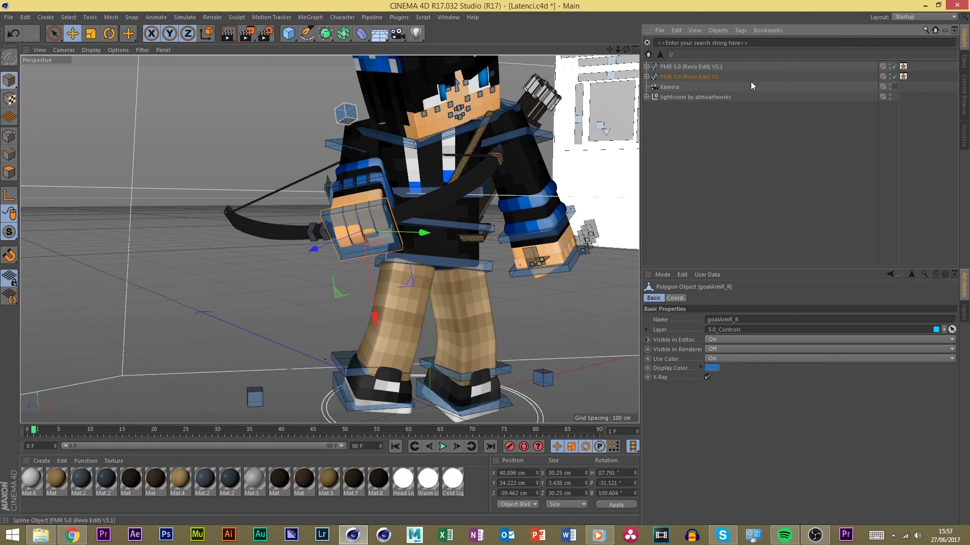
Look through the Kamera camera and rotate the right hand control with the bow, undoing the trial move
left_click(893, 87)
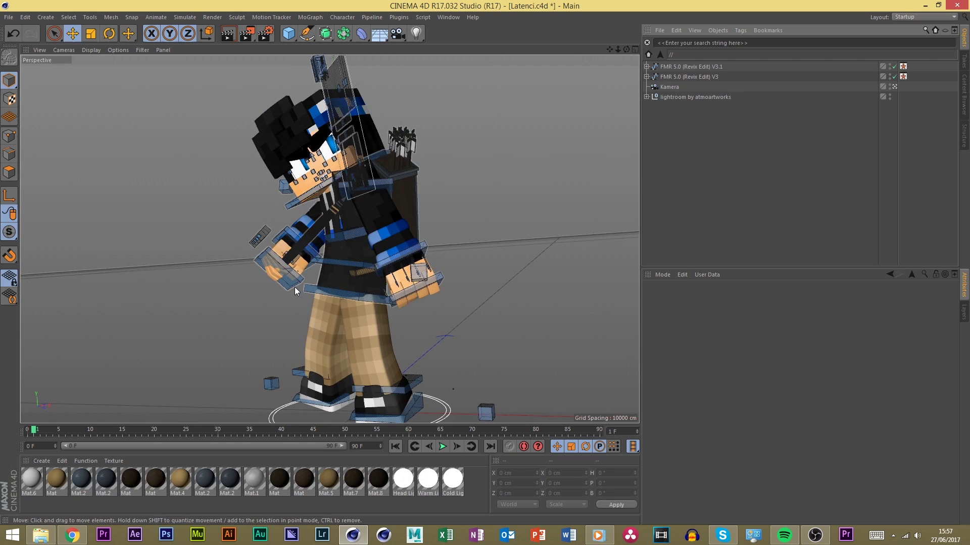
left_click(295, 286)
key("r")
left_click_drag(261, 246, 231, 241)
key("e")
left_click_drag(283, 283, 334, 265)
key("ctrl+z")
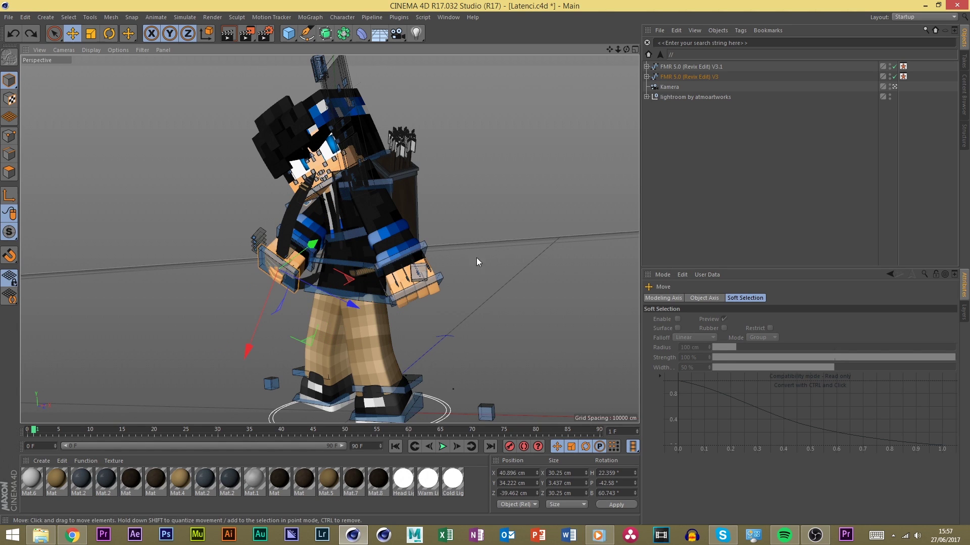
Rotate the right hand control along the world axes and turn the head slightly to clear the bow
key("r")
key("w")
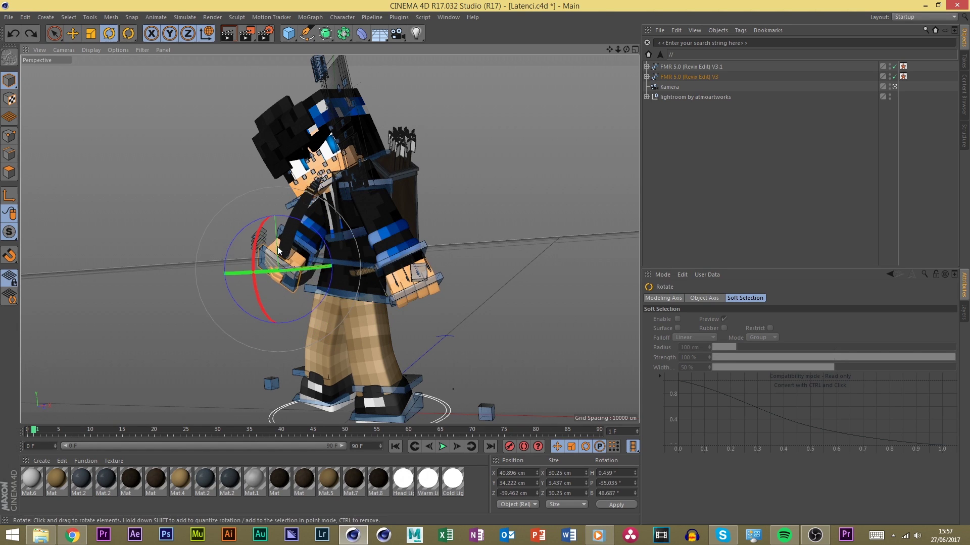
left_click_drag(278, 251, 409, 293)
left_click_drag(308, 273, 313, 195)
left_click(313, 195)
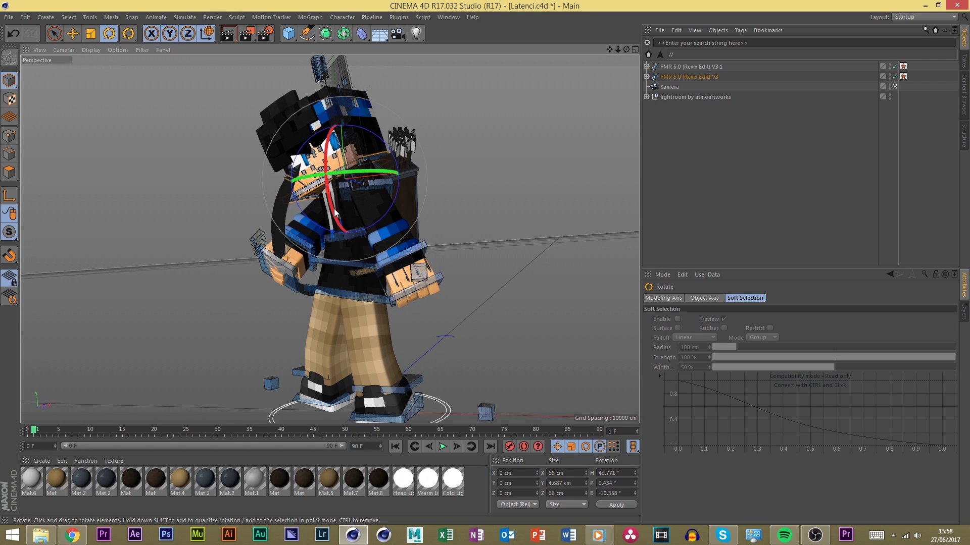
left_click(443, 229)
Rotate the right hand control so the bow stands outward in front of the character's face
left_click(295, 274)
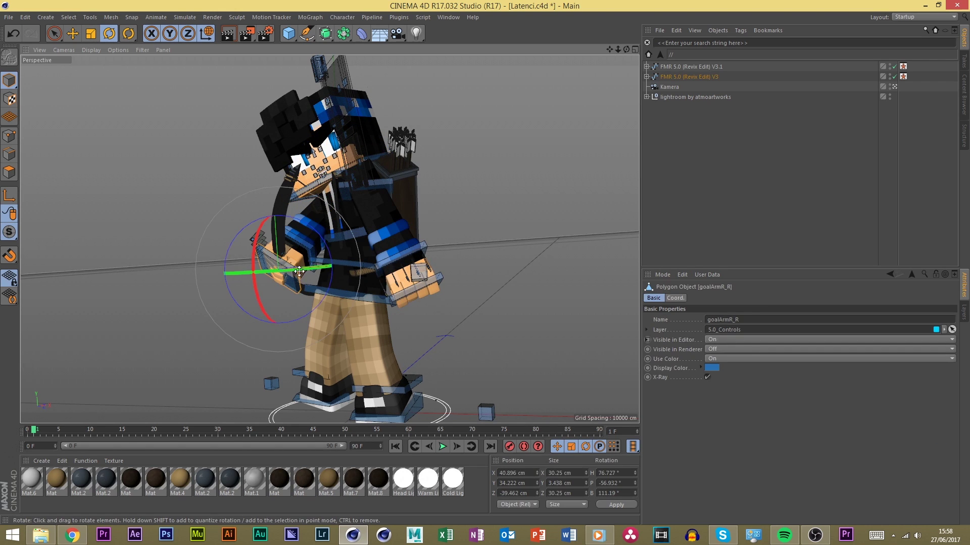
left_click_drag(285, 259, 305, 254)
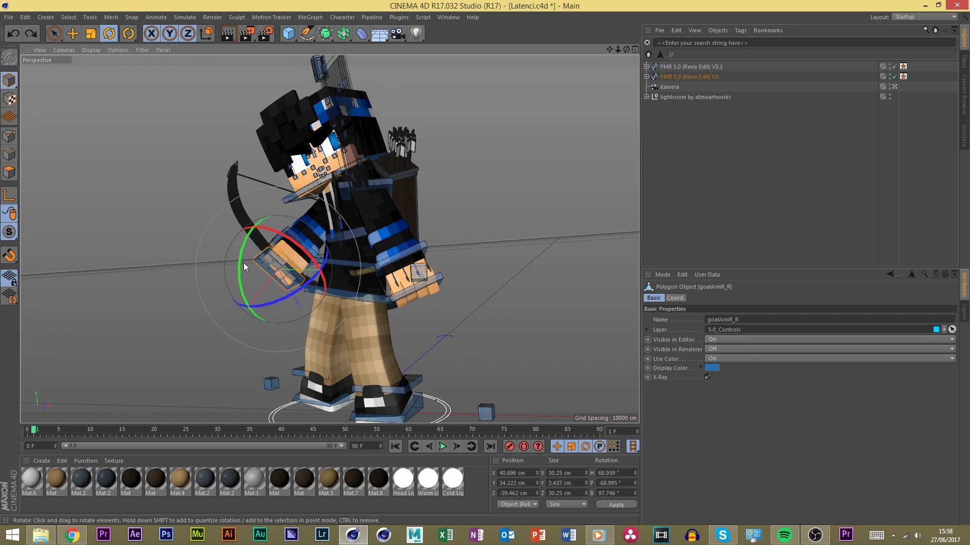
left_click_drag(240, 267, 238, 268)
left_click(491, 202)
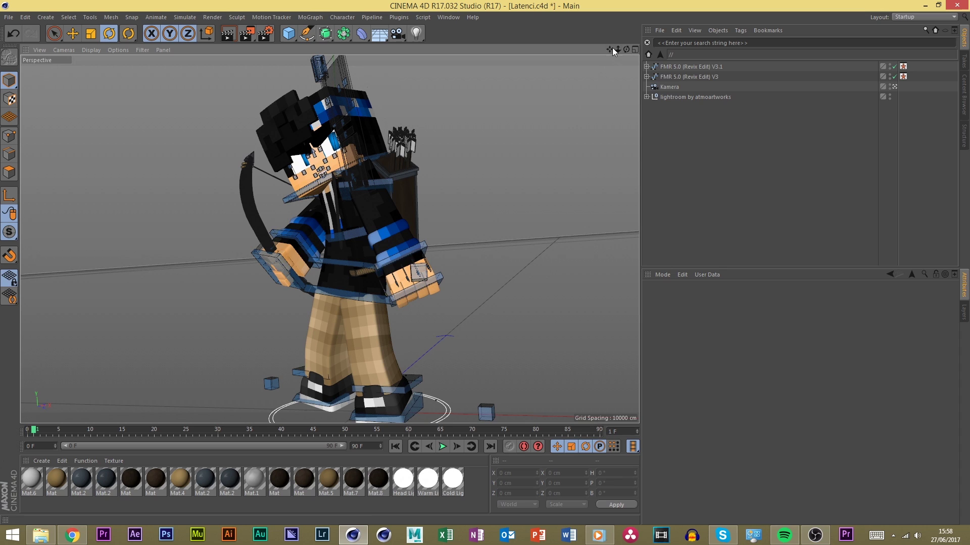
Pan and dolly the Kamera camera slightly to frame the whole character with the bow, and save the scene
left_click_drag(611, 48, 609, 53)
key("ctrl+s")
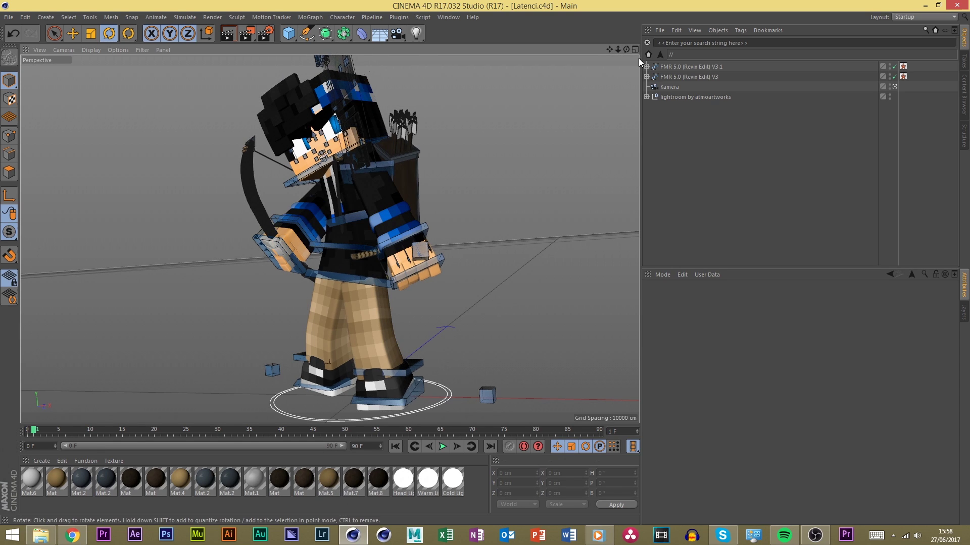
left_click_drag(620, 50, 618, 50)
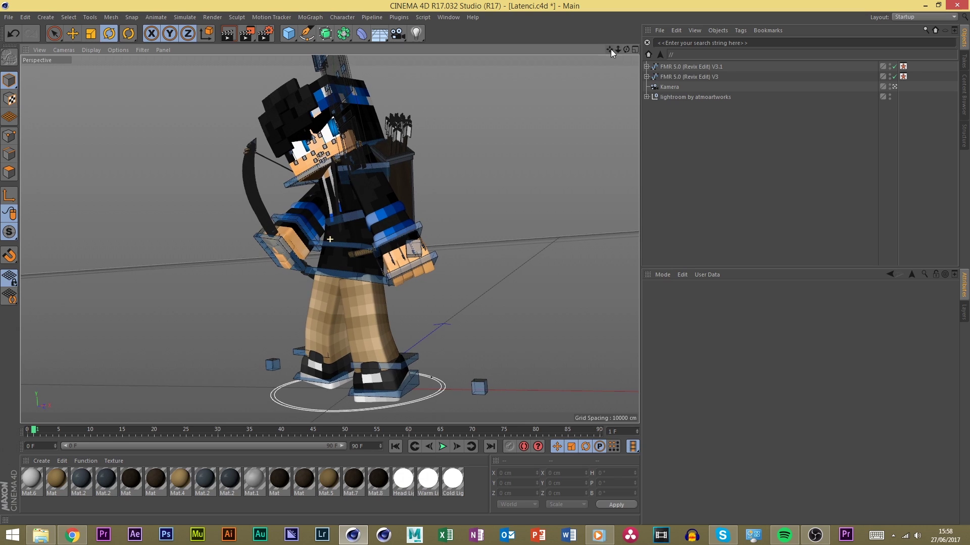
left_click_drag(610, 50, 610, 50)
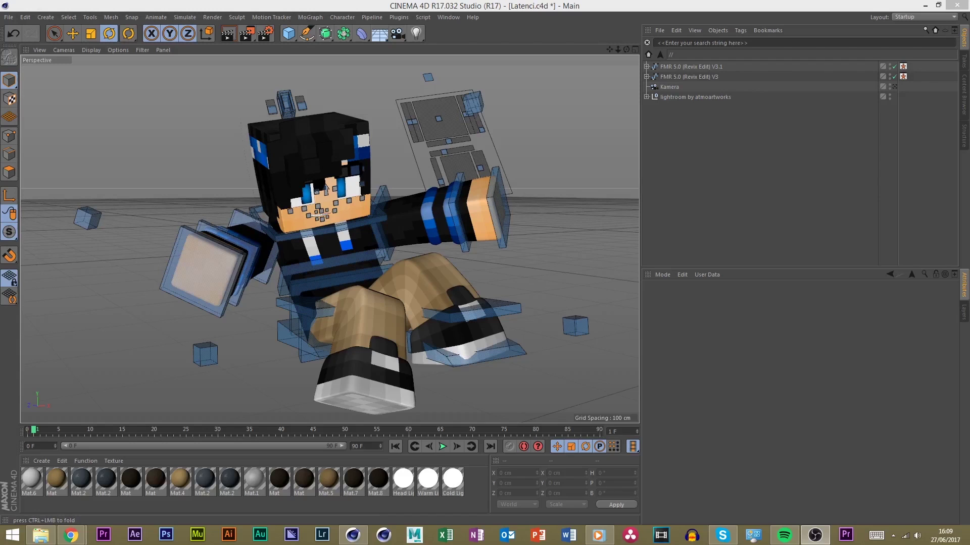
Examine the bow-holding character's face up close, checking the eyes, mouth and the skin around them
scroll(523, 226, "down", 10)
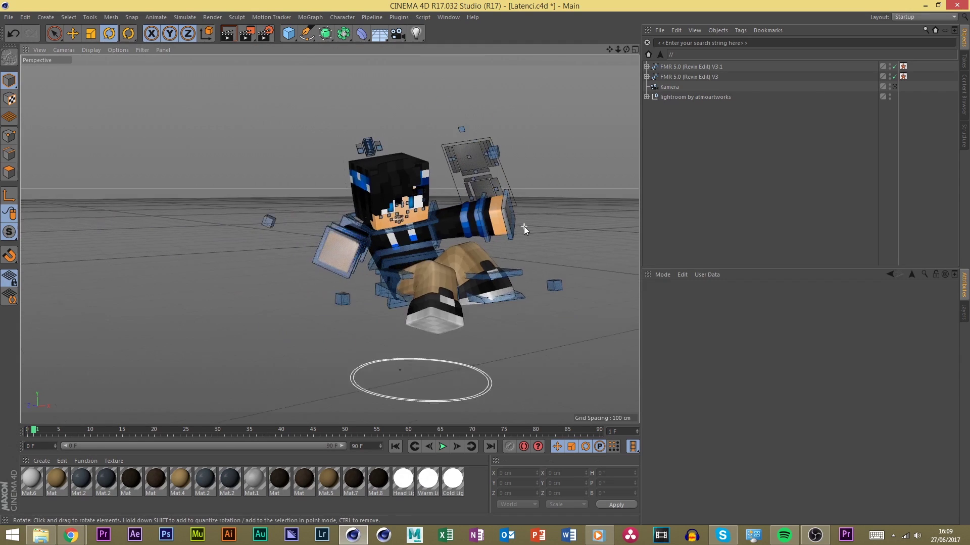
left_click_drag(496, 241, 462, 241, "alt")
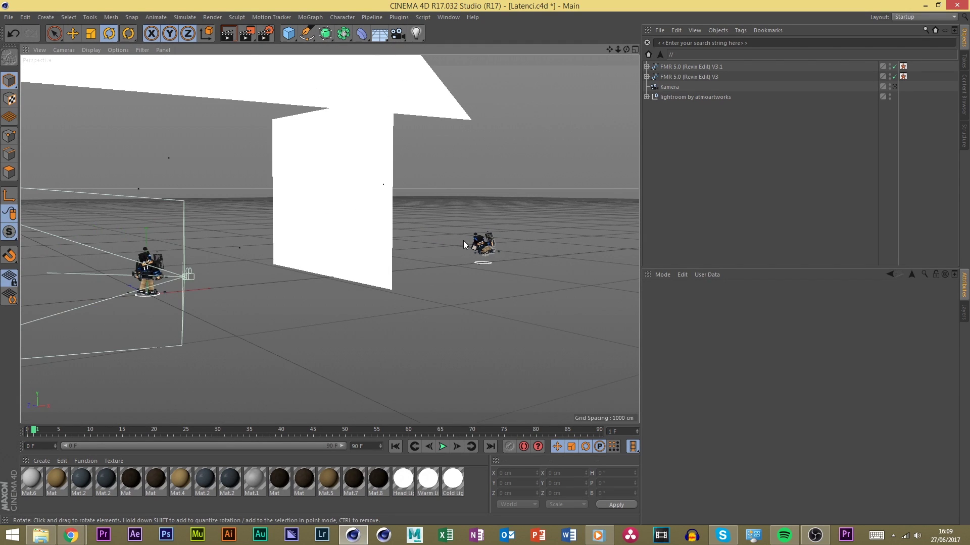
scroll(126, 271, "up", 8)
scroll(139, 268, "up", 10)
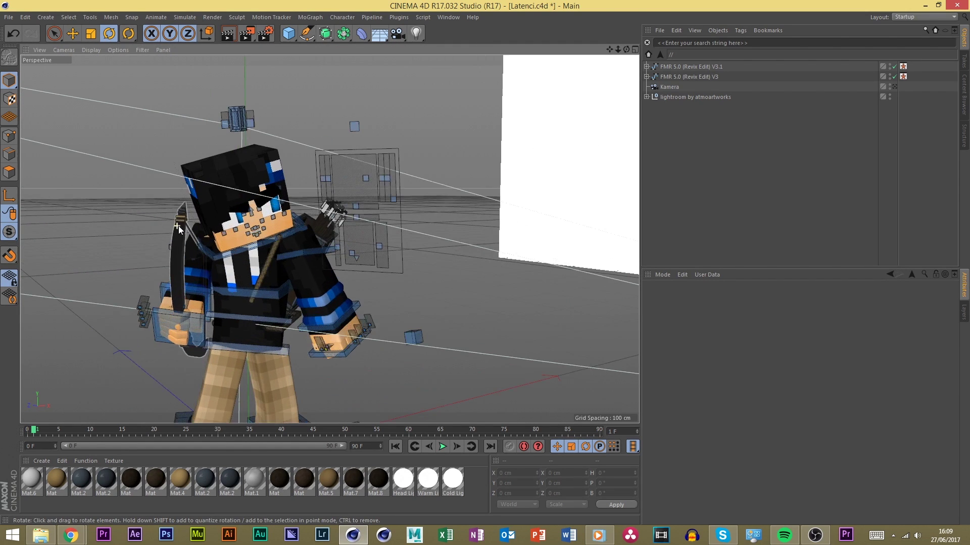
scroll(238, 238, "up", 8)
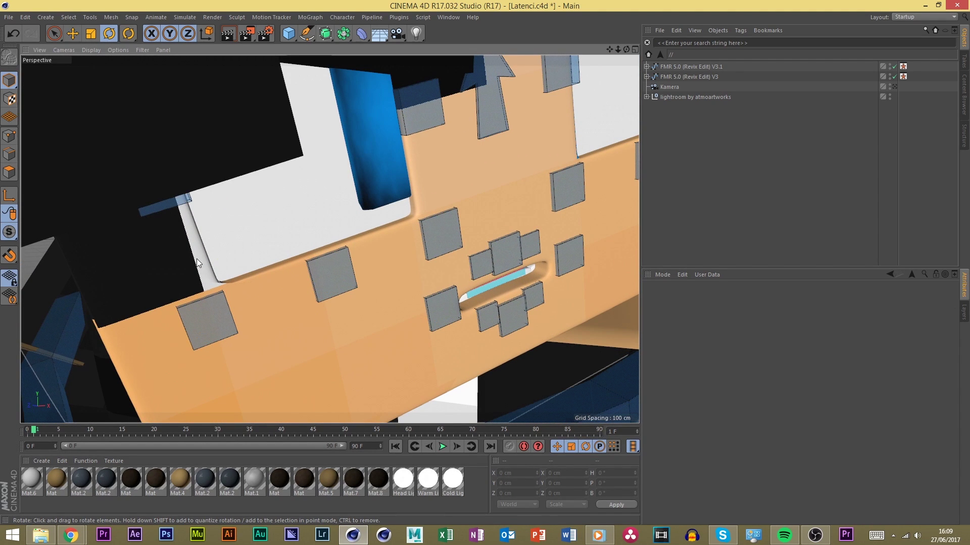
scroll(193, 243, "down", 4)
left_click_drag(193, 243, 410, 161, "alt")
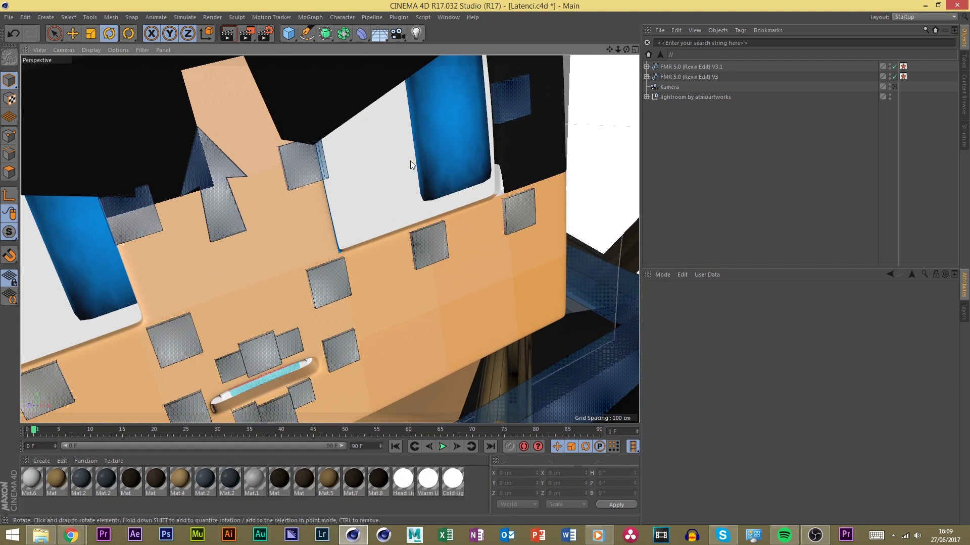
scroll(409, 161, "down", 3)
scroll(408, 161, "down", 5)
scroll(401, 177, "up", 6)
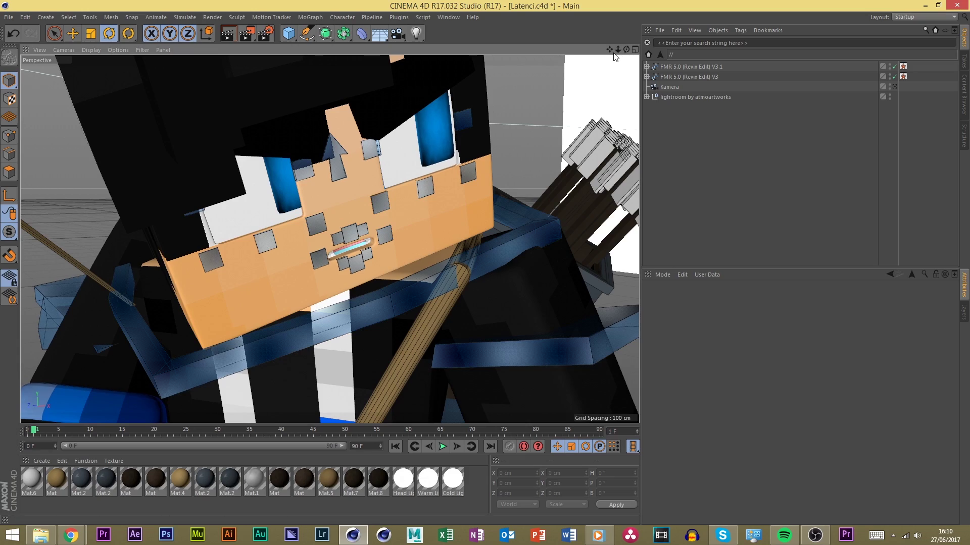
mouse_move(626, 49)
left_mouse_down()
mouse_move(590, 61)
mouse_move(624, 52)
mouse_move(621, 60)
mouse_move(596, 57)
mouse_move(626, 50)
left_mouse_up()
scroll(404, 224, "up", 2)
scroll(202, 242, "up", 2)
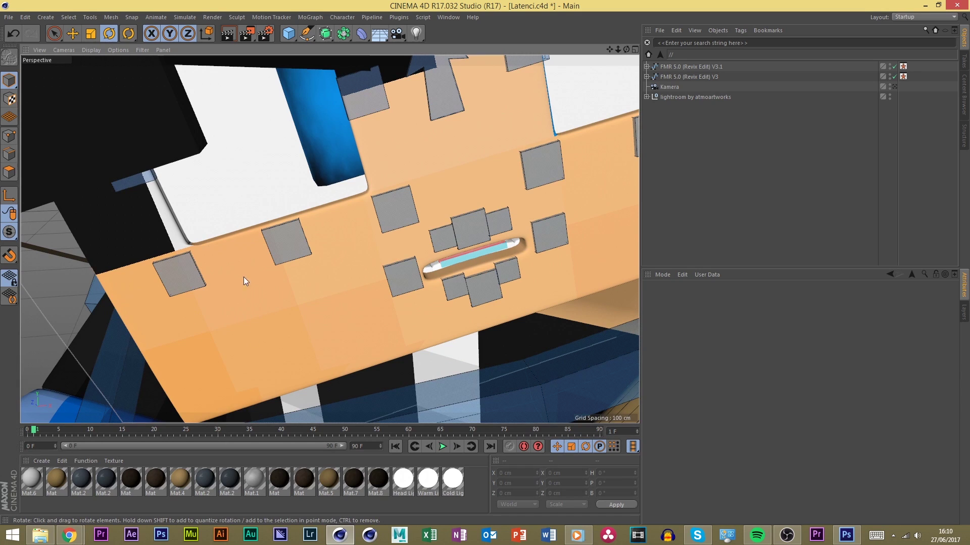
scroll(423, 364, "down", 3)
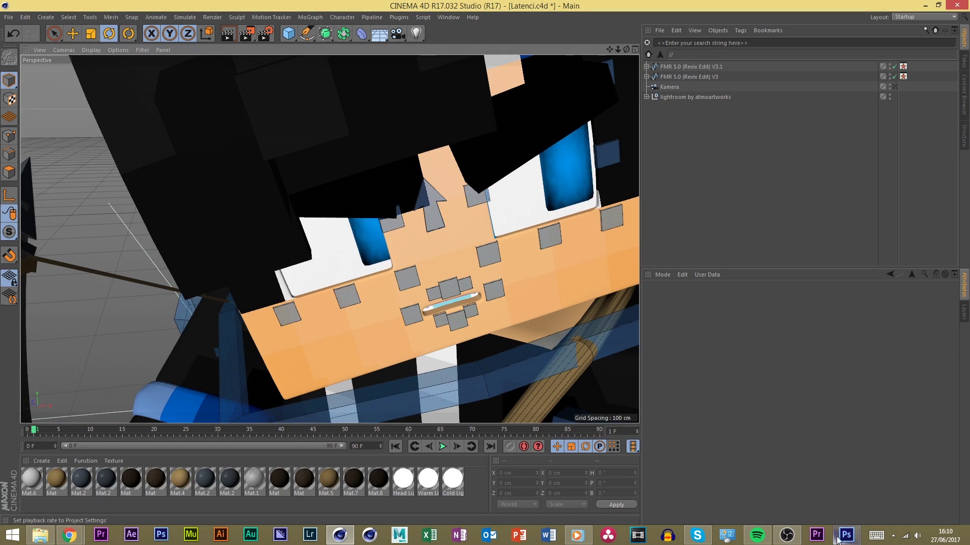
Switch to Photoshop and open the character's skin texture 648f832af8643a3f.png
left_click(837, 538)
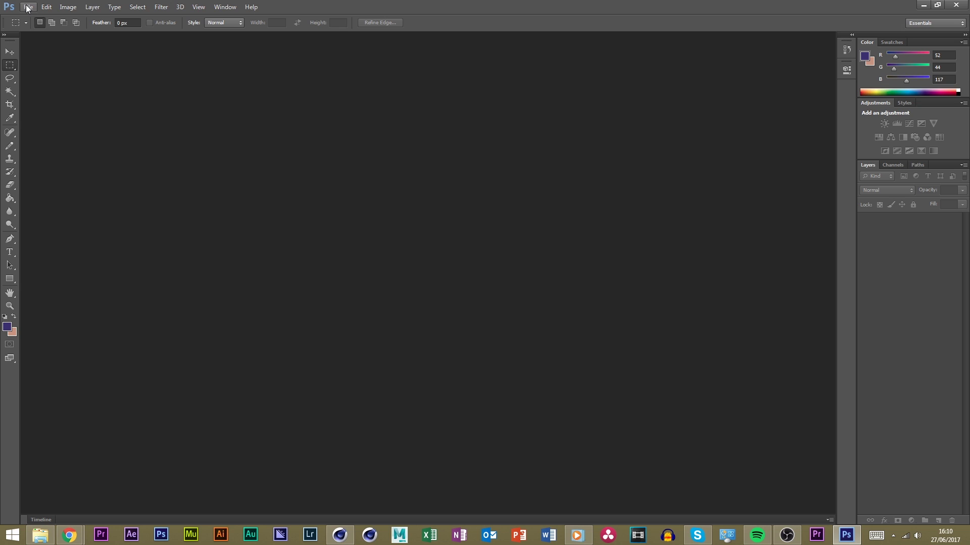
left_click(28, 6)
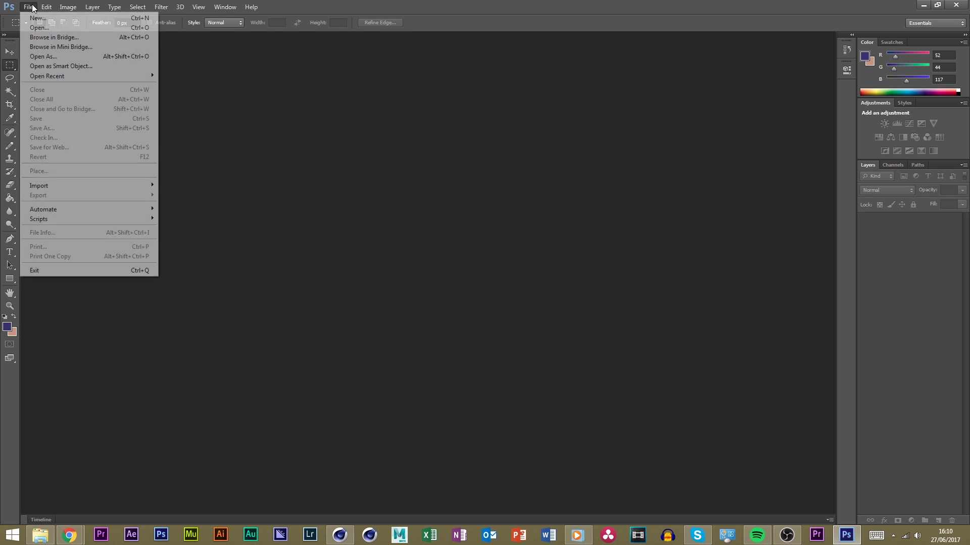
left_click(48, 30)
left_click(379, 191)
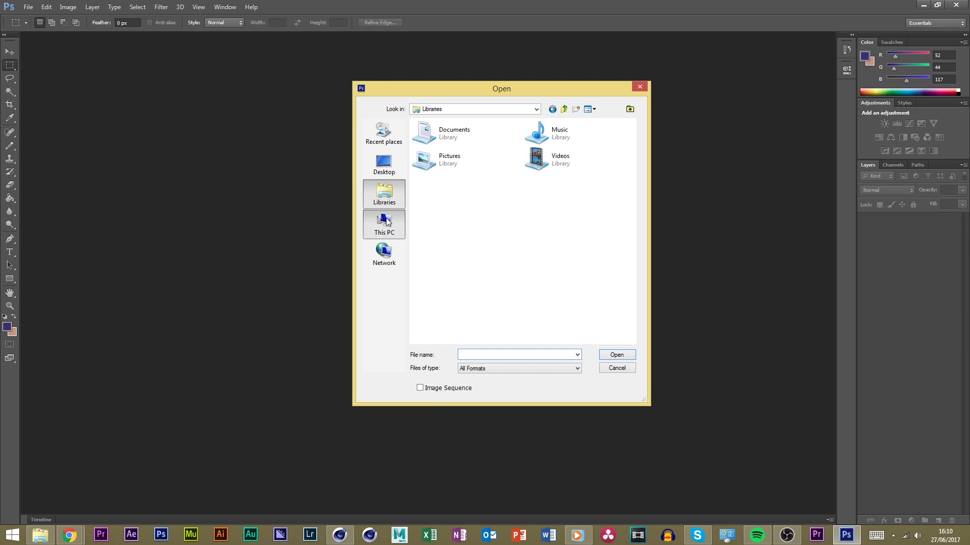
left_click(384, 222)
double_click(495, 166)
double_click(535, 286)
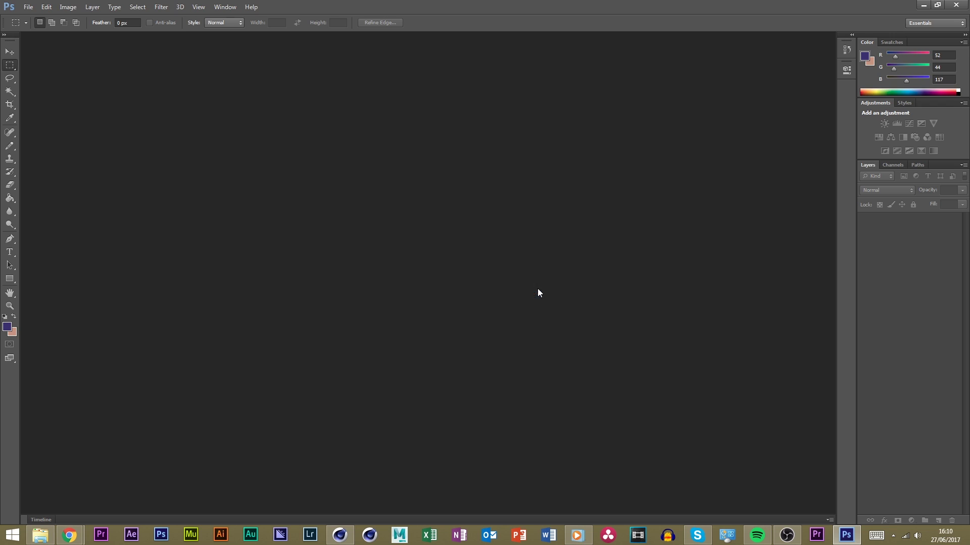
Select the 2 × 2 pixel patch of skin directly below the first eye on the texture's face with the Rectangular Marquee
key("ctrl+plus")
key("ctrl+plus")
key("ctrl+plus")
key("ctrl+plus")
key("ctrl+plus")
key("ctrl+plus")
key("ctrl+plus")
key("ctrl+plus")
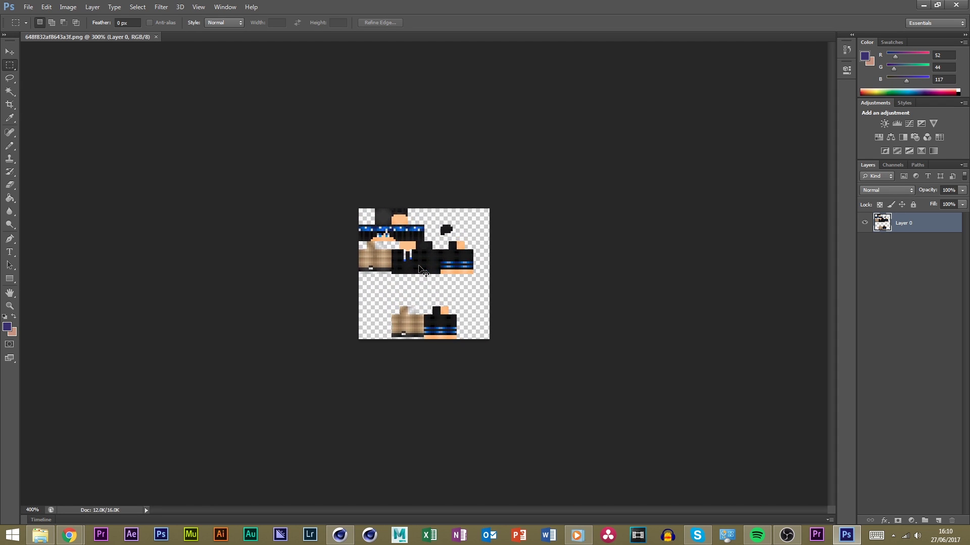
key("ctrl+plus")
key("ctrl+plus")
key("ctrl+plus")
key("ctrl+plus")
key("ctrl+plus")
scroll(353, 263, "up", 5)
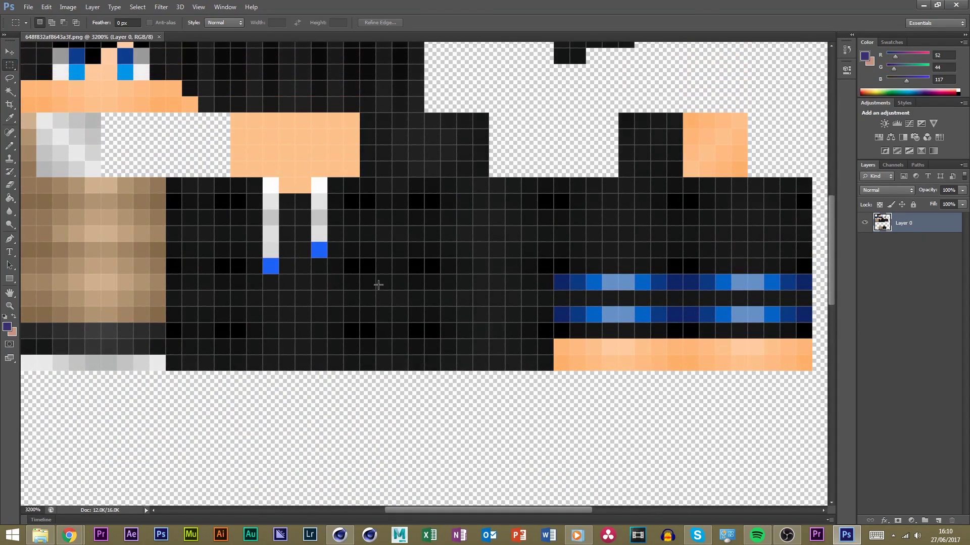
left_click_drag(57, 119, 83, 143)
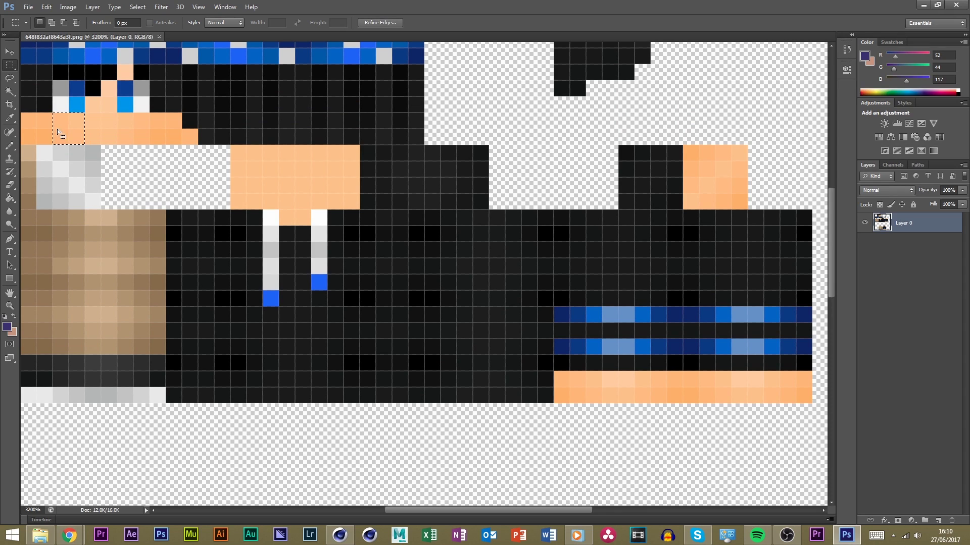
Cover both eyes on the texture's face with copies of the selected 2 × 2 pixel skin patch
key("ctrl+j")
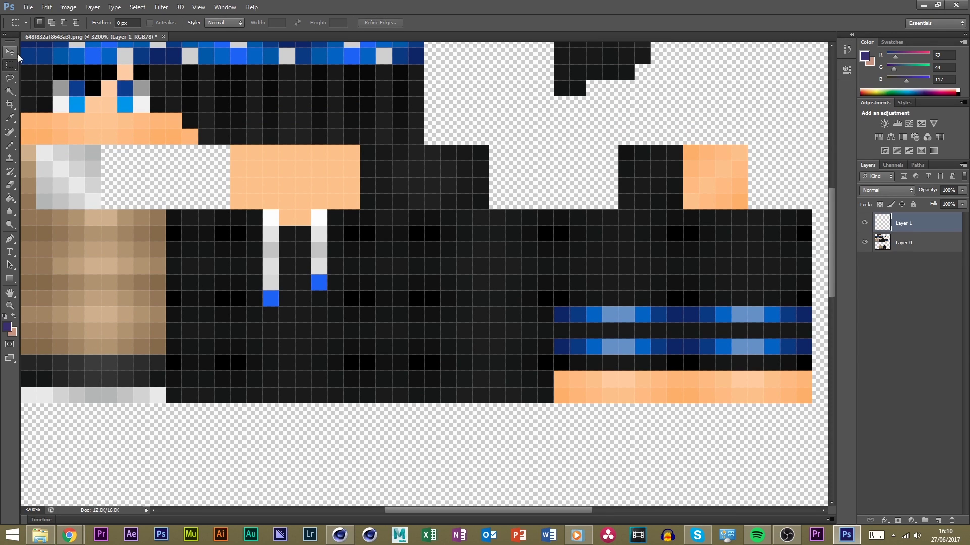
left_click(8, 55)
left_click_drag(81, 128, 80, 96)
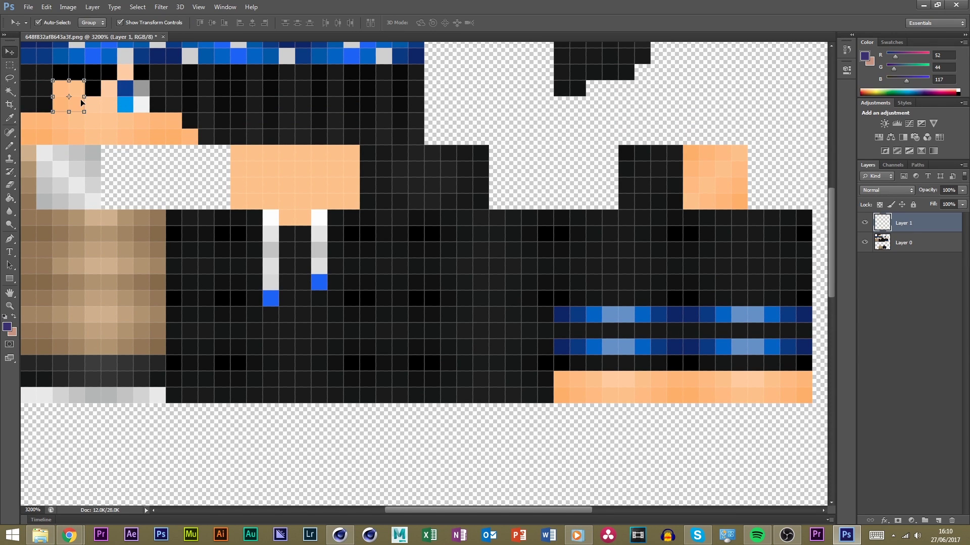
key("ctrl+v")
left_click_drag(430, 276, 139, 98)
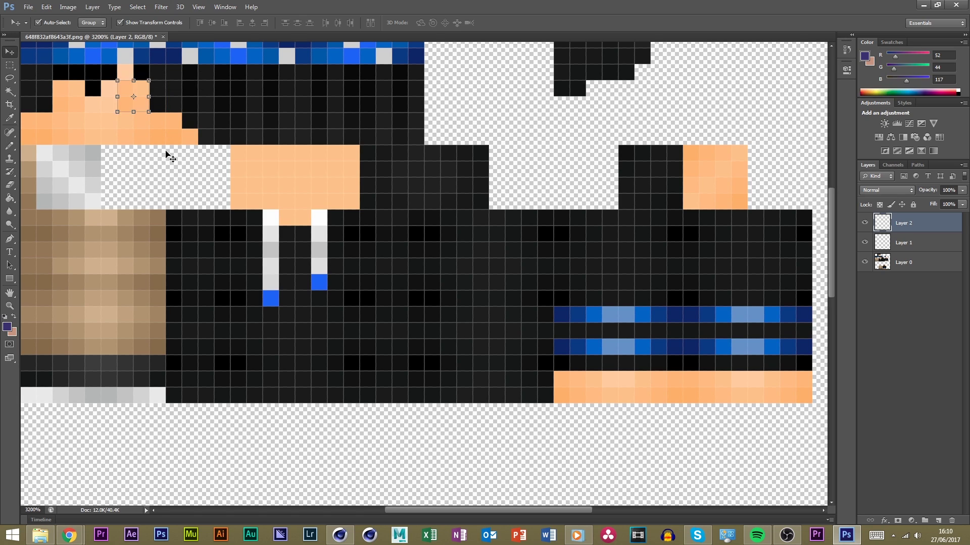
Save the eyeless skin texture in Downloads as a PNG named LatenciNoEyes.png
left_click(29, 7)
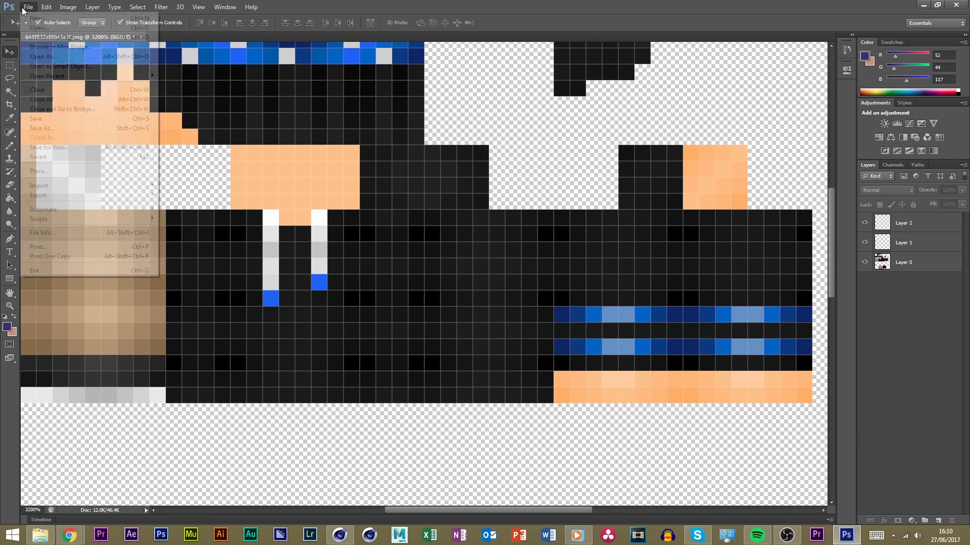
left_click(40, 140)
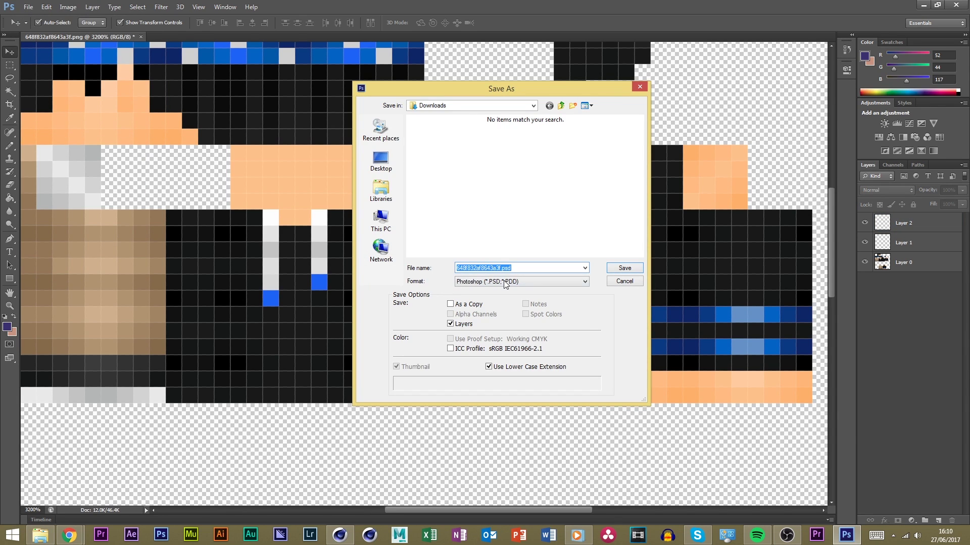
left_click(505, 282)
left_click(484, 393)
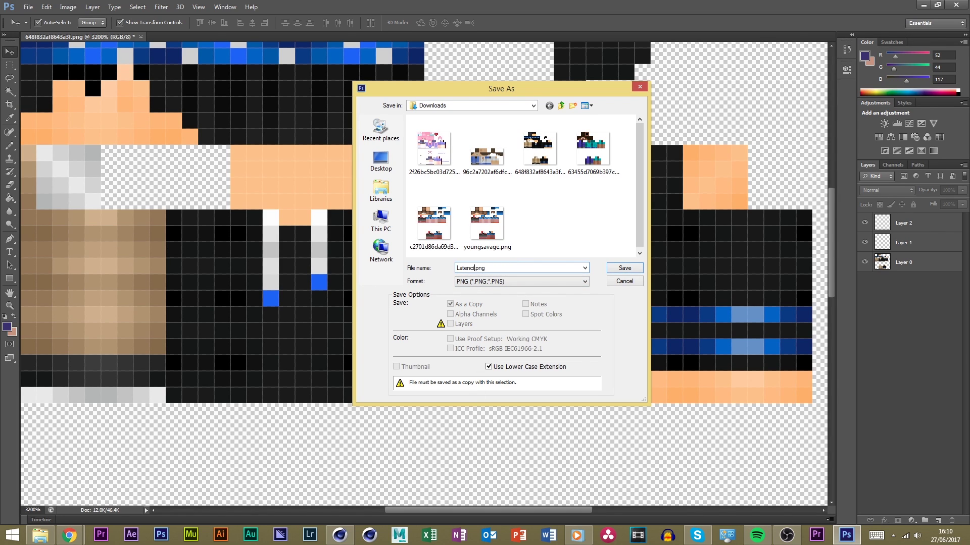
key("Return")
key("Return")
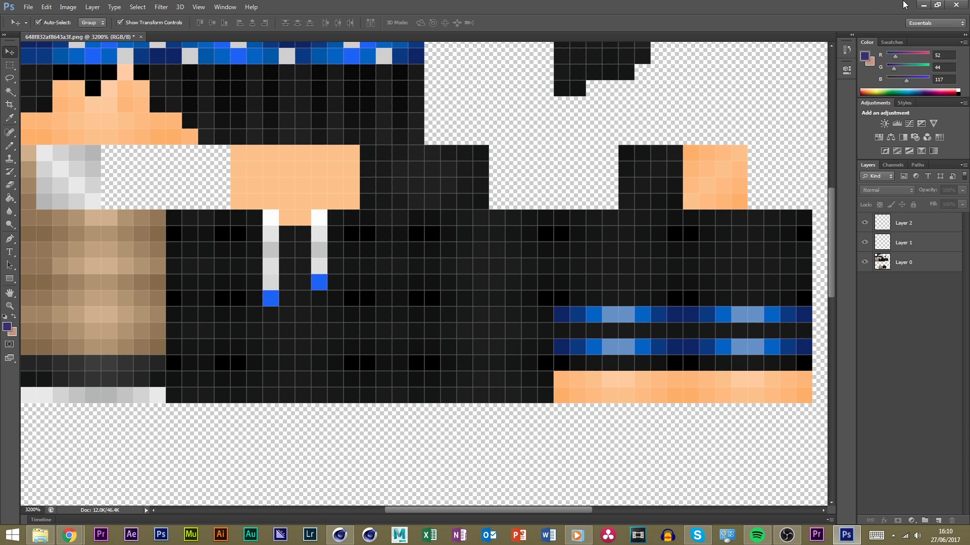
Switch to Cinema 4D and load LatenciNoEyes.png from Downloads as the skin for both FMR 5.0 (Revix Edit) rigs, V3.1 and V3
left_click(928, 4)
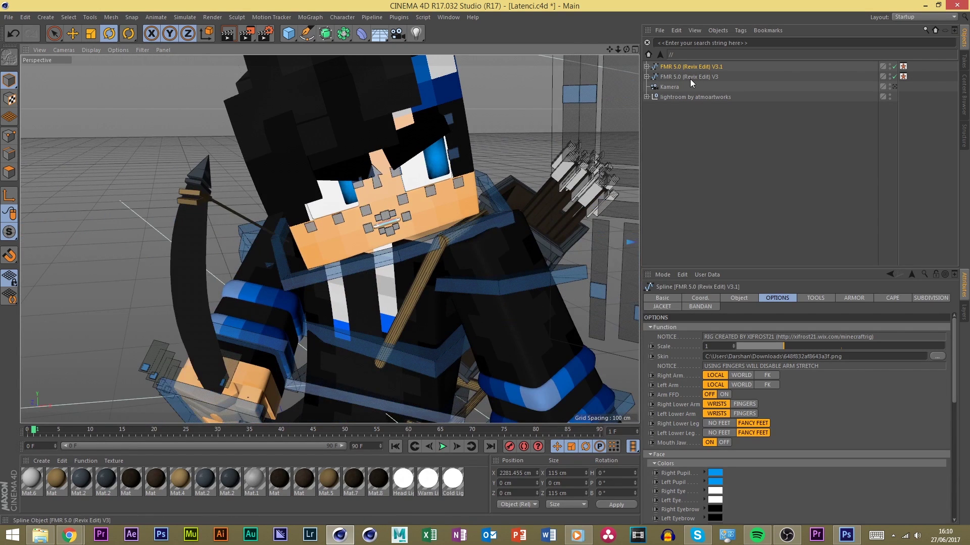
left_click(690, 77, "ctrl")
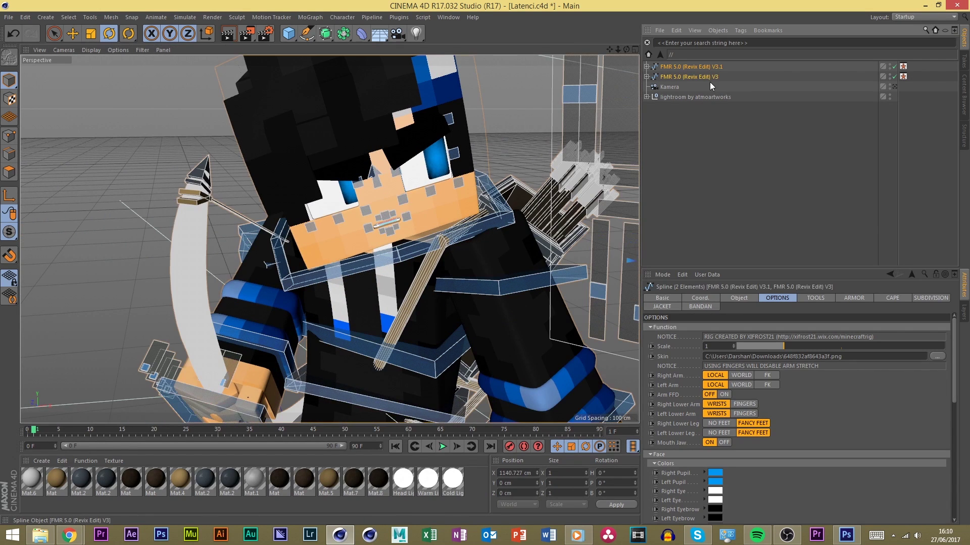
left_click(936, 356)
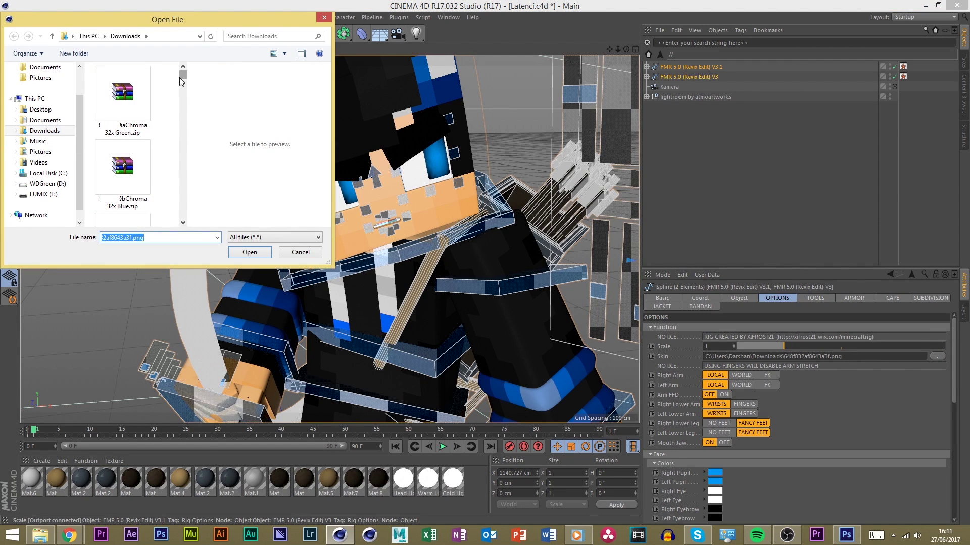
left_click_drag(180, 77, 186, 136)
left_click(157, 149)
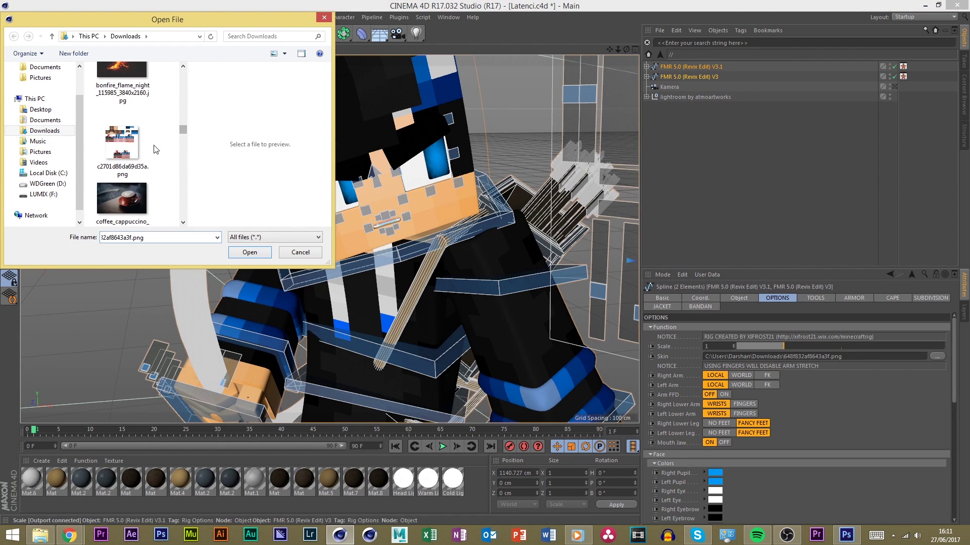
key("l")
double_click(127, 116)
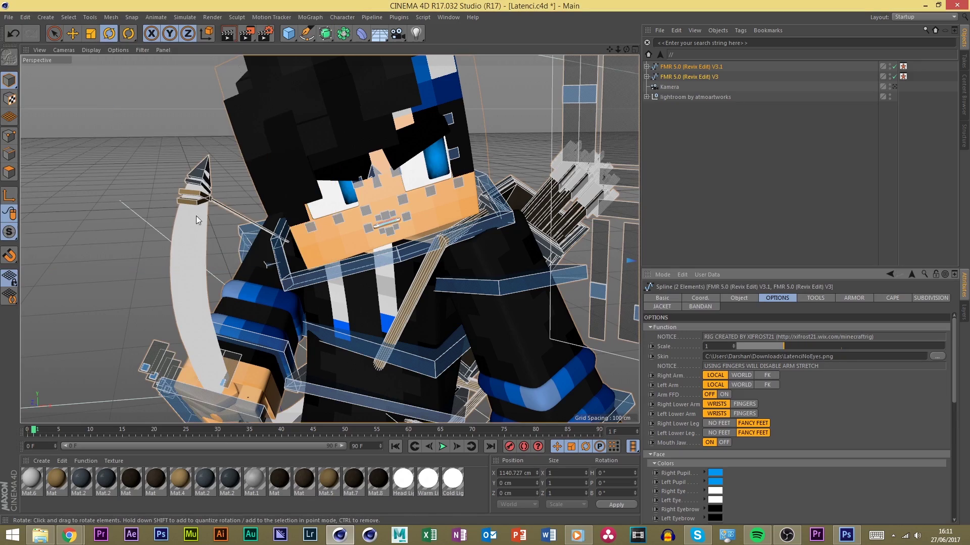
Deselect the rigs and examine the character's face up close, checking the skin around the eyes
left_click(126, 195)
scroll(342, 222, "up", 9)
scroll(298, 205, "up", 2)
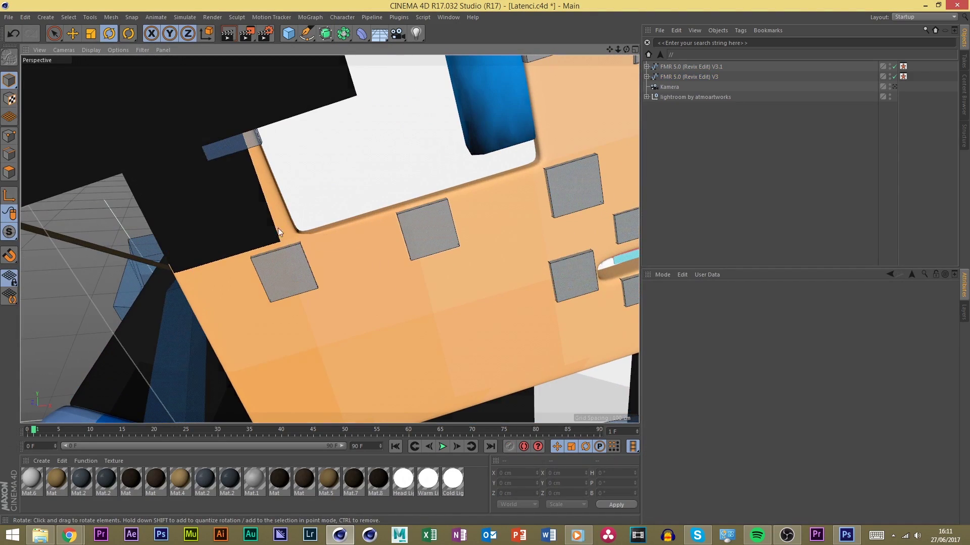
scroll(244, 169, "down", 8)
scroll(363, 163, "down", 5)
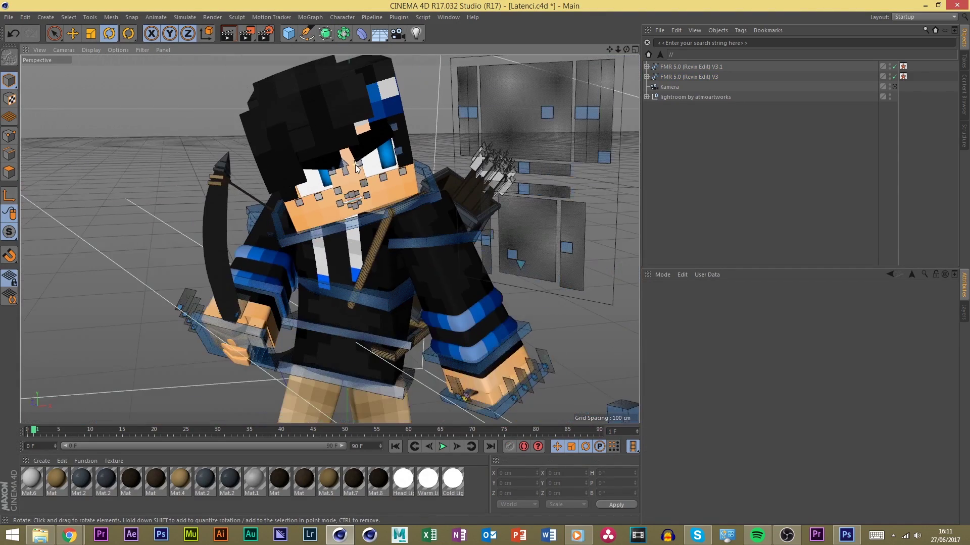
scroll(371, 162, "up", 6)
scroll(316, 168, "down", 2)
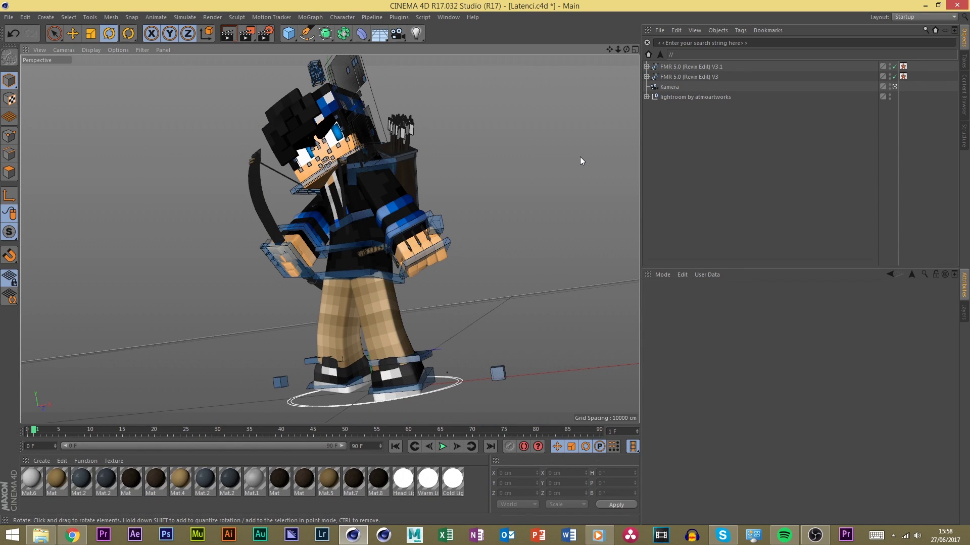
Set the render's save file to LatenciRender1 in the Zuha Banner Pack folder on the Desktop
left_click(265, 34)
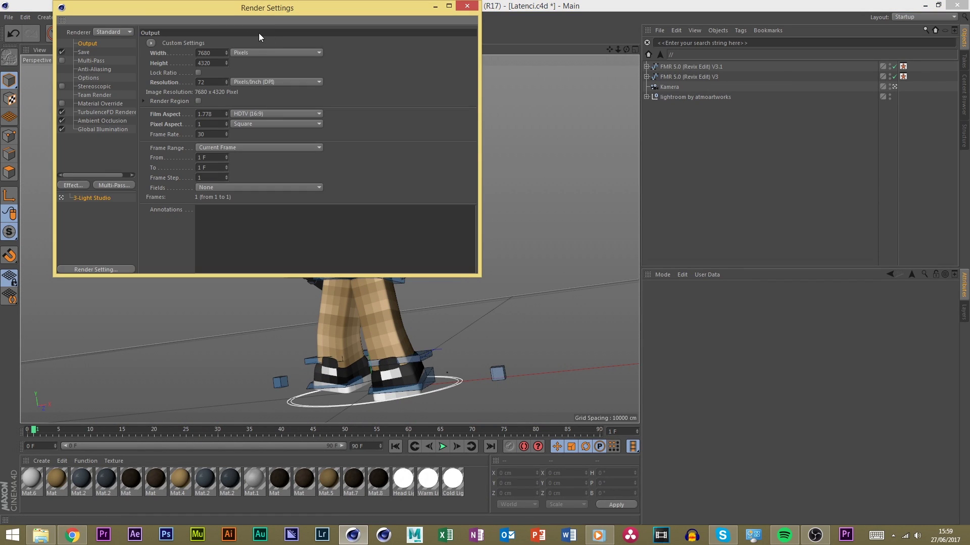
left_click_drag(280, 8, 540, 81)
left_click(353, 125)
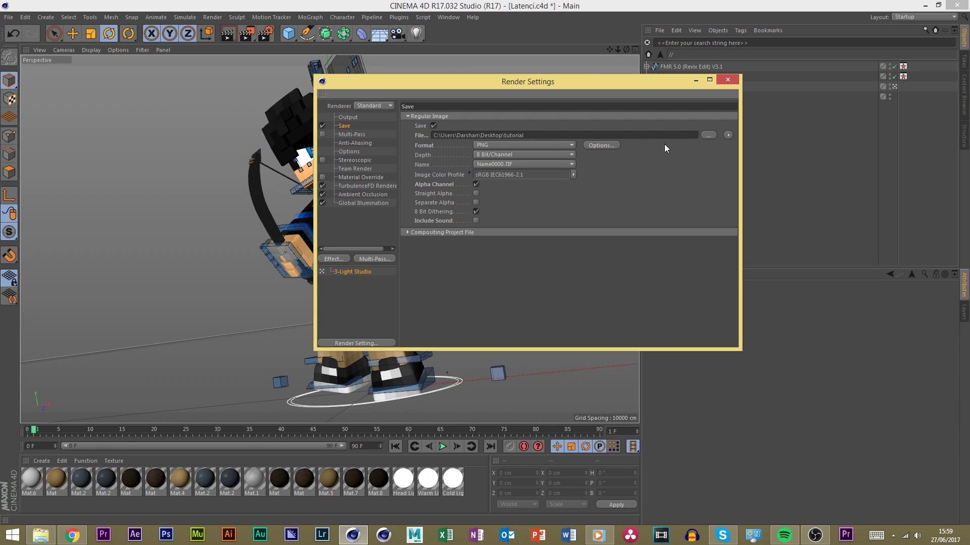
left_click(709, 135)
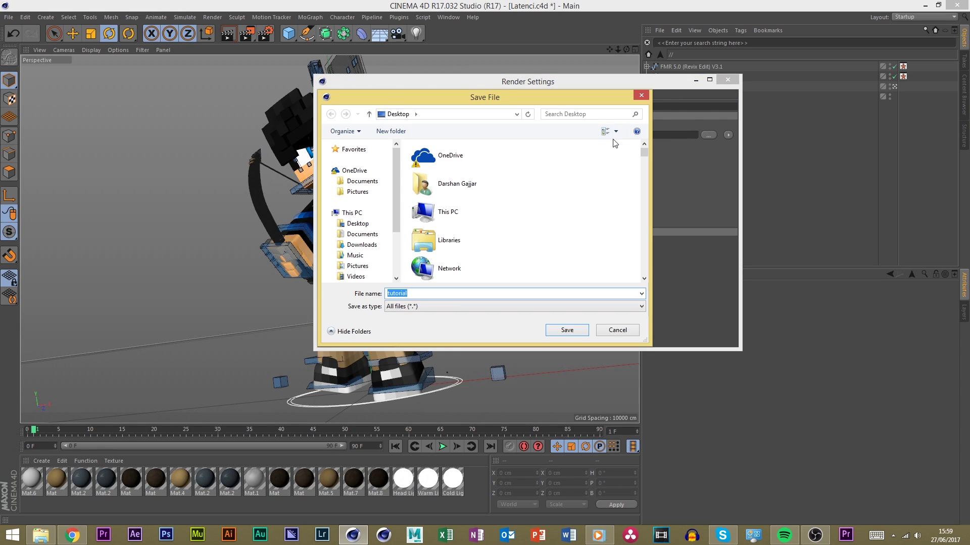
left_click(364, 226)
scroll(505, 217, "down", 3)
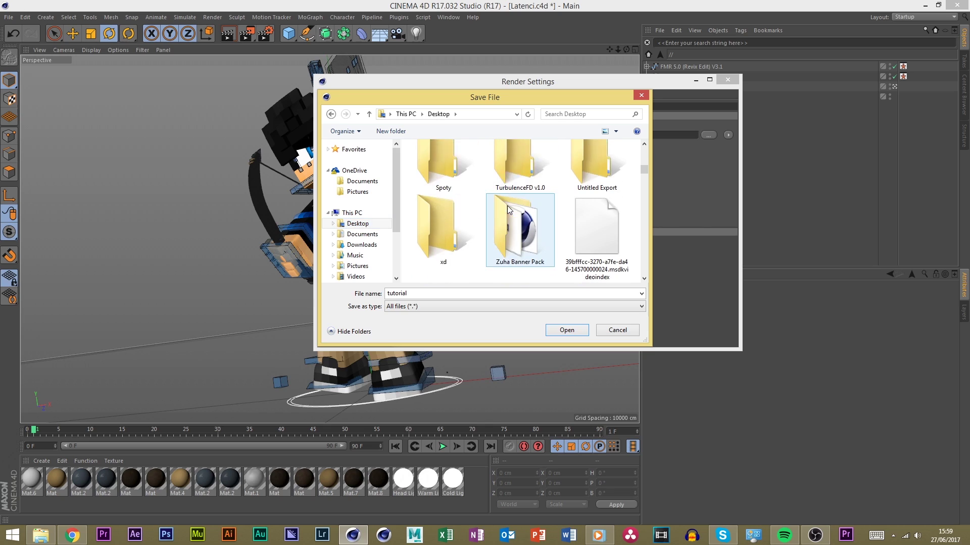
left_click(503, 221)
double_click(502, 220)
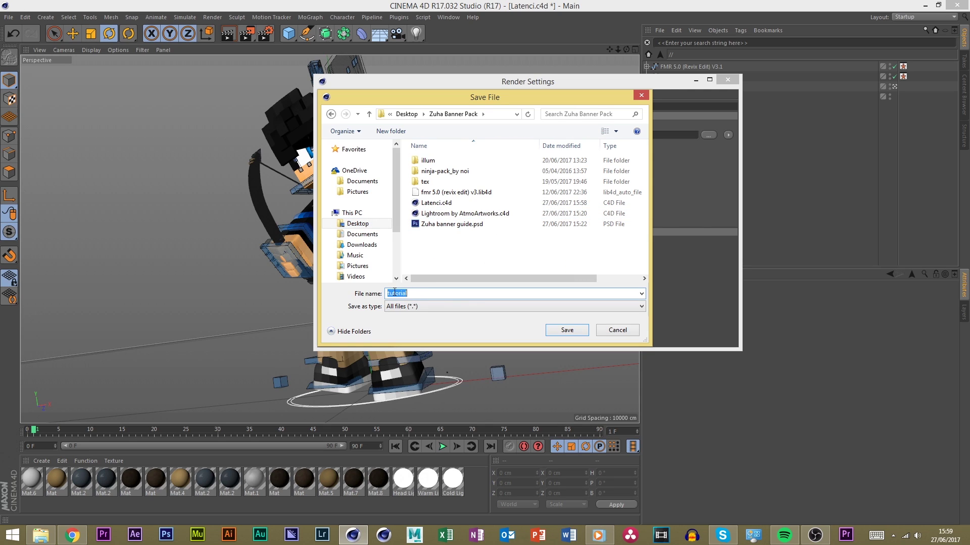
type("LatenciR")
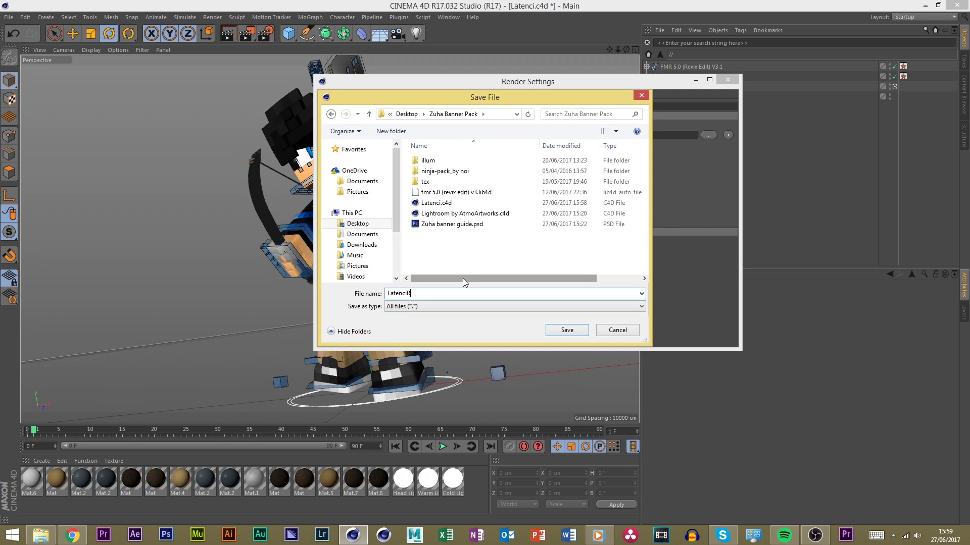
type("ender1")
key("Return")
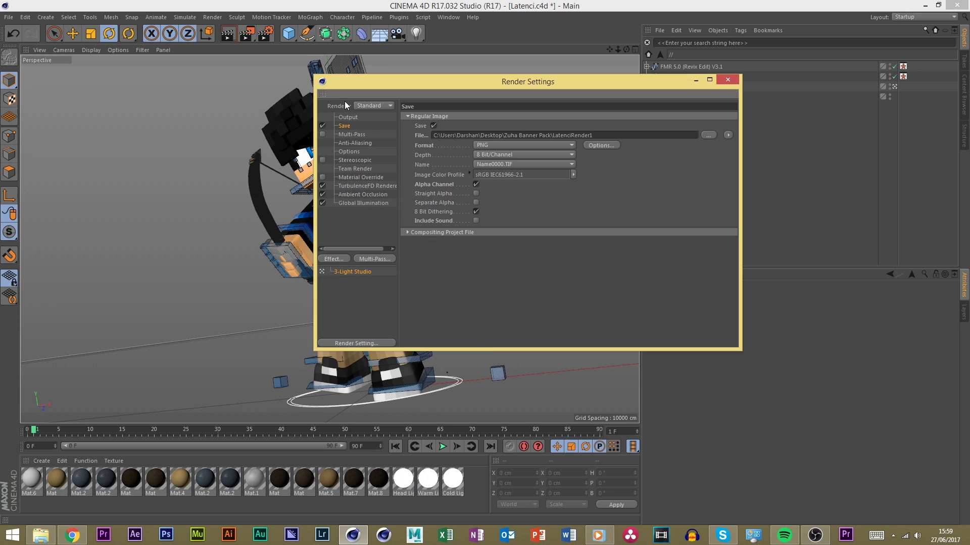
Set the render output to 3840 × 2160 pixels with Lock Ratio enabled, and render the scene to the Picture Viewer
left_click(349, 117)
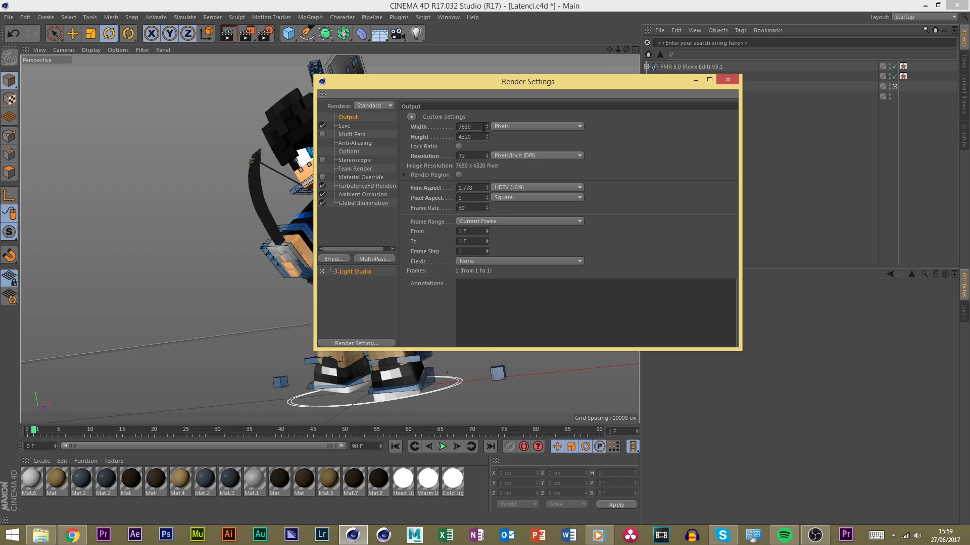
left_click(343, 126)
left_click(349, 118)
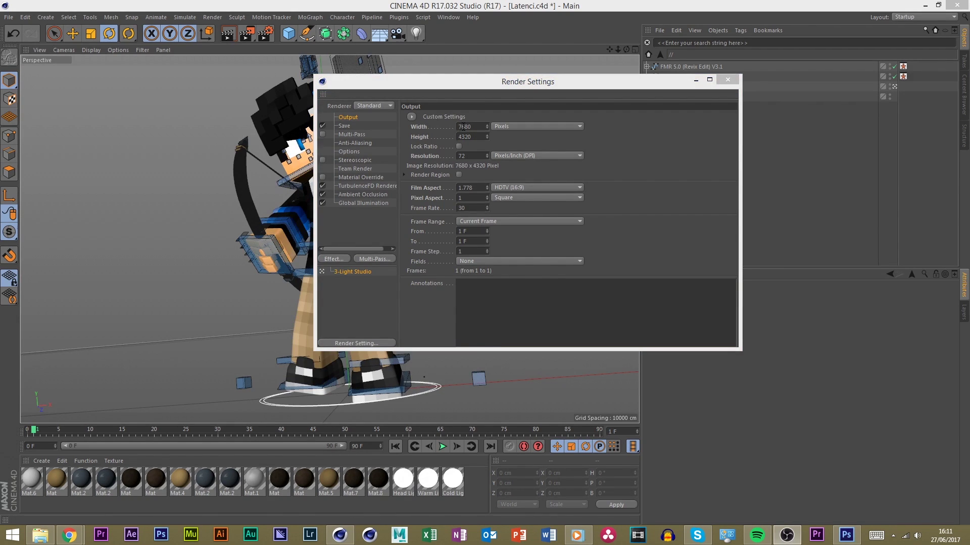
left_click(463, 127)
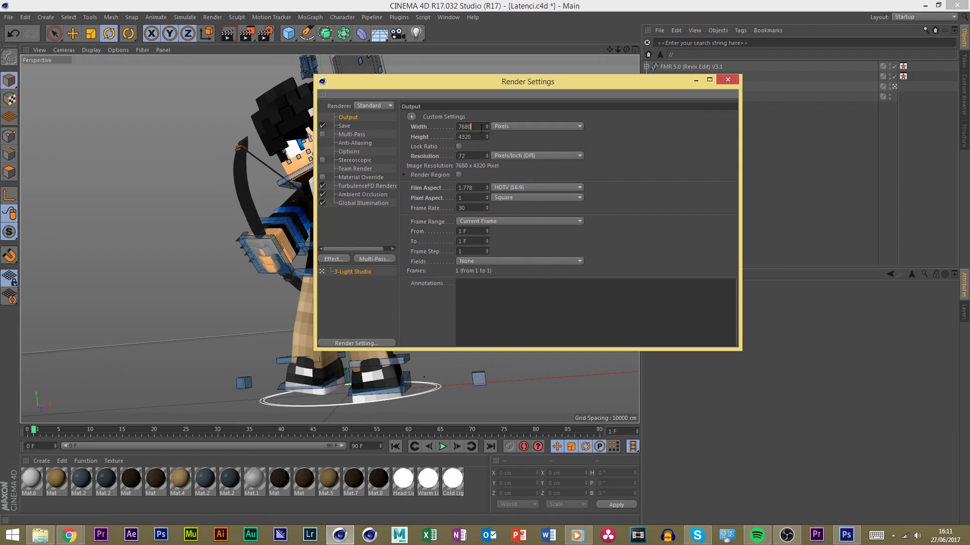
double_click(463, 126)
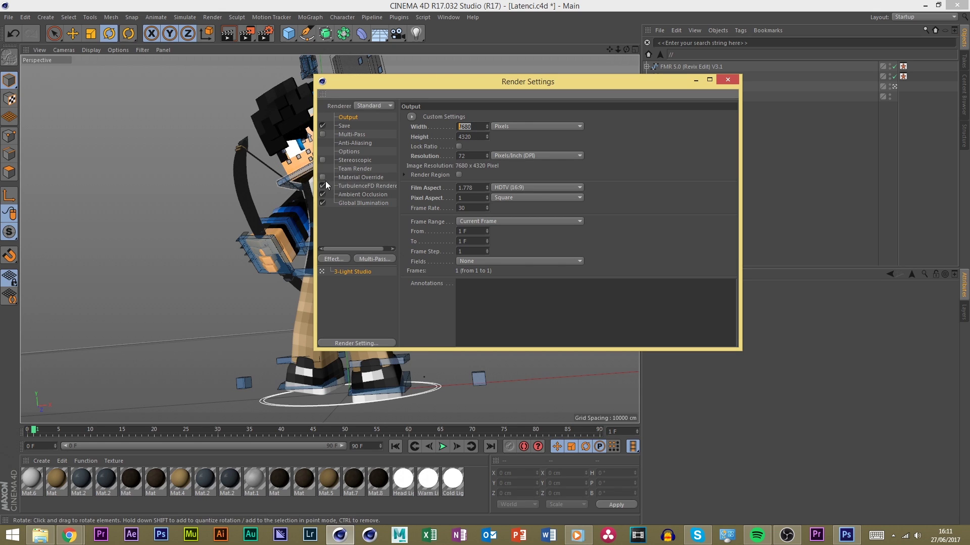
left_click(473, 137)
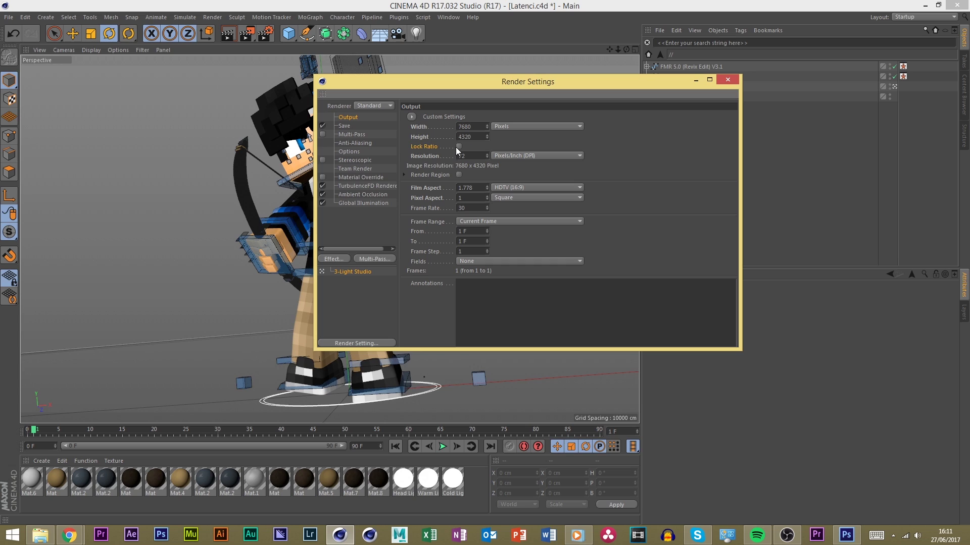
left_click(459, 146)
left_click_drag(486, 128, 487, 133)
double_click(472, 137)
type("2160")
key("Return")
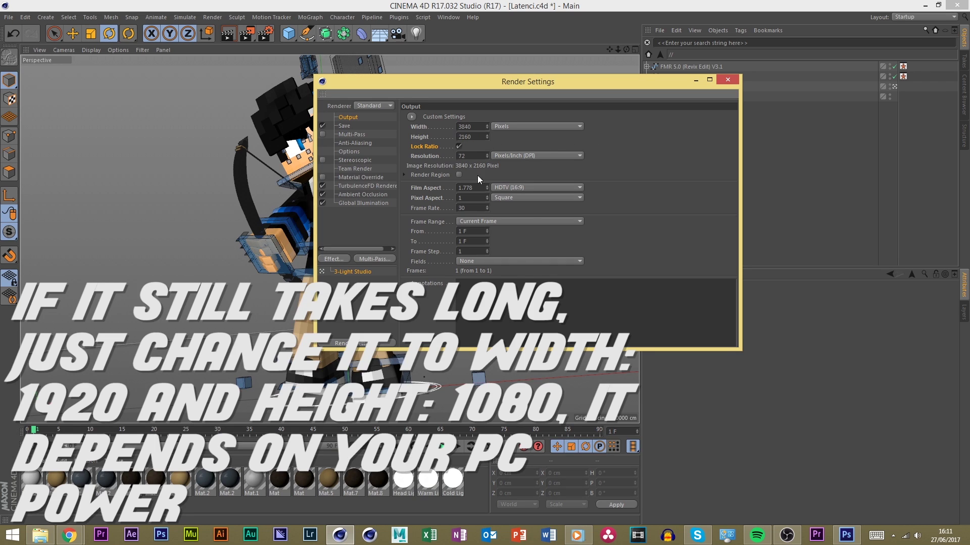
left_click(728, 80)
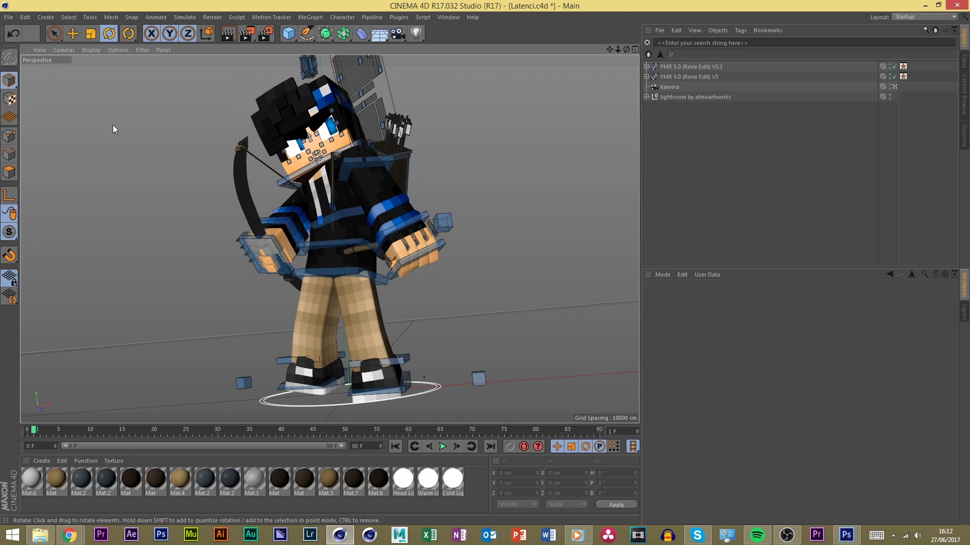
left_click(246, 34)
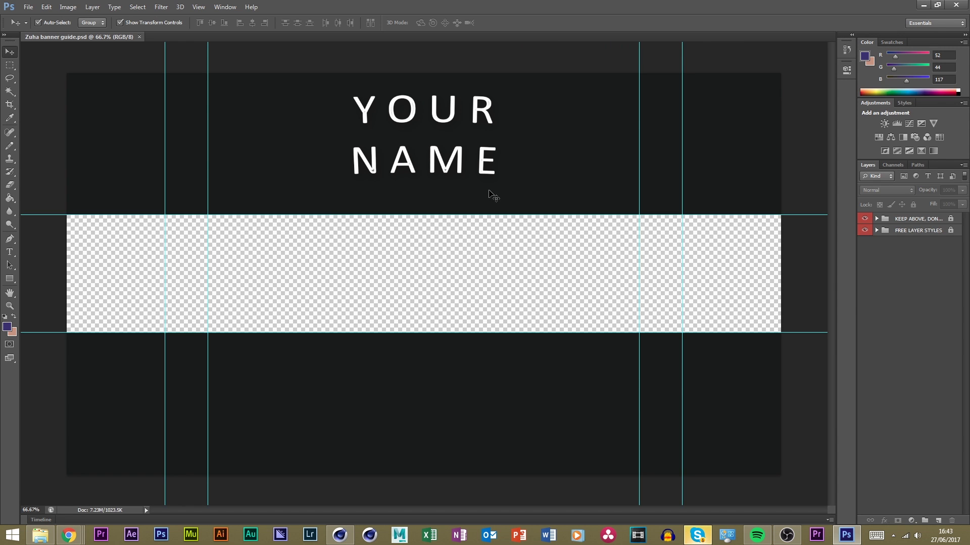
Open LatenciRender1_0001.png from the Zuha Banner Pack folder and inspect the rendered character's face, bow and arms
left_click(40, 534)
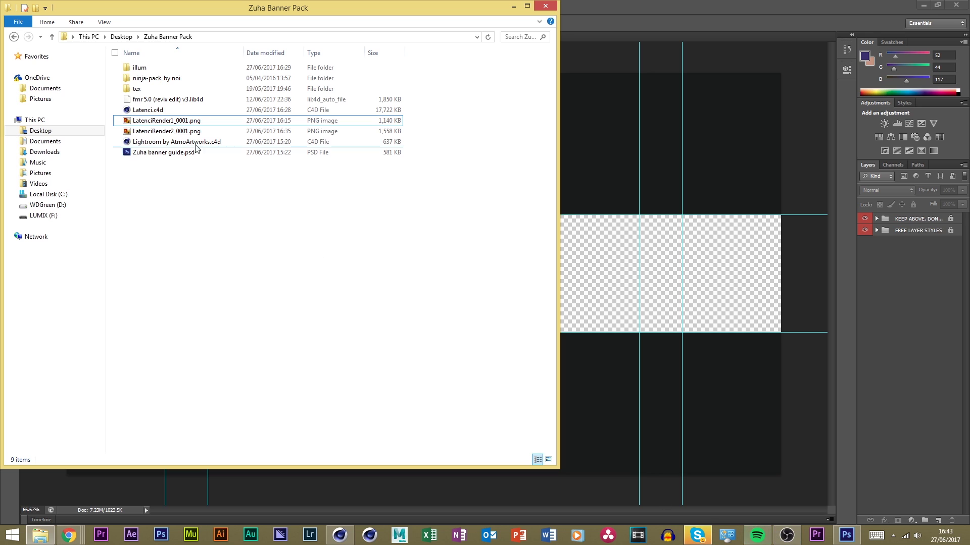
left_click(196, 123)
double_click(197, 123)
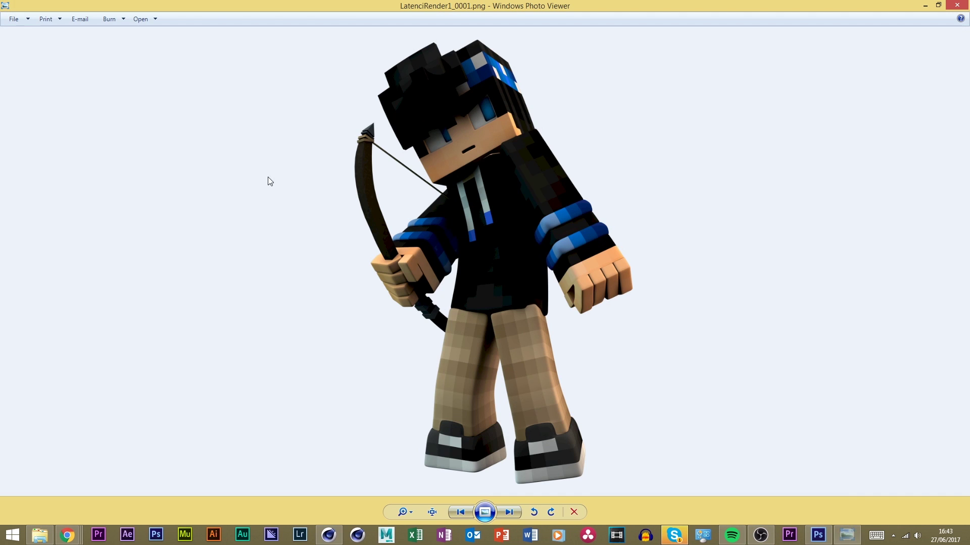
scroll(412, 165, "up", 5)
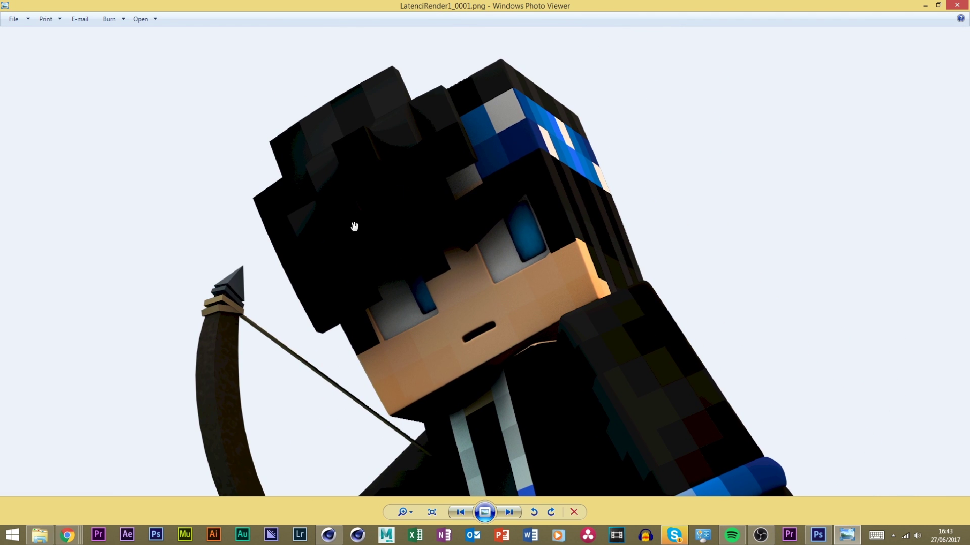
left_click_drag(354, 226, 227, 106)
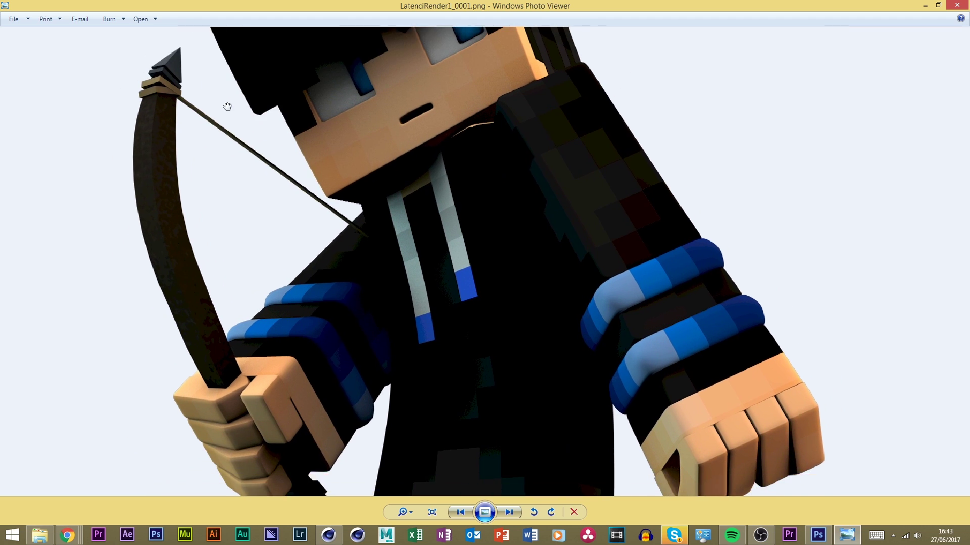
scroll(227, 106, "down", 6)
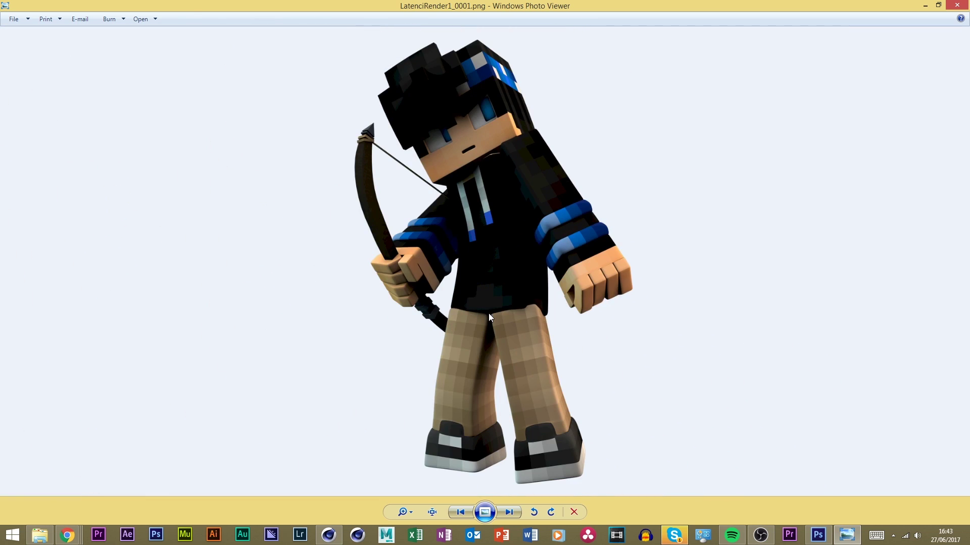
Examine the LatenciRender1_0001.png render up close, from the head and bow down to the hoodie, fists and legs
scroll(489, 315, "up", 4)
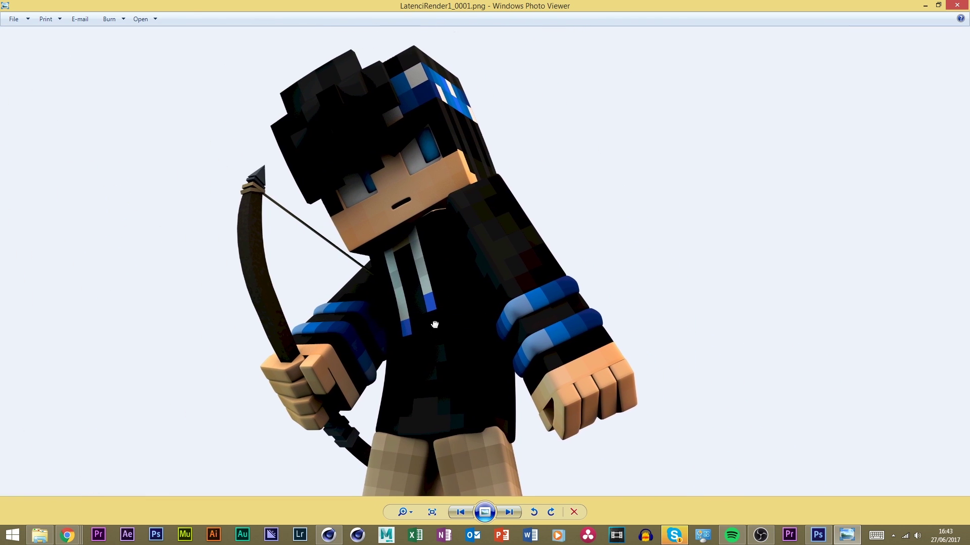
left_click_drag(435, 324, 550, 297)
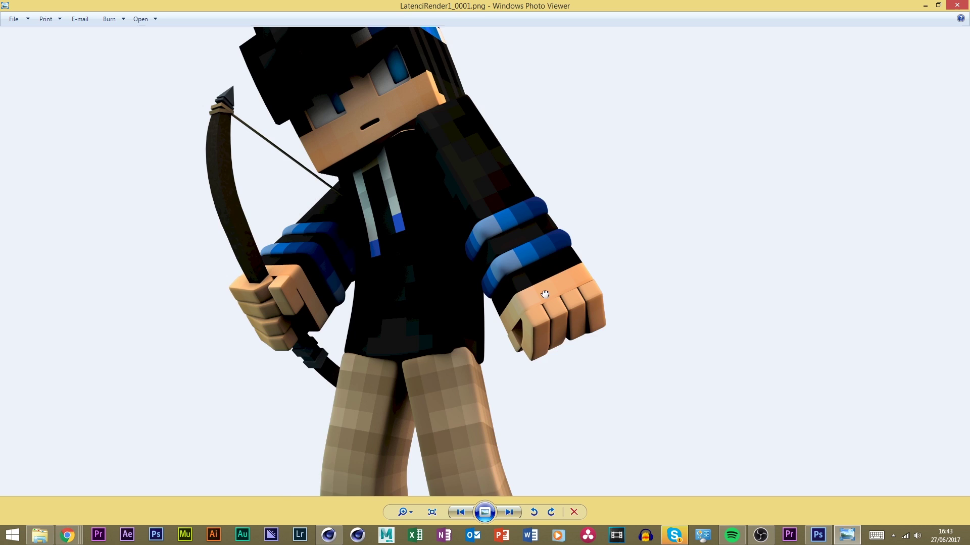
left_click_drag(554, 281, 501, 336)
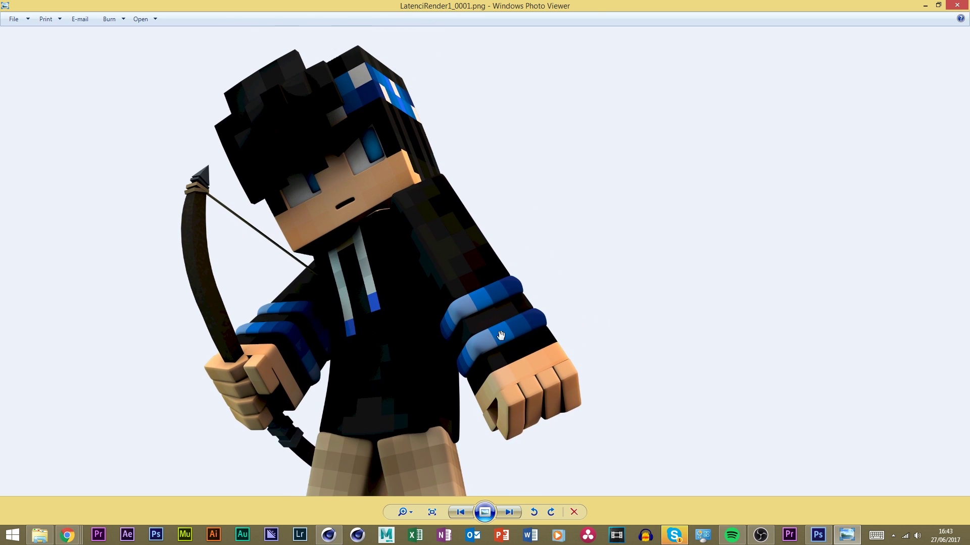
scroll(499, 283, "down", 3)
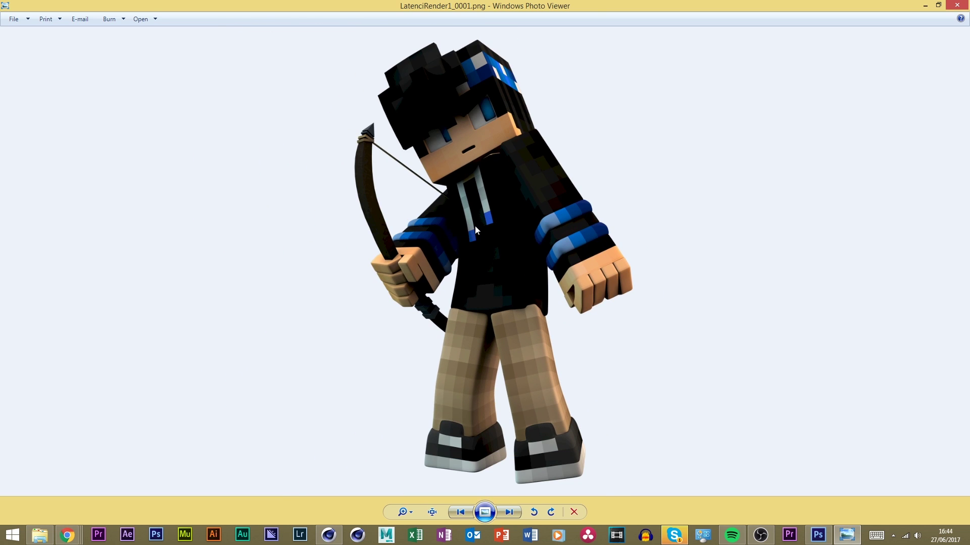
scroll(476, 231, "up", 3)
scroll(475, 231, "down", 3)
scroll(477, 233, "up", 3)
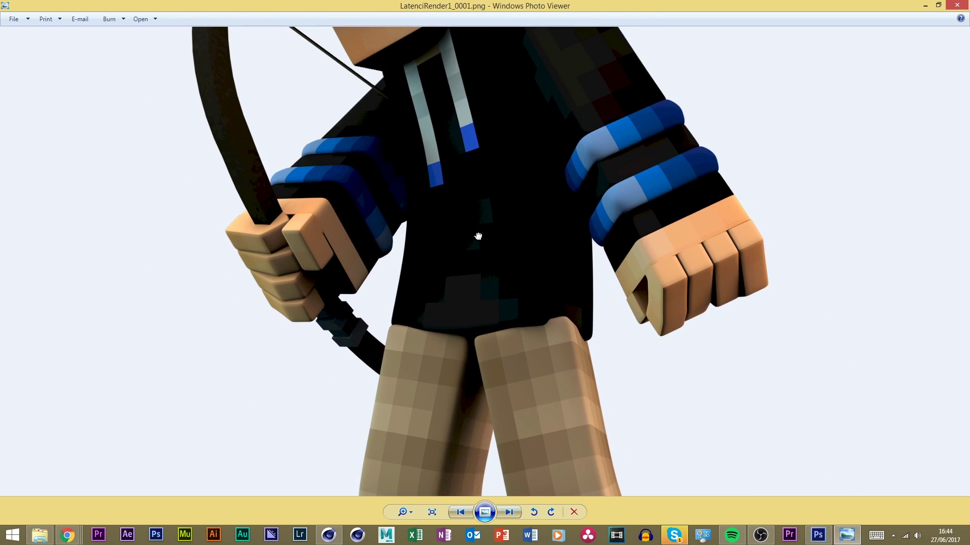
scroll(478, 236, "down", 3)
scroll(460, 262, "up", 3)
scroll(457, 257, "down", 1)
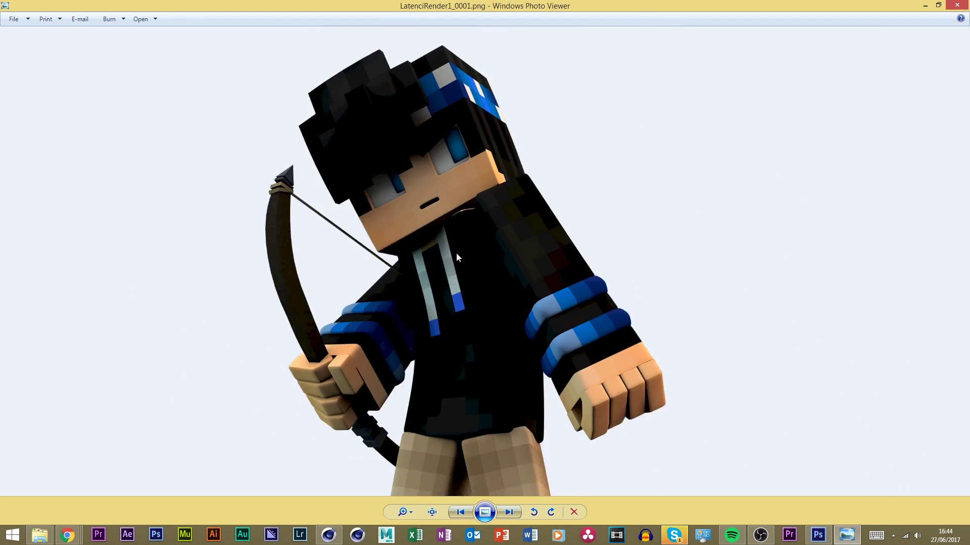
scroll(479, 202, "down", 2)
scroll(505, 153, "up", 4)
scroll(489, 268, "down", 4)
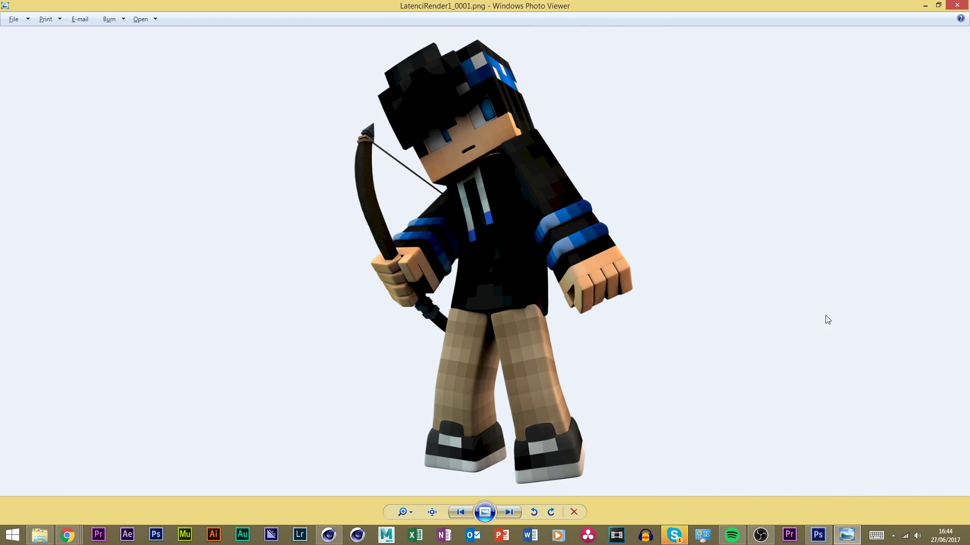
left_click(957, 5)
Open LatenciRender2_0001.png from the Zuha Banner Pack folder and inspect the character's face and the blades in its hand
key("Down")
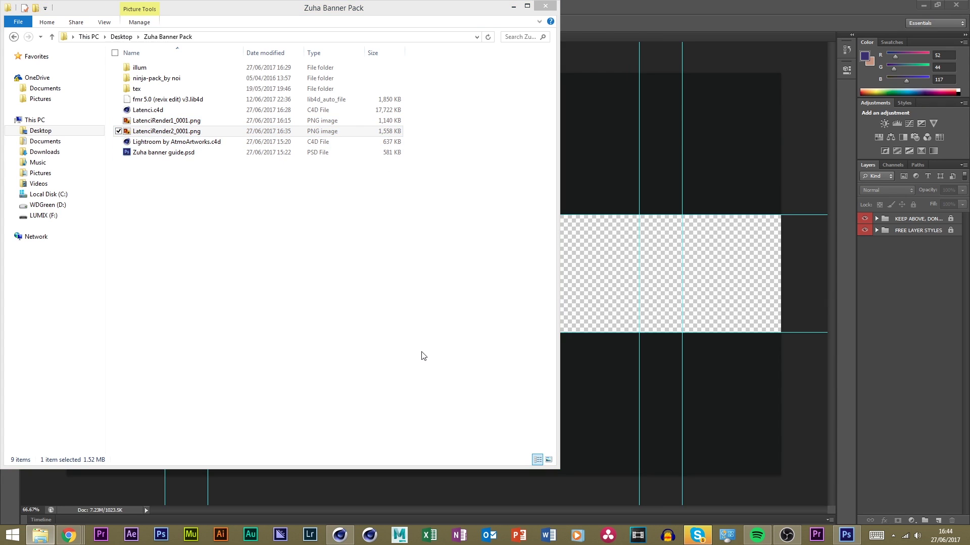
key("Return")
scroll(507, 274, "up", 3)
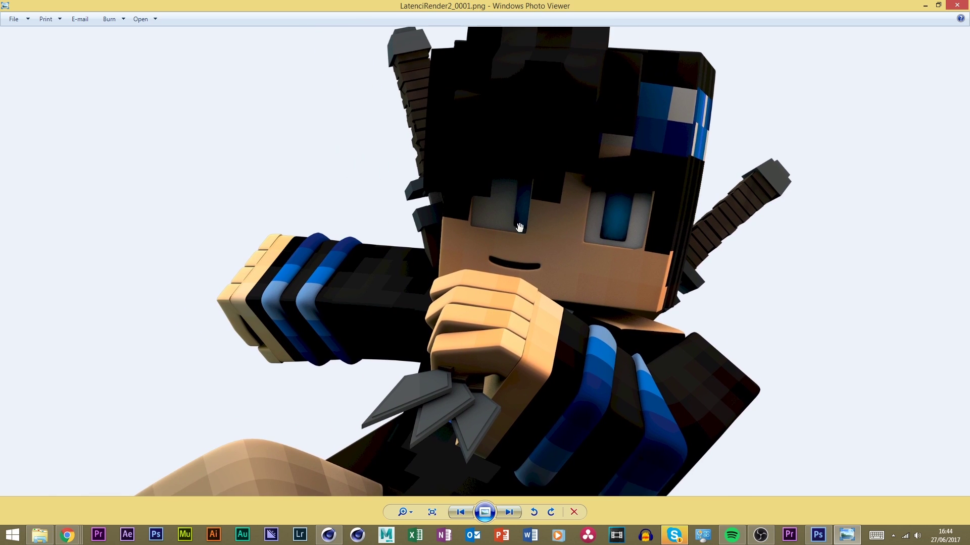
scroll(525, 228, "down", 3)
scroll(550, 368, "up", 2)
left_click_drag(553, 374, 585, 449)
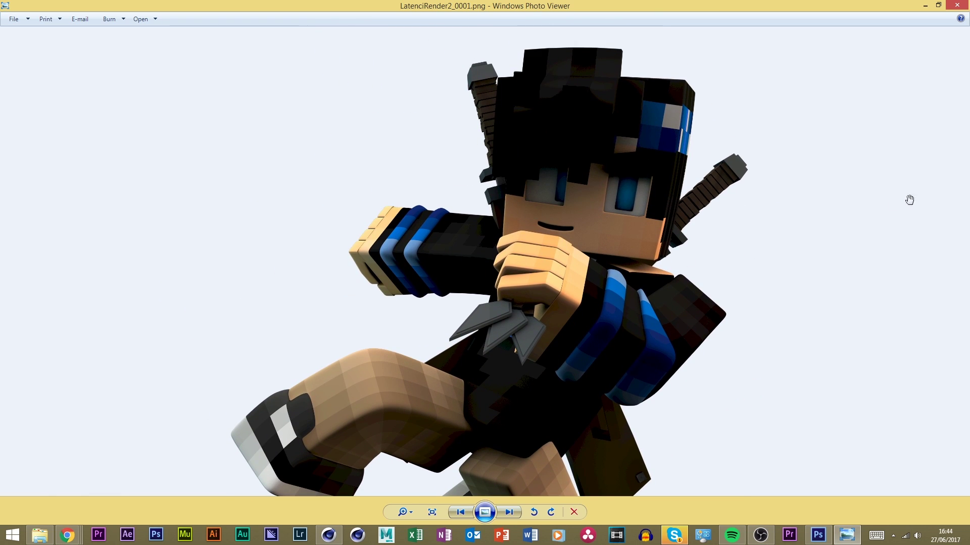
scroll(508, 319, "up", 3)
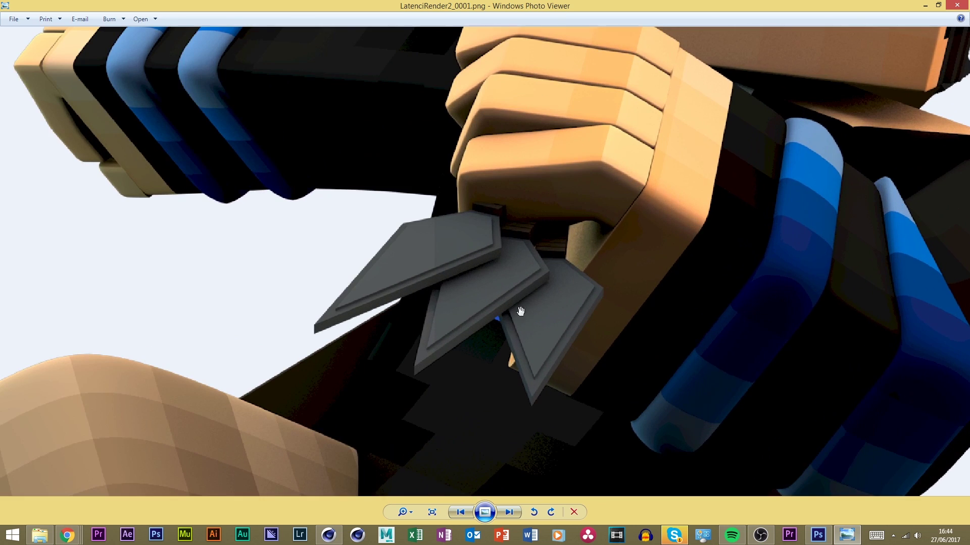
left_click_drag(521, 312, 536, 334)
scroll(524, 322, "up", 4)
scroll(526, 321, "down", 6)
scroll(526, 321, "up", 2)
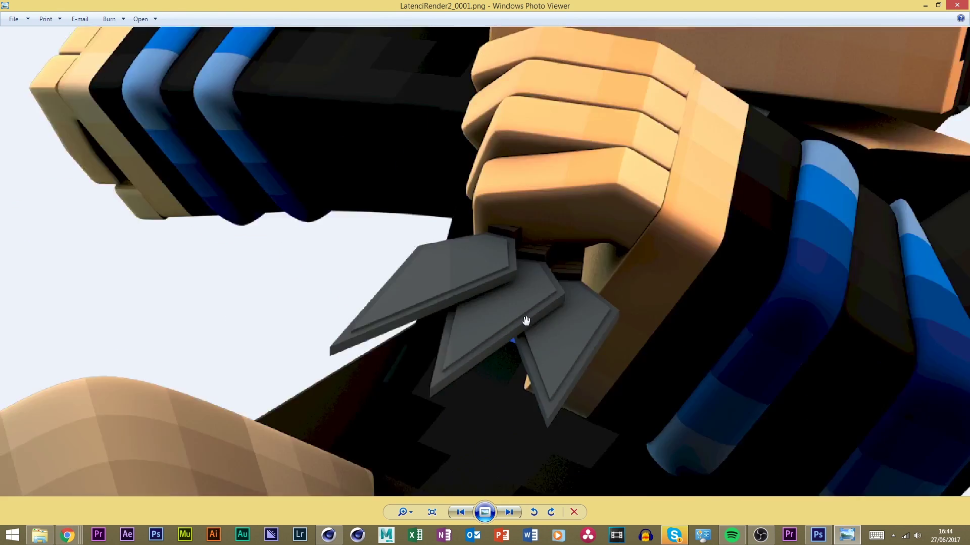
scroll(525, 321, "down", 5)
scroll(526, 321, "up", 4)
scroll(545, 334, "down", 4)
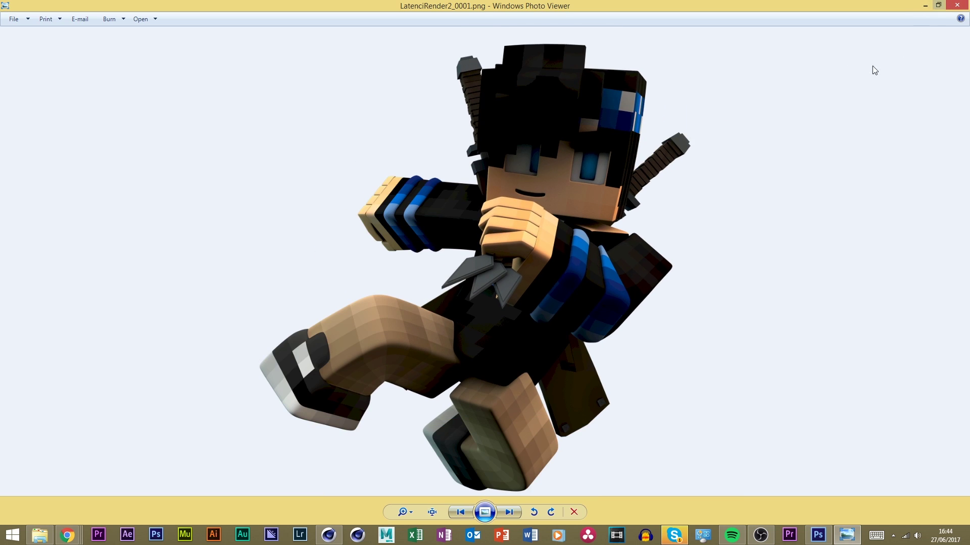
left_click(957, 5)
left_click(547, 8)
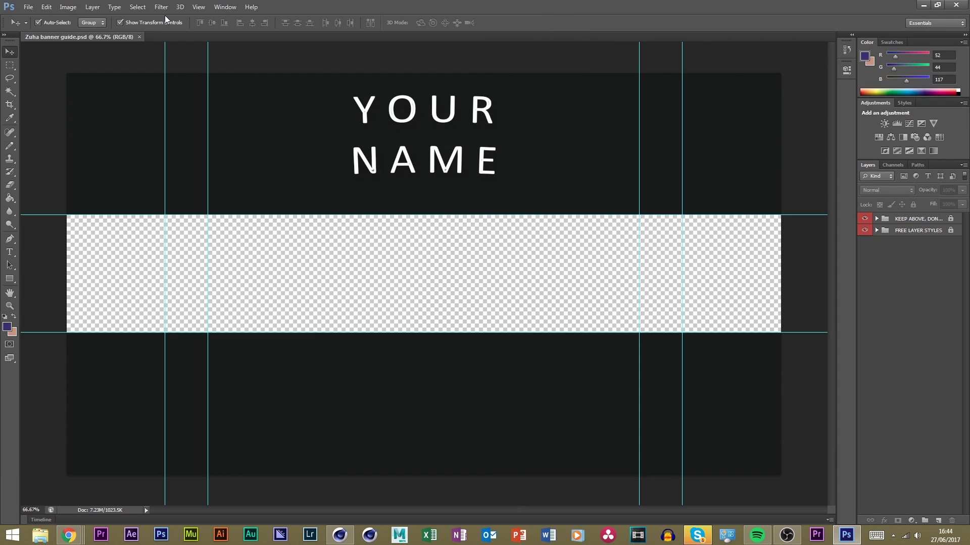
left_click(28, 7)
left_click(48, 171)
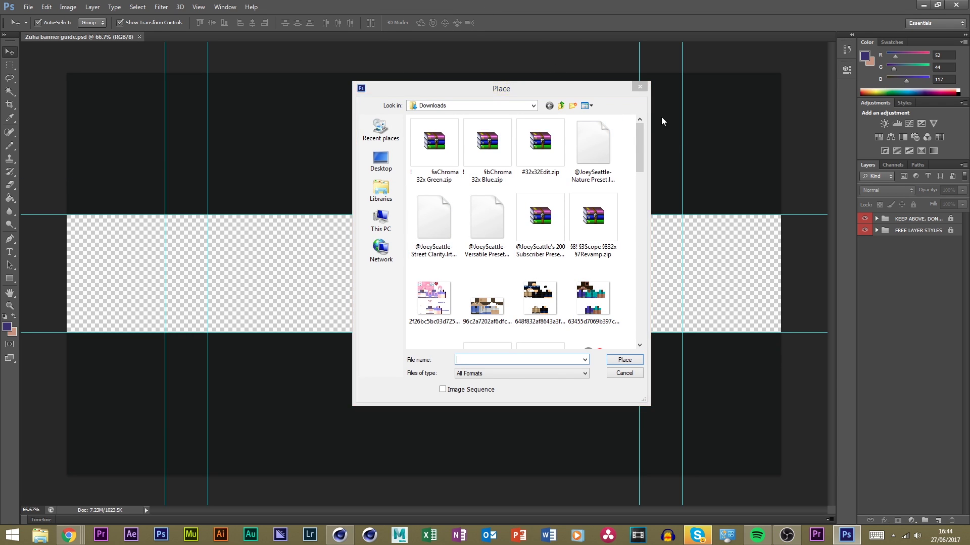
left_click(639, 87)
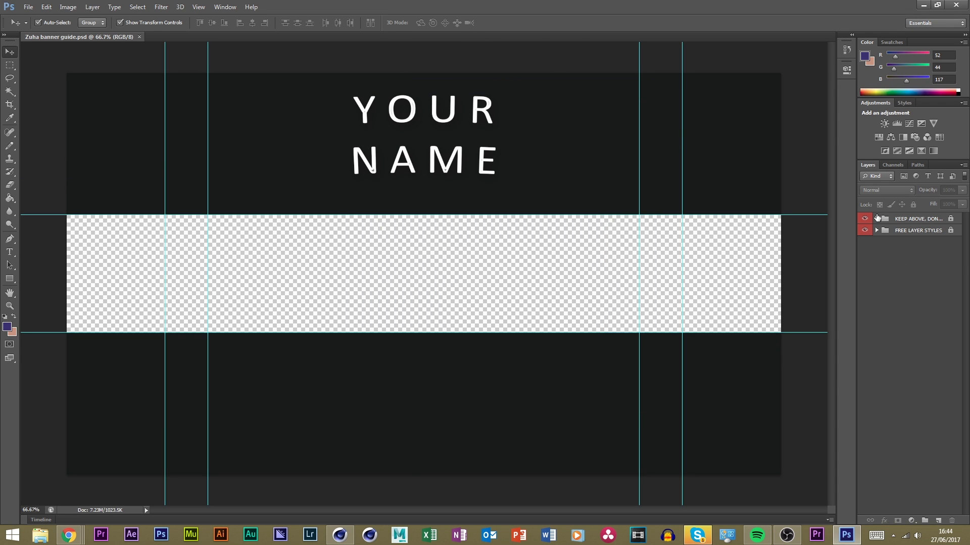
Open the YOUR NAME text layer in the KEEP ABOVE, DONT TOUCH group for editing and select all its text
left_click(876, 218)
left_click(913, 234)
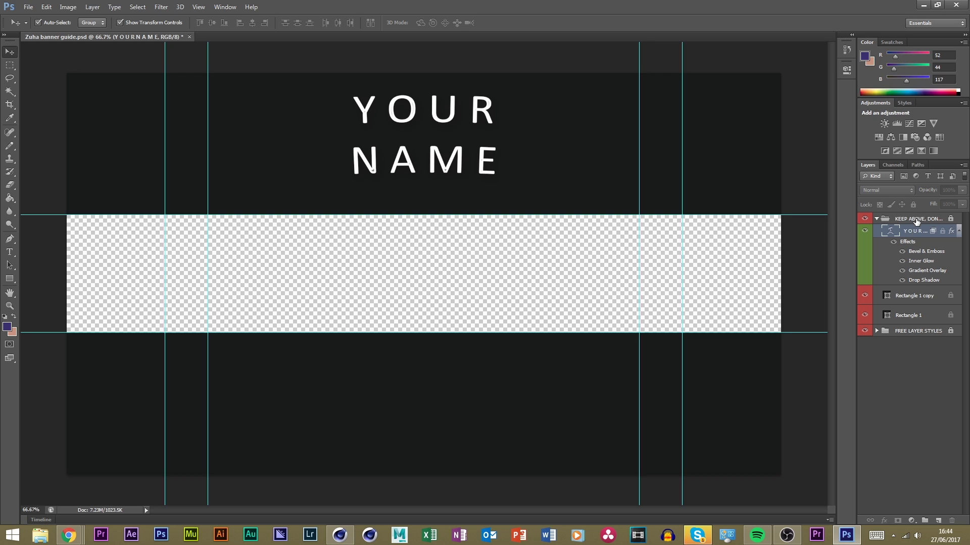
double_click(912, 232)
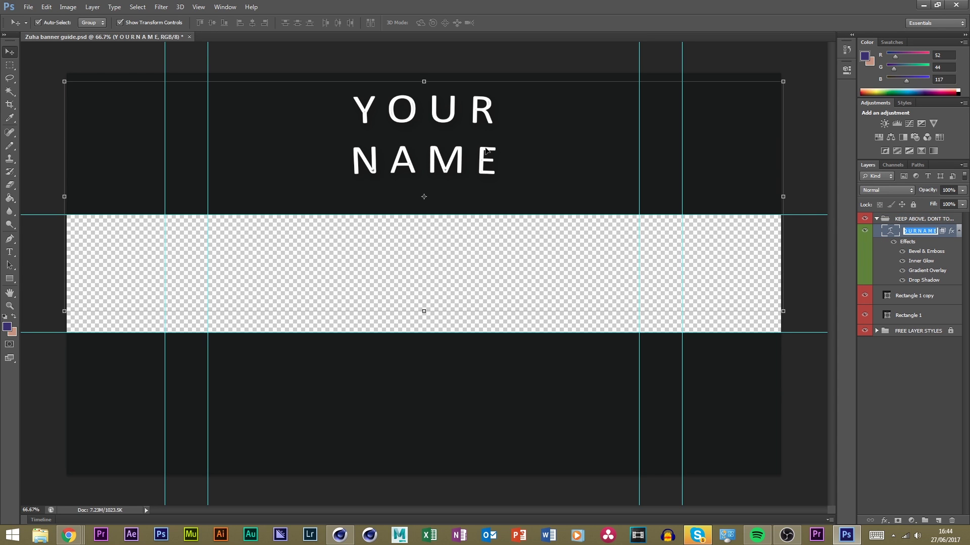
left_click(11, 51)
left_click(10, 239)
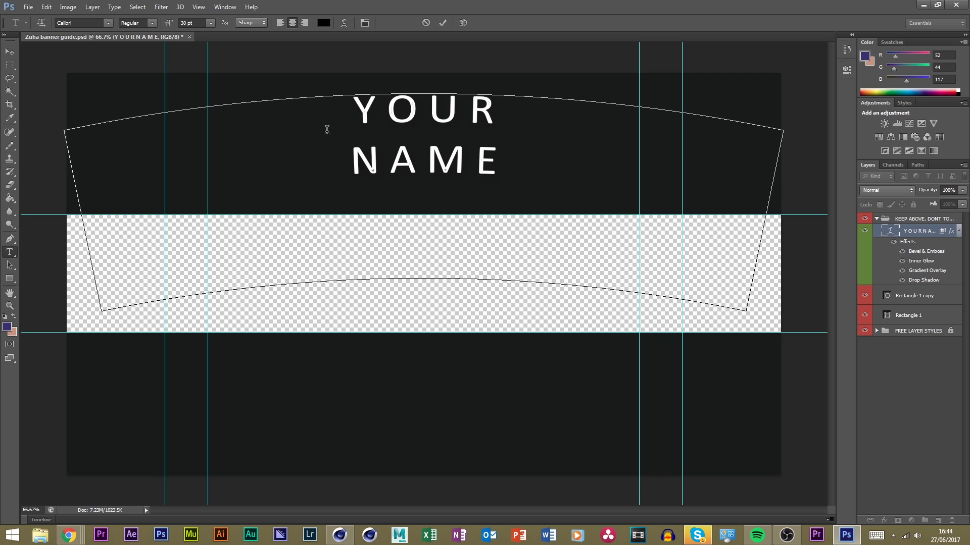
key("ctrl+a")
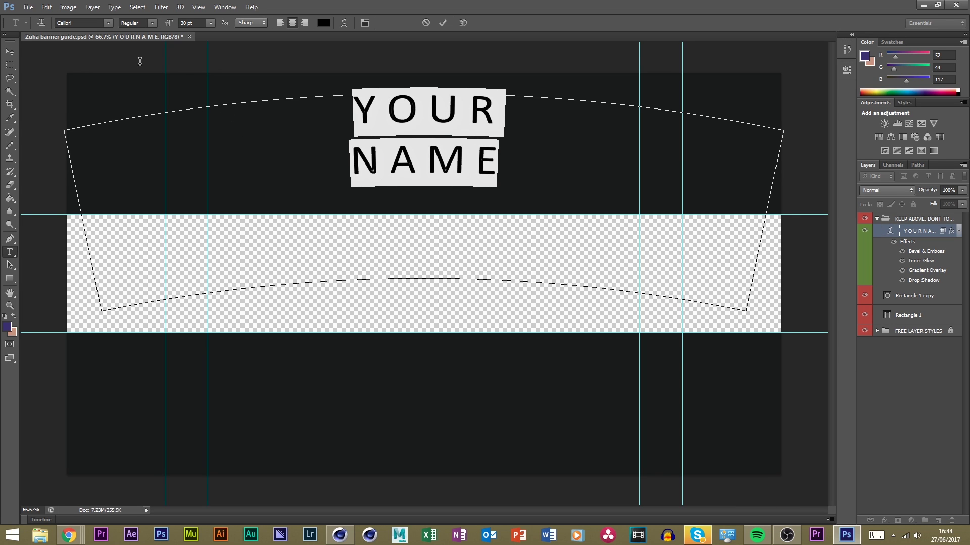
left_click(9, 53)
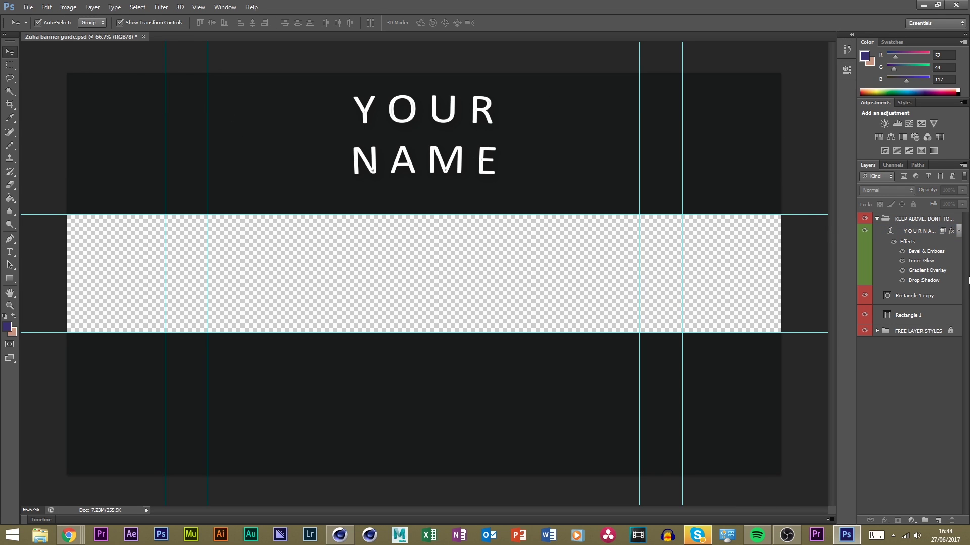
Collapse the KEEP ABOVE, DONT TOUCH group and look inside the FREE LAYER STYLES group
left_click(920, 221)
left_click(876, 219)
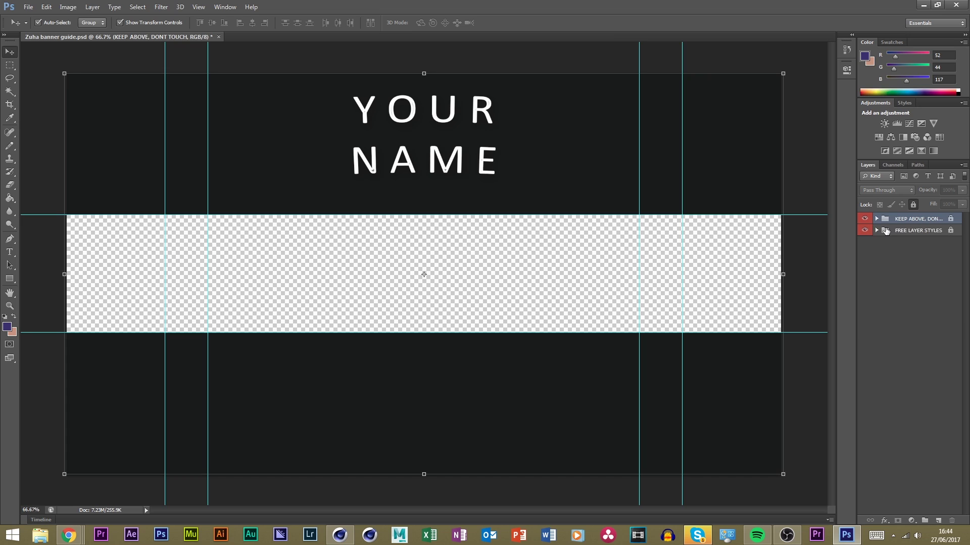
left_click(913, 240)
left_click(913, 231)
left_click(879, 240)
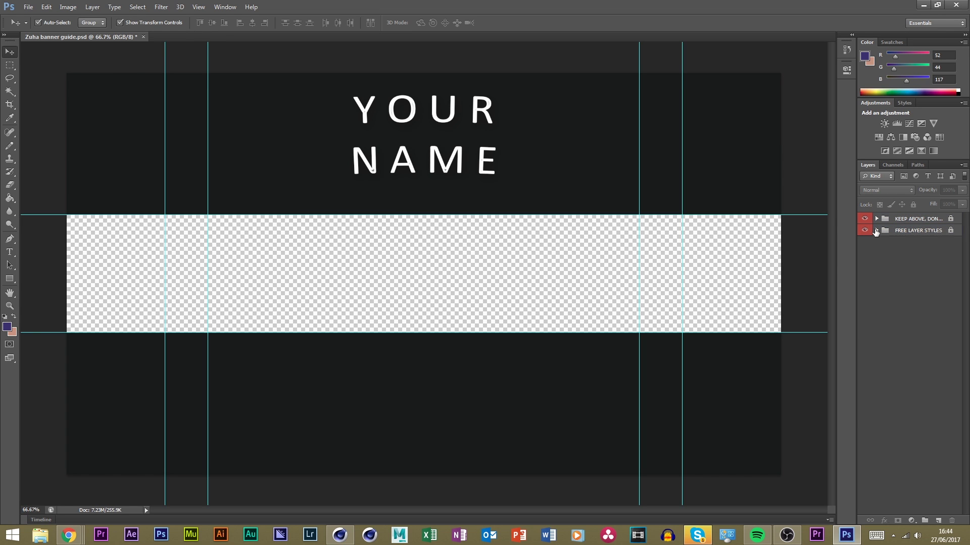
left_click(876, 231)
left_click(876, 231)
Hide and reshow the KEEP ABOVE, DONT TOUCH group to check which canvas areas it covers
left_click(873, 219)
left_click(864, 219)
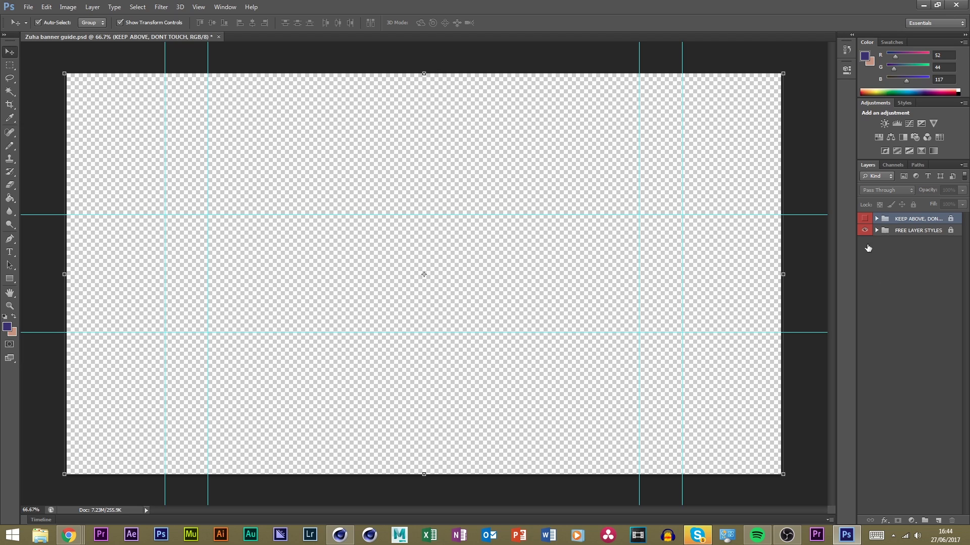
left_click(864, 219)
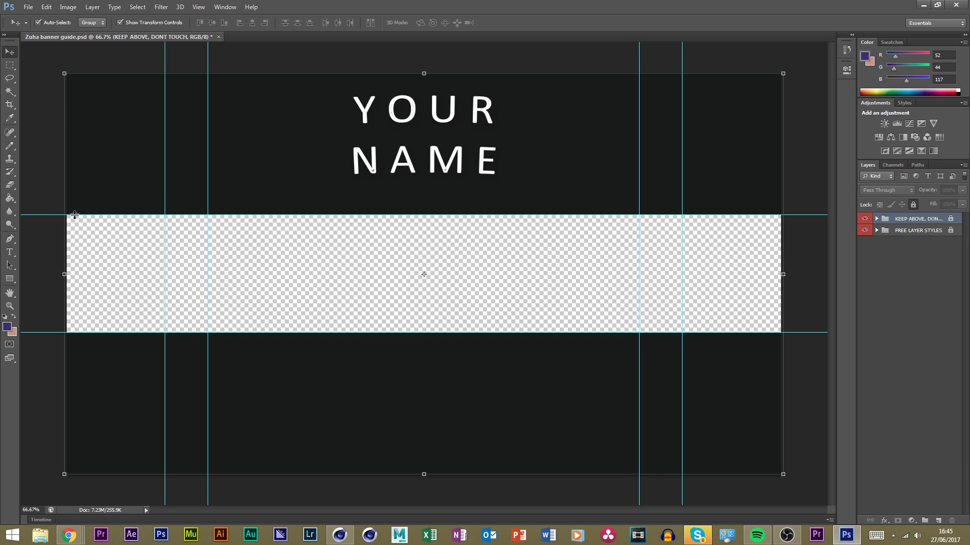
left_click(823, 299)
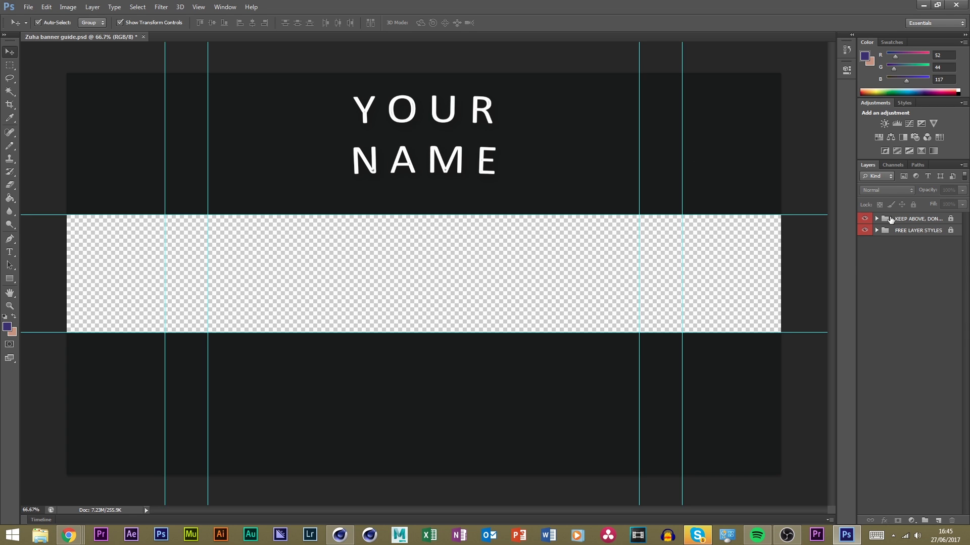
left_click_drag(890, 219, 892, 226)
key("Return")
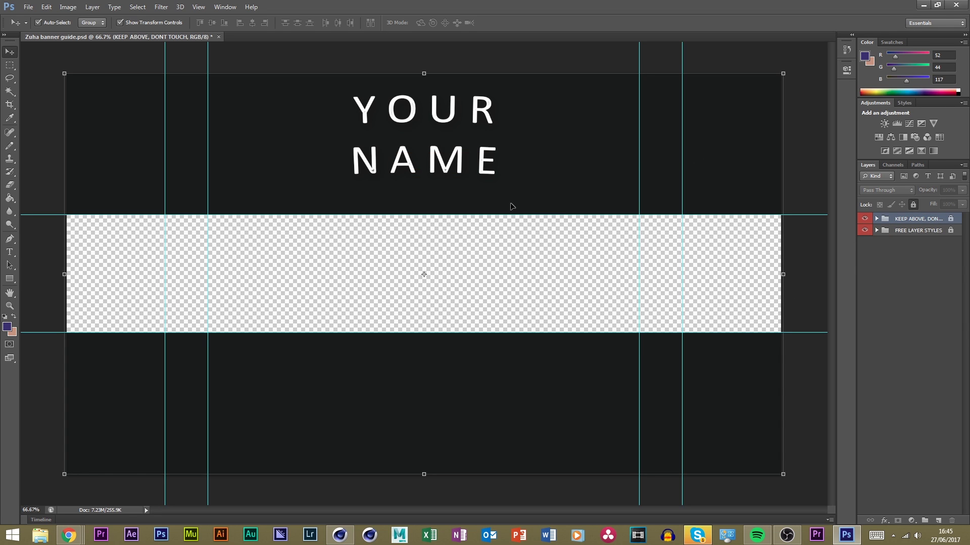
left_click(898, 238)
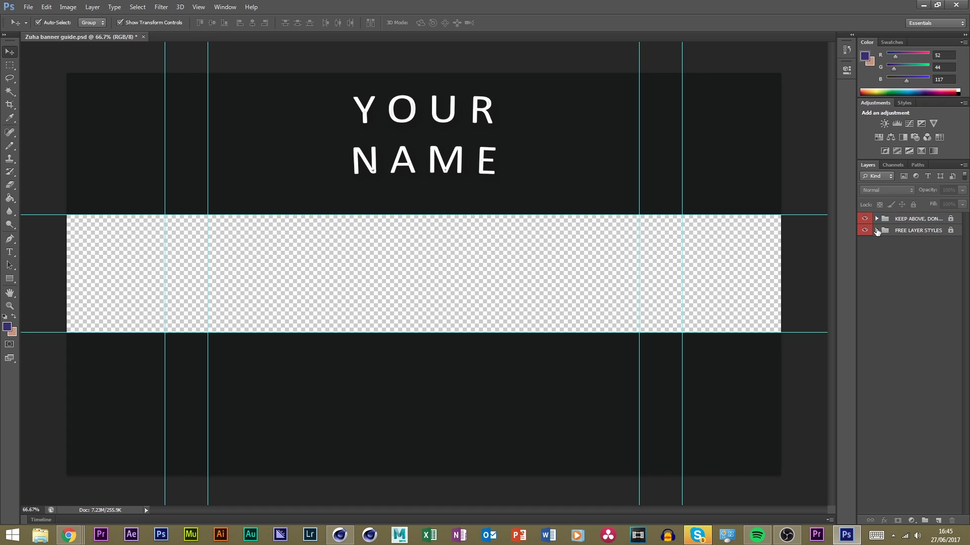
left_click(877, 231)
left_click(876, 230)
Place LatenciRender1_0001.png from the Desktop's Zuha Banner Pack folder into the banner document at its default size
left_click(28, 7)
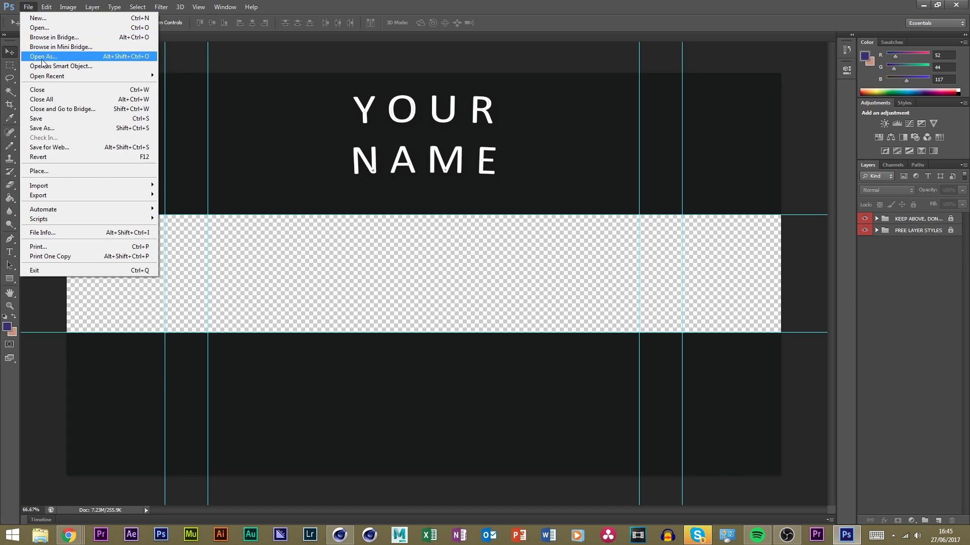
left_click(40, 172)
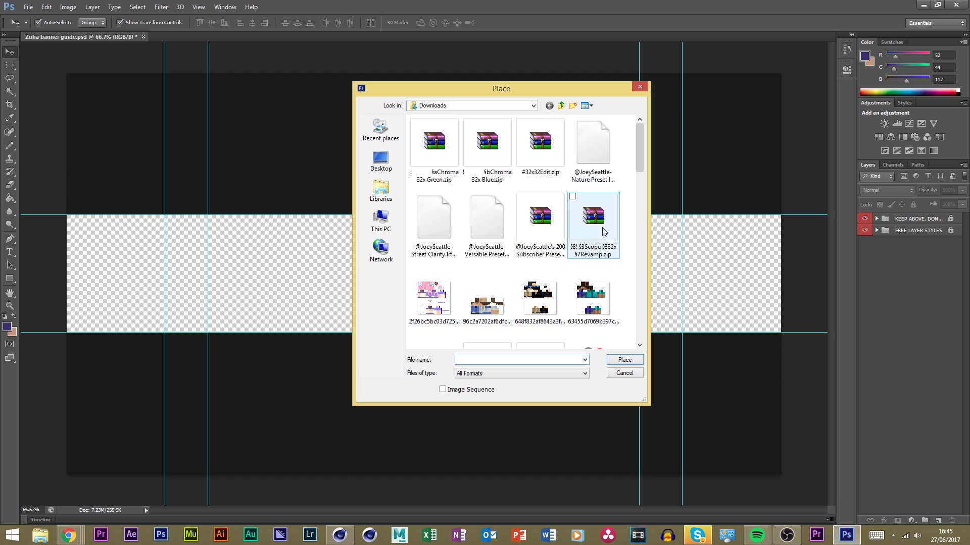
left_click(380, 222)
left_click(380, 161)
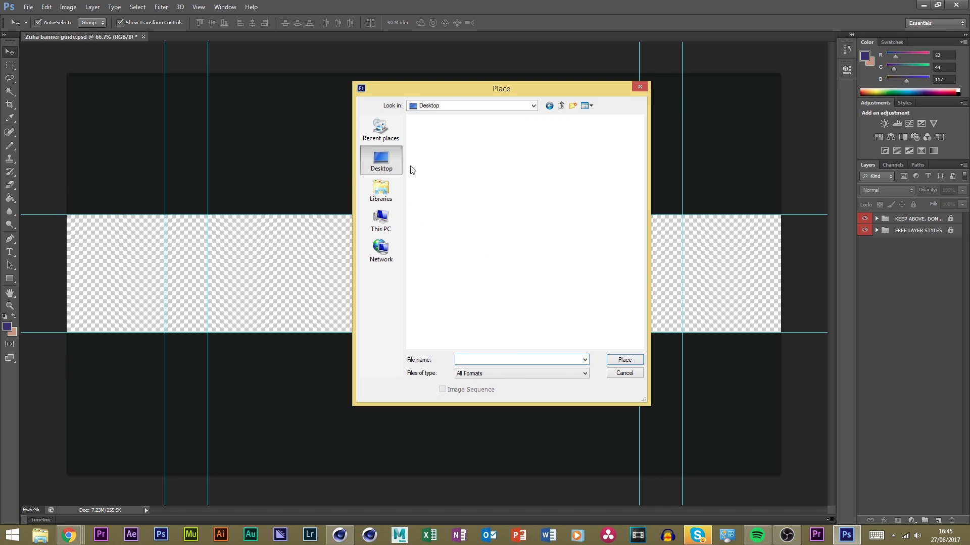
scroll(545, 163, "down", 3)
double_click(574, 127)
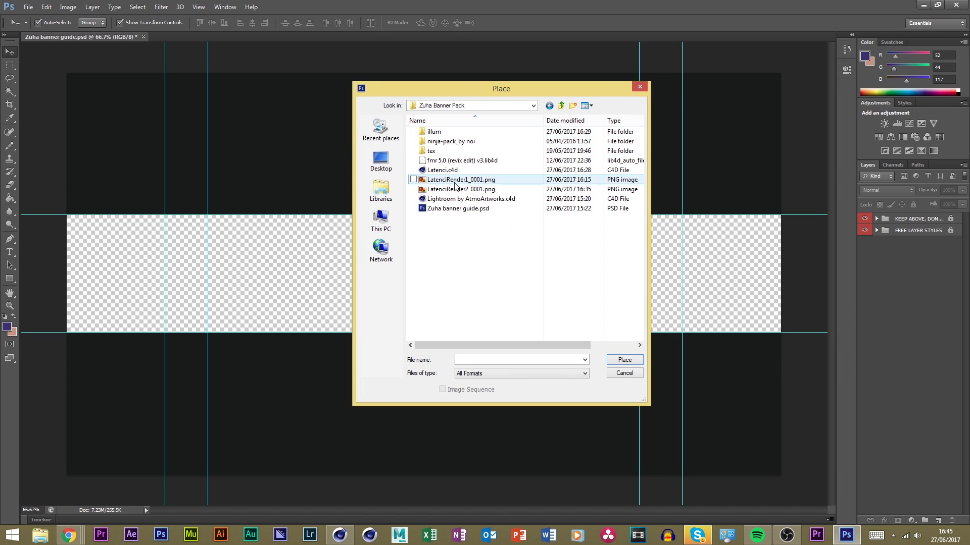
double_click(450, 181)
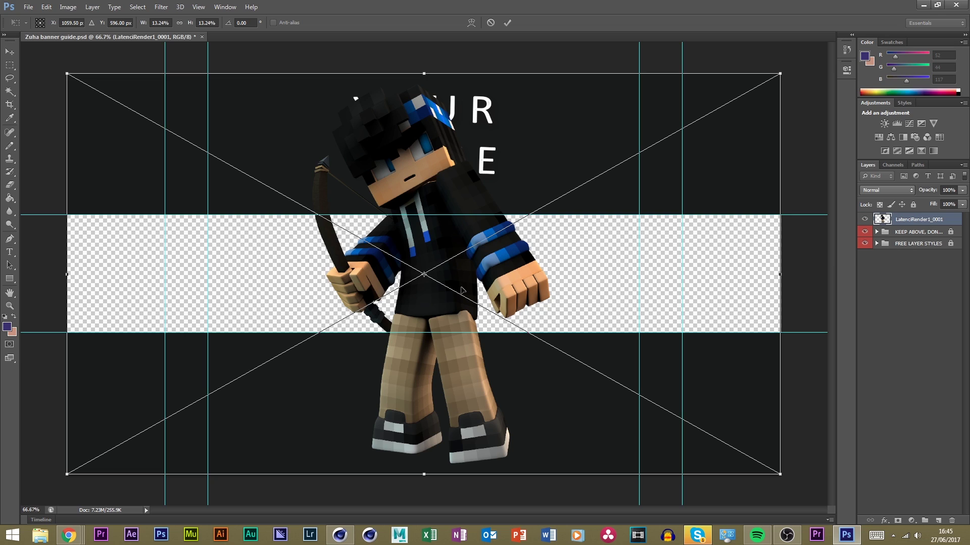
key("Return")
Save the banner document under the new name Latenci as a Photoshop file in the Zuha Banner Pack folder
left_click(29, 7)
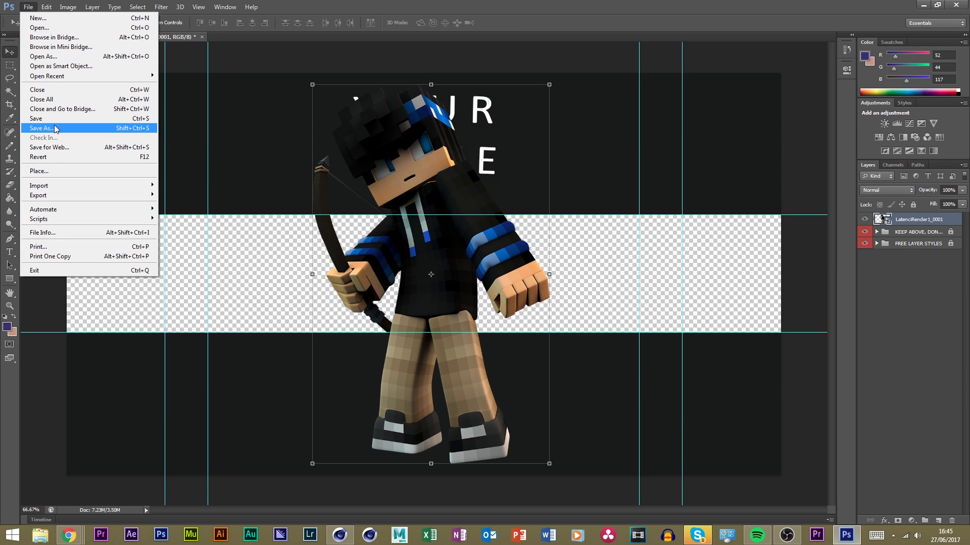
left_click(59, 128)
left_click(503, 268)
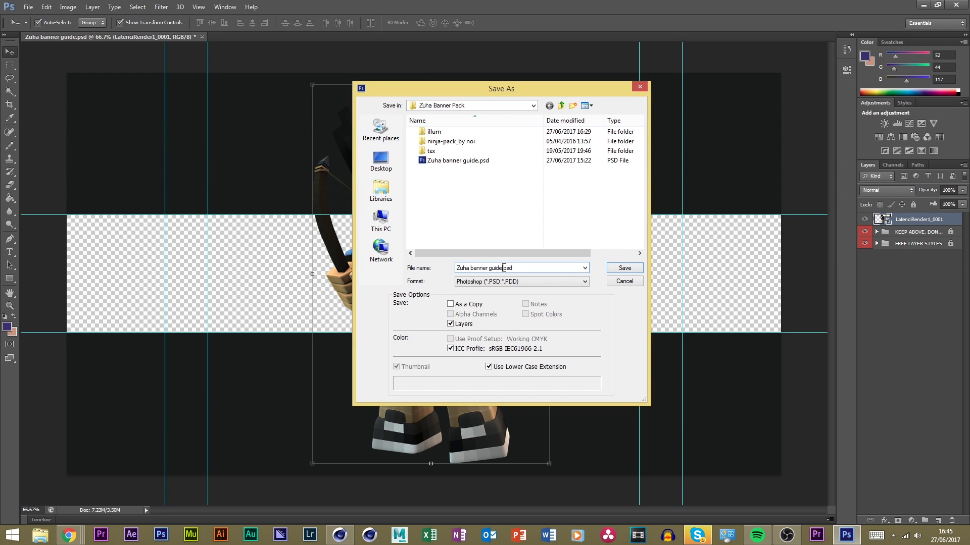
key("BackSpace")
key("BackSpace")
key("BackSpace")
key("BackSpace")
key("BackSpace")
key("BackSpace")
key("BackSpace")
key("BackSpace")
key("BackSpace")
key("BackSpace")
key("BackSpace")
key("BackSpace")
key("BackSpace")
key("BackSpace")
key("BackSpace")
key("BackSpace")
key("BackSpace")
key("BackSpace")
type("Latenci.")
key("Return")
key("Return")
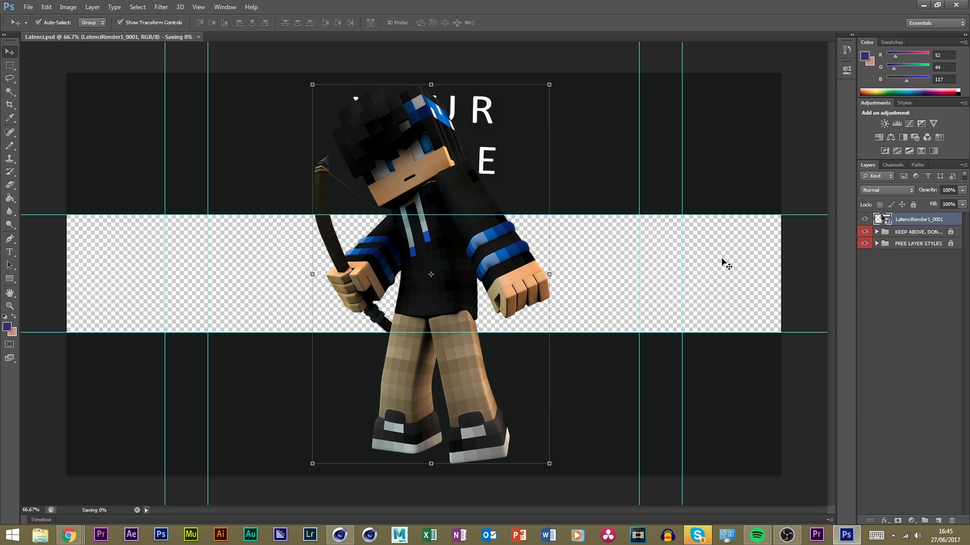
Rasterize the LatenciRender1_0001 layer and apply the layer style copied from STYLE 1 to it
right_click(913, 221)
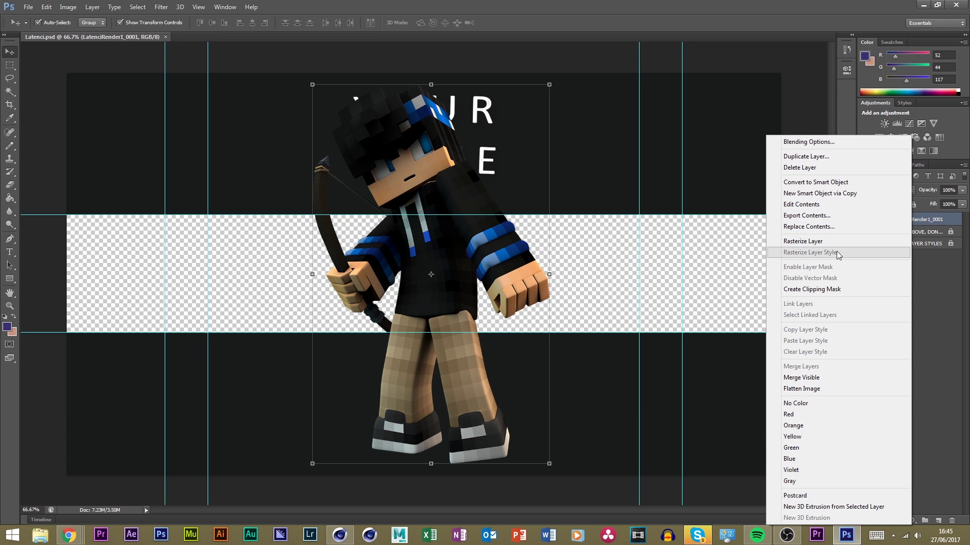
left_click(834, 244)
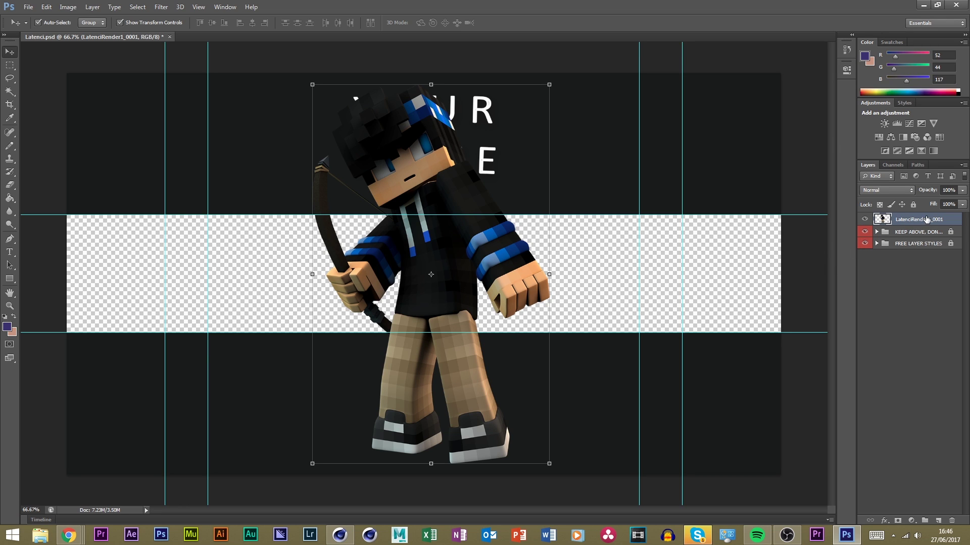
left_click(876, 244)
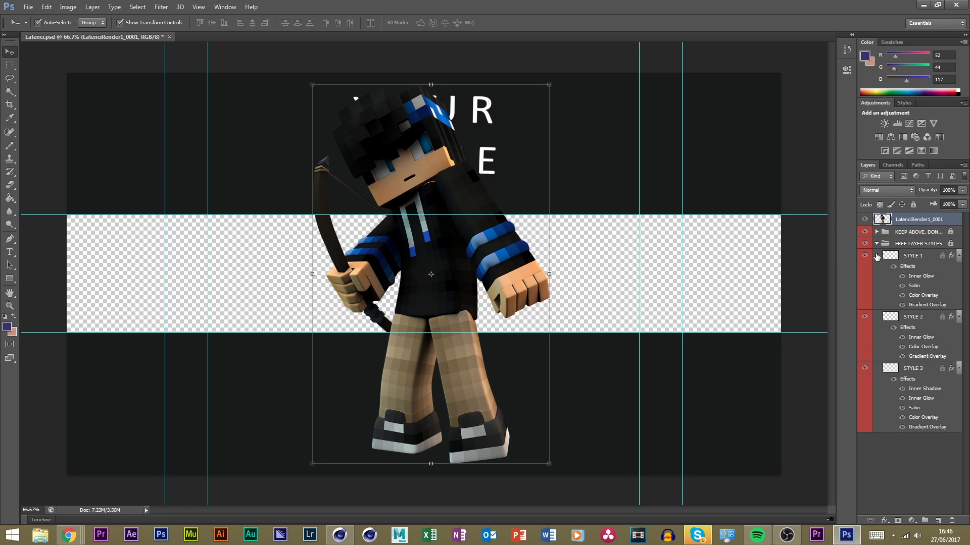
left_click(885, 256)
right_click(917, 256)
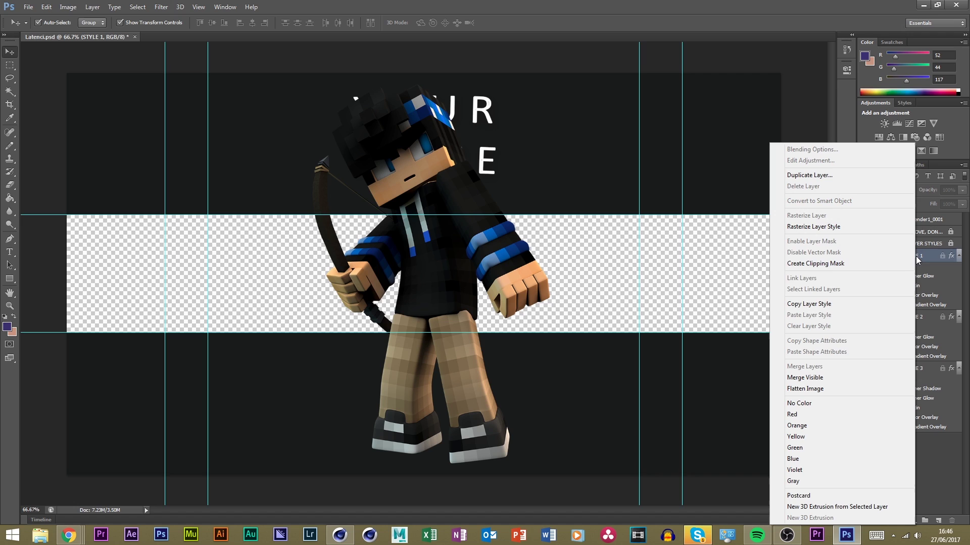
left_click(815, 304)
right_click(914, 221)
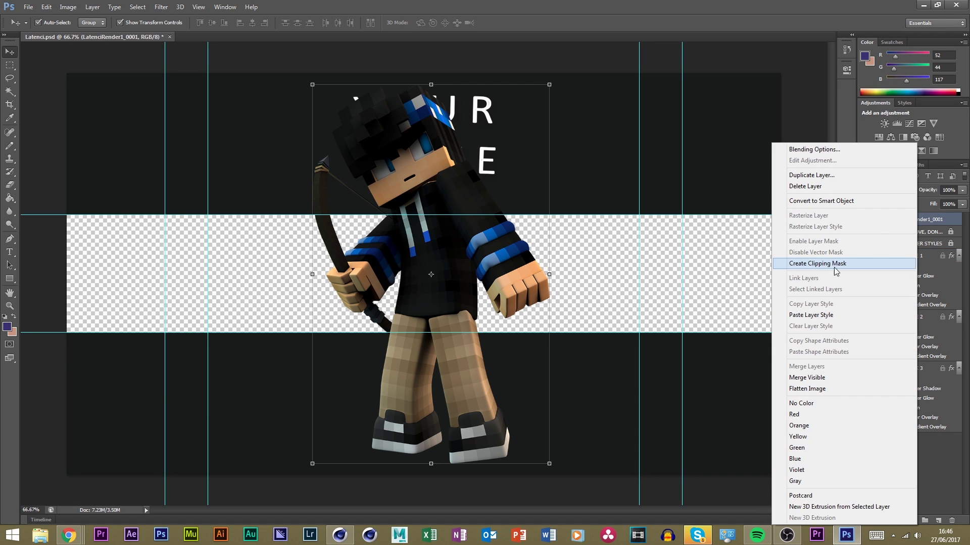
left_click(810, 315)
Try moving the styled render, and undo the move, the pasted layer style and the rasterizing
left_click_drag(444, 256, 494, 224)
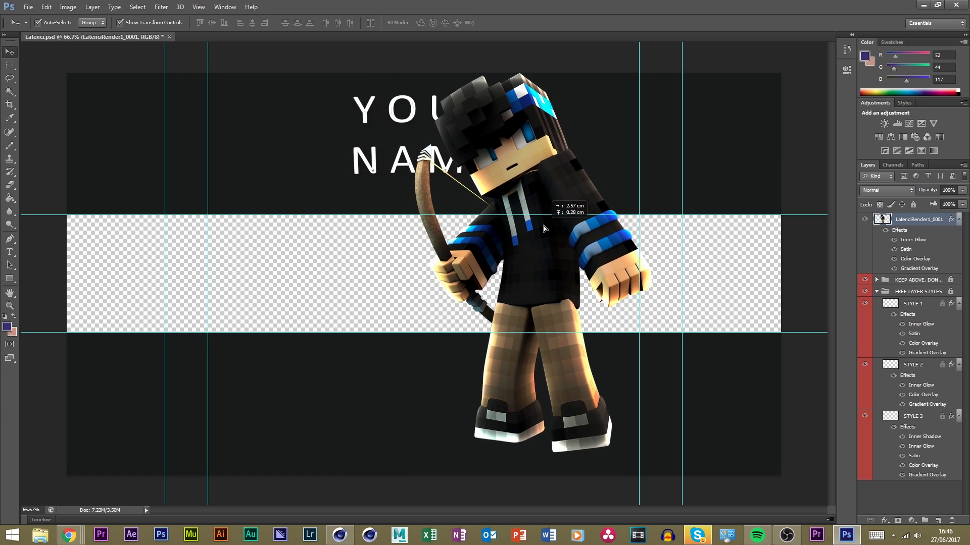
key("ctrl+alt+z")
key("ctrl+alt+z")
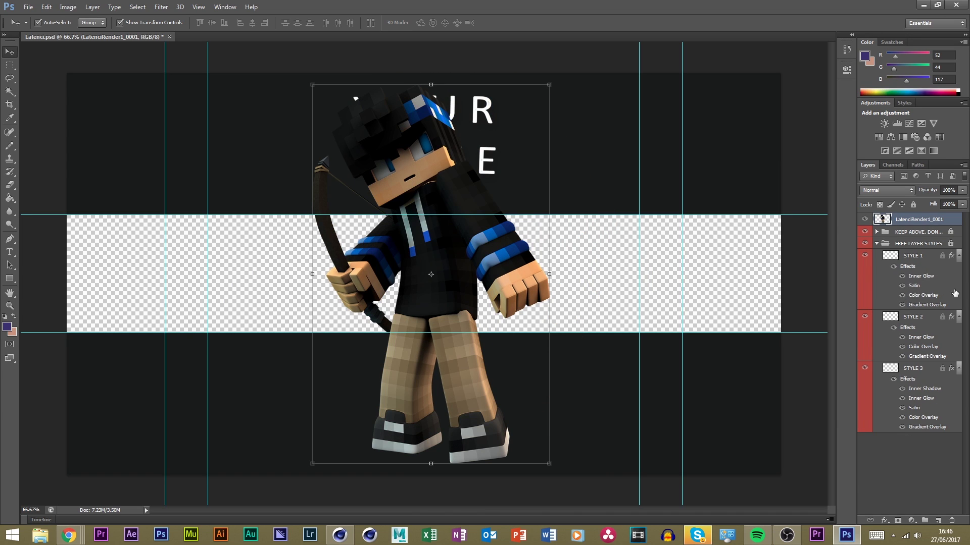
key("alt+z")
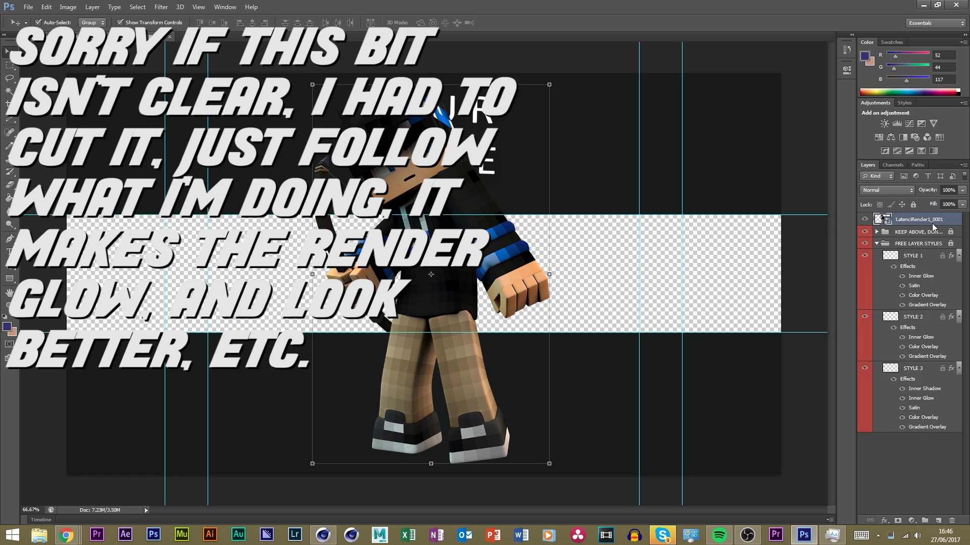
Rasterize the LatenciRender1_0001 layer and try the layer style copied from STYLE 2 on it
right_click(932, 228)
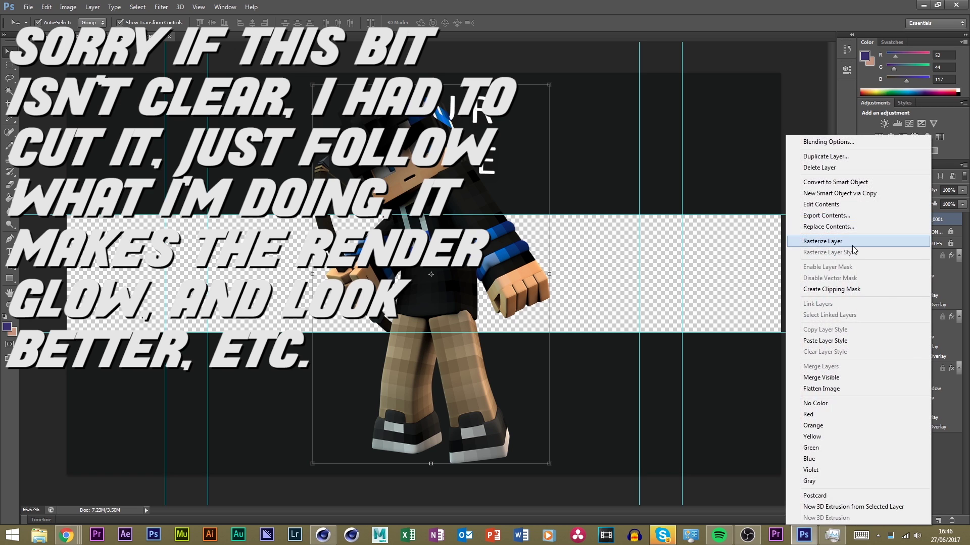
key("Escape")
right_click(922, 316)
left_click(816, 303)
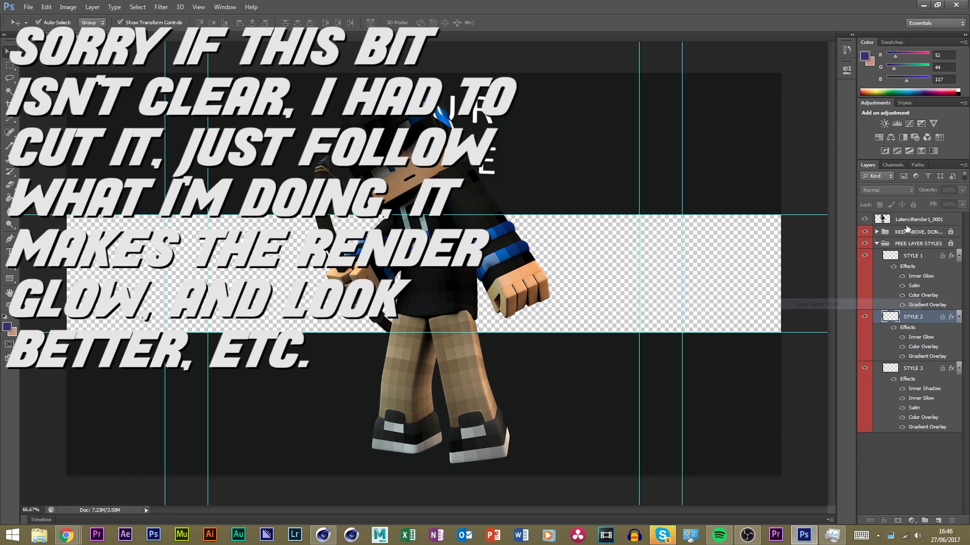
right_click(915, 219)
left_click(810, 315)
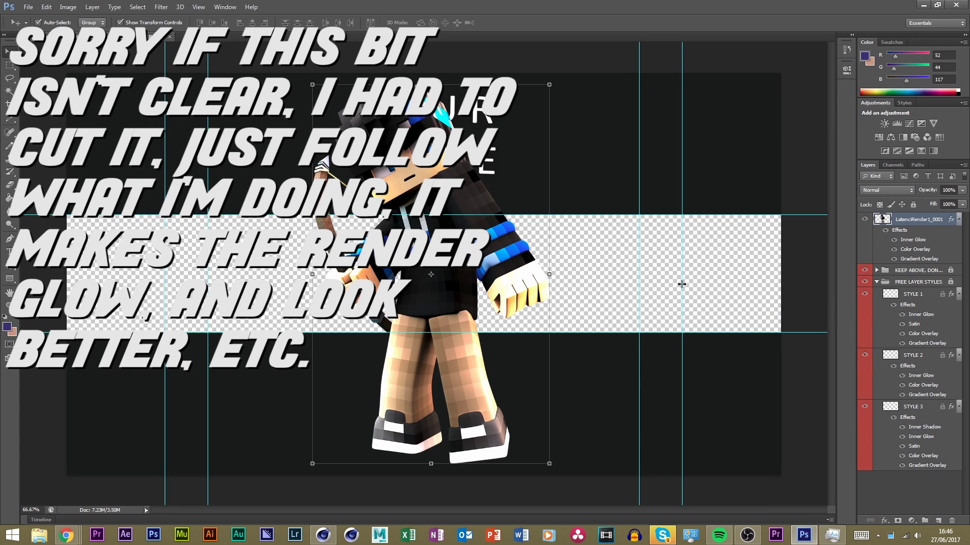
Try the layer style copied from STYLE 3 on the LatenciRender1_0001 layer
right_click(922, 368)
left_click(830, 302)
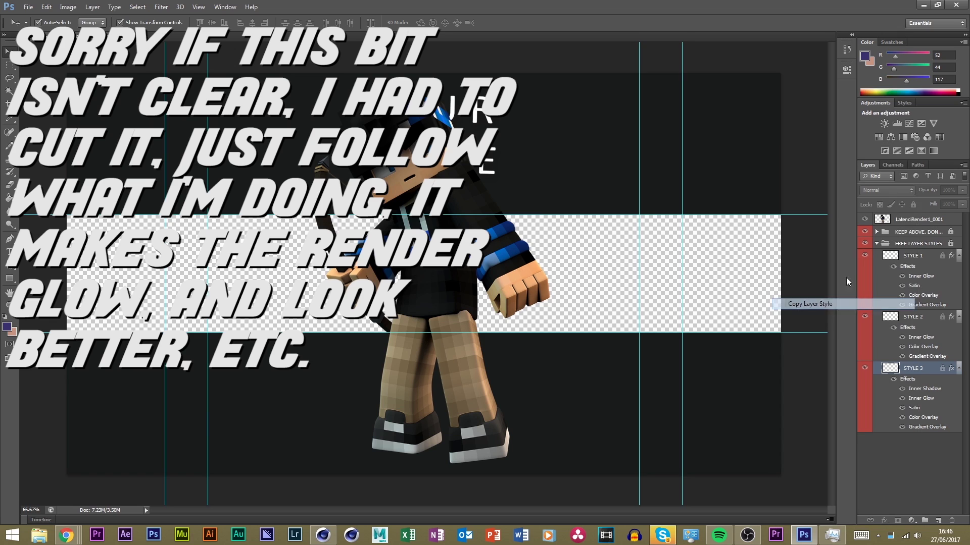
right_click(930, 219)
left_click(814, 315)
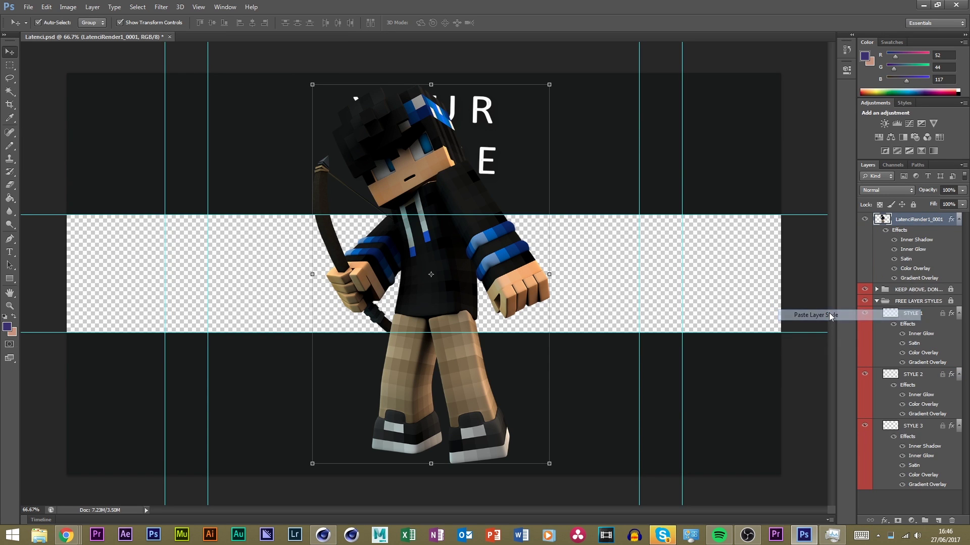
left_click(690, 287)
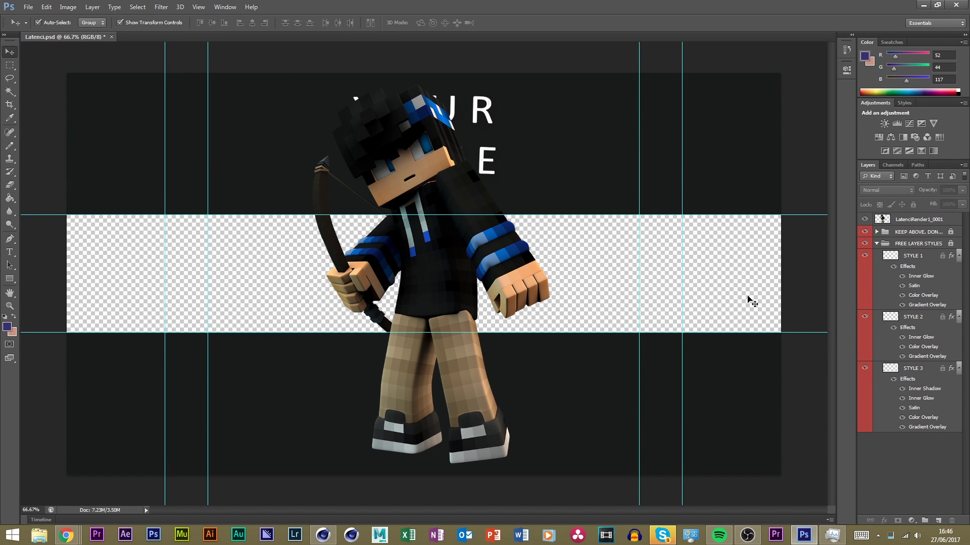
left_click(938, 220)
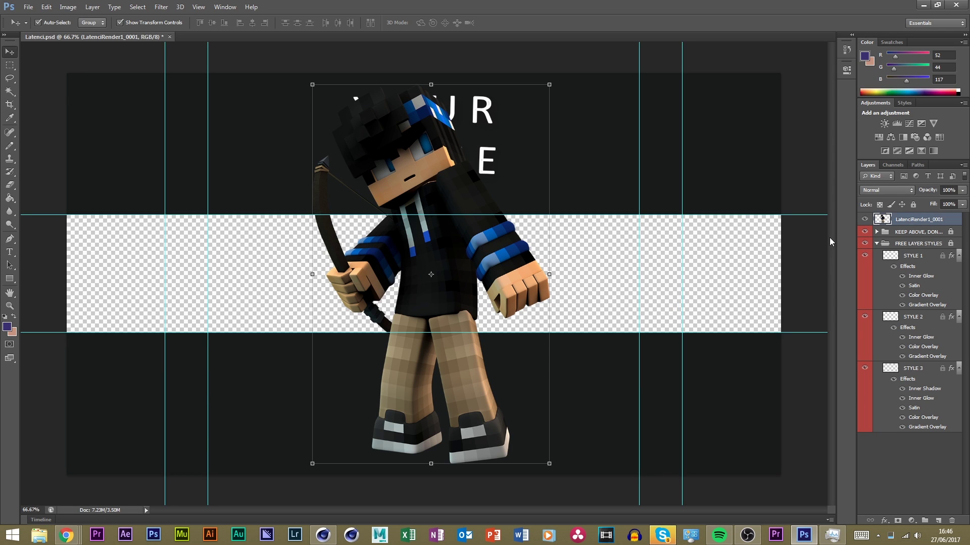
right_click(918, 222)
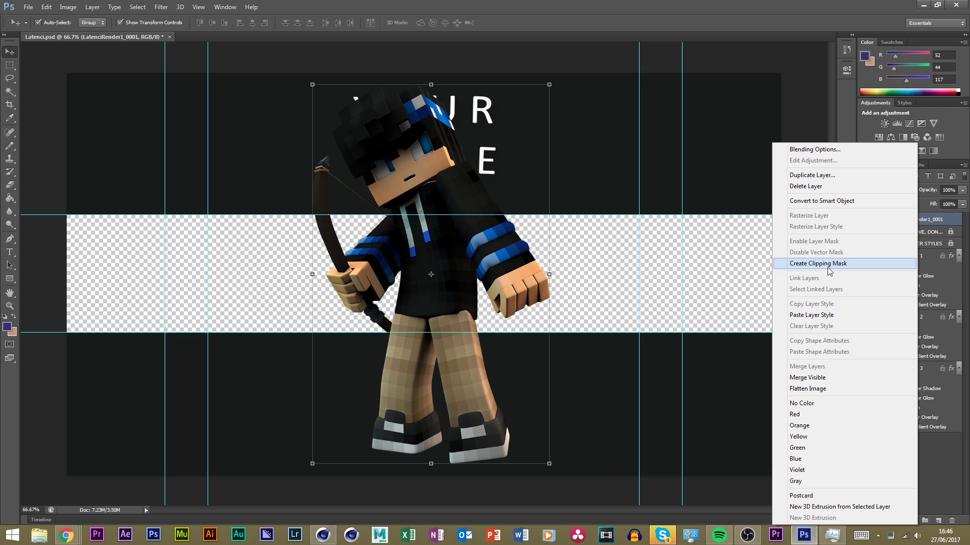
left_click(820, 187)
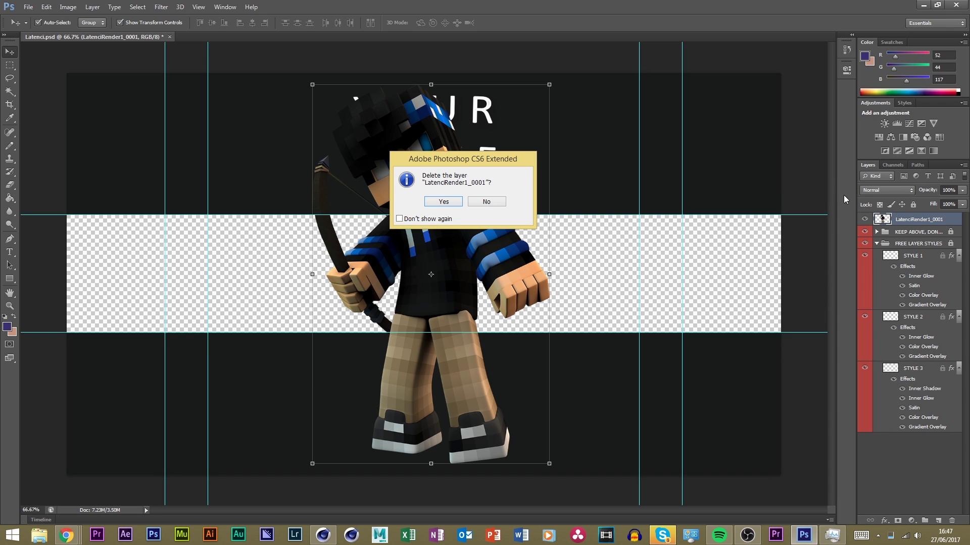
left_click(488, 203)
Duplicate the LatenciRender1_0001 layer and make the copy a clipping mask on the original
right_click(930, 220)
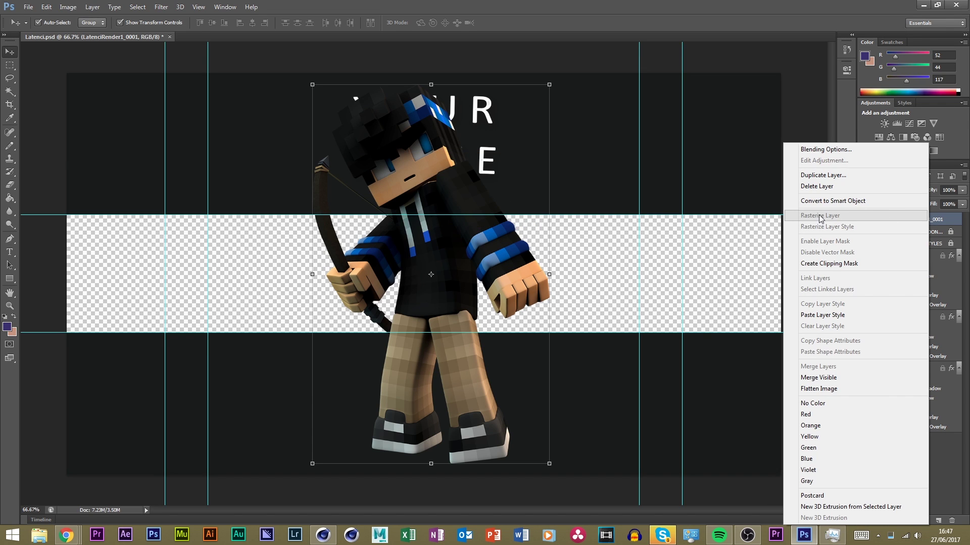
left_click(823, 175)
left_click(567, 157)
right_click(927, 230)
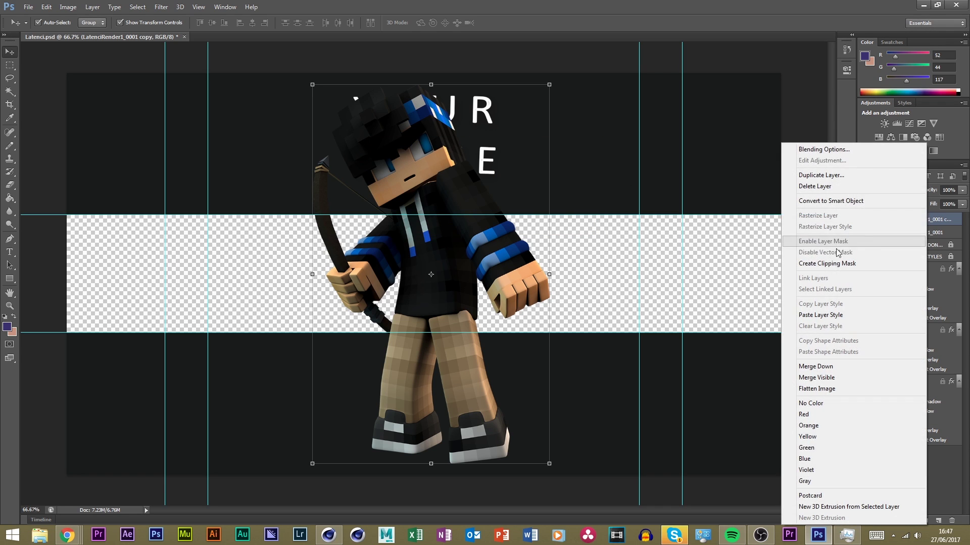
left_click(828, 260)
Copy the layer style from STYLE 1 onto the clipped copy of the render layer
left_click(905, 103)
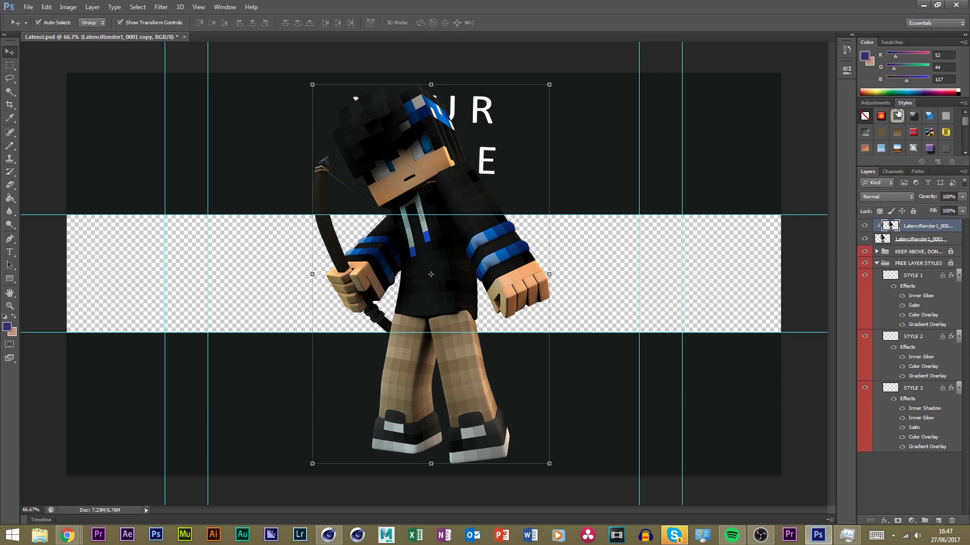
right_click(913, 282)
left_click(803, 303)
right_click(917, 225)
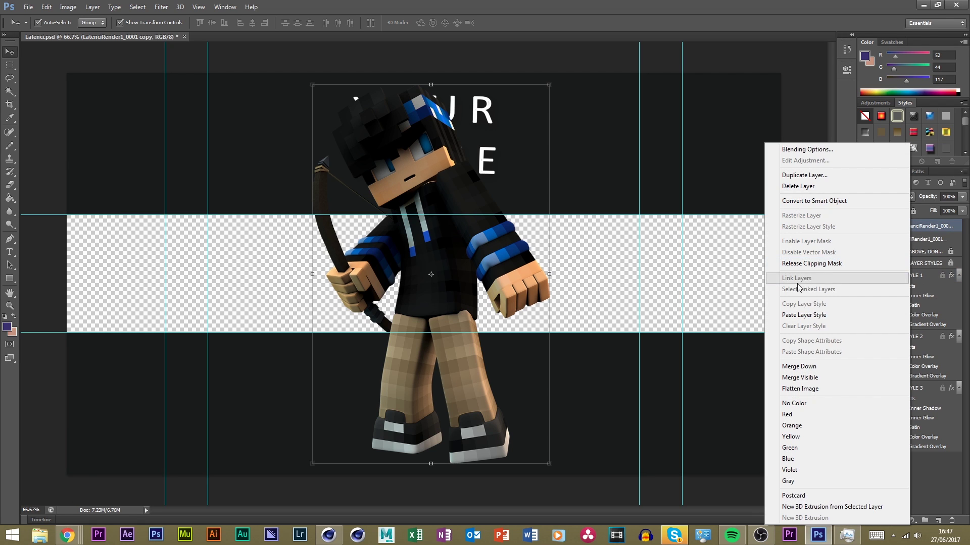
left_click(833, 317)
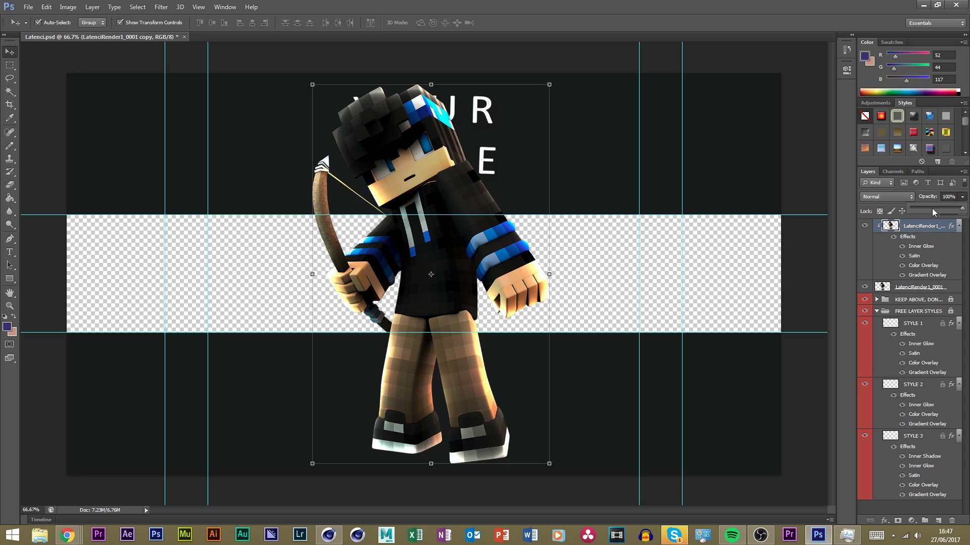
Lower the clipped render copy's opacity to 43% and toggle its visibility to compare the glow effect
left_click_drag(932, 208, 929, 208)
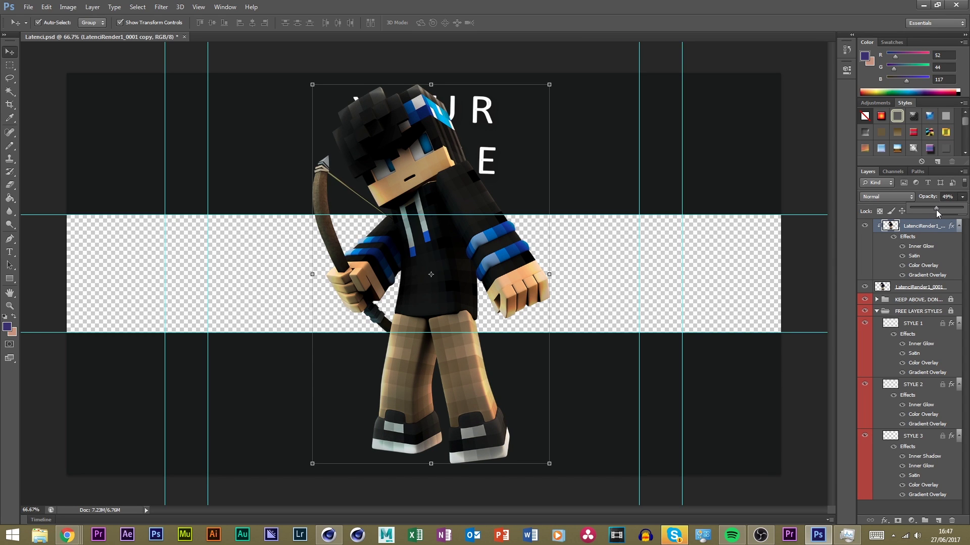
left_click(734, 275)
left_click(865, 227)
left_click(865, 227)
left_click(865, 227)
left_click(865, 228)
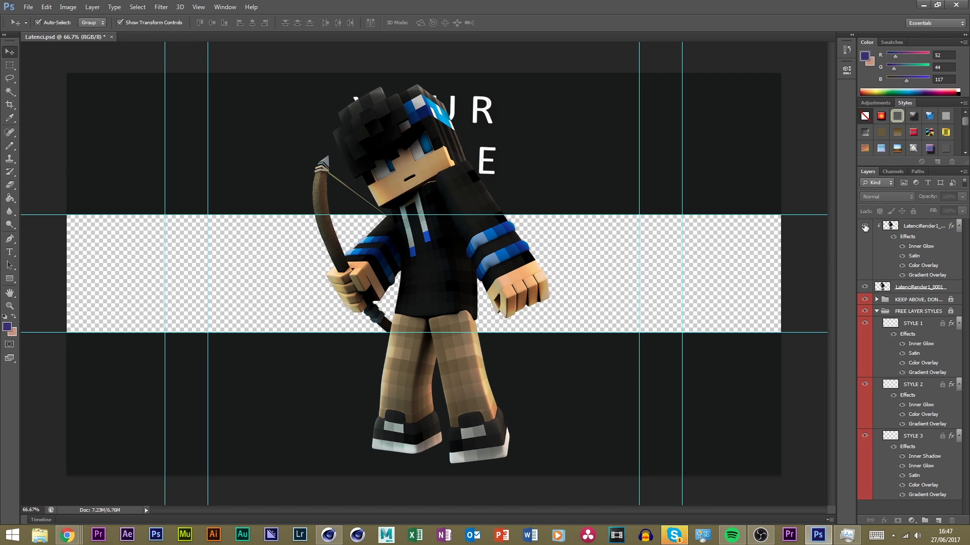
Merge the clipped copy and the original LatenciRender1_0001 layer into one layer
left_click(915, 287)
left_click(932, 229, "shift")
right_click(934, 229)
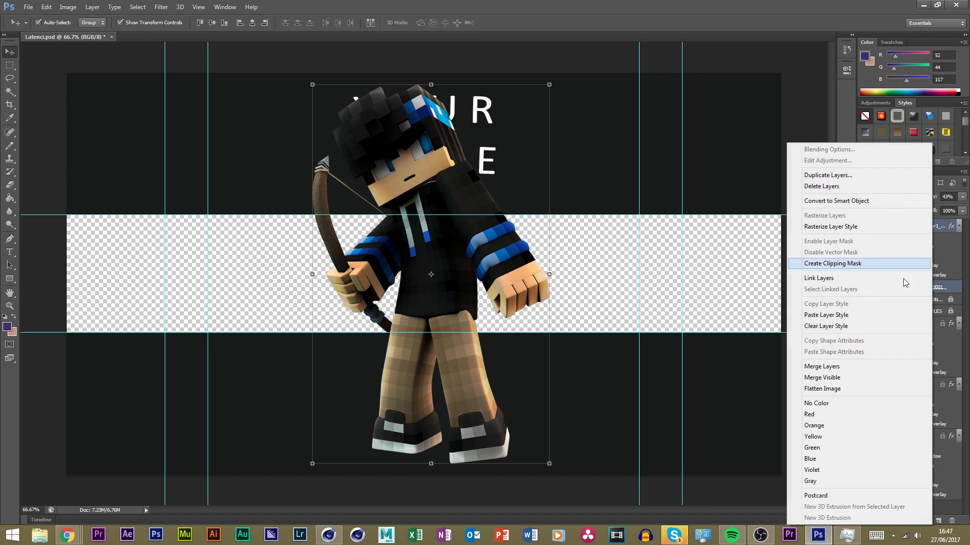
left_click(833, 368)
Try moving the merged first render across the canvas several times, undoing each move, and deselect it
left_click_drag(477, 242, 352, 269)
key("ctrl+z")
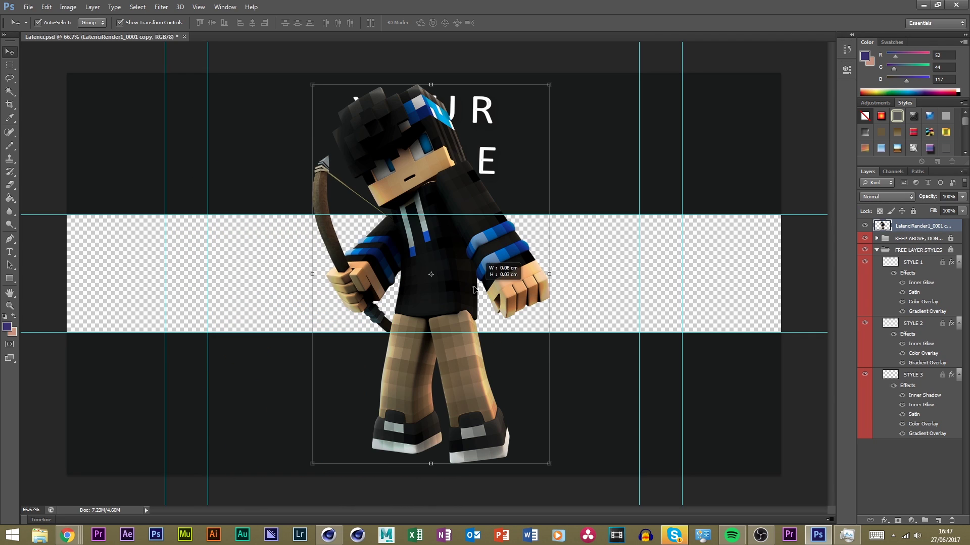
left_click_drag(510, 270, 385, 305)
key("ctrl+z")
left_click_drag(463, 273, 389, 280)
key("ctrl+z")
left_click(598, 293)
Place the LatenciRender2_0001 image at its default size and hide the merged first render layer
left_click(29, 7)
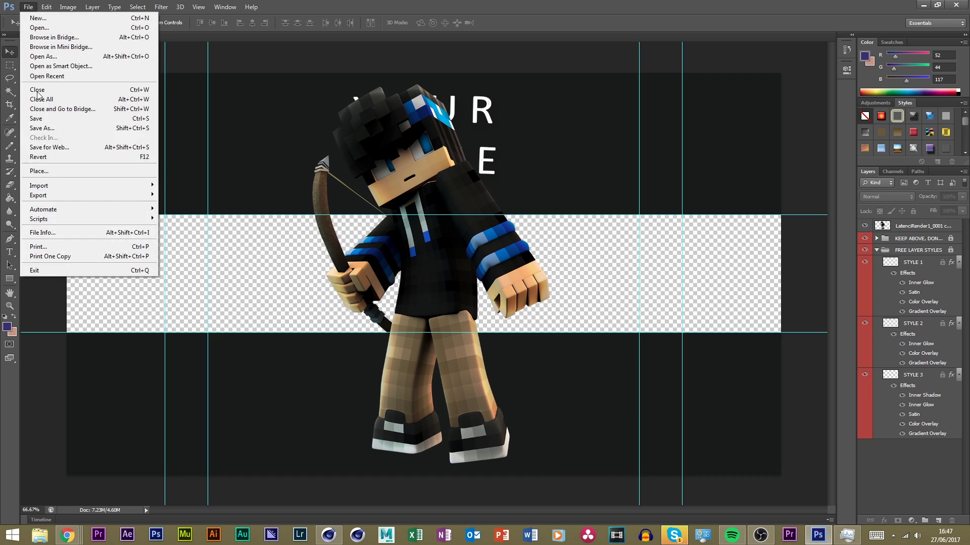
left_click(45, 169)
double_click(461, 198)
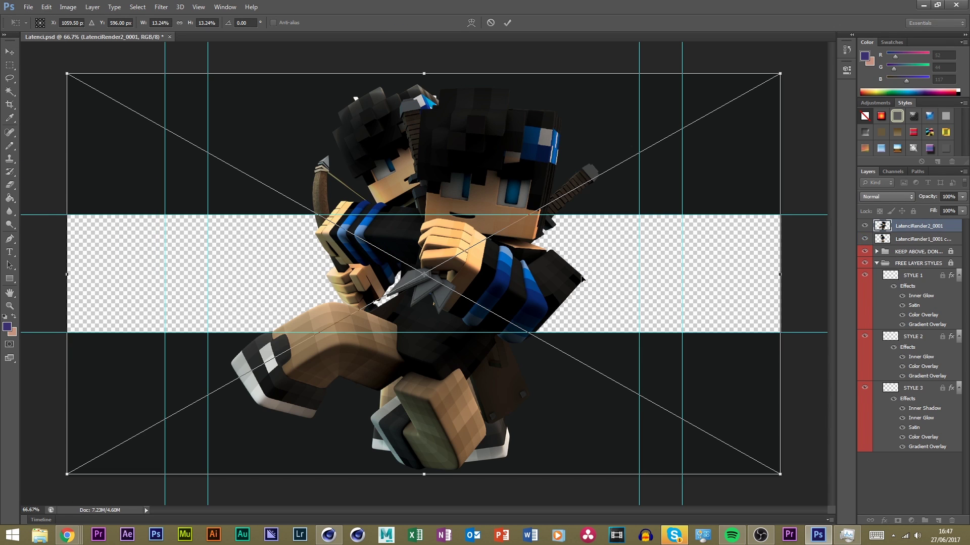
key("Return")
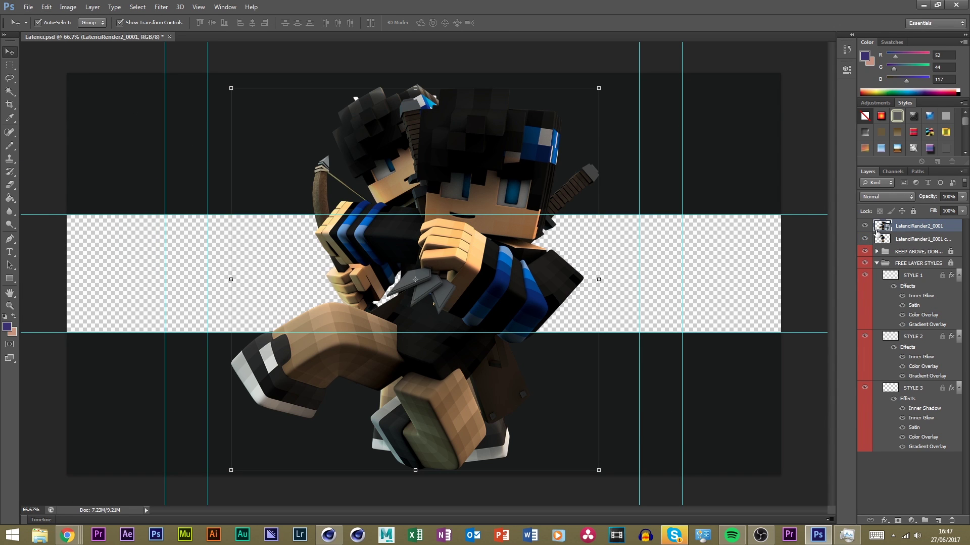
left_click(865, 238)
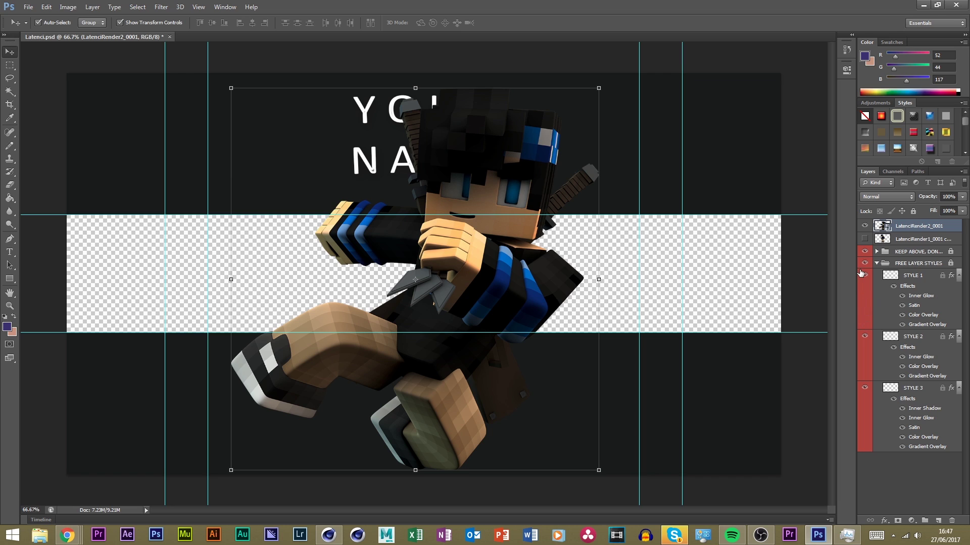
mouse_move(521, 188)
left_mouse_down()
mouse_move(495, 130)
mouse_move(467, 194)
mouse_move(513, 189)
left_mouse_up()
Draw a purple rectangle about 2251 by 1254 px covering the whole canvas and move its layer beneath LatenciRender2_0001
left_click(9, 278)
mouse_move(45, 57)
left_mouse_down()
mouse_move(793, 444)
mouse_move(803, 478)
left_mouse_up()
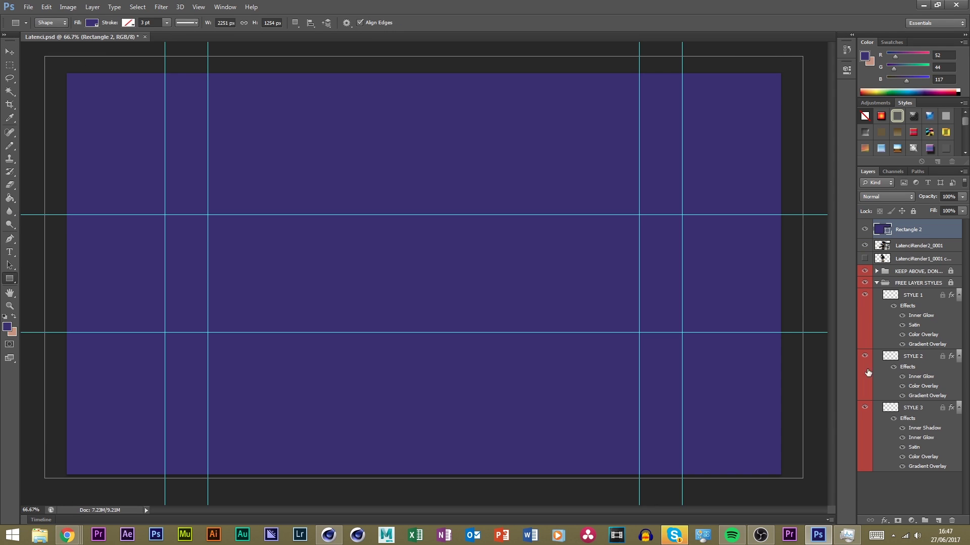
left_click_drag(909, 226, 907, 257)
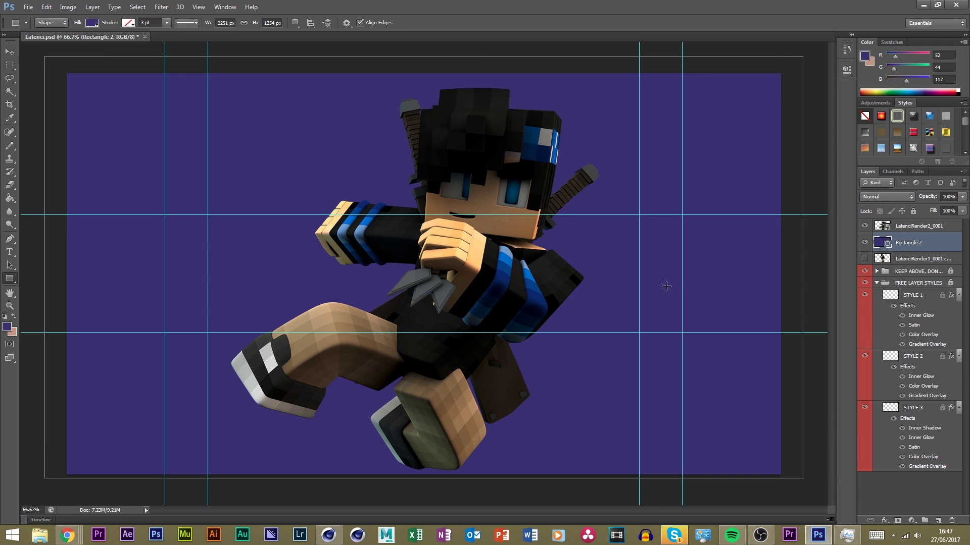
Hide the guides over the canvas
key("ctrl+j")
key("ctrl+h")
key("ctrl+h")
key("ctrl+z")
key("ctrl+h")
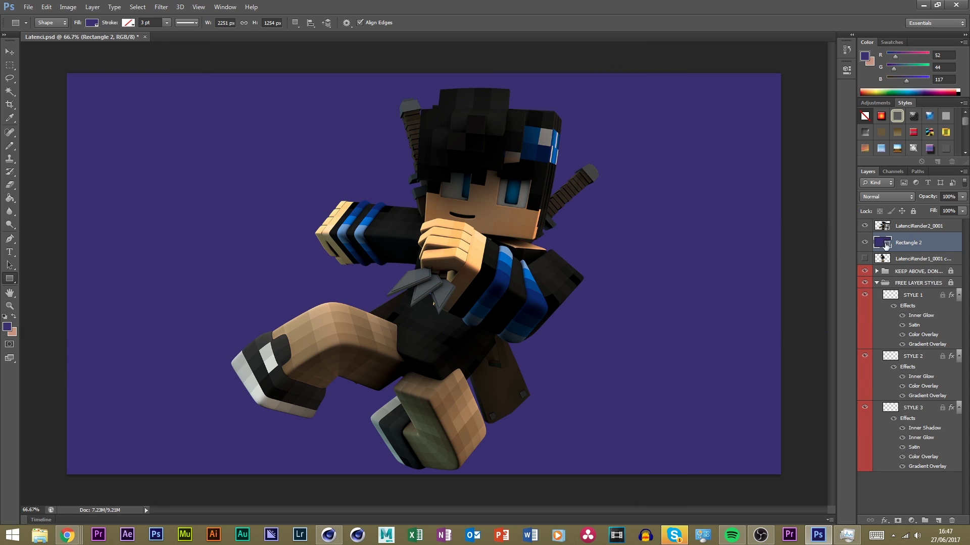
key("v")
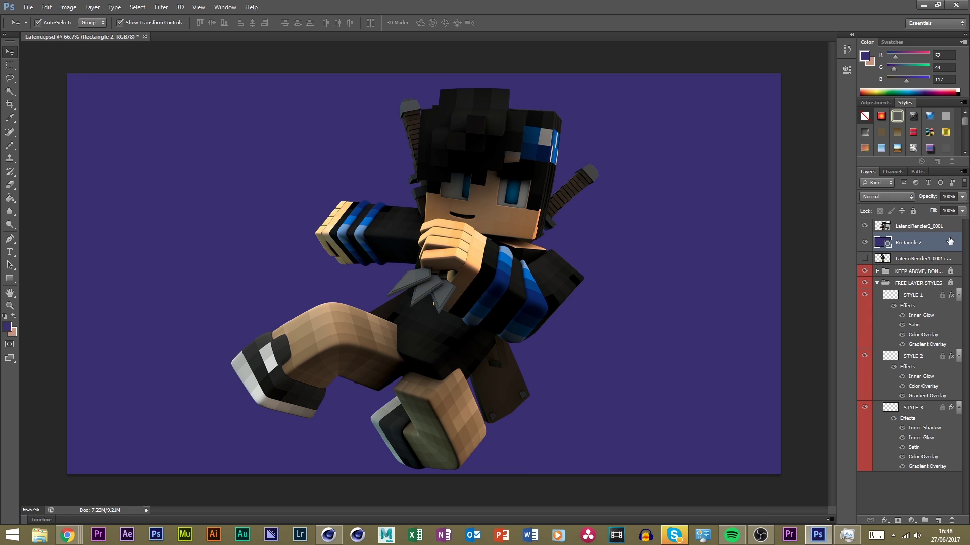
Apply a dark grey Color Overlay at Normal blend mode to the Rectangle 2 background layer
left_click(884, 521)
left_click(911, 469)
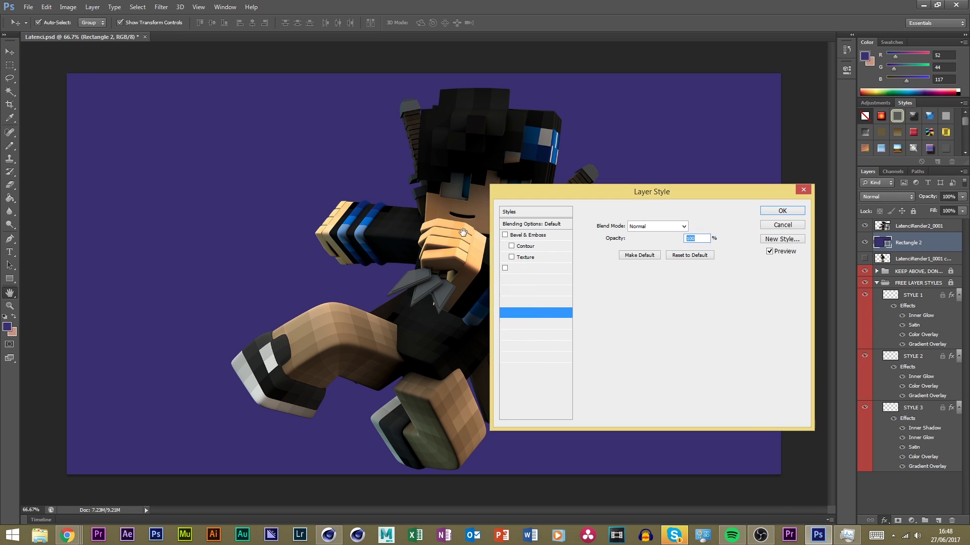
left_click(708, 222)
mouse_move(571, 333)
left_mouse_down()
mouse_move(579, 336)
mouse_move(484, 363)
mouse_move(553, 340)
left_mouse_up()
left_click(797, 220)
left_click(782, 211)
key("v")
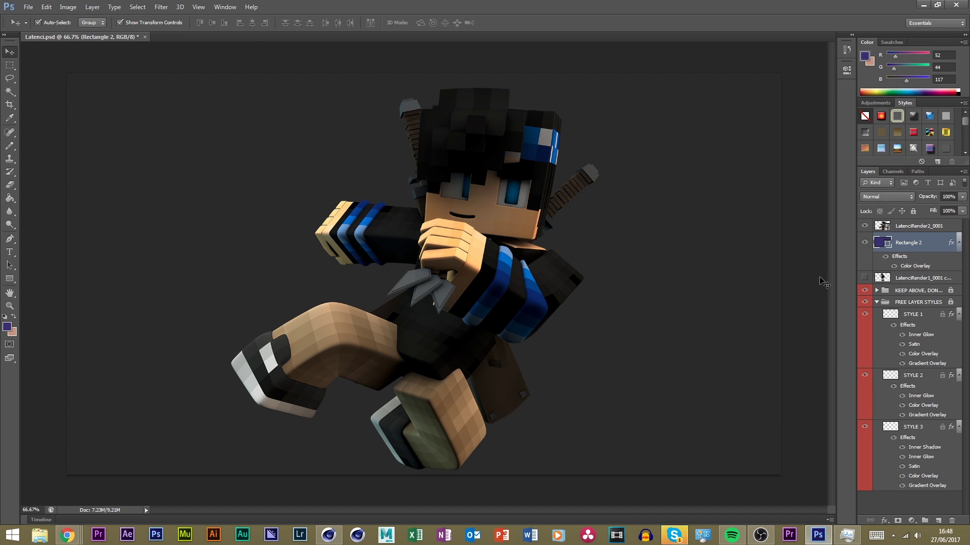
Rasterize the LatenciRender2_0001 layer and clip a duplicate of it to the original
right_click(922, 228)
left_click(823, 242)
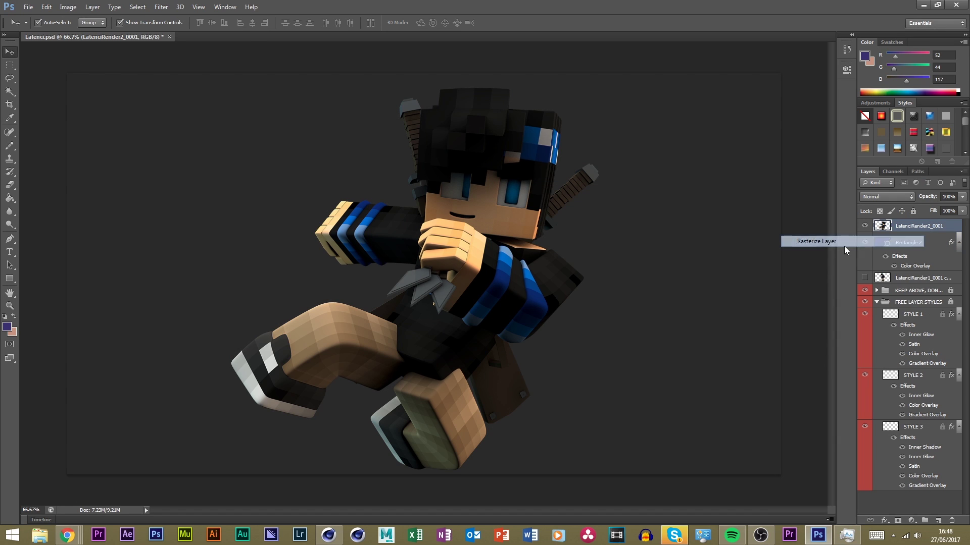
key("ctrl+j")
right_click(916, 227)
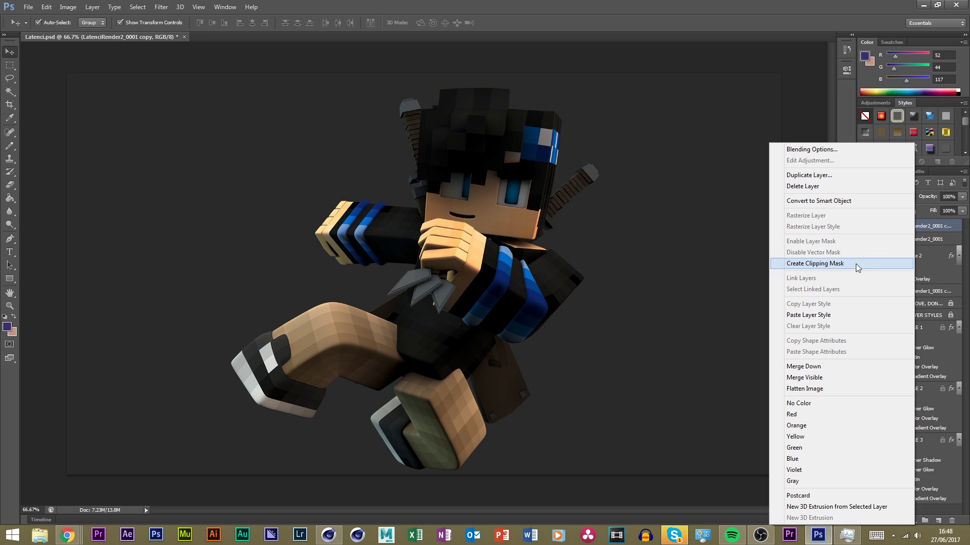
left_click(842, 265)
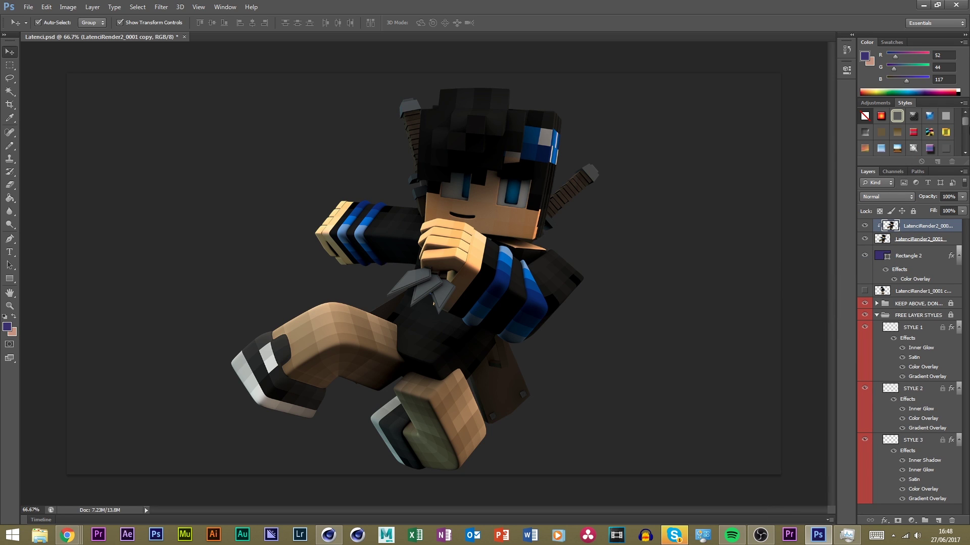
Paste the copied layer style onto the clipped LatenciRender2_0001 copy and set its opacity to 52%
right_click(926, 237)
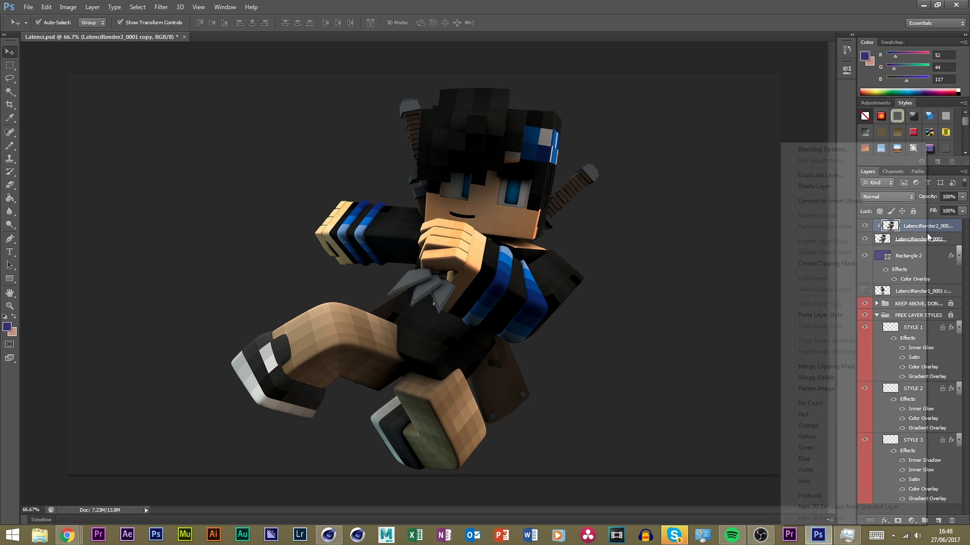
right_click(946, 227)
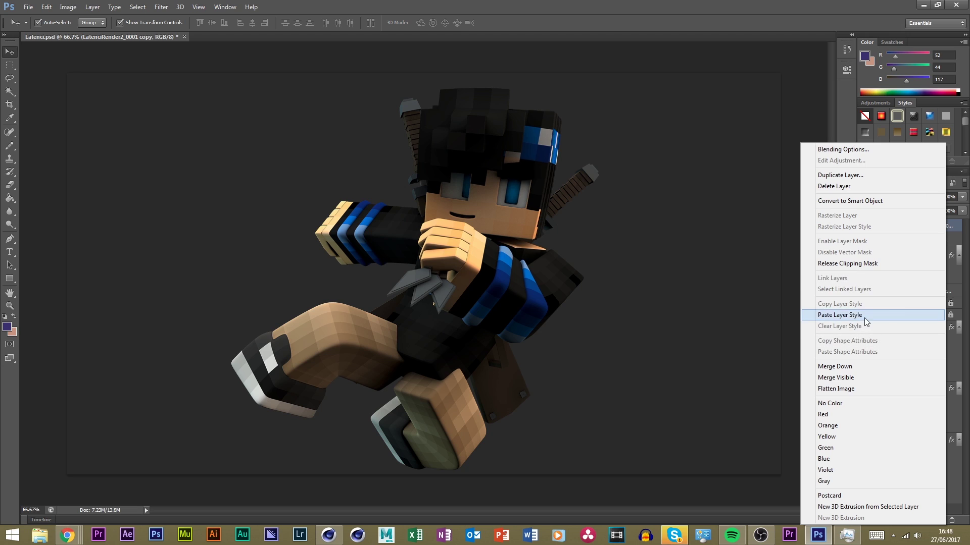
left_click(880, 315)
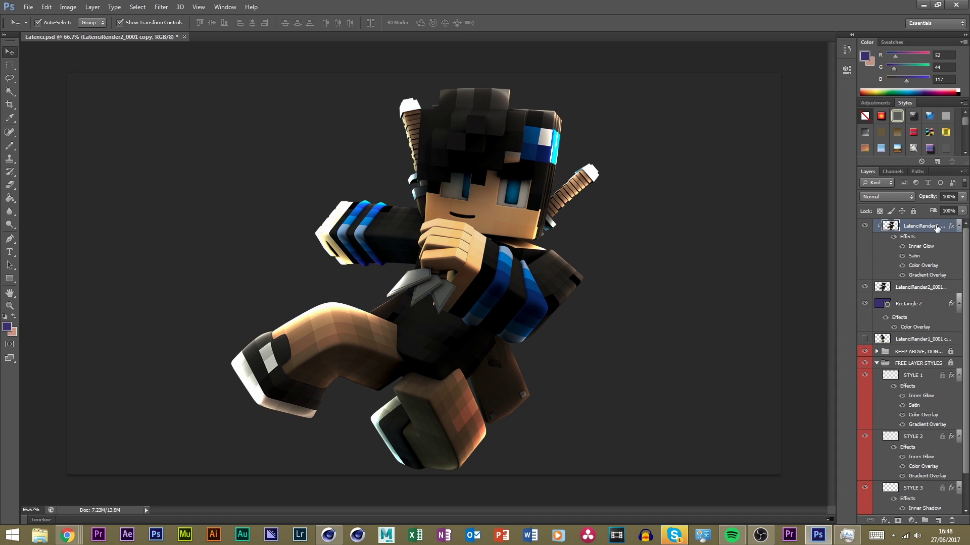
left_click(962, 197)
left_click_drag(961, 208, 939, 211)
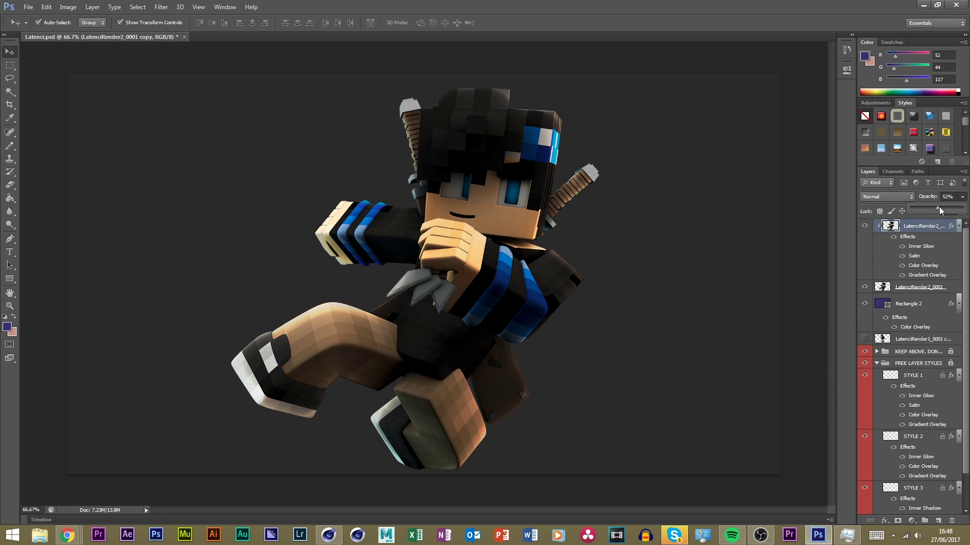
Merge the clipped copy and the original LatenciRender2_0001 layer into one layer and select it
left_click(915, 287, "ctrl")
right_click(909, 287)
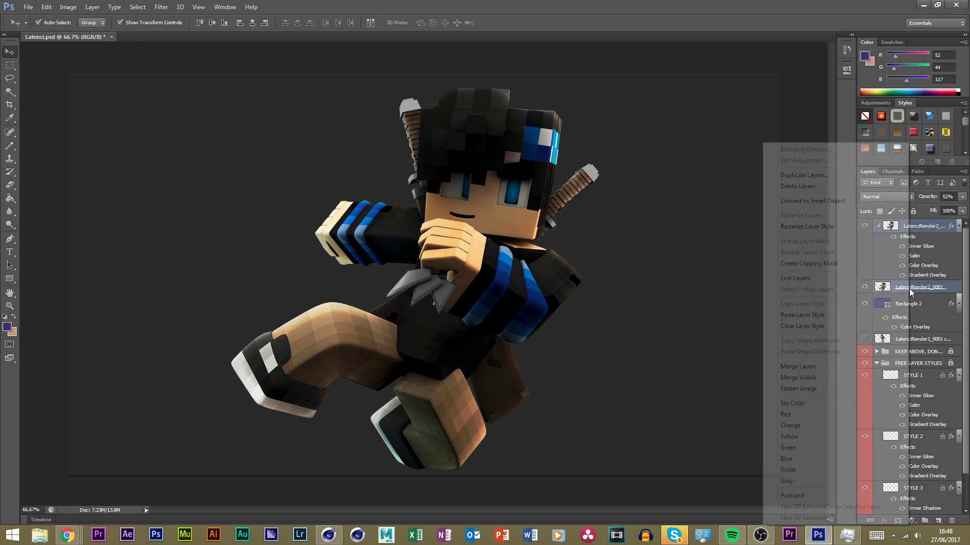
left_click(799, 373)
left_click(882, 243)
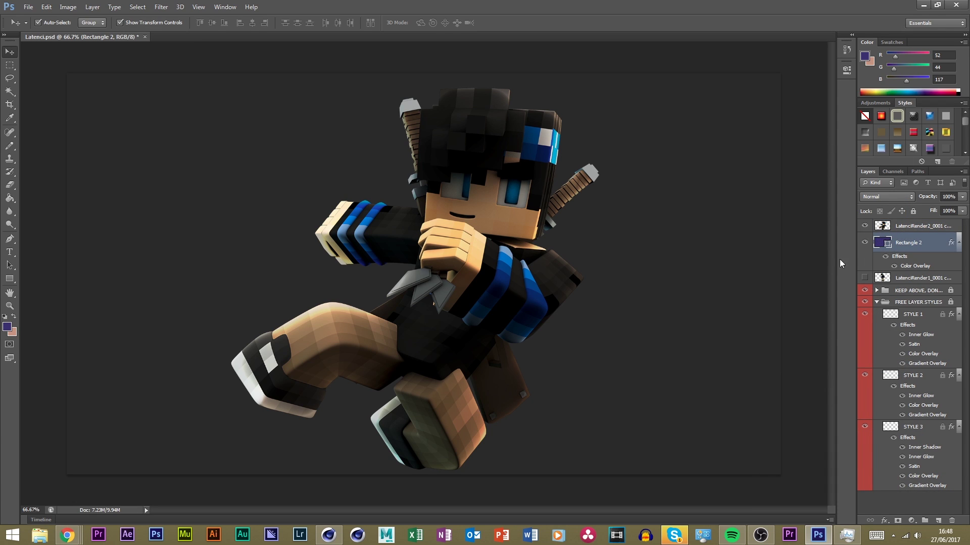
left_click(883, 225)
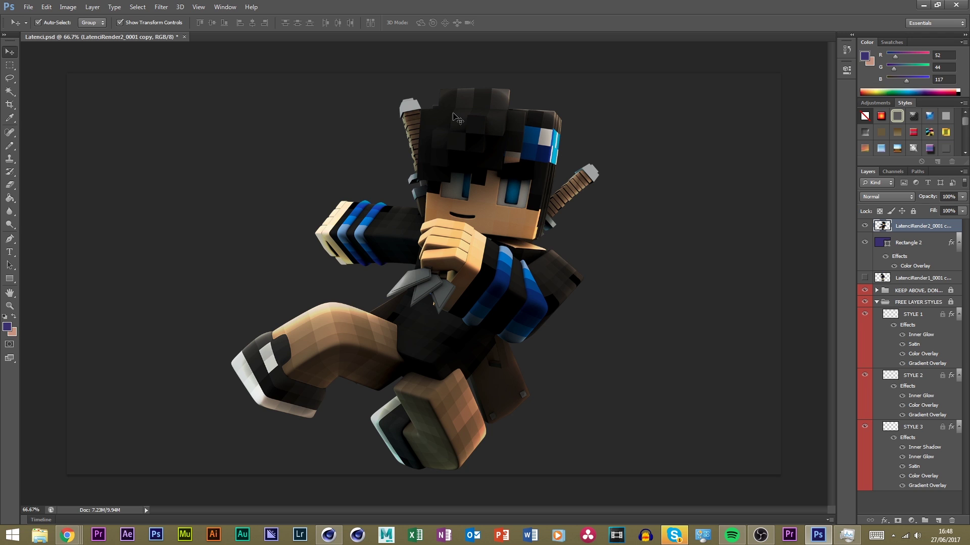
Inspect the second render's head up close and delete the Rectangle 2 background layer
key("ctrl+plus")
key("ctrl+plus")
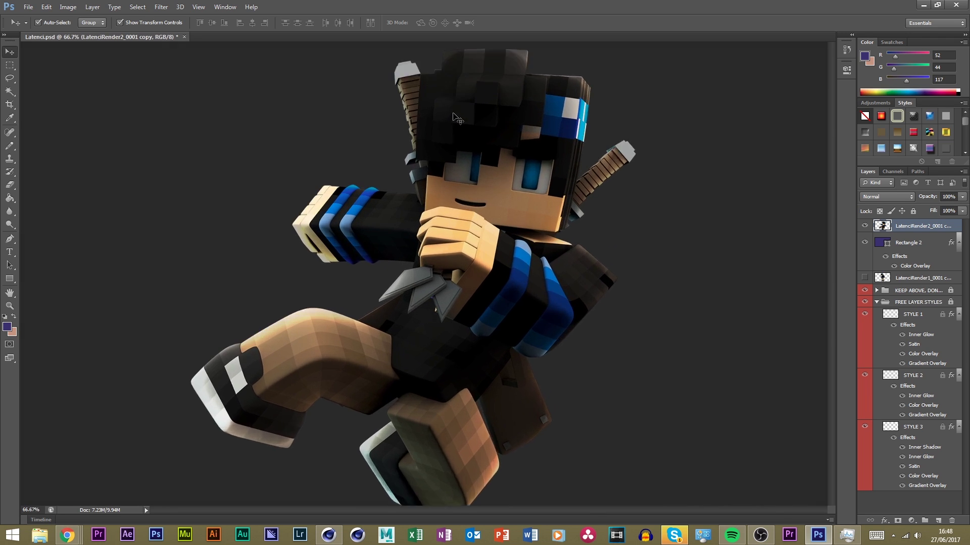
scroll(512, 136, "up", 10)
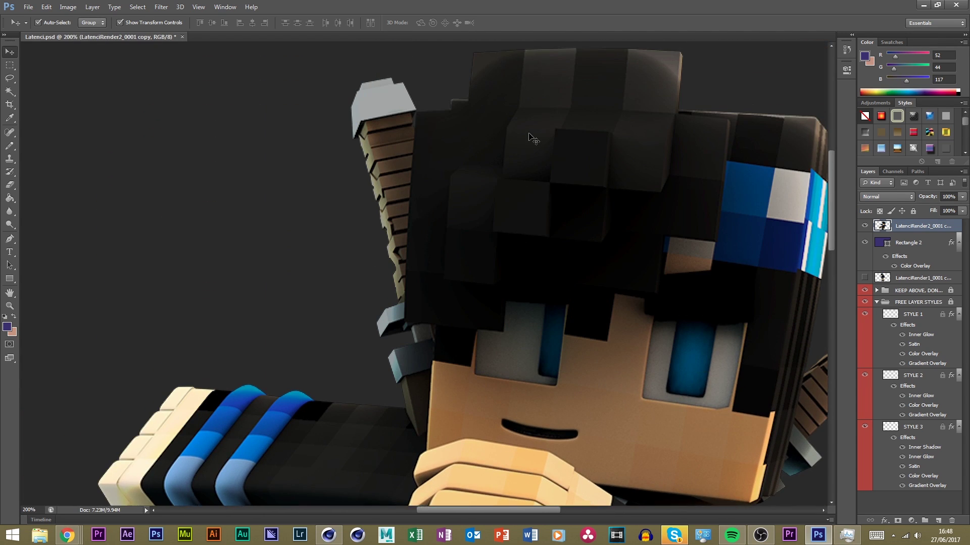
scroll(517, 166, "left", 2, "ctrl")
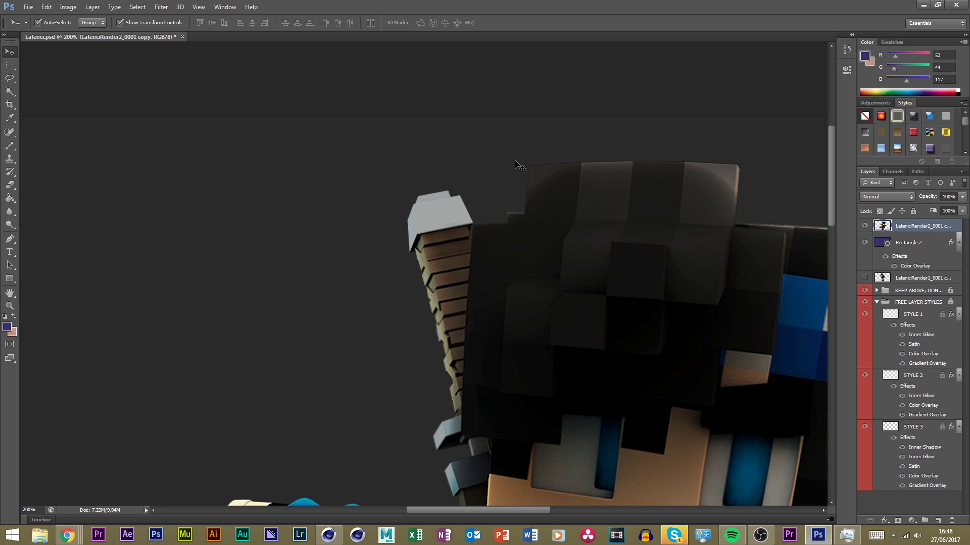
scroll(570, 181, "down", 3, "alt")
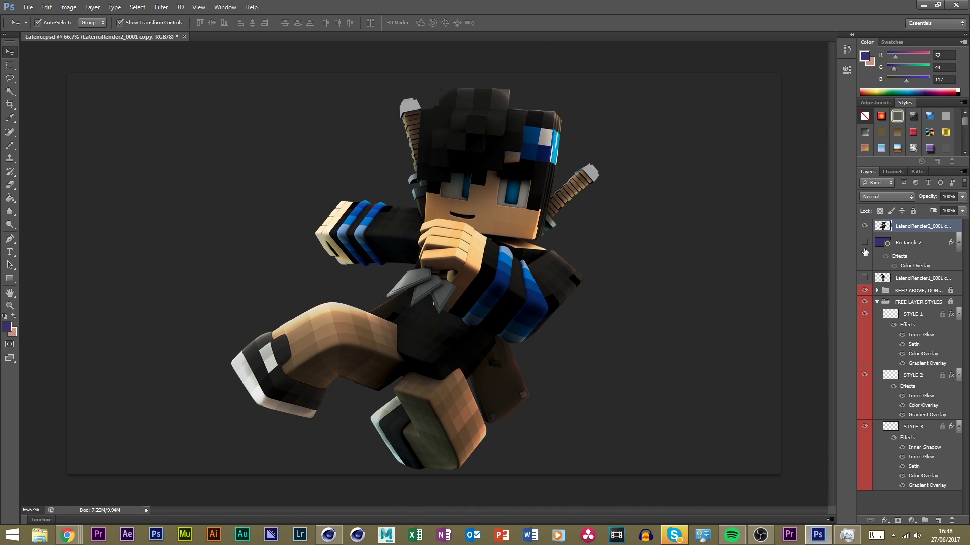
left_click(865, 243)
left_click(904, 241)
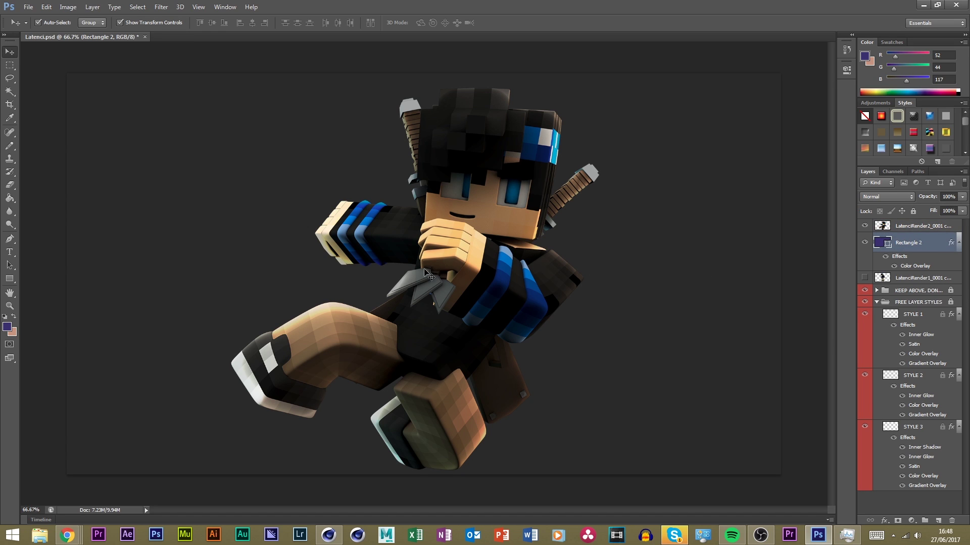
key("Delete")
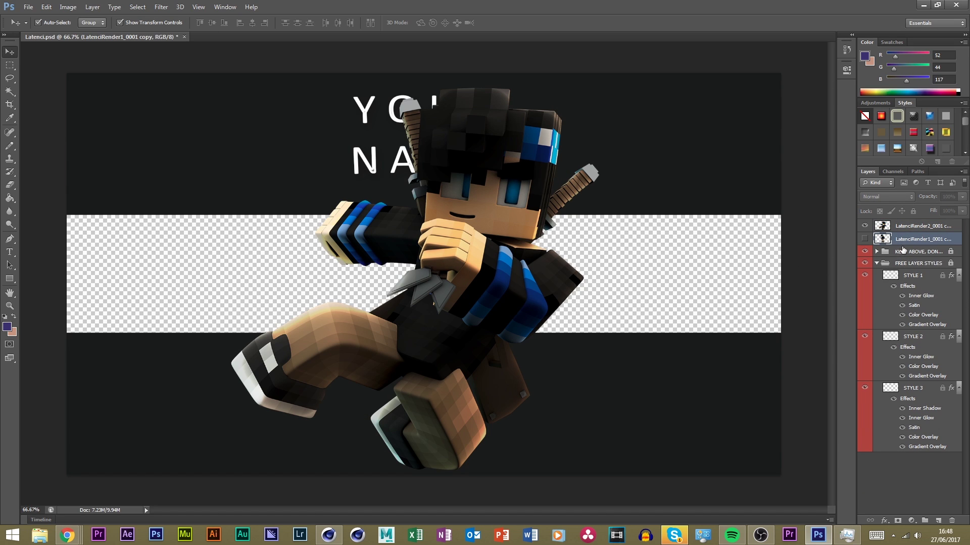
Show the merged first render layer and move both render layers to the bottom of the FREE LAYER STYLES group
left_click(866, 239)
left_click(866, 239)
left_click(866, 239)
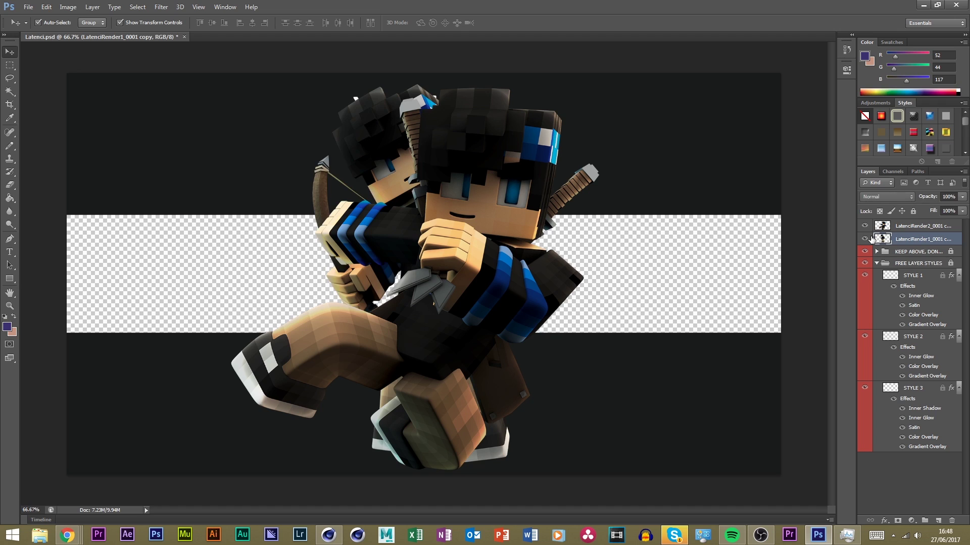
left_click(919, 226, "shift")
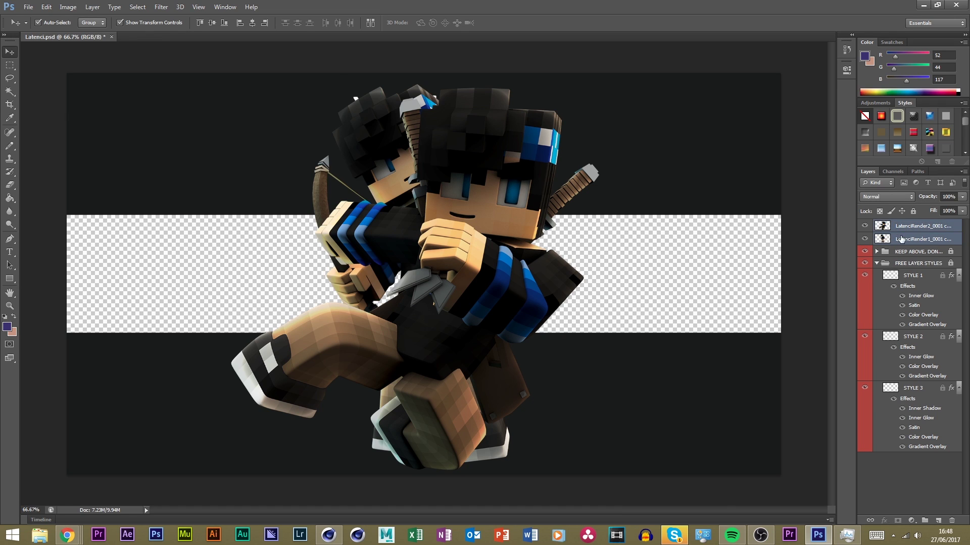
left_click_drag(924, 234, 928, 449)
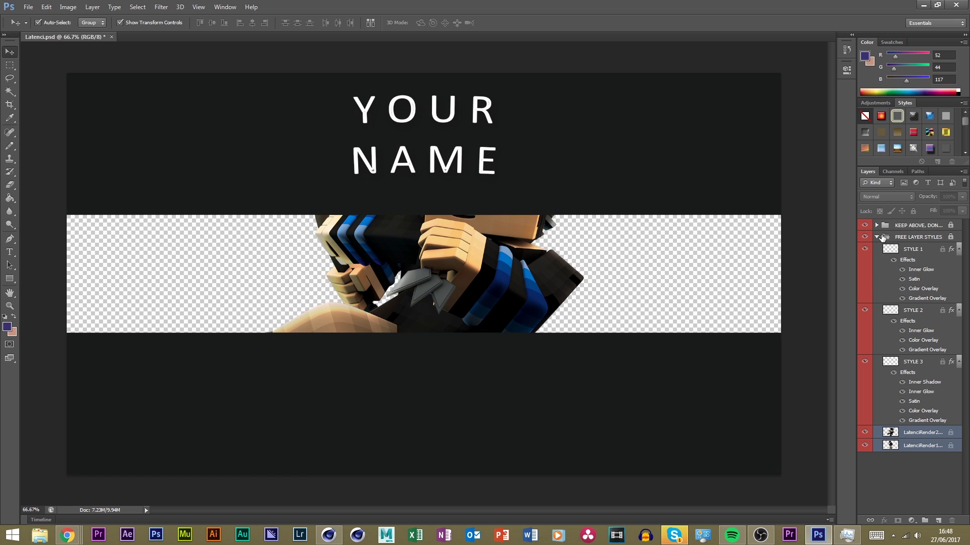
Move both render layers out of the FREE LAYER STYLES group to directly below it and collapse the group
left_click(882, 238)
left_click(876, 236)
left_click(876, 237)
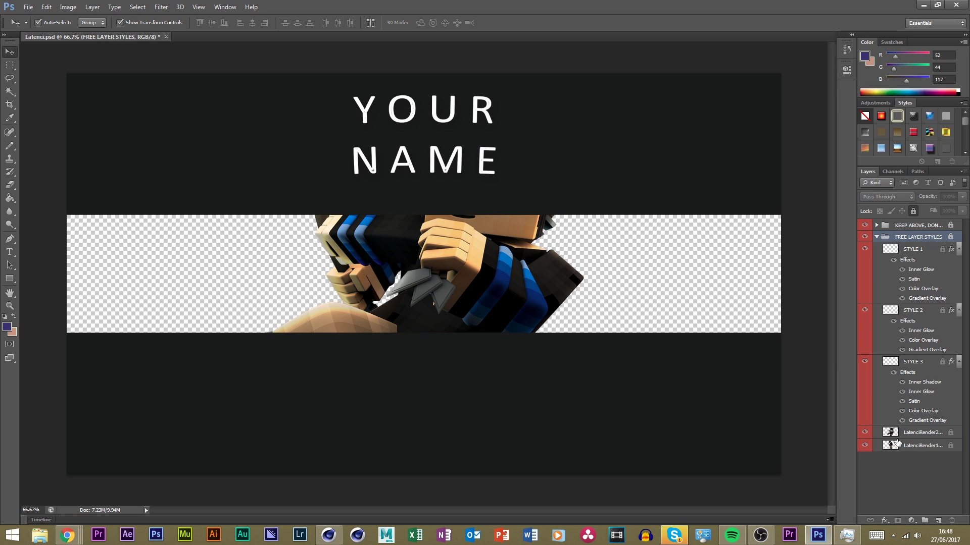
left_click(897, 443)
left_click(909, 432, "shift")
left_click_drag(909, 433, 910, 462)
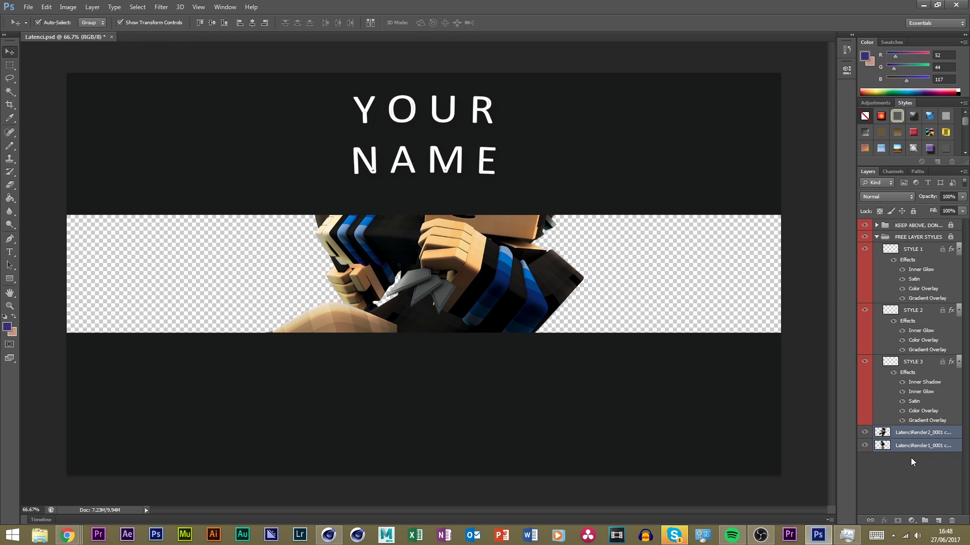
left_click(877, 237)
left_click(892, 387)
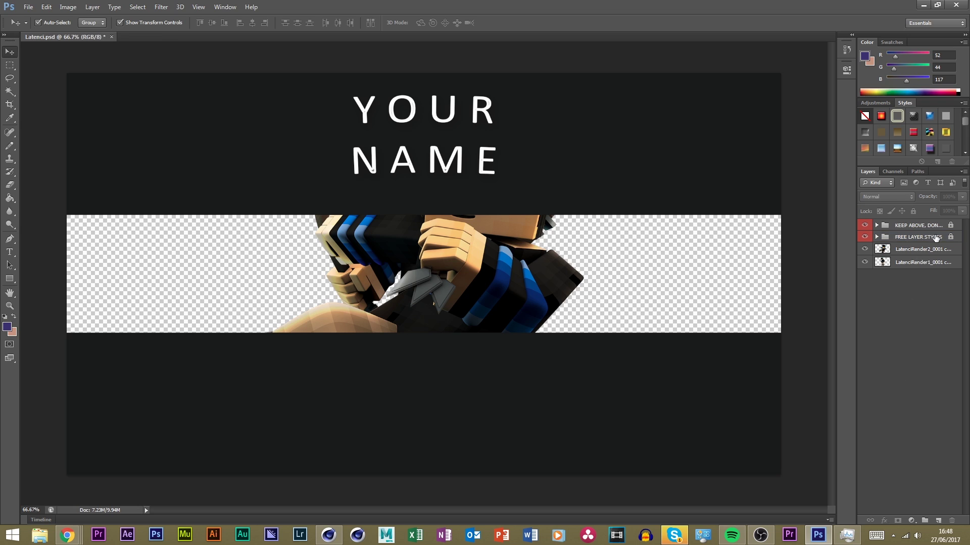
Show the guides and move the second render to the right end of the banner strip with its face inside the strip
left_click(509, 278)
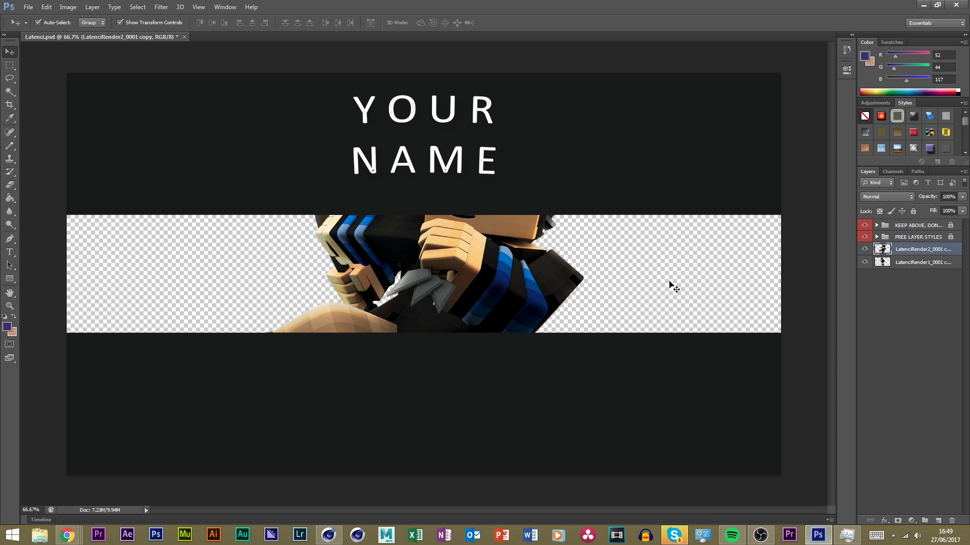
key("ctrl+h")
left_click_drag(494, 254, 690, 312)
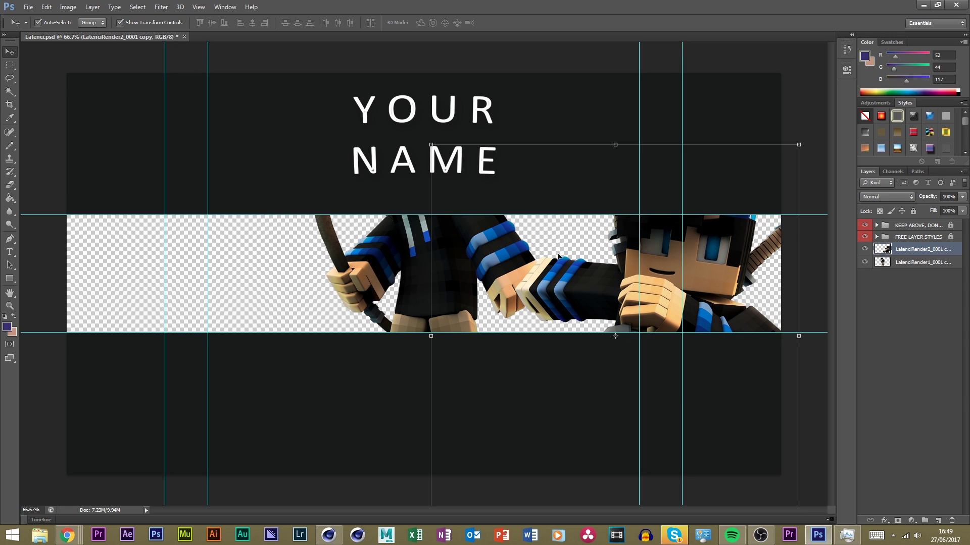
Move the first render to the left end of the banner strip with its torso and hands inside the strip
left_click(887, 261)
left_click_drag(431, 267, 257, 324)
key("alt+bracketright")
left_click(881, 382)
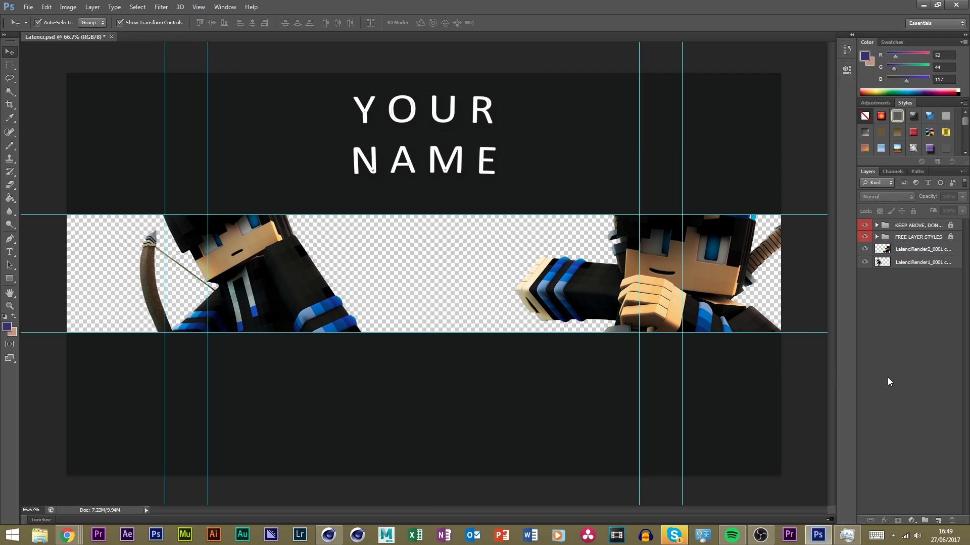
left_click(273, 266)
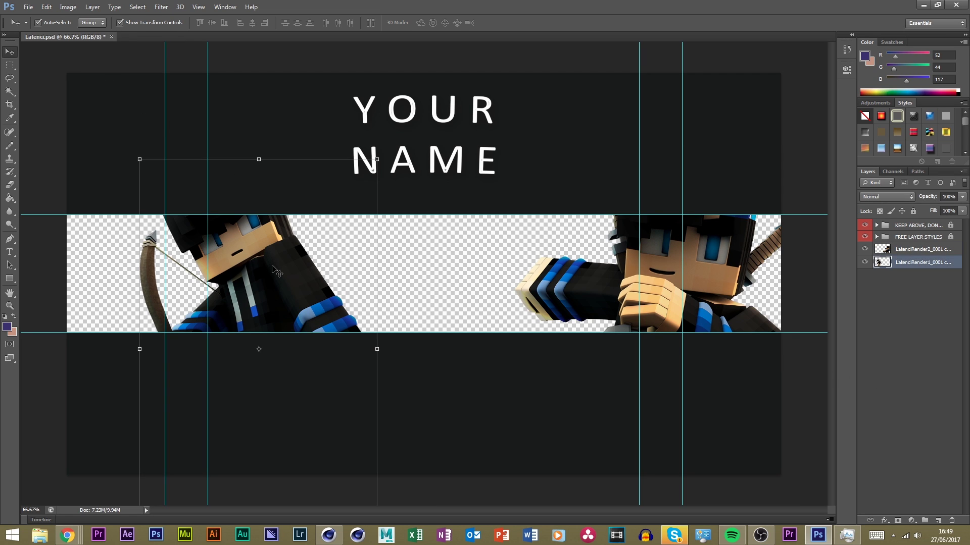
left_click_drag(293, 290, 260, 231)
left_click(403, 290)
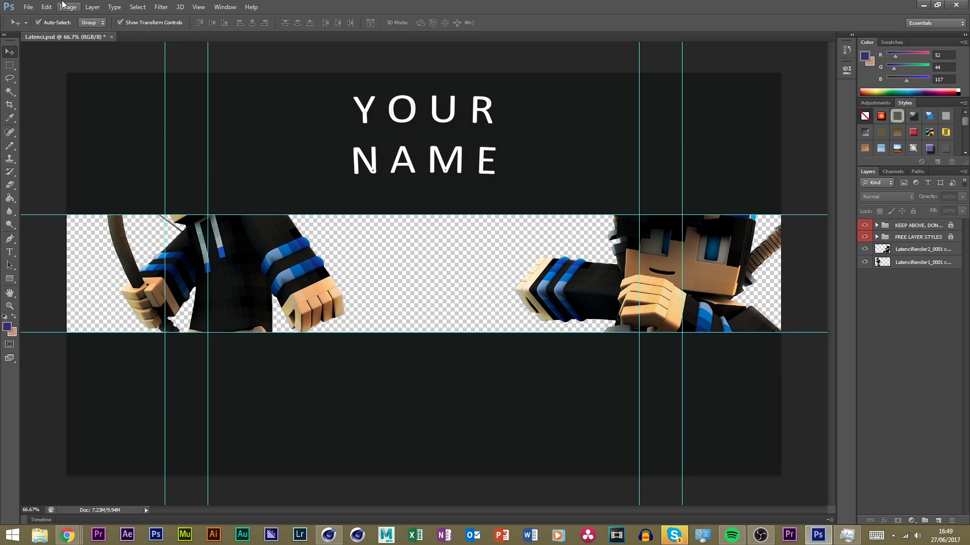
Start placing a file into the banner and browse to the GRAPHICS ASSETS folder on the WDGreen (D:) drive
left_click(28, 6)
left_click(104, 172)
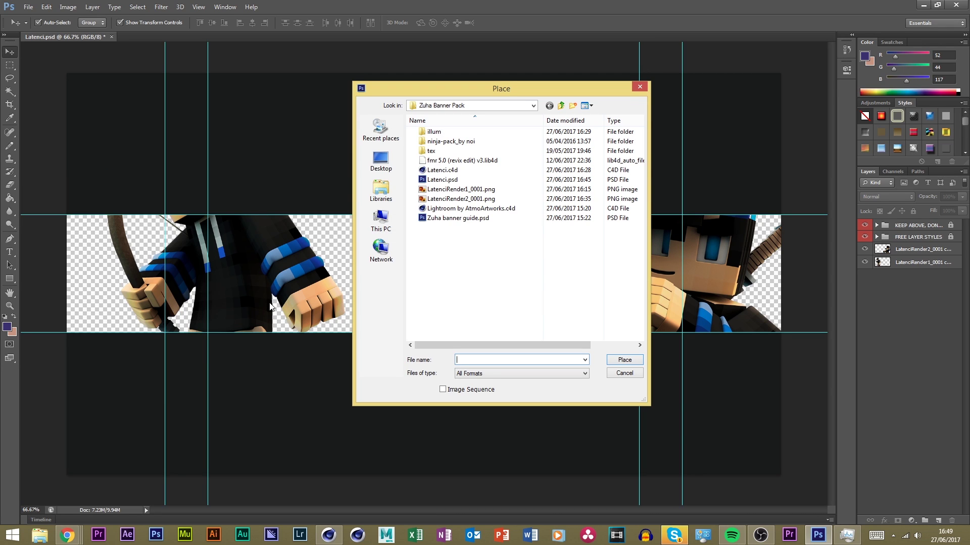
left_click(381, 222)
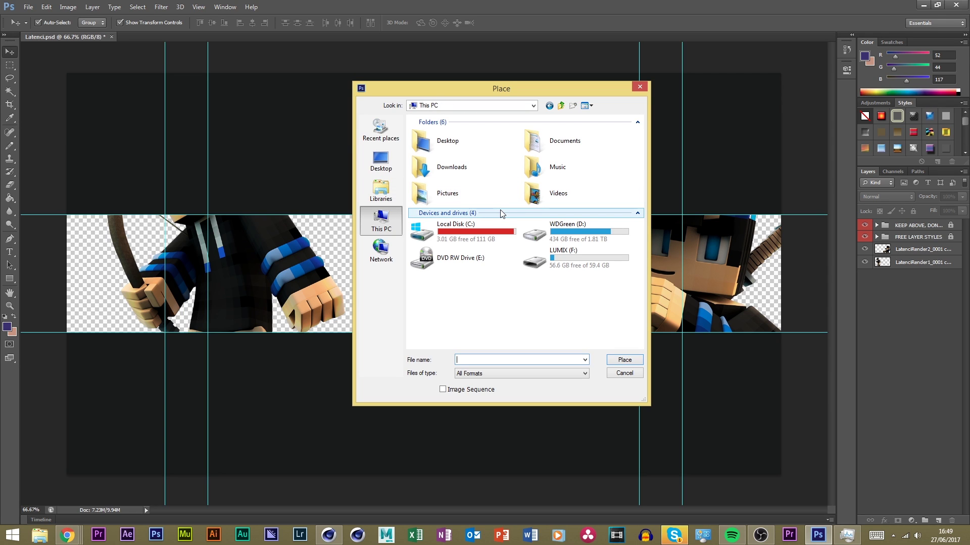
double_click(576, 232)
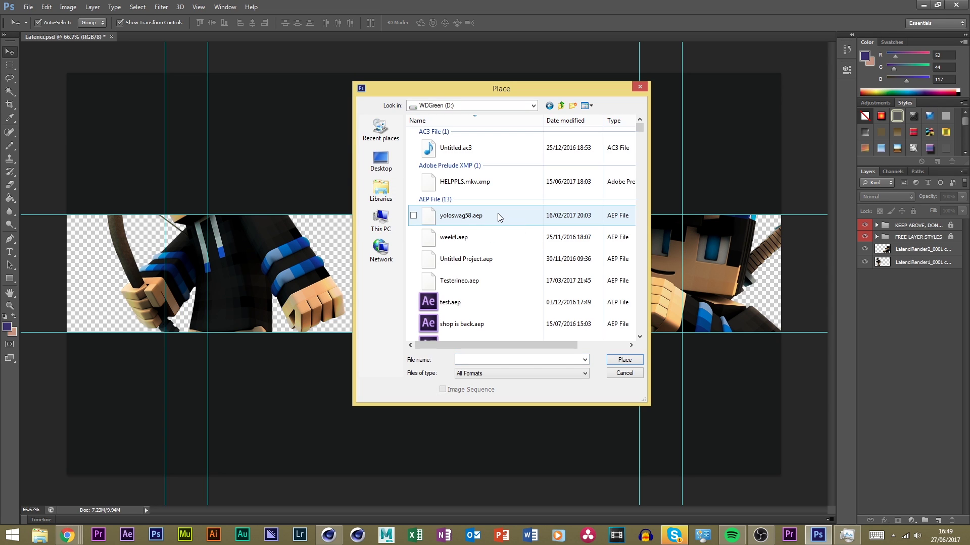
left_click(498, 216)
scroll(498, 217, "up", 10)
left_click(492, 144)
double_click(492, 144)
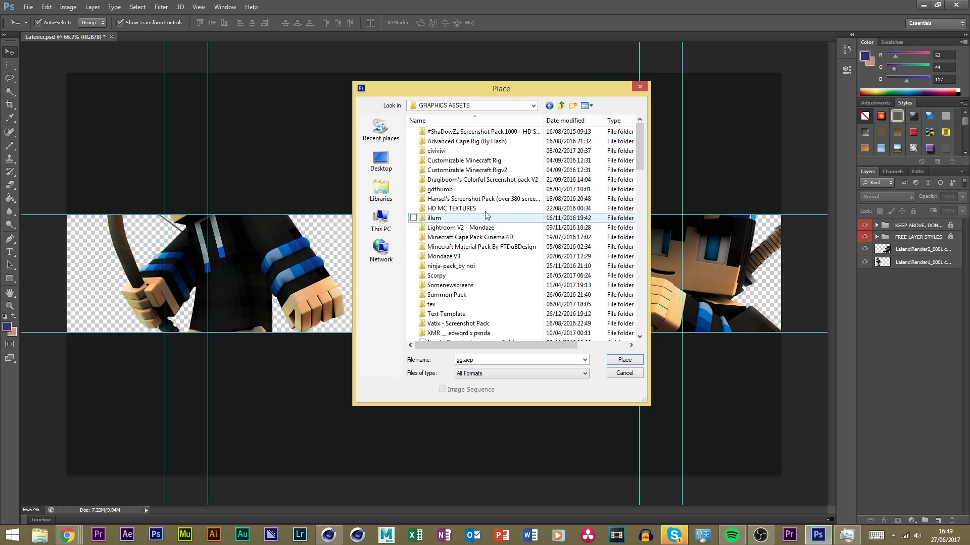
scroll(505, 202, "down", 10)
left_click(485, 134)
scroll(516, 179, "up", 5)
scroll(517, 180, "up", 7)
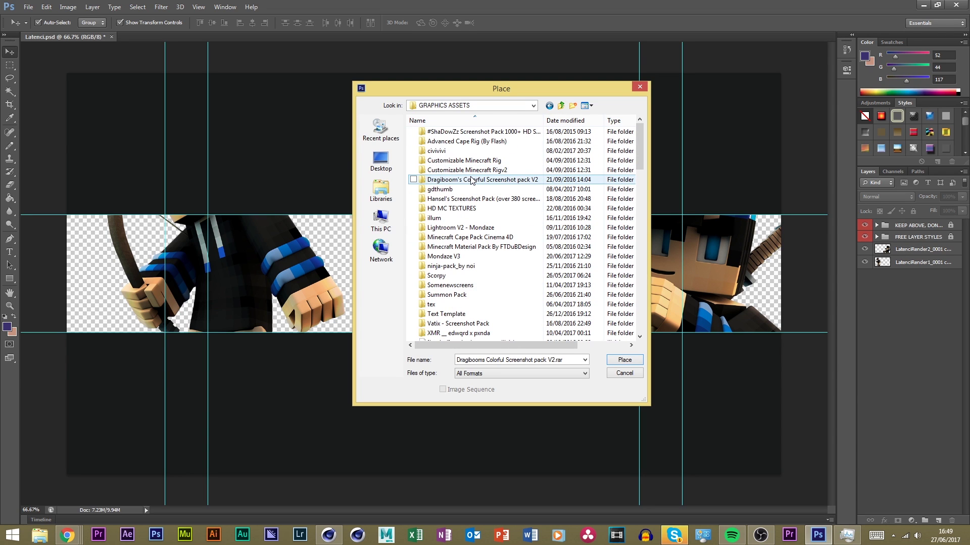
Look through the Landscape Day images in Dragiboom's Colorful Screenshot pack V2 and return to the GRAPHICS ASSETS folder
double_click(525, 176)
double_click(469, 141)
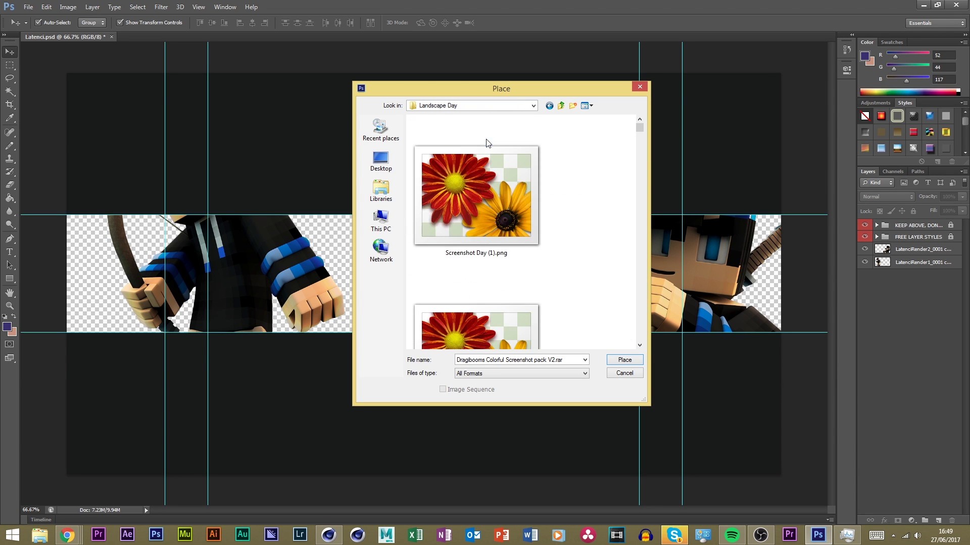
scroll(495, 217, "down", 3)
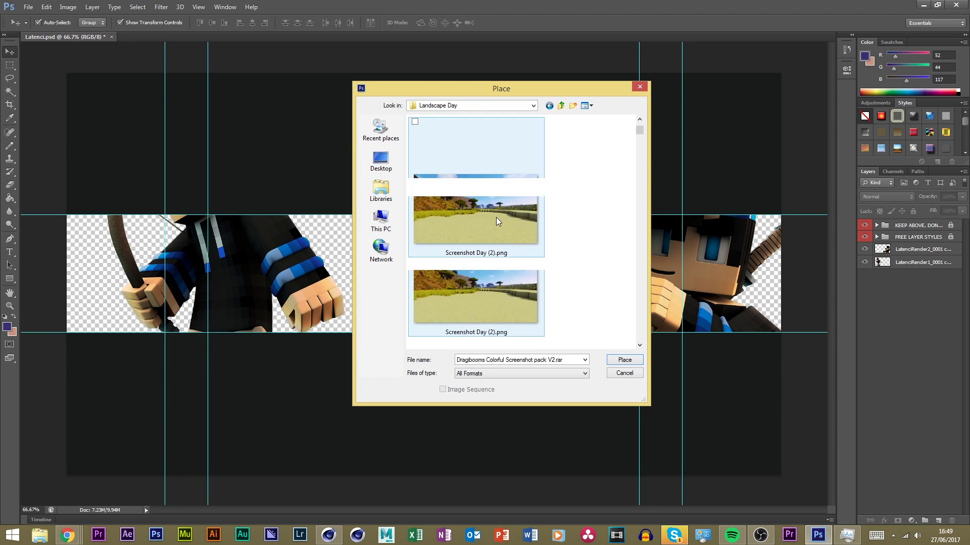
left_click(549, 105)
left_click(549, 105)
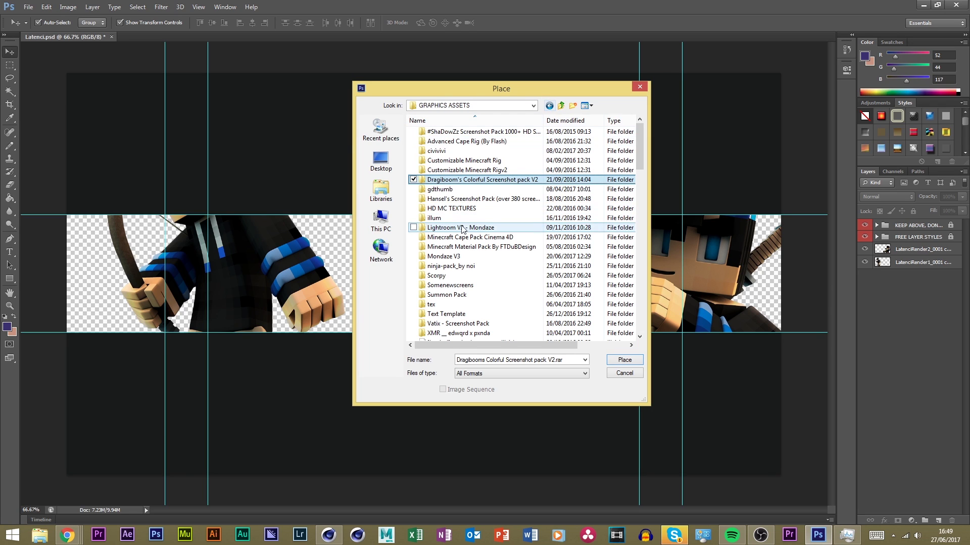
Open the Fantasy Screenshots folder of Hansel's Screenshot Pack and maximize the file browser to show more thumbnails
double_click(484, 199)
double_click(520, 231)
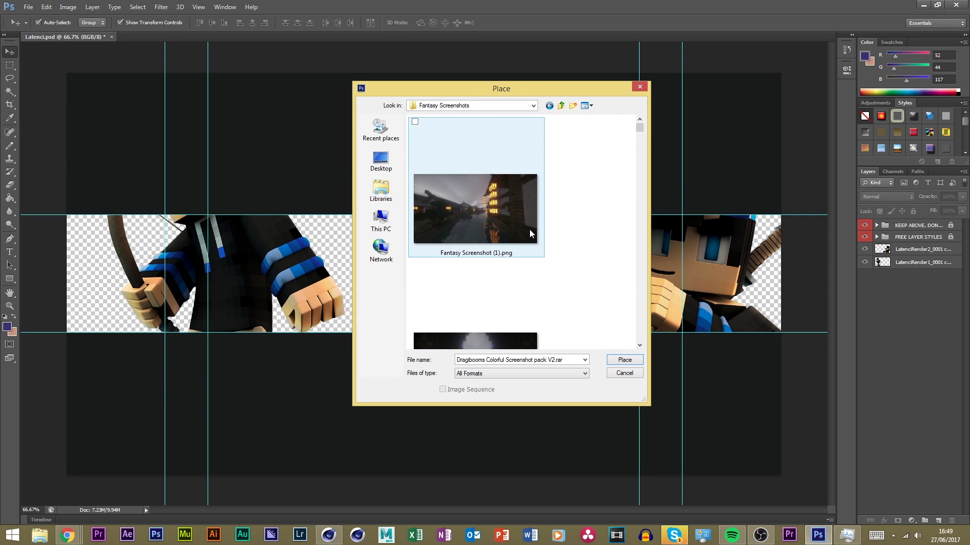
scroll(569, 206, "down", 2)
scroll(545, 139, "up", 2)
double_click(522, 89)
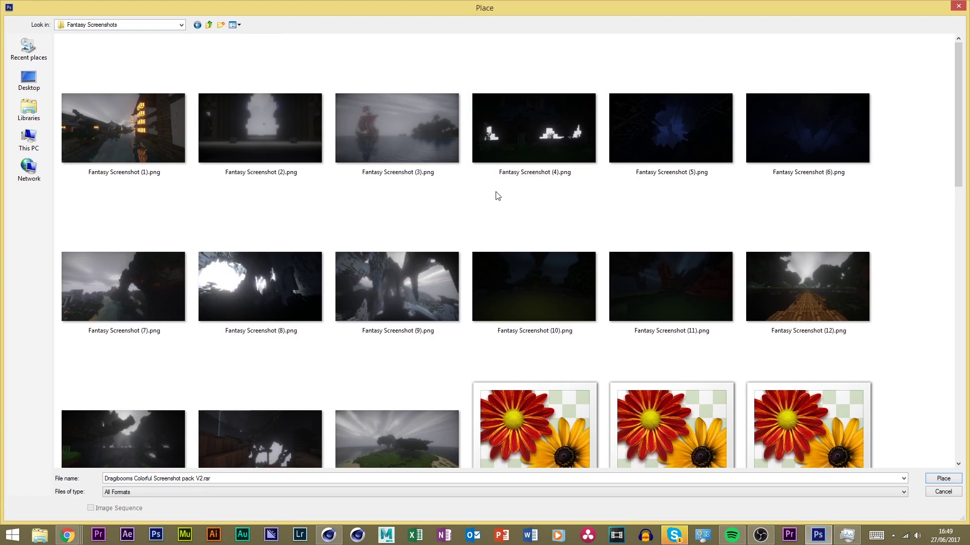
Look through the fantasy screenshot thumbnails and place Fantasy Screenshot (21).png in the banner
scroll(762, 283, "down", 3)
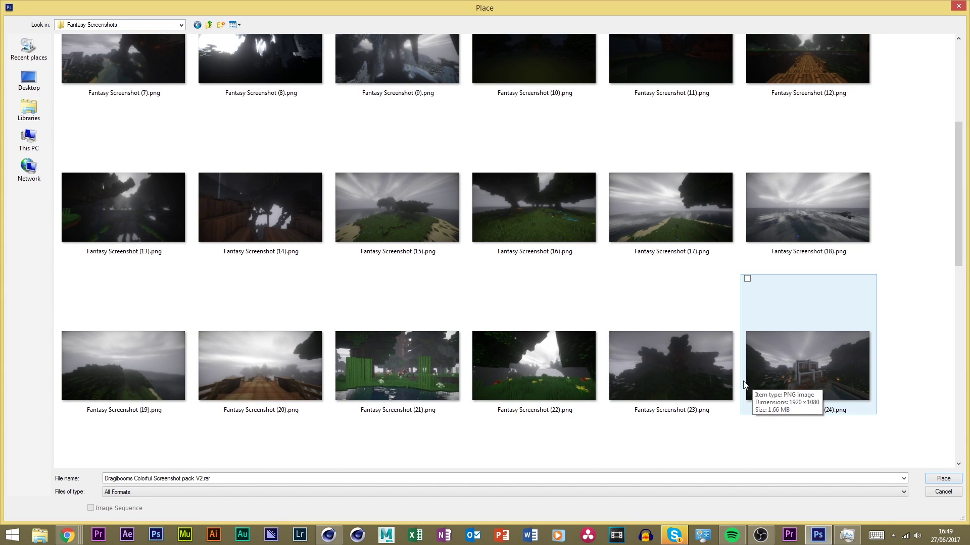
scroll(742, 383, "up", 3)
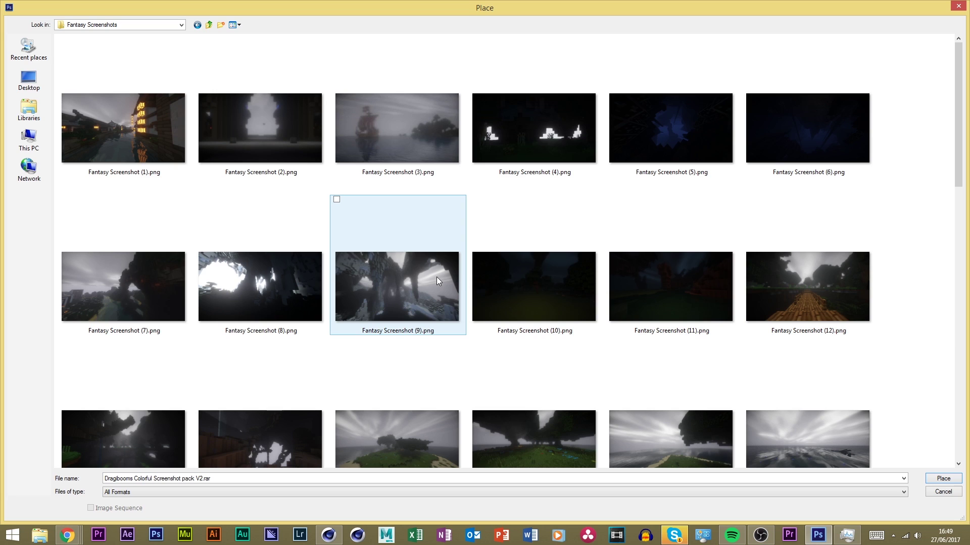
scroll(437, 279, "down", 7)
scroll(437, 282, "down", 3)
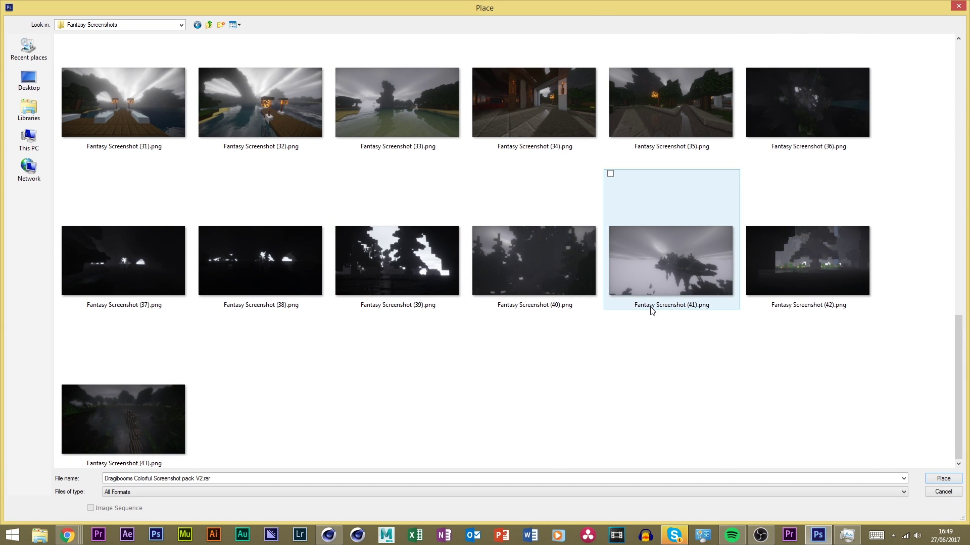
scroll(652, 310, "up", 6)
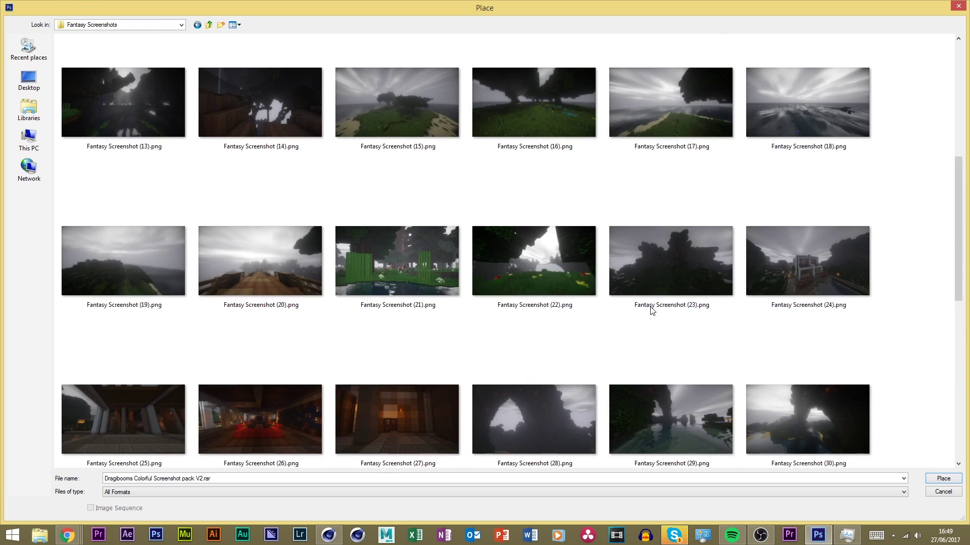
double_click(403, 261)
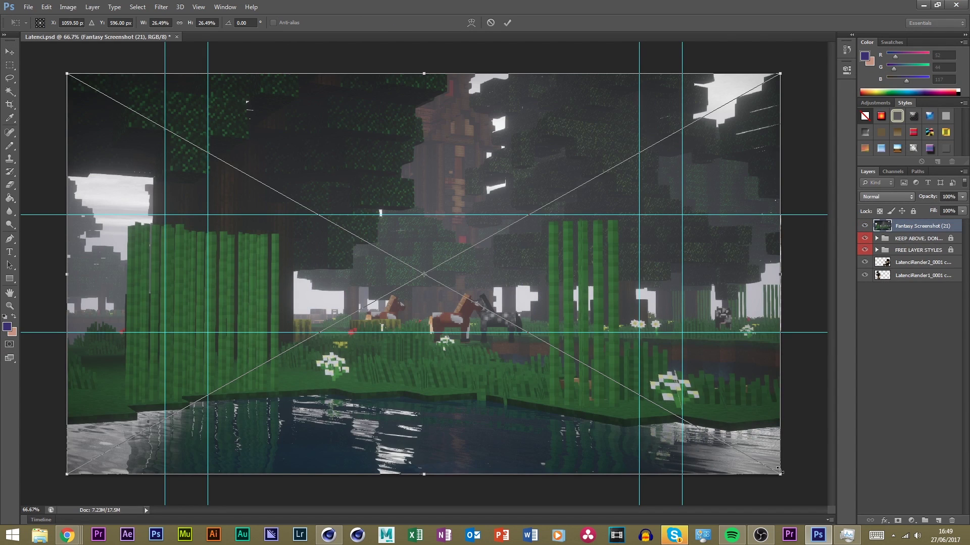
Enlarge the placed forest screenshot slightly beyond the canvas edges and rasterize its layer
left_click_drag(779, 471, 802, 484)
key("Return")
right_click(917, 226)
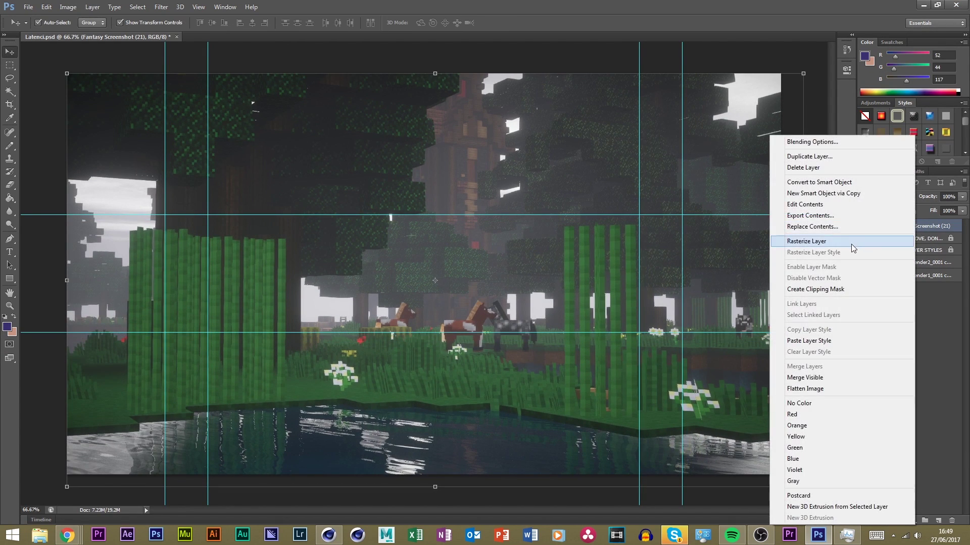
left_click(851, 243)
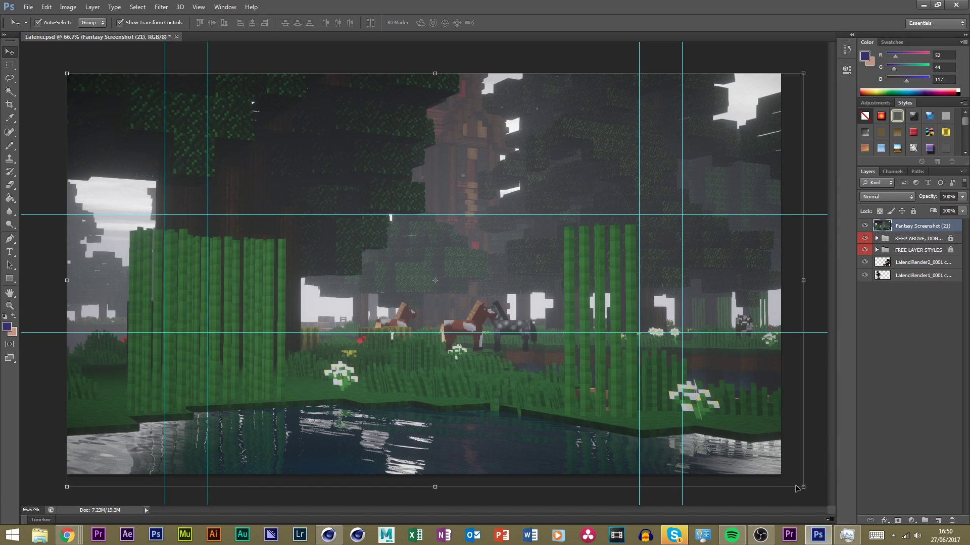
Nudge the forest screenshot left and up to centre it on the canvas and move its layer below both render layers
key("shift+Left")
key("shift+Left")
key("shift+Left")
key("shift+Up")
key("shift+Up")
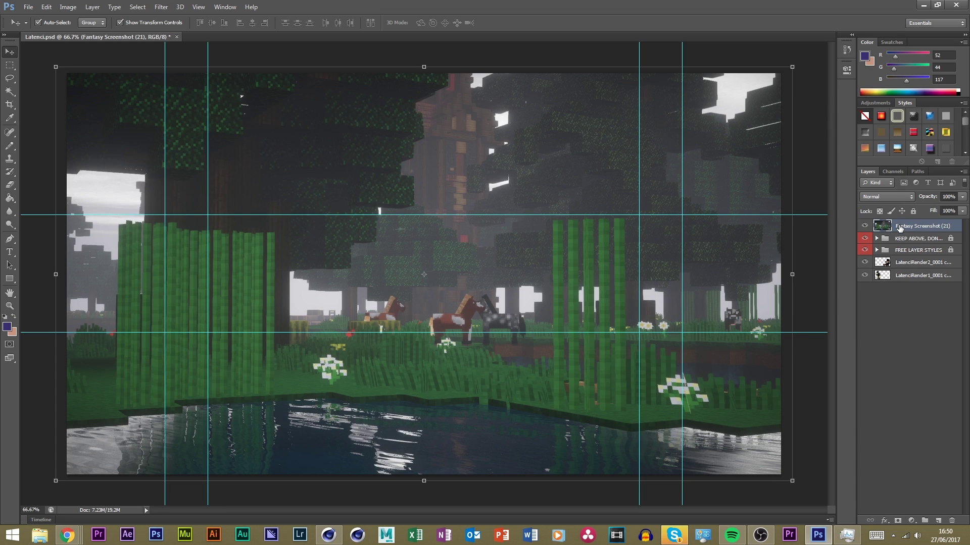
left_click_drag(899, 228, 914, 285)
left_click(908, 335)
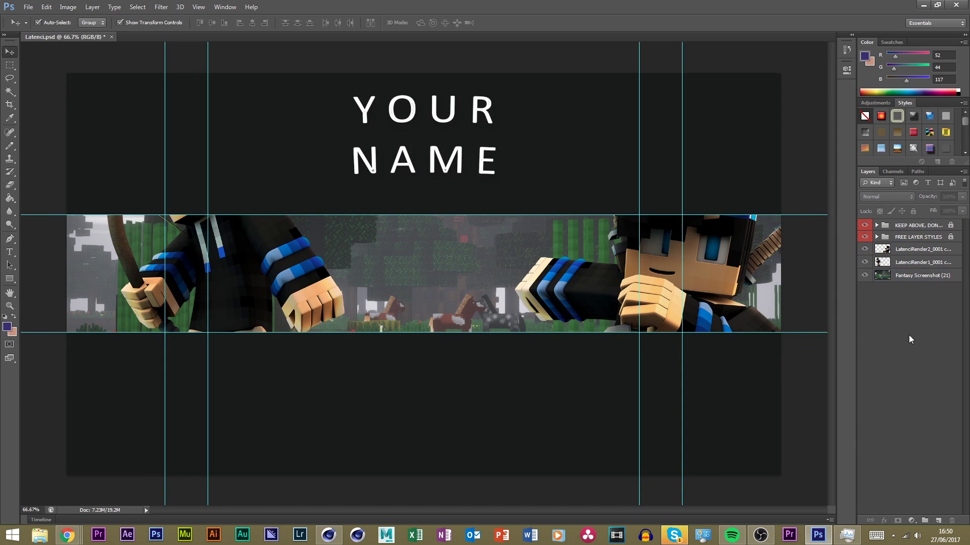
Select the first render's layer, directly above the Fantasy Screenshot (21) layer
left_click(919, 252)
left_click(917, 263)
left_click(908, 296)
left_click(919, 249)
left_click(915, 263)
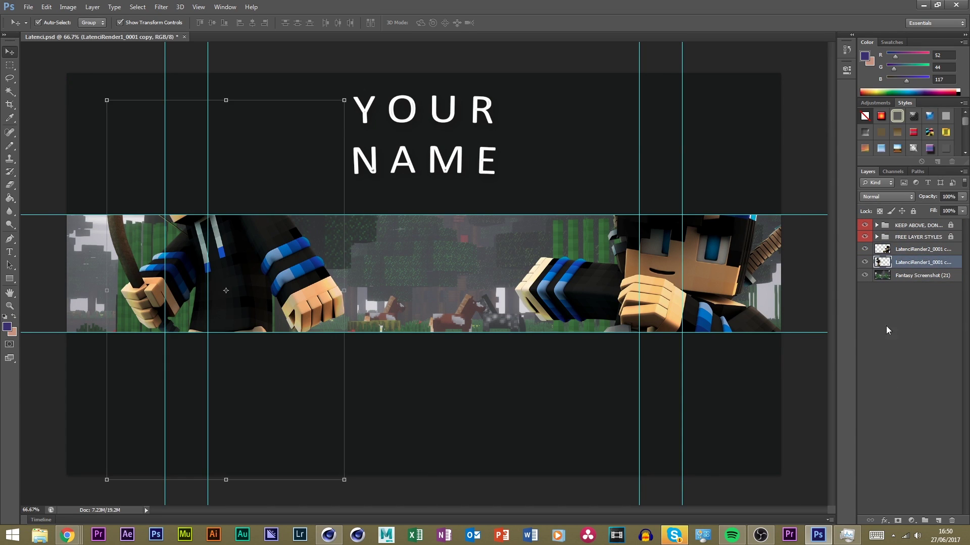
Scale the bow-holding character down to about 69% and position it near the banner strip's left end
left_click_drag(217, 212, 296, 281)
key("ctrl+t")
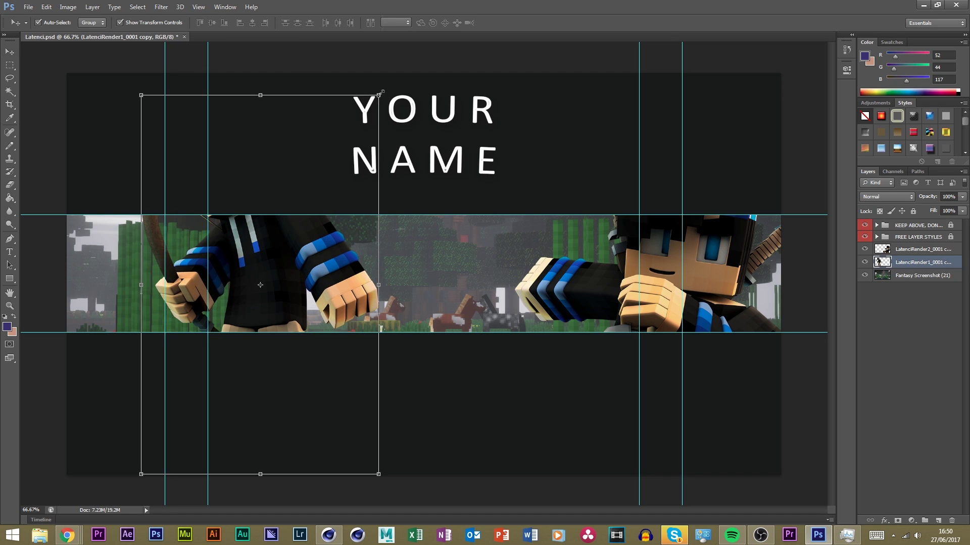
left_click_drag(379, 95, 306, 216, "shift")
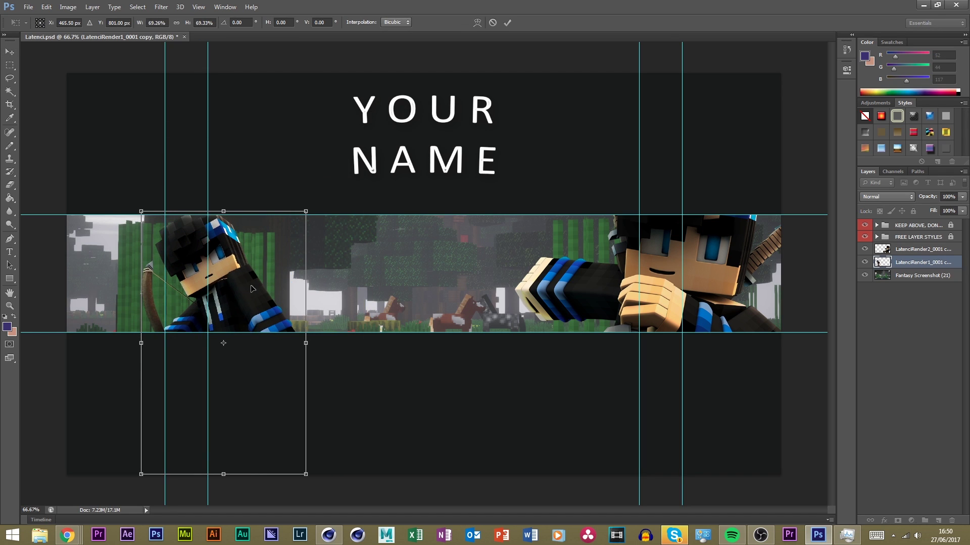
left_click_drag(251, 290, 283, 273)
key("Return")
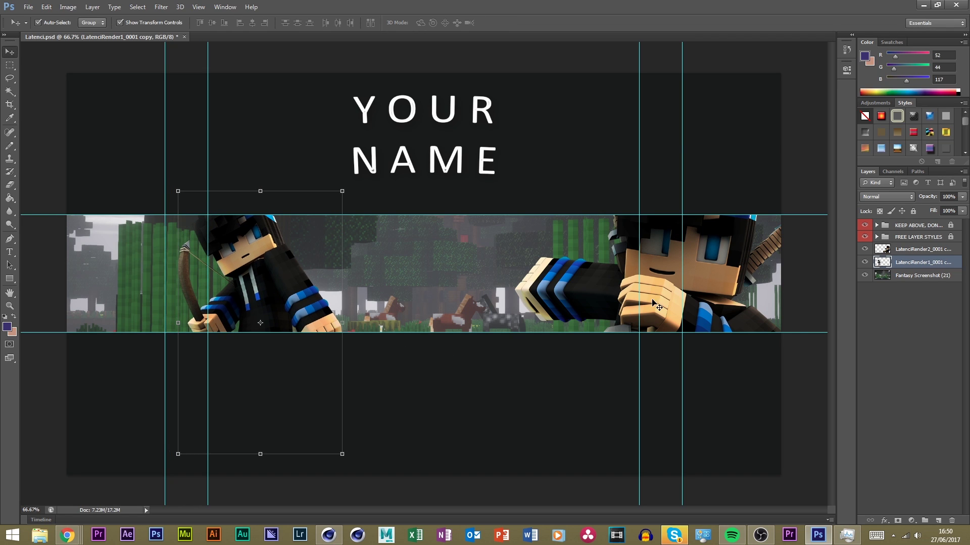
Scale the sword-carrying character down to about 67% and move it towards the banner strip's right end
left_click(653, 302)
left_click_drag(802, 140, 712, 235, "shift")
left_click_drag(624, 280, 644, 230)
left_click_drag(715, 184, 700, 195, "shift")
left_click_drag(626, 271, 614, 264)
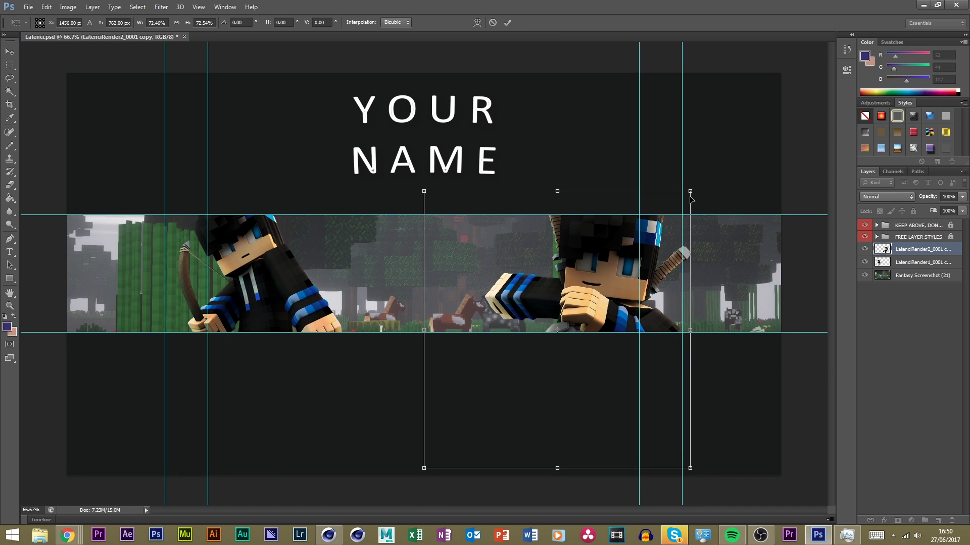
left_click_drag(690, 191, 671, 211, "shift")
left_click_drag(613, 270, 712, 260)
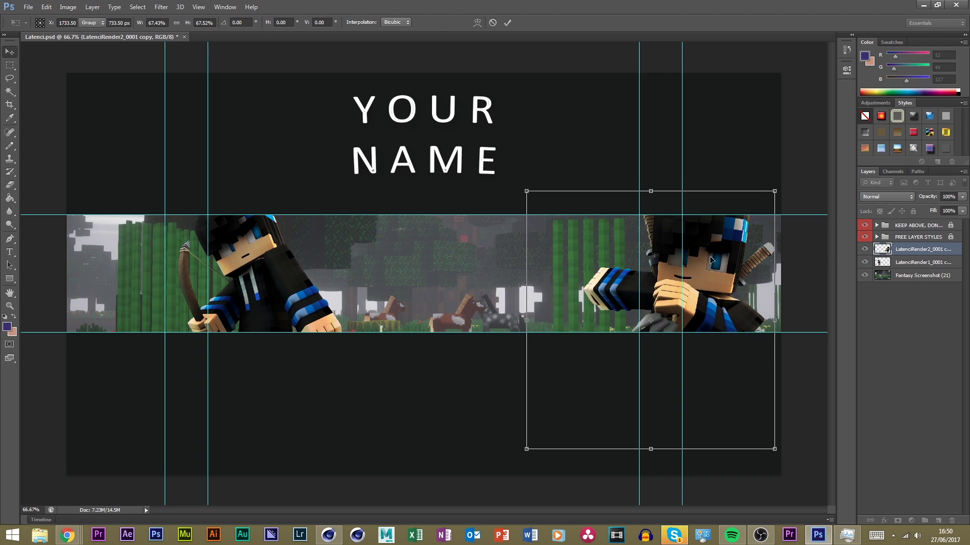
key("Return")
Move the bow-holding character to the banner strip's left edge and enlarge it to about 110%
left_click(455, 303)
left_click(313, 308)
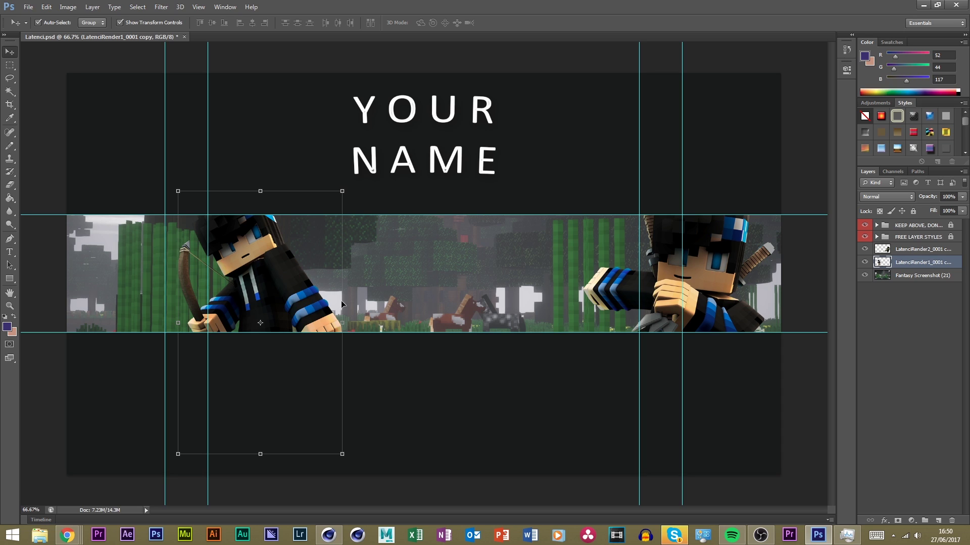
left_click_drag(341, 304, 195, 306)
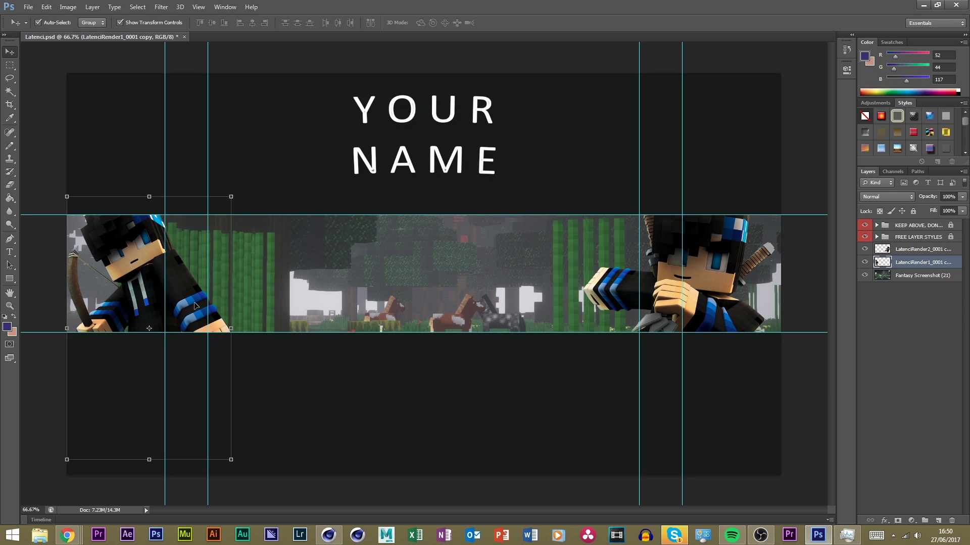
left_click_drag(231, 197, 249, 167)
left_click_drag(193, 265, 197, 274)
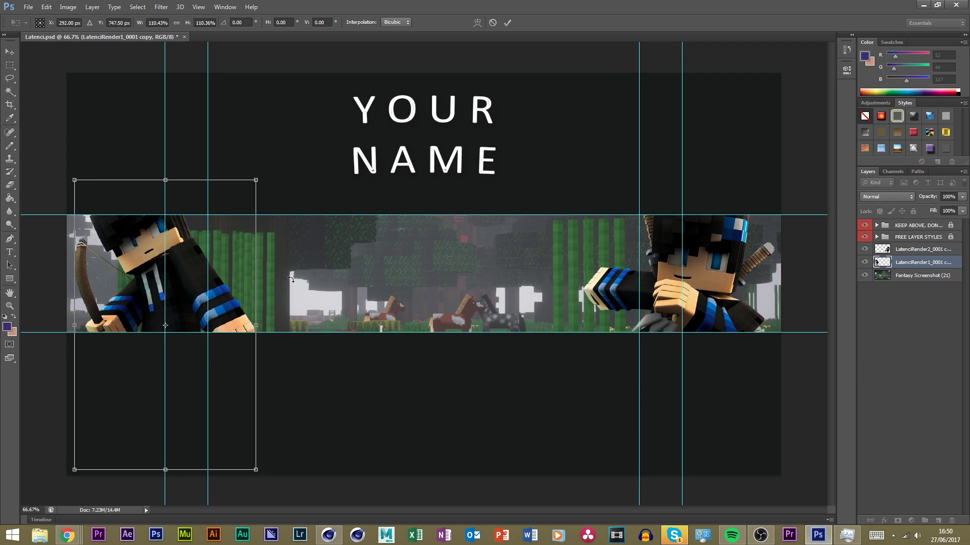
key("Return")
left_click(381, 407)
left_click(895, 317)
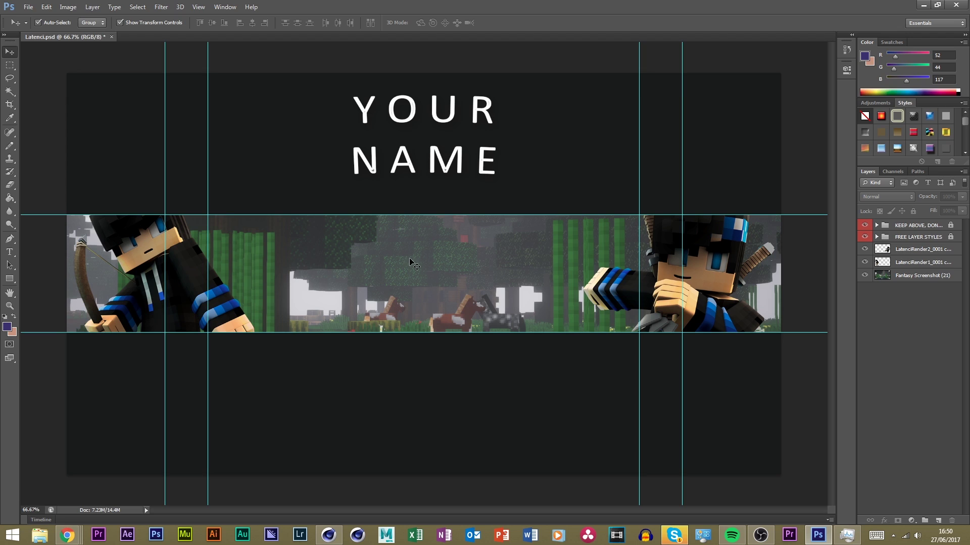
left_click(904, 262)
left_click(904, 249)
left_click(894, 298)
left_click(890, 277)
left_click(898, 250)
left_click(884, 322)
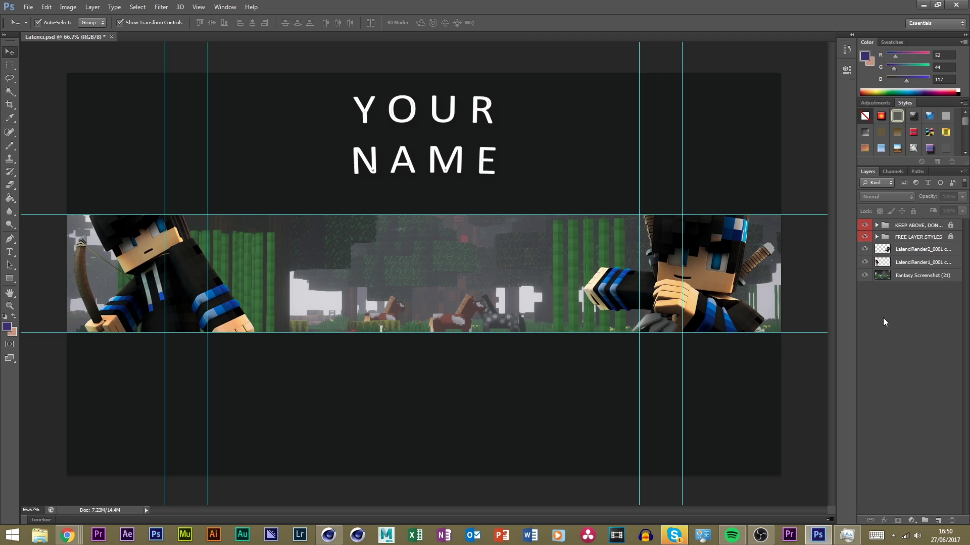
Add a Brightness/Contrast adjustment with brightness -99 and contrast 24, placed directly above the Fantasy Screenshot layer
left_click(904, 251)
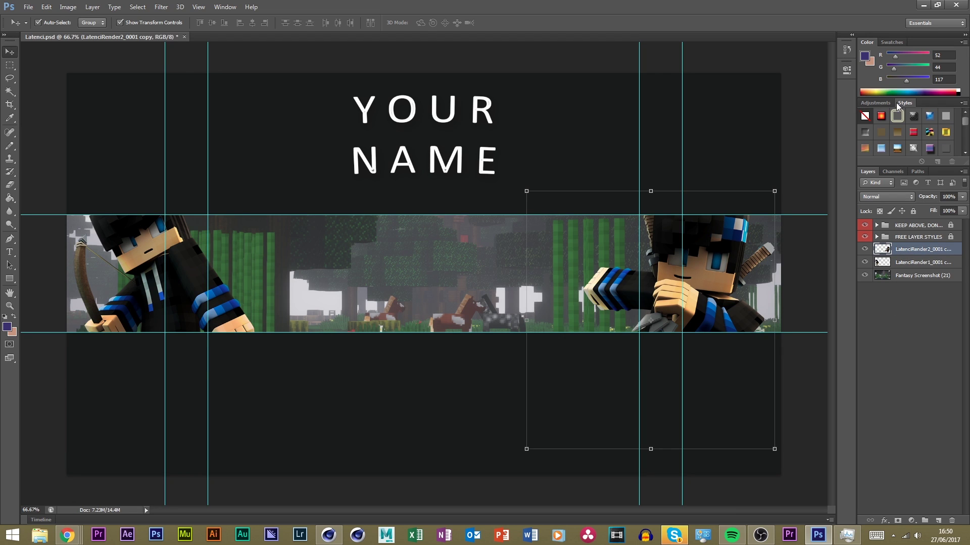
left_click(876, 103)
left_click(885, 124)
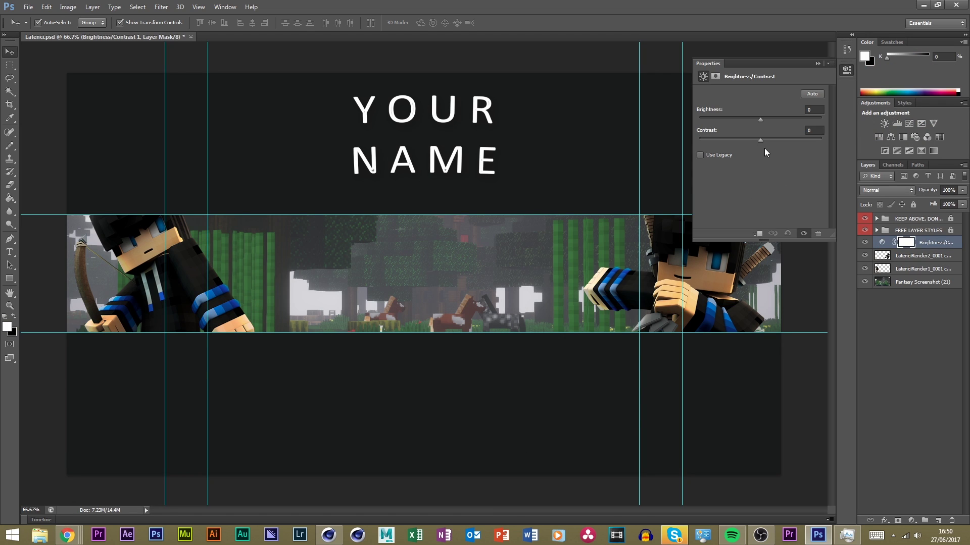
left_click_drag(721, 119, 720, 120)
left_click_drag(760, 140, 775, 141)
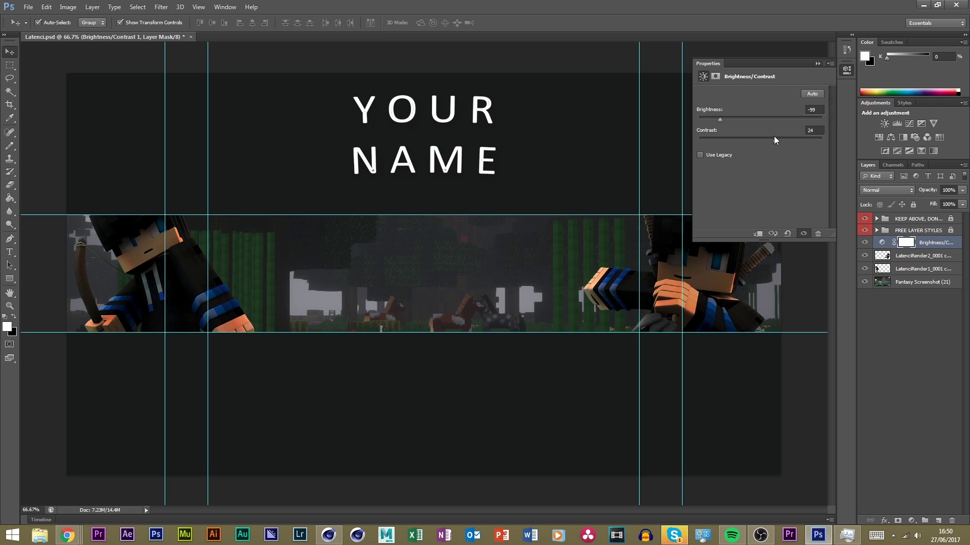
left_click(824, 64)
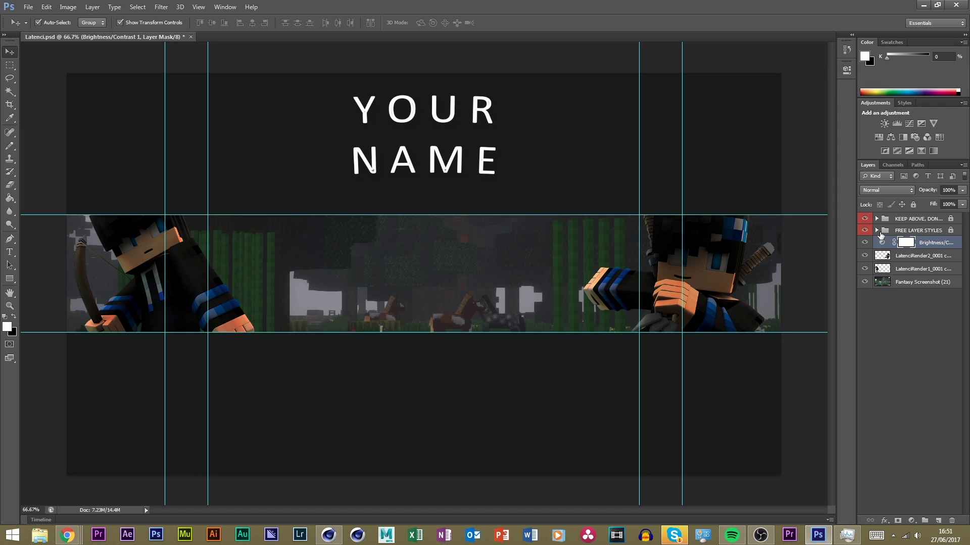
left_click_drag(921, 244, 927, 276)
Add a Curves adjustment above both character layers and shape it into a slight S-curve with darker shadows and brighter highlights
left_click(922, 243)
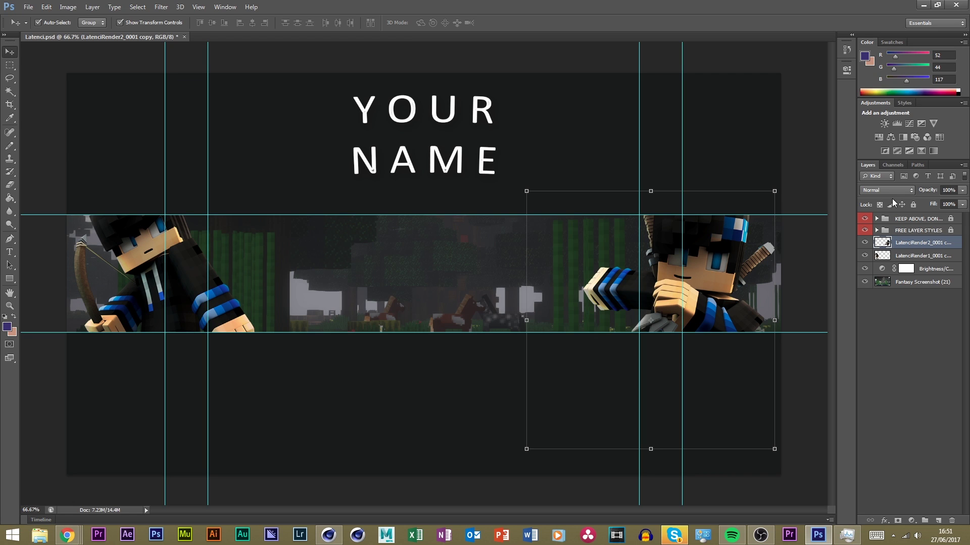
left_click(909, 123)
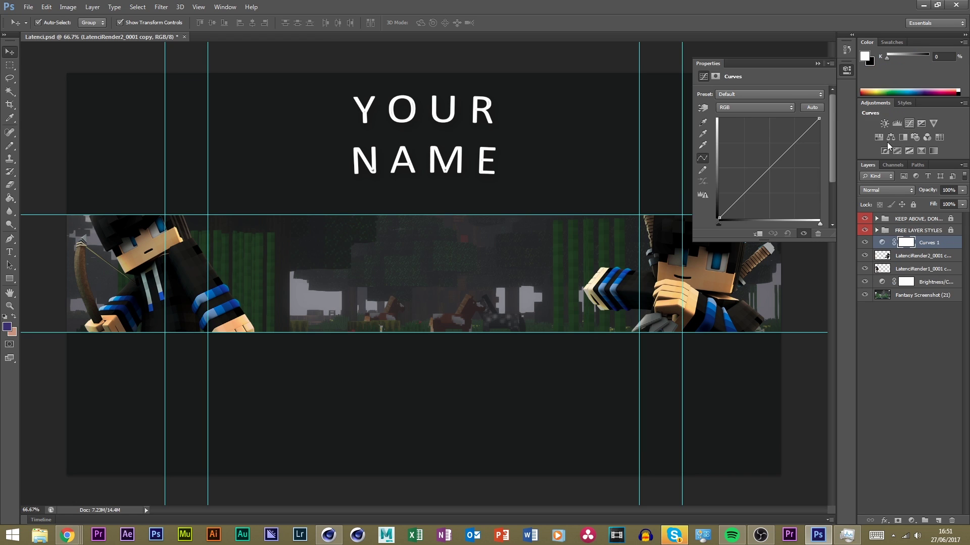
left_click(811, 108)
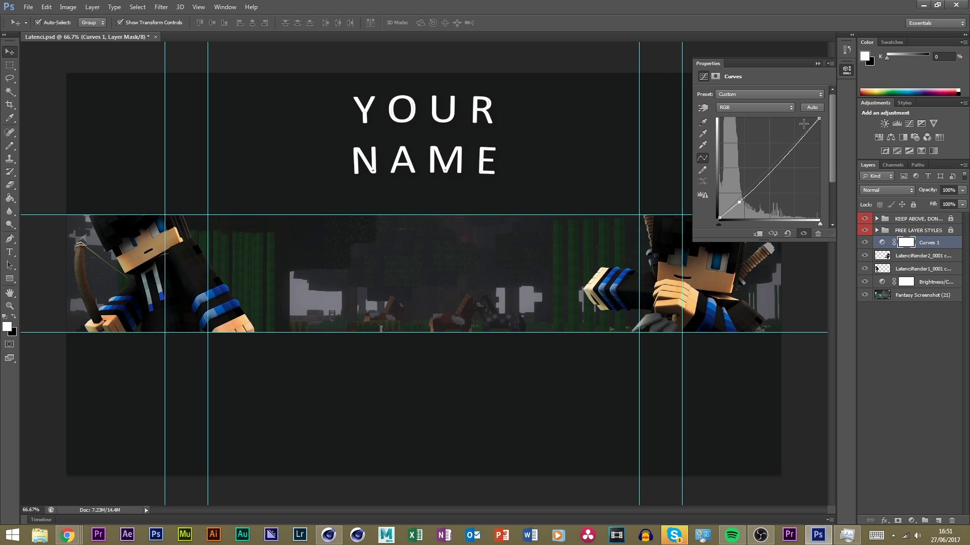
left_click_drag(803, 124, 806, 126)
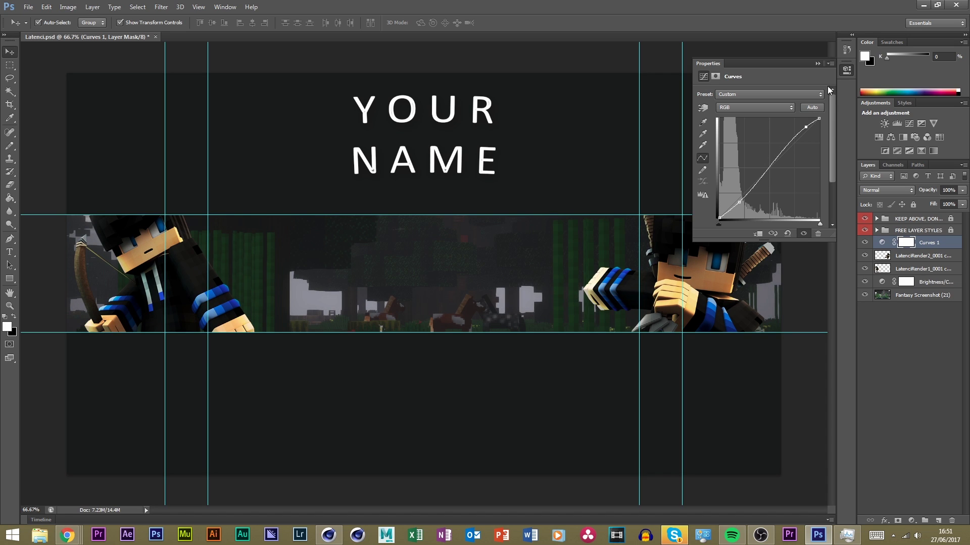
left_click(817, 63)
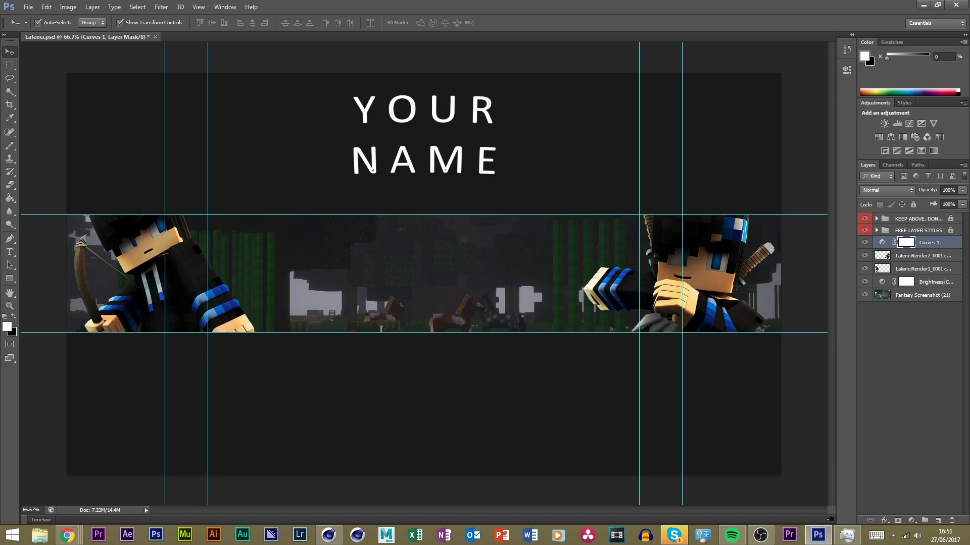
Add a Vibrance adjustment above the curves layer with vibrance +100 and saturation -26
left_click(932, 124)
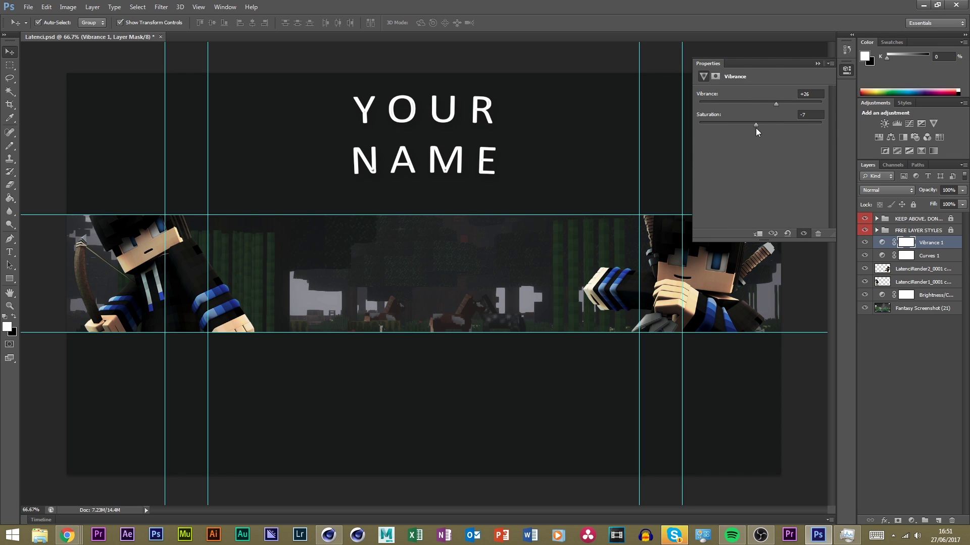
left_click_drag(755, 125, 838, 134)
left_click_drag(776, 104, 652, 108)
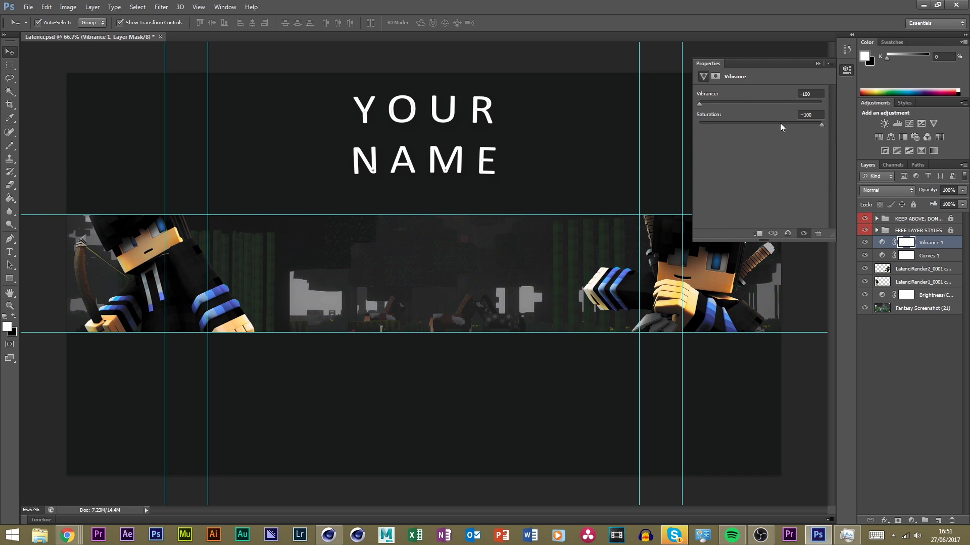
left_click_drag(780, 126, 699, 125)
left_click_drag(815, 103, 829, 104)
left_click(748, 125)
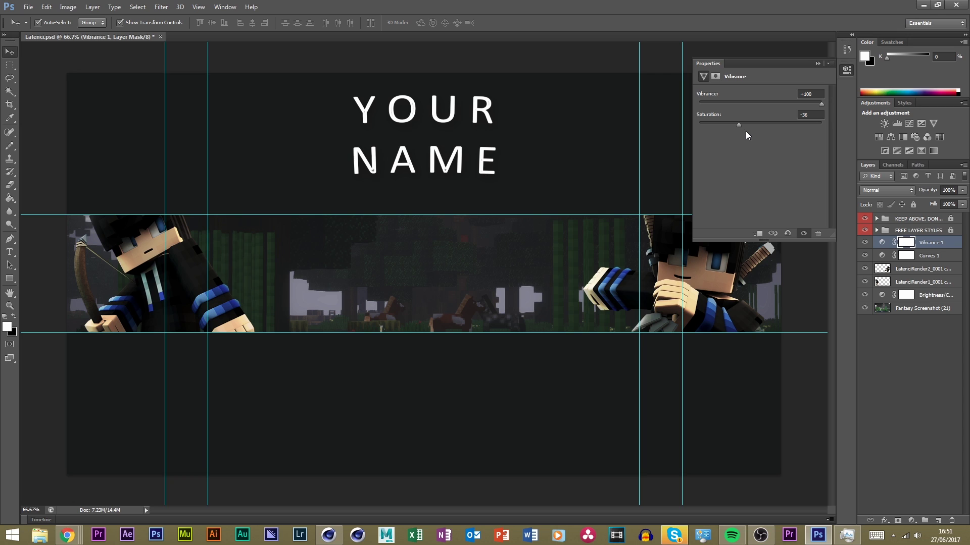
left_click(828, 70)
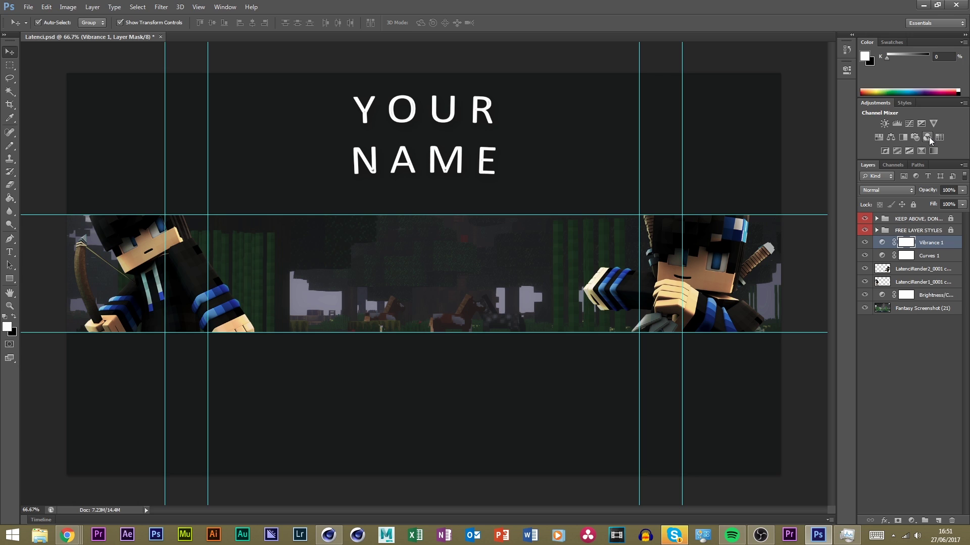
left_click(927, 137)
left_click(817, 63)
key("ctrl+z")
Add a Photo Filter adjustment above the vibrance layer using the Blue filter at about 39% density
left_click(915, 137)
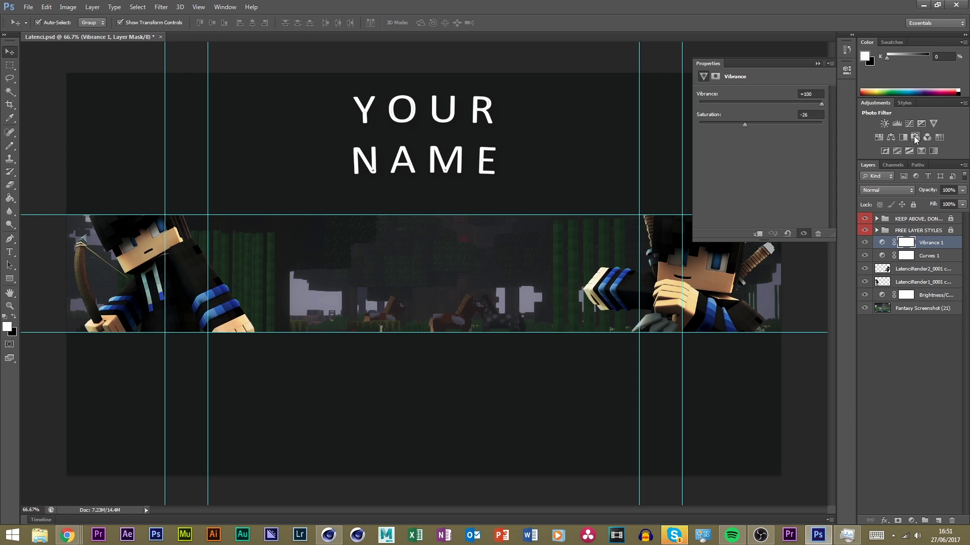
left_click(773, 94)
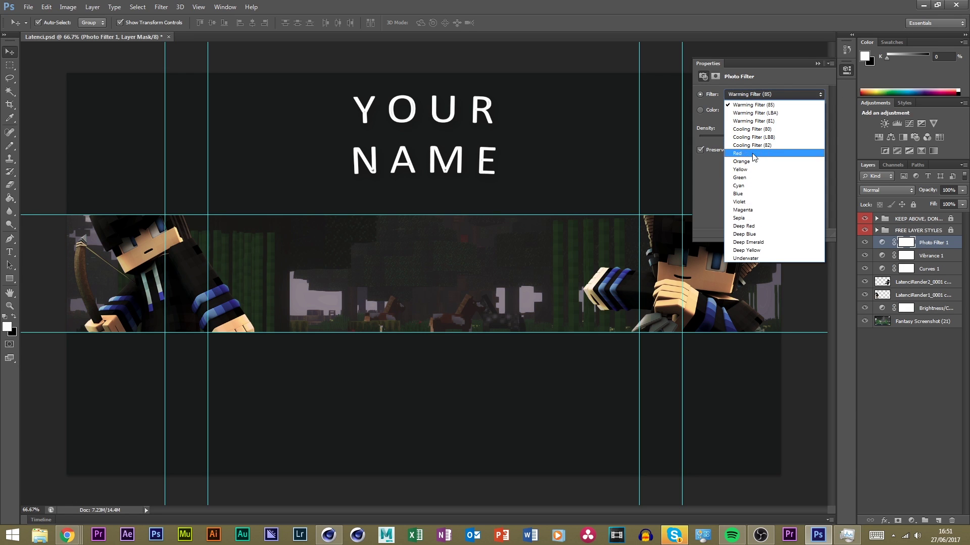
left_click(743, 194)
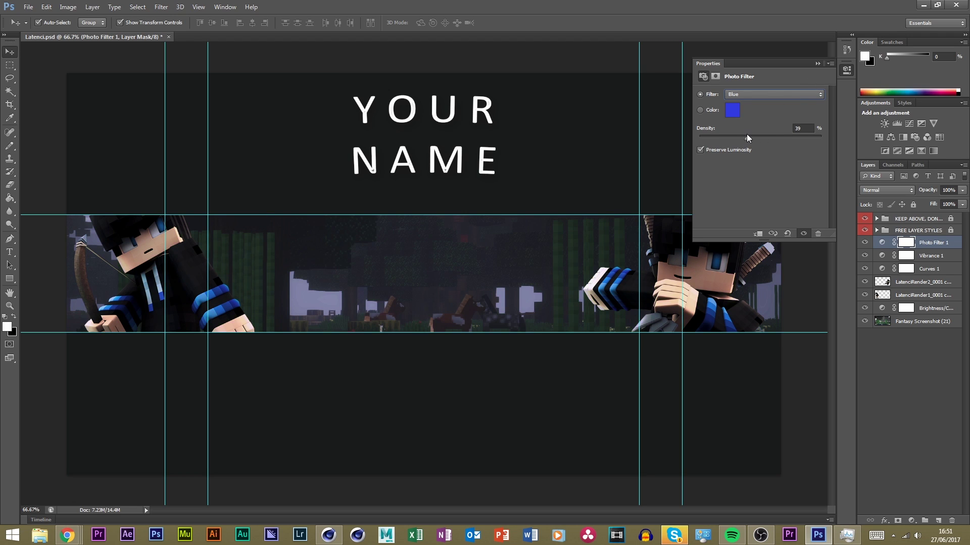
left_click(830, 58)
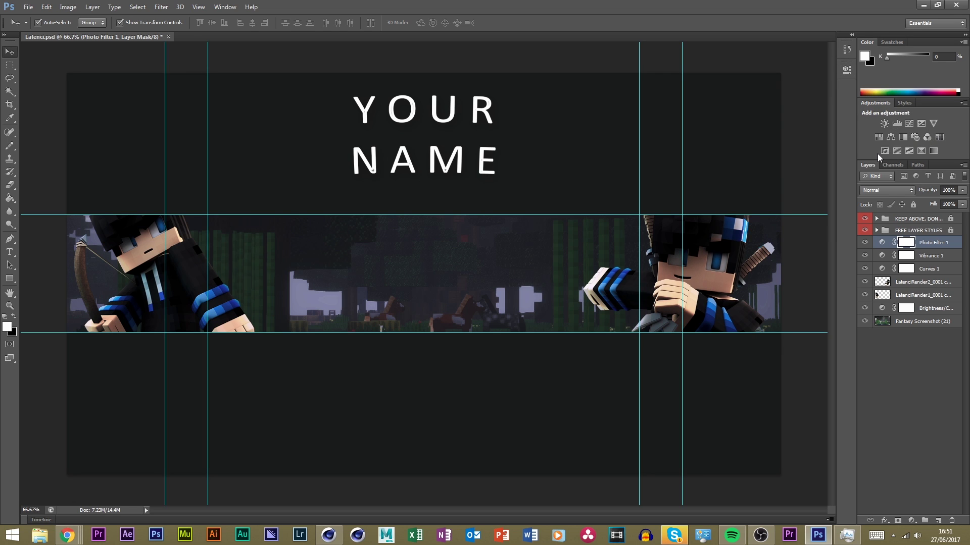
Add a Gradient Map adjustment above the photo filter with the purple-to-peach gradient
left_click(921, 150)
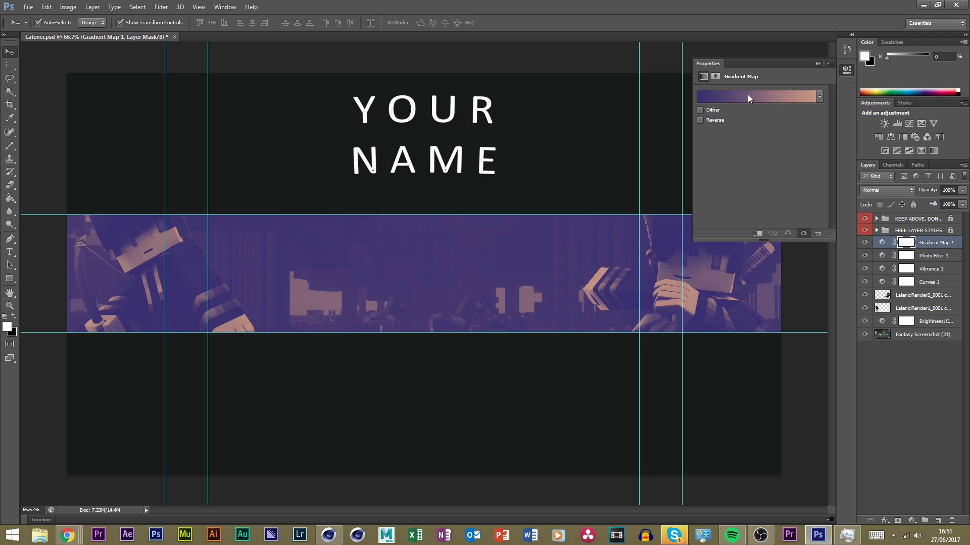
left_click(747, 96)
left_click(571, 117)
left_click(760, 97)
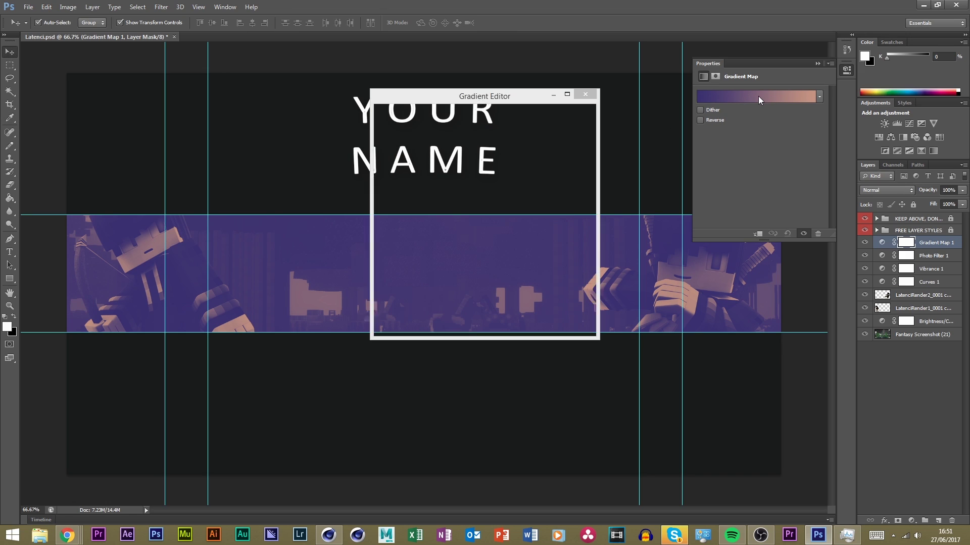
left_click(572, 117)
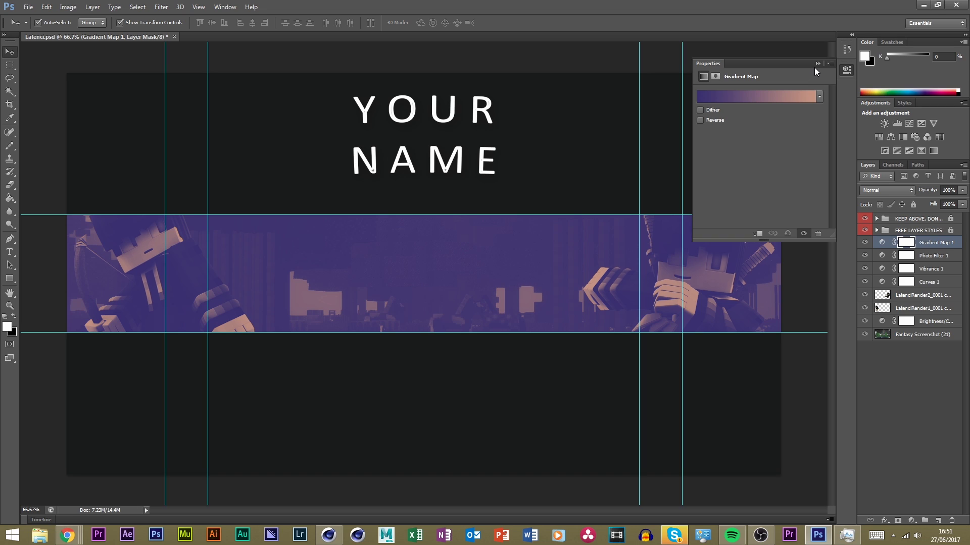
left_click(818, 64)
Try several blend modes on the Gradient Map layer, including Screen, Color Dodge, Dissolve, Darken, Lighten and Vivid Light
left_click(887, 190)
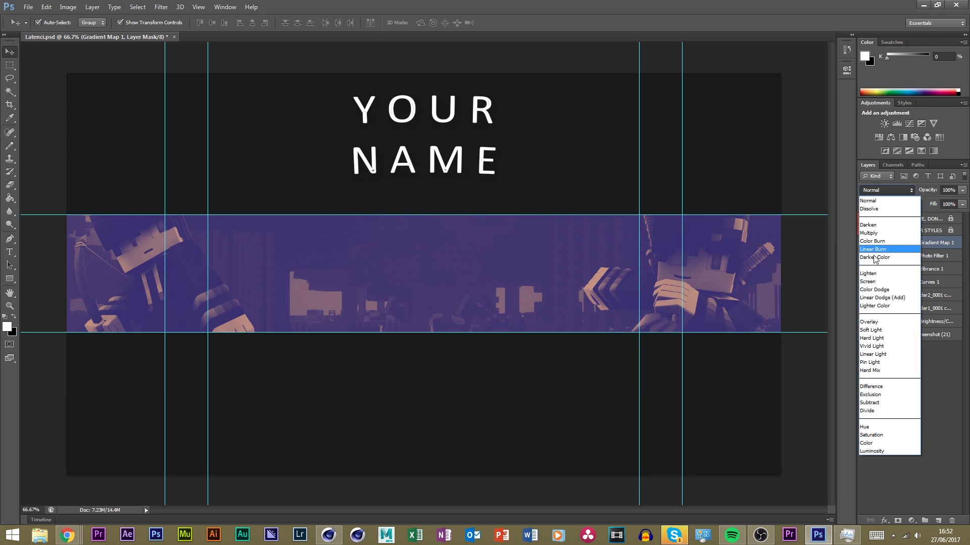
left_click(904, 284)
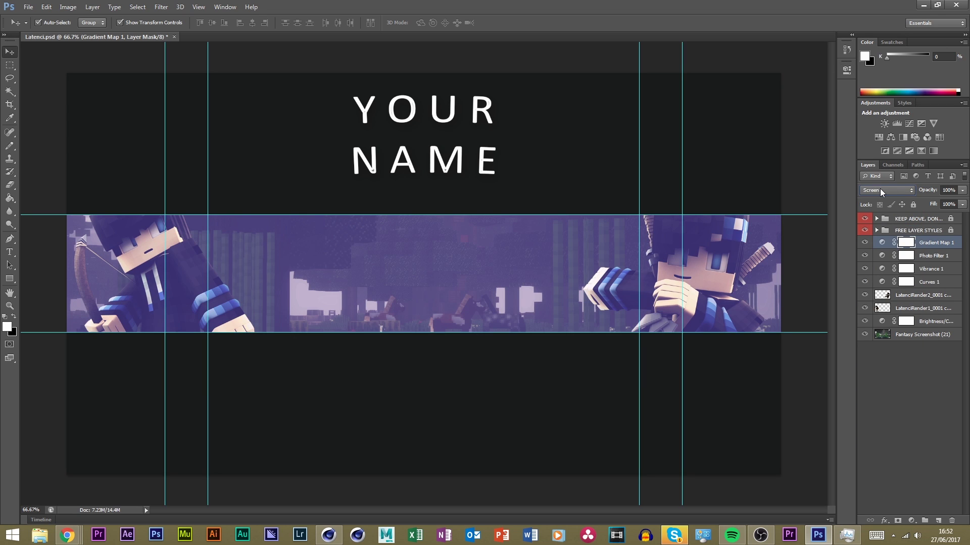
scroll(880, 189, "down", 1)
left_click(880, 188)
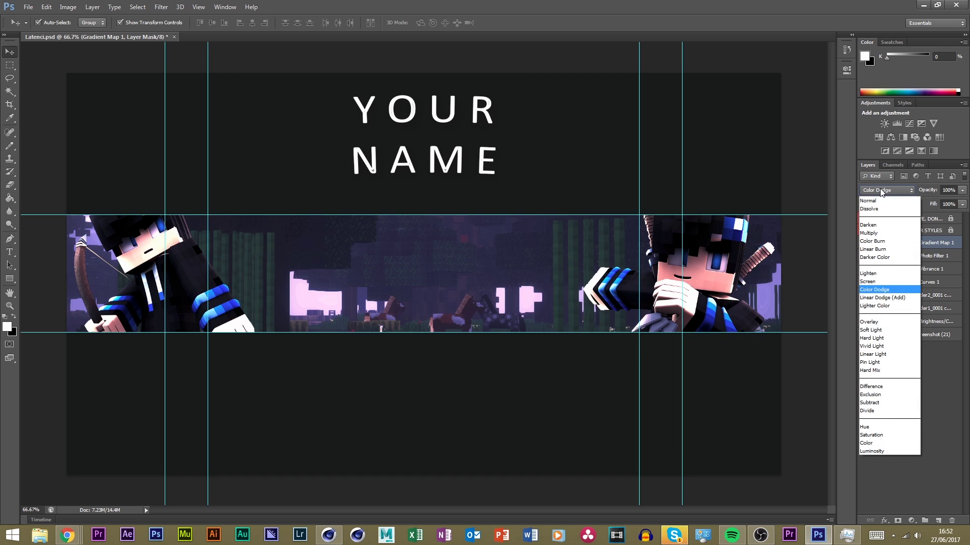
left_click(878, 201)
left_click(881, 192)
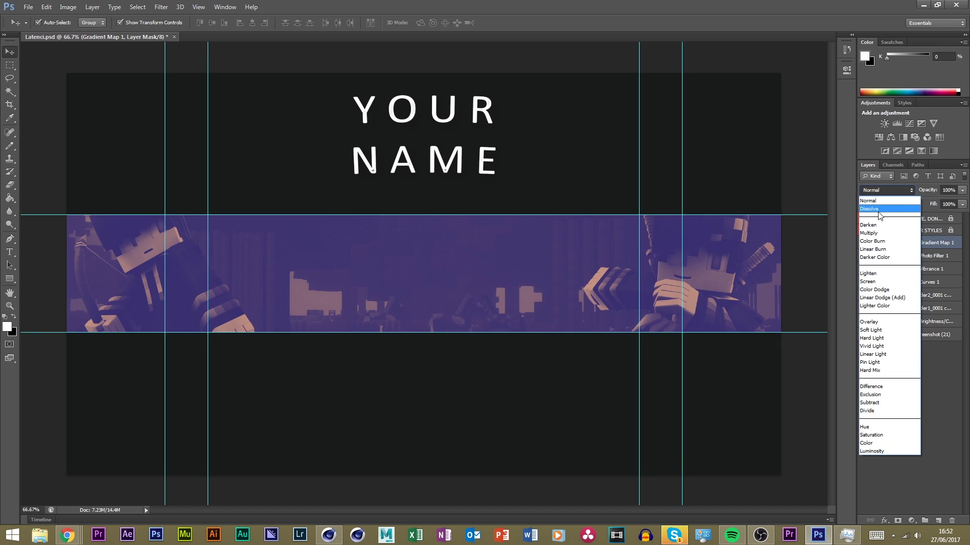
left_click(880, 209)
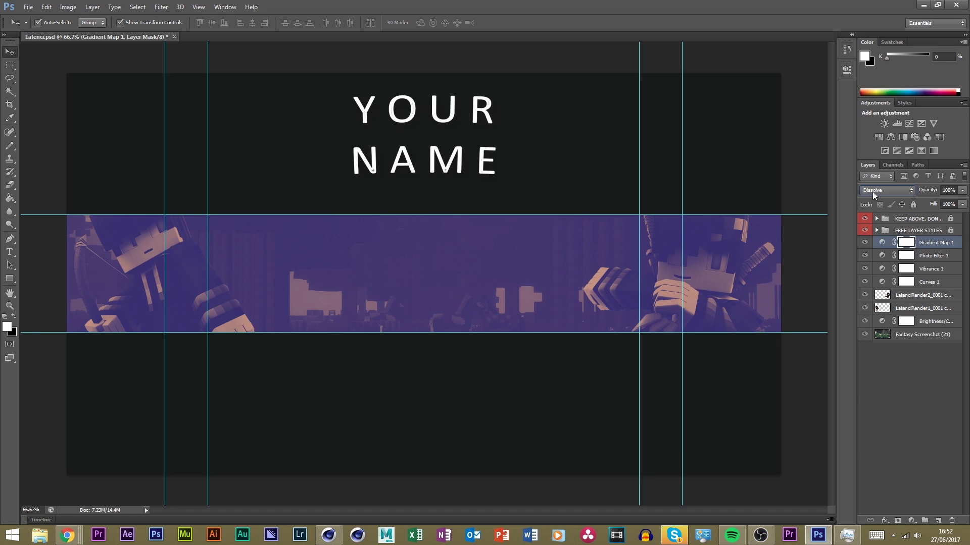
left_click(879, 190)
left_click(889, 224)
left_click(884, 190)
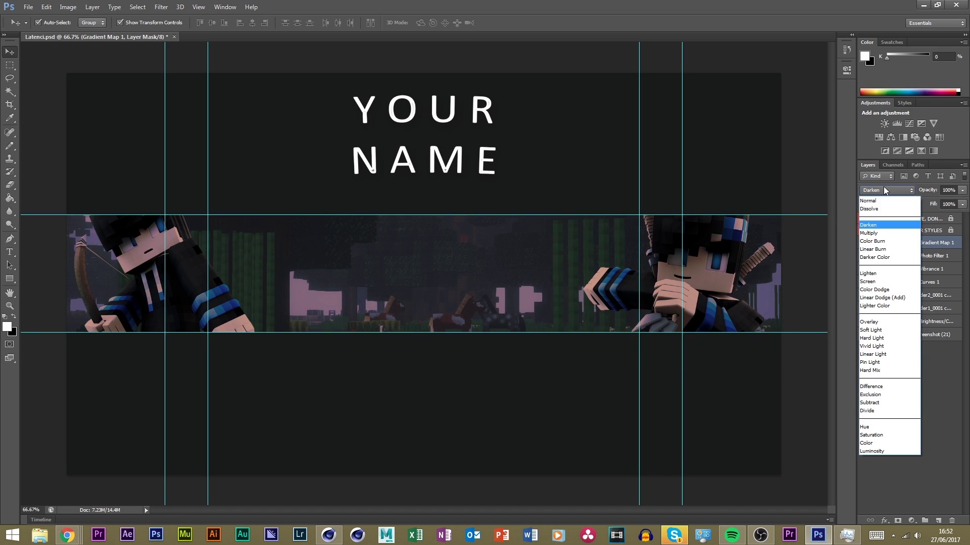
left_click(879, 242)
scroll(881, 190, "down", 2)
scroll(880, 190, "down", 2)
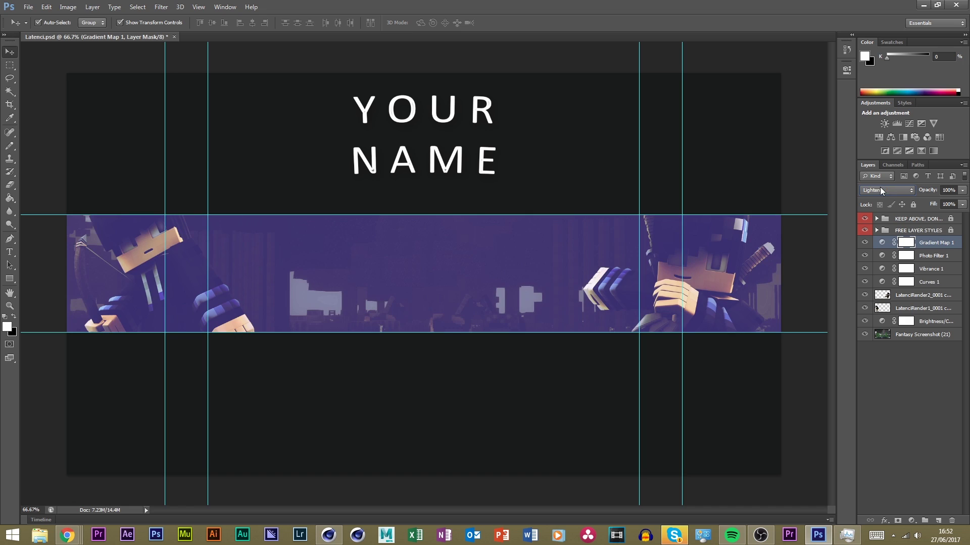
scroll(881, 190, "down", 3)
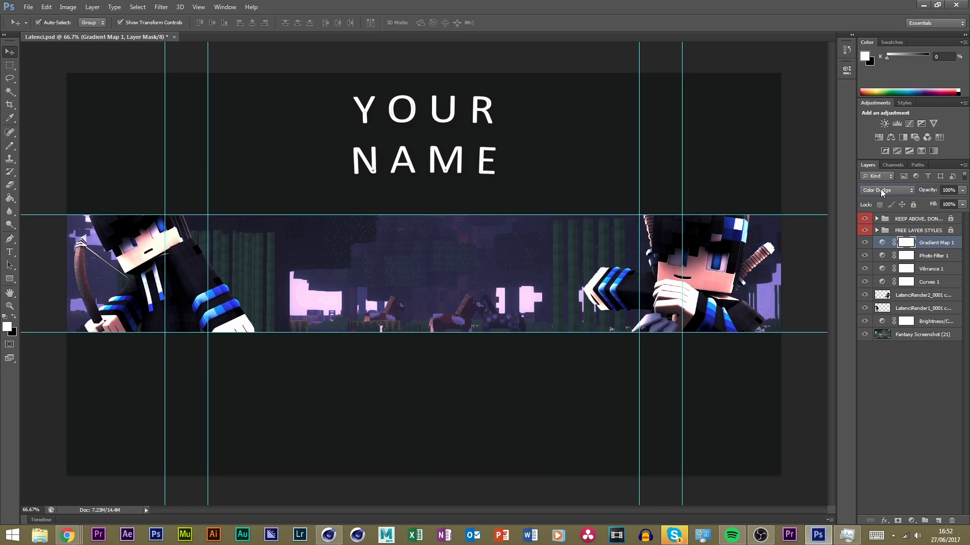
scroll(880, 189, "down", 2)
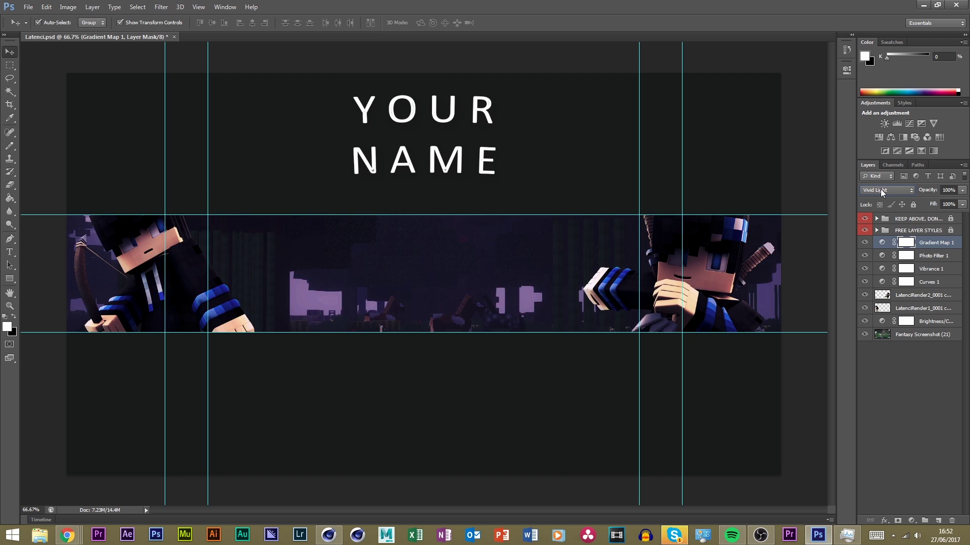
scroll(880, 189, "down", 1)
scroll(880, 189, "up", 2)
Blend the Gradient Map layer with Soft Light at 25% opacity
left_click(881, 189)
left_click(878, 329)
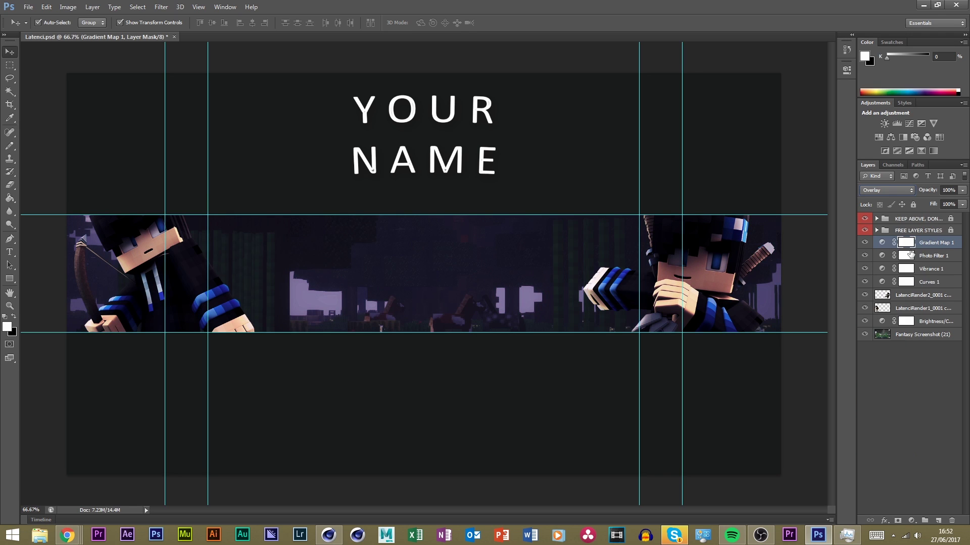
left_click(948, 190)
type("20")
left_click(925, 366)
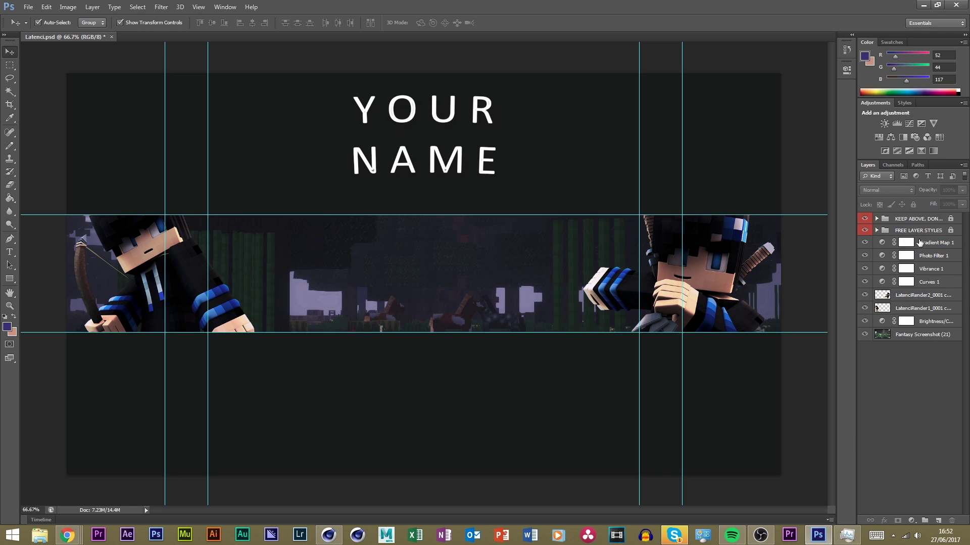
left_click(919, 242)
left_click(897, 190)
left_click(891, 331)
left_click(881, 354)
Put the Curves, Vibrance, Photo Filter and Gradient Map adjustments into a new layer group and collapse it
left_click(931, 269)
left_click(929, 282)
left_click(920, 243, "shift")
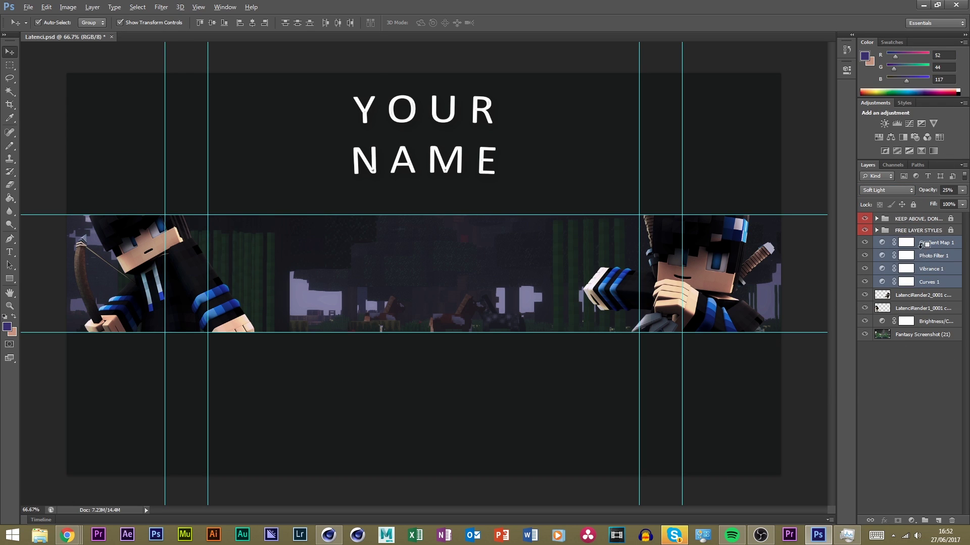
key("alt+h")
key("Escape")
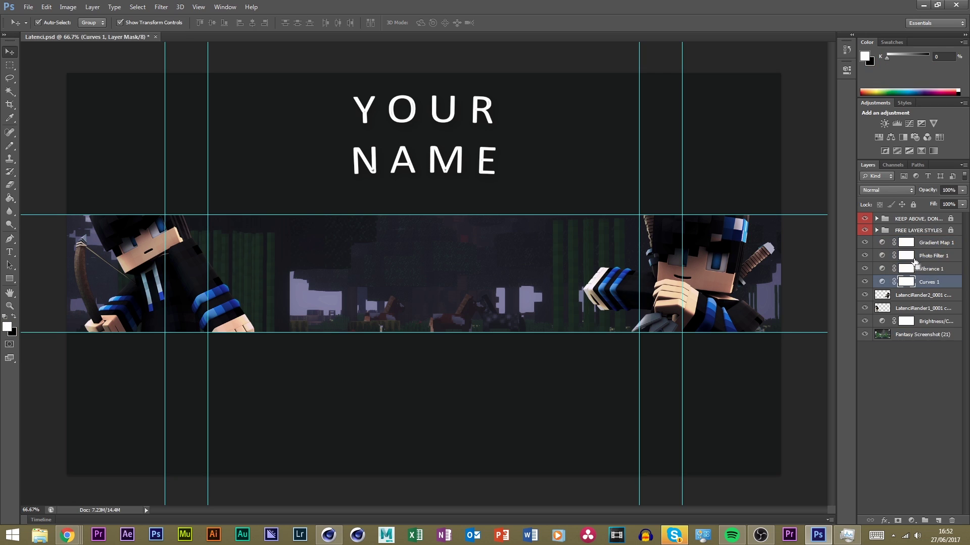
key("ctrl+g")
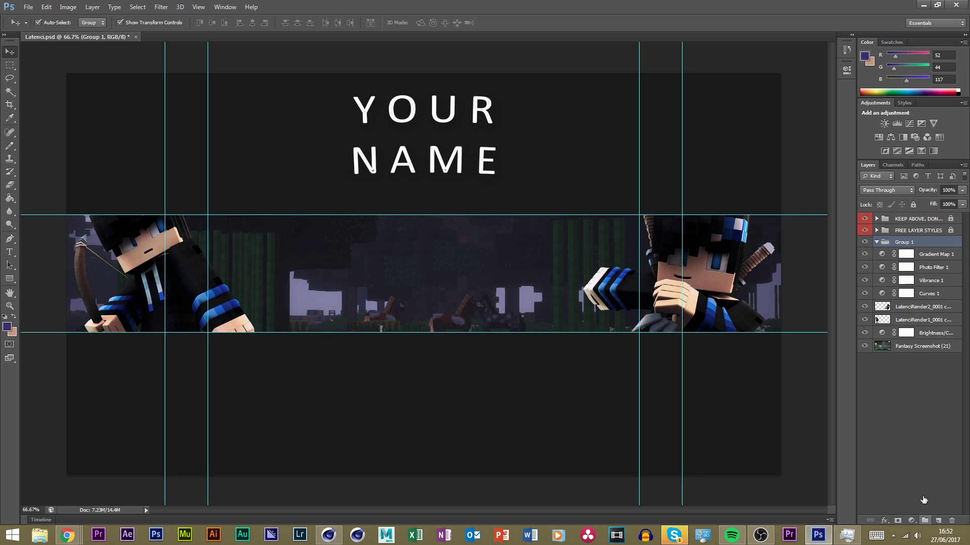
left_click(877, 242)
left_click(925, 293, "shift")
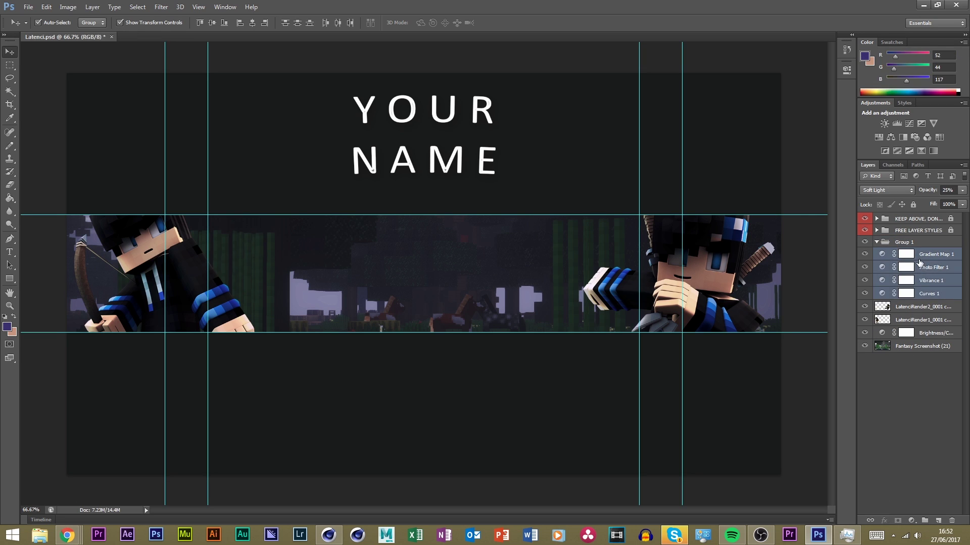
left_click_drag(921, 264, 906, 242)
left_click(876, 242)
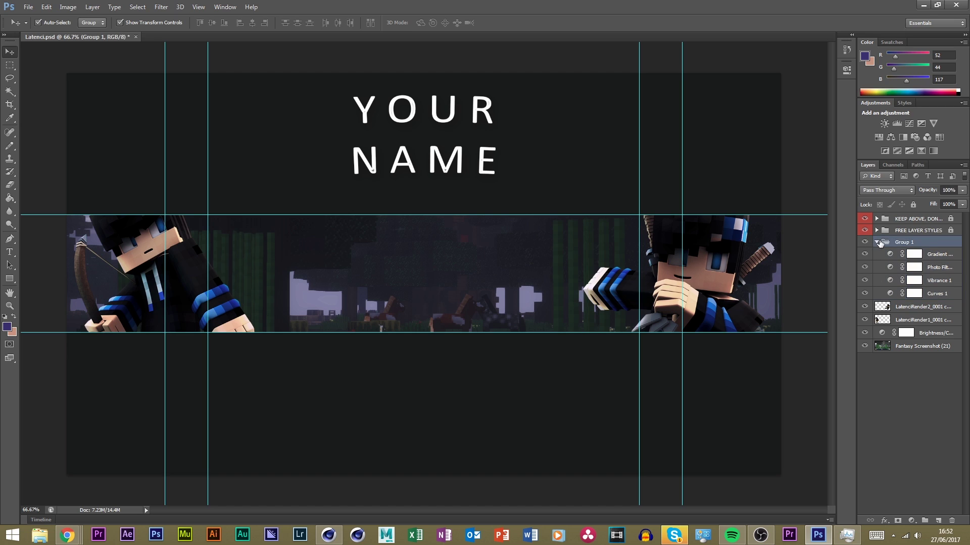
Toggle the adjustment group's visibility to compare the banner with and without grading, and save the document
left_click(865, 242)
left_click(864, 243)
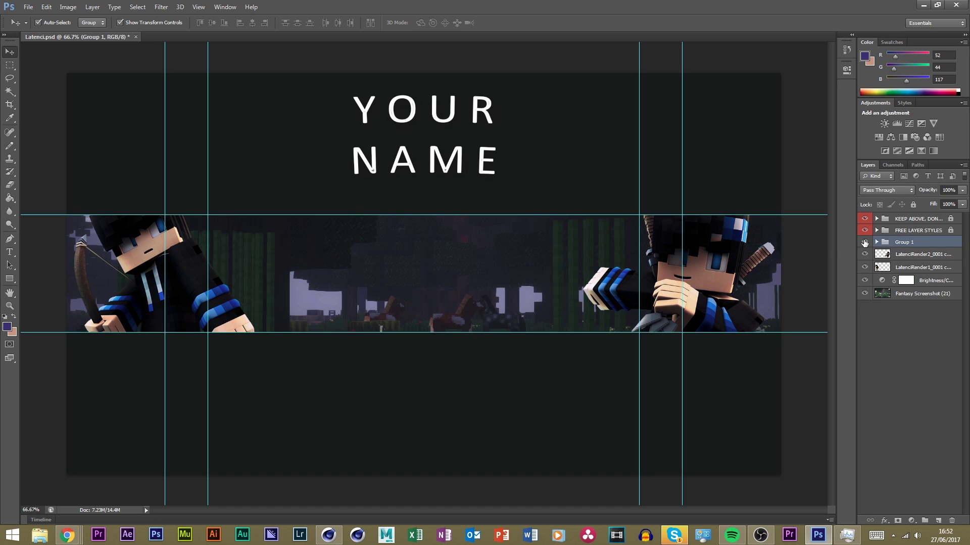
left_click(865, 242)
left_click(902, 349)
key("ctrl+s")
left_click(895, 270)
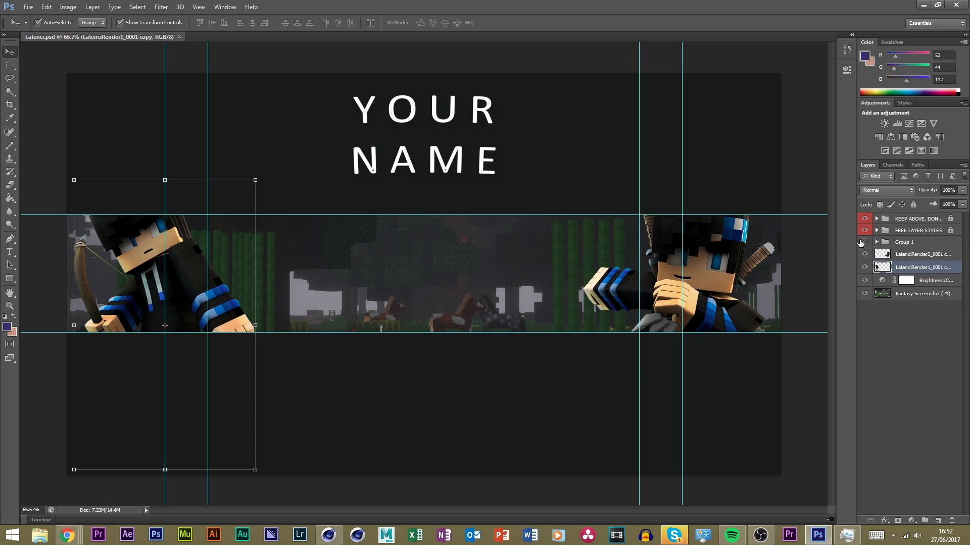
left_click(865, 243)
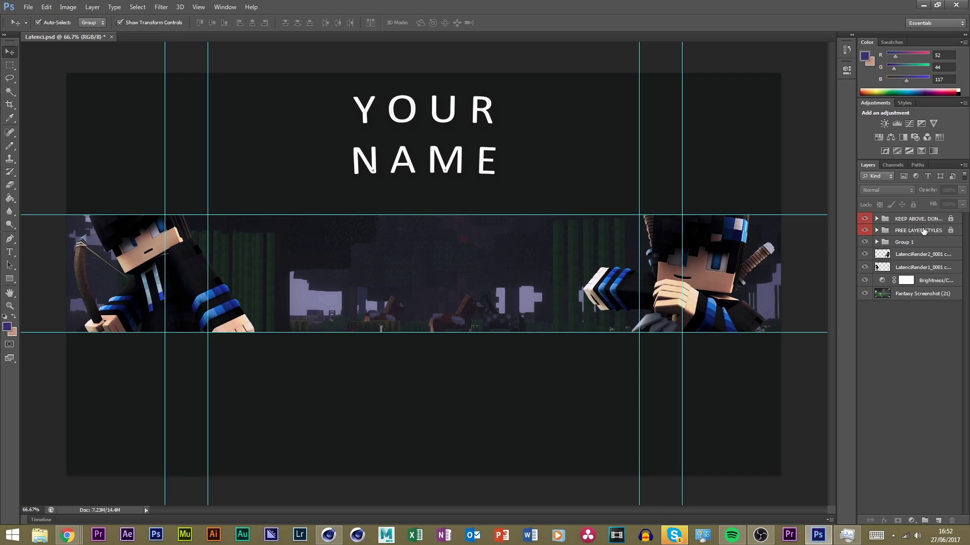
Duplicate the LatenciRender2 character layer, hide the guides, and clip the copy to the original layer
left_click(902, 268)
left_click(909, 254)
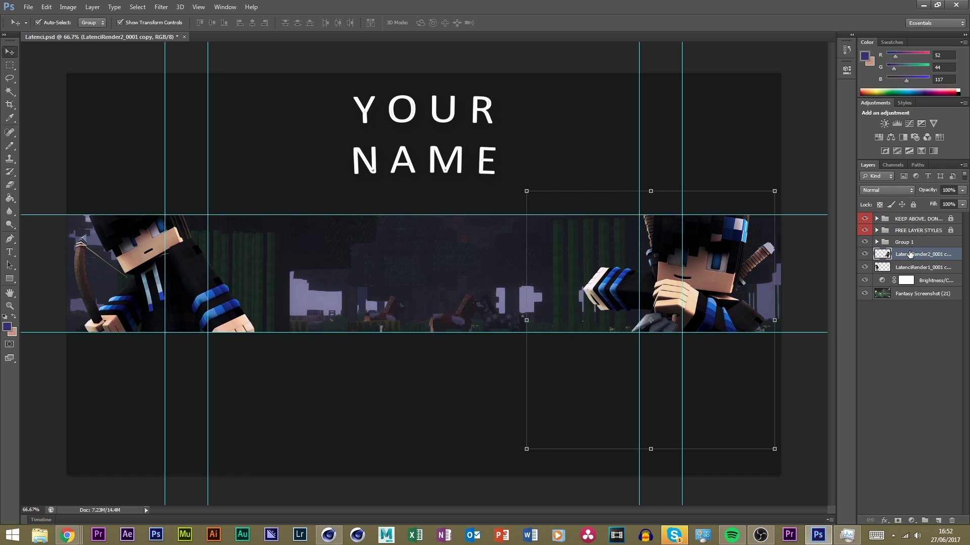
key("ctrl+j")
key("ctrl+h")
right_click(909, 254)
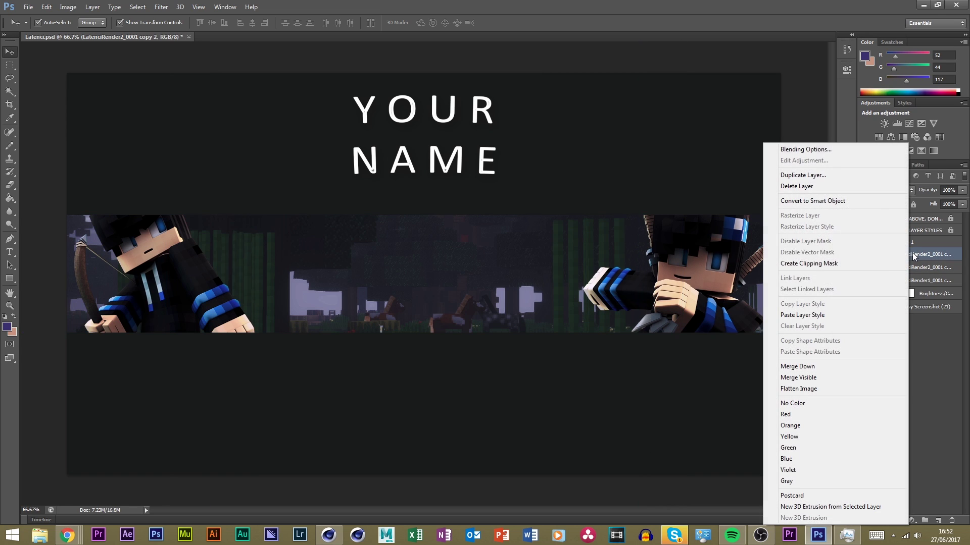
left_click(884, 264)
Apply the Glowing Edges filter to the clipped copy with edge width 2, edge brightness 15 and smoothness 7
left_click(181, 8)
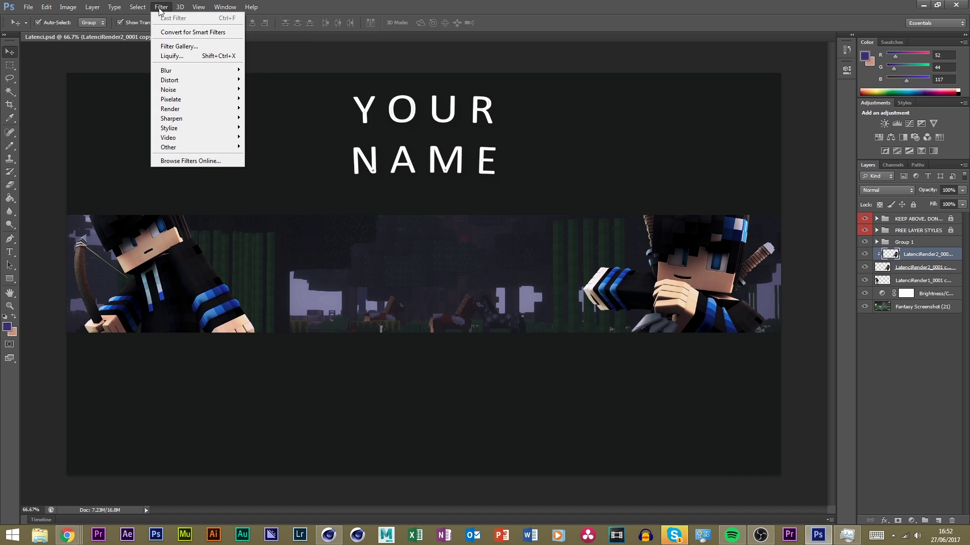
left_click(191, 49)
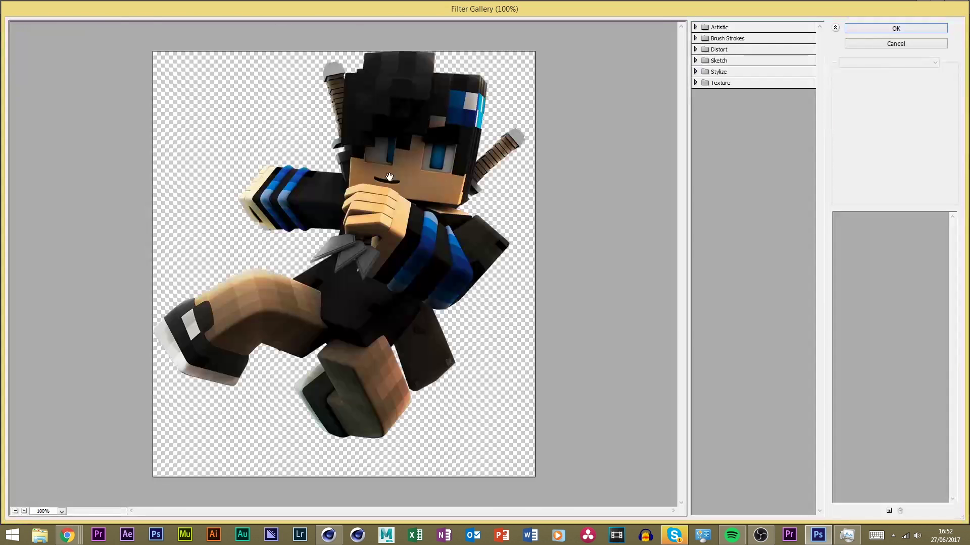
left_click(711, 72)
left_click(712, 90)
left_click(940, 79)
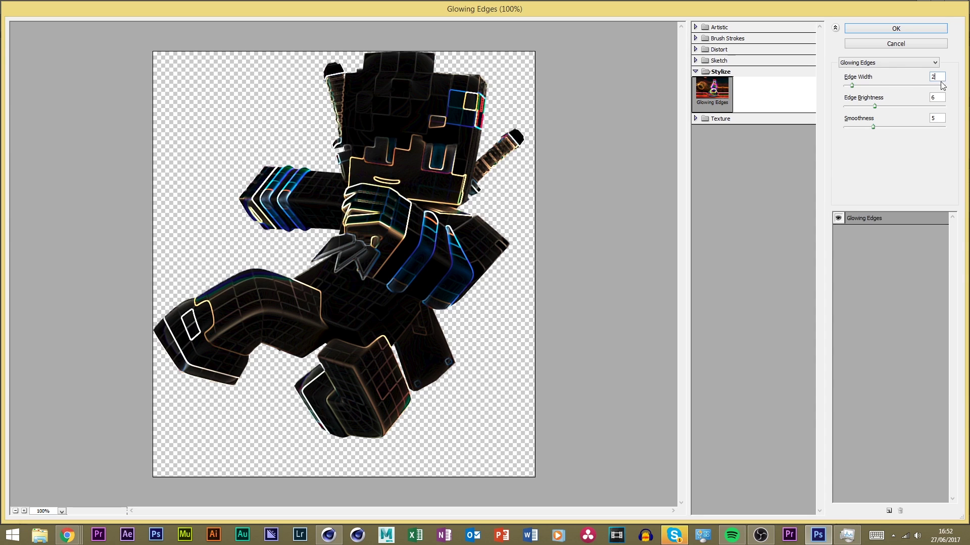
type("7")
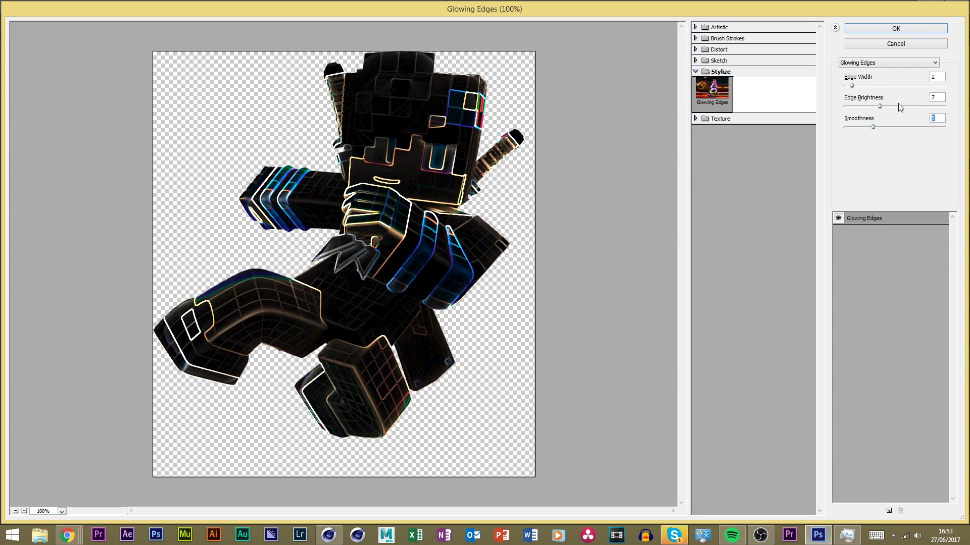
type("15")
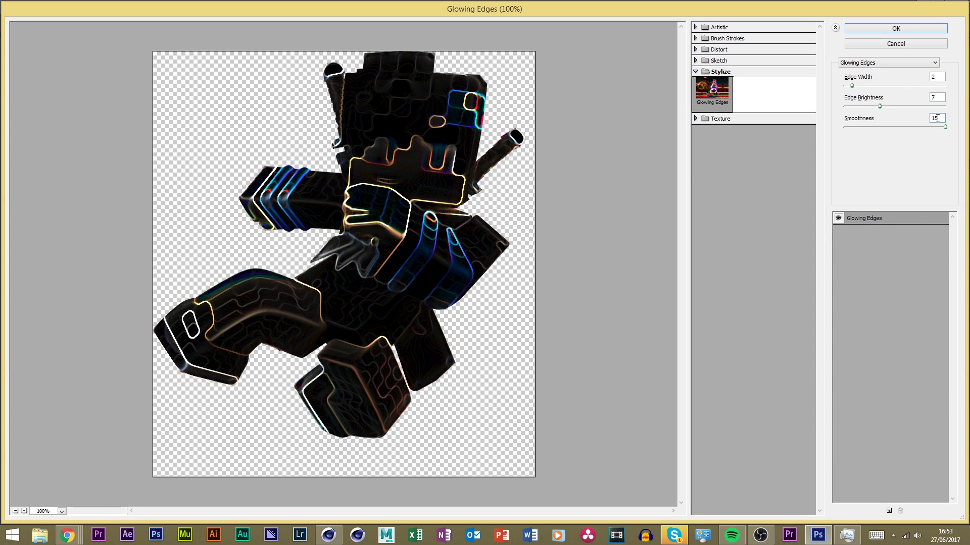
key("BackSpace")
type("15")
key("Tab")
type("7")
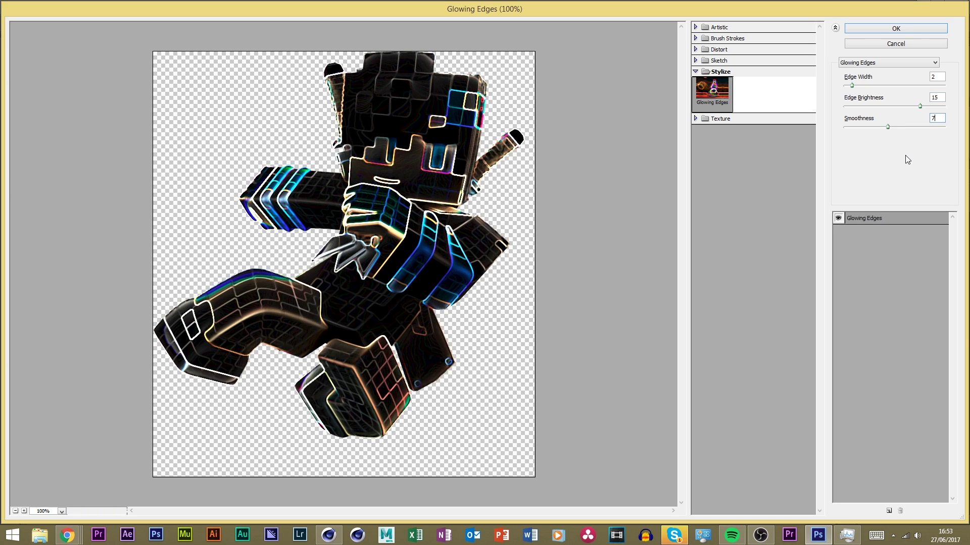
left_click(903, 26)
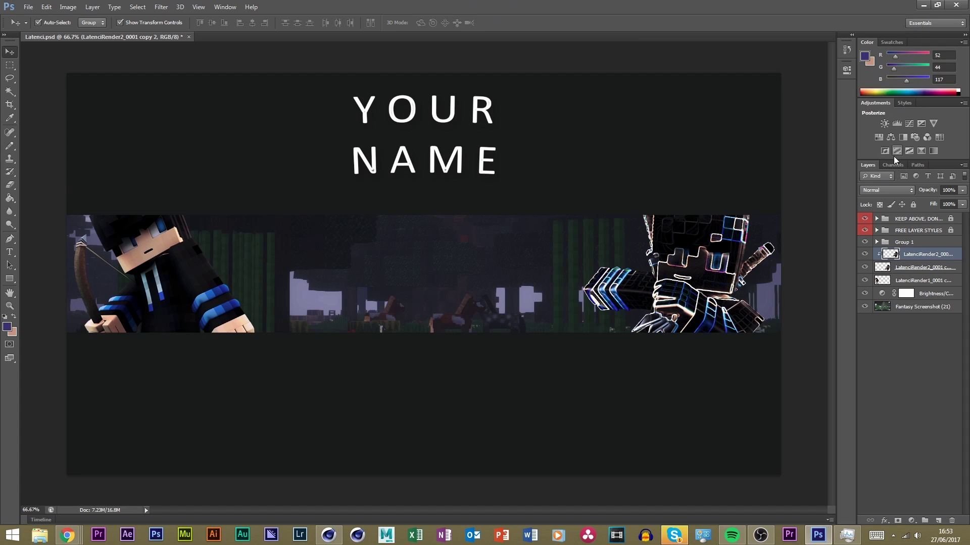
Blend the glowing-edges copy with Color Dodge at 25% opacity
left_click(897, 194)
left_click(896, 282)
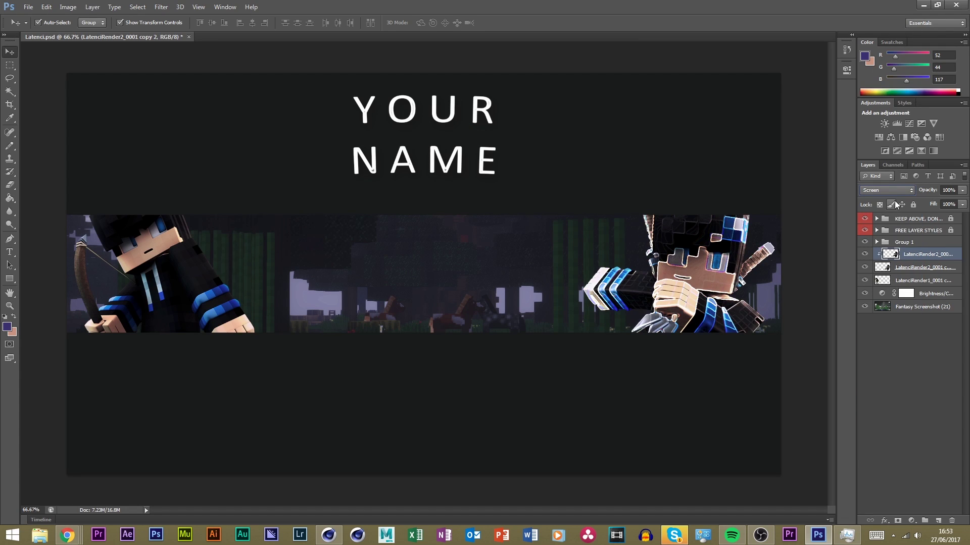
left_click(894, 191)
left_click(895, 289)
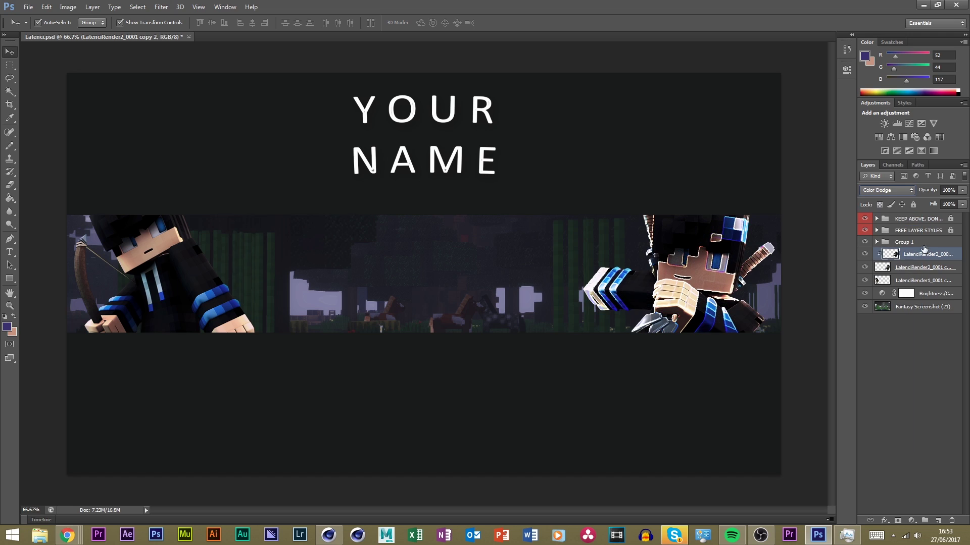
left_click(962, 190)
left_click_drag(962, 201, 921, 202)
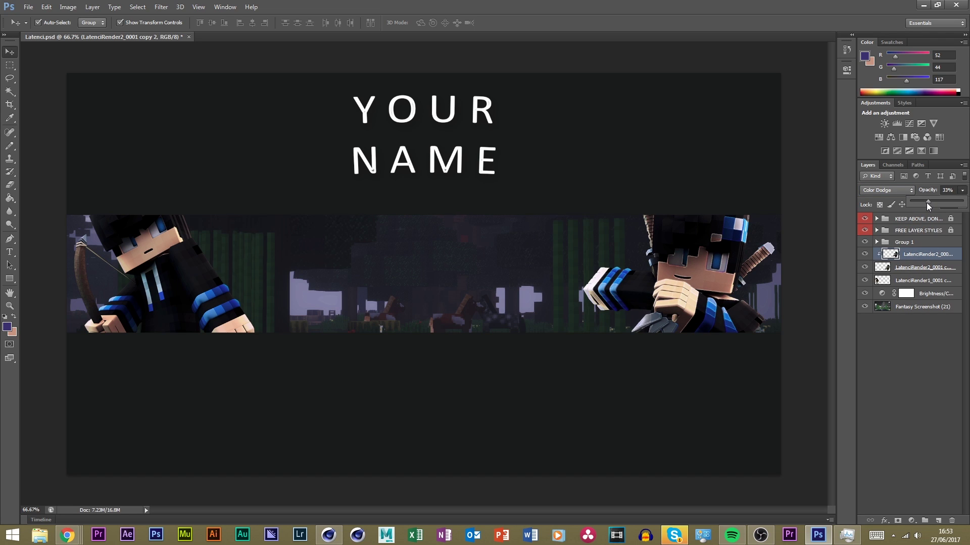
left_click_drag(932, 202, 925, 200)
left_click(934, 341)
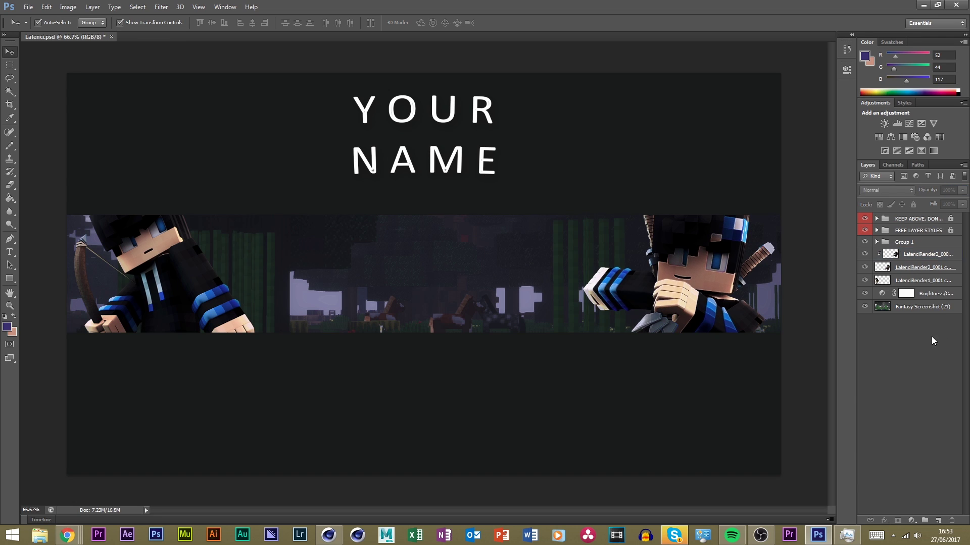
Select the clipped glowing-edges copy of LatenciRender2 and set the Eraser to 46 px, trying it beside the character's hand
left_click(915, 256)
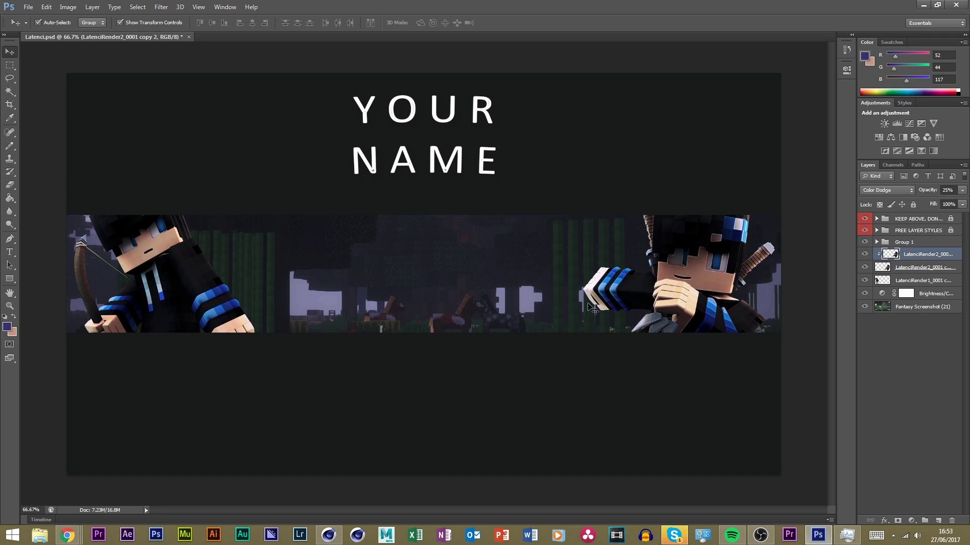
left_click(10, 184)
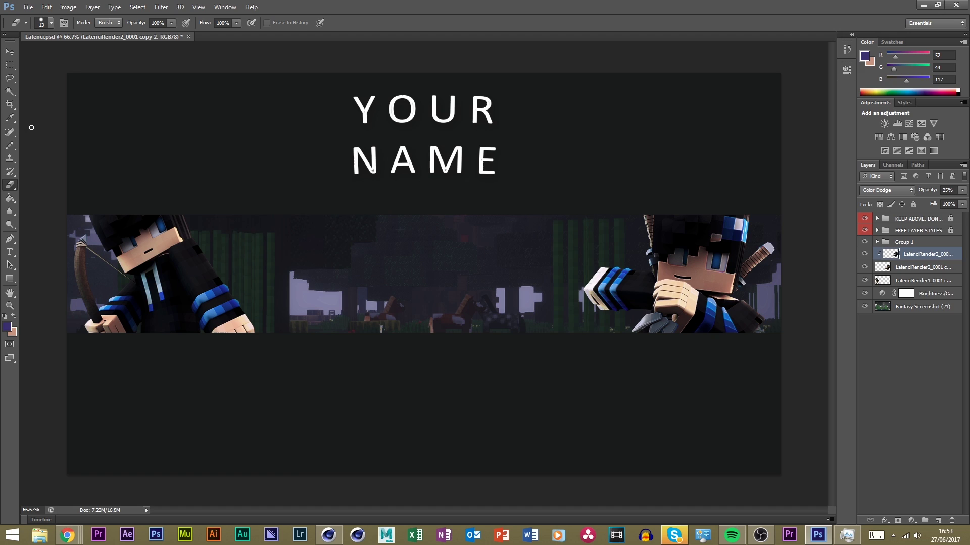
left_click(51, 28)
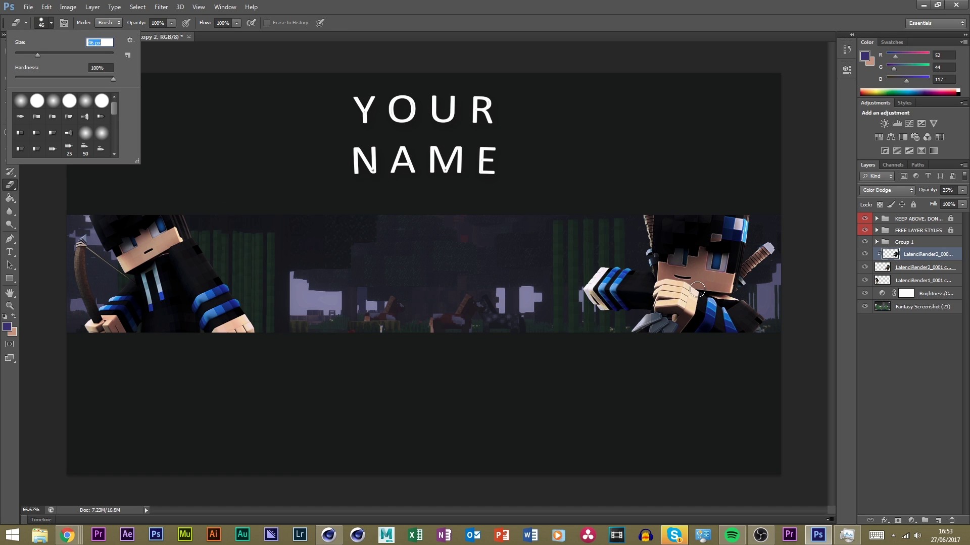
left_click(679, 328)
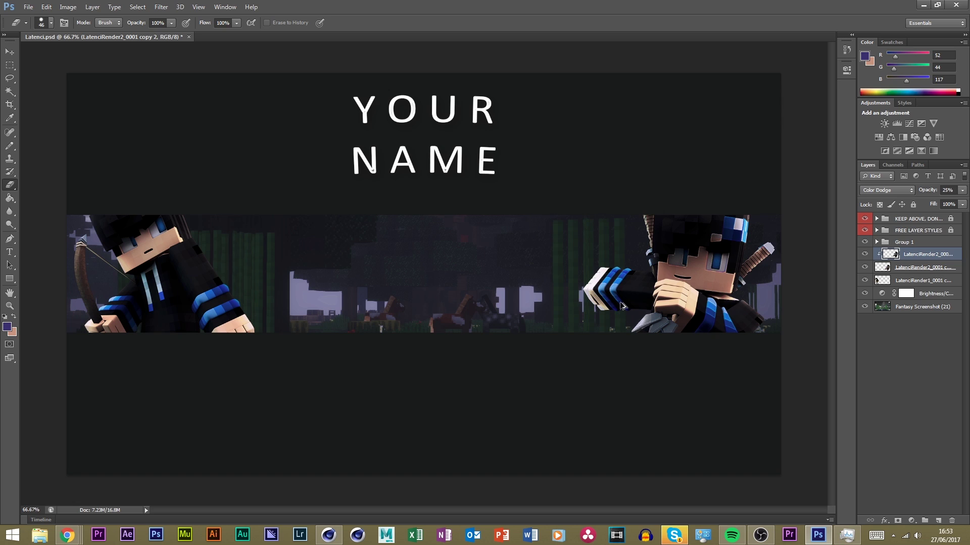
Undo the trial erase and step through the edit history back to the Color Dodge blend at 25% opacity
key("ctrl+z")
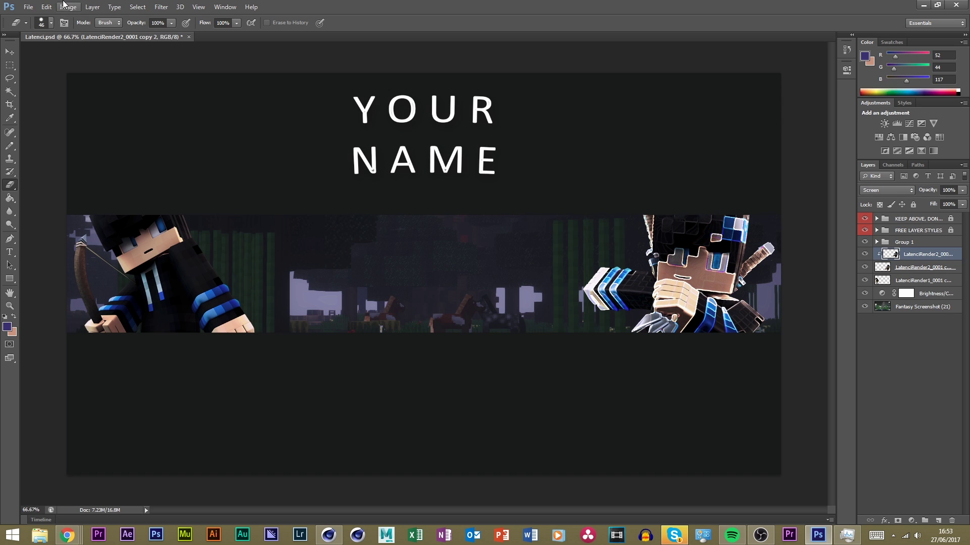
left_click(46, 7)
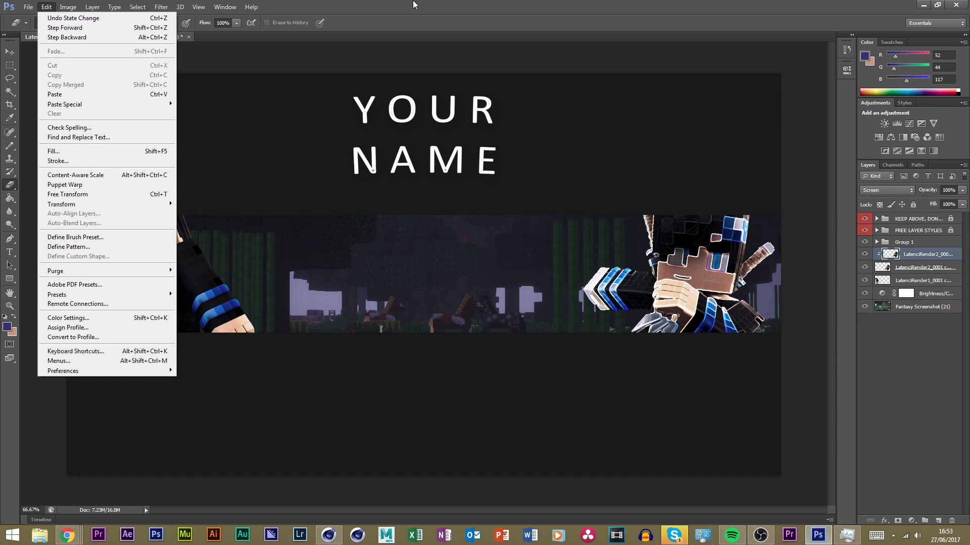
left_click(64, 28)
left_click(48, 7)
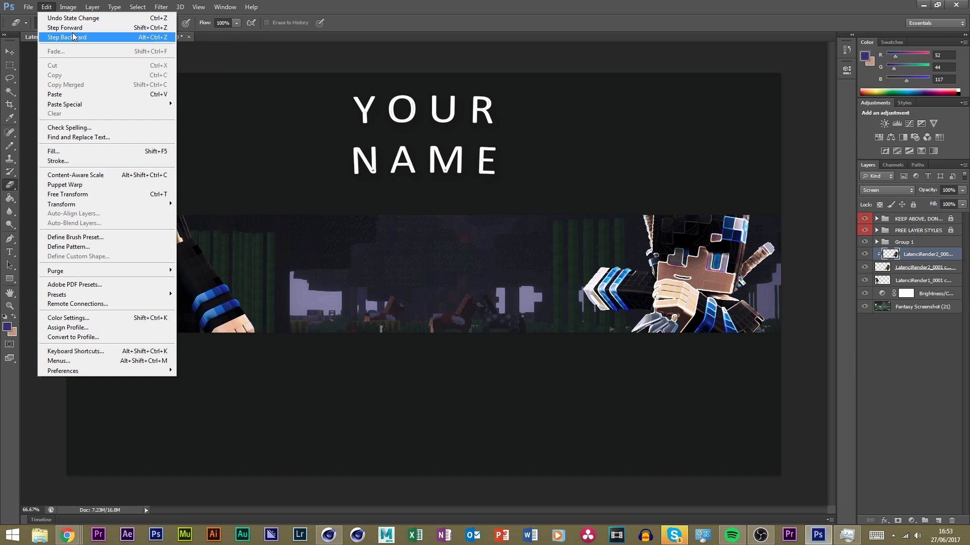
left_click(93, 32)
left_click(46, 7)
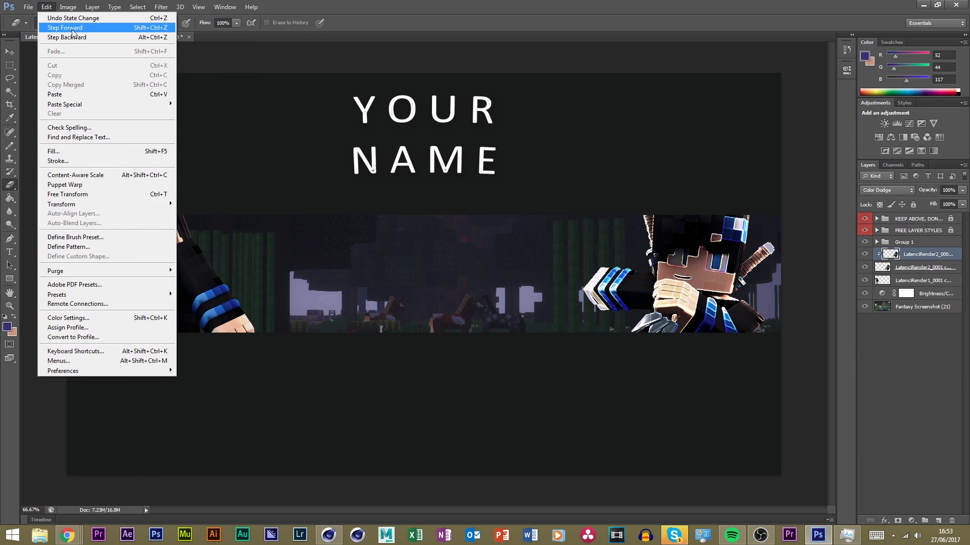
left_click(72, 28)
Soften the 46 px Eraser's edge and erase the glowing edges over the LatenciRender2 character's outstretched hand
key("ctrl+plus")
key("ctrl+plus")
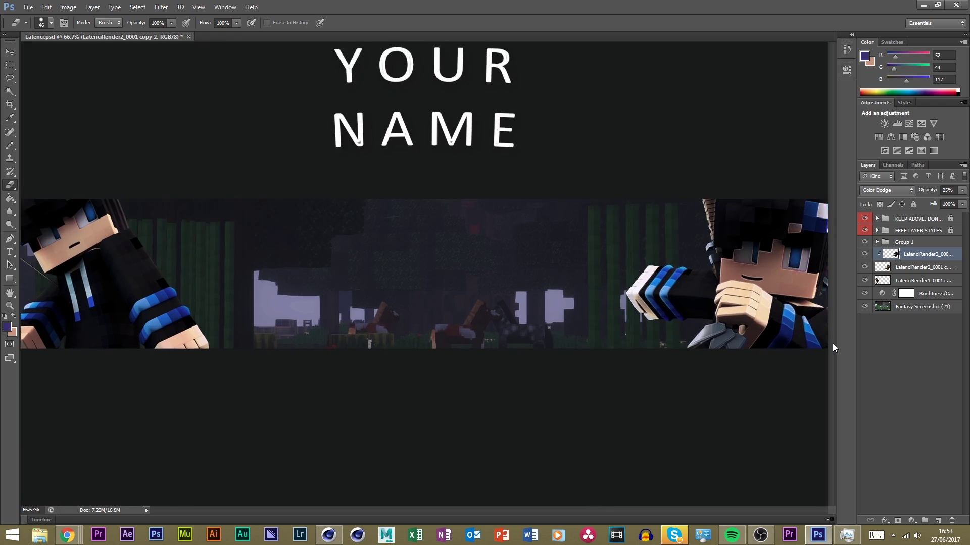
left_click_drag(484, 512, 615, 517)
left_click(51, 25)
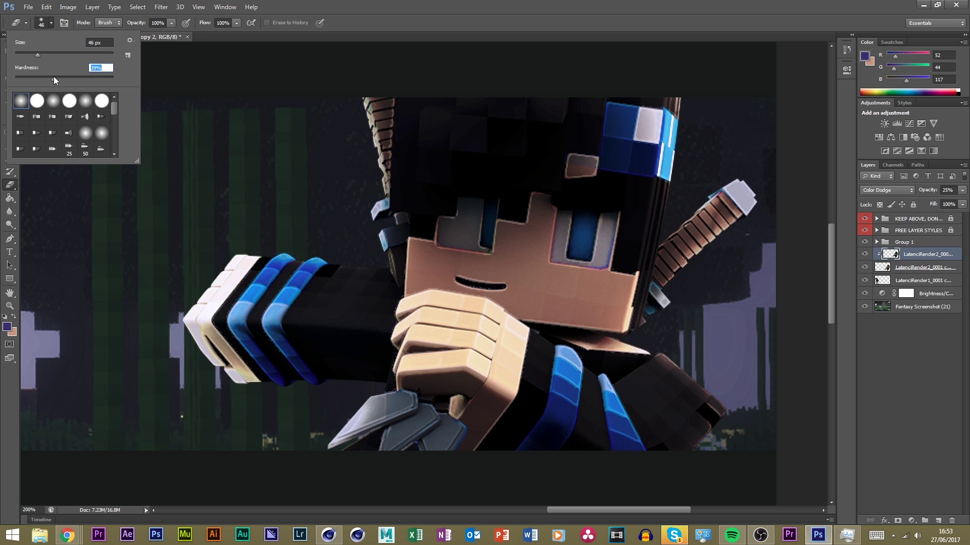
left_click(234, 259)
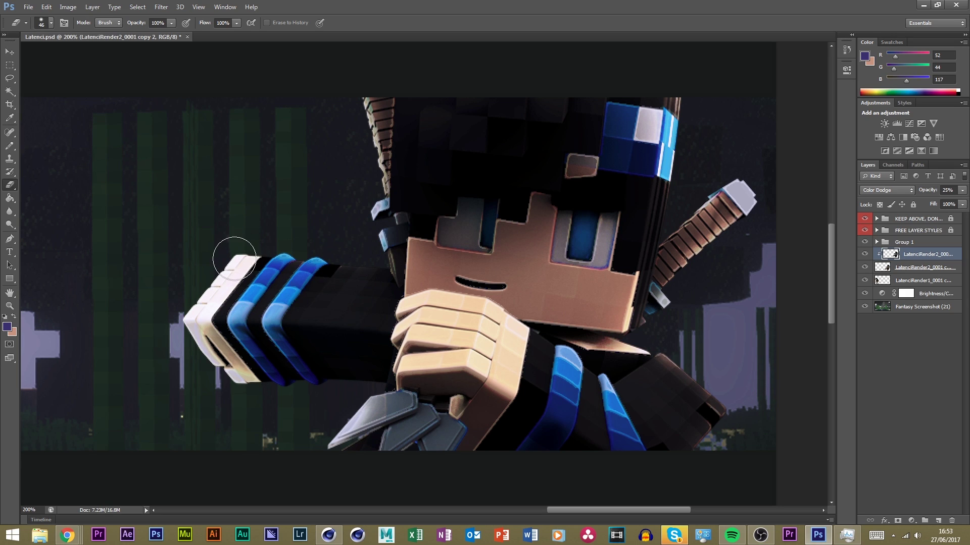
mouse_move(234, 259)
left_mouse_down()
mouse_move(206, 270)
mouse_move(191, 303)
mouse_move(206, 346)
mouse_move(232, 382)
mouse_move(238, 371)
mouse_move(212, 349)
mouse_move(226, 404)
left_mouse_up()
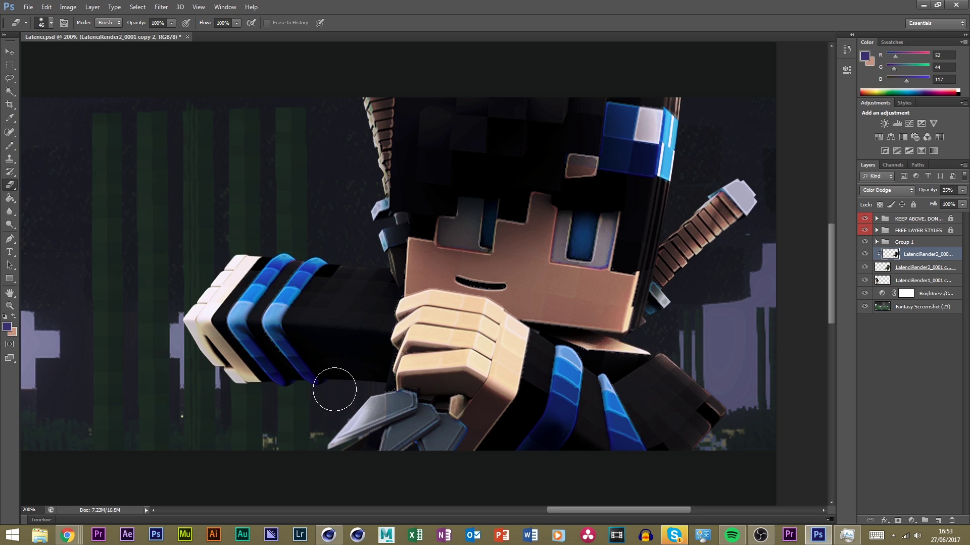
Erase the unwanted glow from the LatenciRender2 character's face, clenched hand, dark clothing and the skin patch in the hair
mouse_move(334, 389)
left_mouse_down()
mouse_move(331, 320)
mouse_move(359, 296)
mouse_move(361, 340)
mouse_move(371, 341)
mouse_move(394, 399)
mouse_move(384, 303)
mouse_move(357, 271)
mouse_move(323, 321)
mouse_move(446, 323)
mouse_move(480, 348)
mouse_move(486, 389)
mouse_move(515, 310)
mouse_move(392, 335)
mouse_move(419, 301)
mouse_move(440, 230)
mouse_move(532, 208)
mouse_move(461, 253)
mouse_move(570, 249)
mouse_move(604, 270)
mouse_move(619, 303)
mouse_move(603, 328)
mouse_move(610, 336)
mouse_move(528, 323)
mouse_move(480, 387)
mouse_move(486, 433)
mouse_move(419, 313)
mouse_move(643, 372)
mouse_move(683, 411)
left_mouse_up()
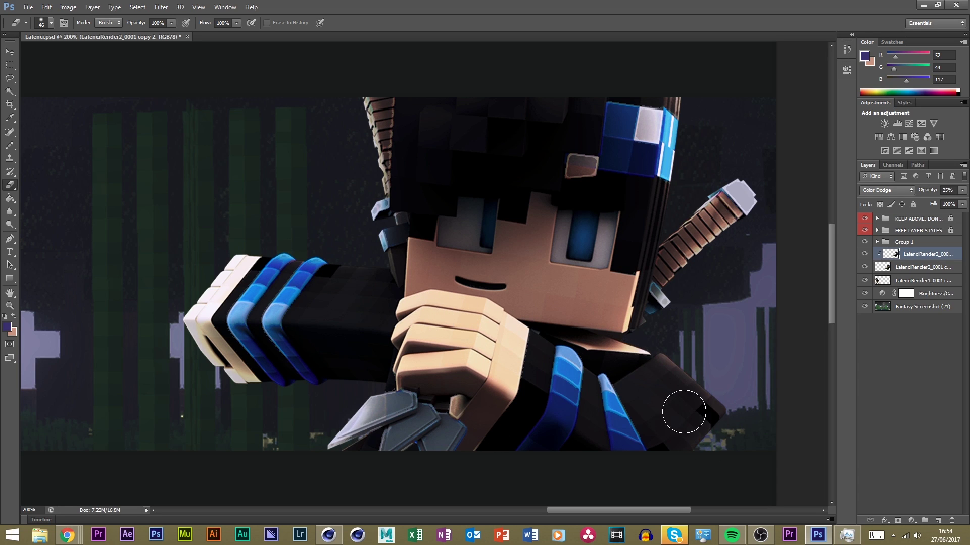
scroll(429, 225, "down", 1)
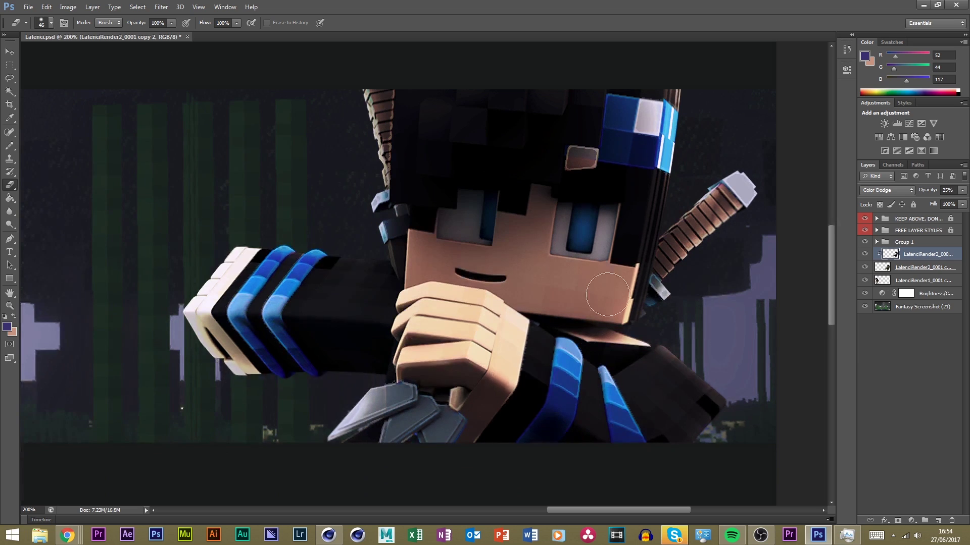
left_click_drag(569, 147, 578, 155)
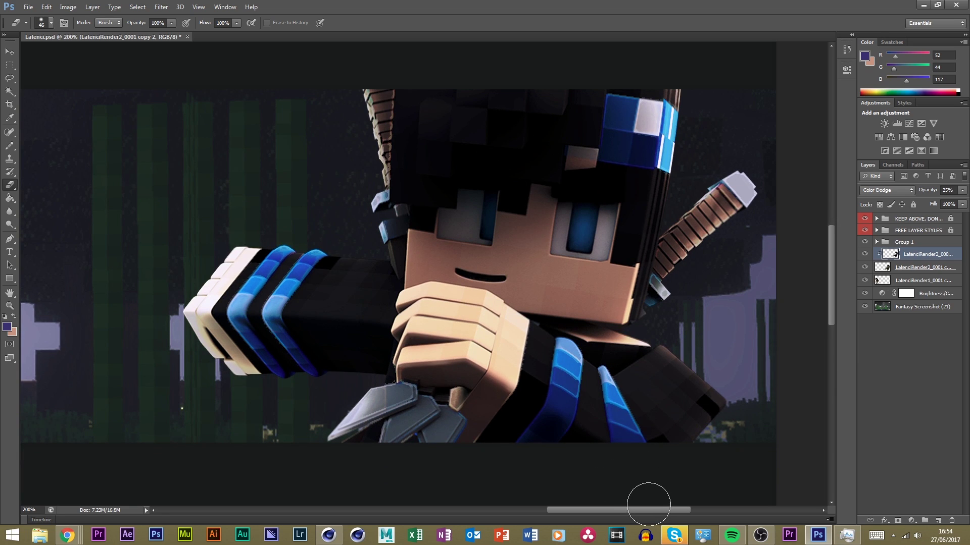
Duplicate the LatenciRender1 character layer and clip the copy to the original layer
scroll(636, 505, "down", 3)
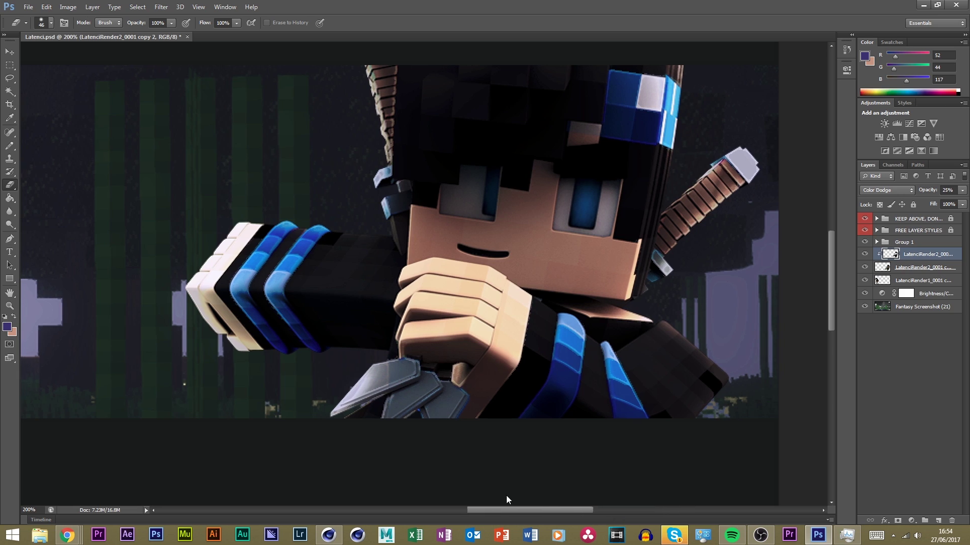
scroll(506, 495, "left", 10)
scroll(349, 483, "up", 2)
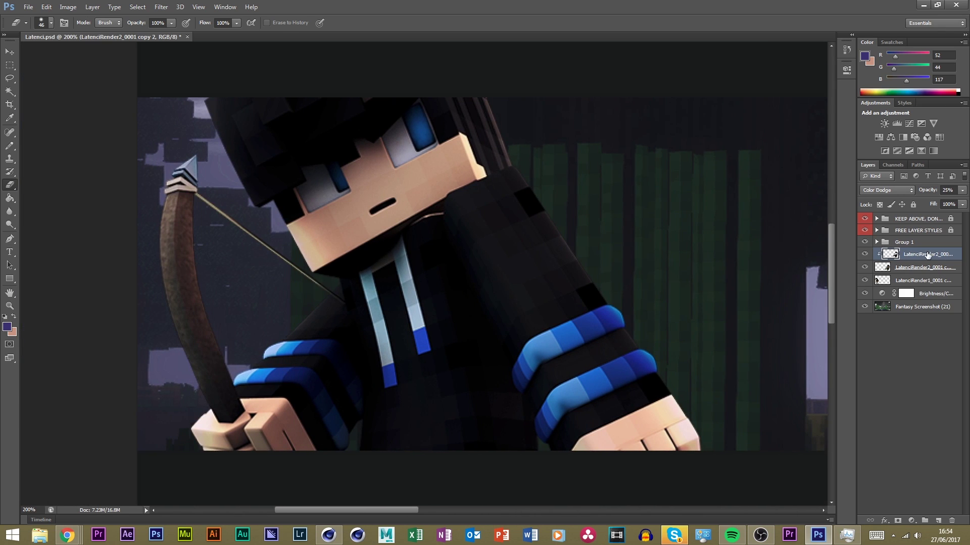
left_click(924, 280)
key("ctrl+j")
right_click(925, 280)
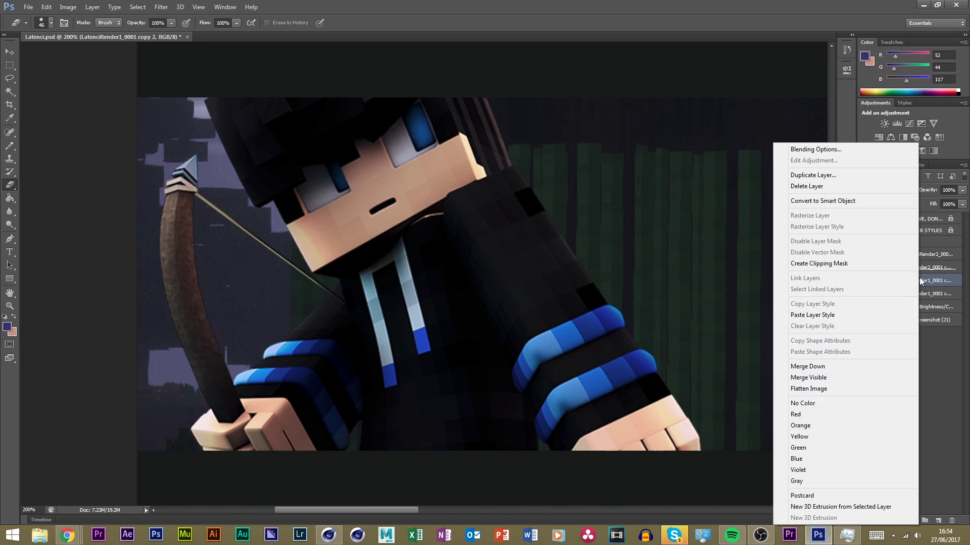
left_click(845, 262)
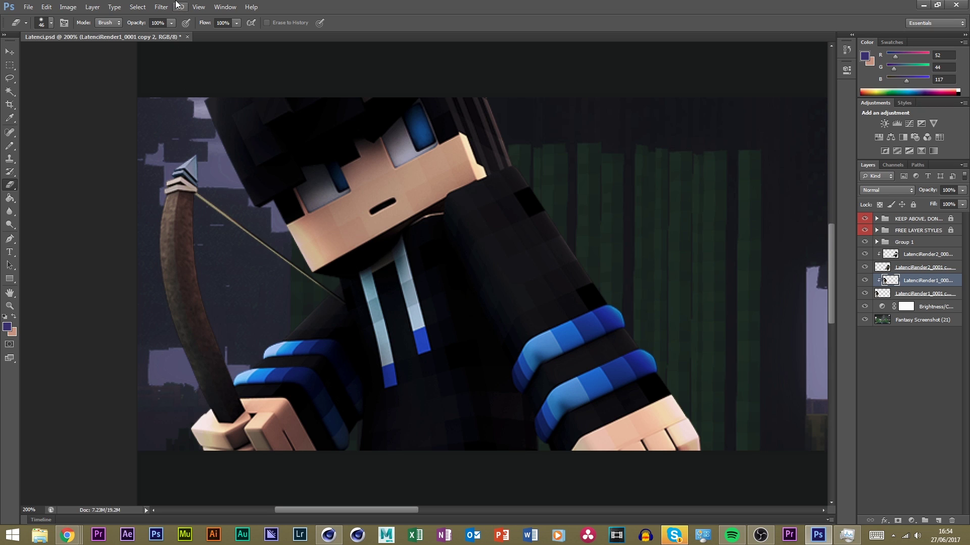
Reapply the Glowing Edges filter to the LatenciRender1 copy and blend it with Color Dodge at 25% opacity
left_click(161, 7)
left_click(177, 16)
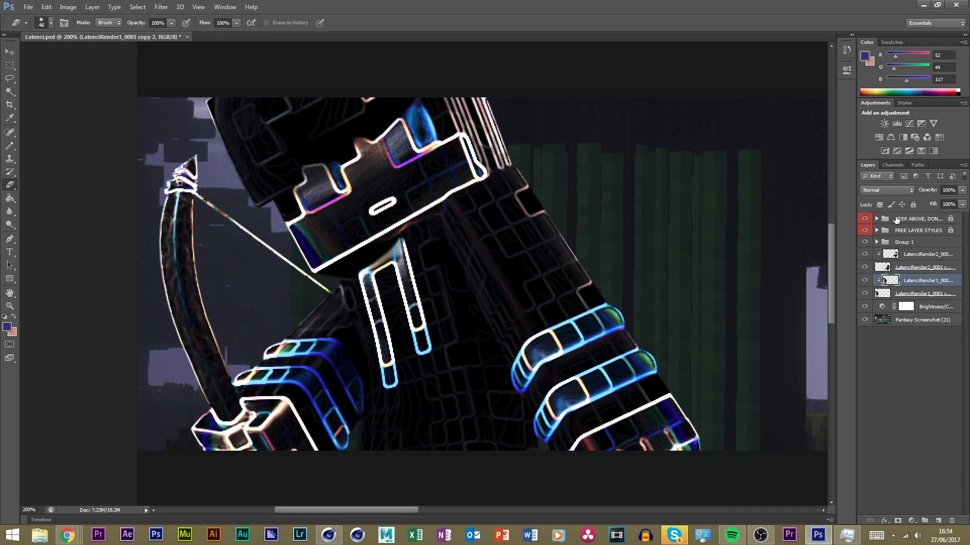
left_click(887, 190)
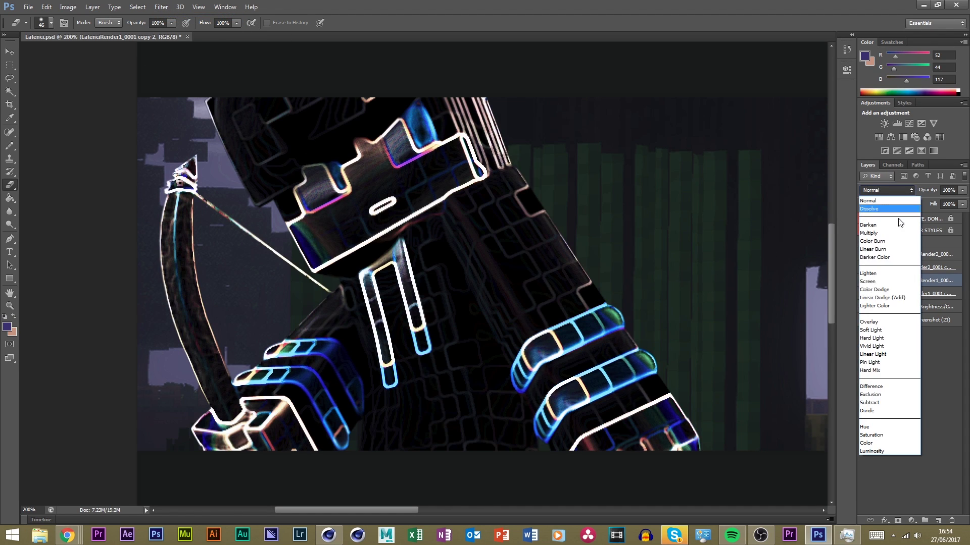
left_click(894, 290)
type("25")
left_click(915, 336)
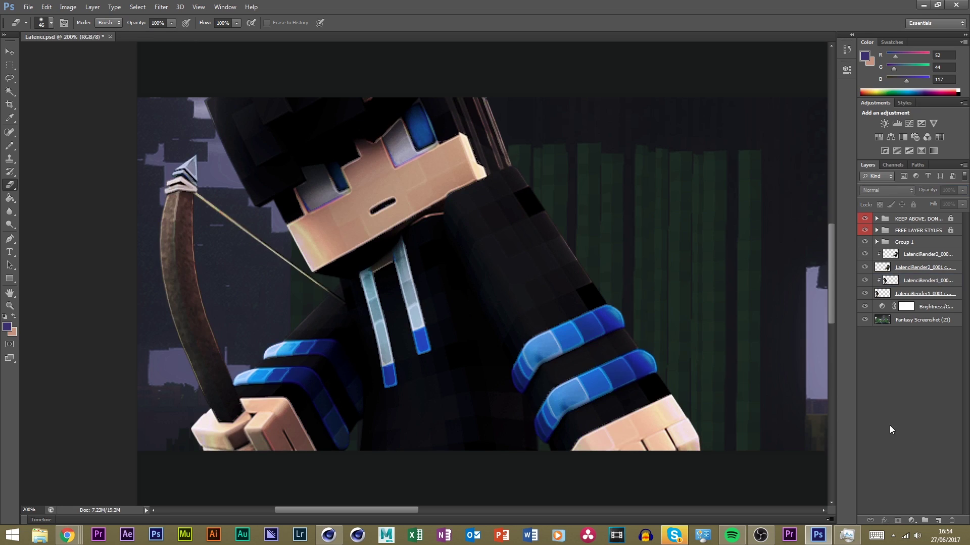
Erase the glow from the face and hands on the clipped LatenciRender1 copy, keeping it on the blue stripes
left_click(914, 282)
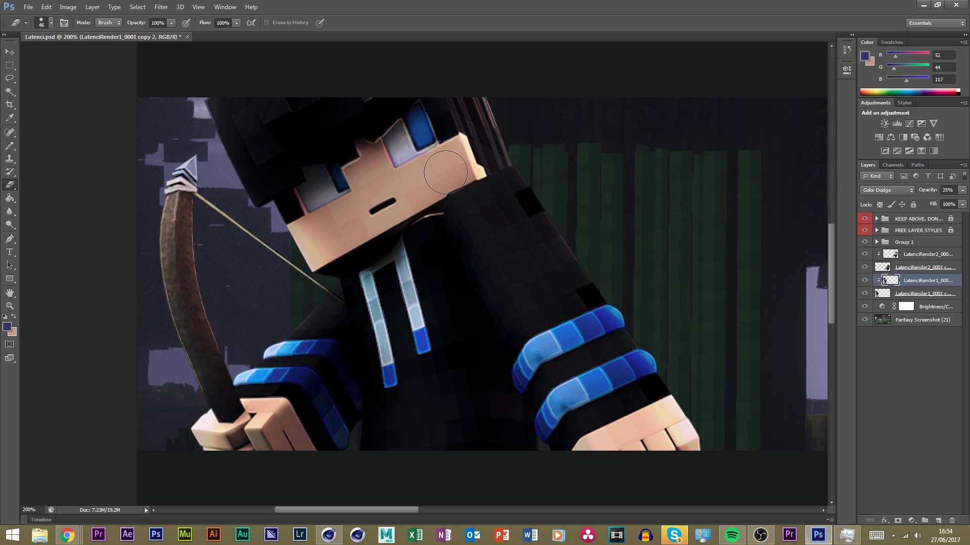
scroll(434, 212, "up", 3)
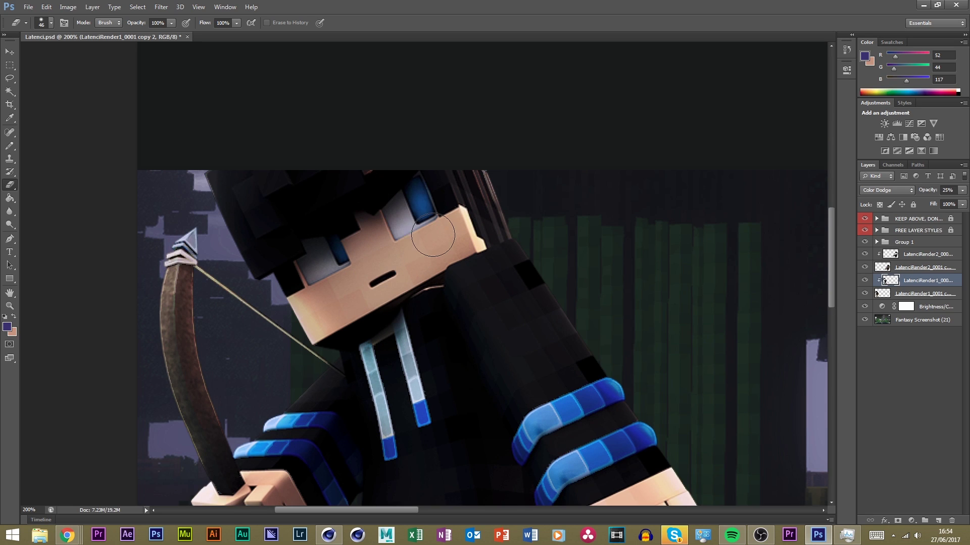
scroll(448, 249, "down", 3)
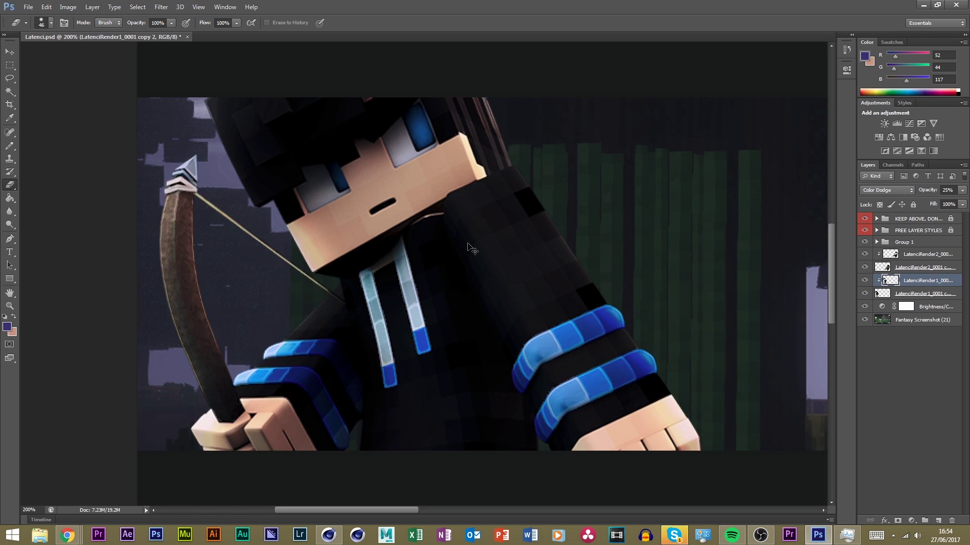
scroll(471, 248, "down", 2, "alt")
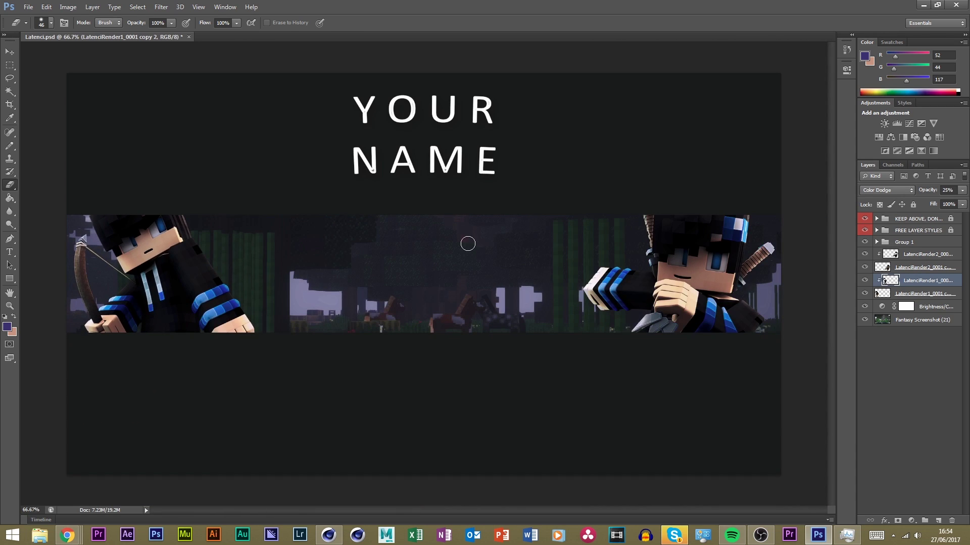
Merge the clipped glowing-edges copy of LatenciRender2 with its character layer
key("v")
left_click(62, 74)
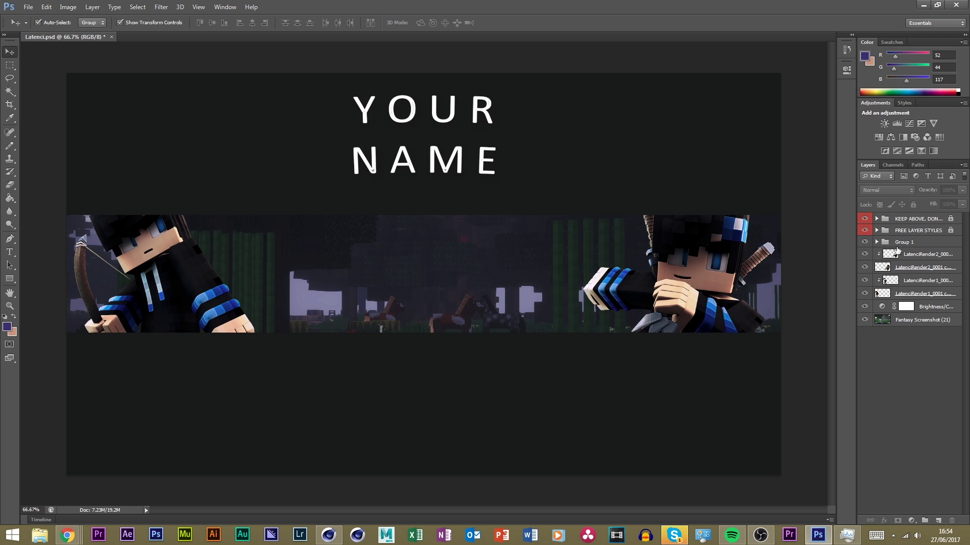
left_click(904, 255)
left_click(911, 270, "shift")
right_click(913, 272)
left_click(839, 368)
Merge the clipped glowing-edges copy of LatenciRender1 with its character layer
left_click(928, 271)
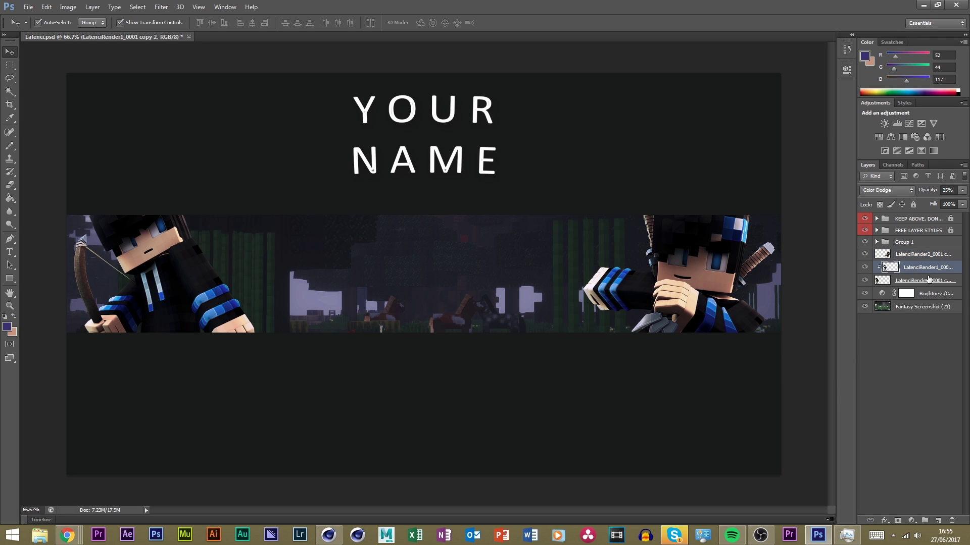
left_click(928, 280, "shift")
right_click(928, 280)
left_click(839, 369)
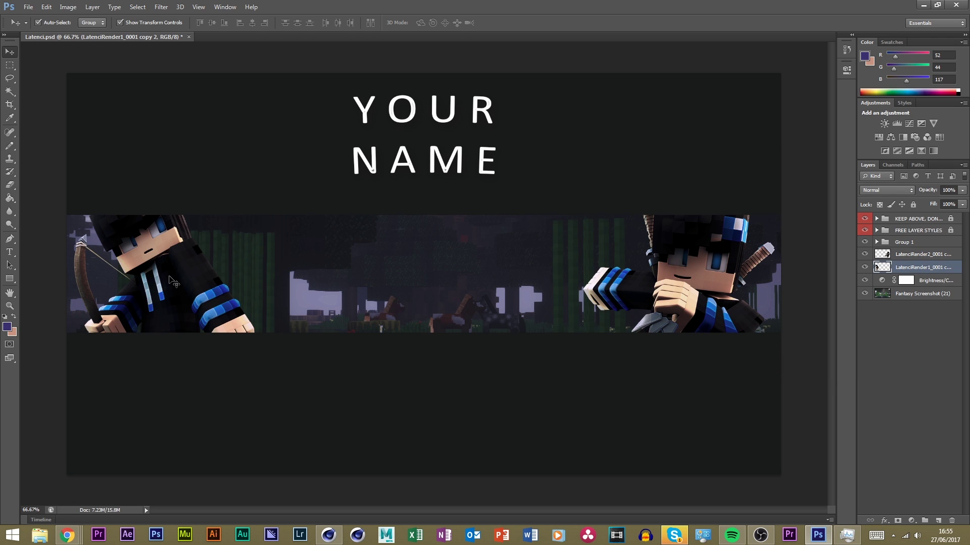
Try moving each merged character on the canvas, undoing each move
left_click_drag(135, 265, 195, 146)
key("ctrl+z")
left_click_drag(694, 267, 723, 271)
key("ctrl+z")
Show the guides, scale the LatenciRender2 character to 90.68%, tilt it clockwise and reposition it so its leg shows in the banner strip
key("ctrl+h")
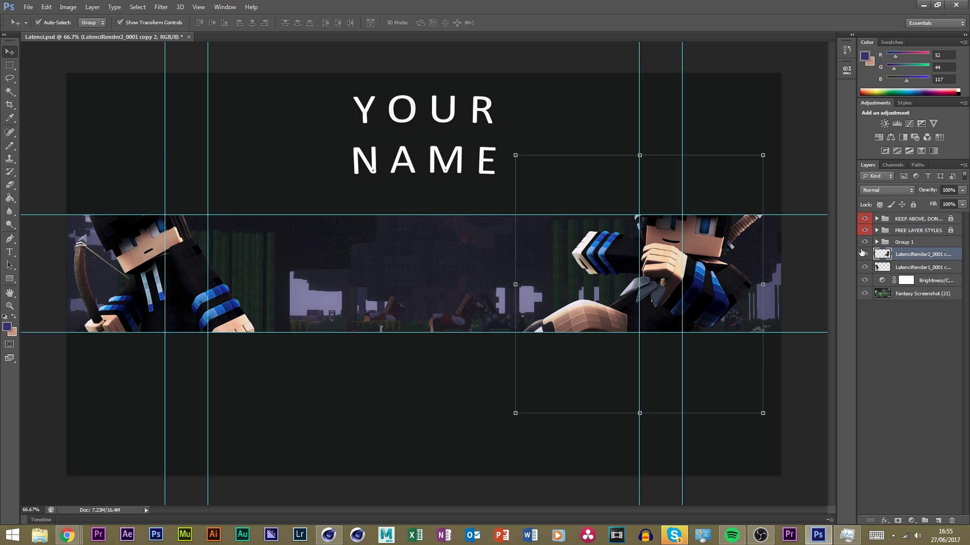
left_click_drag(537, 146, 571, 157)
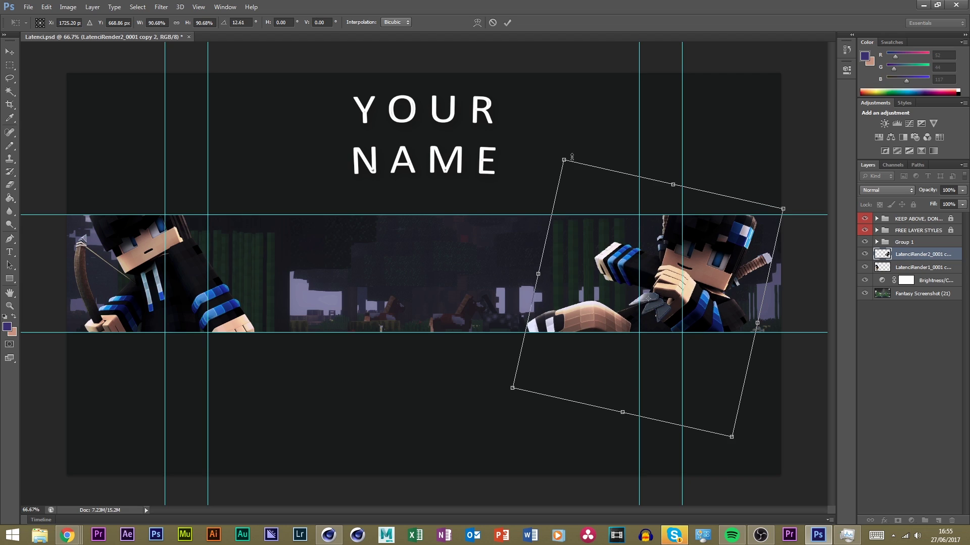
left_click_drag(706, 310, 714, 294)
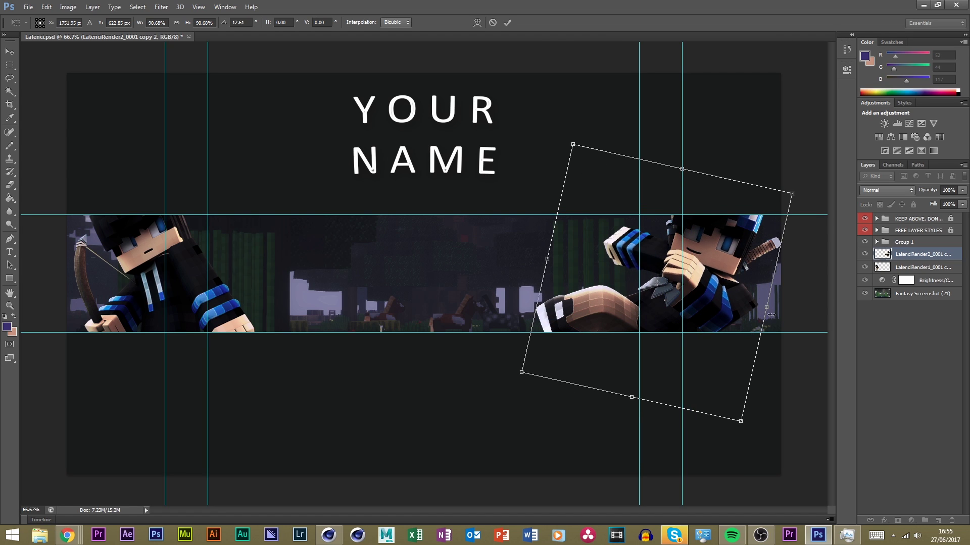
left_click_drag(778, 317, 797, 293)
key("Return")
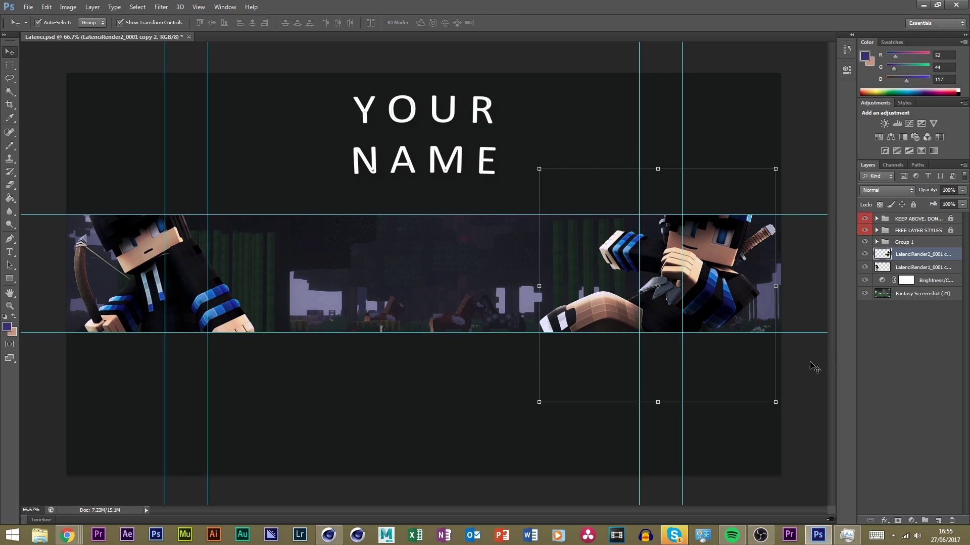
Rotate the LatenciRender2 character slightly further clockwise, deselect it and save the document
left_click_drag(786, 341, 828, 395)
key("Escape")
left_click(579, 310)
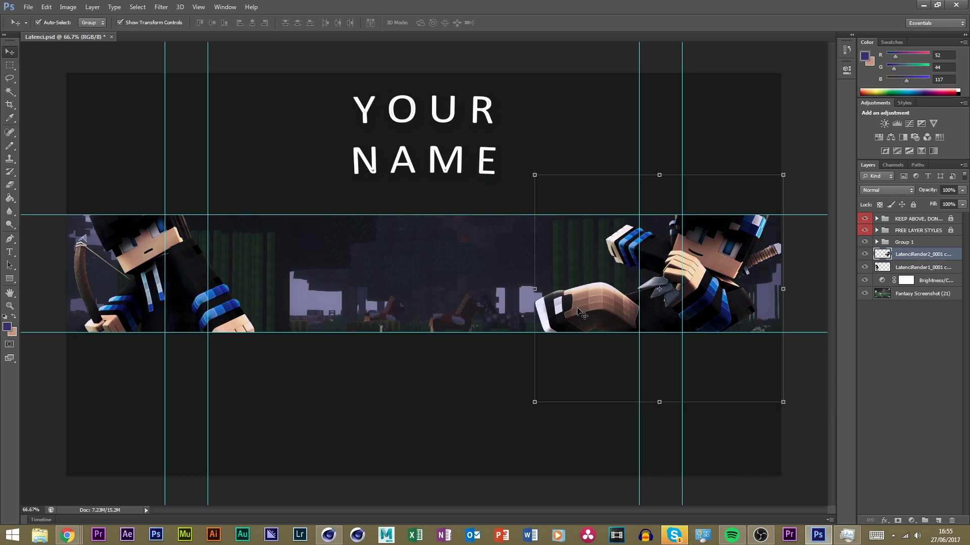
left_click(878, 335)
key("ctrl+s")
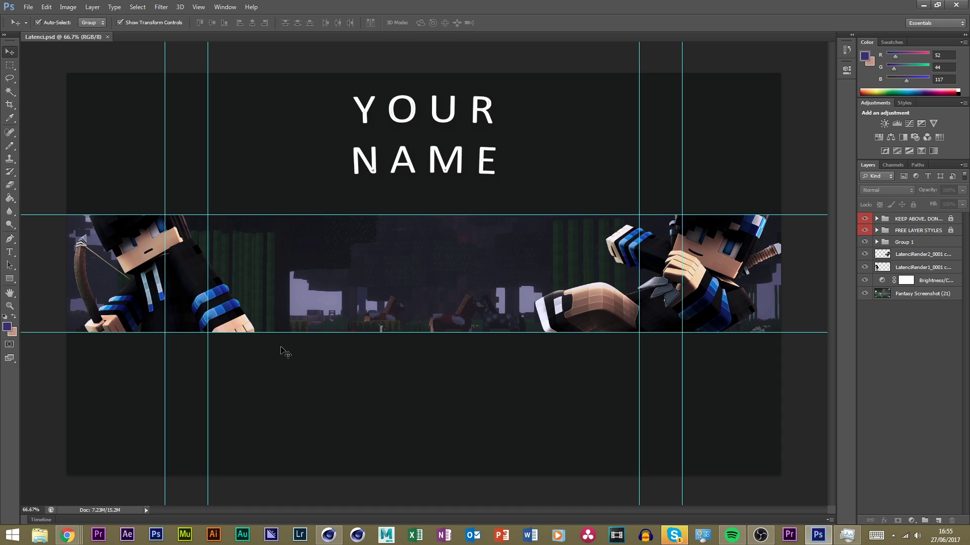
Compare the banner background with and without the brightness adjustment layer
left_click(864, 280)
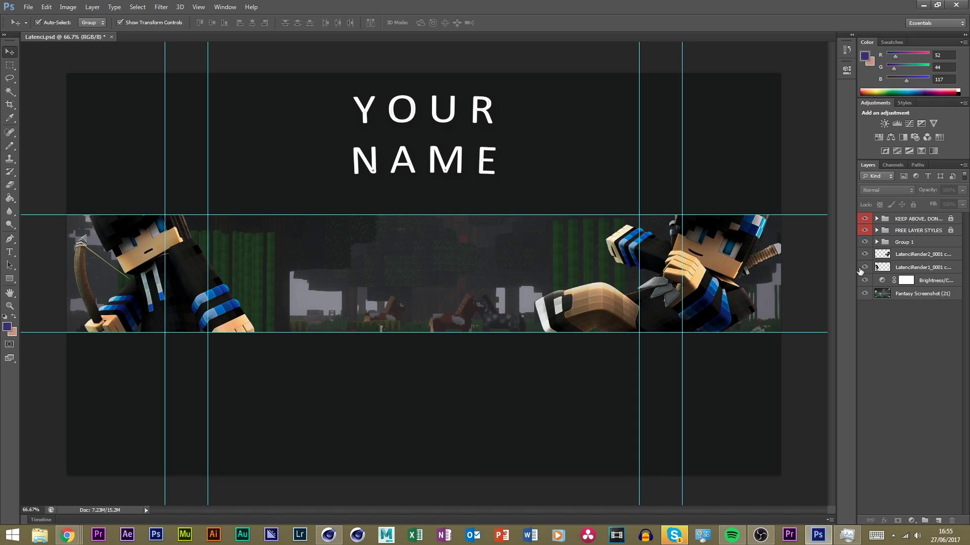
left_click(865, 281)
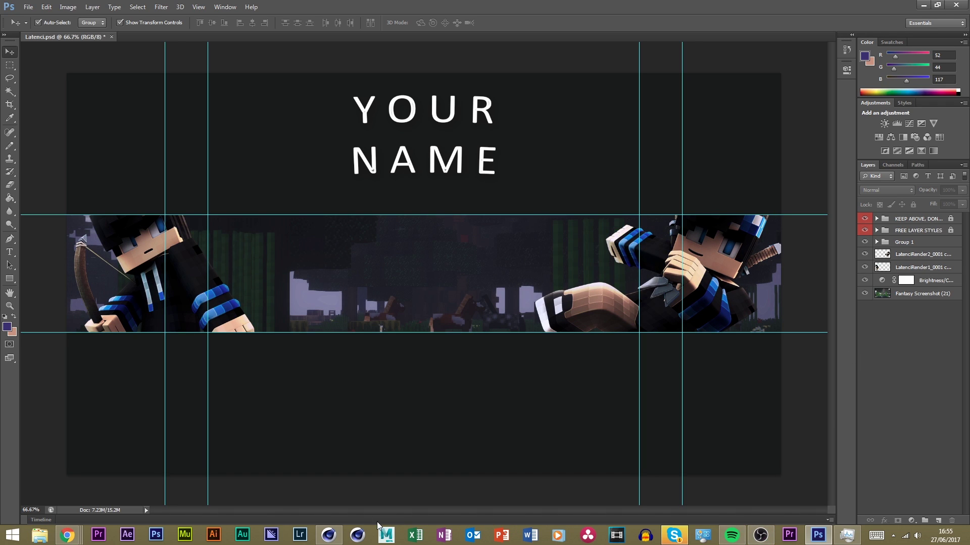
Switch to Cinema 4D and delete both FMR 5.0 character rigs from the Latenci scene
left_click(329, 534)
left_click(681, 77)
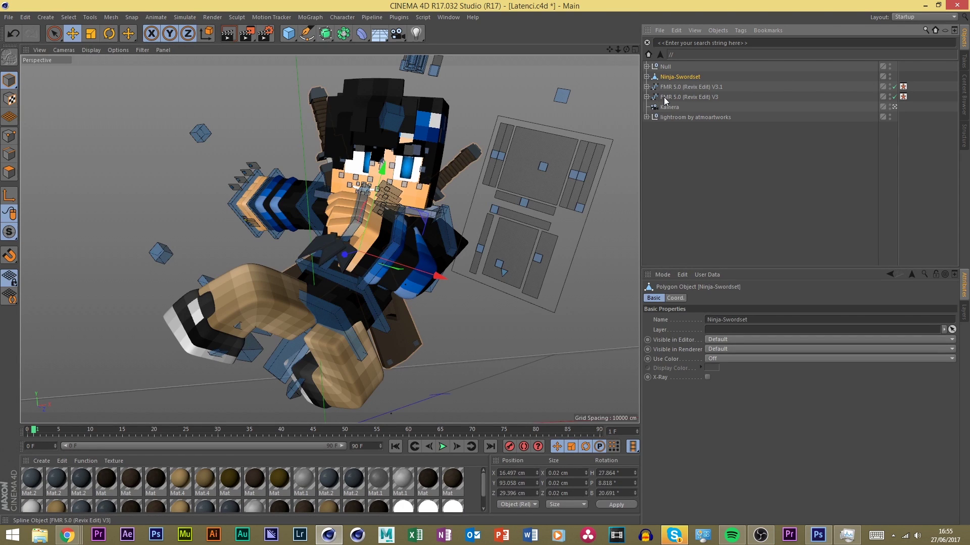
left_click(678, 88)
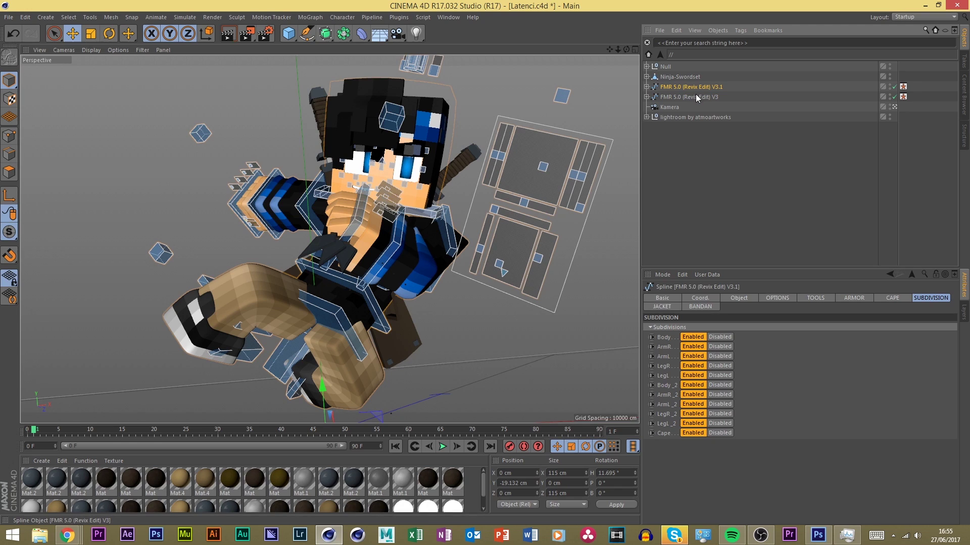
key("Delete")
left_click(695, 88)
key("Delete")
Delete the Ninja-Swordset and the remaining small blades so only the camera and light setup are left
left_click(413, 189)
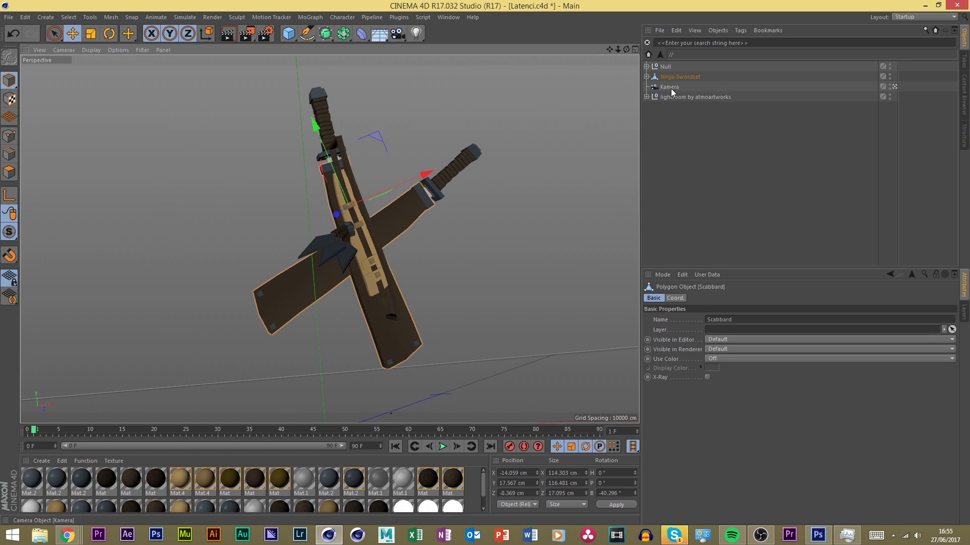
left_click(677, 76)
key("Delete")
left_click(344, 254)
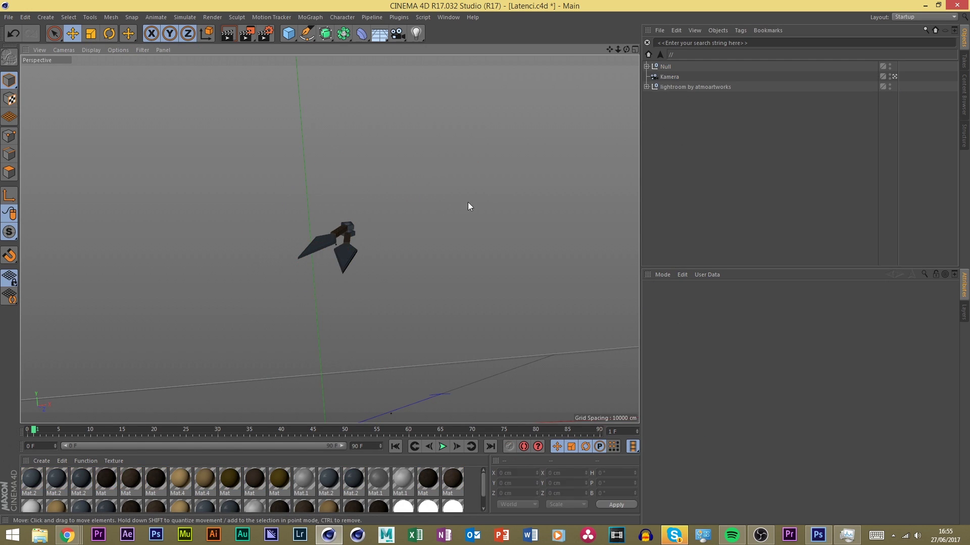
key("Delete")
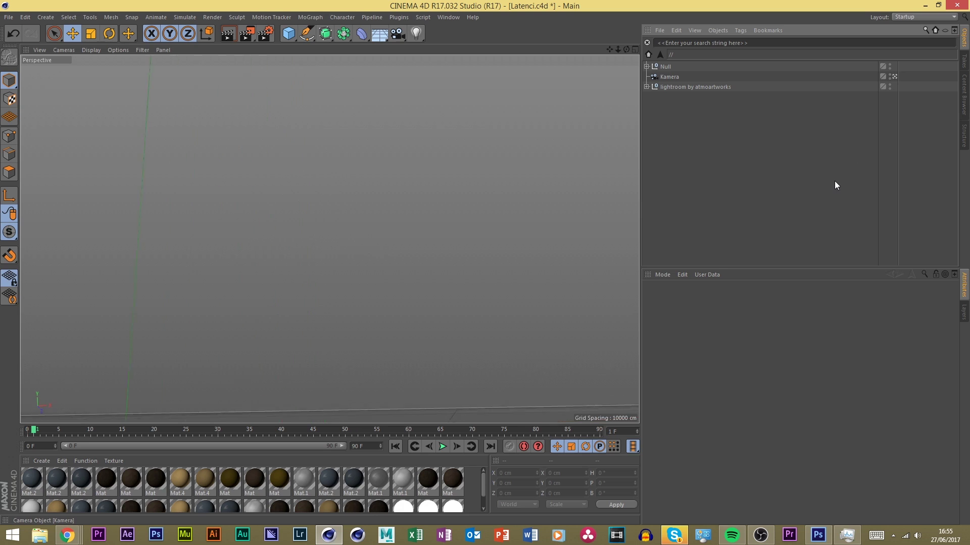
Add a MoText object reading LATENCI and align it to the middle
scroll(442, 325, "up", 5)
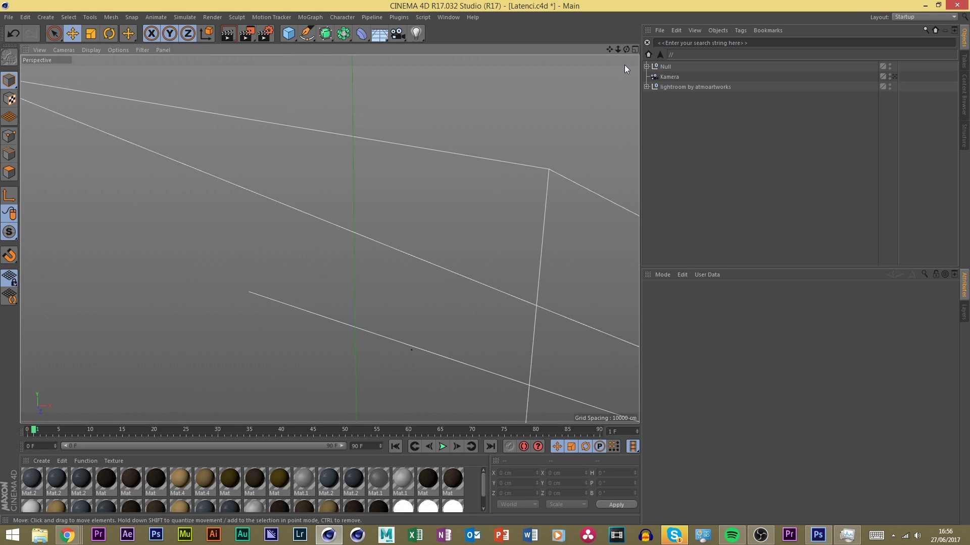
left_click_drag(626, 50, 626, 52)
scroll(505, 217, "down", 5)
scroll(527, 258, "up", 3)
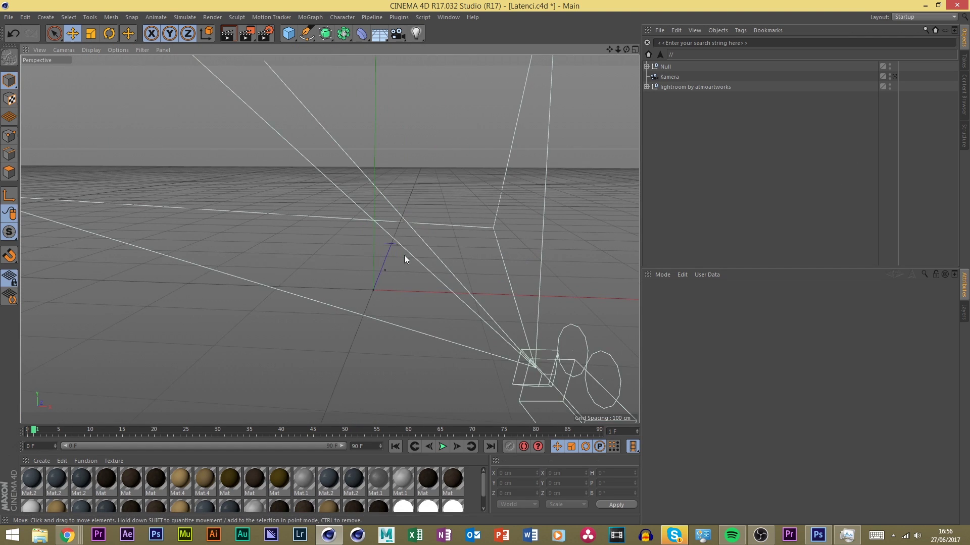
left_click(308, 17)
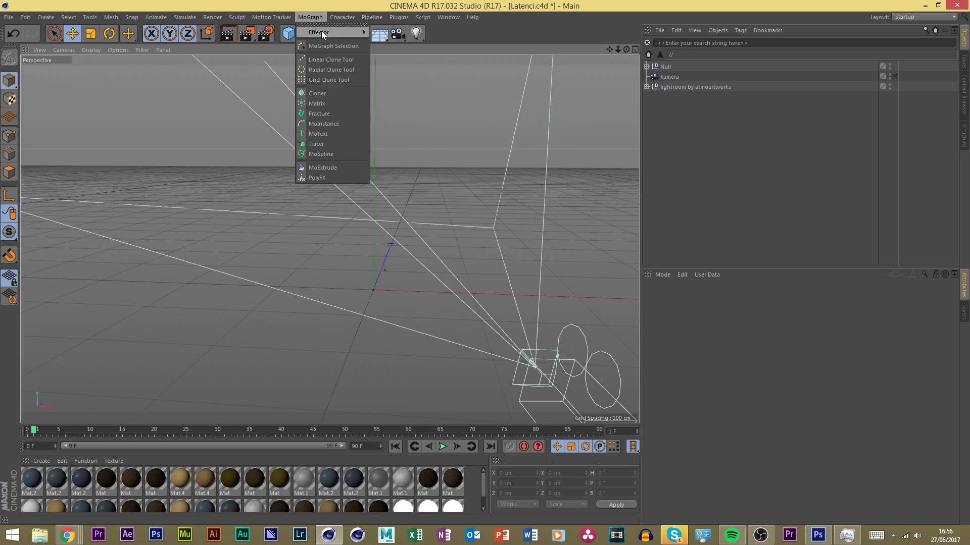
left_click(318, 133)
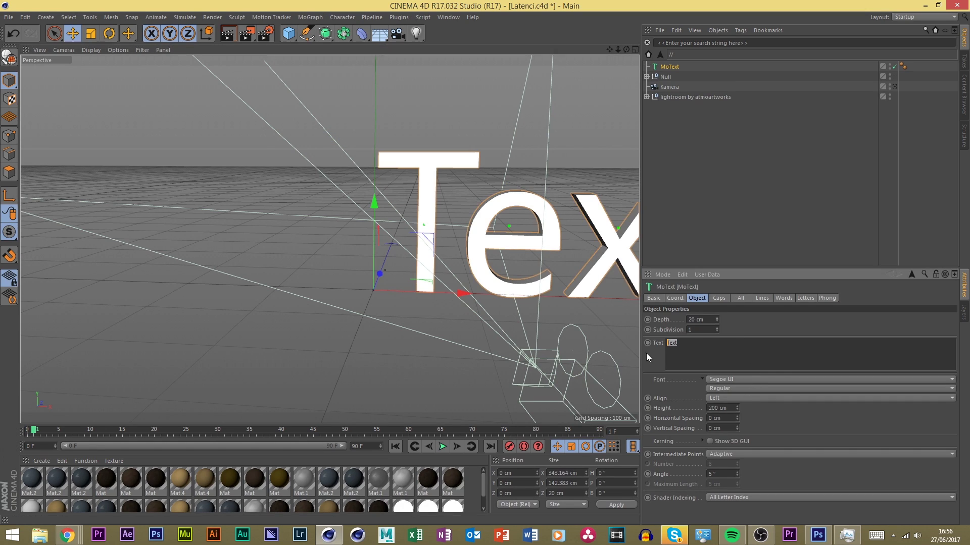
type("LATENCI")
left_click(800, 432)
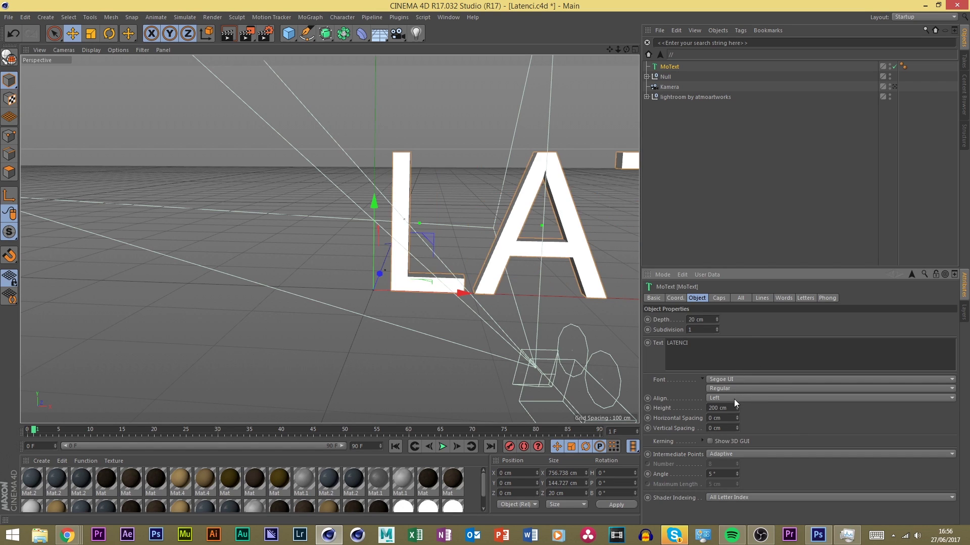
left_click(734, 399)
left_click(727, 420)
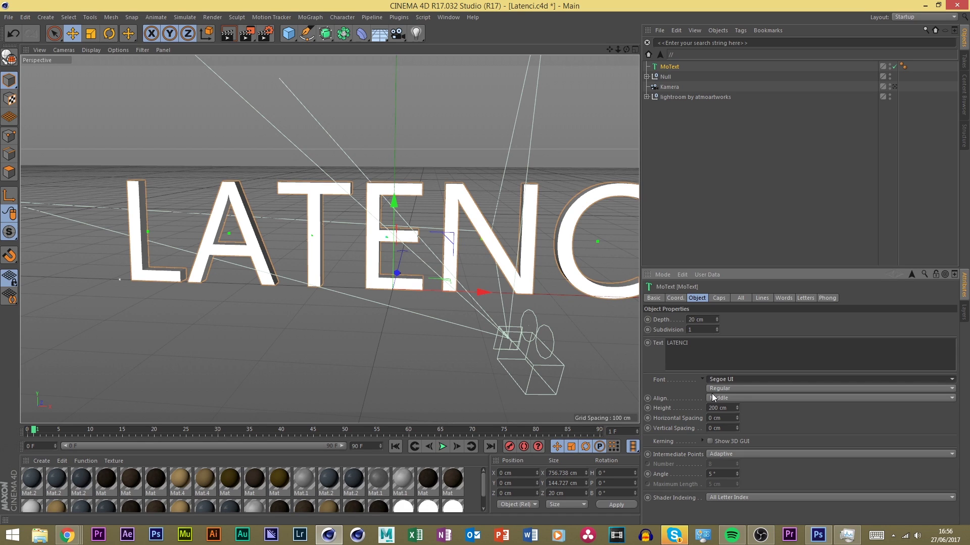
Try the Segoe Script and Mighty Rapids fonts on the LATENCI text
key("Up")
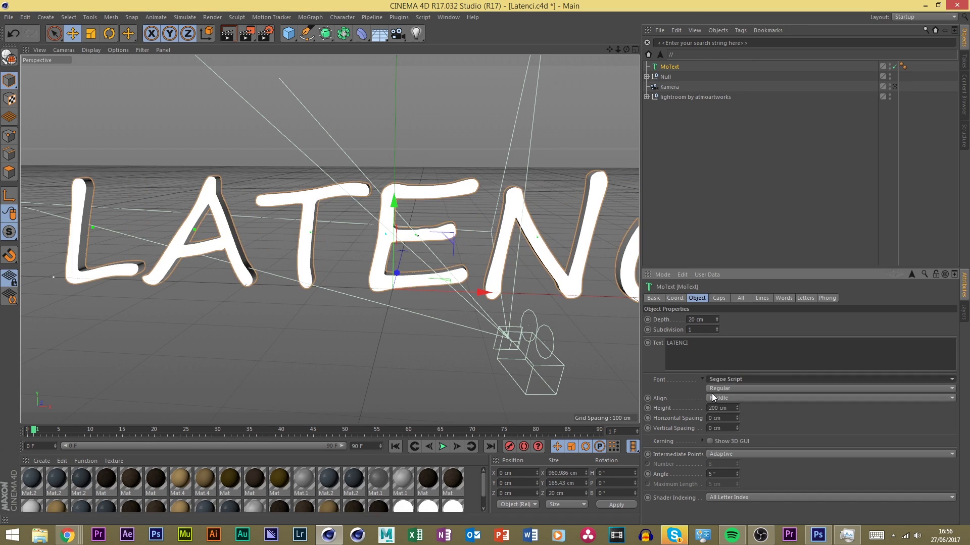
left_click(800, 379)
scroll(797, 292, "down", 8)
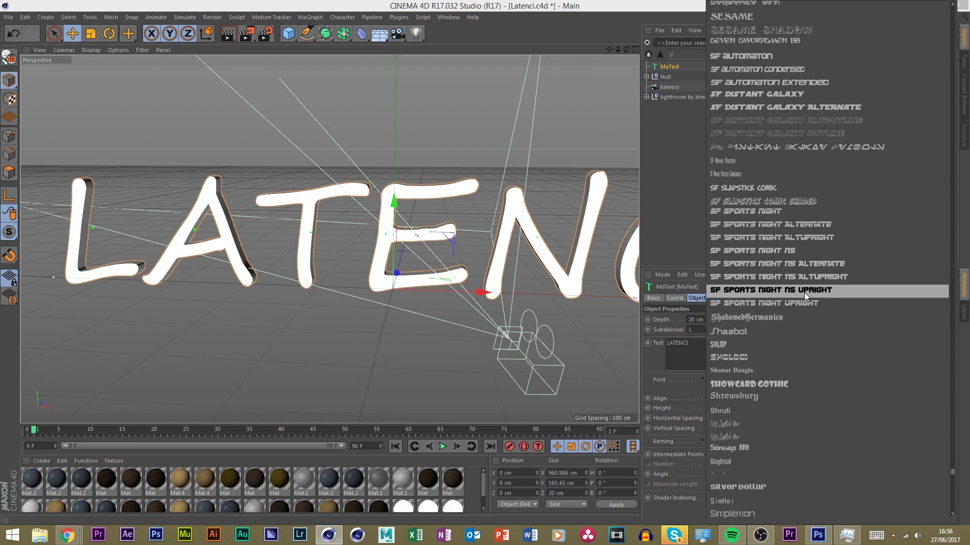
scroll(798, 297, "down", 10)
scroll(799, 297, "up", 20)
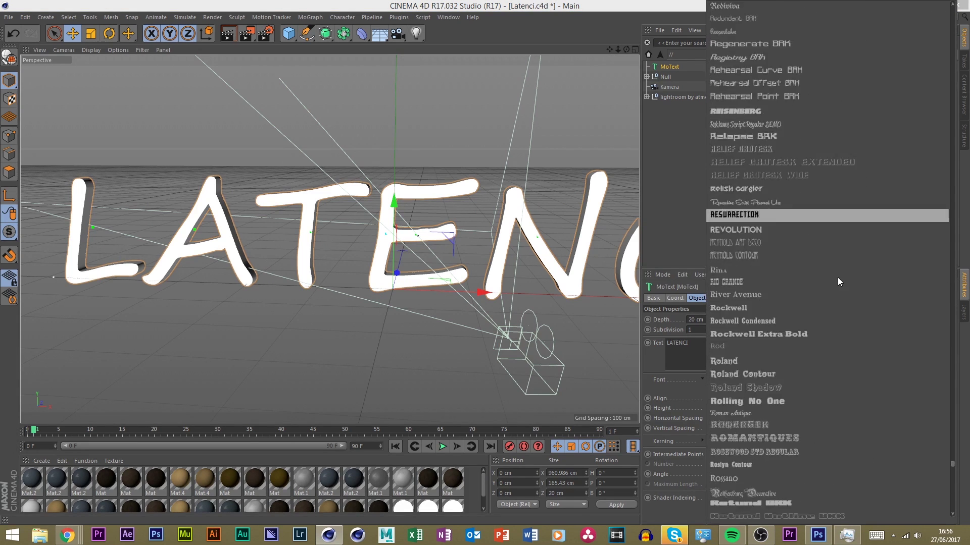
scroll(844, 288, "up", 20)
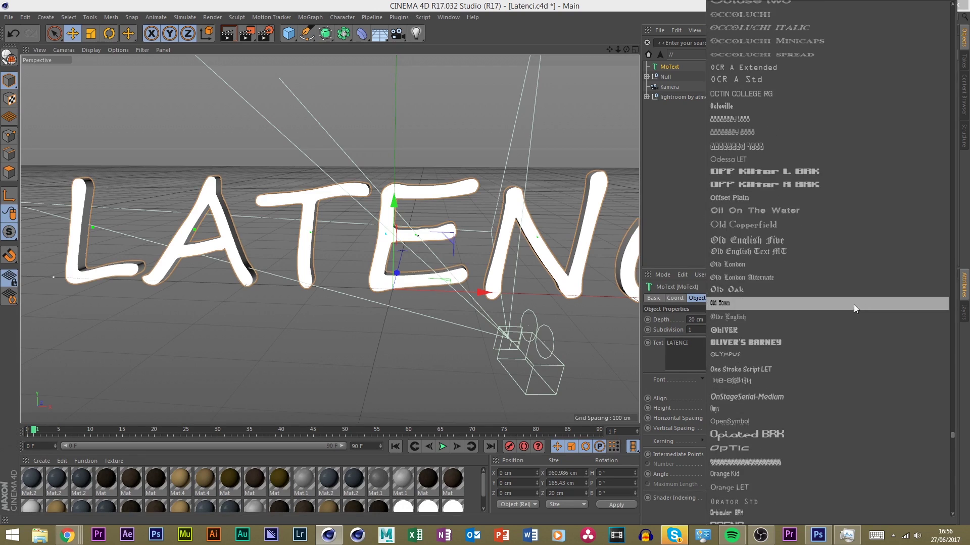
scroll(854, 307, "up", 20)
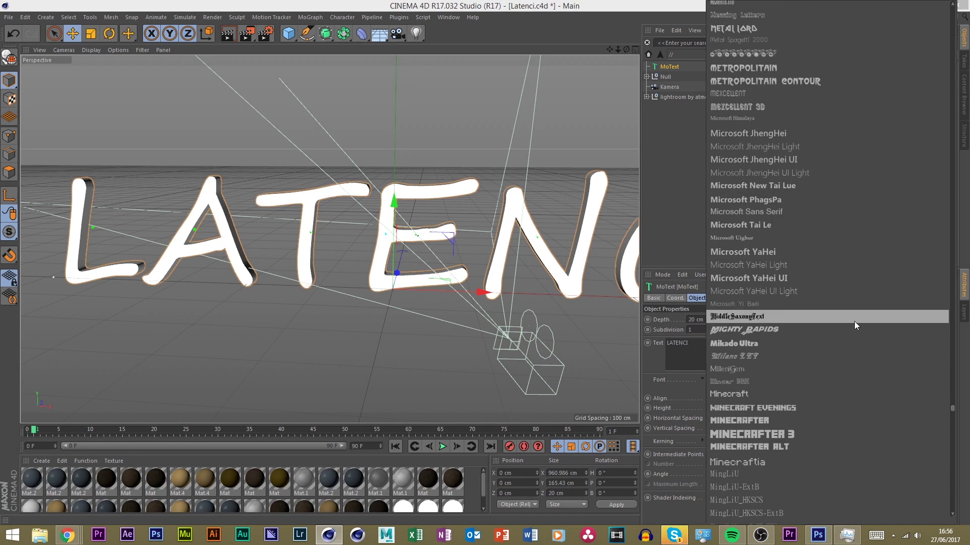
scroll(857, 315, "up", 10)
scroll(857, 315, "down", 8)
left_click(790, 402)
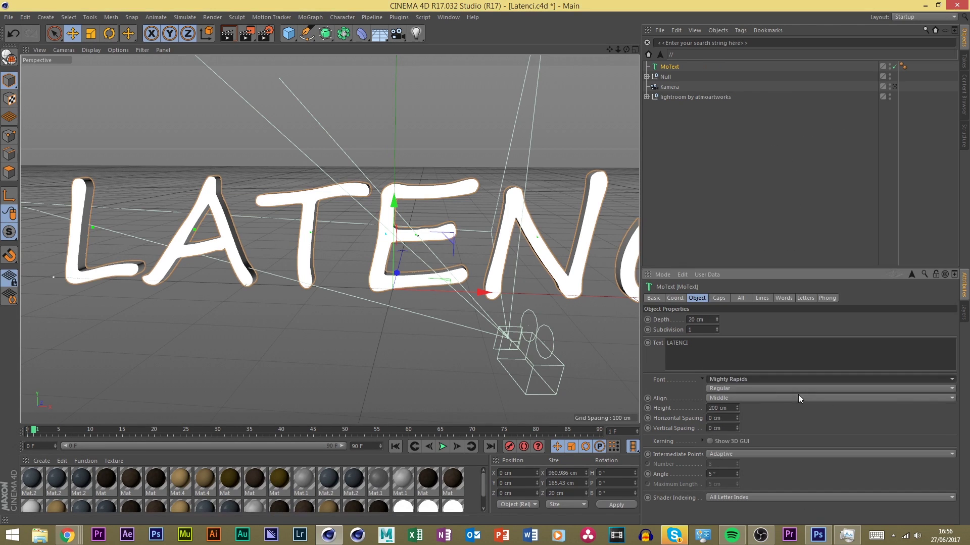
Try the Lunasol font on the LATENCI text
left_click(782, 379)
scroll(775, 375, "up", 8)
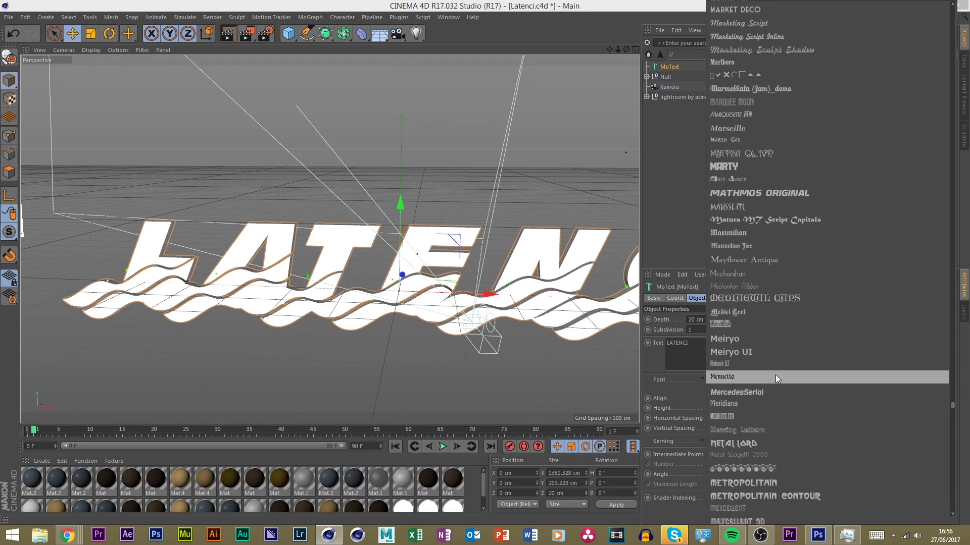
scroll(778, 368, "up", 9)
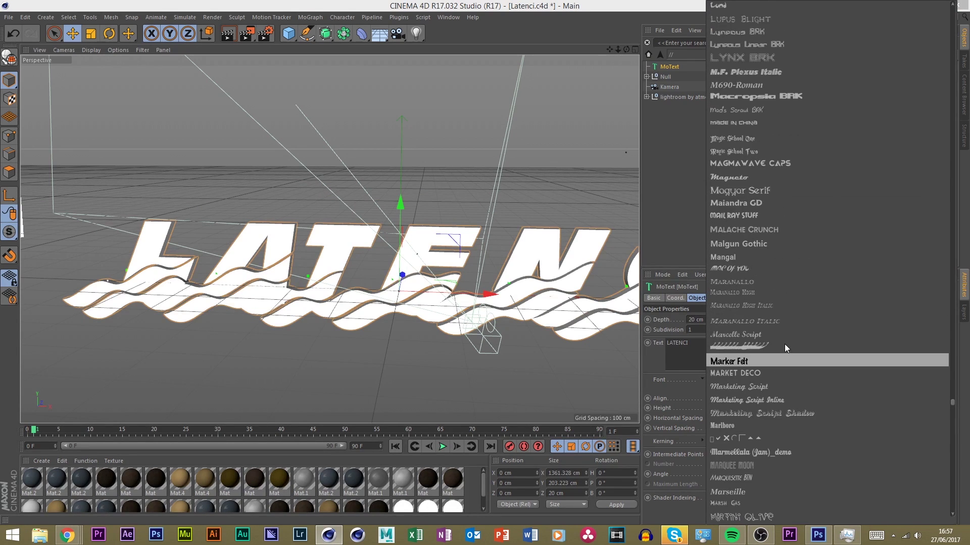
scroll(784, 343, "up", 12)
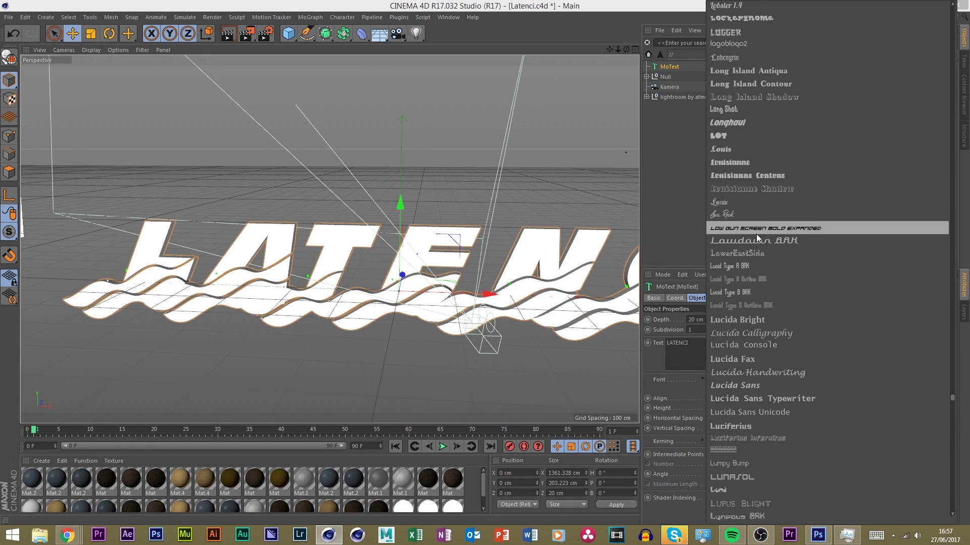
left_click(740, 480)
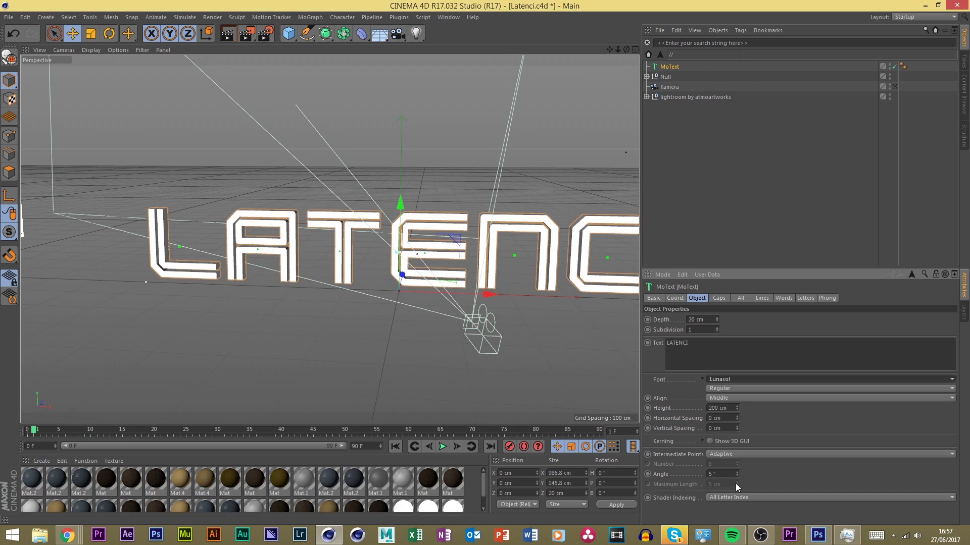
Set the LATENCI text's font to Longhaul
left_click(758, 379)
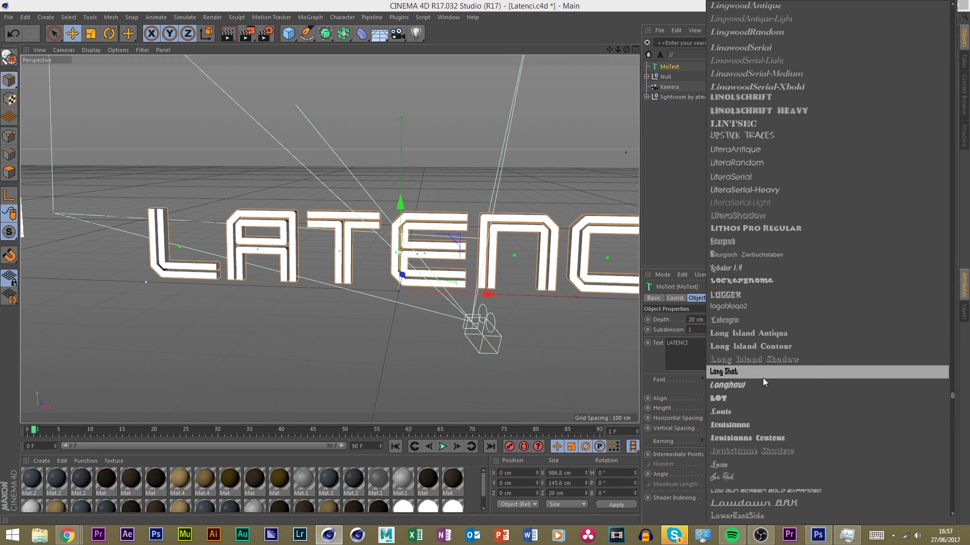
left_click(757, 385)
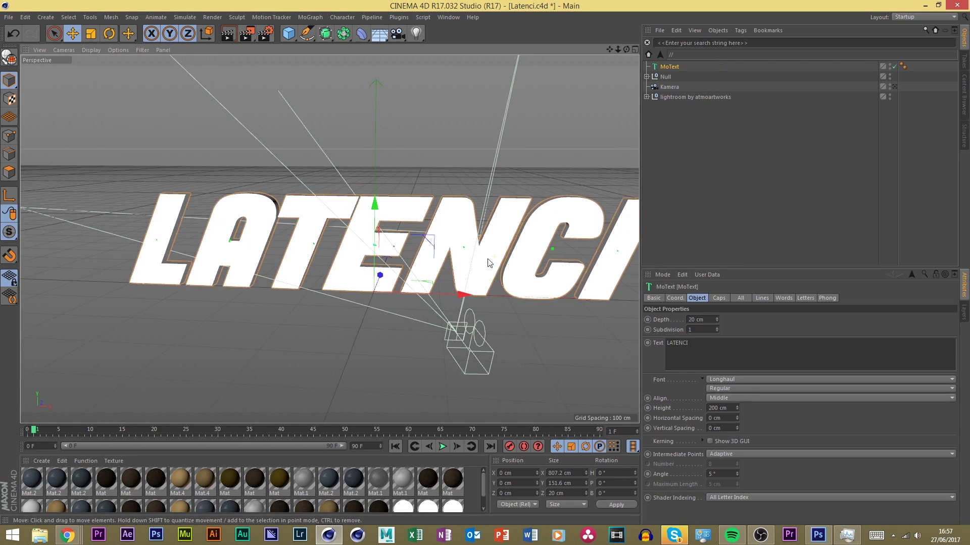
Increase the LATENCI text's extrusion depth and scale the whole text down to about 484 cm wide
left_click_drag(626, 49, 566, 54)
left_click_drag(716, 320, 752, 305)
key("t")
left_click_drag(520, 186, 450, 187)
left_click_drag(626, 48, 622, 50)
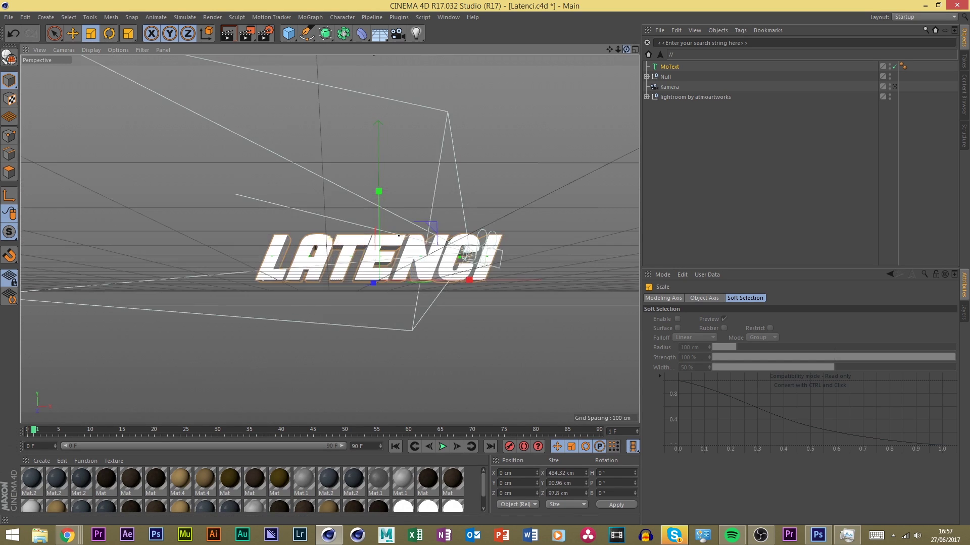
Scale the LATENCI text down slightly further to about 465 cm wide
scroll(335, 270, "up", 10)
scroll(418, 322, "down", 5)
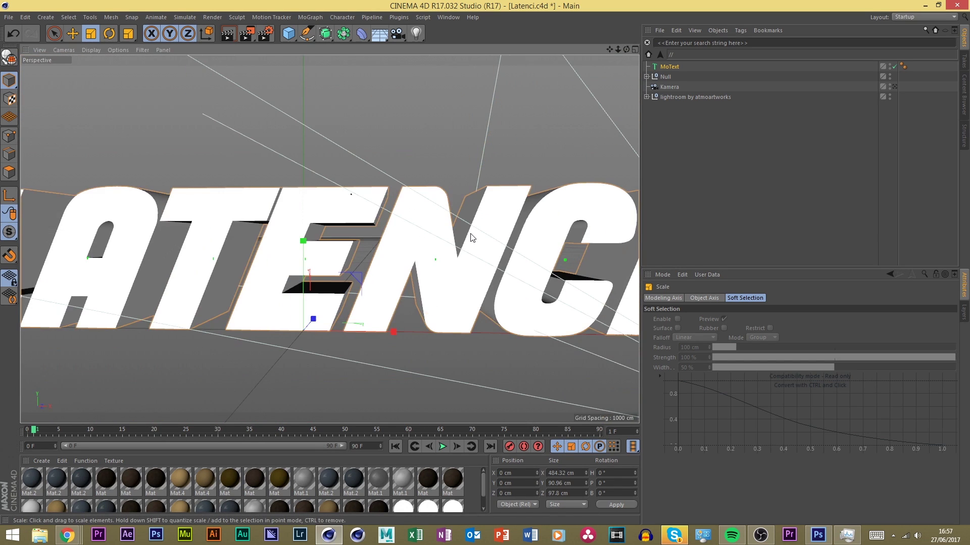
left_click_drag(475, 250, 461, 249)
scroll(426, 305, "down", 3)
scroll(611, 91, "up", 2)
mouse_move(626, 48)
left_mouse_down()
mouse_move(622, 76)
mouse_move(626, 49)
left_mouse_up()
scroll(444, 247, "down", 5)
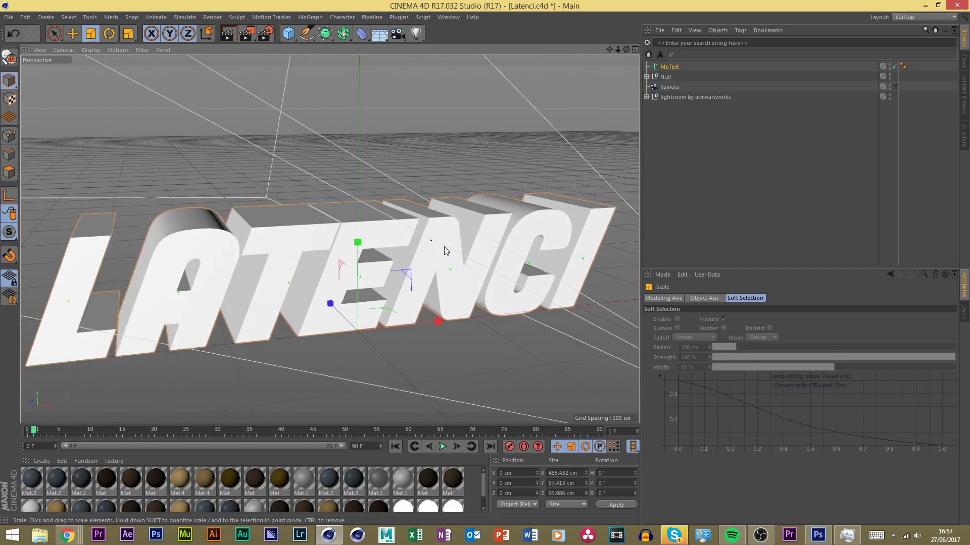
Set the horizontal spacing of the LATENCI text to 12 cm
left_click(670, 66)
left_click(725, 408)
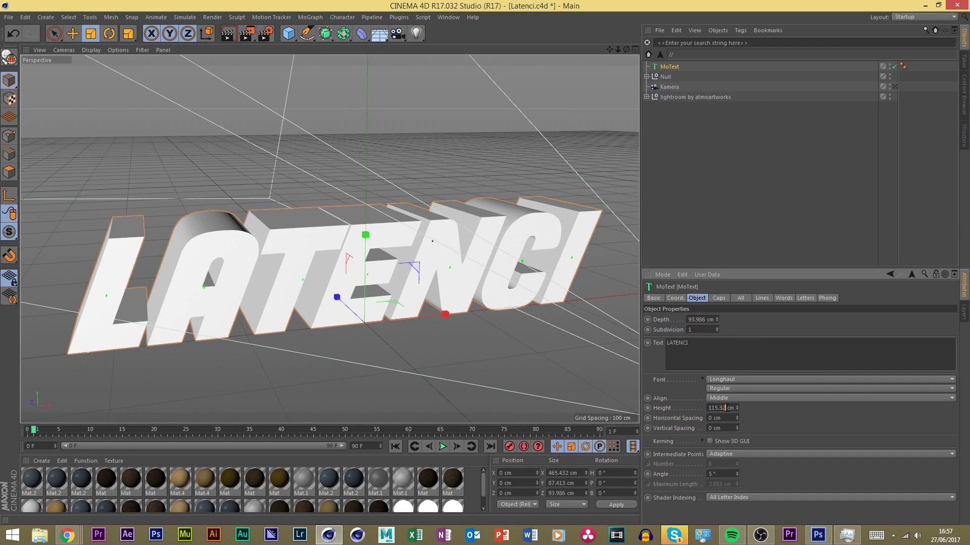
left_click_drag(726, 419, 771, 425)
left_click_drag(620, 71, 638, 71, "alt")
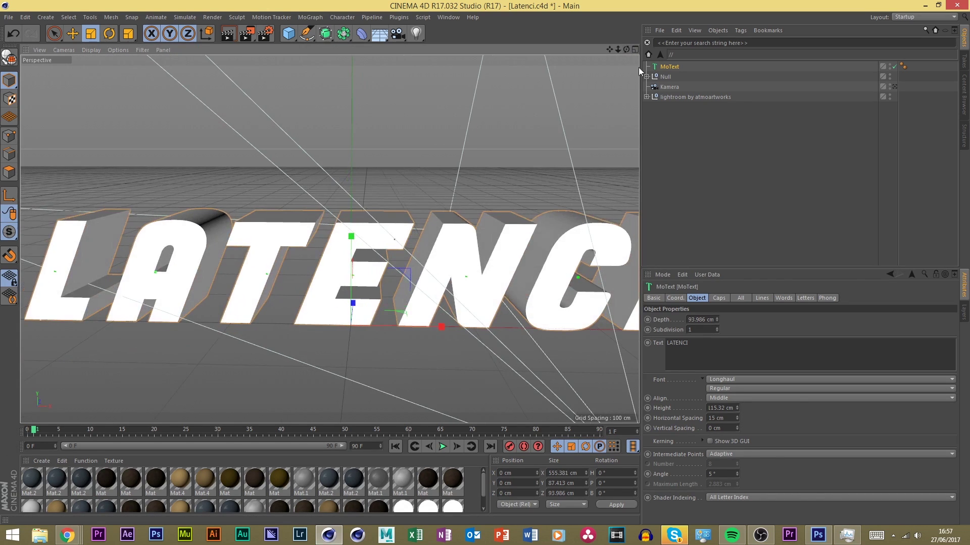
double_click(732, 418)
type("12")
key("Return")
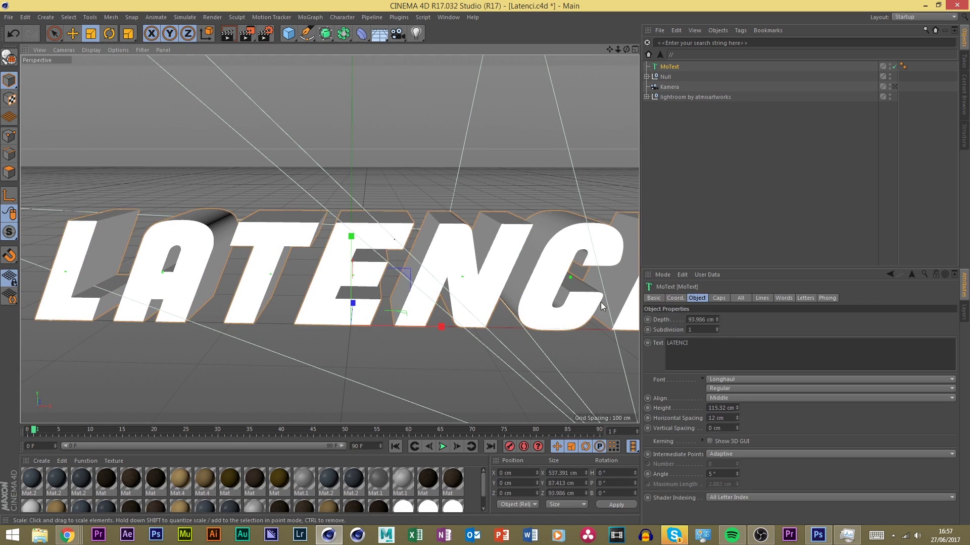
Change the start and end caps of the LATENCI text to Fillet Cap
left_click(718, 298)
left_click(743, 321)
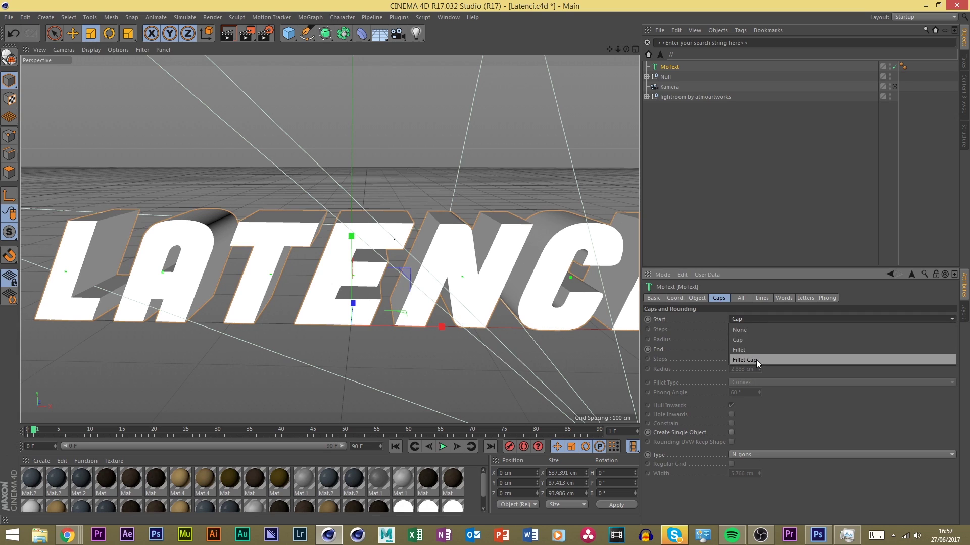
left_click(756, 360)
left_click(747, 350)
left_click(752, 387)
Set the start and end fillet caps of the LATENCI text to 25 steps with a 1 cm radius
double_click(747, 329)
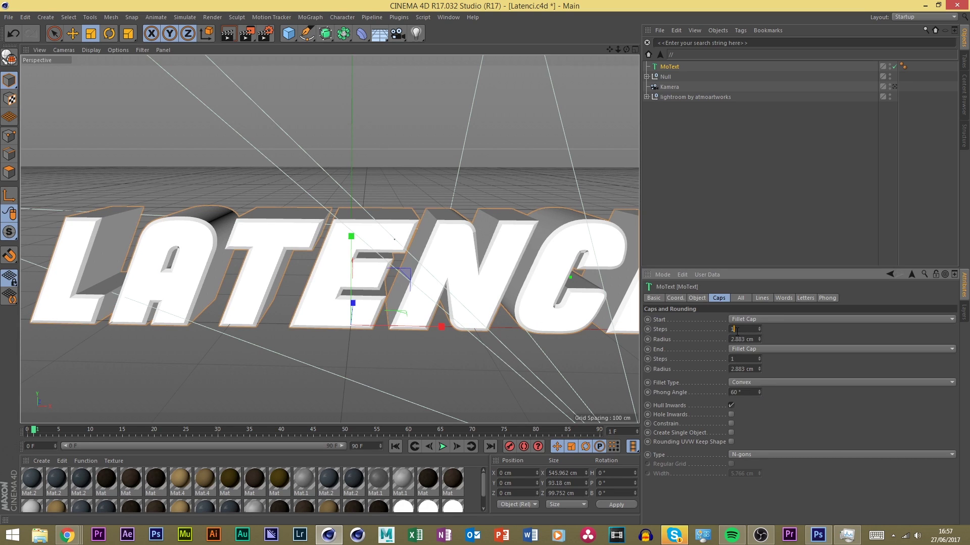
type("155")
left_click(754, 339)
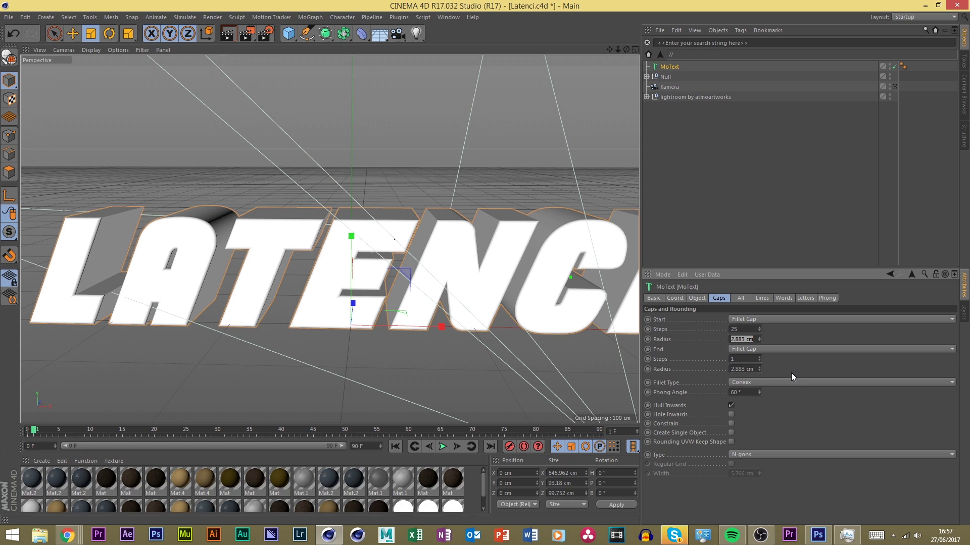
type("1")
key("Tab")
type("25")
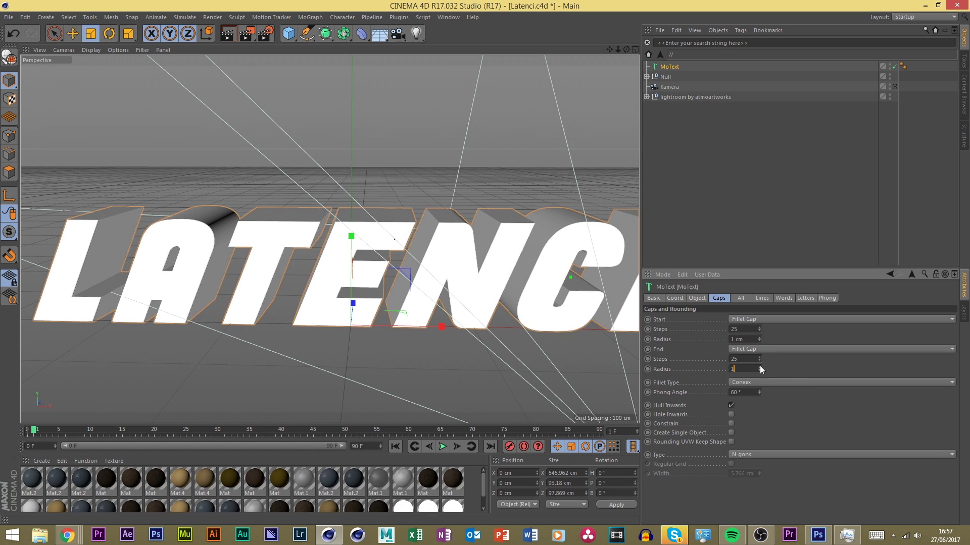
left_click(542, 207)
left_click(511, 232)
Increase the radius of the LATENCI text's start and end fillet caps to 2 cm
scroll(407, 241, "up", 3)
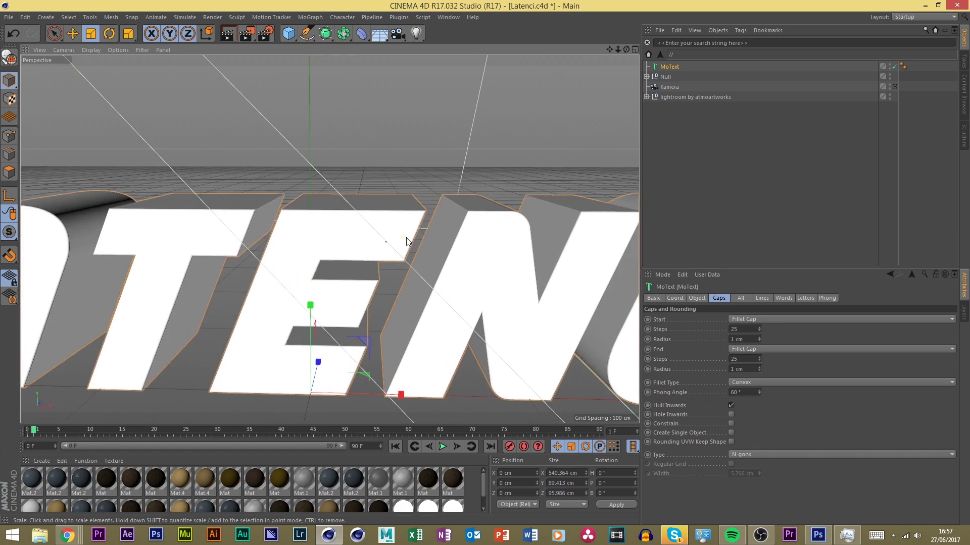
scroll(469, 208, "up", 5)
scroll(479, 207, "down", 3)
left_click(742, 340)
type("2")
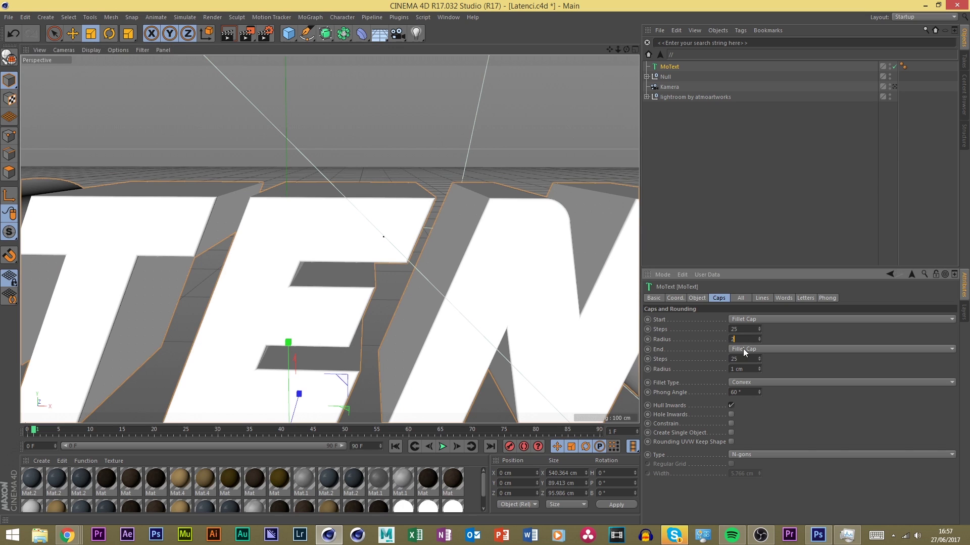
key("Return")
scroll(476, 173, "down", 6)
left_click(383, 125)
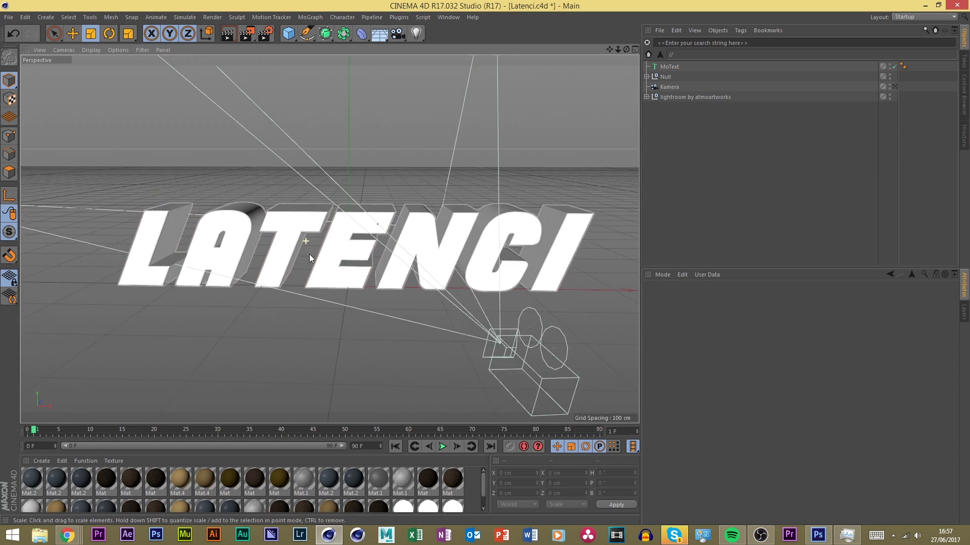
scroll(303, 222, "up", 3)
left_click(324, 258)
scroll(493, 175, "down", 1)
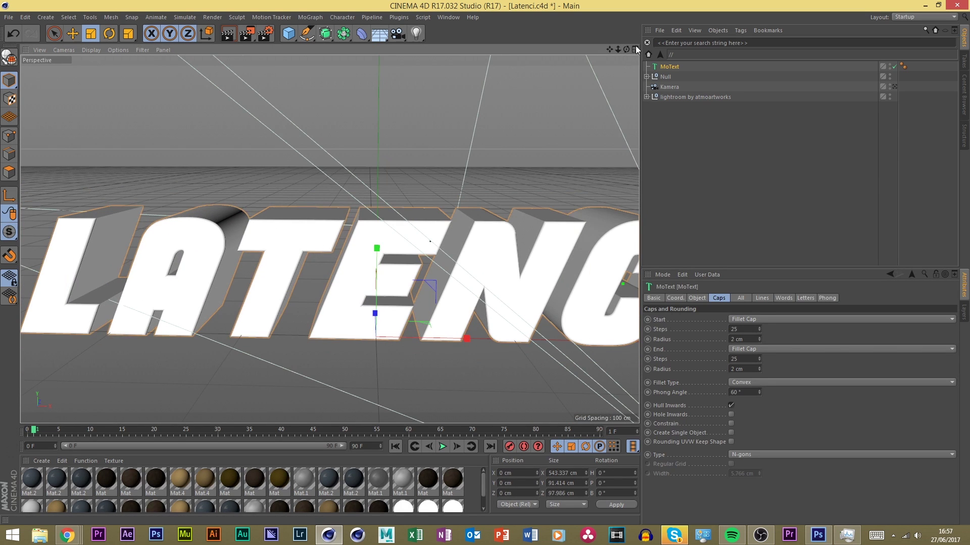
left_click_drag(626, 49, 571, 151)
scroll(310, 239, "down", 2)
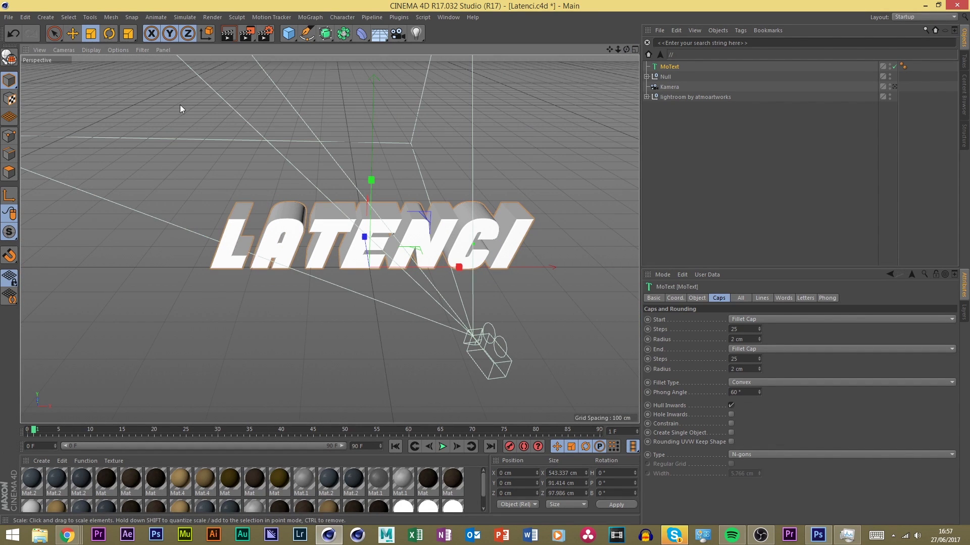
scroll(357, 180, "up", 3)
left_click_drag(357, 180, 243, 156, "alt")
scroll(285, 161, "down", 5)
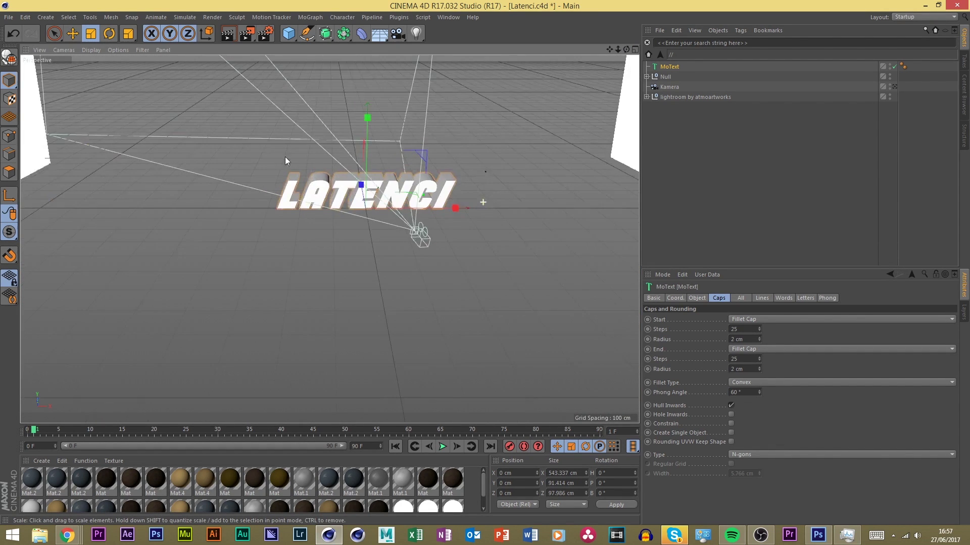
scroll(455, 208, "up", 5)
key("ctrl+c")
key("ctrl+v")
scroll(396, 173, "up", 5)
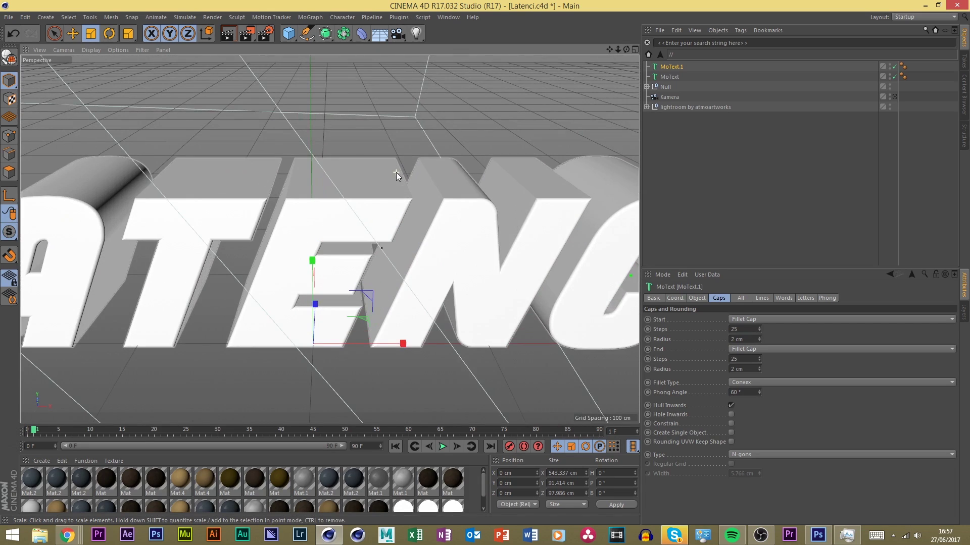
key("ctrl+z")
scroll(416, 184, "down", 1)
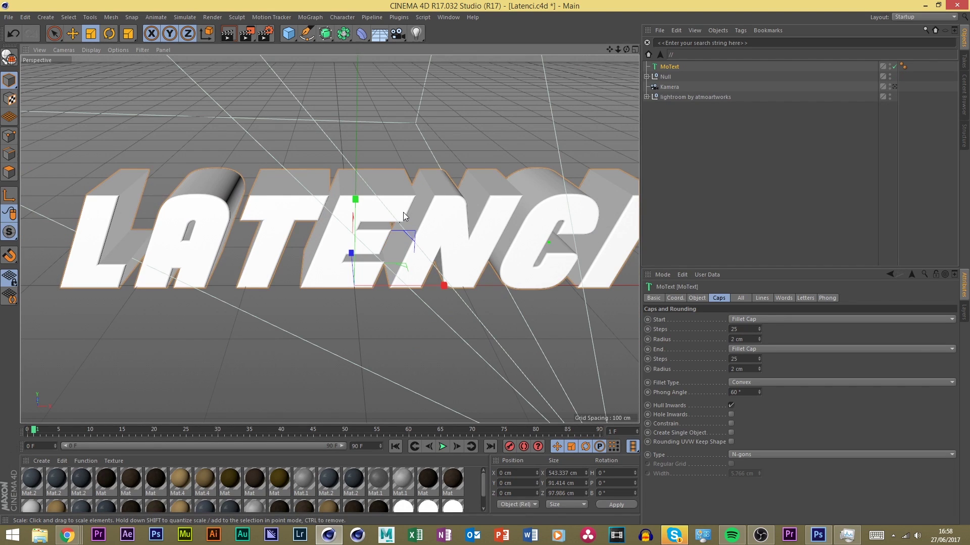
Make the LATENCI MoText editable and expand its hierarchy down to the individual letters
key("c")
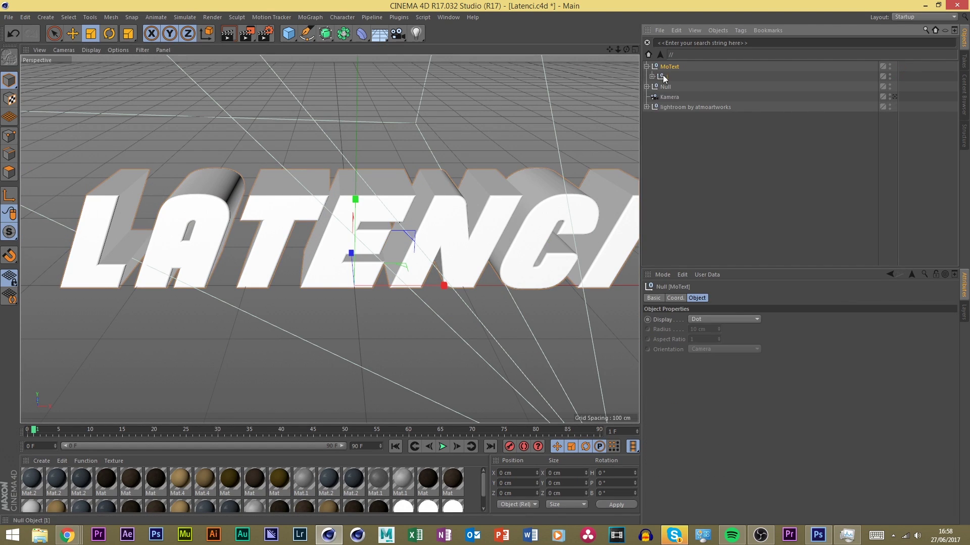
left_click(677, 87)
left_click(658, 86)
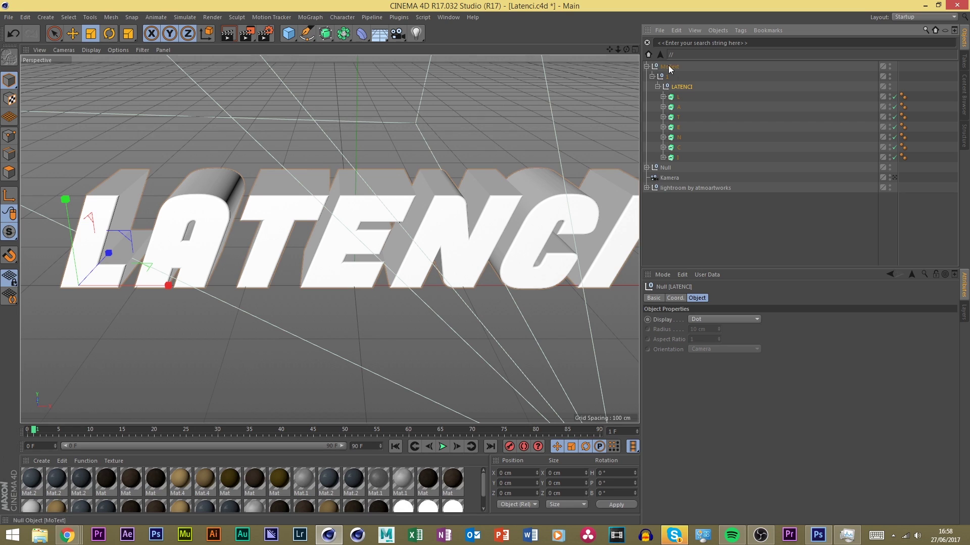
Move the seven letter objects to the top level of the object hierarchy and delete the emptied MoText null
left_click(679, 97)
left_click(678, 157, "shift")
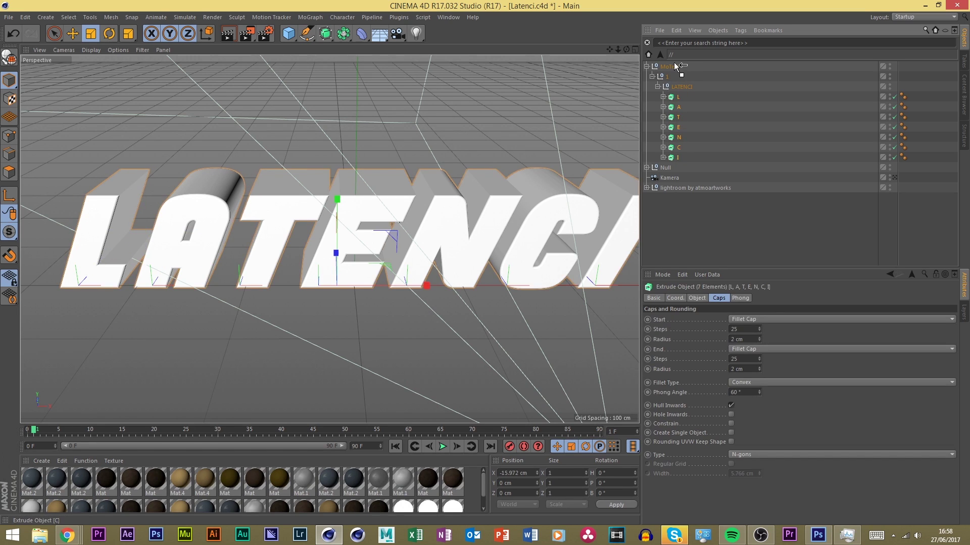
left_click_drag(675, 65, 674, 66)
left_click(678, 137)
key("Delete")
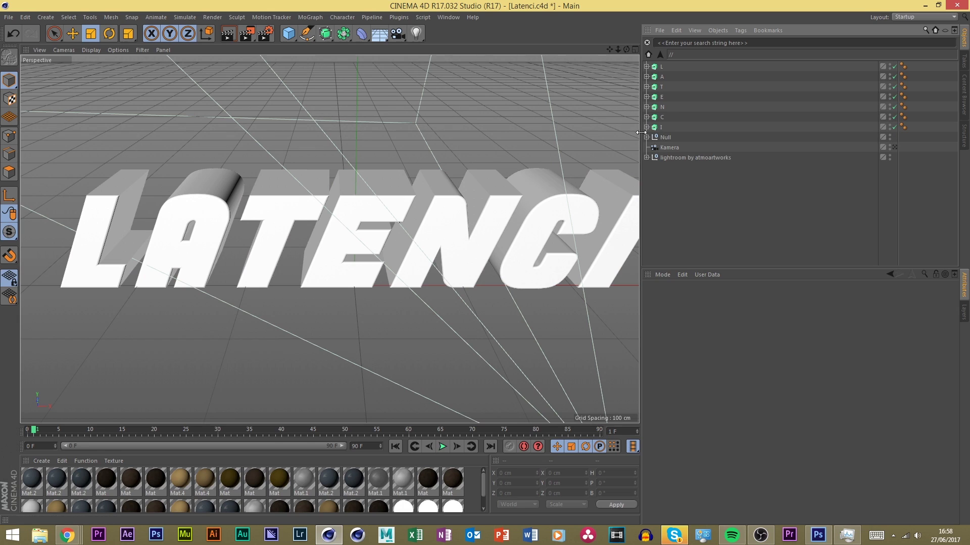
Add a MoGraph Fracture object and place all seven LATENCI letter objects inside it
left_click(315, 19)
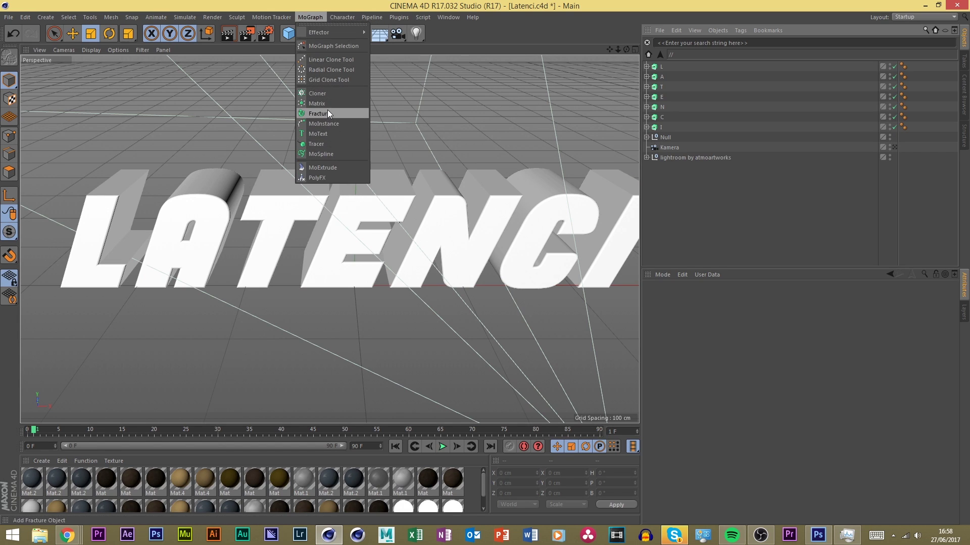
left_click(318, 113)
key("e")
scroll(322, 308, "down", 2)
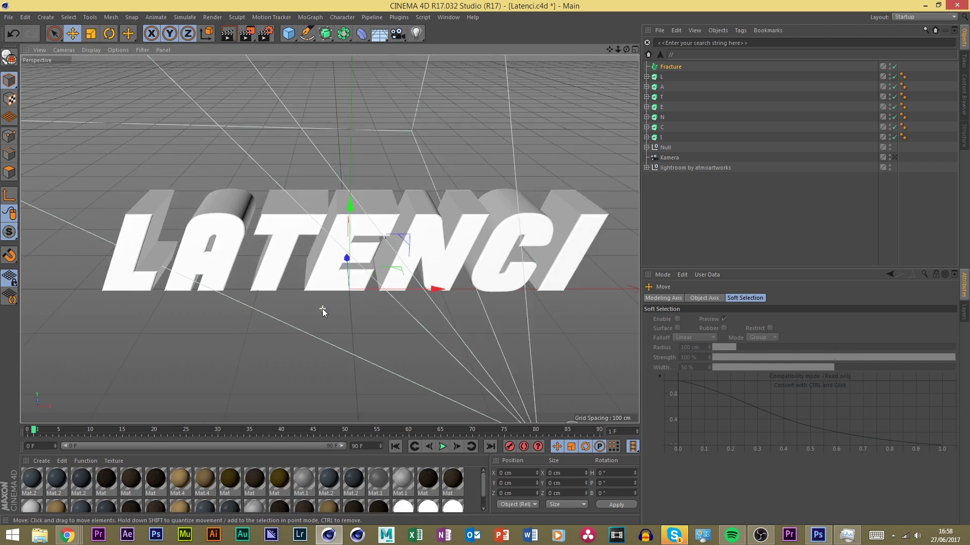
scroll(322, 308, "up", 2)
left_click(662, 77)
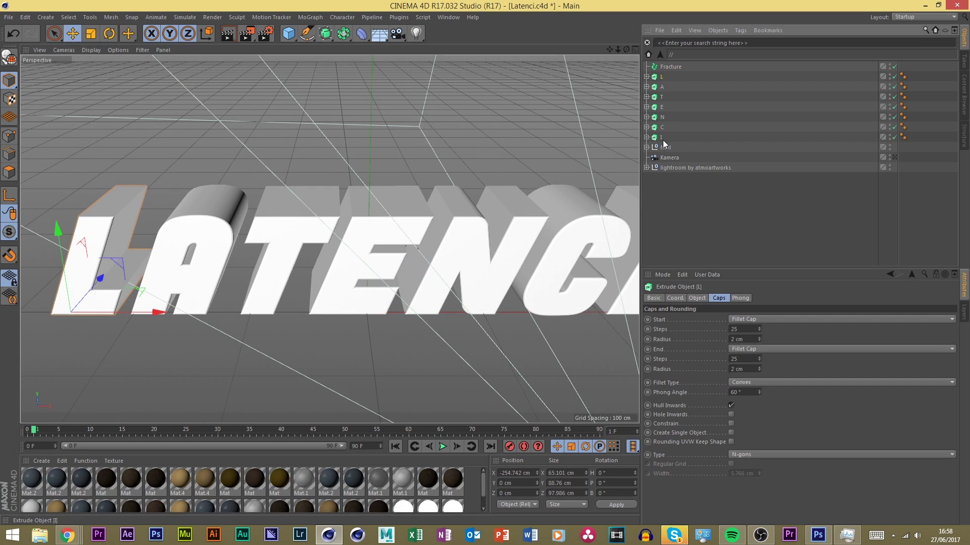
left_click(662, 141, "shift")
left_click_drag(663, 140, 672, 71)
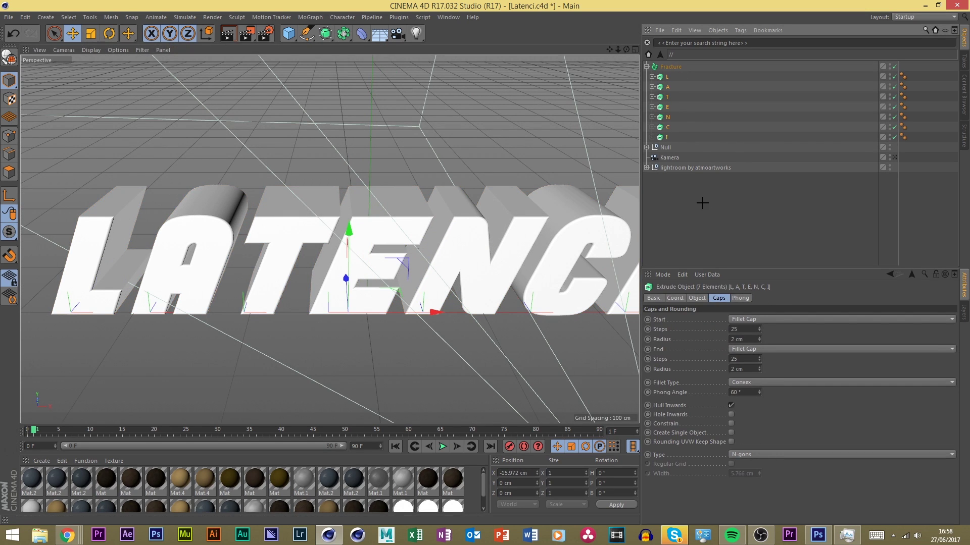
Try a Random effector on the Fracture object holding the LATENCI letters
left_click(672, 71)
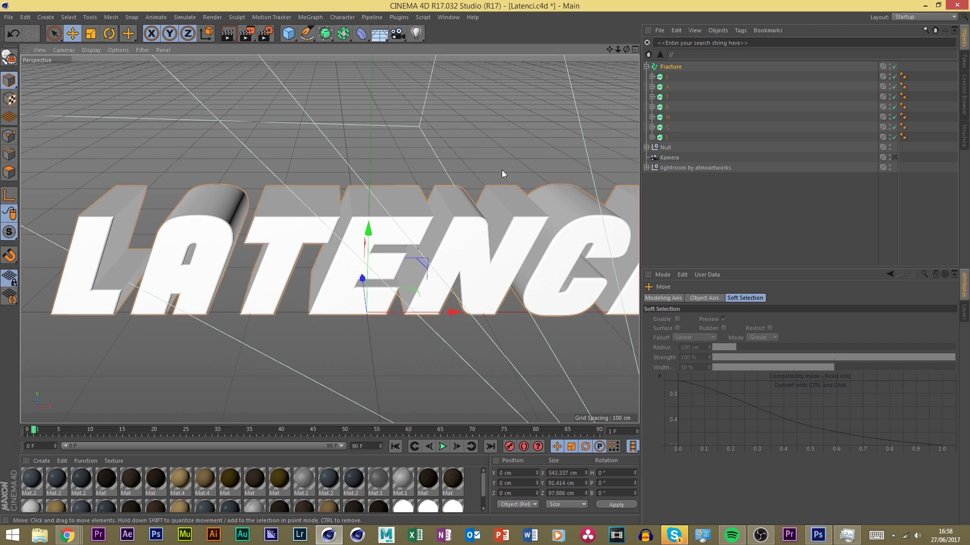
left_click_drag(501, 170, 434, 131, "alt")
left_click(316, 17)
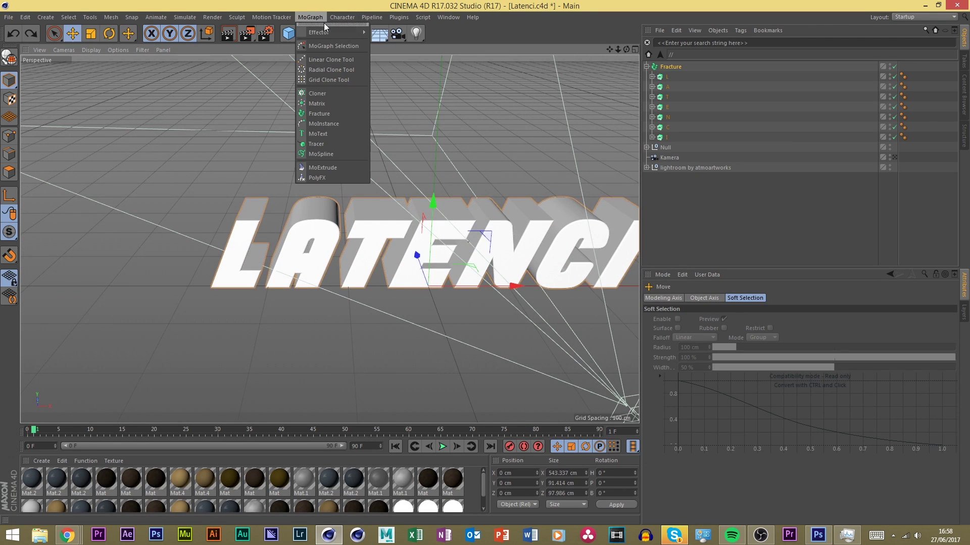
mouse_move(356, 35)
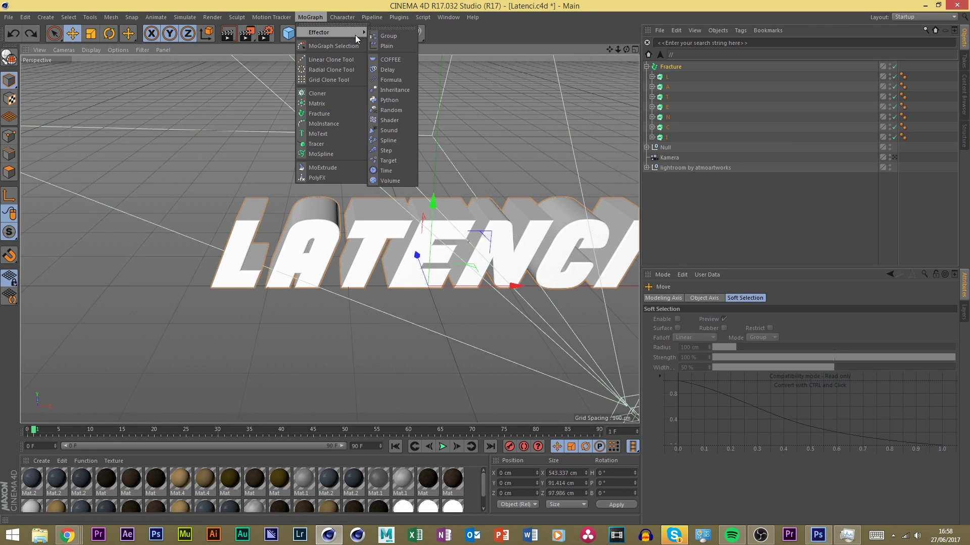
left_click(402, 110)
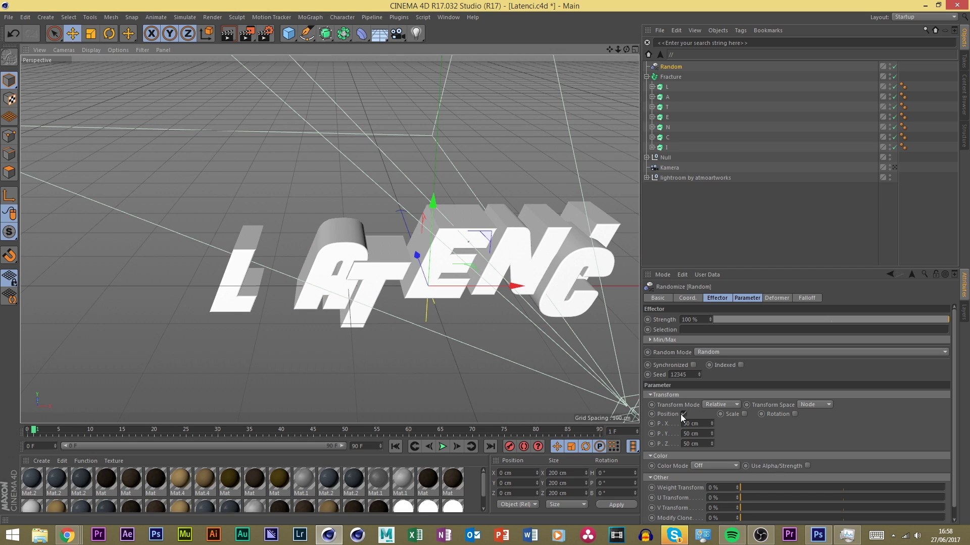
key("ctrl+z")
left_click(692, 189)
left_click(676, 101)
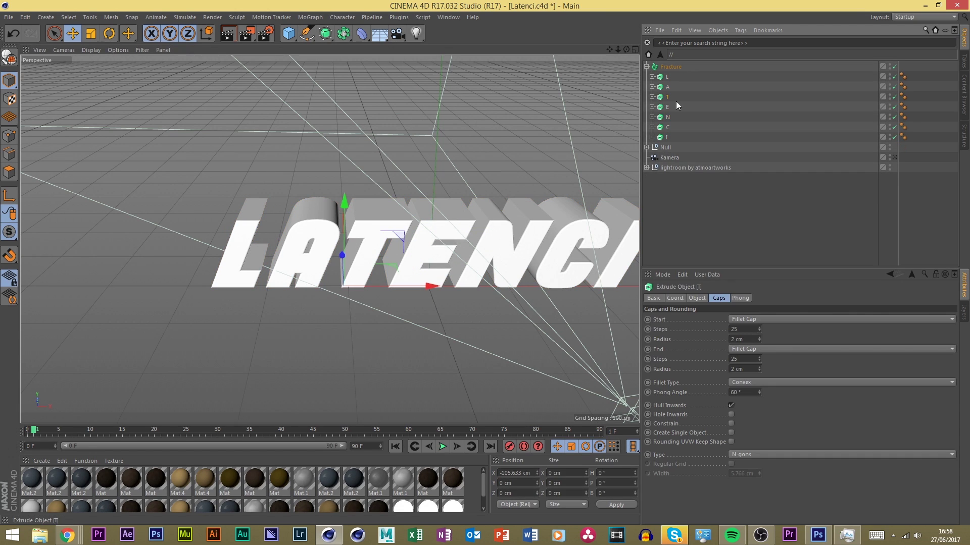
left_click(665, 147)
left_click(686, 185)
scroll(326, 258, "up", 2)
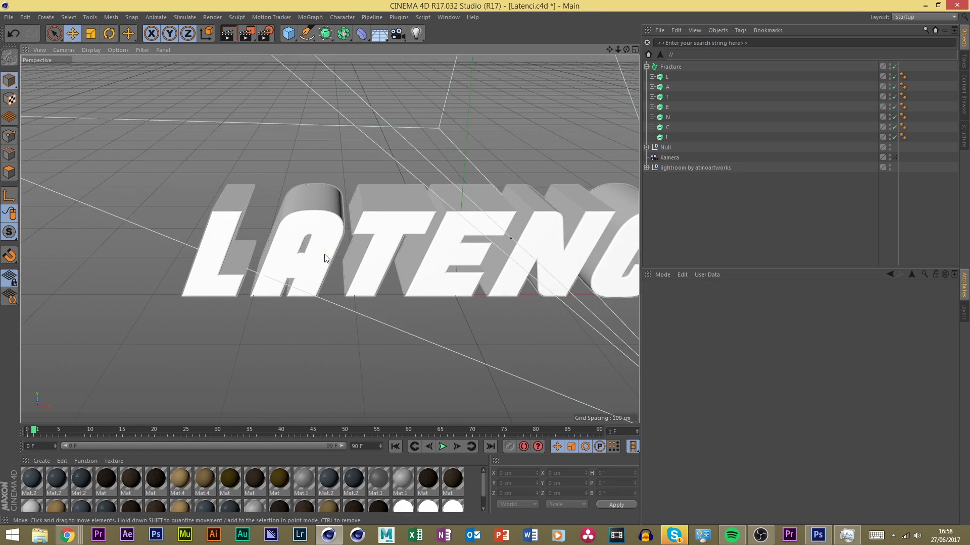
scroll(233, 227, "up", 3)
scroll(233, 227, "down", 8)
scroll(348, 203, "up", 4)
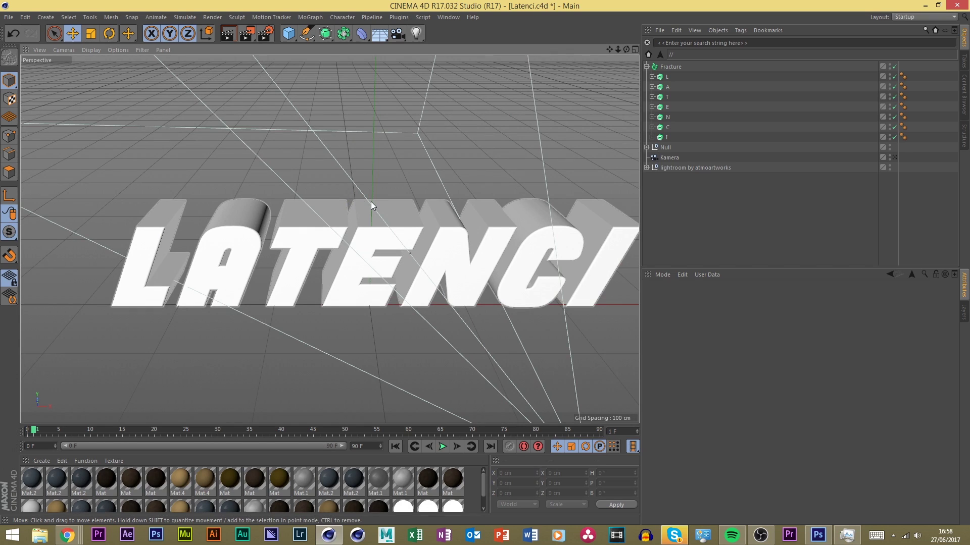
scroll(372, 204, "down", 3)
scroll(265, 209, "up", 5)
left_click(265, 210)
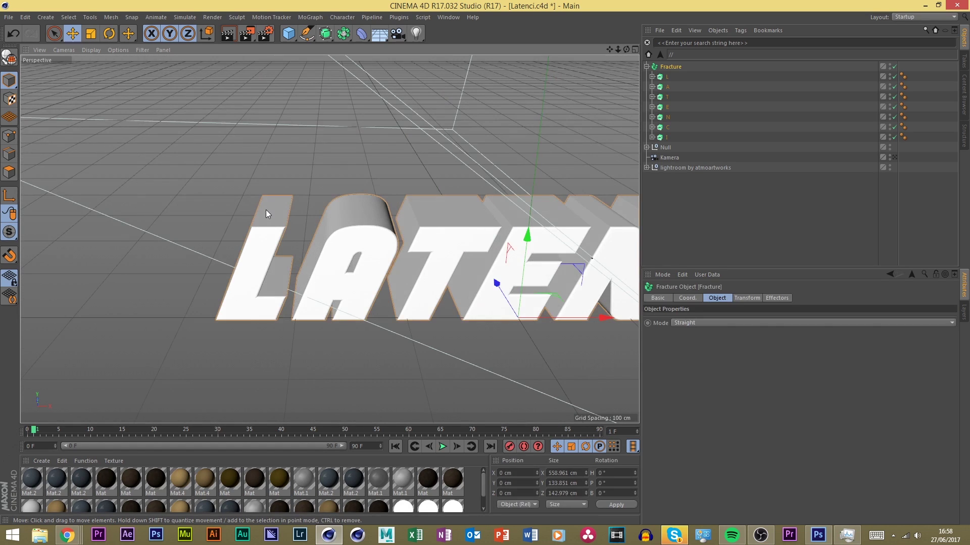
Duplicate the seven letter objects from the Fracture object as separate copies at the top level
left_click(667, 77)
scroll(230, 222, "down", 2)
scroll(235, 222, "up", 5)
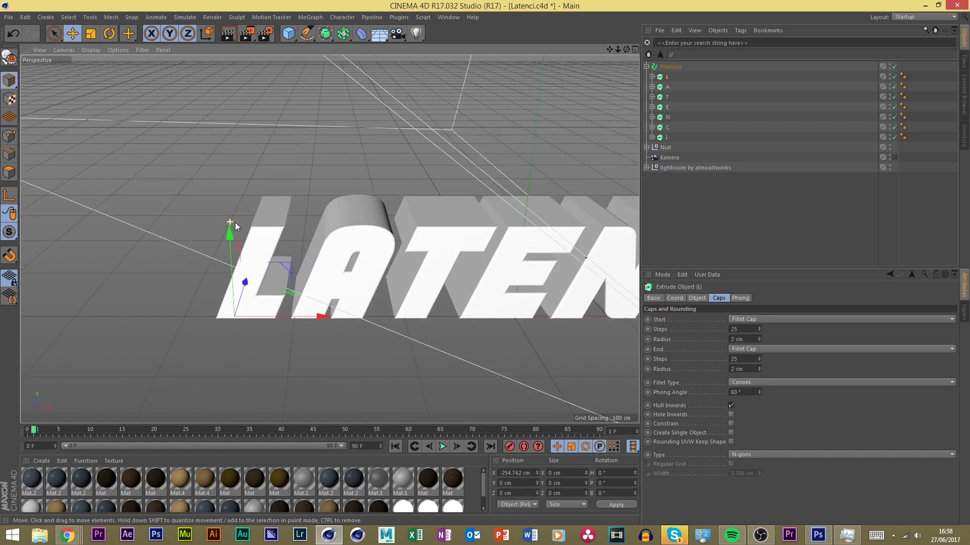
scroll(270, 221, "down", 3)
scroll(289, 214, "up", 3)
left_click_drag(626, 49, 636, 81)
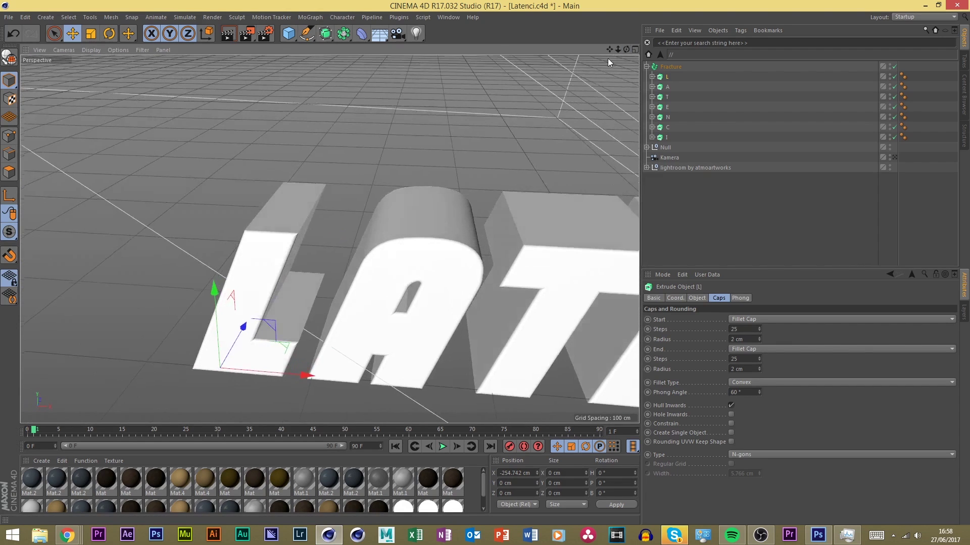
scroll(202, 161, "down", 3)
scroll(202, 161, "down", 3)
left_click(667, 137, "shift")
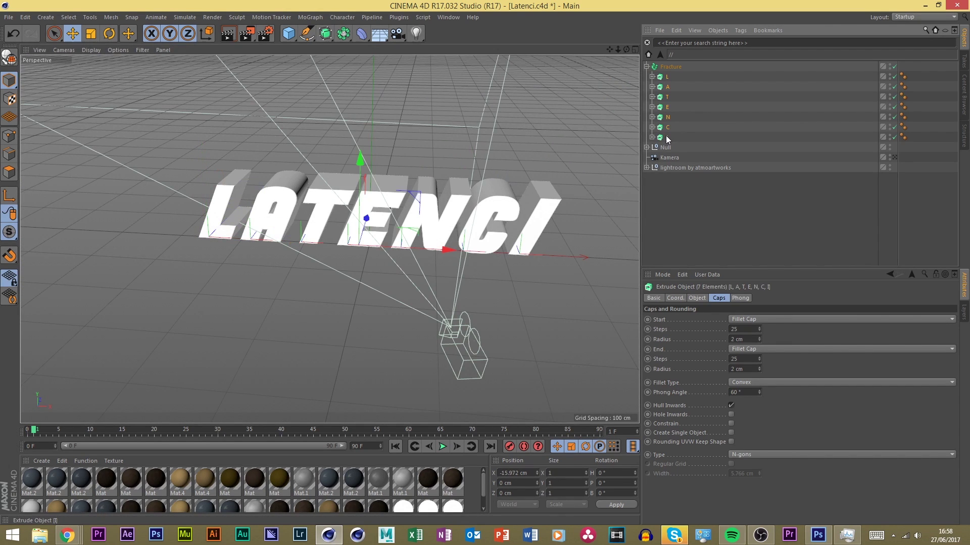
key("ctrl+c")
key("ctrl+v")
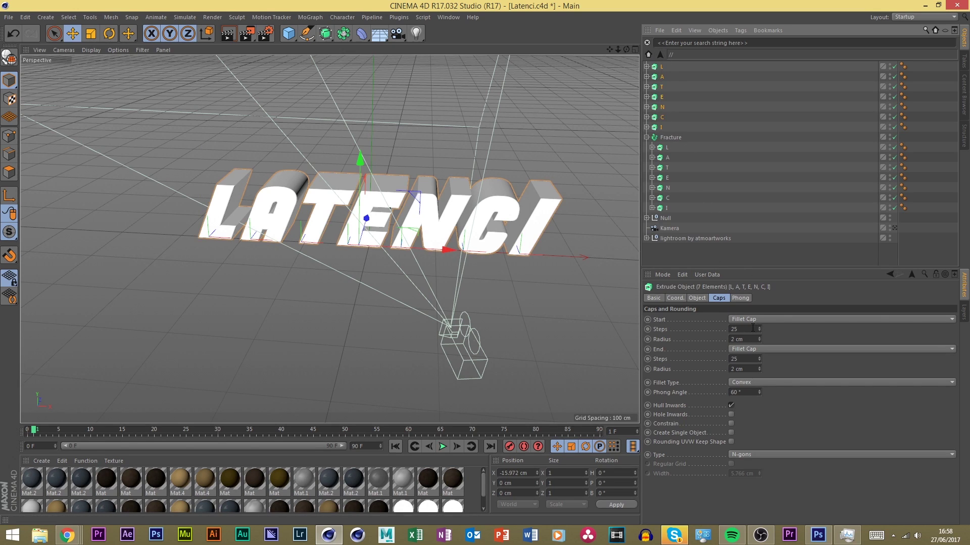
Set the start and end fillet radius of the duplicated letters to 3 cm
left_click(745, 340)
double_click(751, 370)
type("3")
key("Return")
scroll(390, 182, "up", 5)
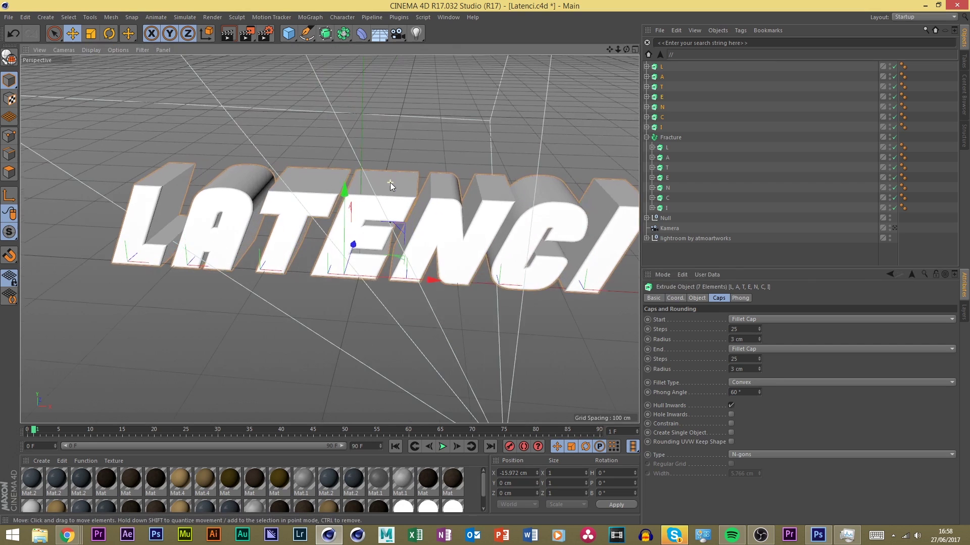
Reduce the duplicated letters' extrusion depth to 80.986 cm and shift them to a Z position of 5.774 cm
left_click_drag(390, 183, 535, 212, "alt")
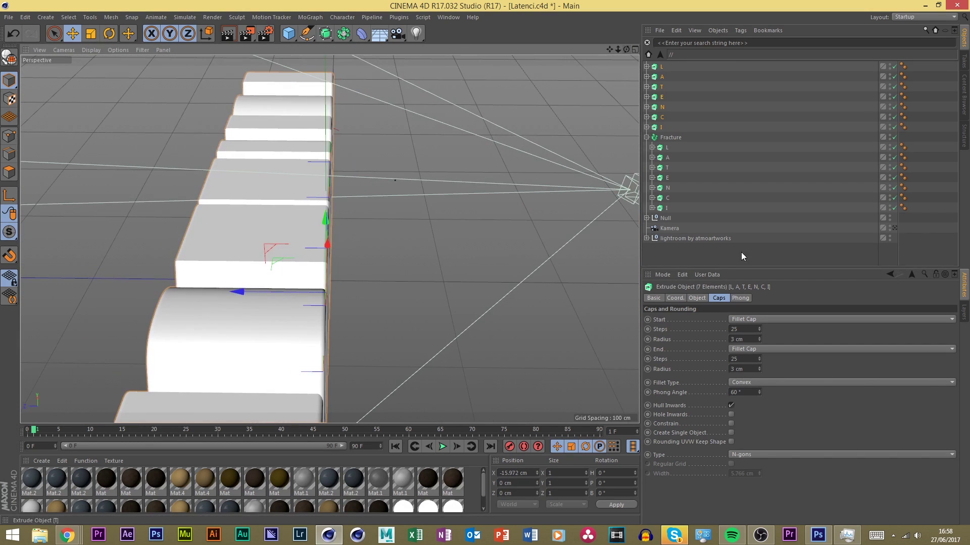
left_click(678, 298)
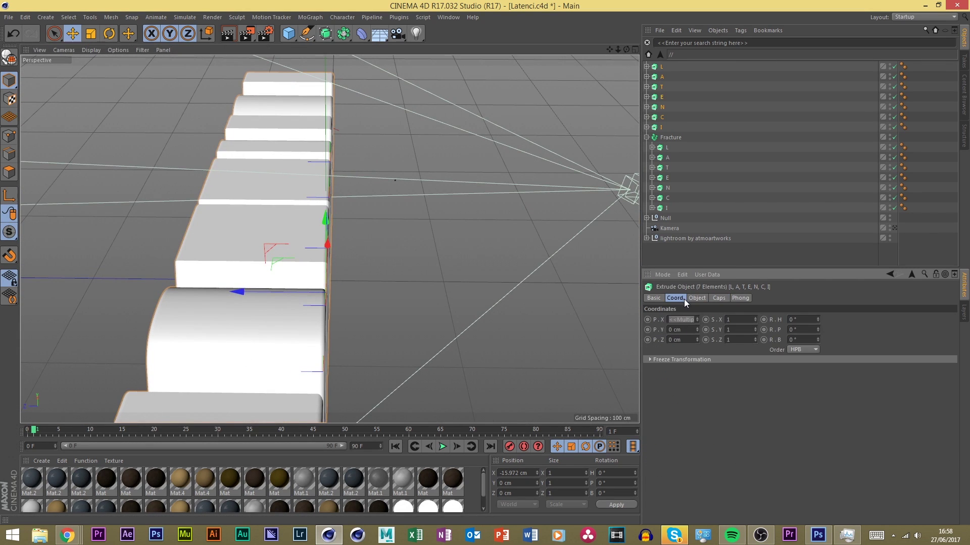
left_click(698, 300)
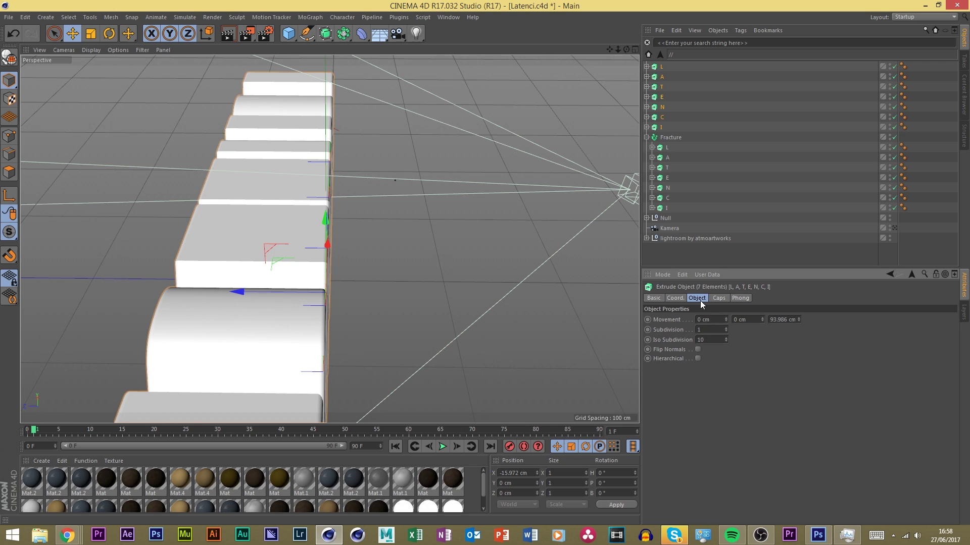
left_click_drag(798, 319, 787, 329)
left_click_drag(303, 222, 254, 260, "alt")
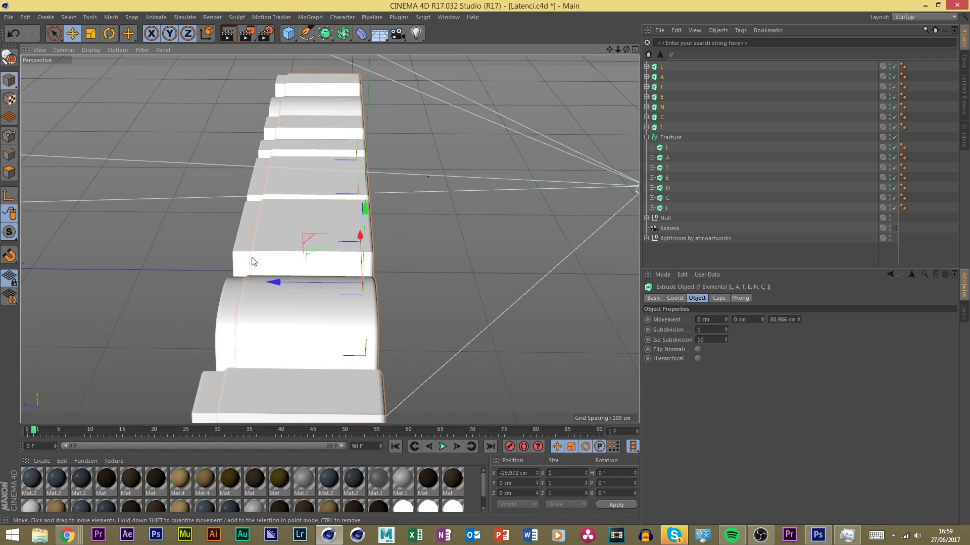
left_click_drag(298, 285, 290, 283)
Set the start and end fillet radius of the seven duplicated letters to 5 cm
left_click_drag(626, 50, 622, 51)
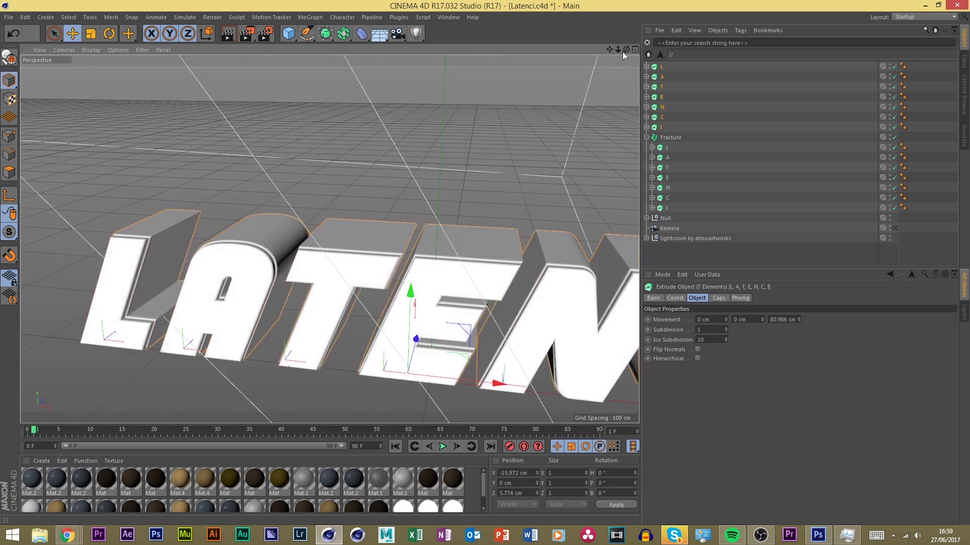
left_click(343, 171)
scroll(249, 256, "down", 3)
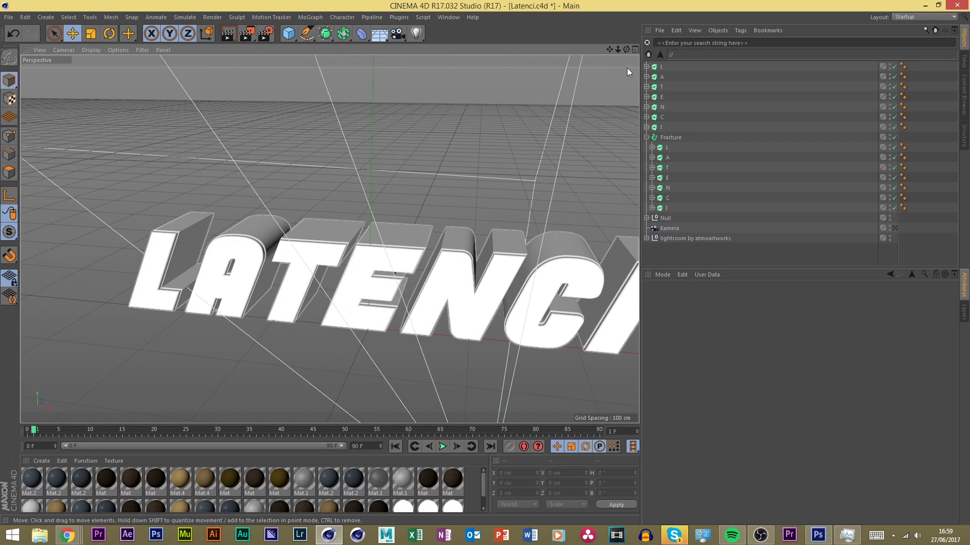
left_click_drag(626, 50, 662, 63)
left_click(662, 66)
left_click_drag(667, 135, 674, 71)
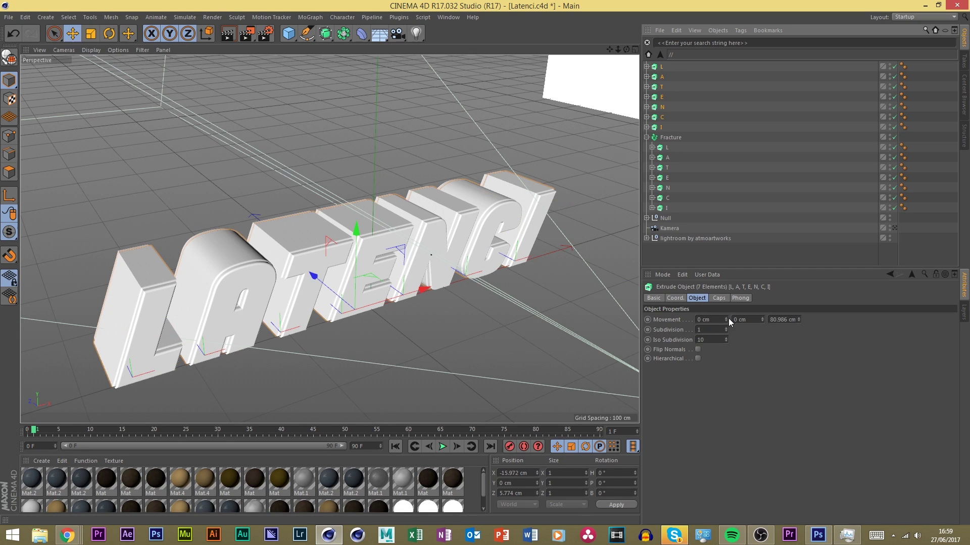
left_click(722, 299)
double_click(746, 340)
type("5")
double_click(751, 369)
type("5")
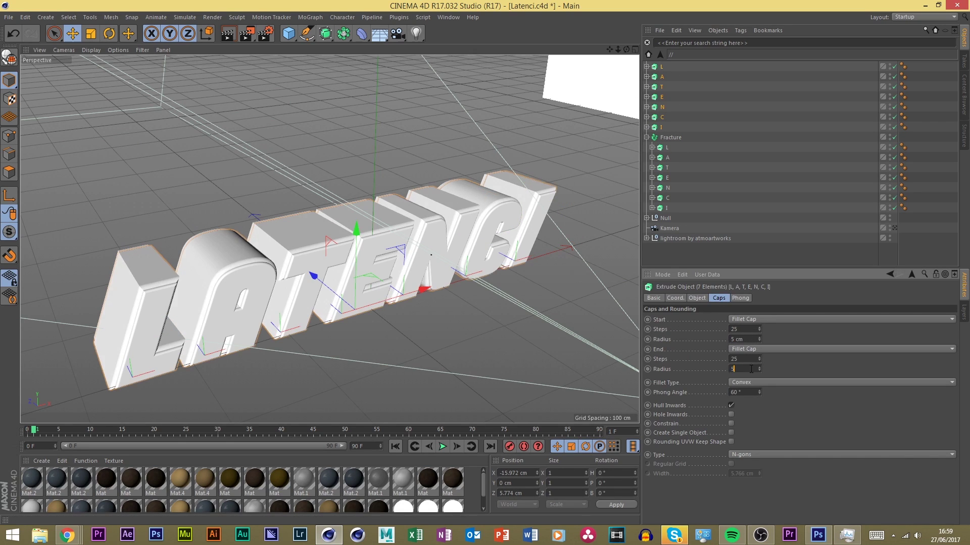
key("Return")
Group the duplicated L, A and T each with its matching letter from the Fracture object into separate nulls
left_click_drag(626, 49, 551, 25)
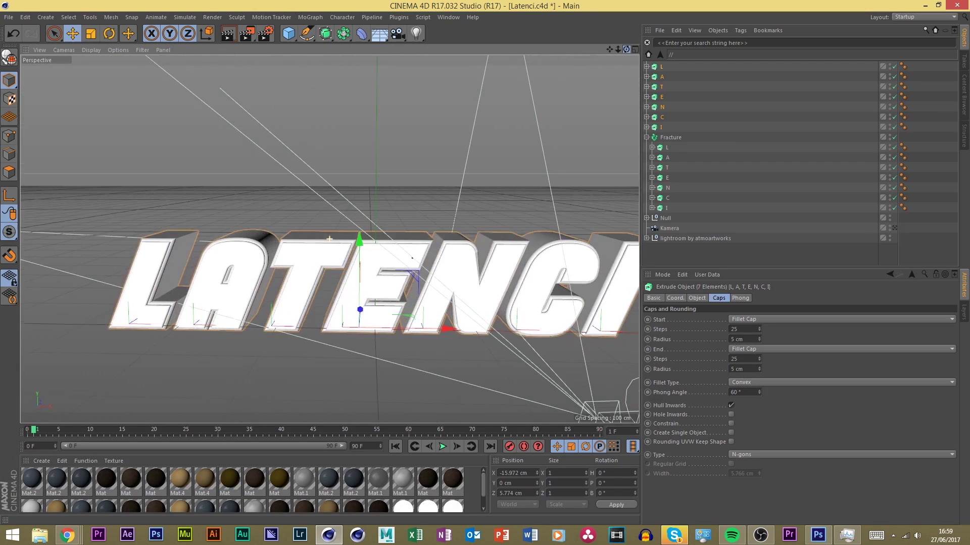
scroll(223, 305, "up", 2)
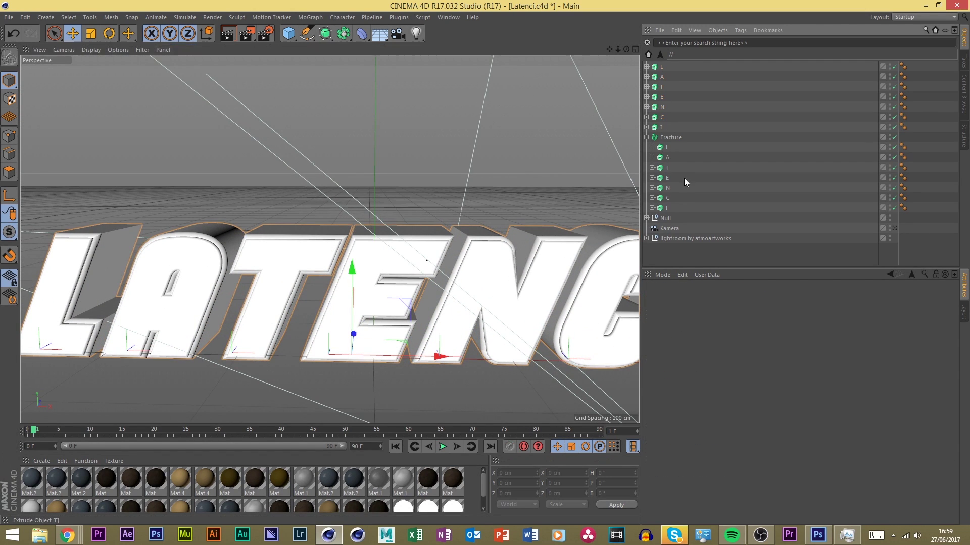
left_click(666, 148)
left_click(663, 66, "ctrl")
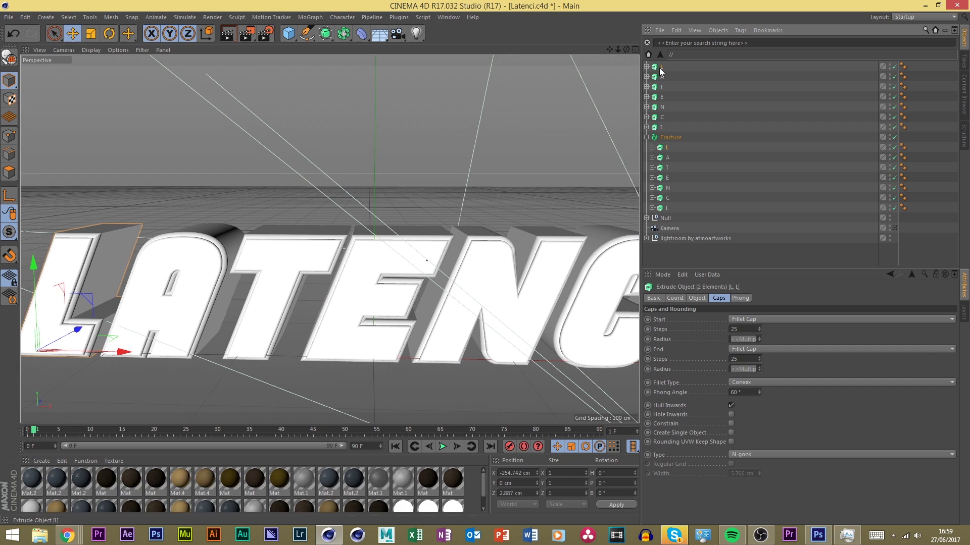
key("alt+g")
left_click(663, 78)
left_click(667, 147, "ctrl")
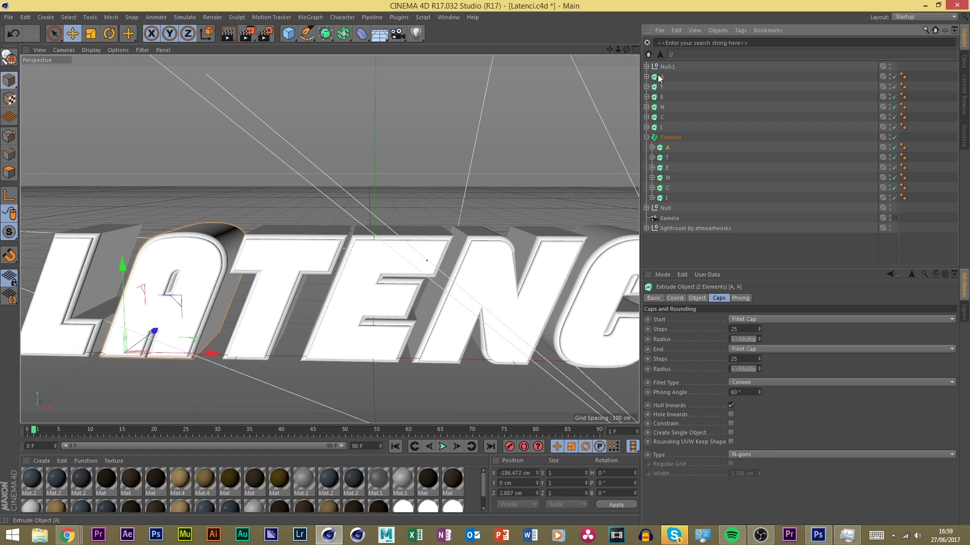
key("alt+g")
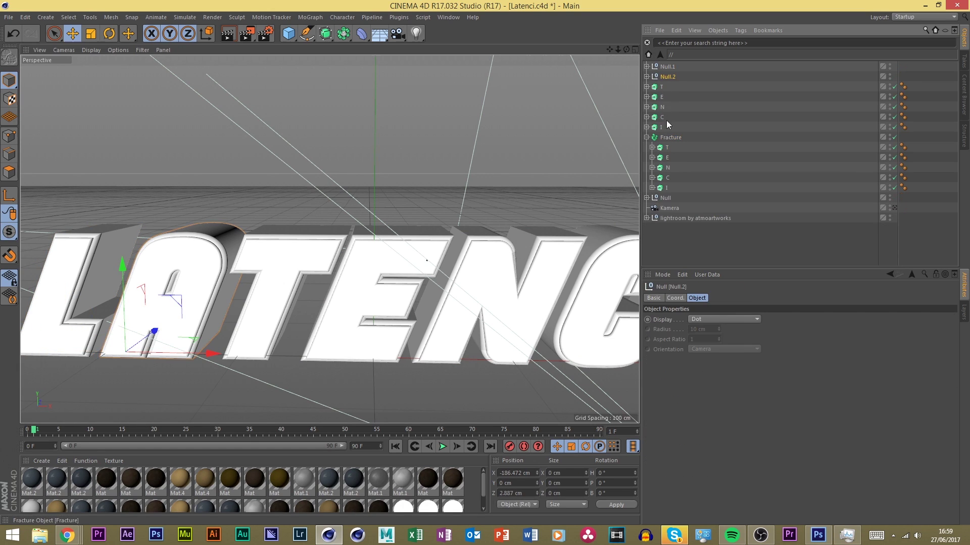
left_click(662, 87)
left_click(667, 148, "ctrl")
key("alt+g")
Group the duplicated E, N, C and I each with its matching letter from the Fracture object into separate nulls
left_click(662, 97)
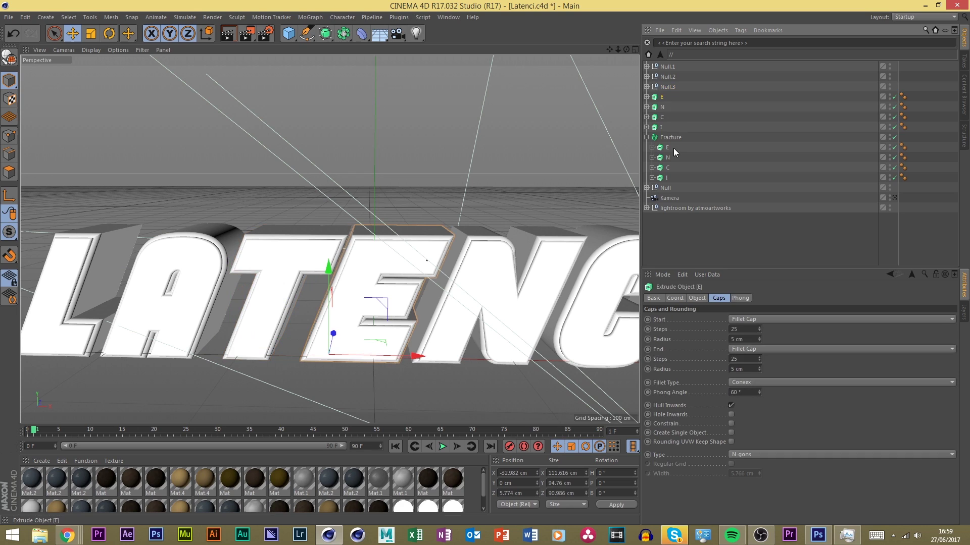
left_click(667, 148, "ctrl")
key("alt+g")
left_click(662, 107)
left_click(667, 148, "ctrl")
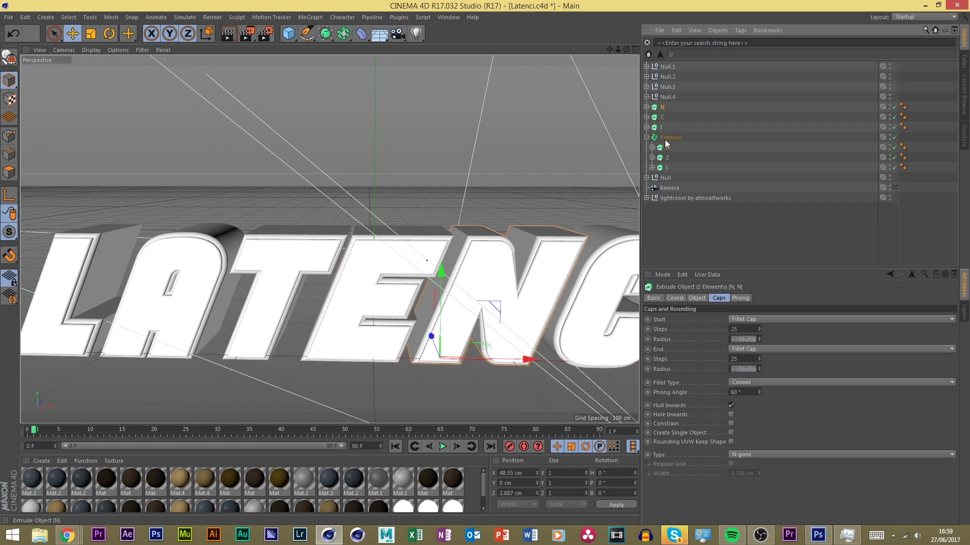
key("alt+g")
left_click(662, 117)
left_click(667, 148, "ctrl")
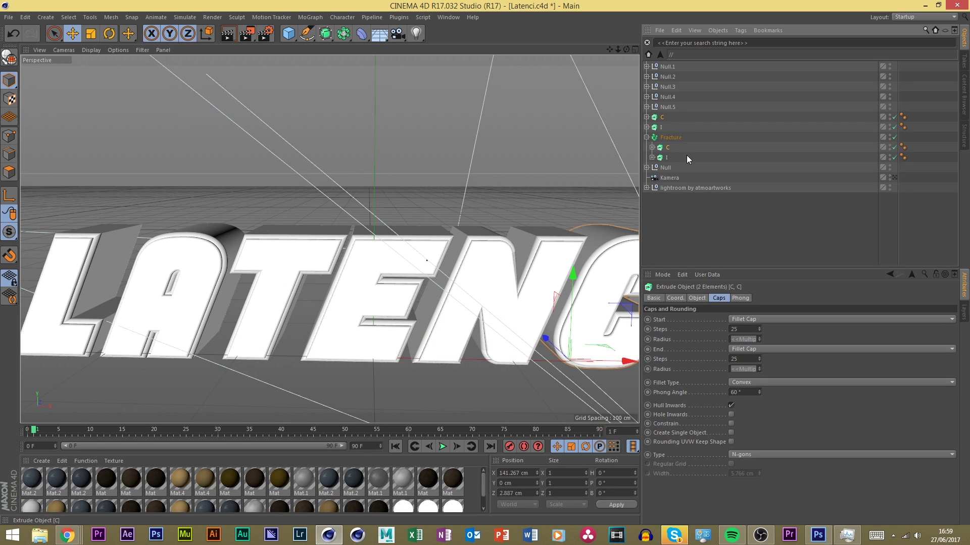
key("alt+g")
left_click(662, 128)
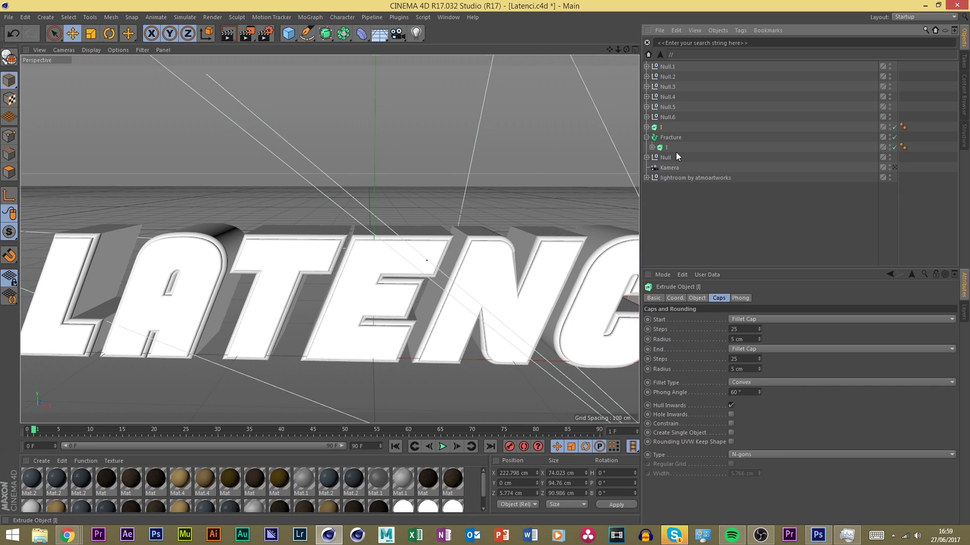
left_click(669, 147, "ctrl")
key("alt+g")
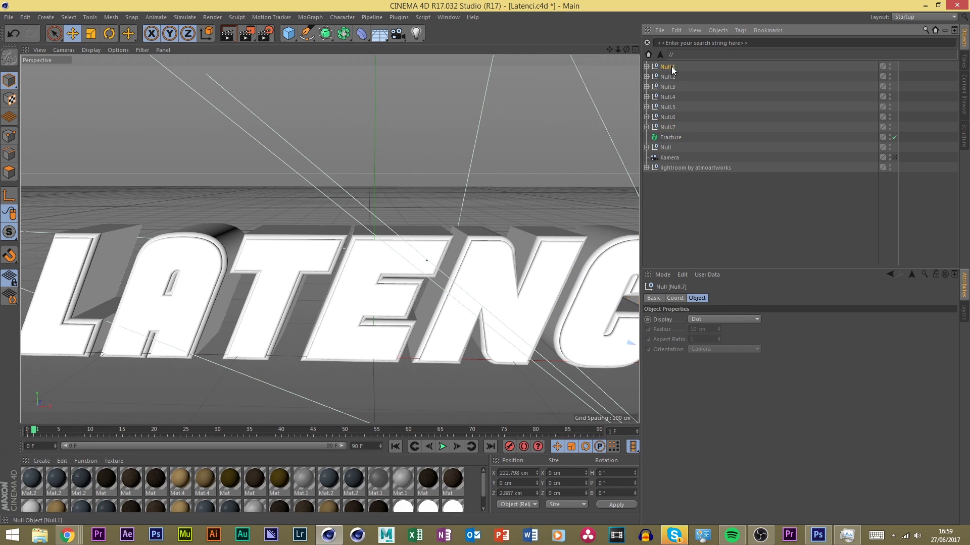
Place the seven letter nulls, Null.1 to Null.7, inside the Fracture object
left_click(667, 129, "shift")
left_click_drag(667, 130, 673, 137)
left_click(664, 192)
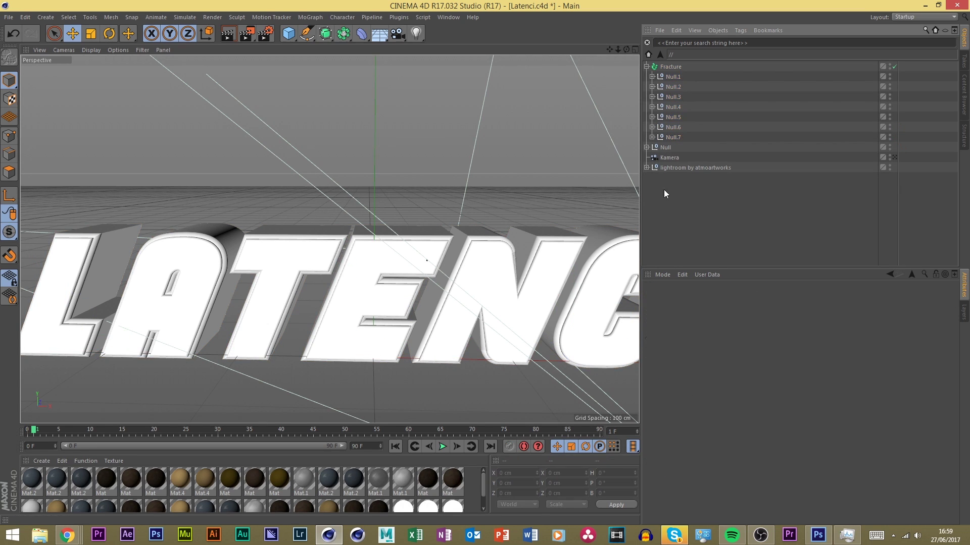
scroll(347, 237, "down", 5)
scroll(328, 272, "up", 4)
scroll(327, 272, "down", 4)
left_click(676, 67)
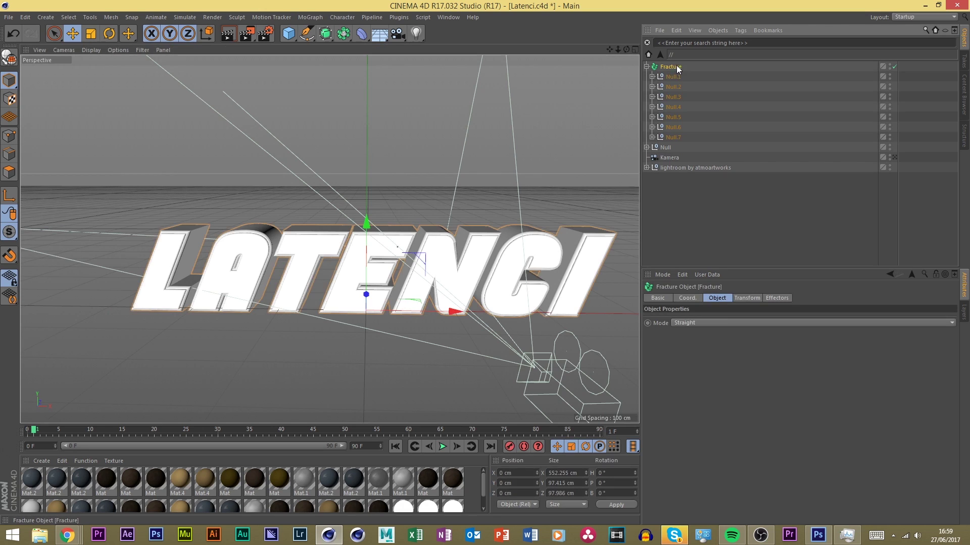
Center the axis of Null.1, the L group, on all its points with Axis Center, including children
left_click(668, 77)
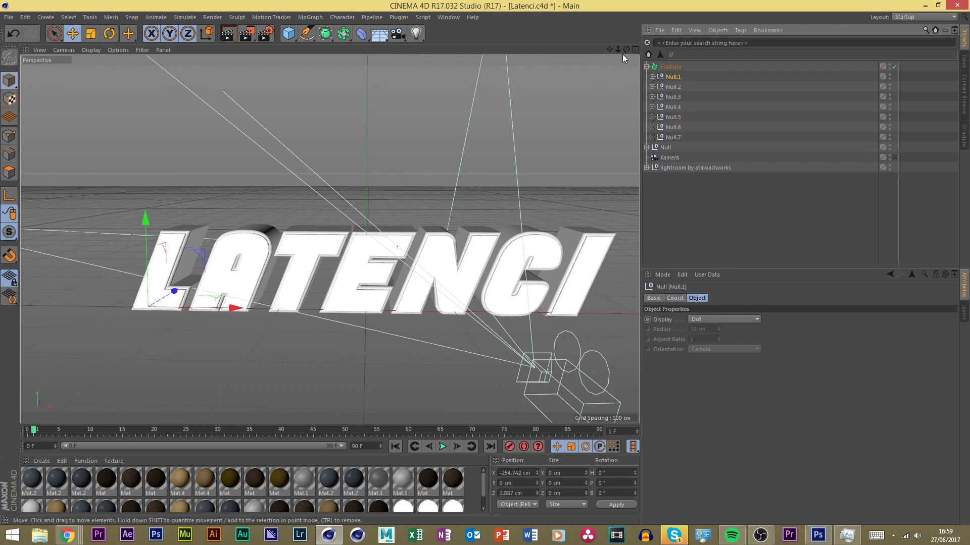
left_click_drag(625, 49, 760, 45)
scroll(352, 315, "up", 4)
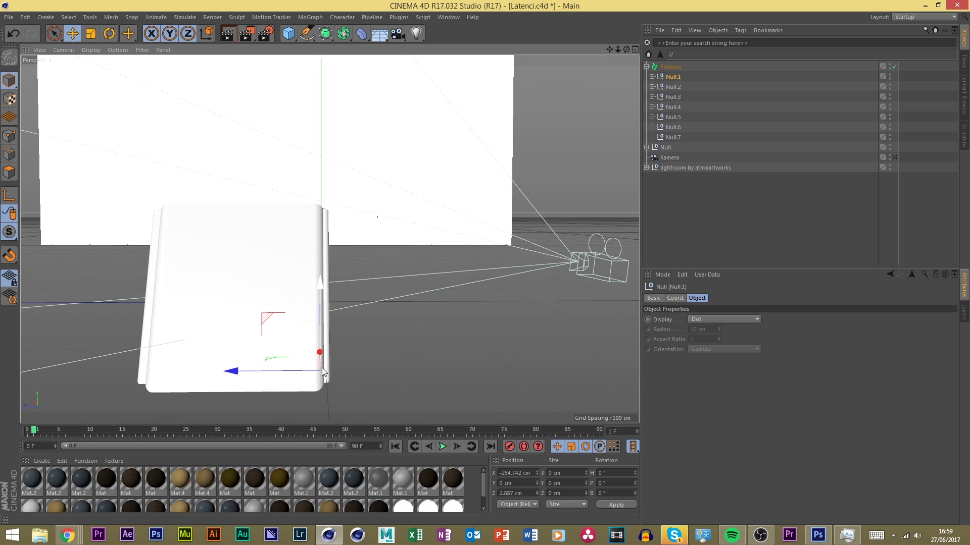
left_click_drag(626, 49, 423, 186)
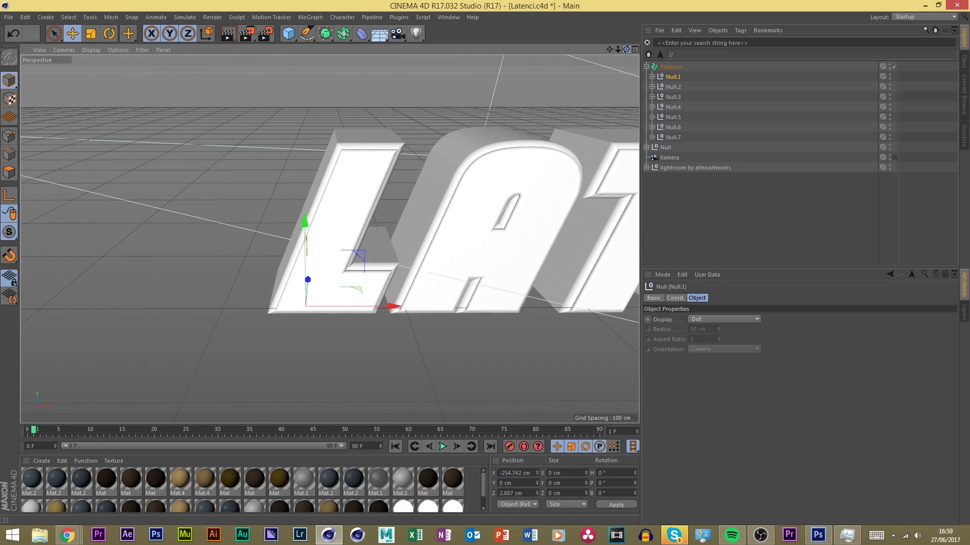
mouse_move(626, 49)
left_mouse_down()
mouse_move(596, 65)
mouse_move(657, 56)
mouse_move(630, 49)
mouse_move(580, 80)
mouse_move(617, 50)
mouse_move(634, 57)
left_mouse_up()
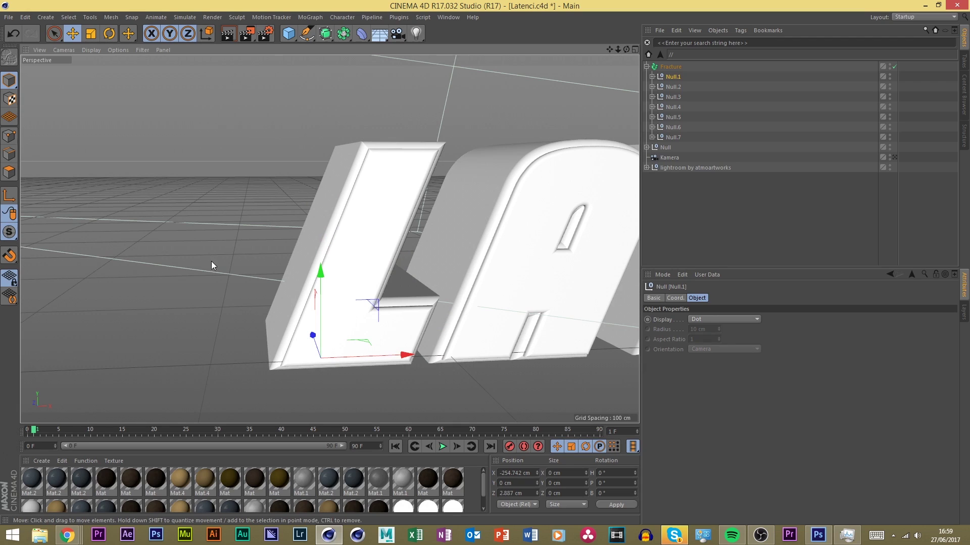
left_click(115, 17)
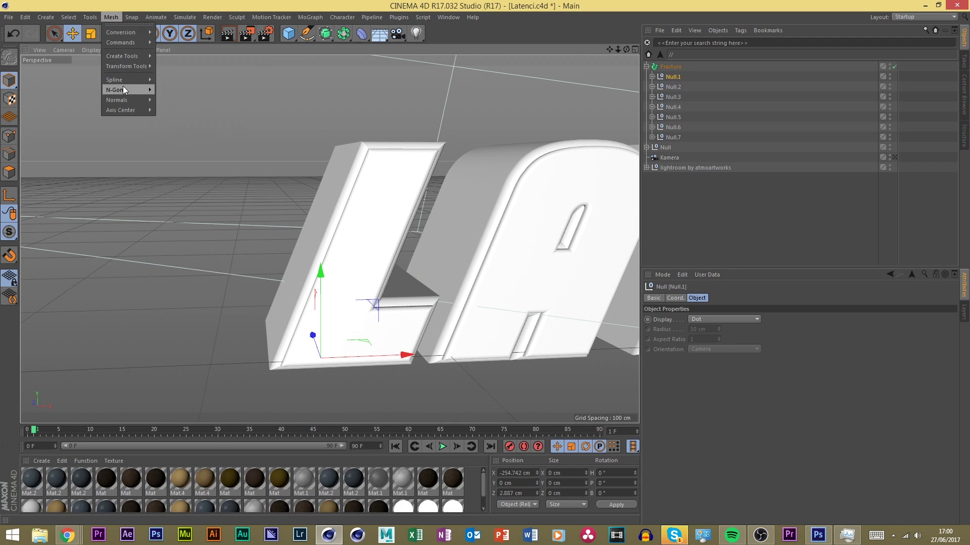
mouse_move(129, 111)
left_click(183, 111)
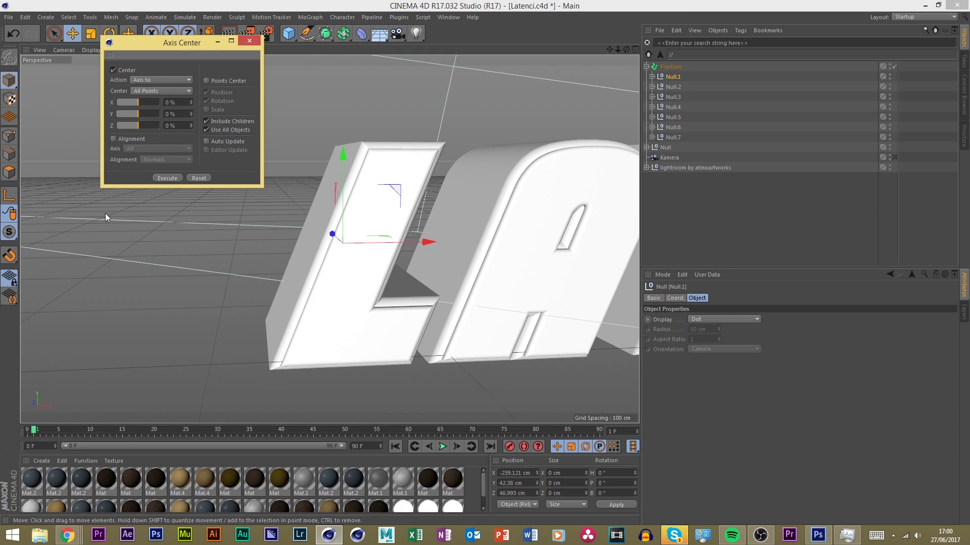
Center the axes of Null.2 and Null.3, the A and T groups, on their geometry
scroll(105, 213, "down", 3)
left_click(673, 87)
left_click(167, 178)
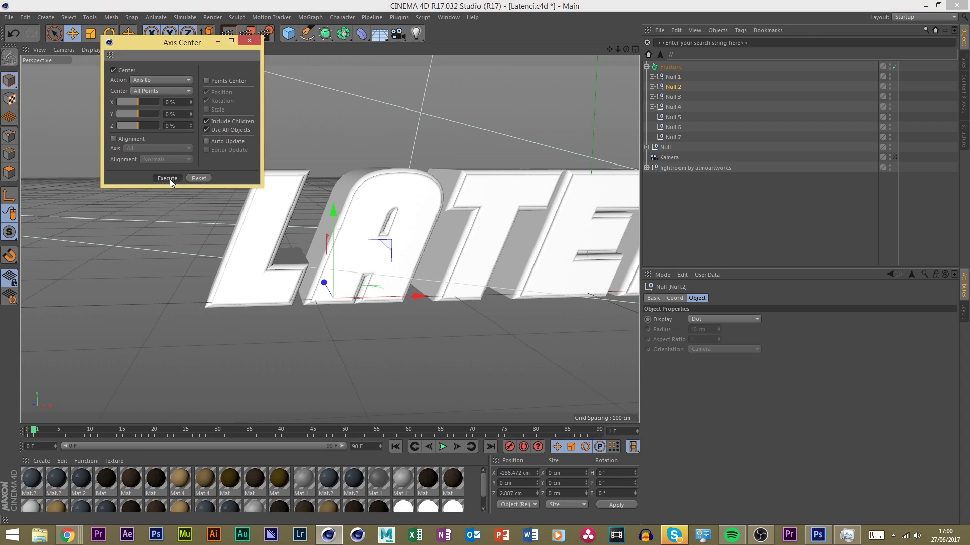
left_click(673, 97)
scroll(204, 212, "down", 2)
left_click(167, 178)
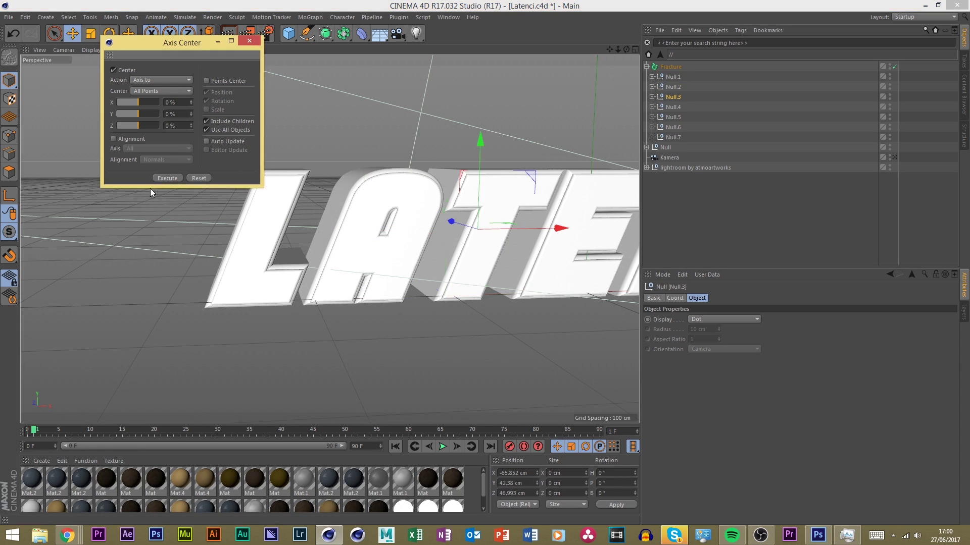
Center the axes of the remaining letter nulls through Null.7 on their geometry and close the Axis Center dialog
left_click(673, 107)
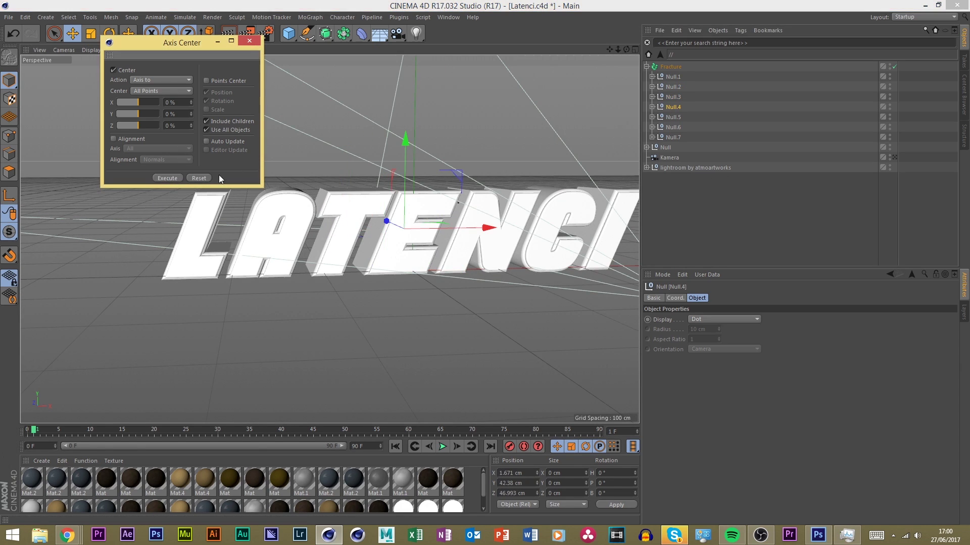
left_click(168, 178)
left_click(673, 127)
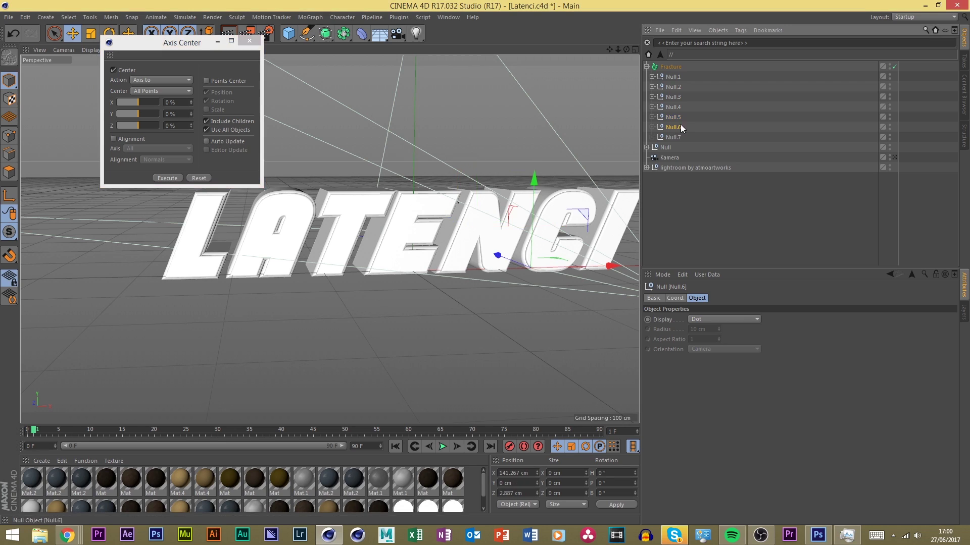
left_click(167, 178)
left_click(672, 138)
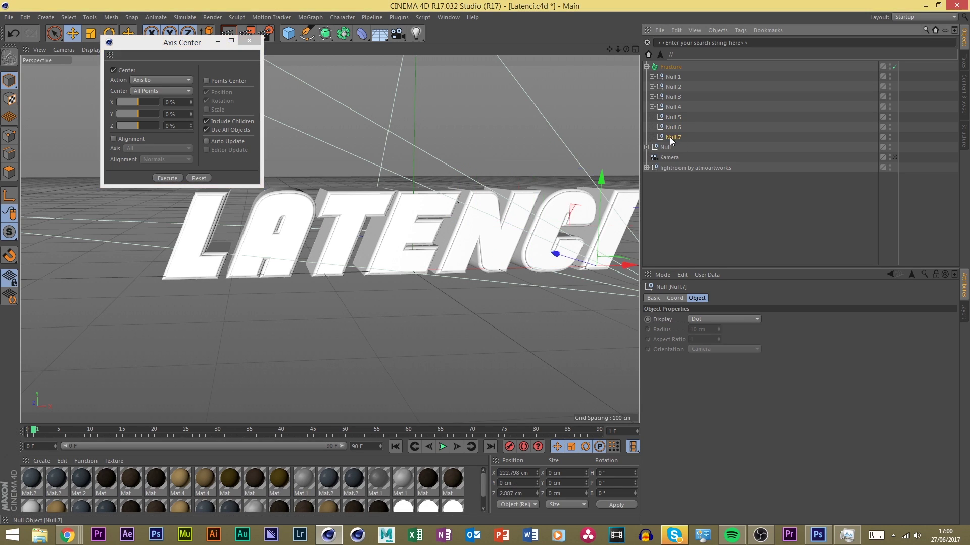
left_click(249, 41)
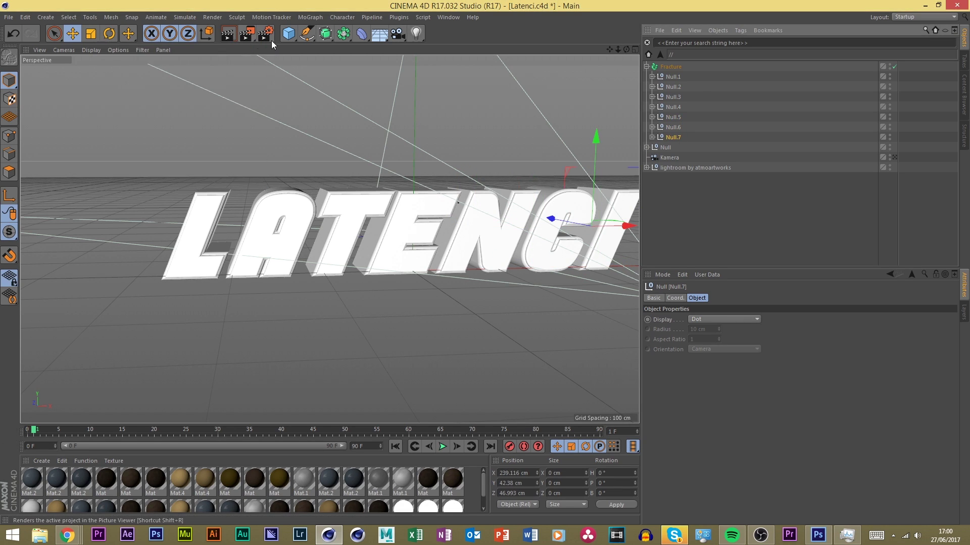
Rename the first three letter nulls in the Fracture object as L, A and T
double_click(671, 77)
type("L")
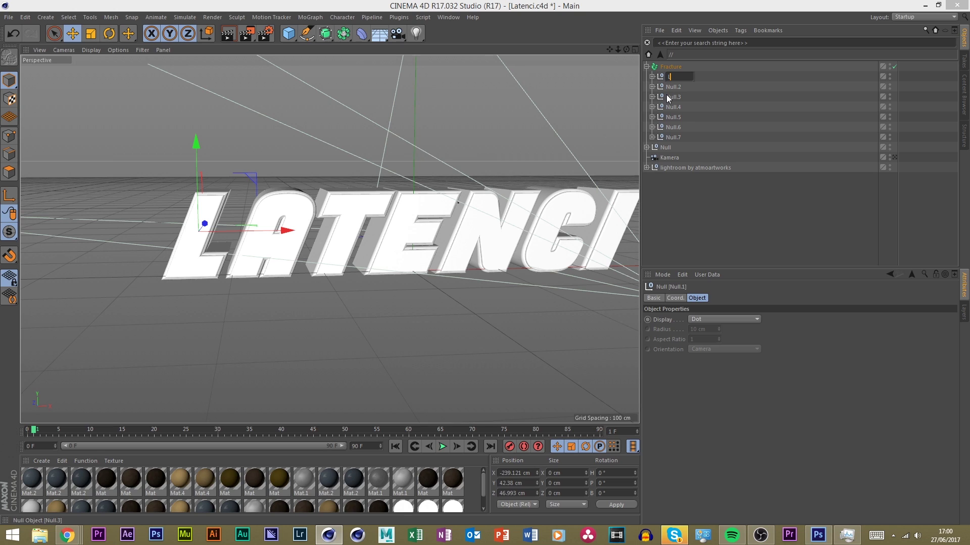
key("Return")
double_click(673, 87)
type("A")
key("Return")
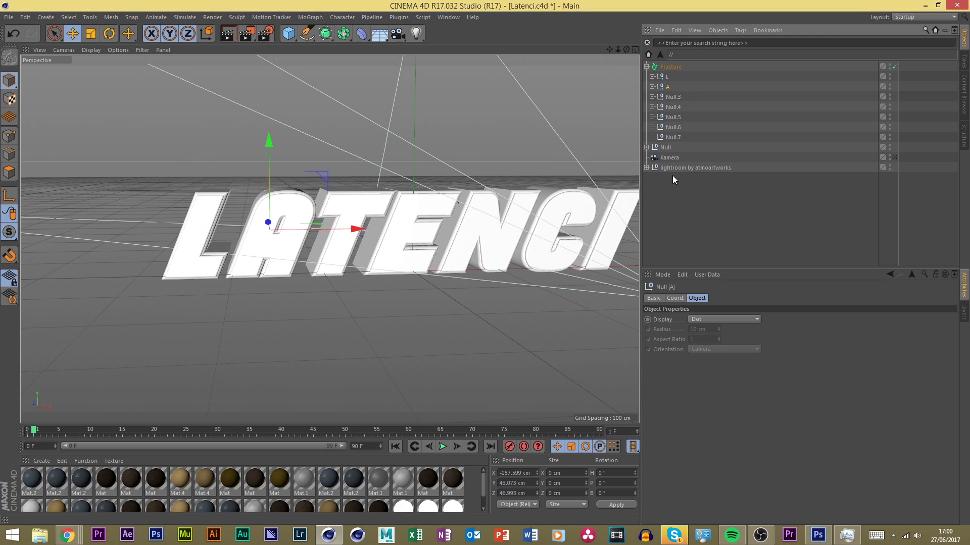
double_click(674, 97)
type("T")
key("Return")
Rename the remaining letter nulls, Null.4 to Null.7, as E, N, C and I
left_click(675, 106)
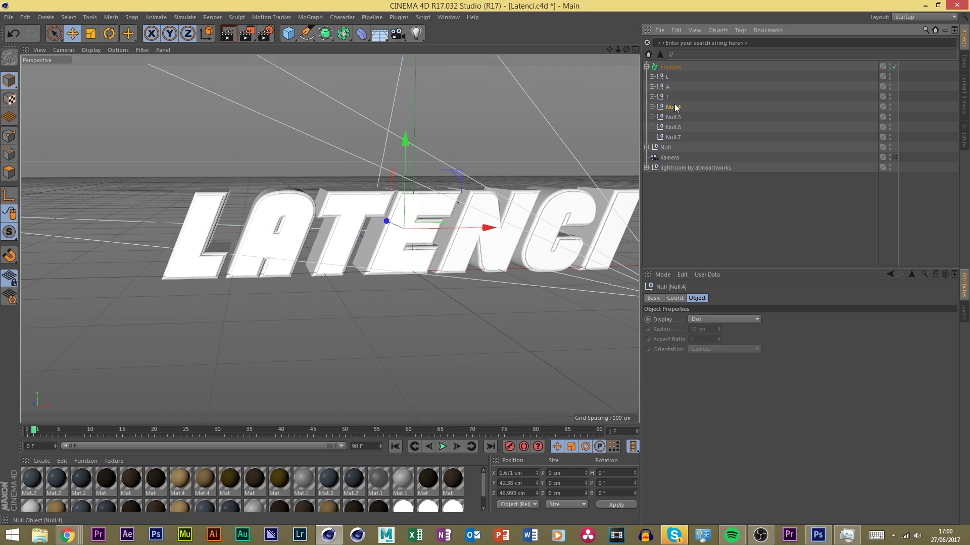
double_click(677, 107)
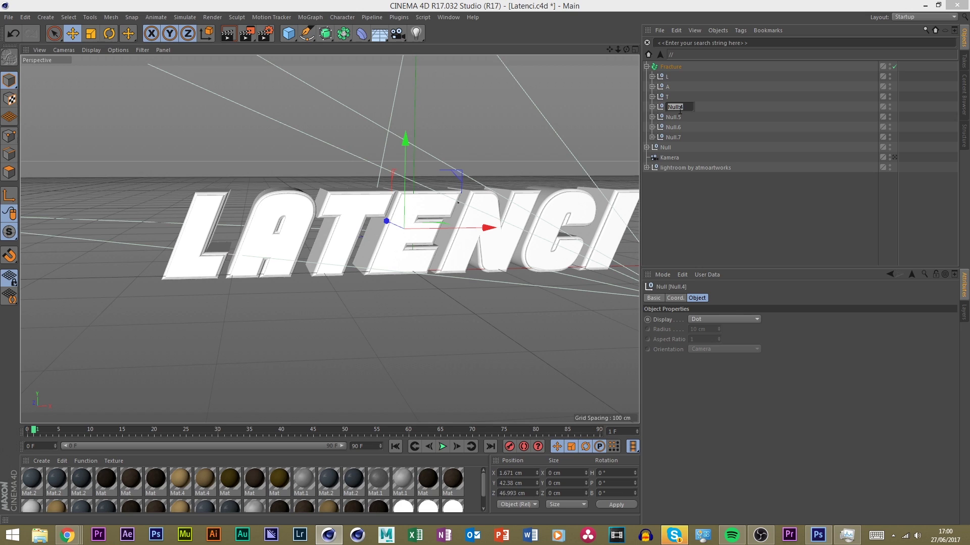
type("E")
key("Return")
double_click(676, 117)
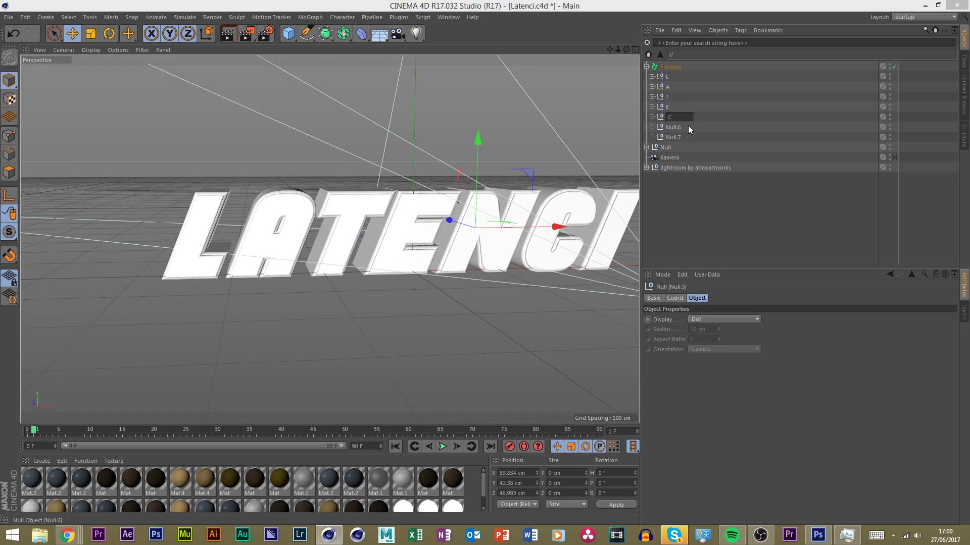
type("N")
key("Return")
double_click(676, 127)
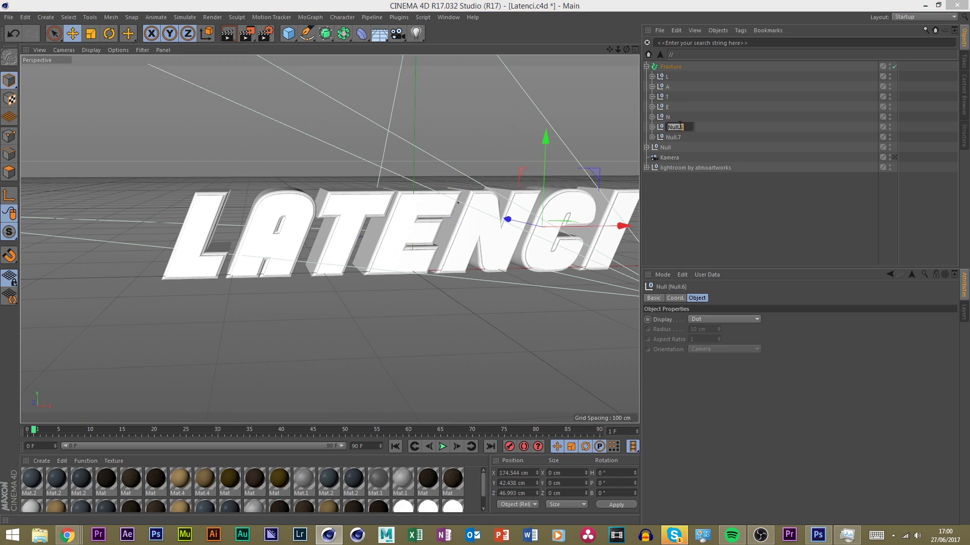
type("C")
key("Return")
double_click(675, 137)
type("I")
key("Return")
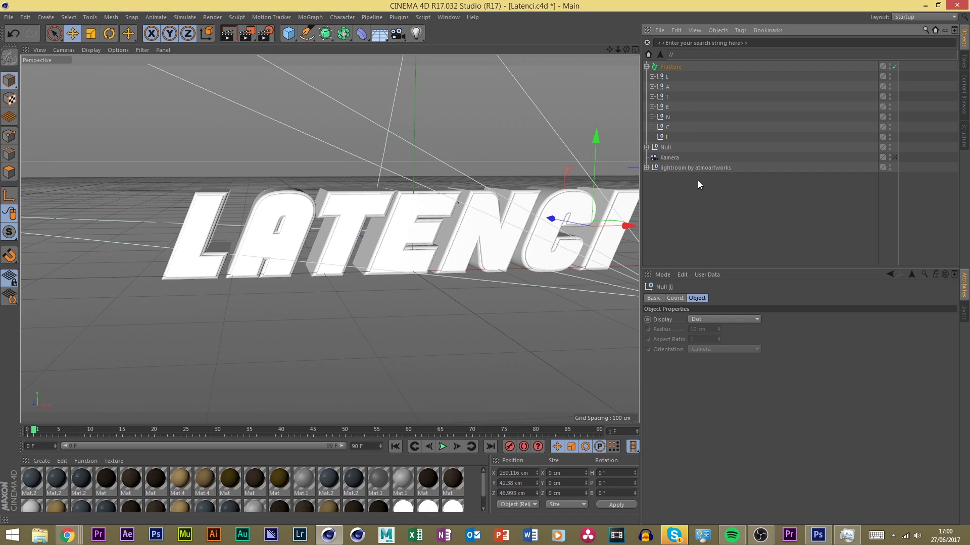
Apply a Random effector to the Fracture object
scroll(368, 210, "down", 5)
scroll(328, 215, "up", 5)
left_click(117, 203)
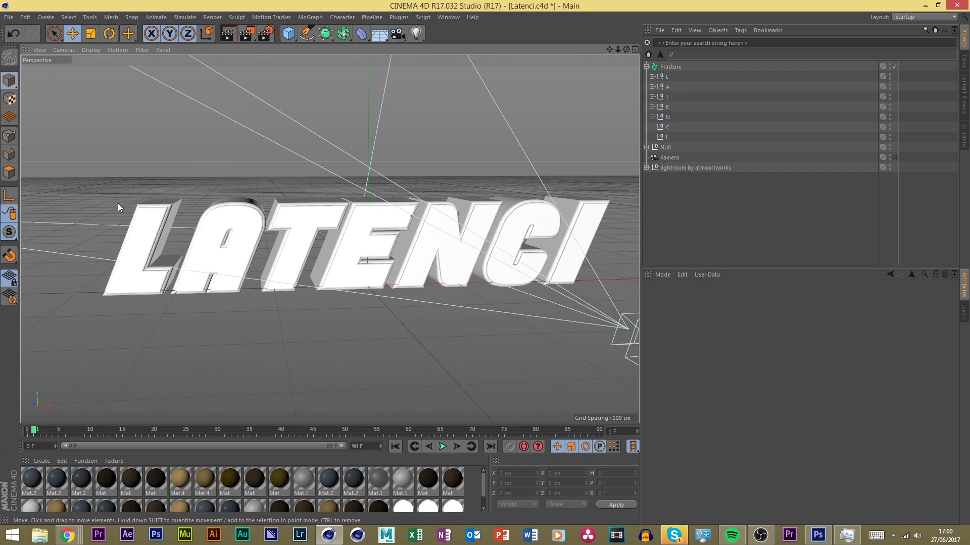
scroll(152, 215, "up", 4)
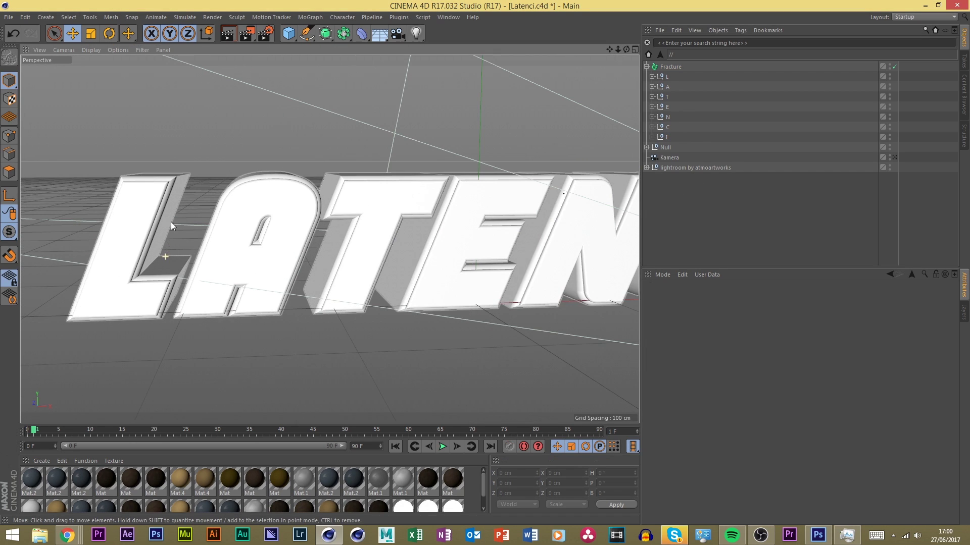
left_click(670, 67)
scroll(281, 229, "down", 4)
scroll(228, 166, "up", 4)
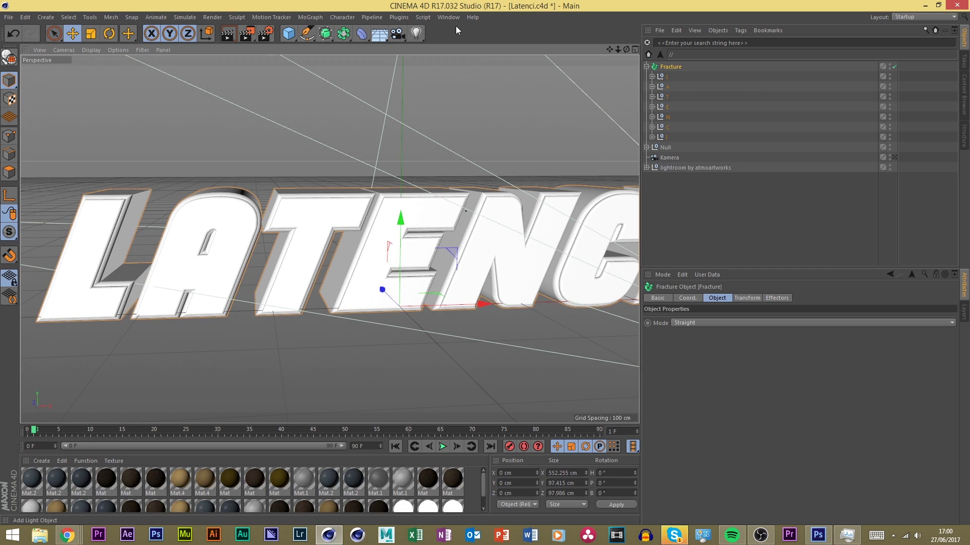
left_click_drag(627, 50, 283, 127)
left_click(309, 17)
mouse_move(318, 32)
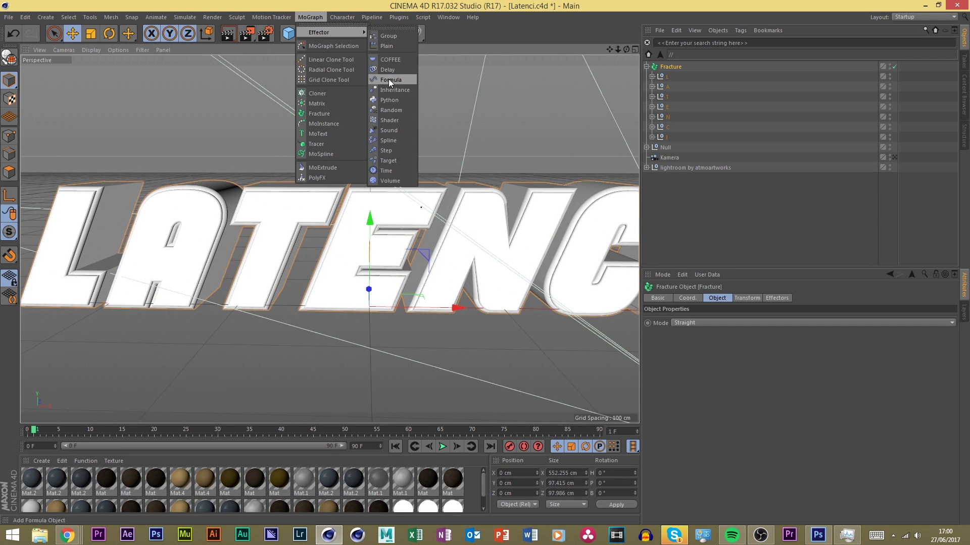
left_click(391, 110)
Set the Random effector to leave position alone and vary only rotation, with 5° for heading, pitch and bank
scroll(505, 253, "down", 3)
left_click(684, 414)
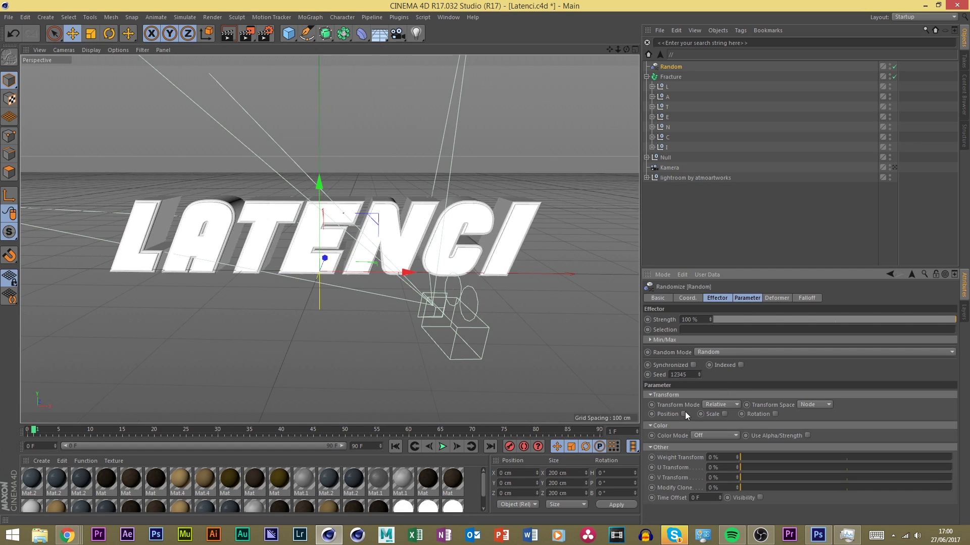
left_click(775, 414)
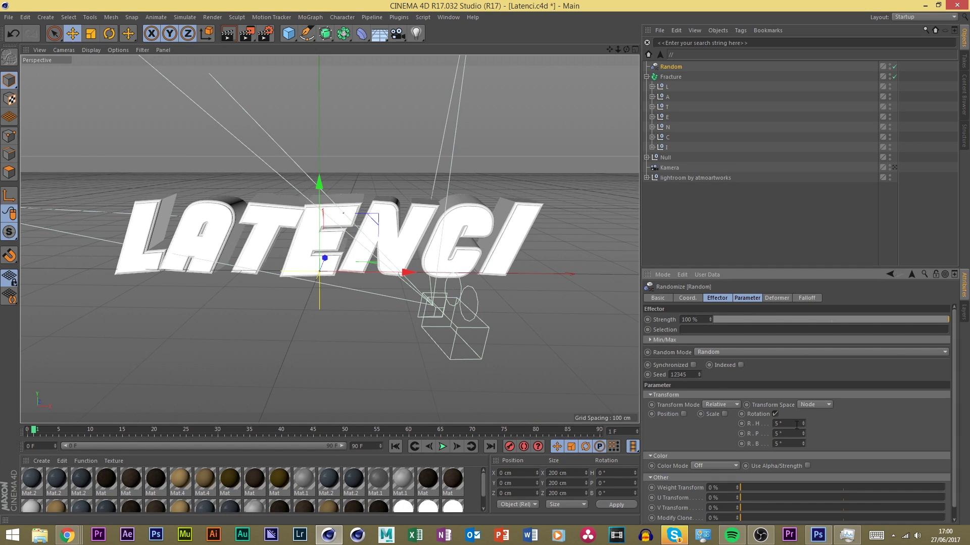
left_click(438, 304)
scroll(371, 196, "up", 5)
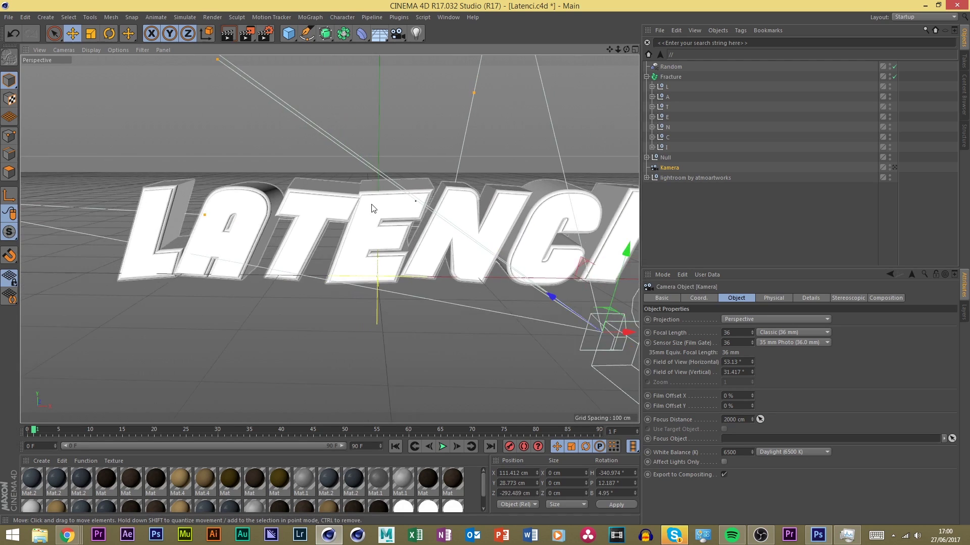
scroll(372, 208, "down", 4)
scroll(328, 222, "up", 3)
scroll(293, 232, "down", 1)
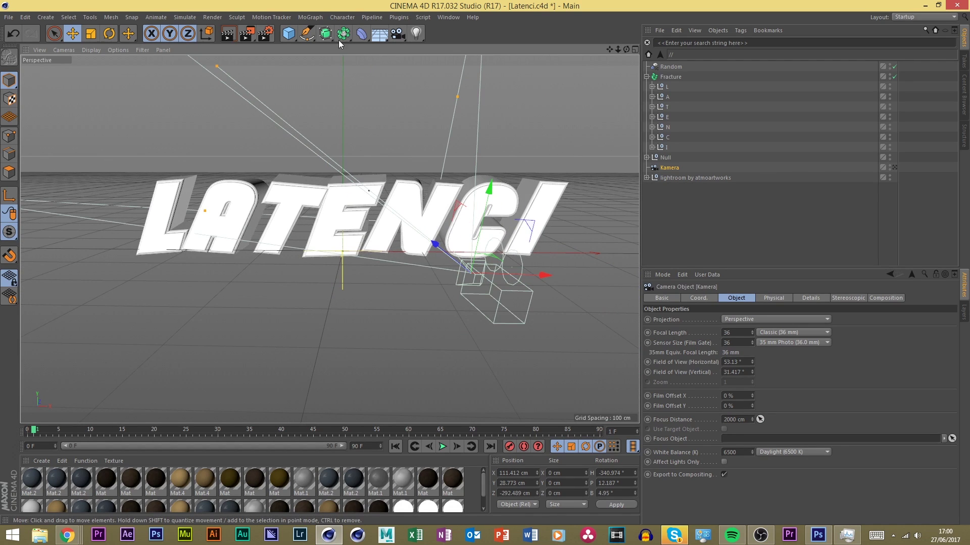
Add a Twist deformer and make it a child of the Fracture object
scroll(354, 114, "up", 3)
left_click(365, 35)
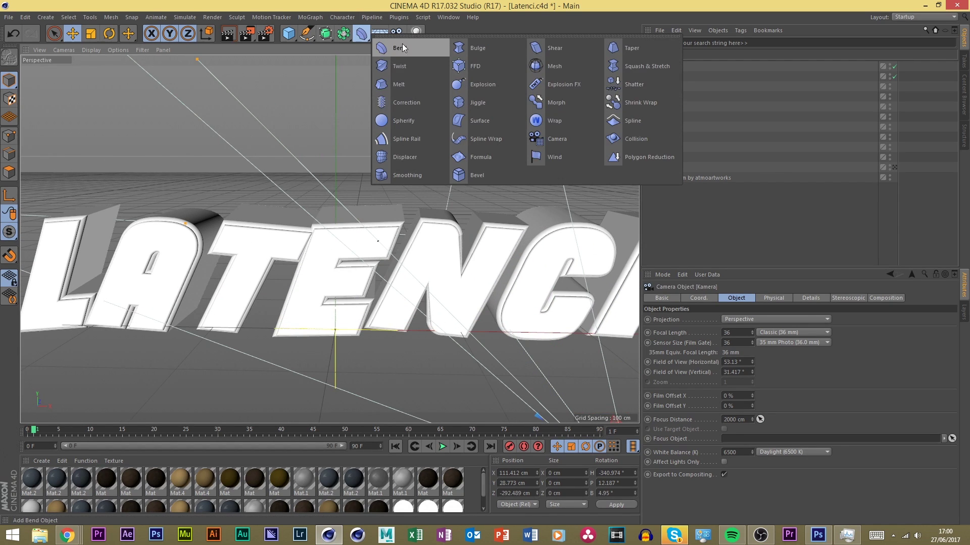
left_click(394, 68)
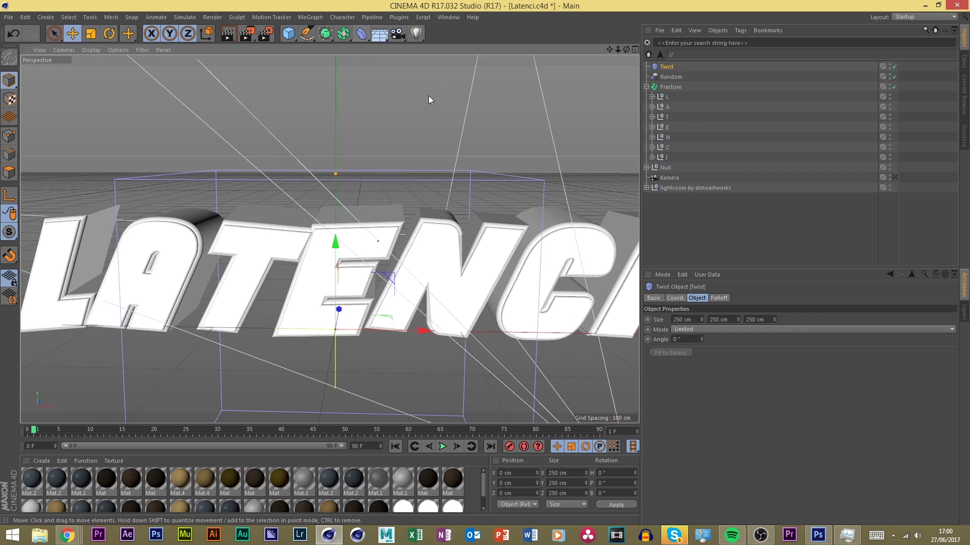
left_click_drag(671, 72, 681, 75)
scroll(445, 229, "down", 3)
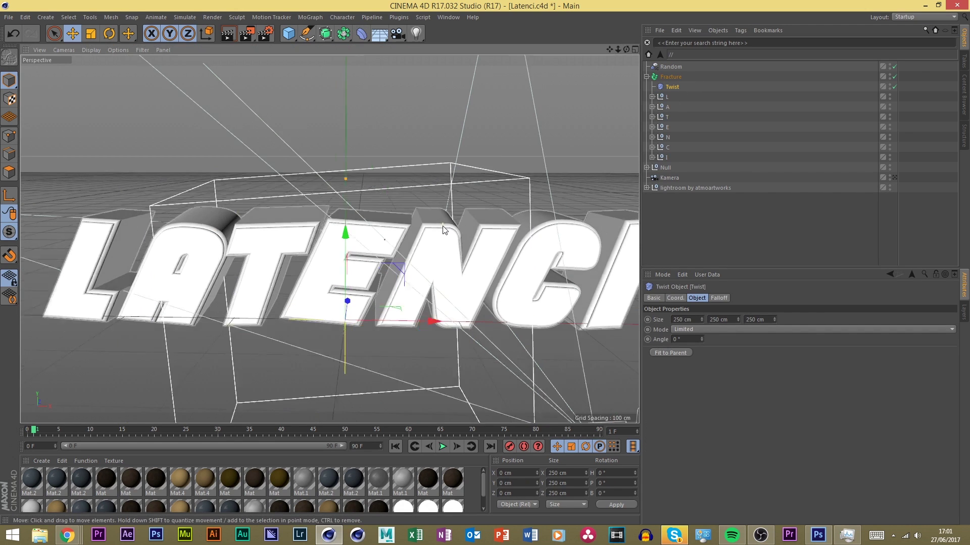
Rotate the Twist deformer to a bank of about 94° so its long axis runs along the title
mouse_move(702, 339)
left_mouse_down()
mouse_move(702, 319)
mouse_move(701, 338)
left_mouse_up()
key("ctrl+z")
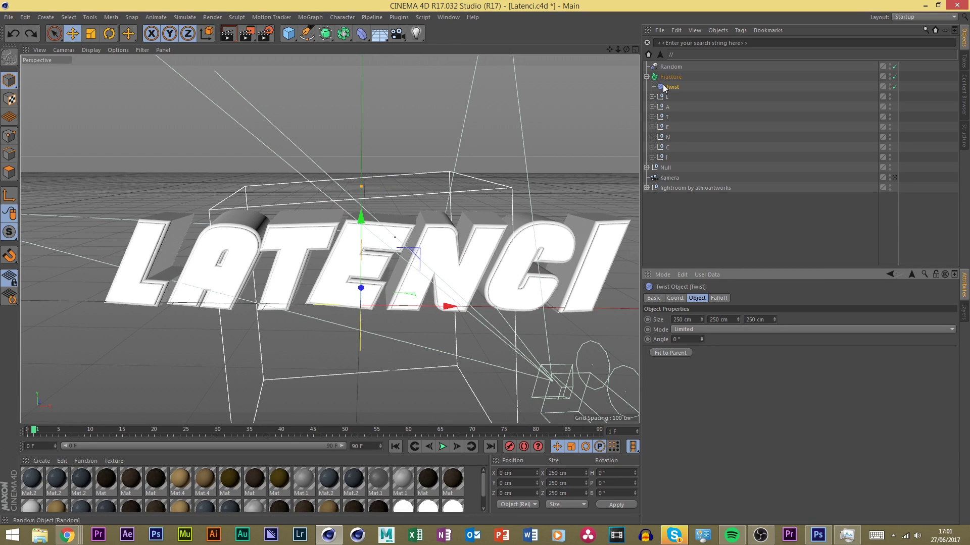
key("r")
left_click_drag(371, 252, 460, 345)
left_click_drag(626, 47, 374, 332)
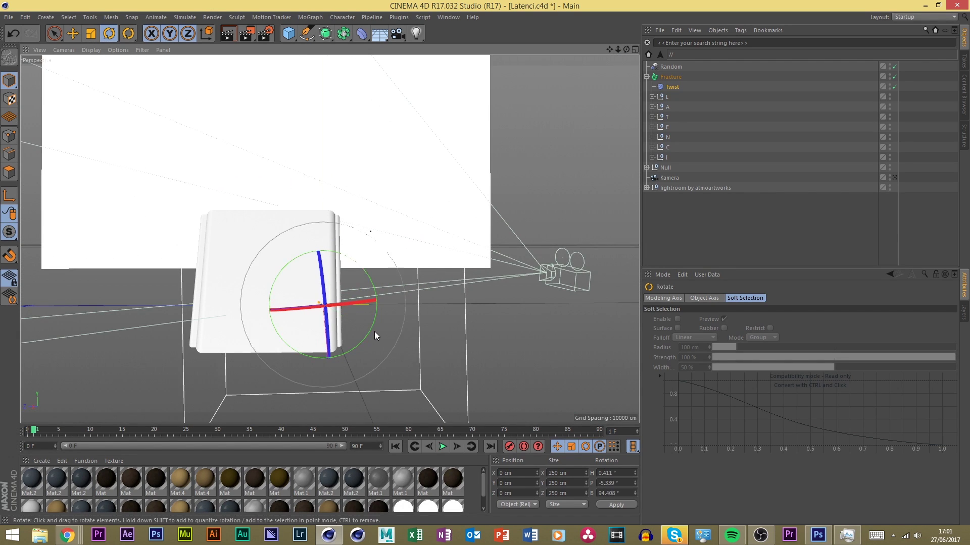
Move the Twist deformer back and up to about Y 39 cm and Z 51 cm, centred on the letters' depth
key("e")
left_click_drag(271, 307, 230, 318)
left_click_drag(298, 355, 272, 283)
left_click_drag(627, 49, 173, 172)
scroll(172, 173, "down", 5)
Raise the Twist deformer to Y 45.817 cm and set its Y scale to 2.66 to span the whole title
left_click(665, 87)
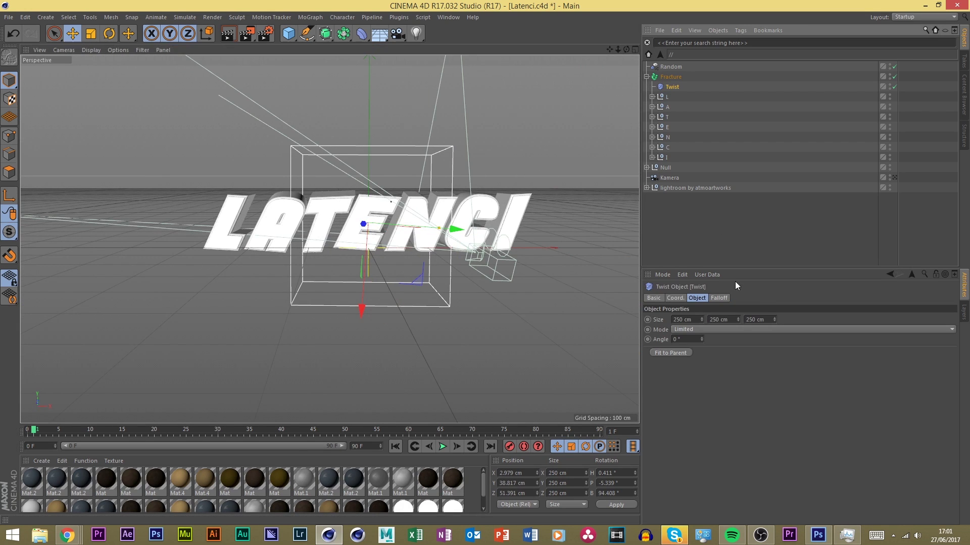
left_click(676, 299)
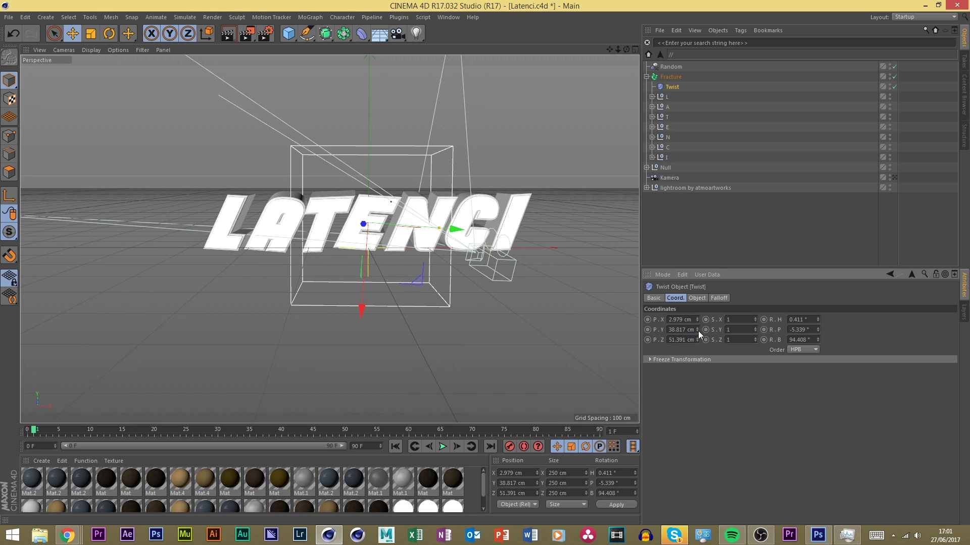
left_click_drag(698, 332, 815, 337)
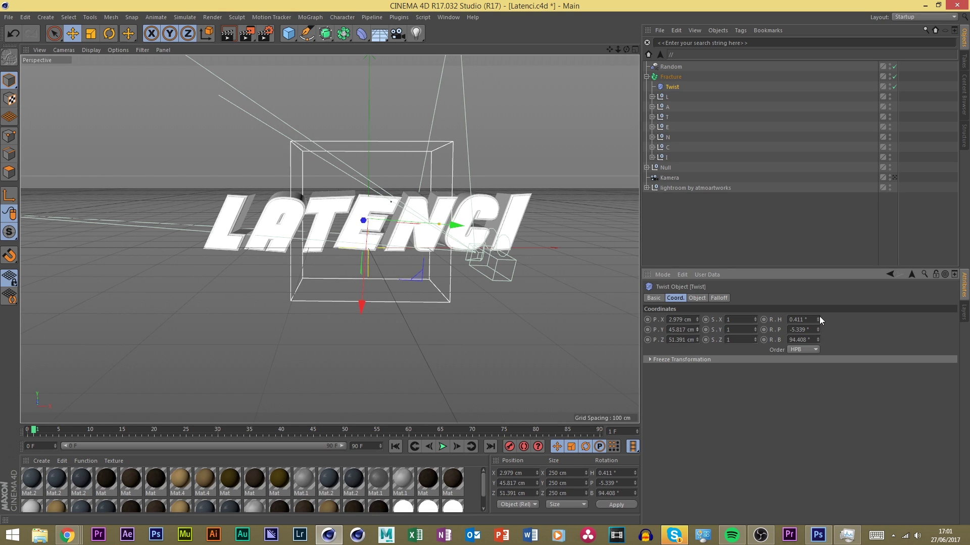
key("ctrl+z")
mouse_move(755, 329)
left_mouse_down()
mouse_move(788, 325)
mouse_move(755, 332)
left_mouse_up()
scroll(402, 244, "up", 5)
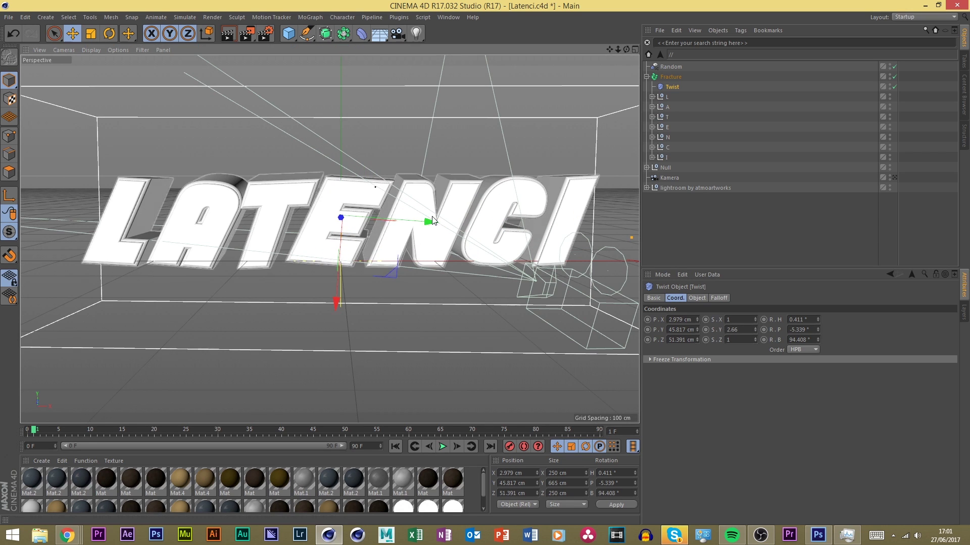
scroll(402, 244, "down", 6)
mouse_move(626, 49)
left_mouse_down()
mouse_move(580, 51)
mouse_move(629, 49)
left_mouse_up()
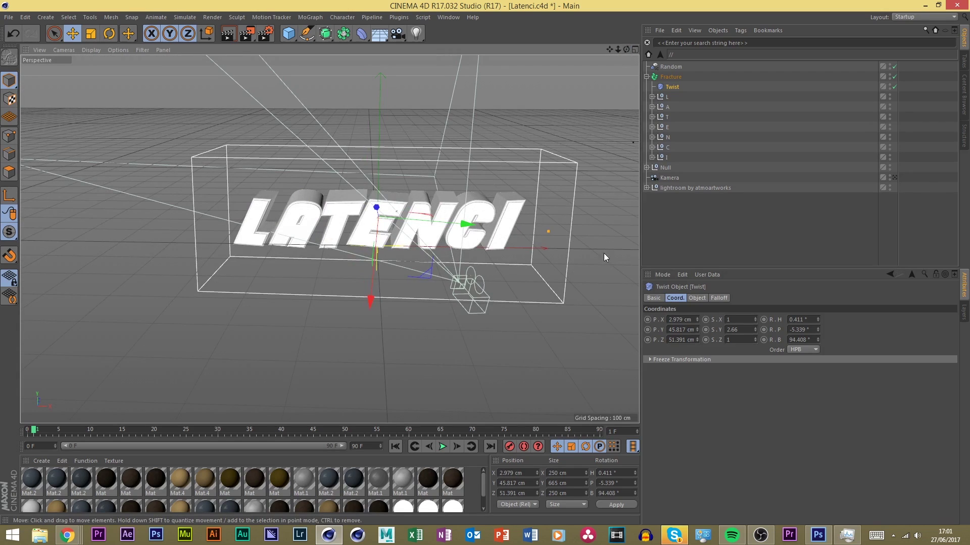
scroll(408, 214, "up", 2)
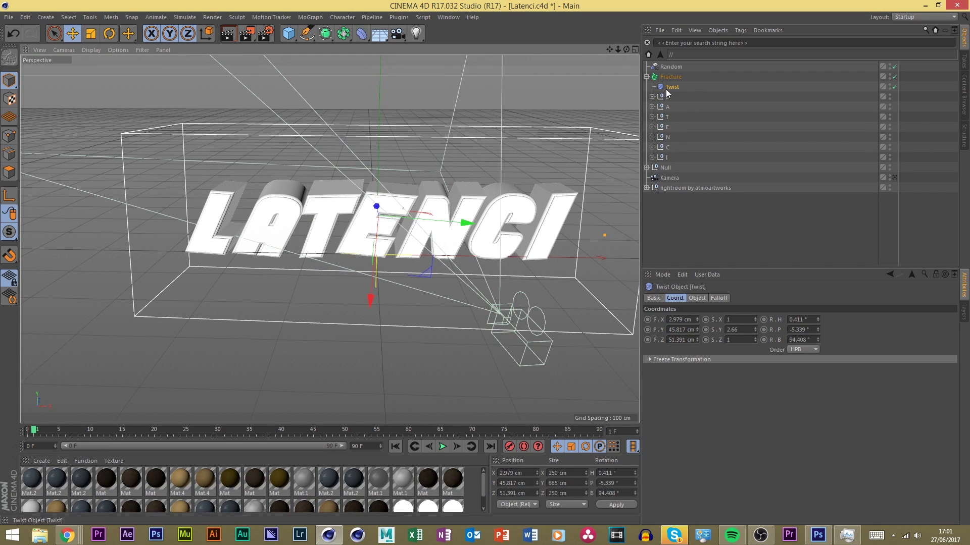
Set the Twist angle to -10° and reset the deformer's X, Y and Z position to 0
left_click(700, 298)
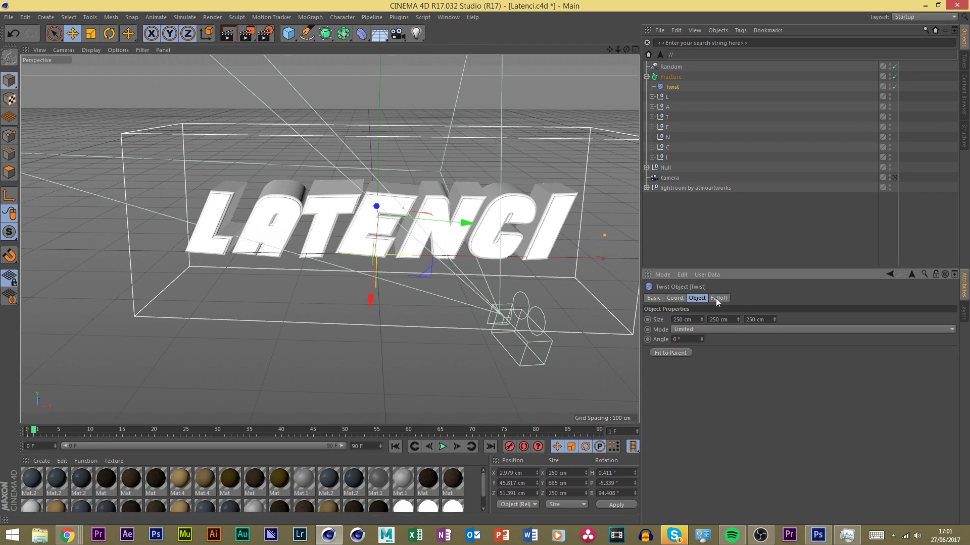
left_click_drag(700, 338, 668, 95)
double_click(515, 472)
type("0")
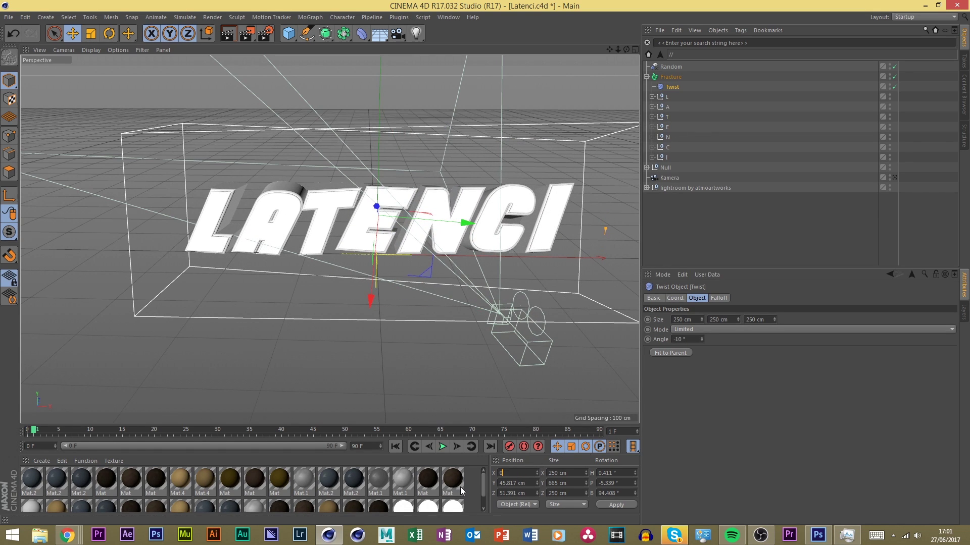
key("Tab")
type("0")
key("Tab")
type("0")
key("Return")
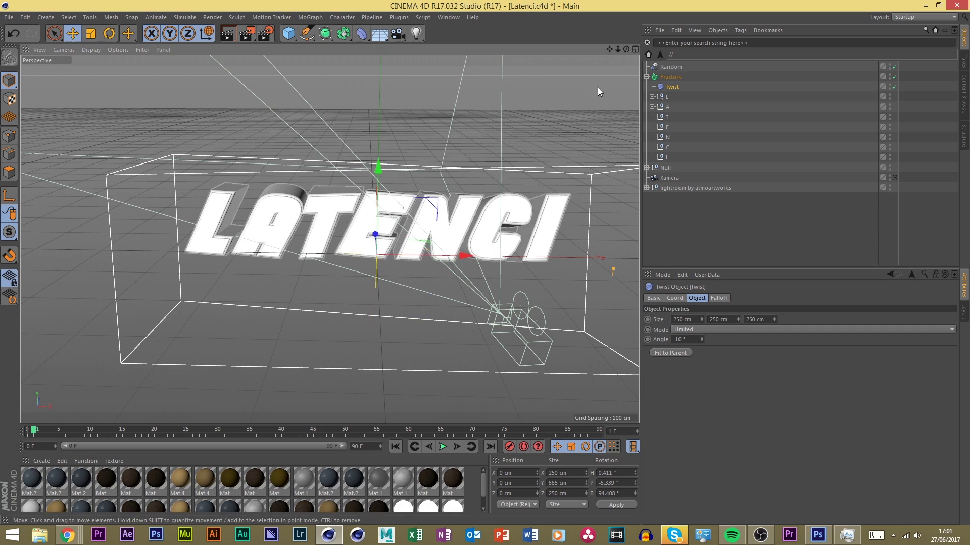
Try shifting the Twist deformer back along the depth axis by about 58 cm, and undo the move
left_click_drag(626, 49, 565, 58)
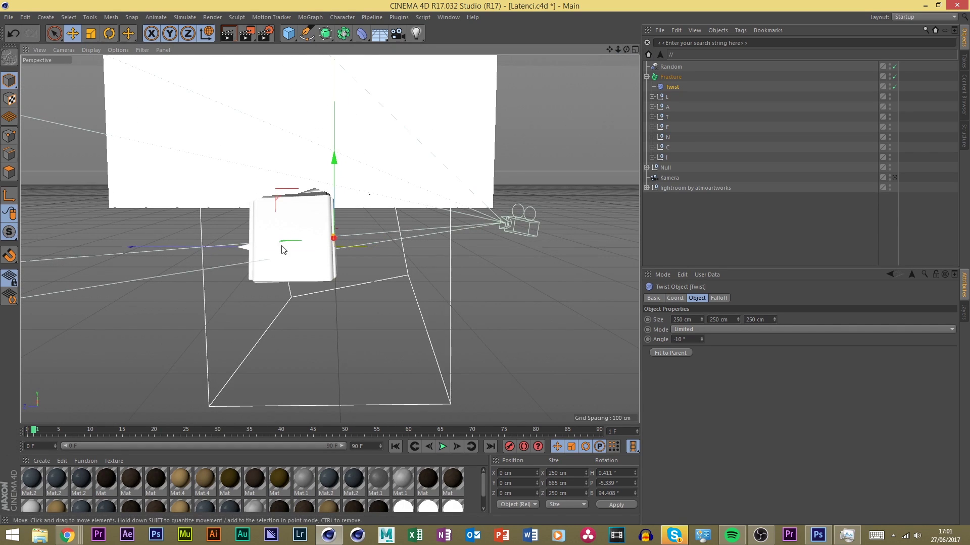
left_click_drag(281, 245, 210, 245)
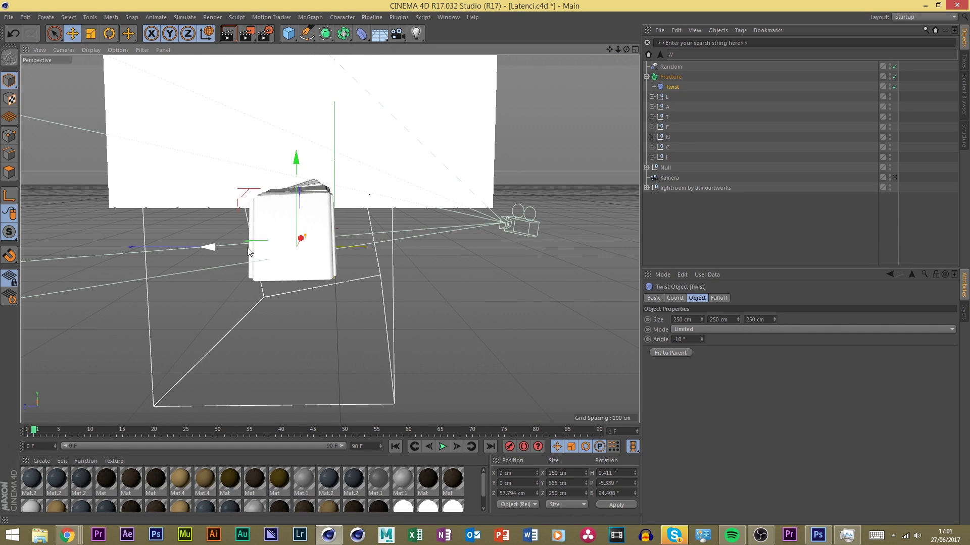
key("ctrl+z")
Adjust the Twist deformer to an angle of 10°, a Y size of 259 cm and a Y position of about 43.6 cm
left_click_drag(626, 49, 587, 87)
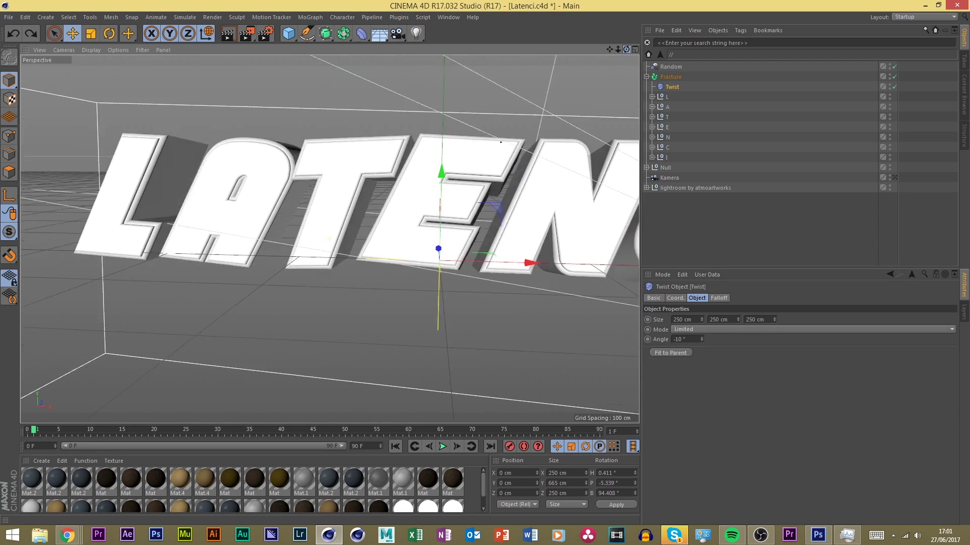
scroll(225, 224, "down", 4)
left_click_drag(225, 223, 278, 241, "alt")
scroll(278, 240, "up", 1)
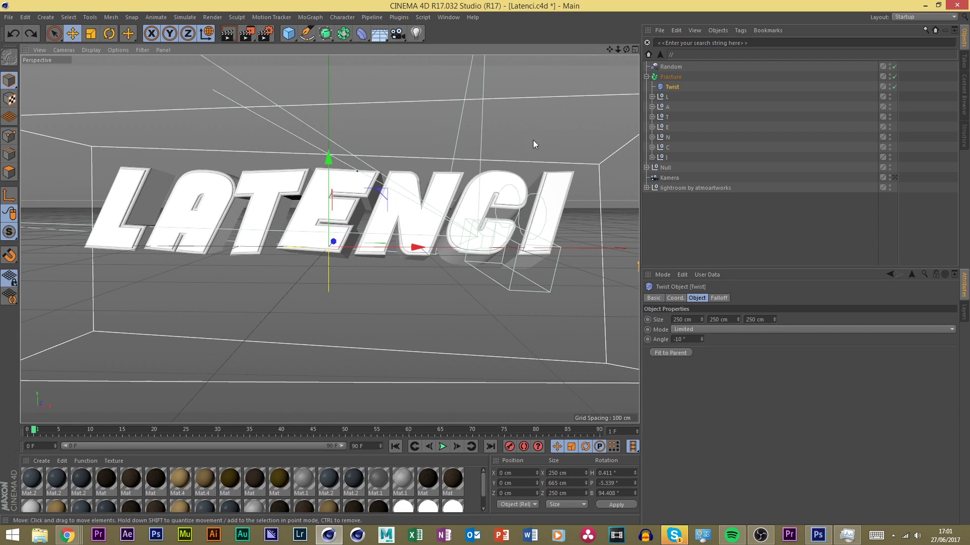
left_click_drag(701, 340, 701, 333)
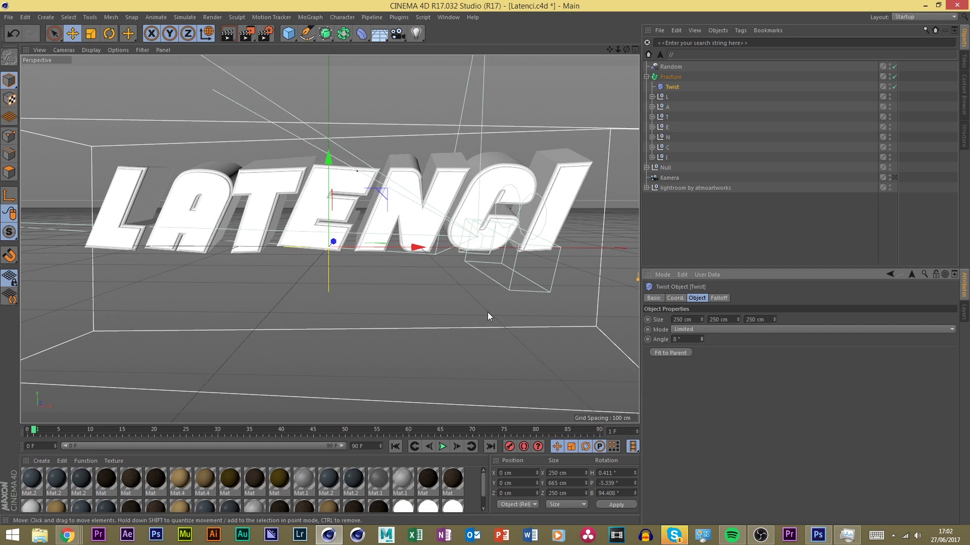
left_click_drag(333, 198, 380, 181)
left_click_drag(738, 320, 701, 339)
scroll(404, 208, "up", 3)
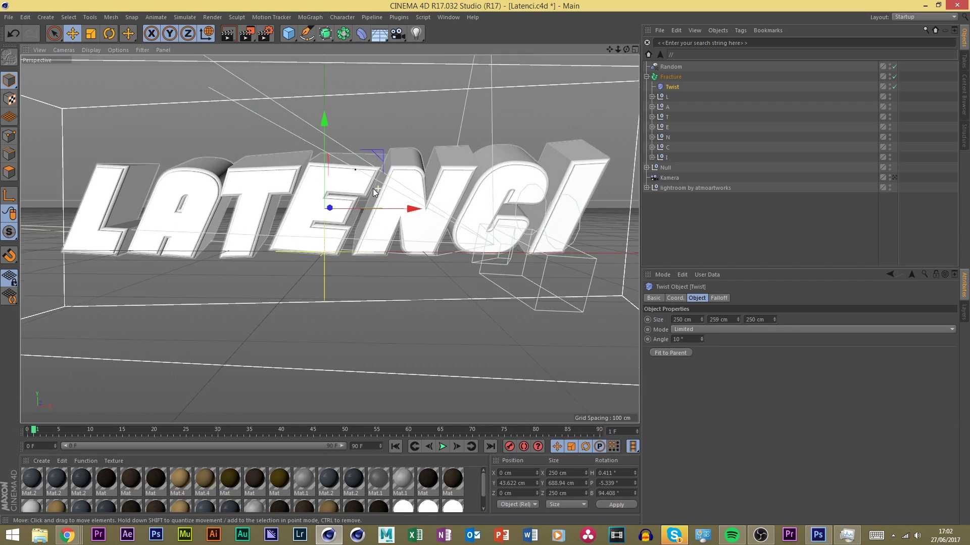
Look through the Kamera camera and reframe it so the whole LATENCI title fits the view at a slight angle
scroll(429, 207, "down", 2)
left_click(893, 177)
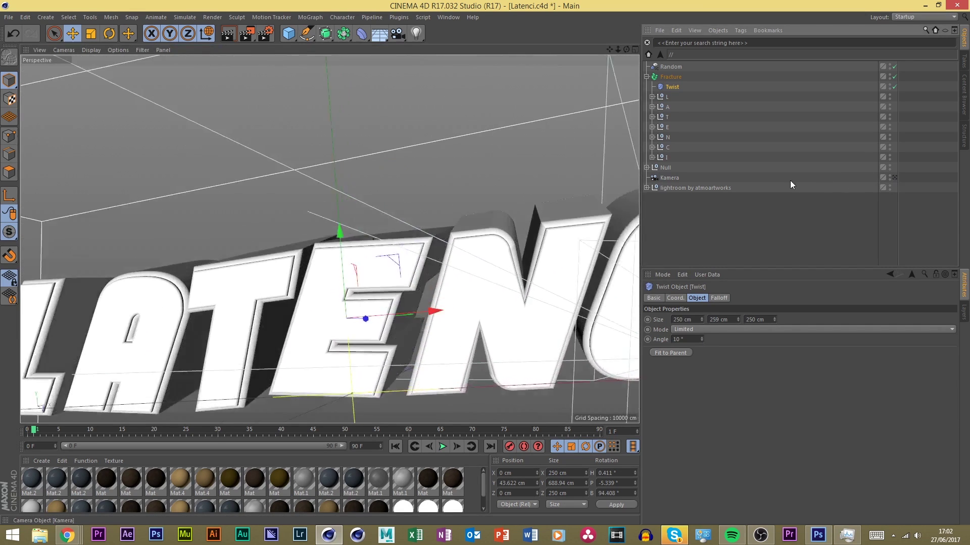
mouse_move(619, 48)
left_mouse_down()
mouse_move(560, 48)
mouse_move(611, 1)
mouse_move(615, 49)
mouse_move(626, 46)
mouse_move(624, 32)
mouse_move(624, 40)
left_mouse_up()
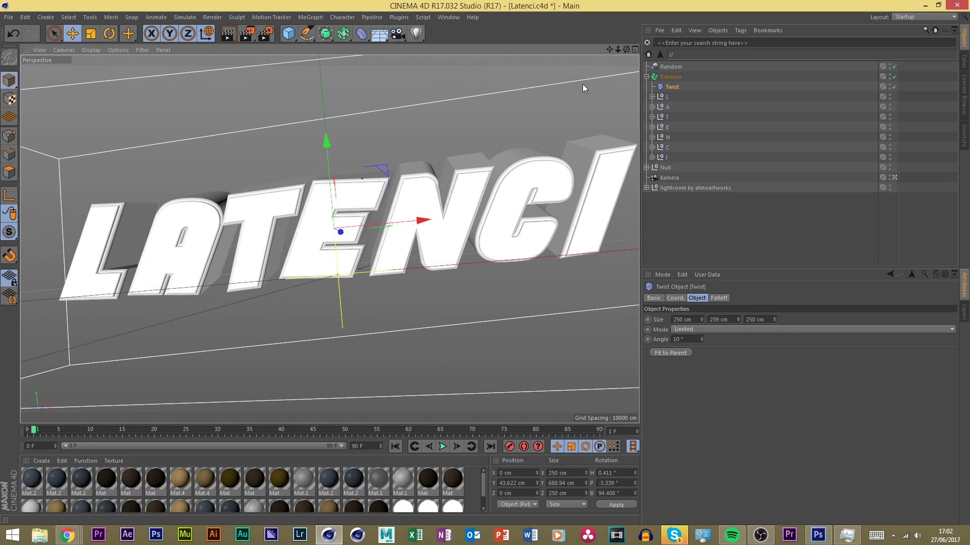
left_click(483, 116)
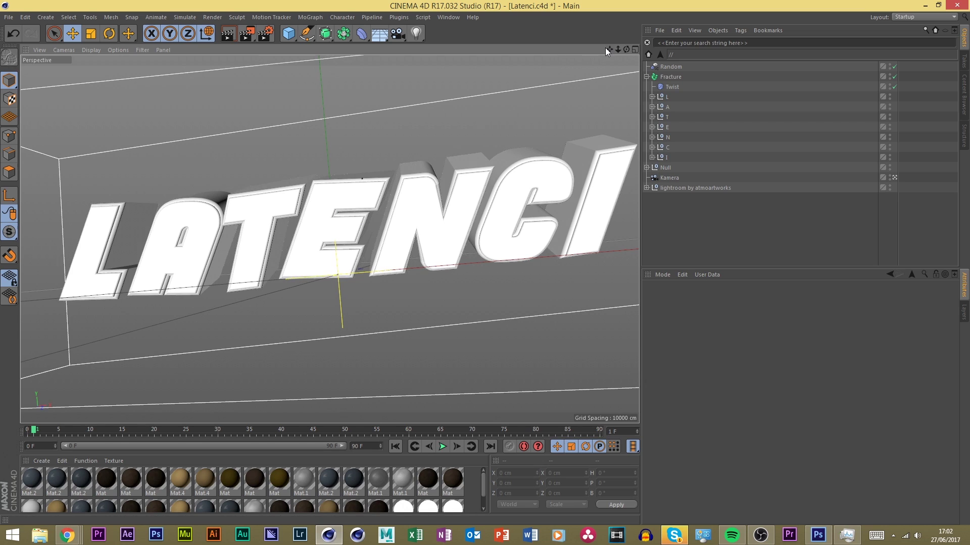
left_click_drag(608, 49, 594, 49)
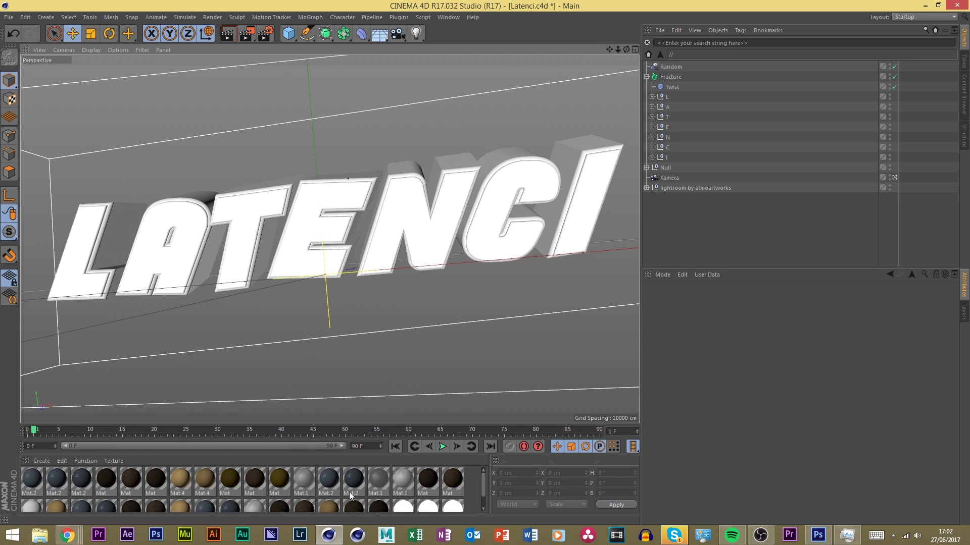
Create a new material with a Rounded Cube (Soft Shadow) preview and set its color value to 100% for pure white
key("ctrl+n")
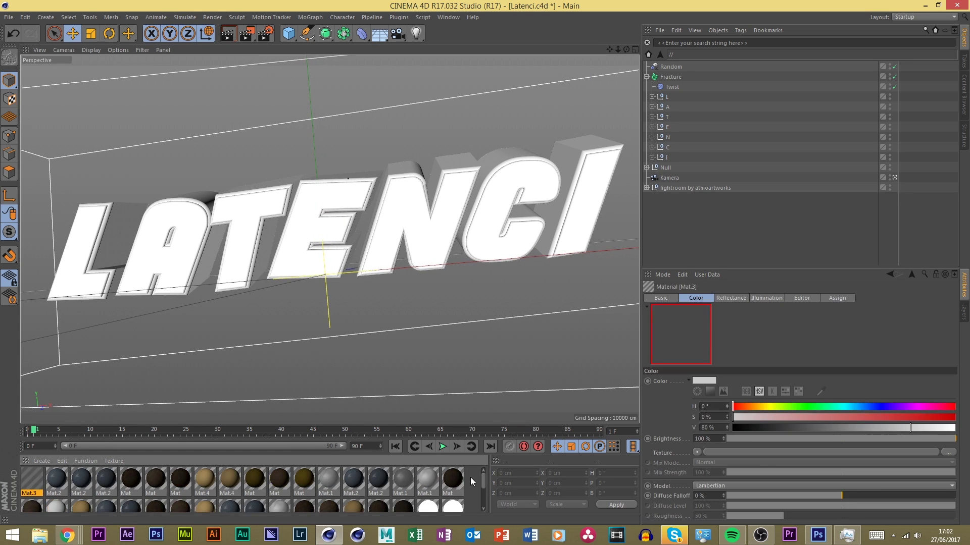
double_click(30, 478)
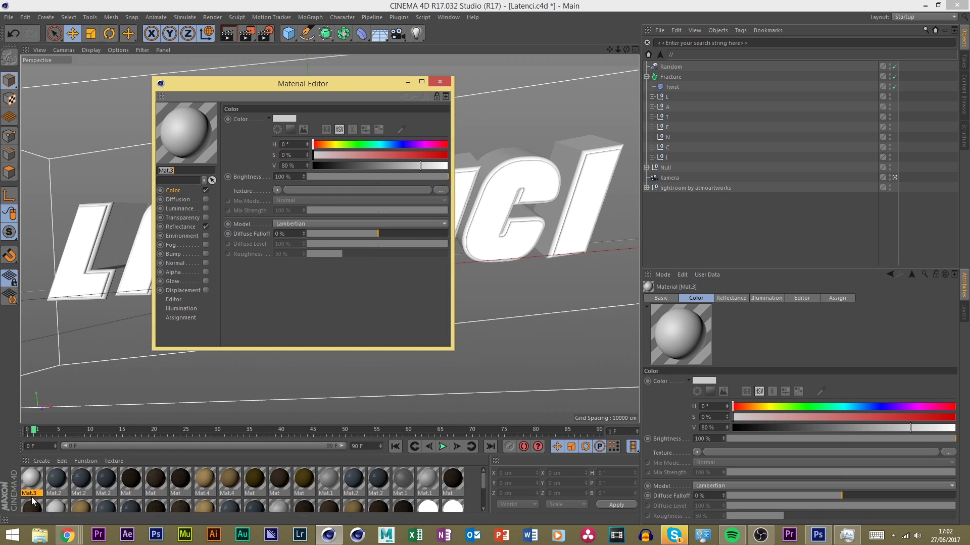
right_click(201, 142)
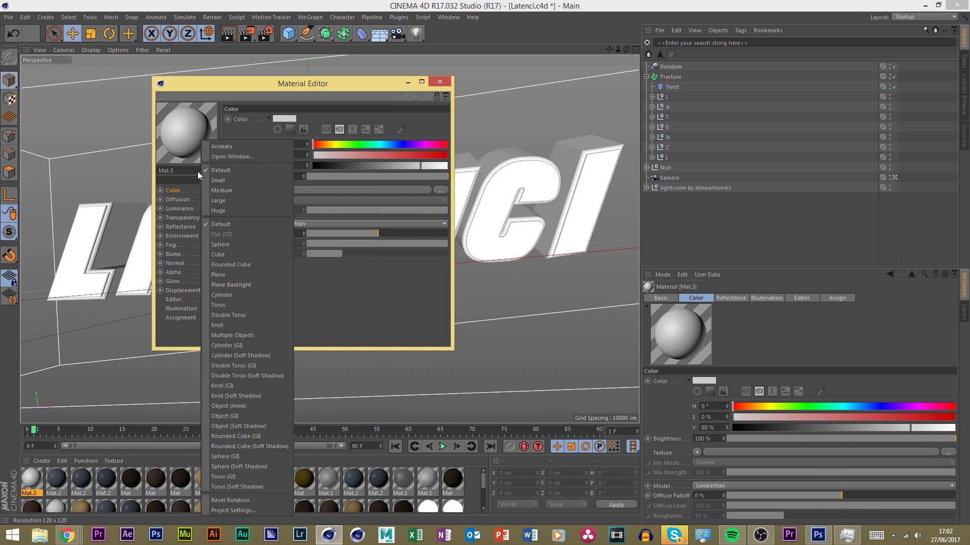
left_click(277, 448)
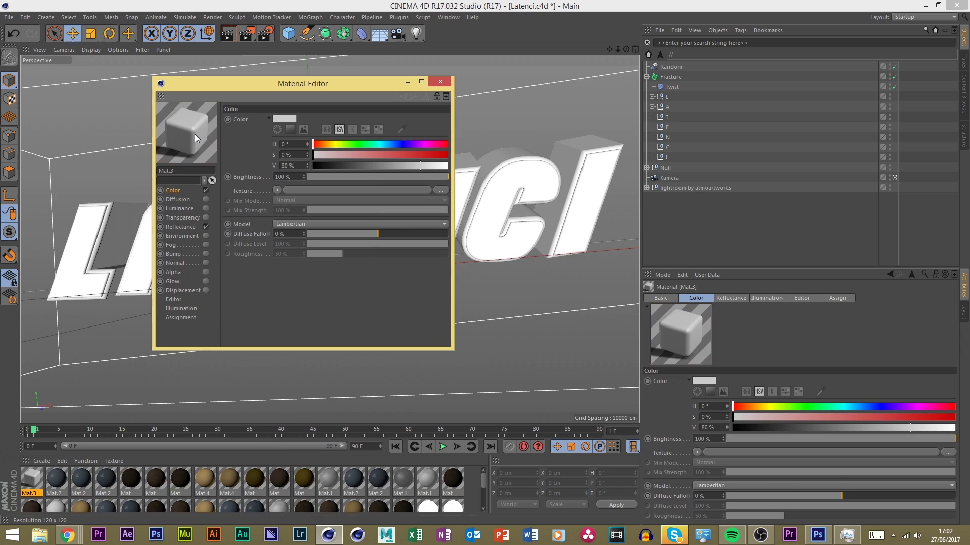
left_click_drag(420, 165, 502, 167)
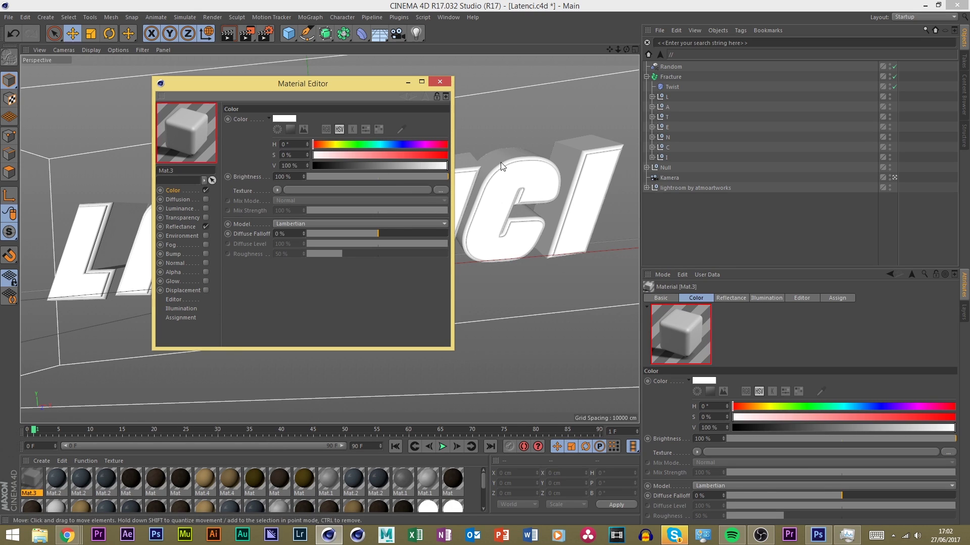
Set the white material's Default Specular reflectance type to Ward and close its editor
left_click(180, 227)
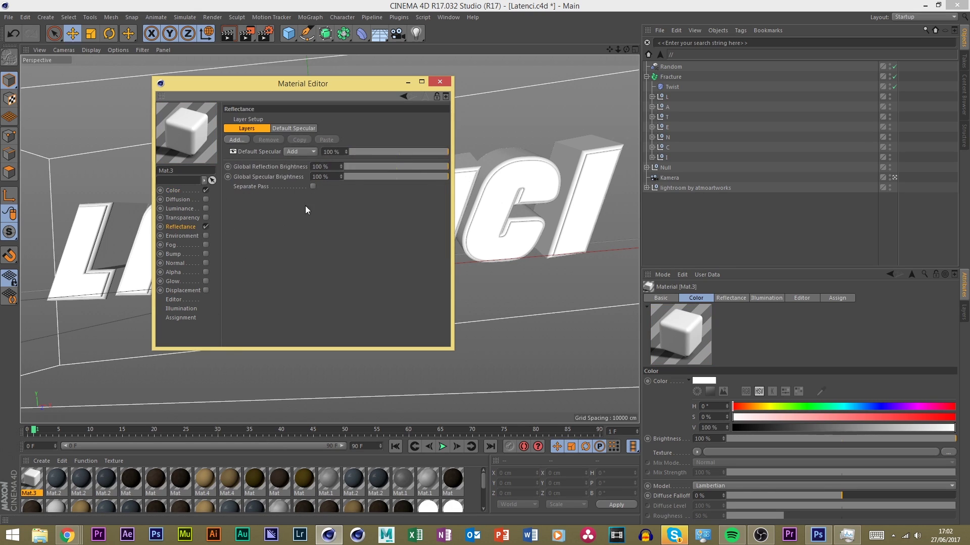
left_click(287, 128)
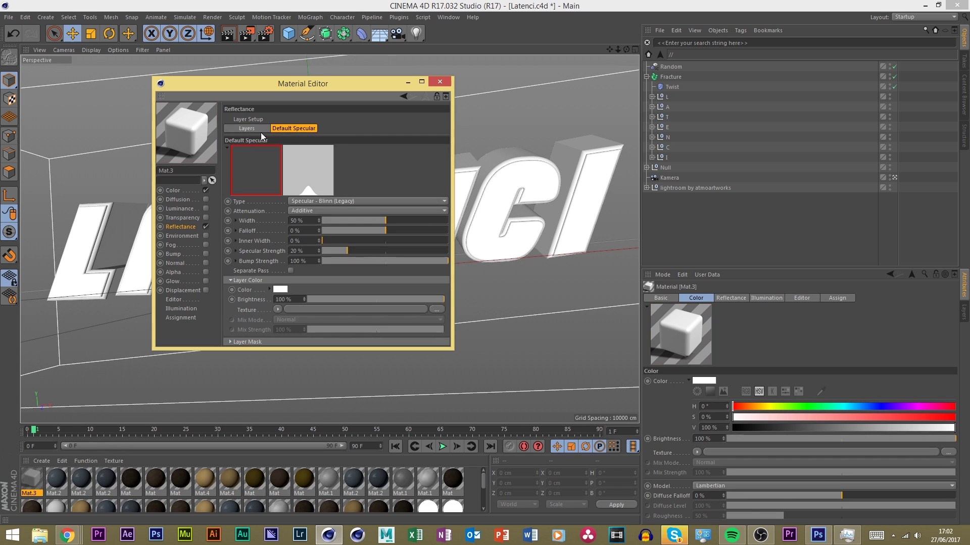
left_click(328, 201)
left_click(319, 220)
left_click(337, 201)
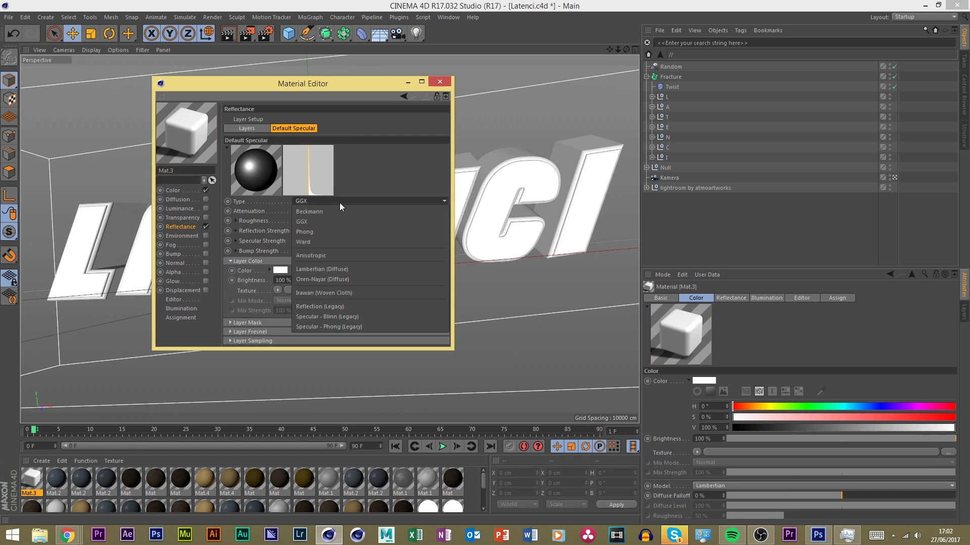
left_click(313, 228)
left_click(336, 201)
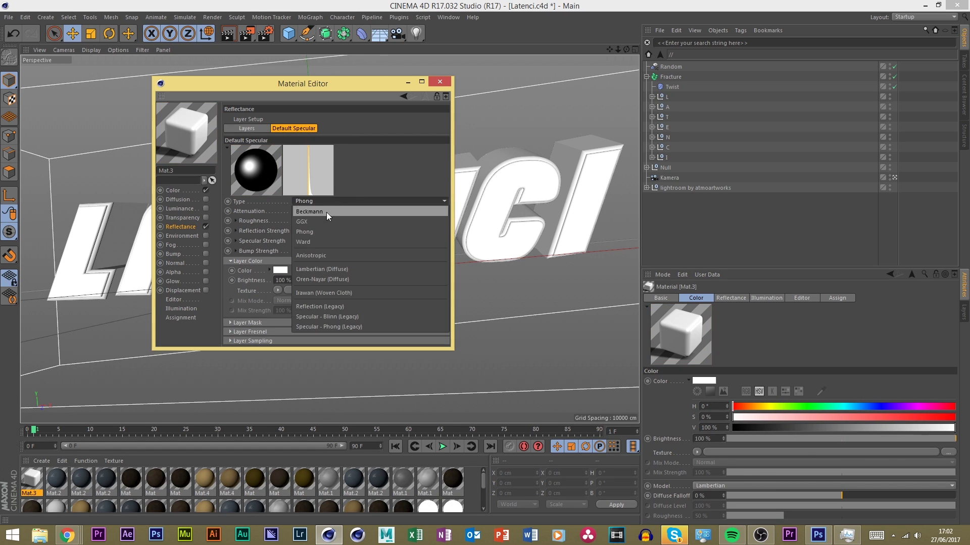
left_click(326, 213)
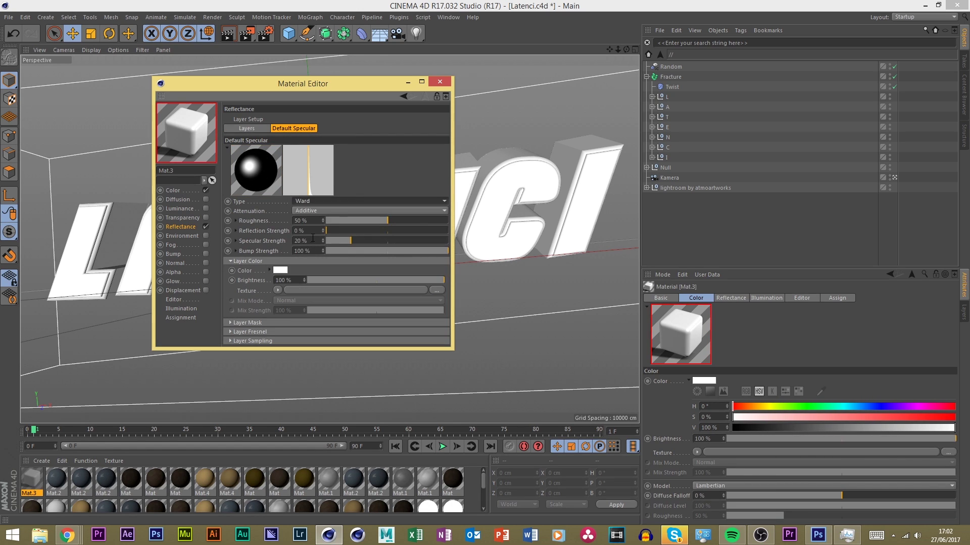
left_click(439, 81)
Duplicate the white material and recolor one copy blue with hue 202° and saturation 73%
left_click_drag(33, 483, 80, 287)
key("ctrl+z")
left_click_drag(33, 478, 50, 478, "ctrl")
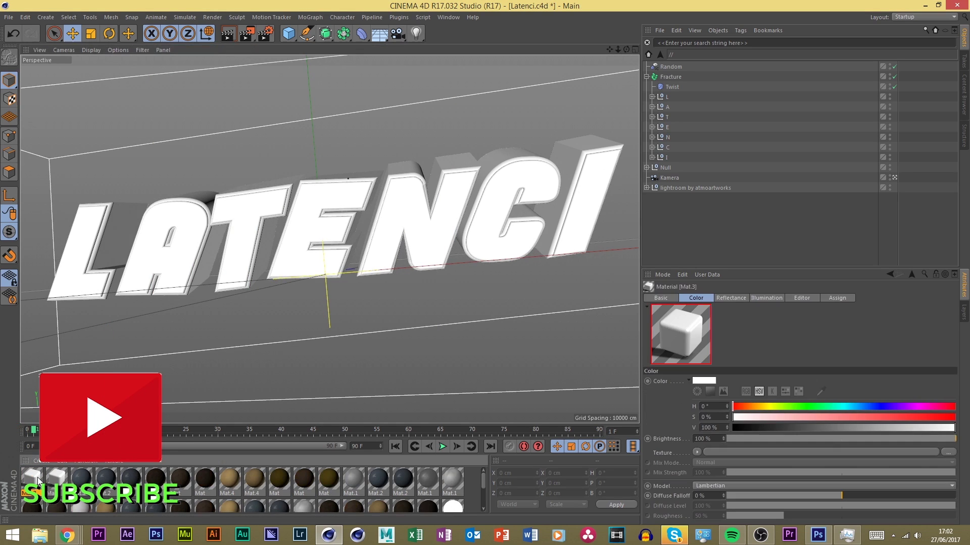
double_click(33, 477)
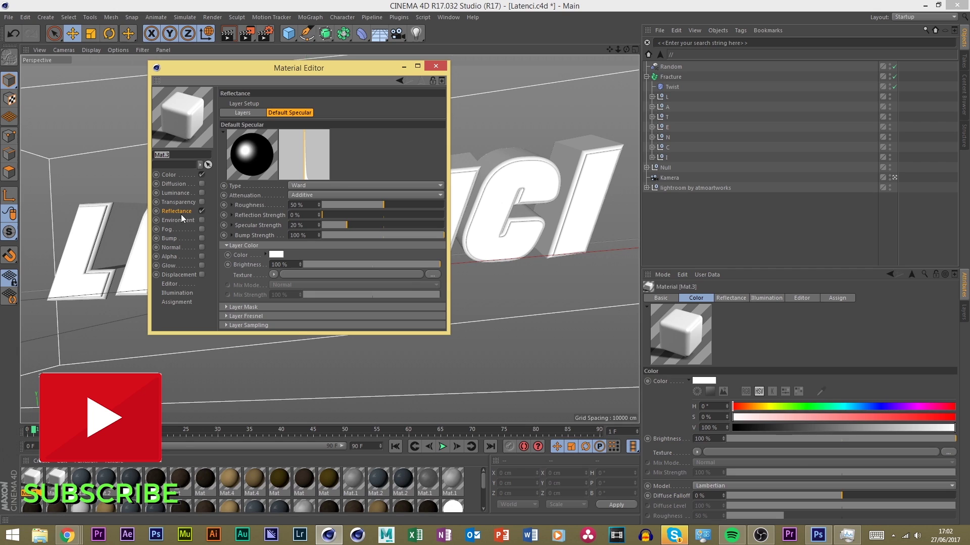
left_click(172, 175)
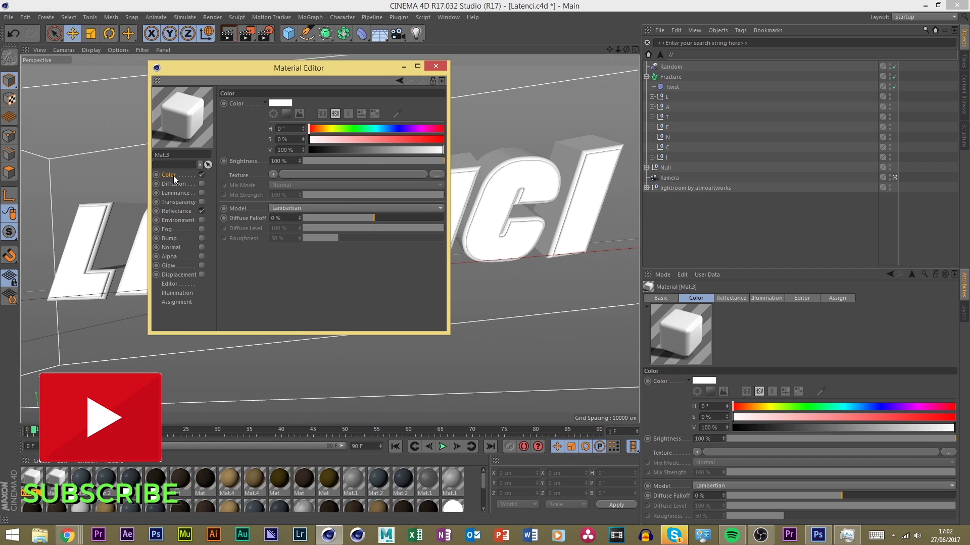
left_click(384, 129)
left_click_drag(388, 140, 407, 140)
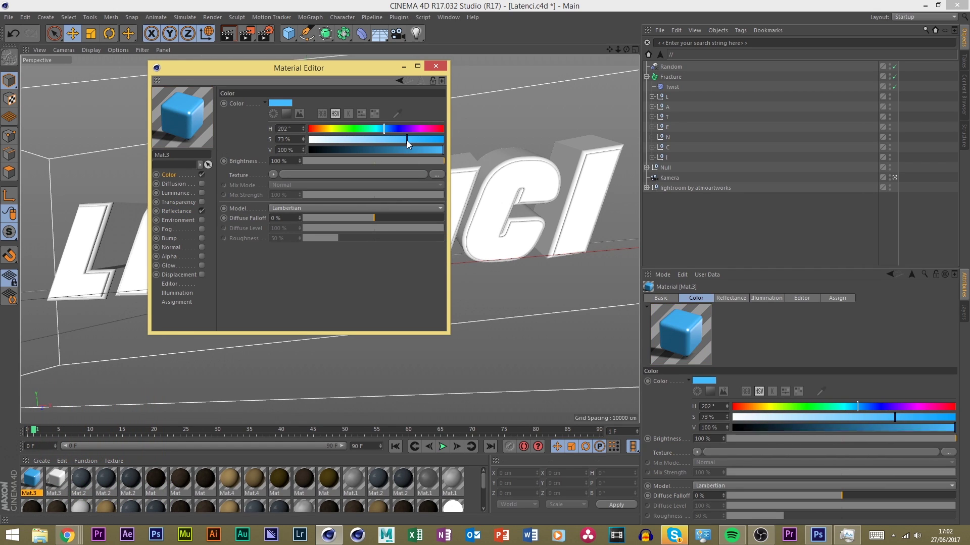
left_click(436, 66)
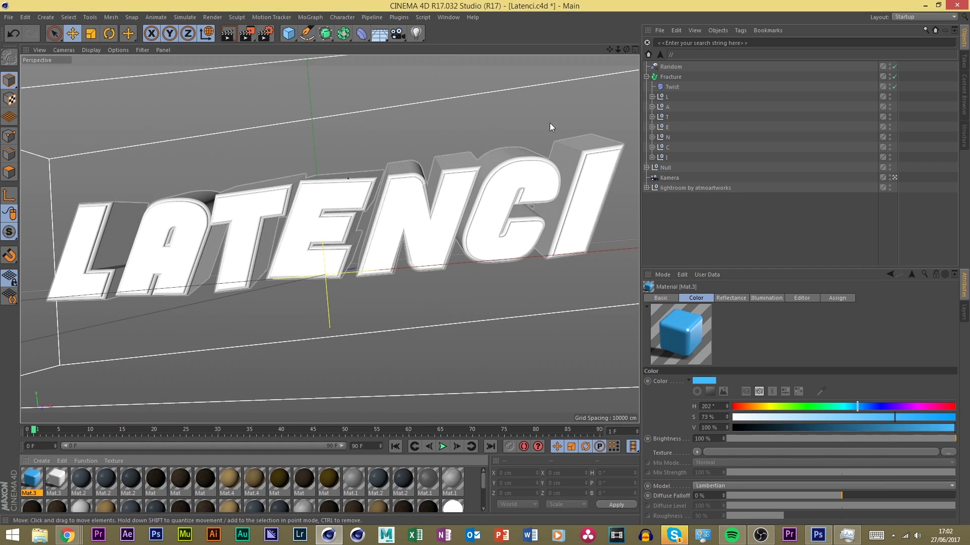
Expand all seven letter groups inside the Fracture object and apply the blue material to the first L extrude
left_click(652, 157)
left_click(652, 147)
left_click(652, 137)
left_click(652, 127)
left_click(652, 116)
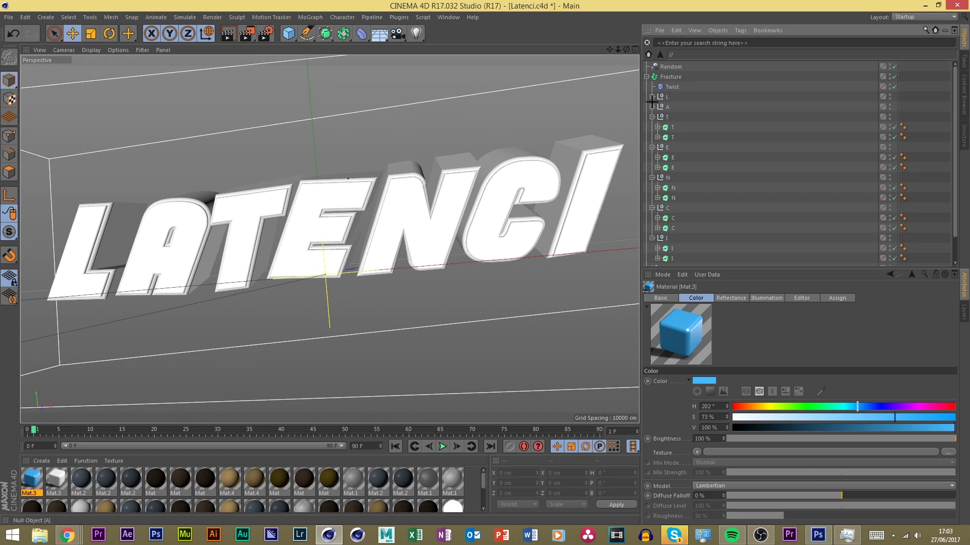
left_click(652, 107)
left_click(652, 96)
left_click(672, 106)
mouse_move(672, 106)
left_mouse_down()
mouse_move(256, 373)
mouse_move(682, 117)
mouse_move(675, 108)
left_mouse_up()
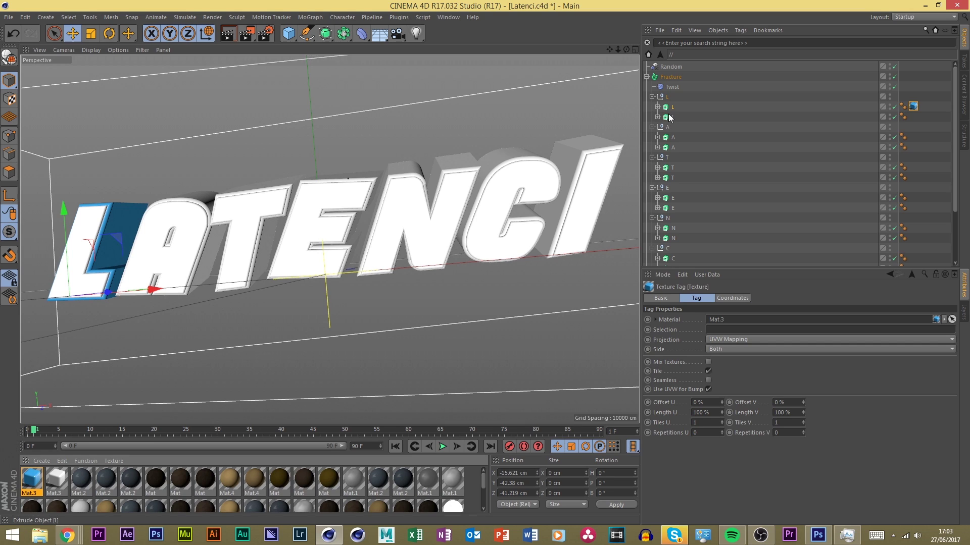
Apply the white material to the second extrude of every letter from L to I
left_click(56, 480)
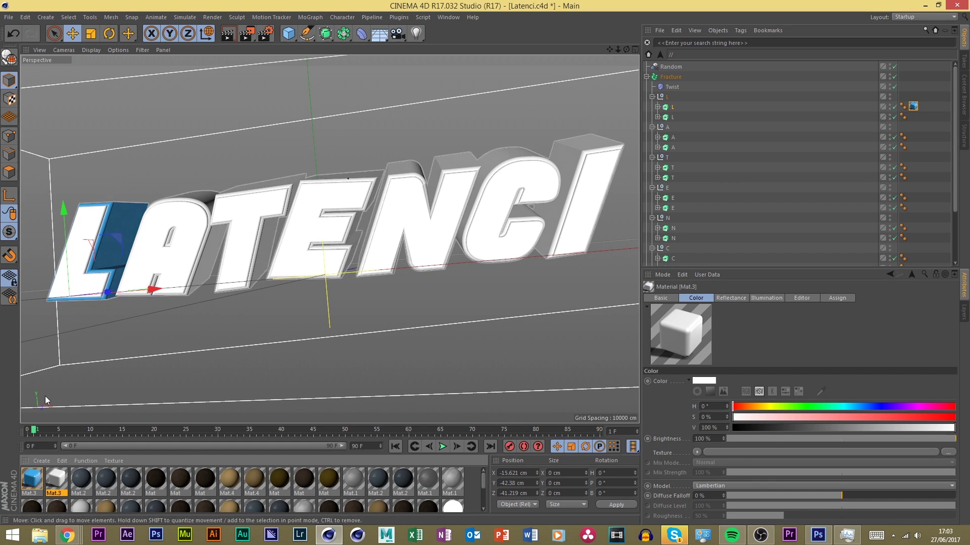
left_click_drag(67, 485, 670, 117)
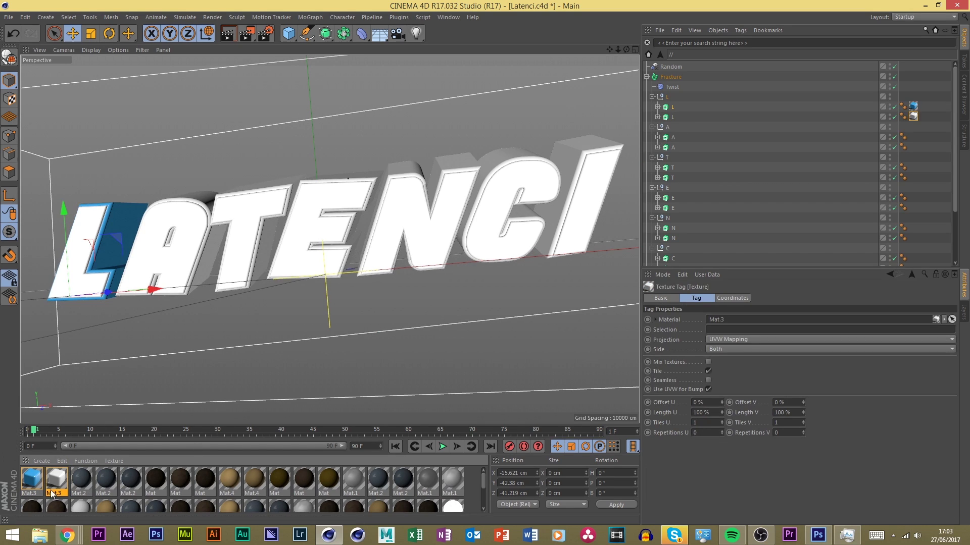
left_click_drag(63, 474, 674, 147)
left_click_drag(81, 475, 674, 177)
left_click_drag(68, 478, 673, 209)
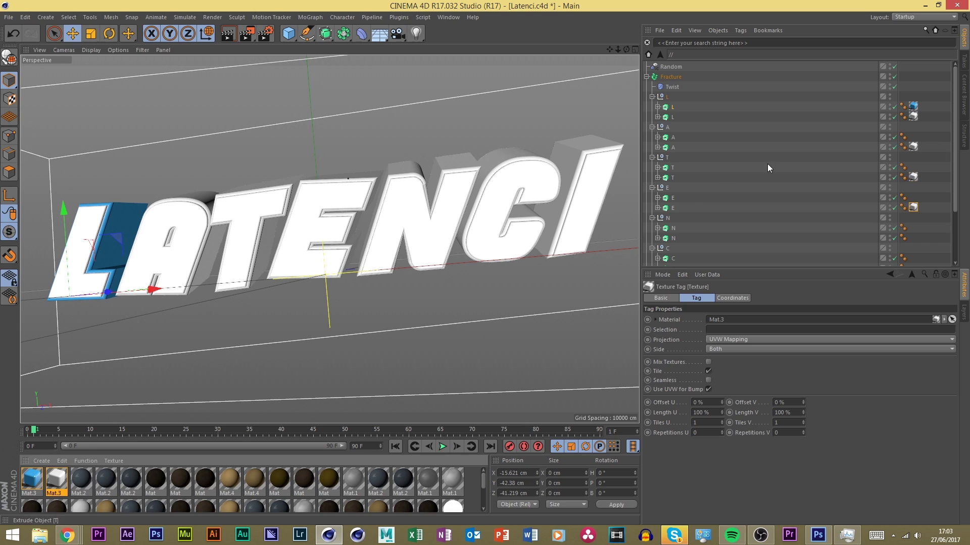
left_click_drag(259, 407, 677, 238)
scroll(677, 238, "down", 3)
left_click_drag(54, 488, 677, 202)
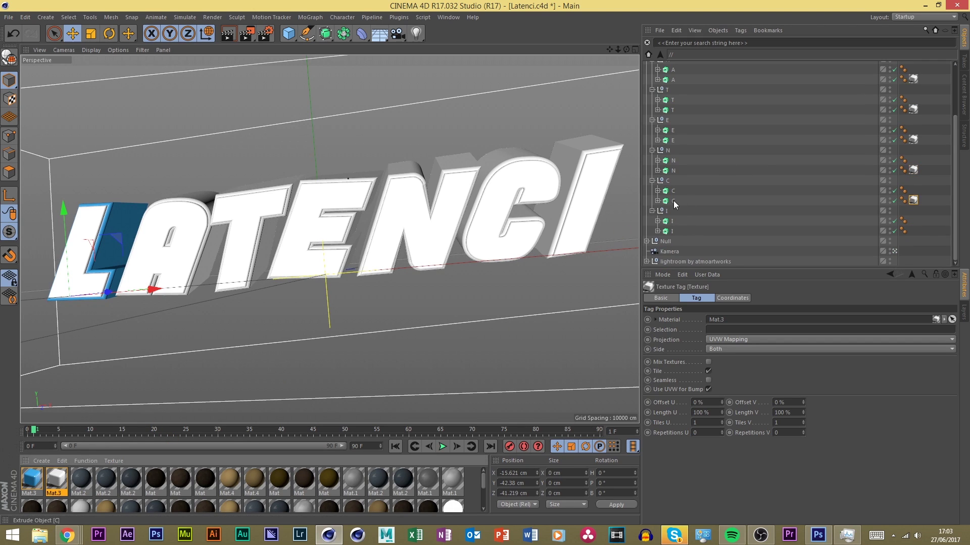
left_click_drag(56, 489, 676, 221)
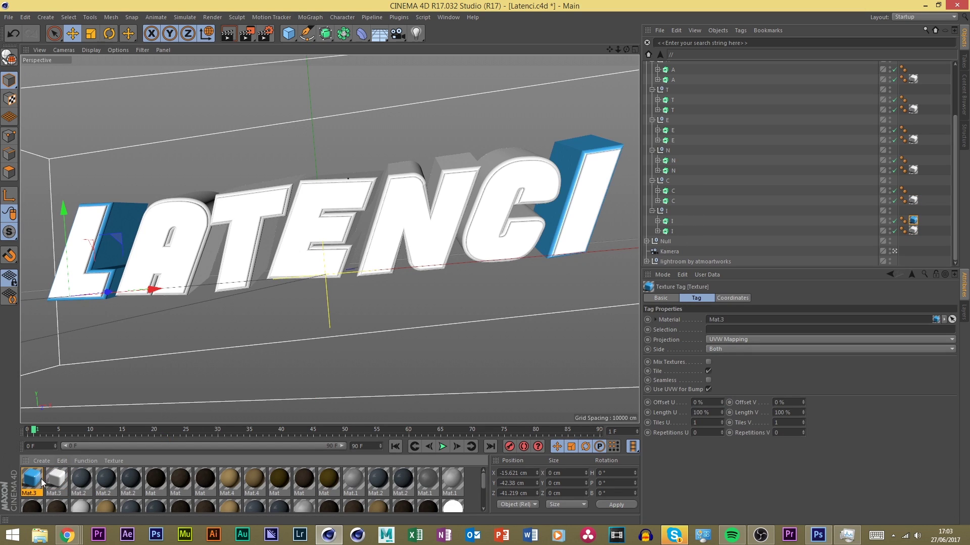
Apply the blue material to the first extrude of the letters C, N, E, T and A
left_click_drag(618, 200, 676, 191)
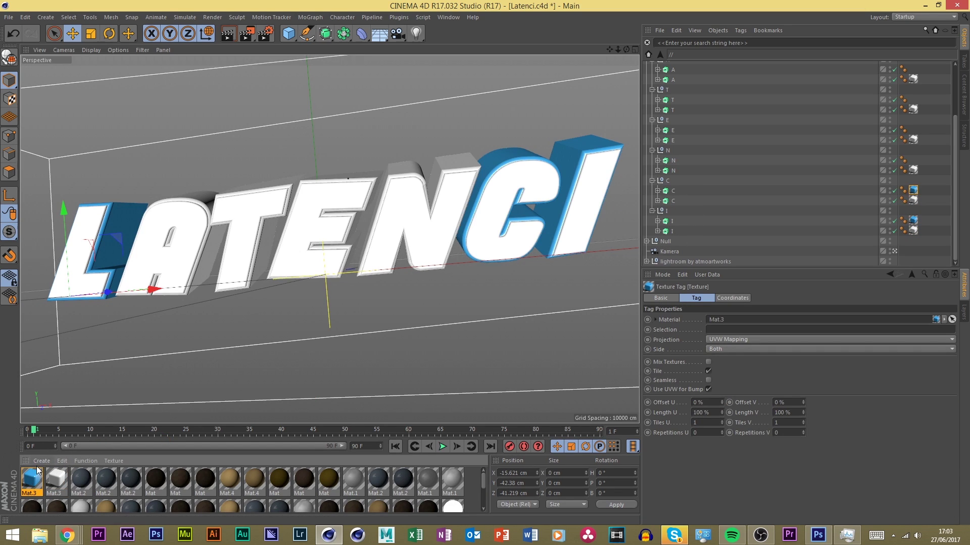
mouse_move(681, 140)
left_mouse_down()
mouse_move(674, 161)
mouse_move(676, 133)
left_mouse_up()
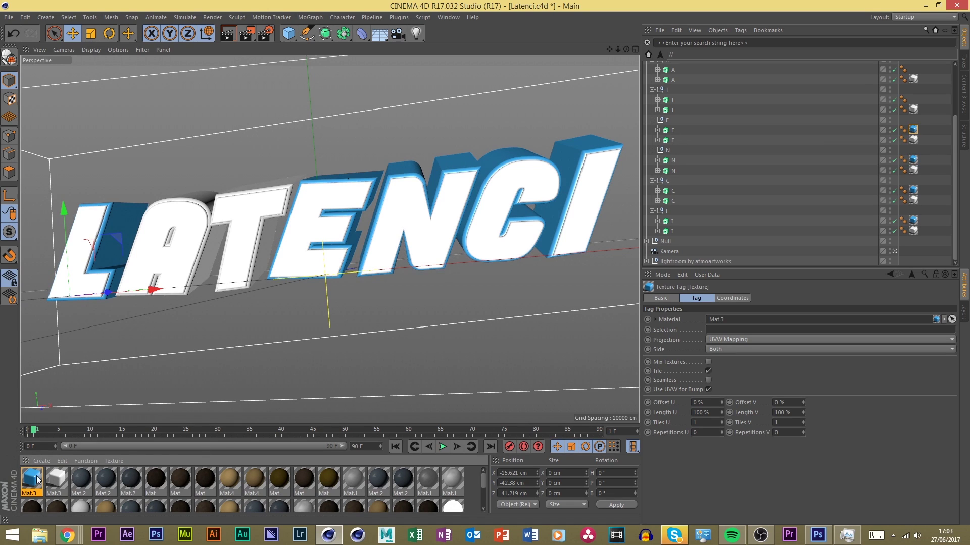
left_click_drag(37, 480, 672, 131)
left_click_drag(923, 130, 913, 100)
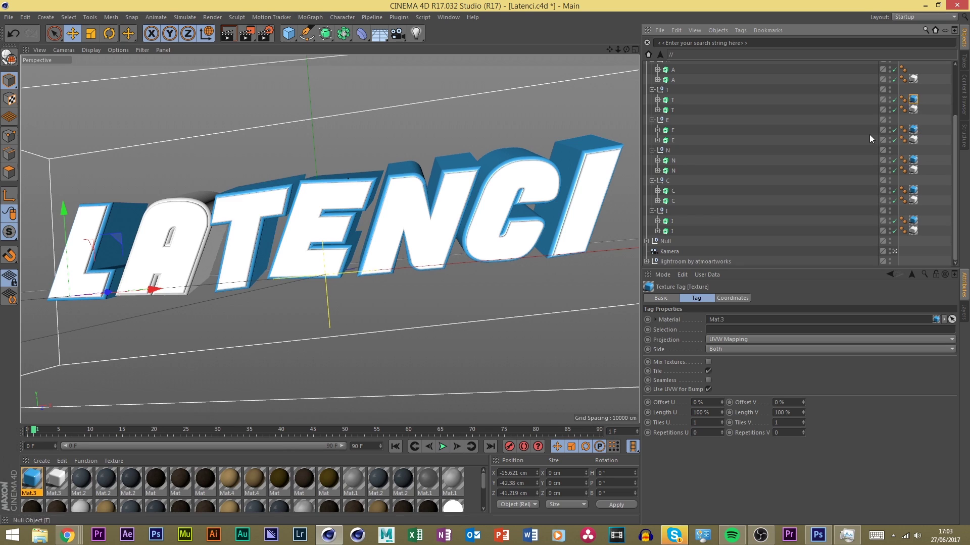
left_click_drag(36, 479, 677, 70)
scroll(708, 98, "up", 3)
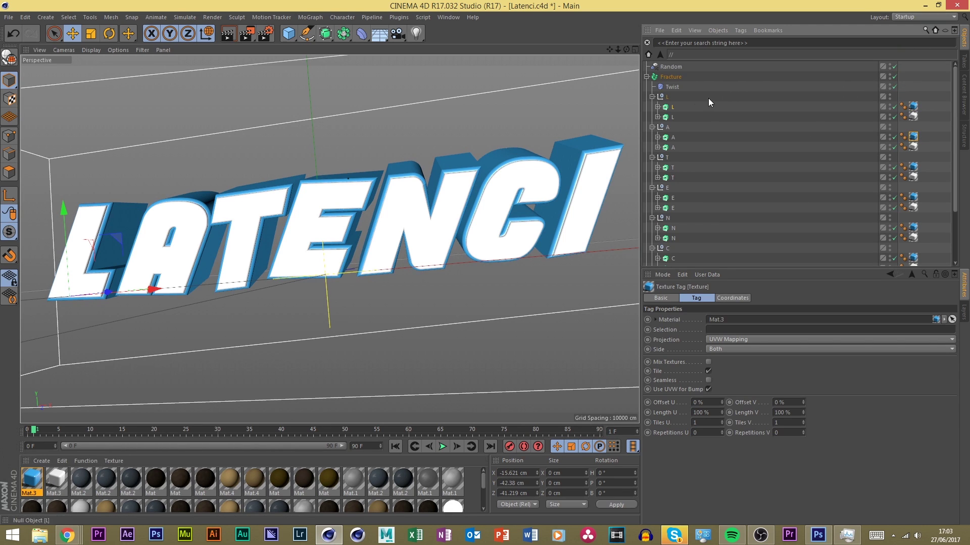
Fine-tune the camera framing, review the render's save settings, and render the title to the Picture Viewer
left_click(406, 305)
left_click_drag(610, 49, 606, 51)
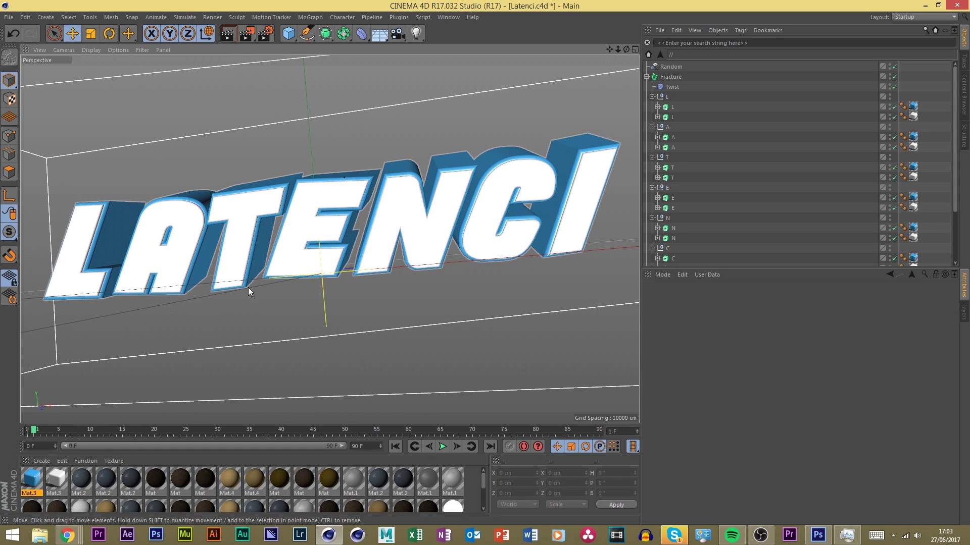
left_click(266, 36)
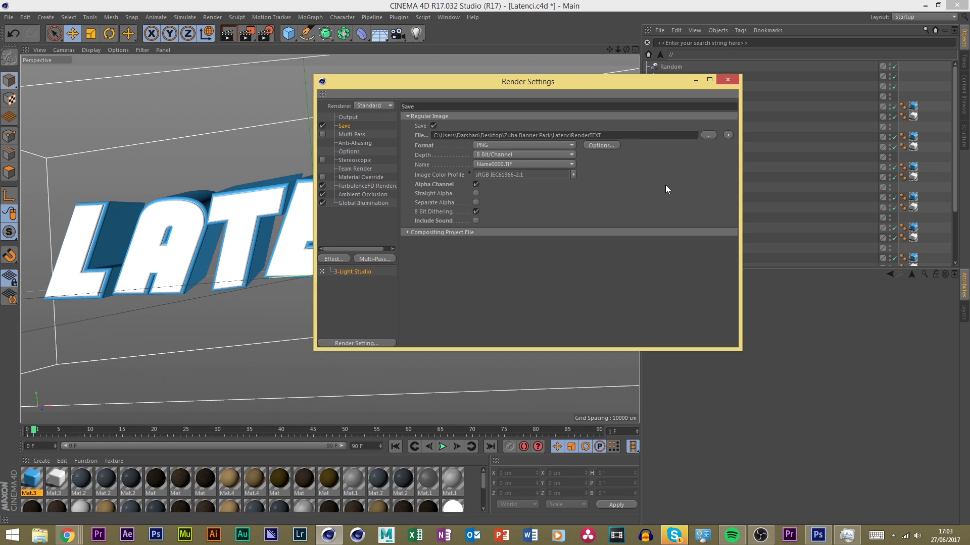
left_click(727, 80)
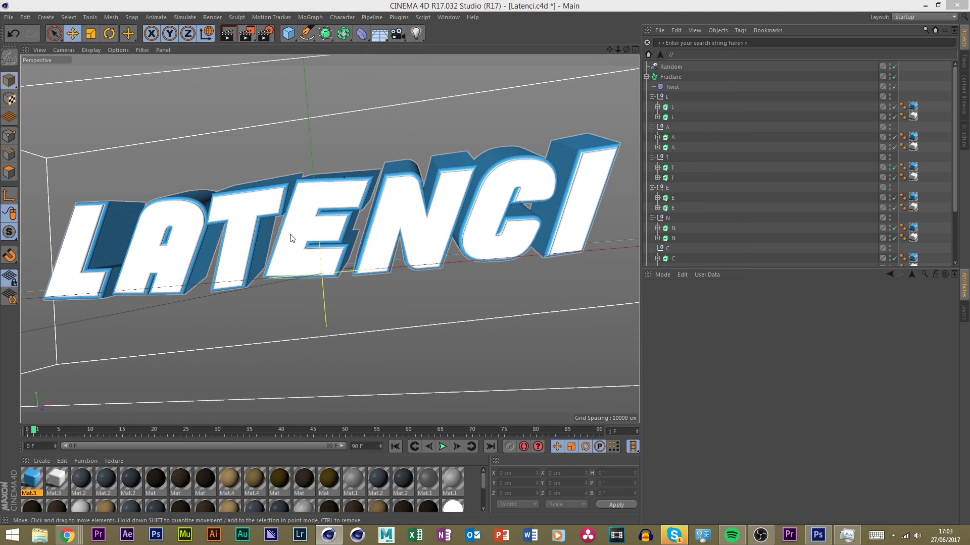
key("shift+r")
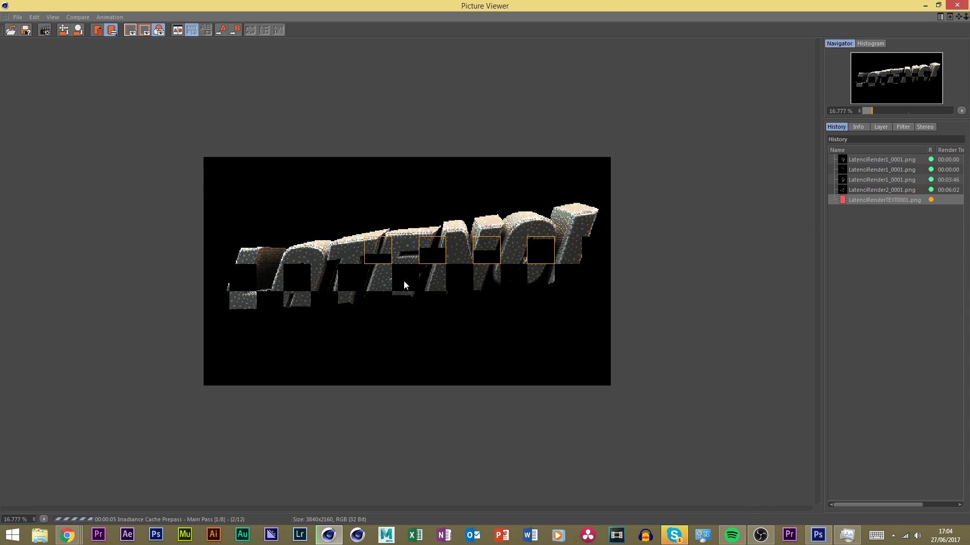
scroll(344, 277, "up", 3)
scroll(367, 285, "down", 5)
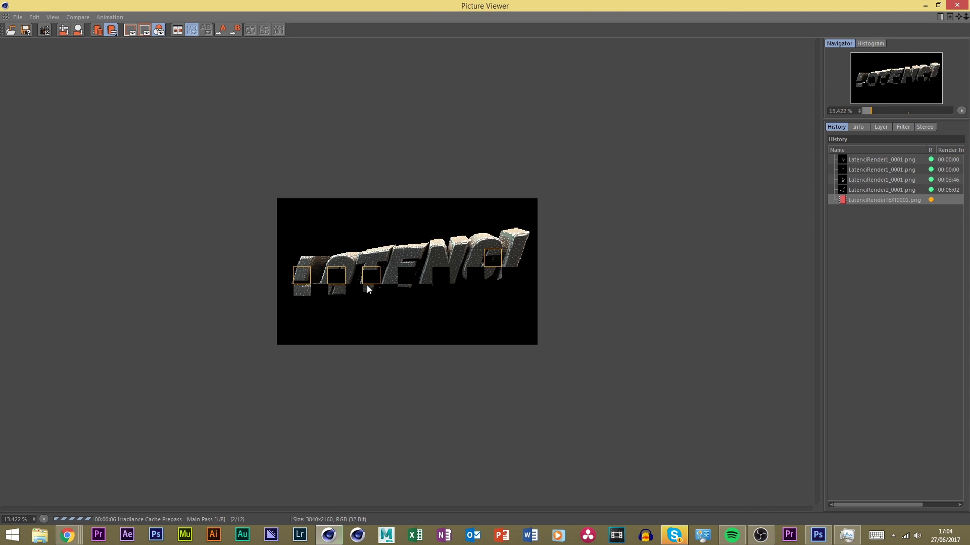
Inspect the finished LATENCI title render close up and as a whole in the Picture Viewer
scroll(366, 285, "up", 4)
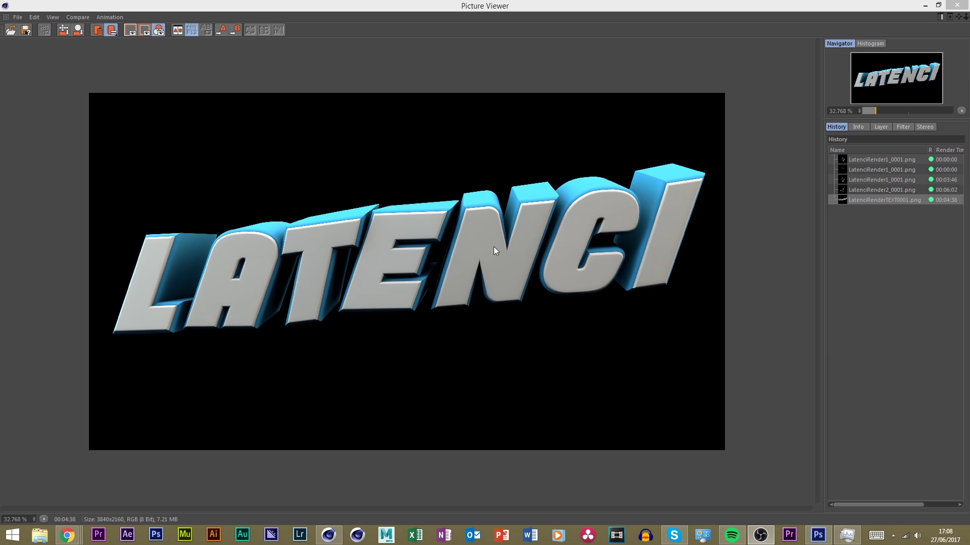
scroll(408, 256, "up", 4)
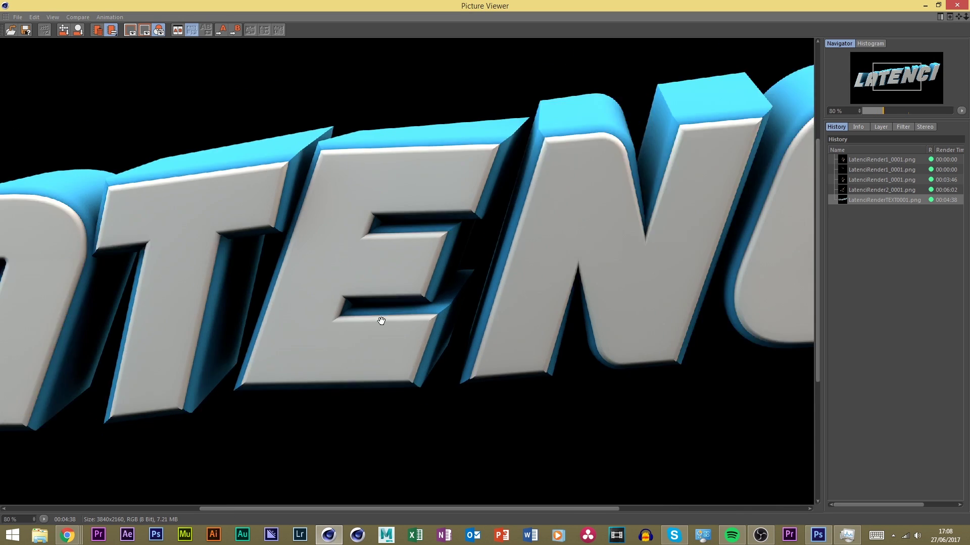
scroll(381, 320, "down", 4)
scroll(632, 192, "down", 1)
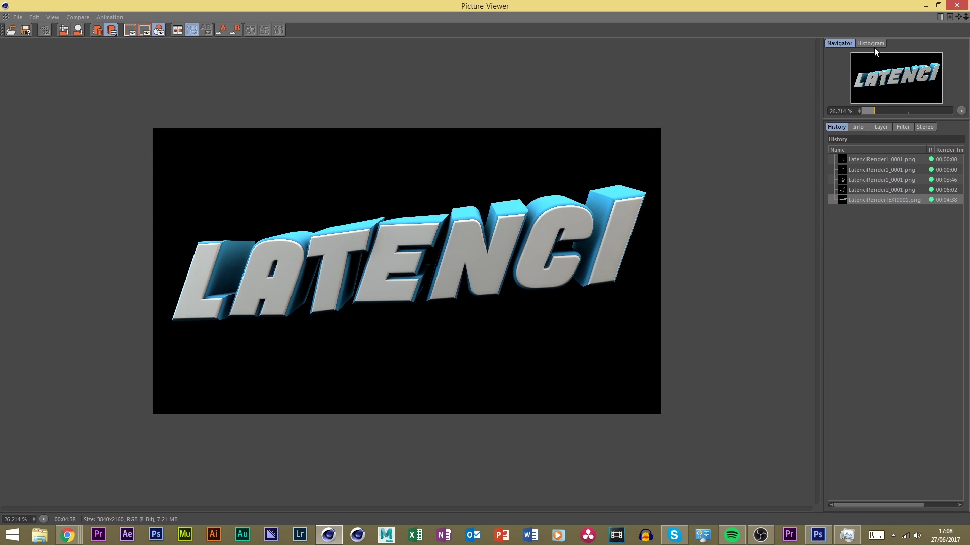
Switch to Photoshop, place LatenciRenderTEXT0001.png from the Zuha Banner Pack desktop folder into Latenci.psd, and rasterize its layer
left_click(926, 5)
left_click(816, 533)
left_click(21, 11)
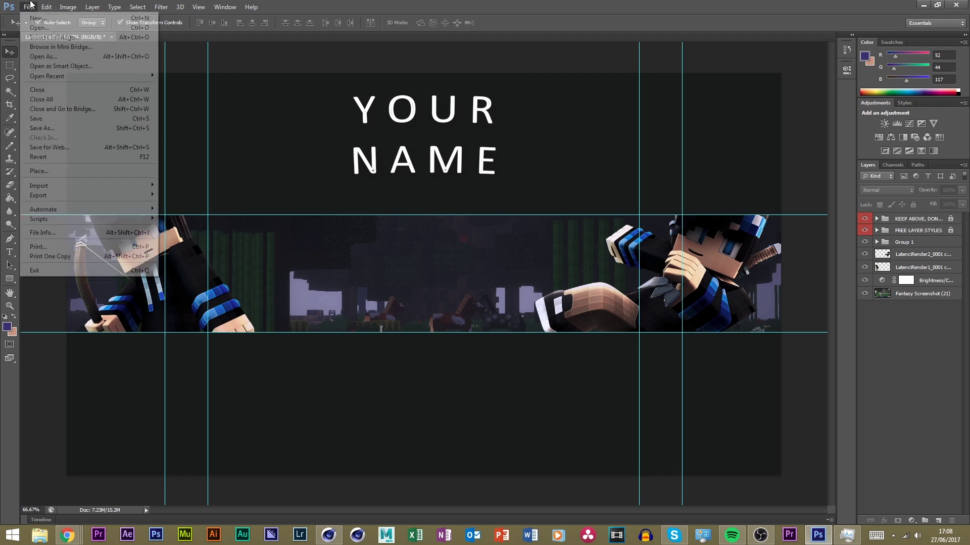
left_click(59, 168)
left_click(29, 138)
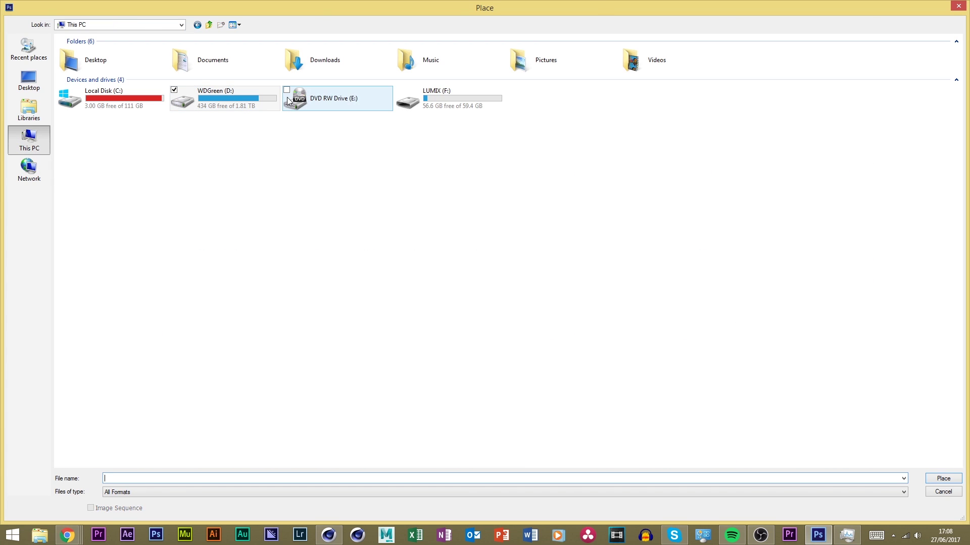
left_click(133, 72)
double_click(134, 73)
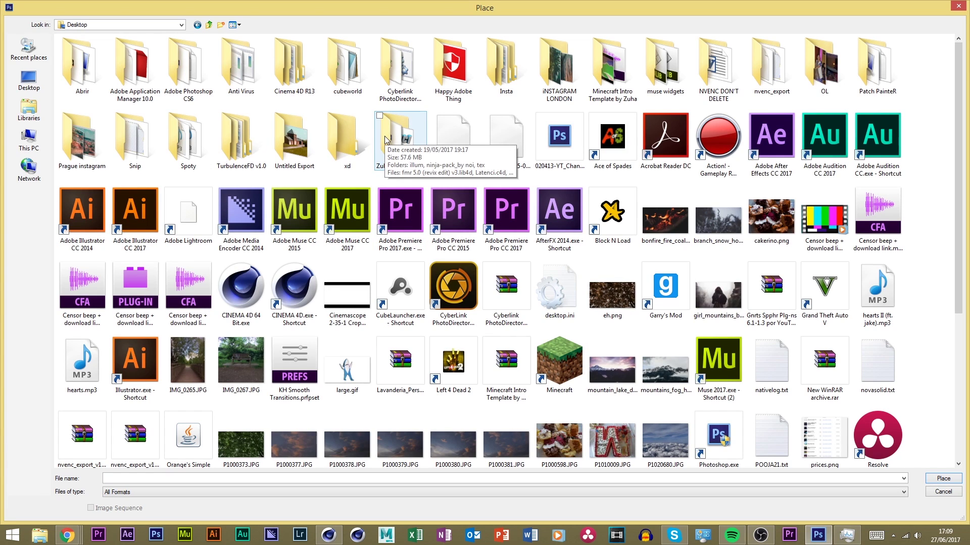
double_click(387, 140)
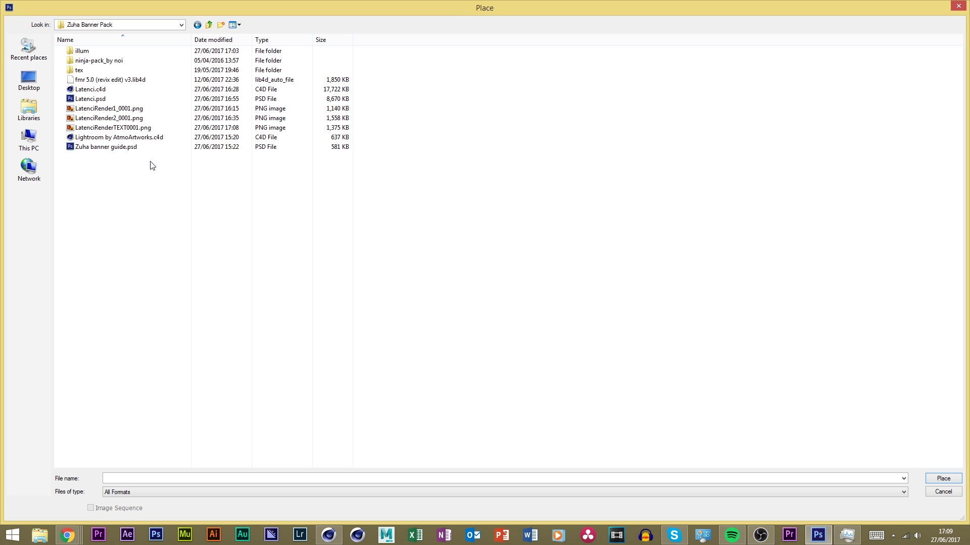
double_click(142, 128)
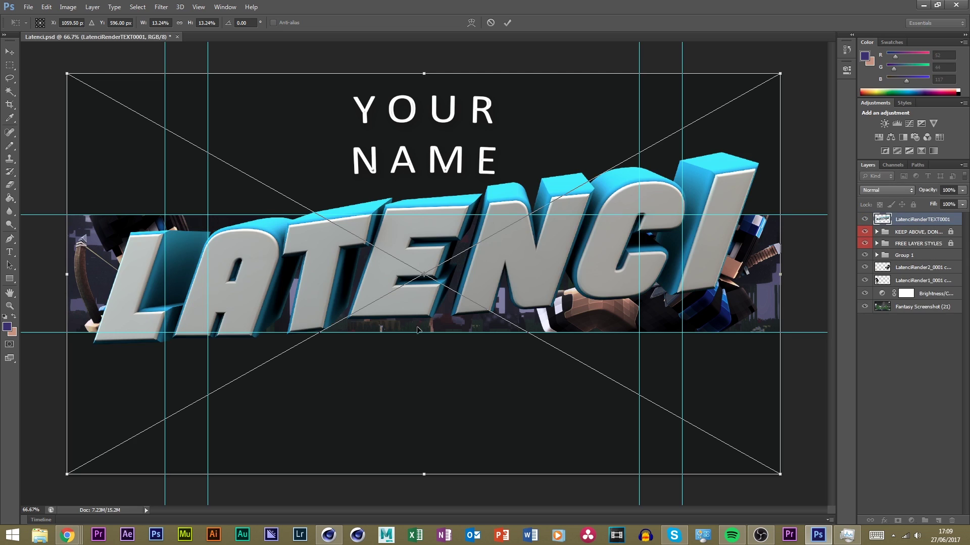
key("Return")
right_click(916, 220)
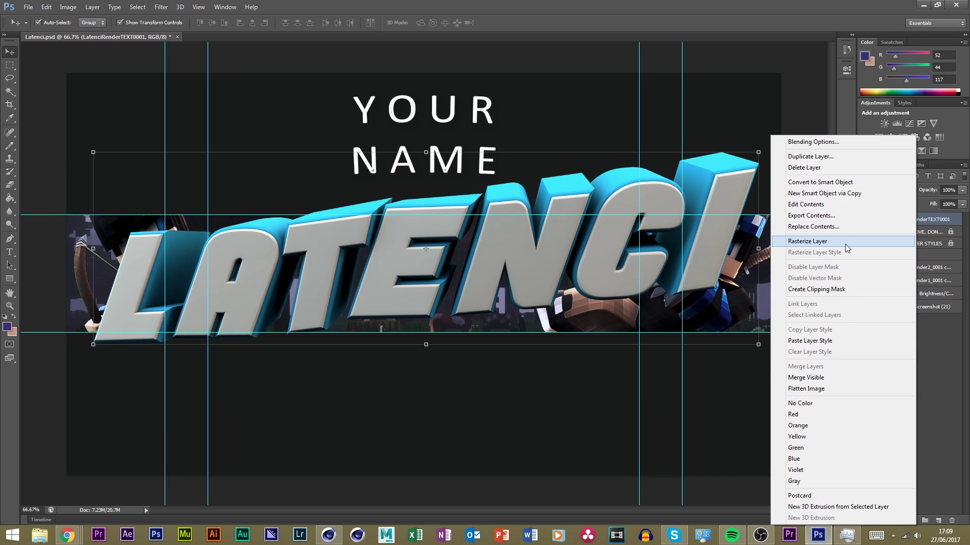
left_click(792, 245)
Fit the title between the two characters at about 48.6% scale and -1.8° rotation, and stack its layer directly above Brightness/Contrast
left_click_drag(758, 154, 388, 260, "shift")
left_click_drag(379, 298, 547, 278)
left_click_drag(553, 243, 584, 216, "shift")
left_click_drag(596, 249, 576, 262)
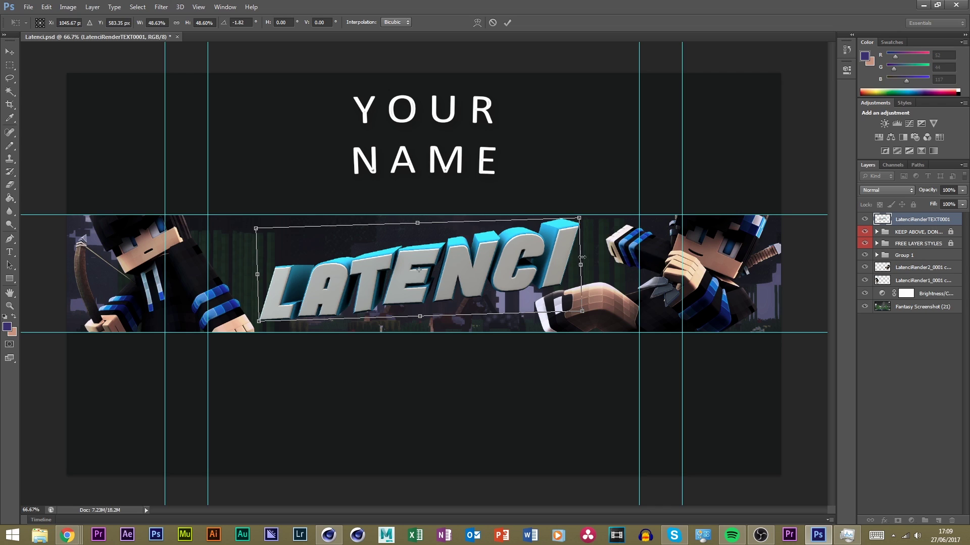
key("Down")
key("Down")
key("Down")
key("Return")
left_click_drag(902, 225, 930, 299)
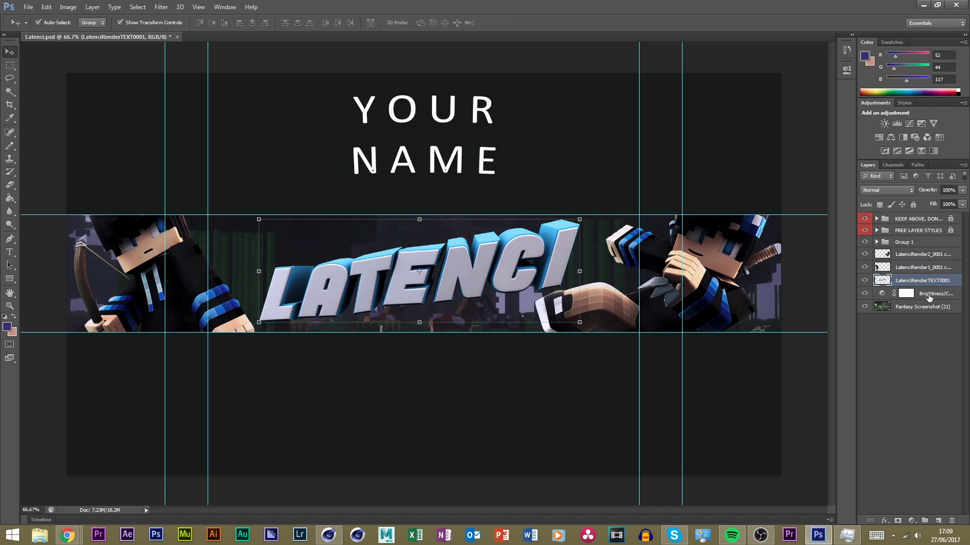
left_click(876, 363)
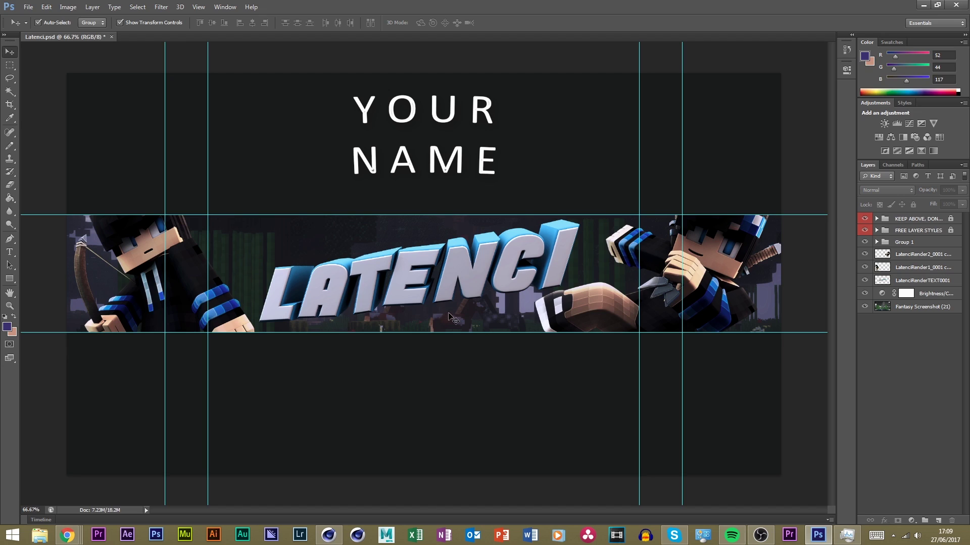
Rotate the bow-holding character about 7° clockwise and reposition it so its hand just clears the title's first letter
left_click(194, 299)
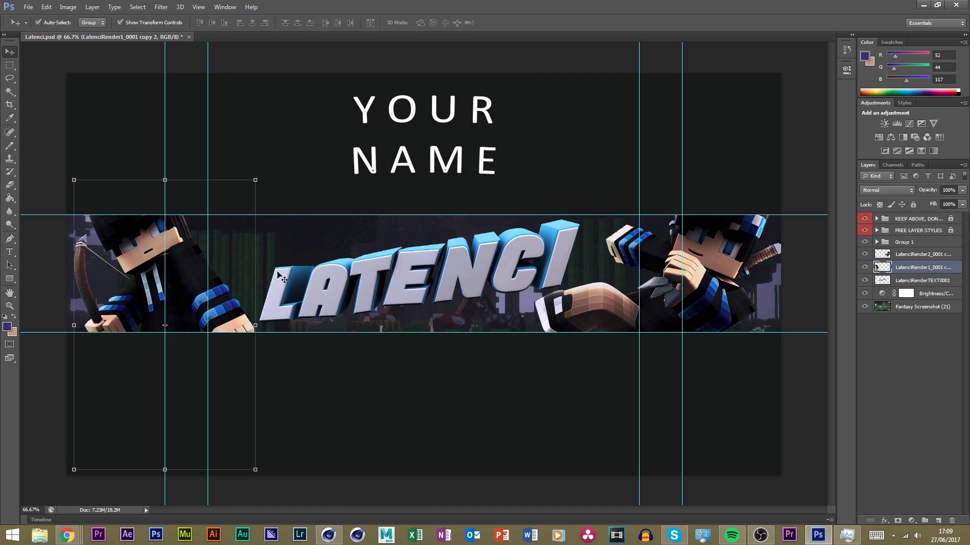
left_click_drag(269, 273, 310, 272)
left_click_drag(233, 306, 242, 305)
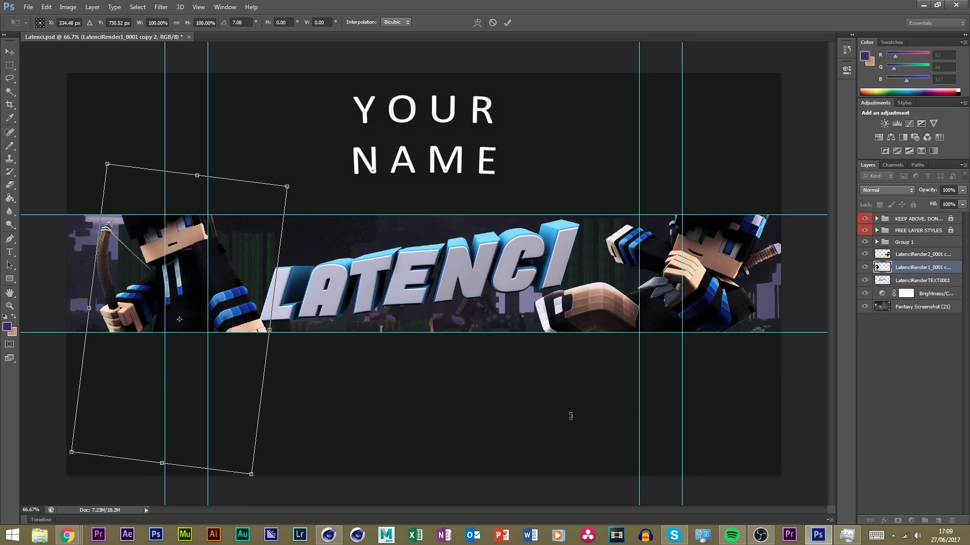
key("Return")
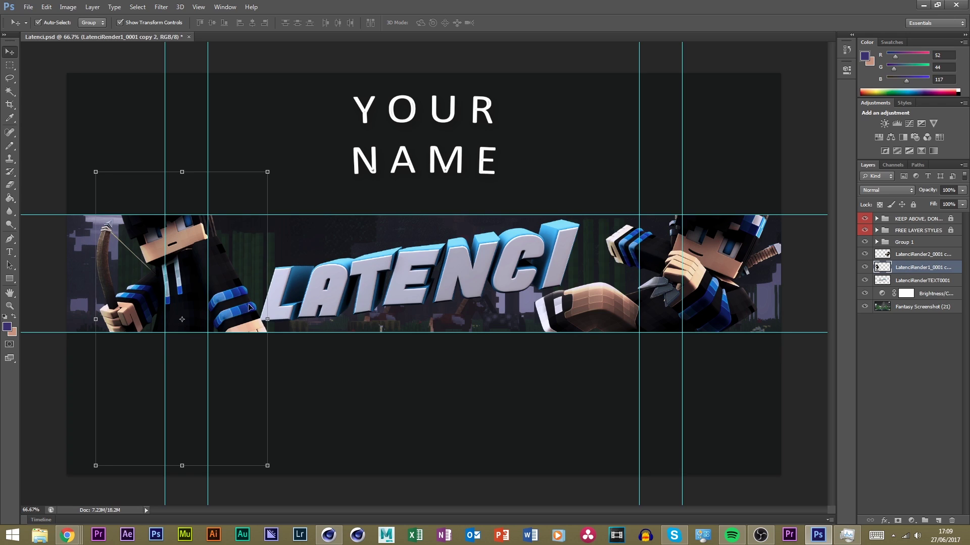
key("Left")
key("Left")
key("Left")
key("Left")
key("Left")
key("Left")
key("Left")
key("Left")
key("Left")
key("Left")
key("Left")
key("Left")
key("Left")
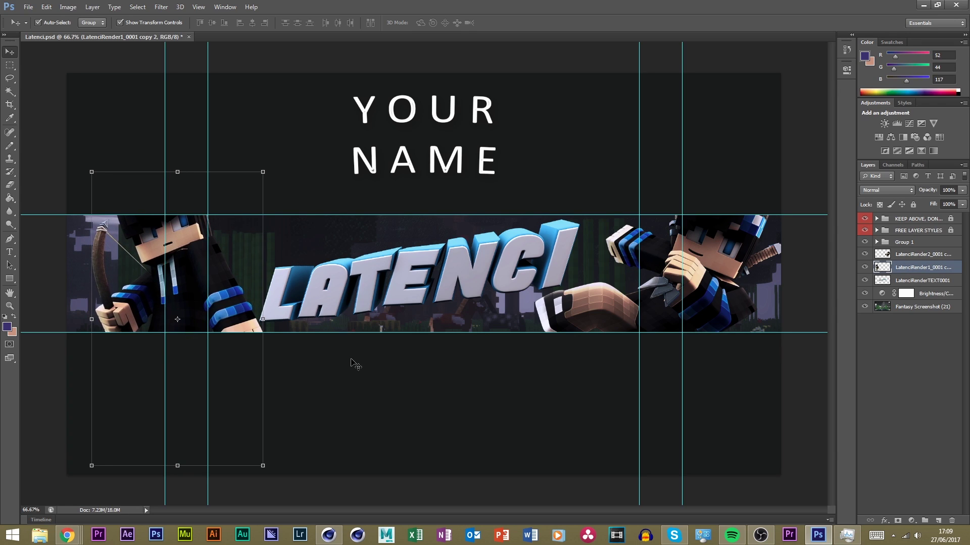
left_click(936, 352)
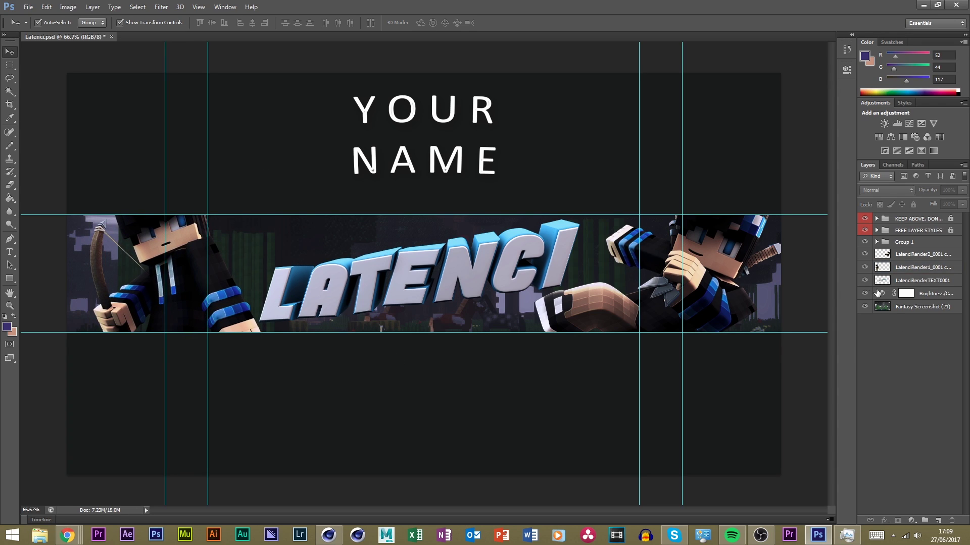
Add a Black & White adjustment layer directly above the Fantasy Screenshot (21) background layer
left_click(889, 291)
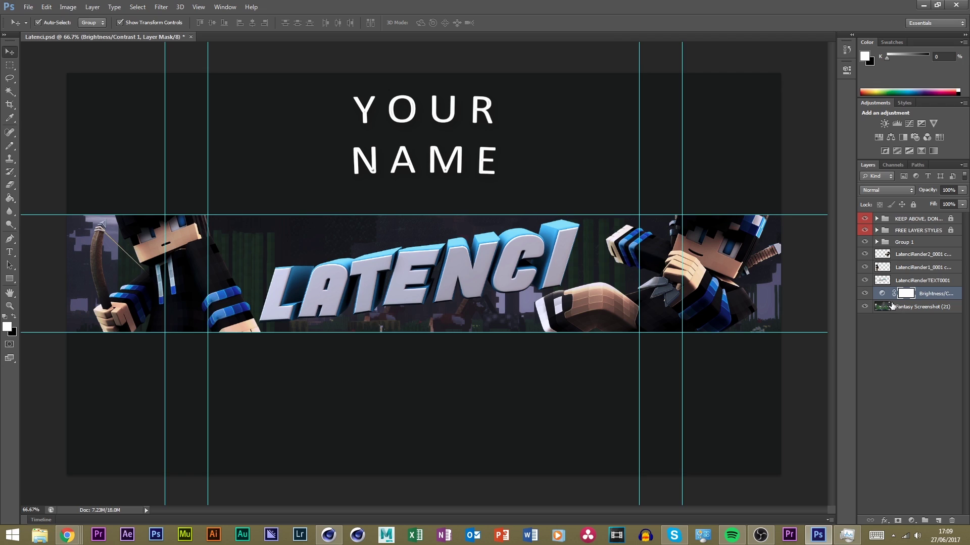
left_click(915, 254)
left_click(914, 267)
left_click(914, 293)
left_click(914, 307)
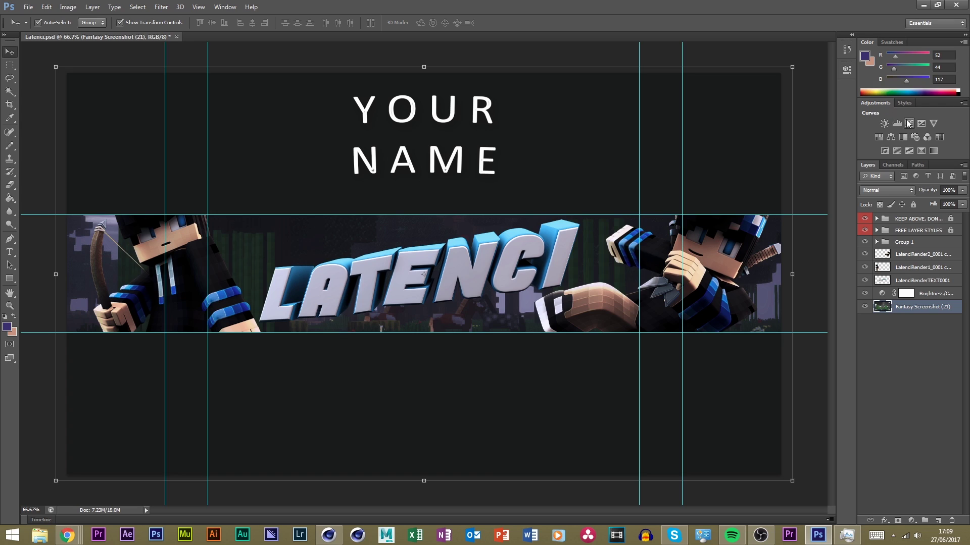
left_click(903, 137)
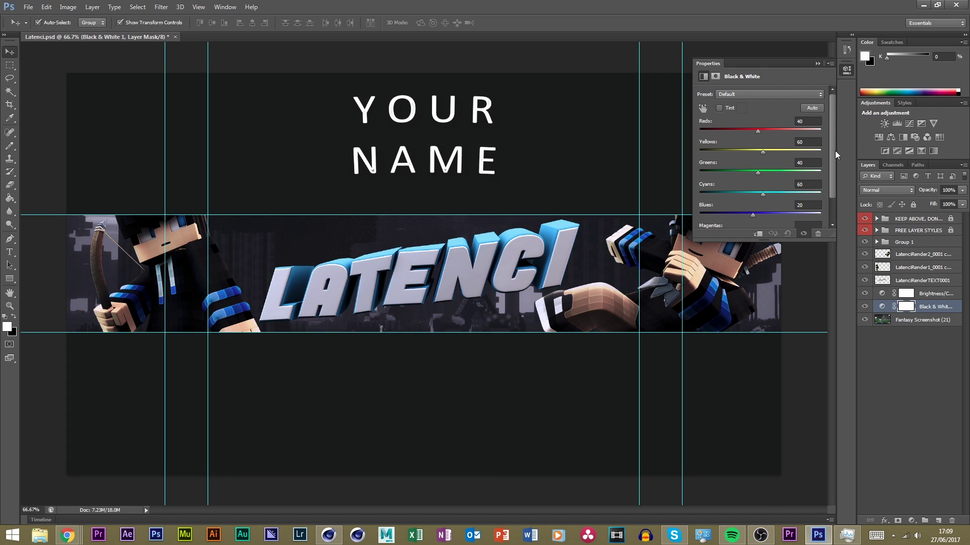
Try raising the Black & White adjustment's Blues to about 283 and Greens to about 275
left_click_drag(777, 214, 818, 215)
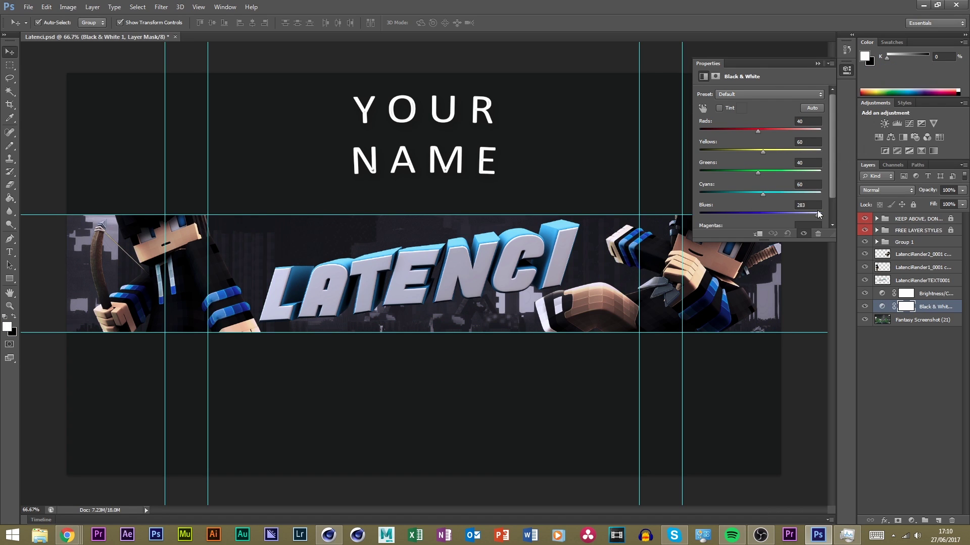
left_click_drag(757, 173, 784, 175)
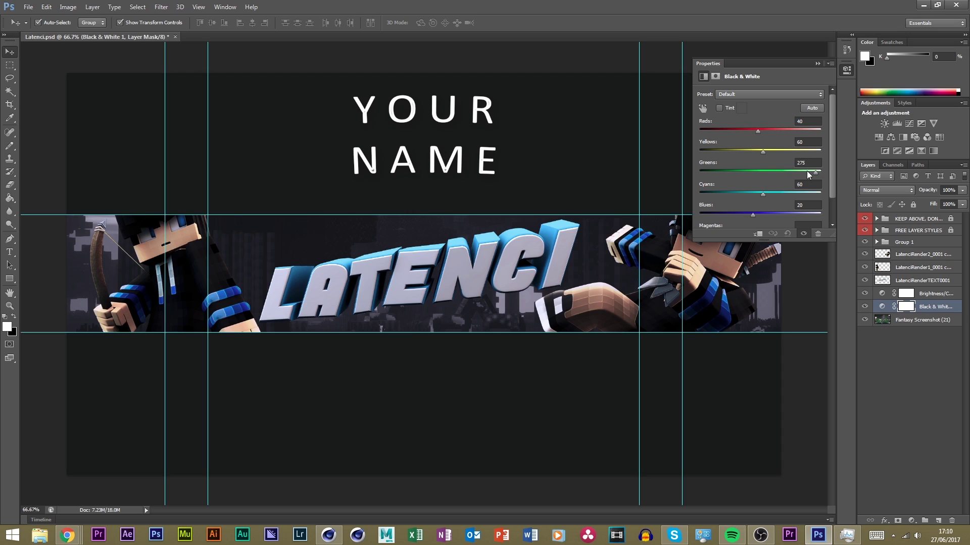
key("ctrl+z")
Lower the Black & White adjustment layer's opacity to about 52% and save the document
left_click(818, 64)
left_click(965, 190)
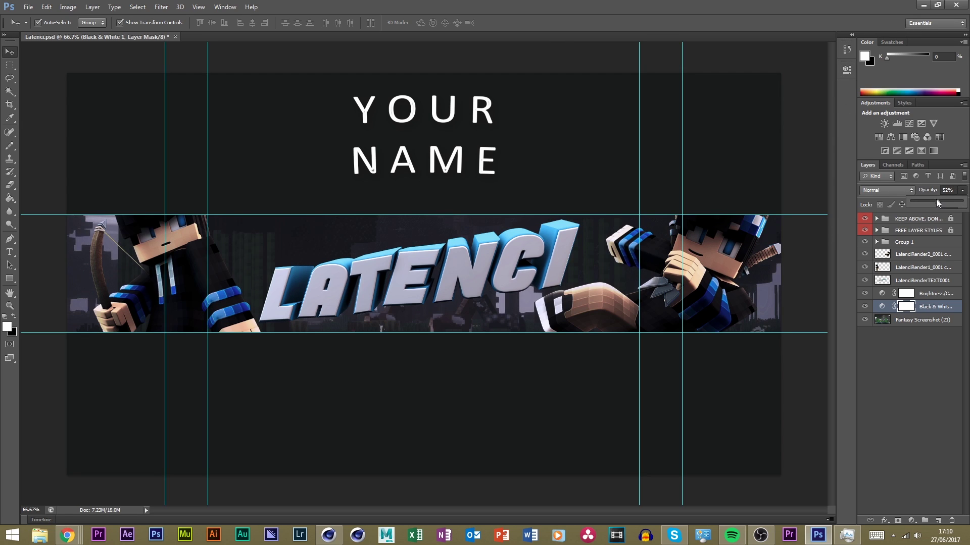
left_click(919, 430)
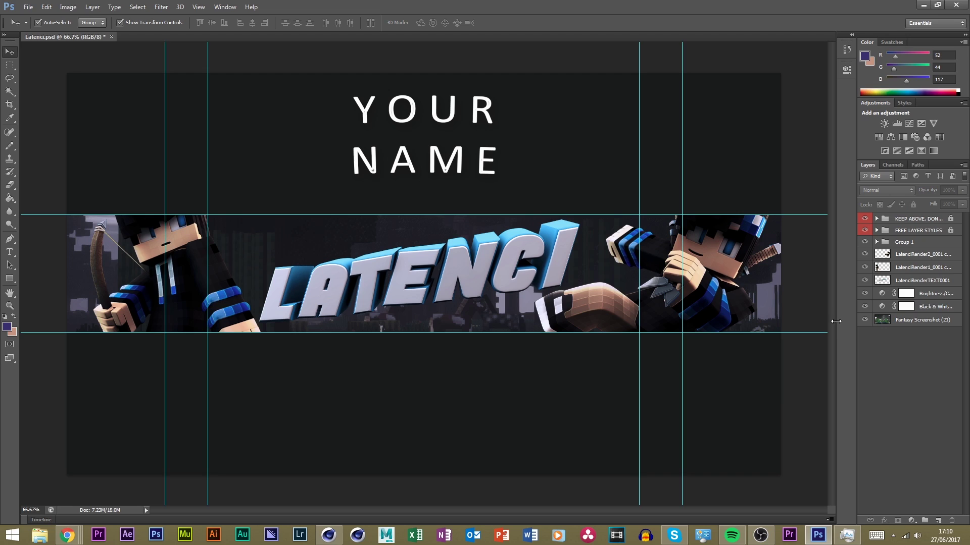
key("ctrl+s")
Duplicate the LatenciRender2_0001 layer of the sword-carrying character
left_click(914, 295)
left_click(914, 307)
left_click(916, 321)
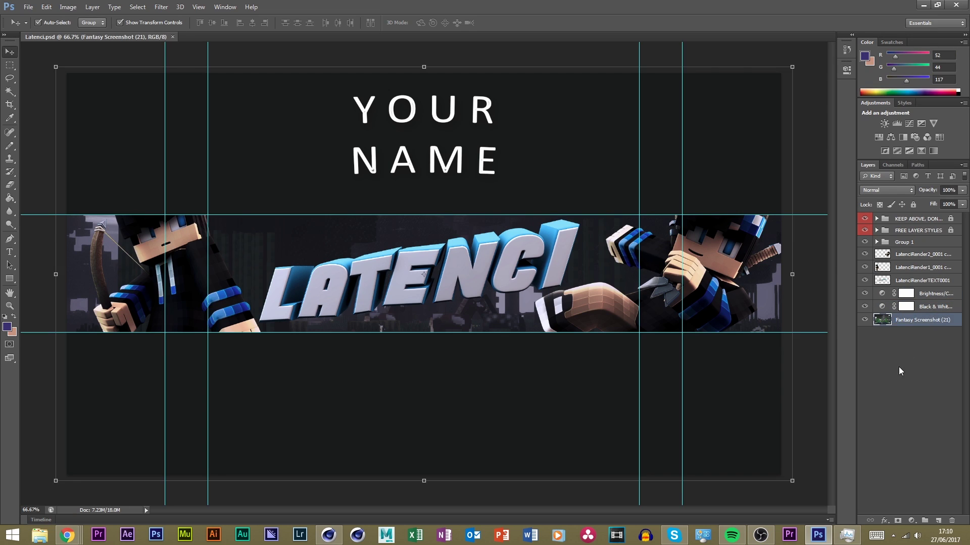
left_click(700, 289)
key("ctrl+j")
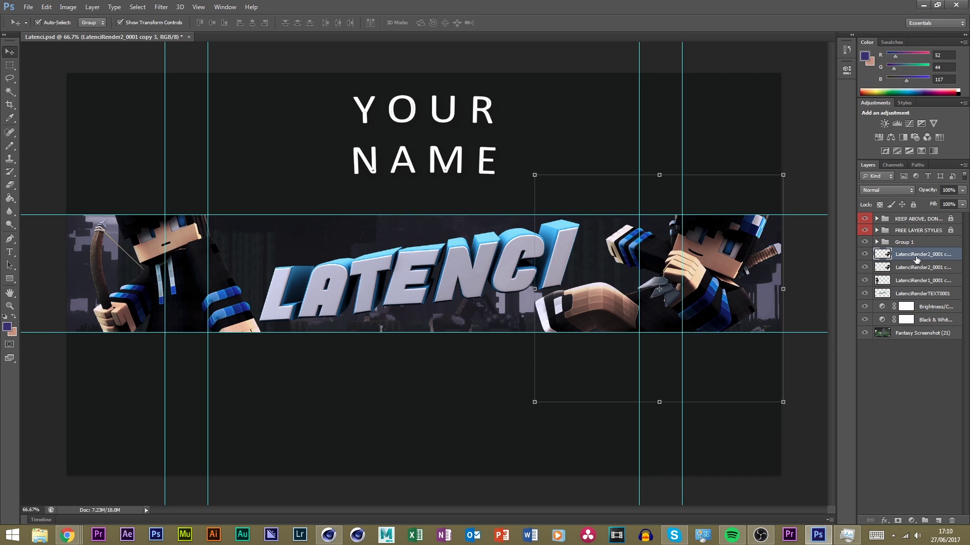
Try a Motion Blur with angle 3° and a distance of about 47 pixels on the lower copy of the sword-carrying character
left_click(899, 267)
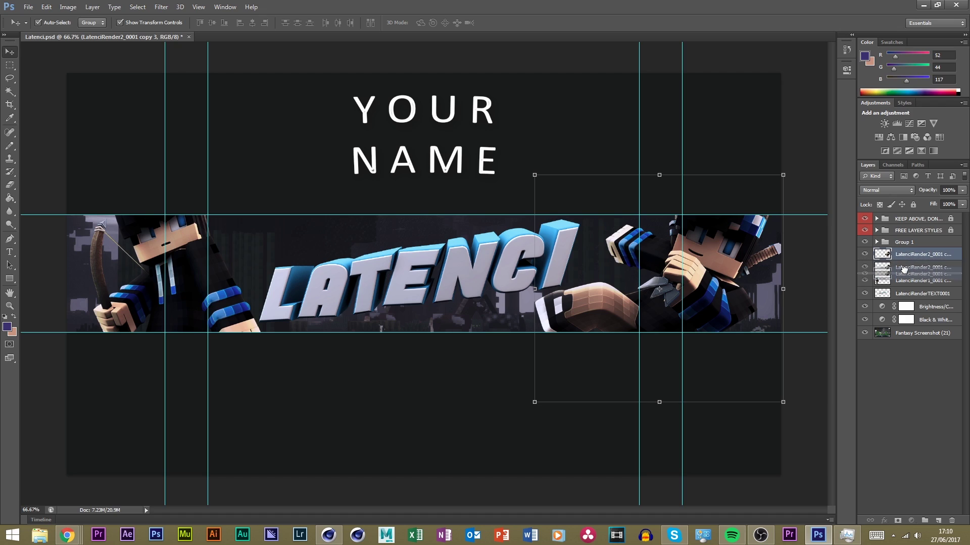
left_click(161, 7)
mouse_move(167, 70)
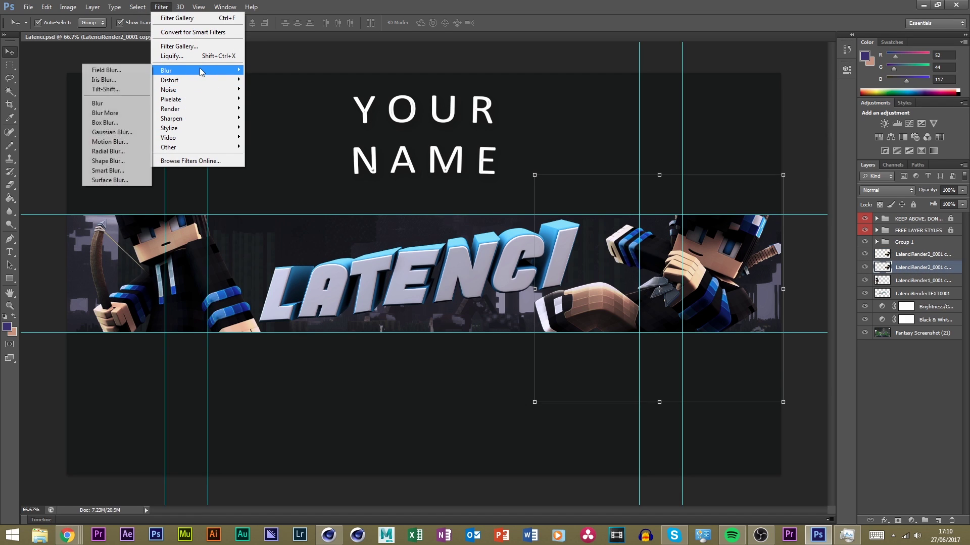
left_click(121, 144)
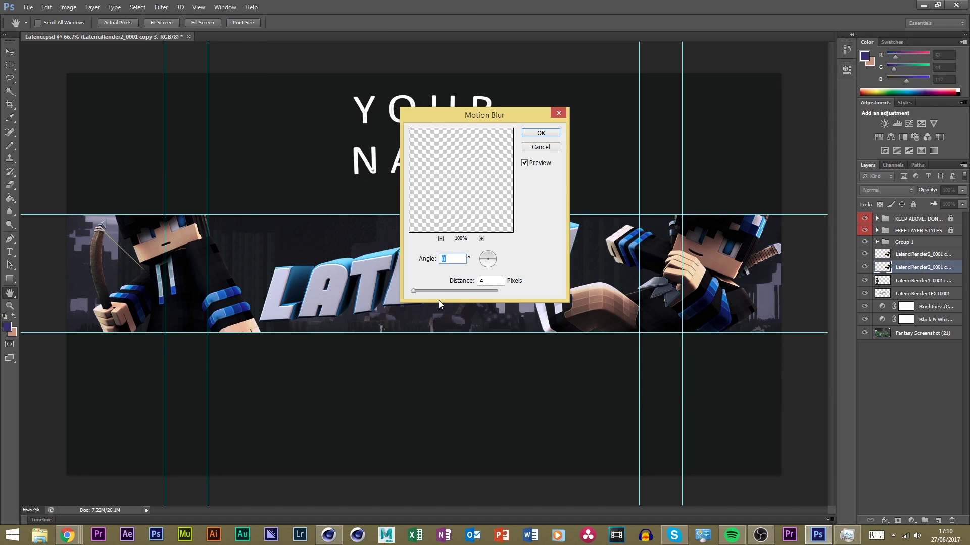
scroll(500, 281, "up", 8)
key("Up")
key("Up")
key("Up")
key("Up")
key("Up")
key("Up")
key("Up")
key("Up")
key("Up")
key("Up")
key("Up")
key("Up")
key("Up")
key("Up")
key("Up")
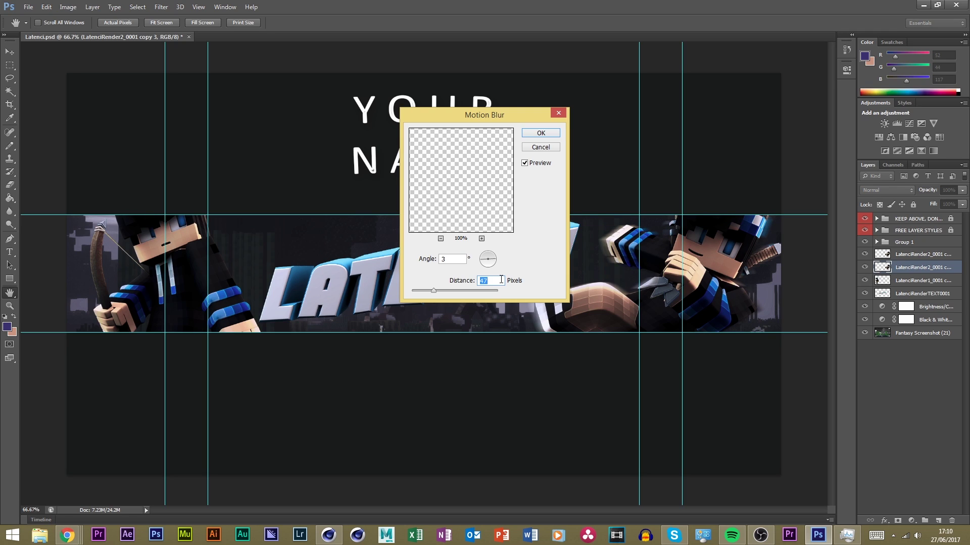
left_click(541, 147)
left_click(857, 382)
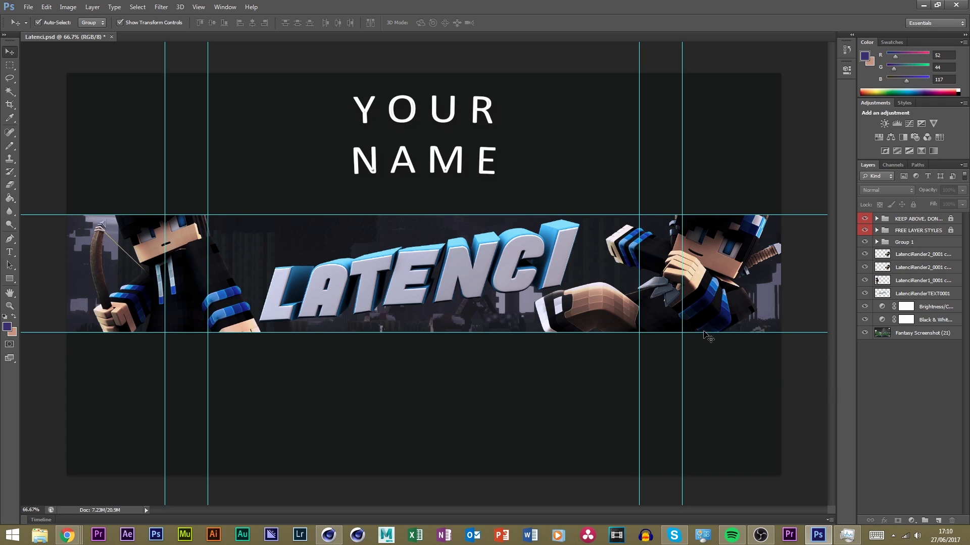
left_click(725, 313)
left_click(894, 369)
left_click(173, 306)
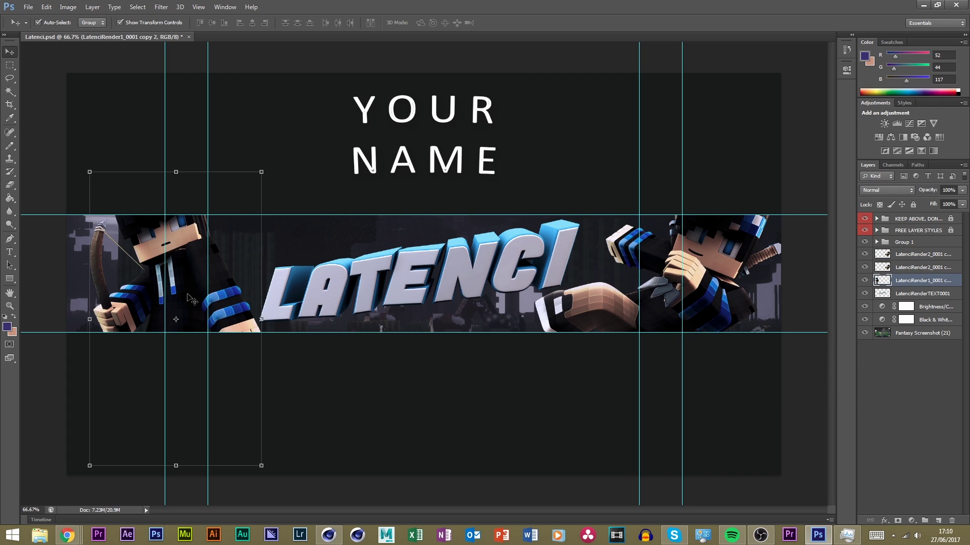
left_click(43, 224)
left_click(924, 268)
Add a new layer above the character renders and ready the Brush tool with black as the foreground colour
left_click(914, 254)
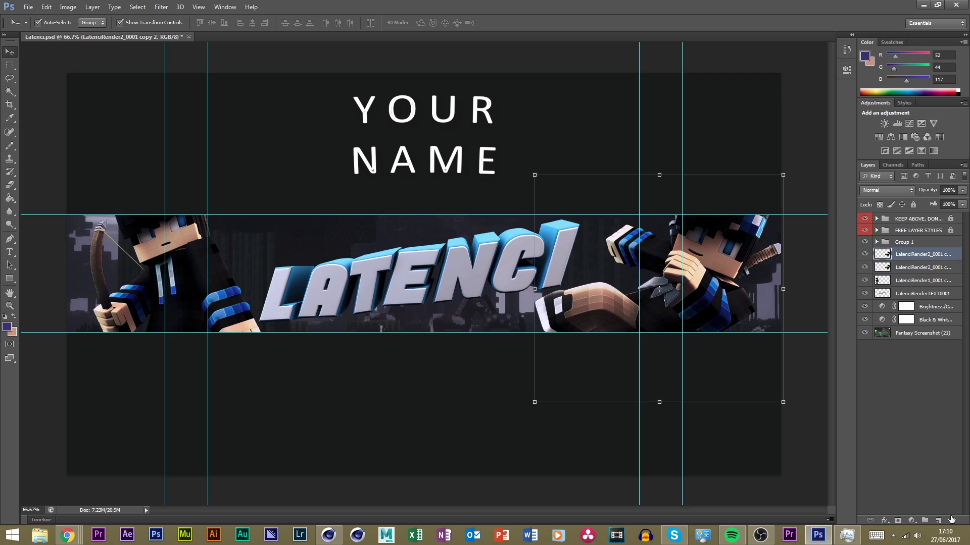
left_click(938, 520)
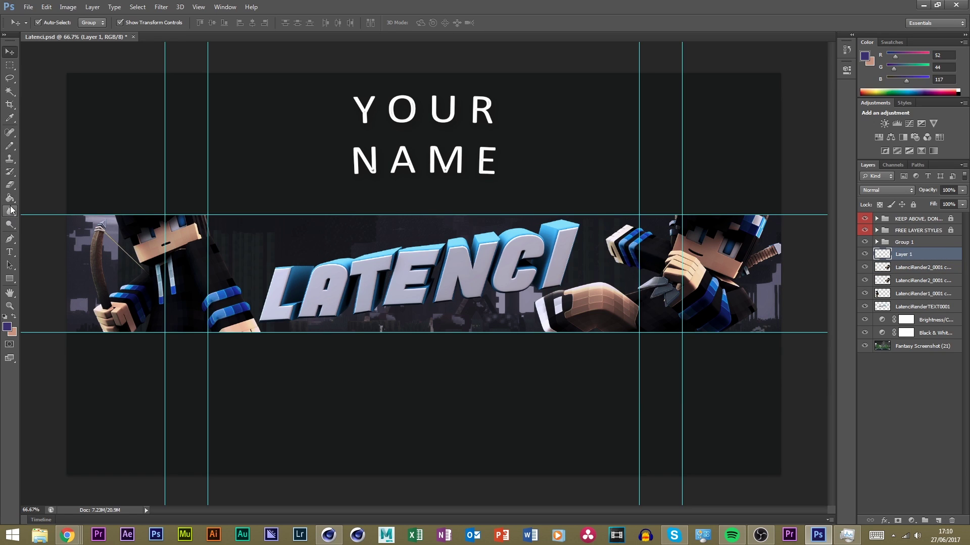
left_click(11, 145)
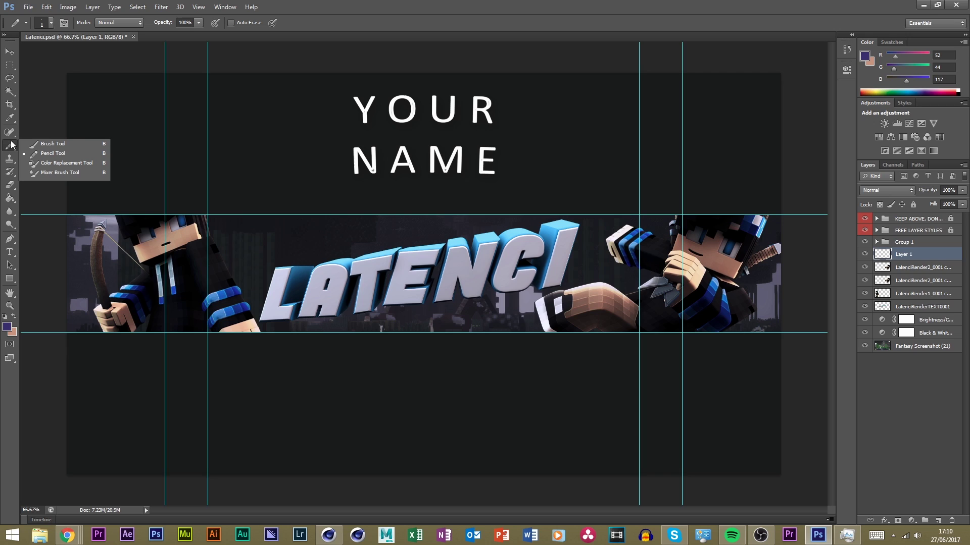
left_click(37, 145)
left_click(8, 327)
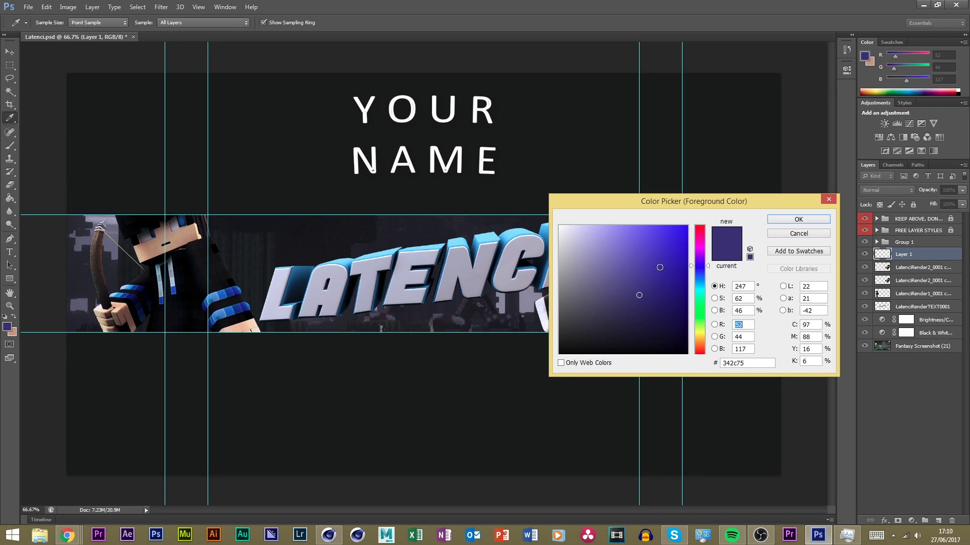
left_click_drag(660, 267, 461, 432)
left_click(802, 221)
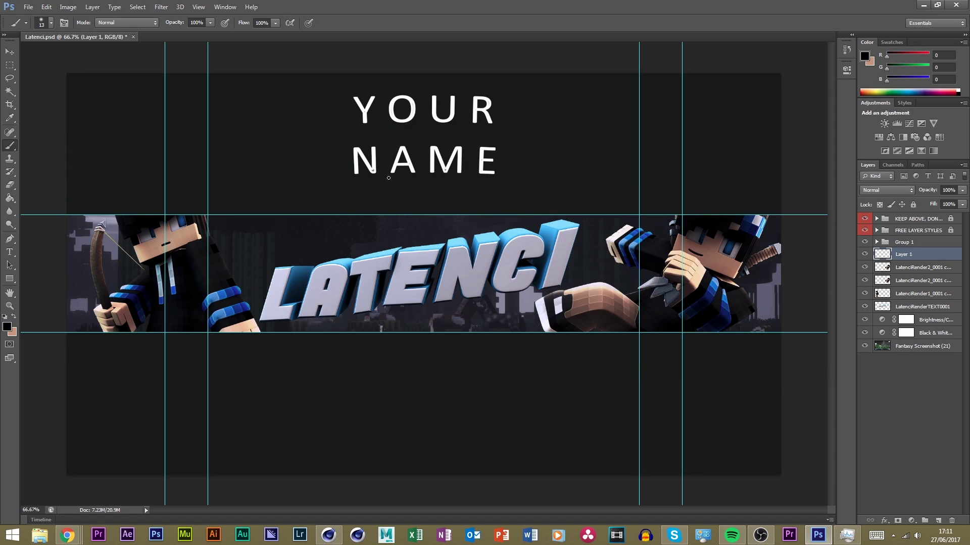
Set the soft round brush to 750 px and try a black dab over the banner's left end
left_click(51, 23)
left_click(111, 42)
left_click(24, 101)
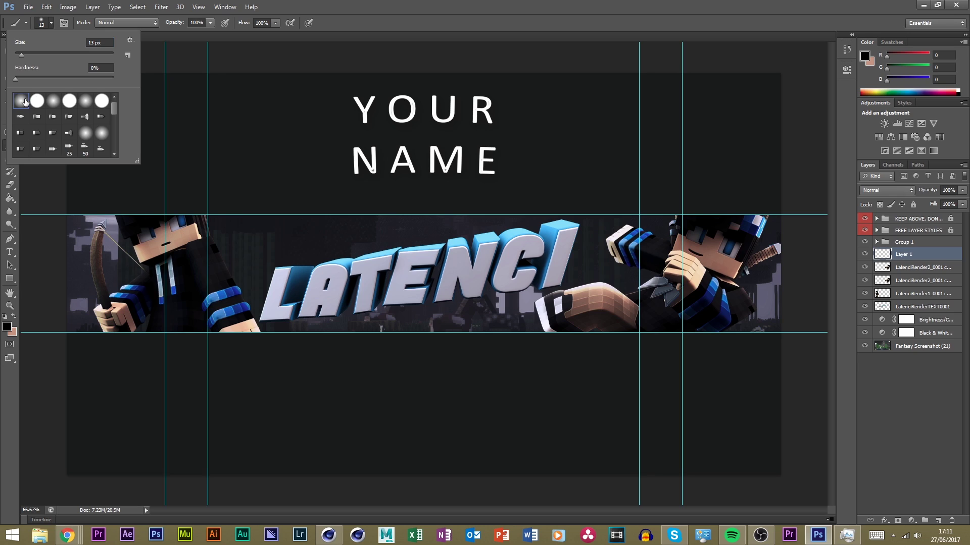
double_click(111, 42)
left_click(51, 290)
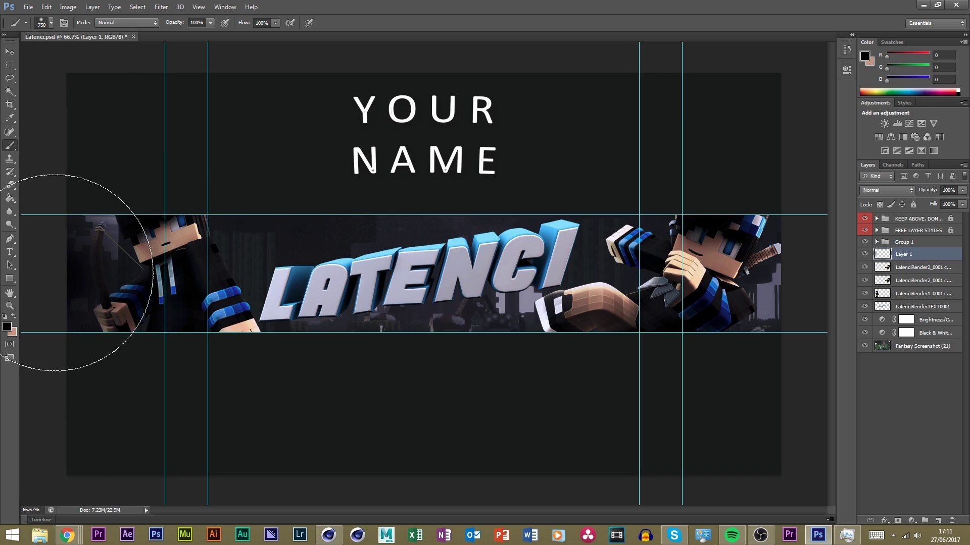
key("ctrl+z")
key("ctrl+minus")
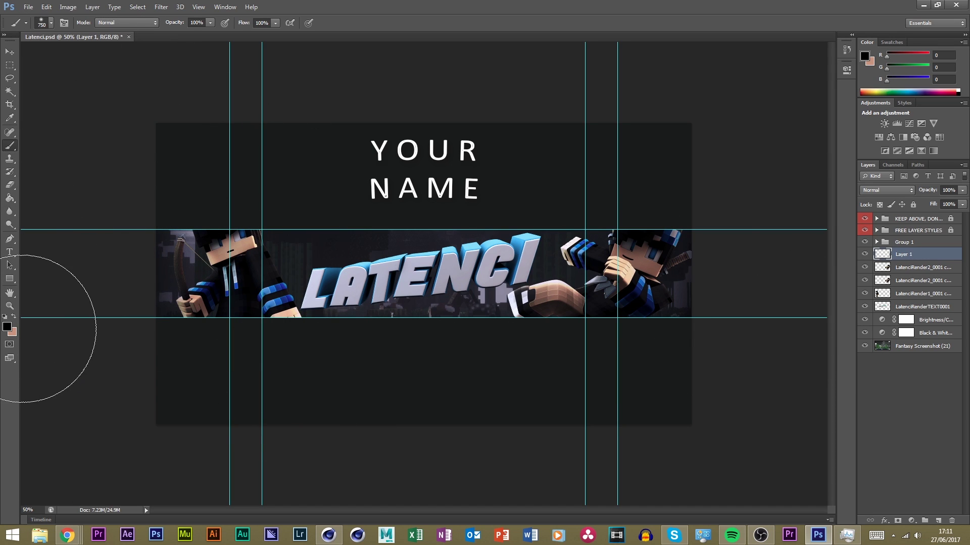
Set the brush's foreground colour to the light blue #5d8bf4
left_click(7, 327)
mouse_move(657, 294)
left_mouse_down()
mouse_move(667, 266)
mouse_move(615, 262)
mouse_move(639, 230)
left_mouse_up()
mouse_move(699, 266)
left_mouse_down()
mouse_move(700, 289)
mouse_move(700, 274)
left_mouse_up()
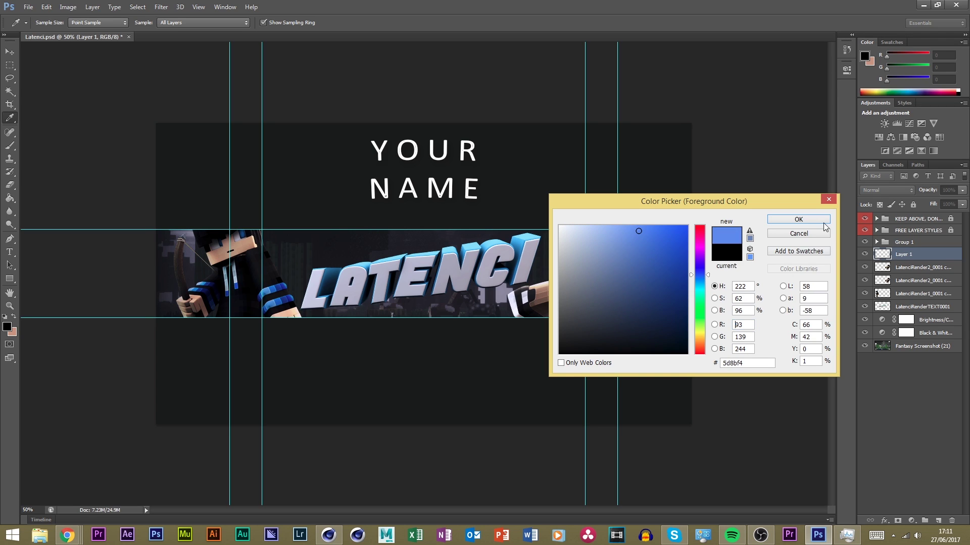
left_click(798, 219)
key("b")
Add another new layer and paint soft blue dabs across the whole banner strip, undoing the last dab
left_click(938, 520)
left_click(270, 230)
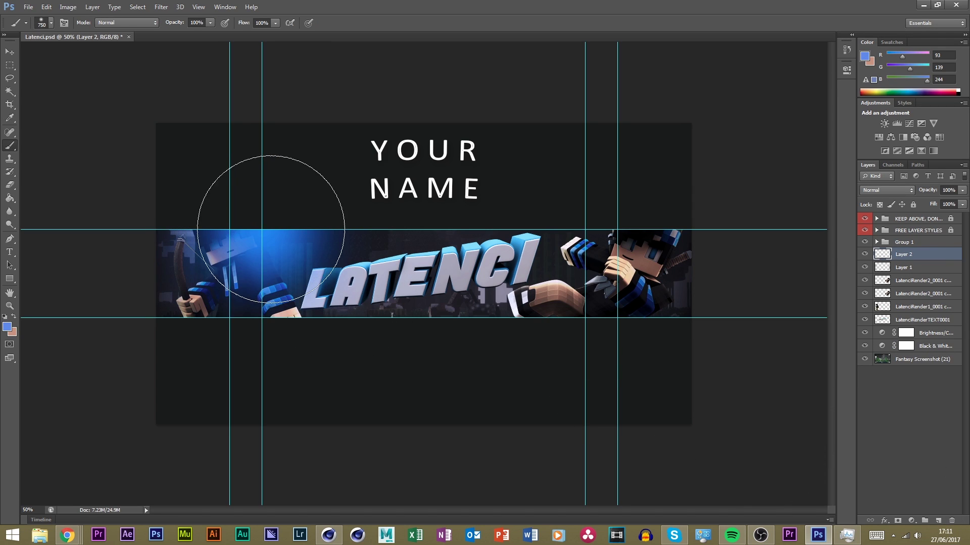
left_click(395, 273)
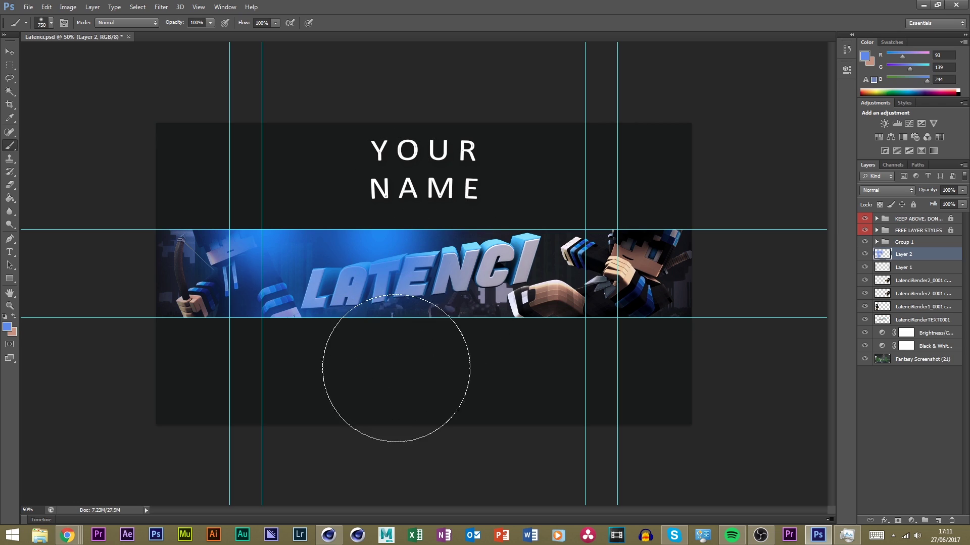
left_click(540, 207)
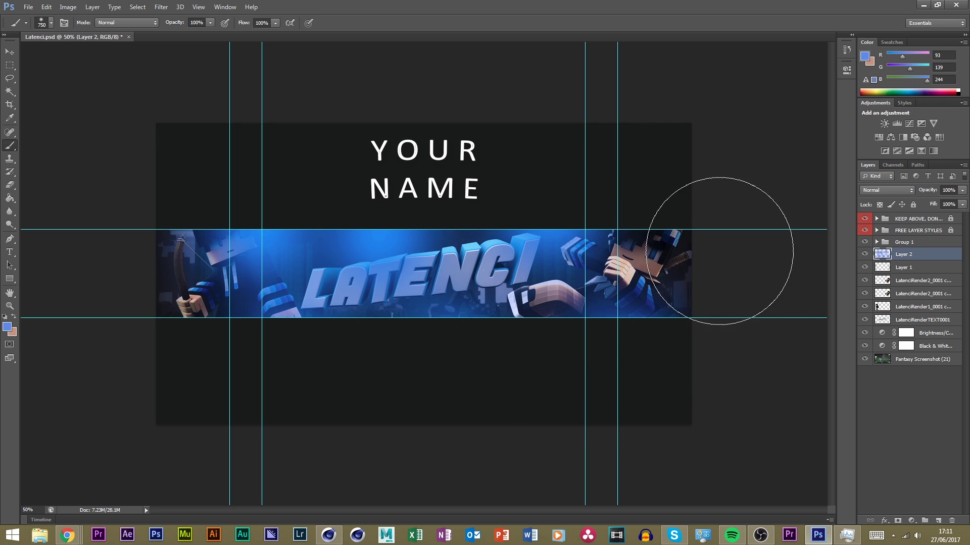
left_click(140, 347)
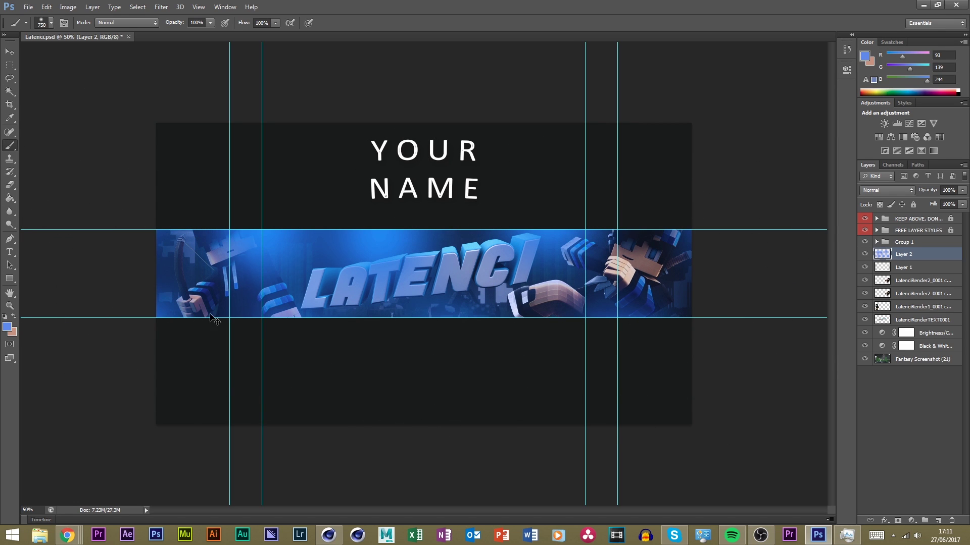
key("ctrl+z")
Try different blend modes on the blue paint layer, including Linear Burn, Screen, Soft Light, Exclusion and Luminosity
left_click(907, 193)
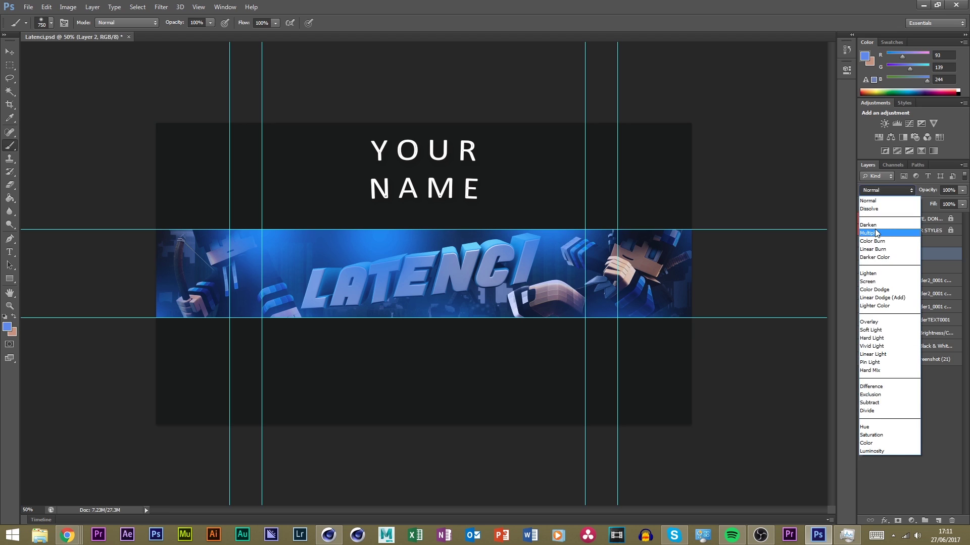
left_click(875, 228)
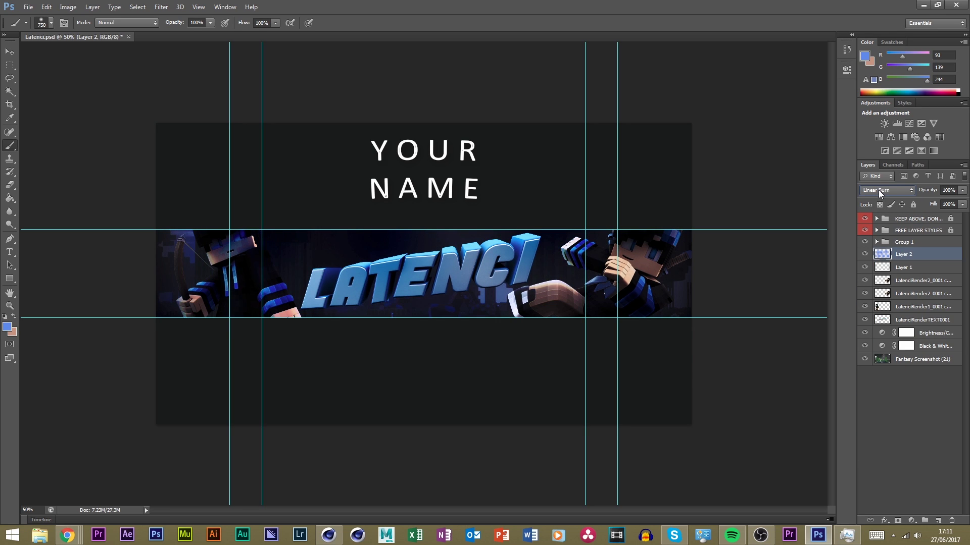
scroll(878, 189, "down", 3)
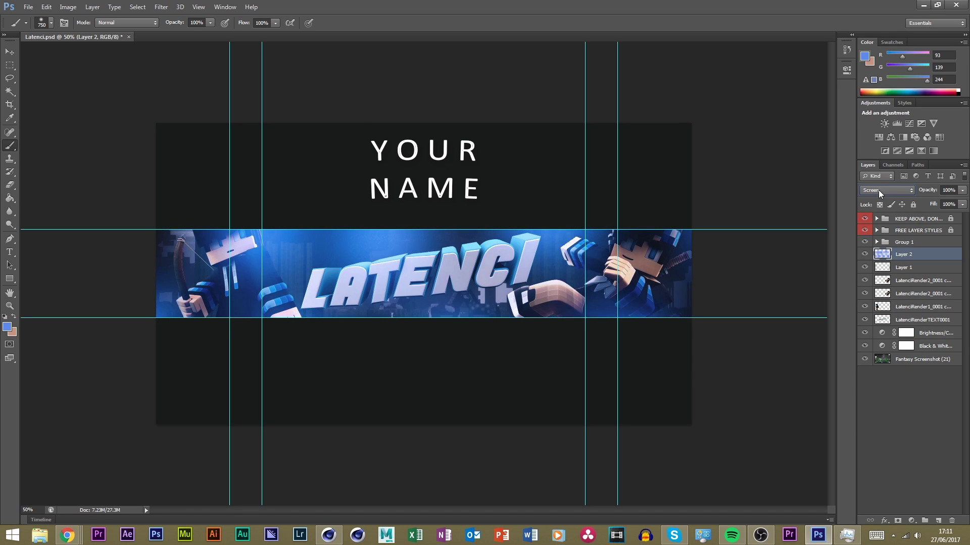
scroll(878, 190, "down", 1)
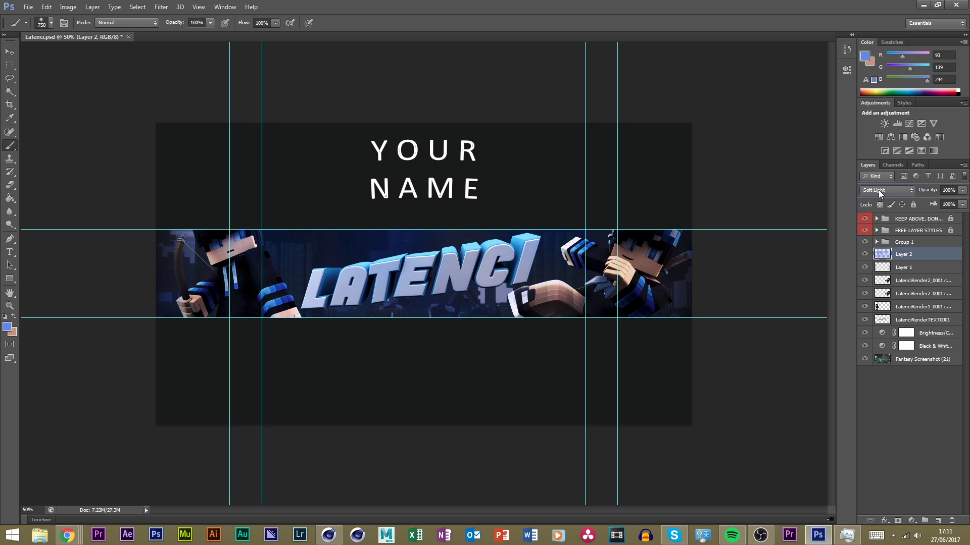
scroll(878, 190, "down", 7)
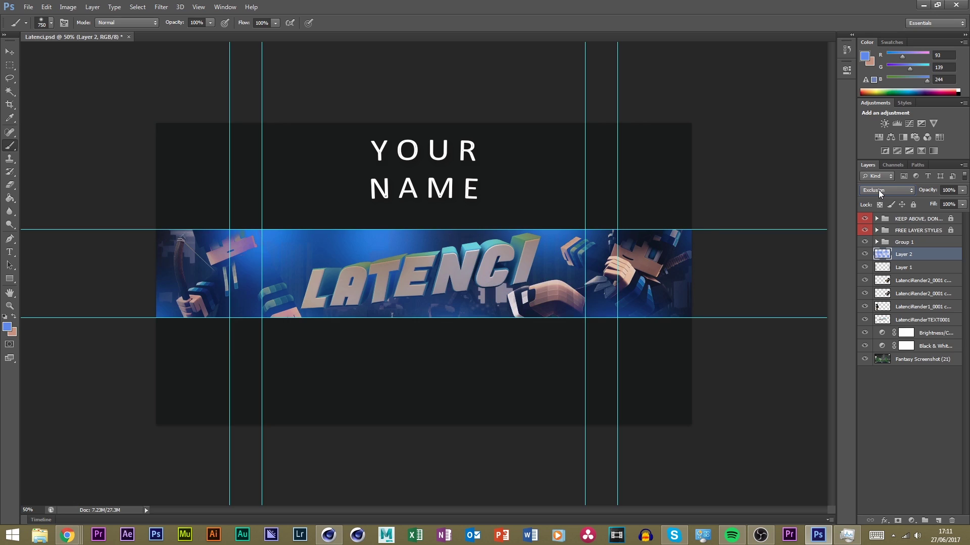
scroll(879, 192, "down", 6)
Set the blue paint layer to Soft Light at 64% opacity and save the document
left_click(877, 190)
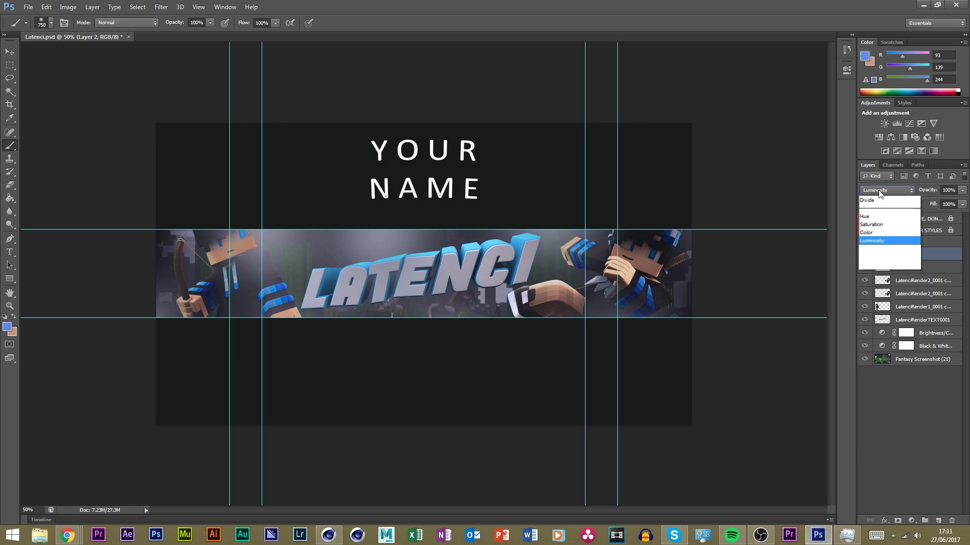
left_click(883, 318)
left_click_drag(962, 190, 946, 204)
left_click(909, 450)
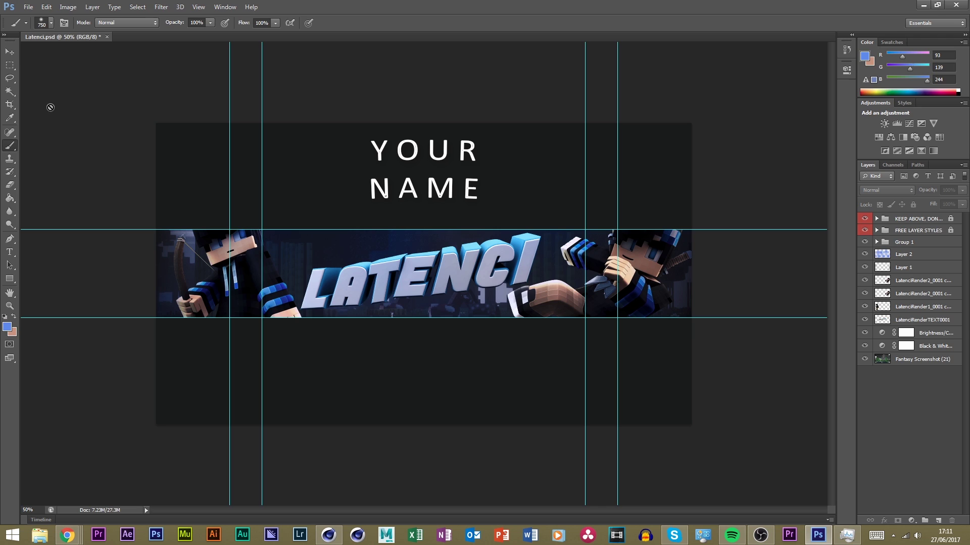
left_click(9, 51)
key("ctrl+plus")
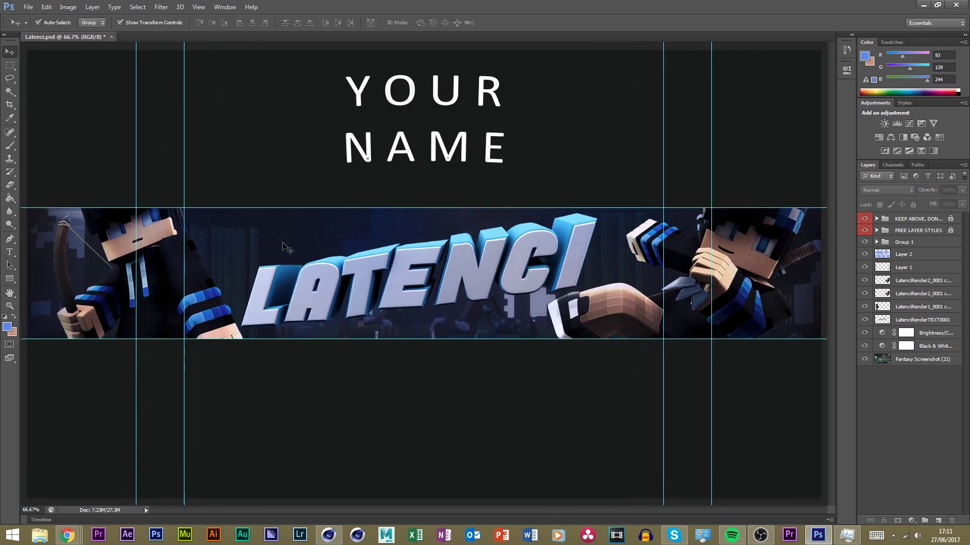
key("ctrl+s")
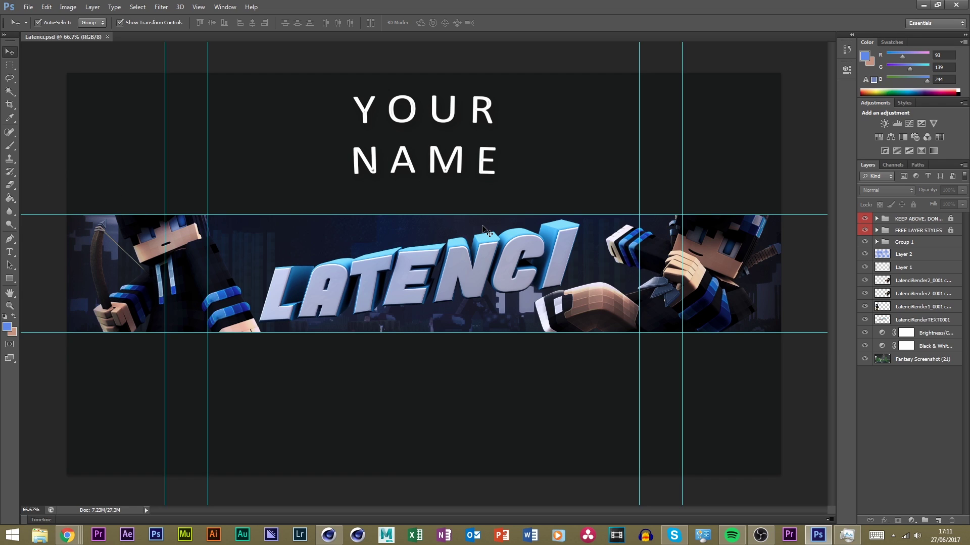
Review the layer stack and compare the banner with the blue paint layer hidden and shown
left_click(924, 259)
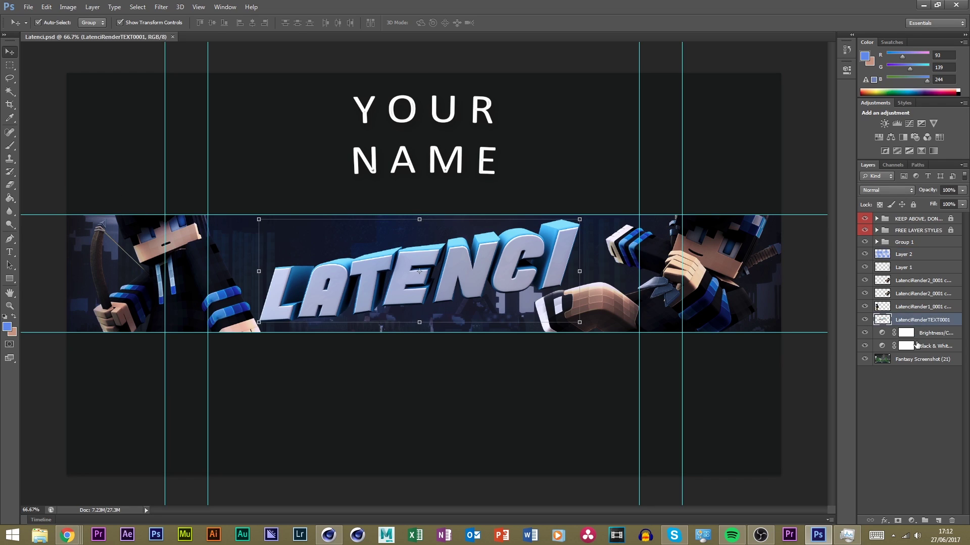
left_click(917, 346)
left_click(926, 336)
left_click(916, 259)
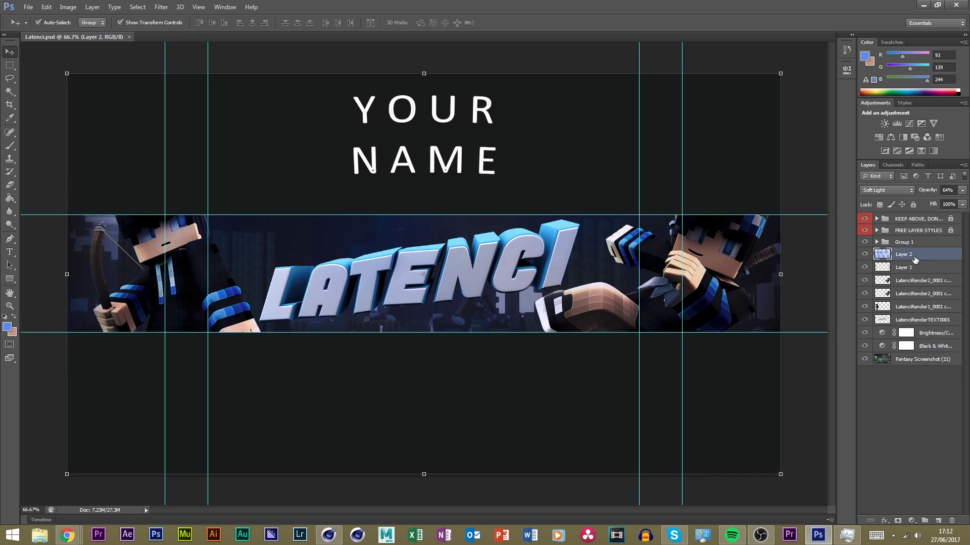
left_click(921, 451)
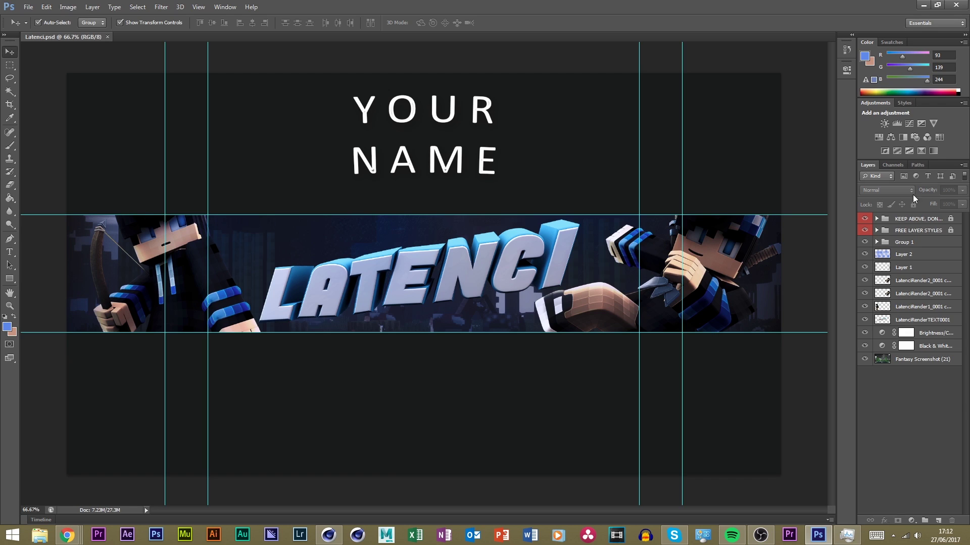
left_click(865, 254)
left_click(865, 255)
Select the Fantasy Screenshot (21) background layer
left_click(934, 347)
left_click(922, 359)
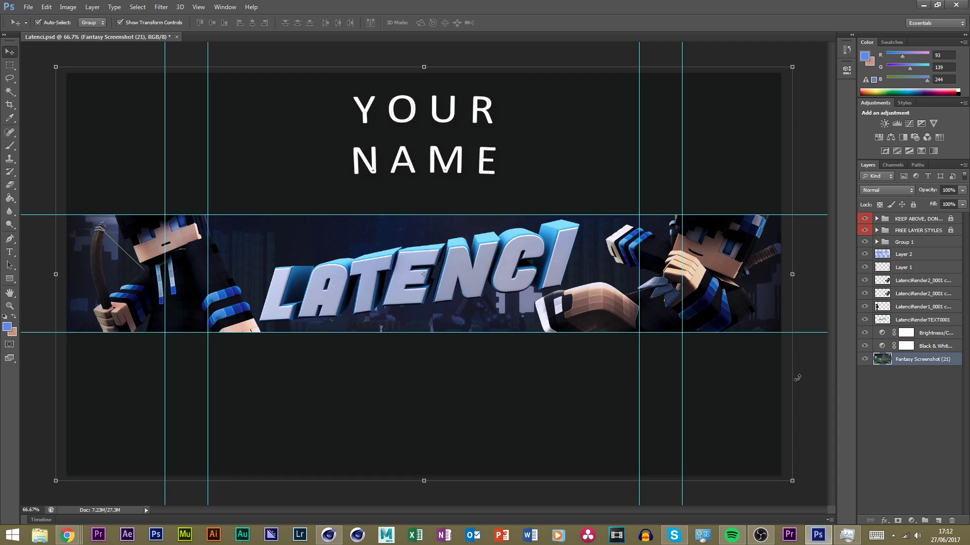
Start opening another file and browse to the GRAPHICS ASSETS folder on the WDGreen (D:) drive
left_click(25, 76)
left_click(28, 6)
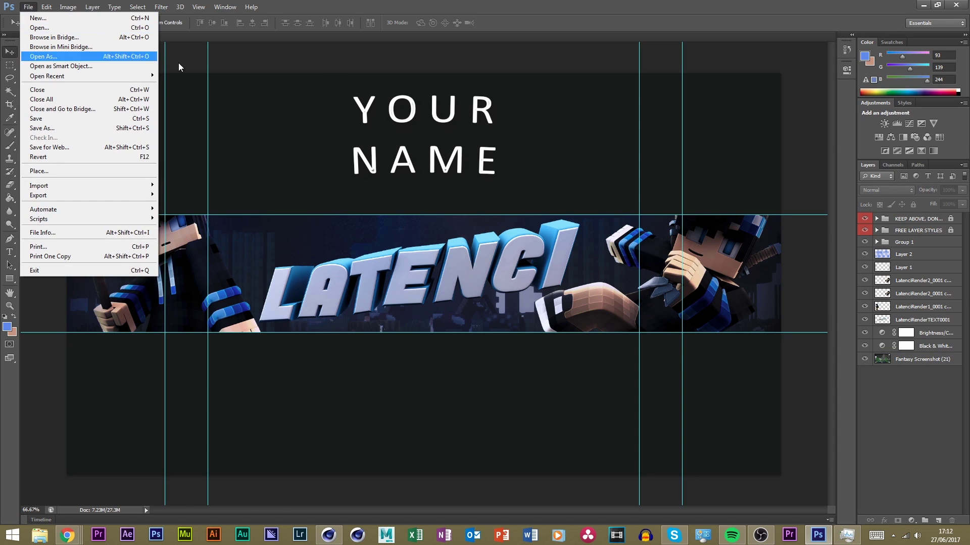
left_click(333, 70)
left_click(28, 6)
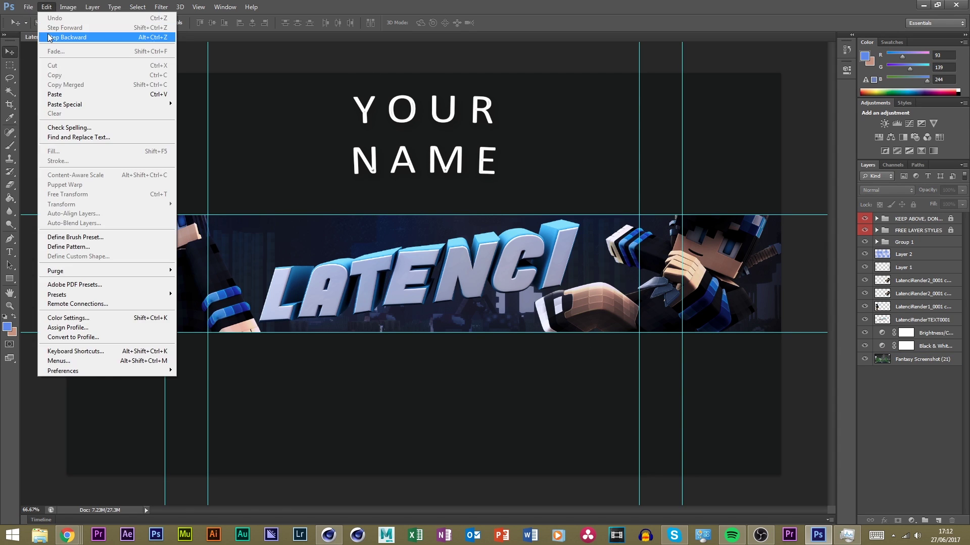
left_click(36, 27)
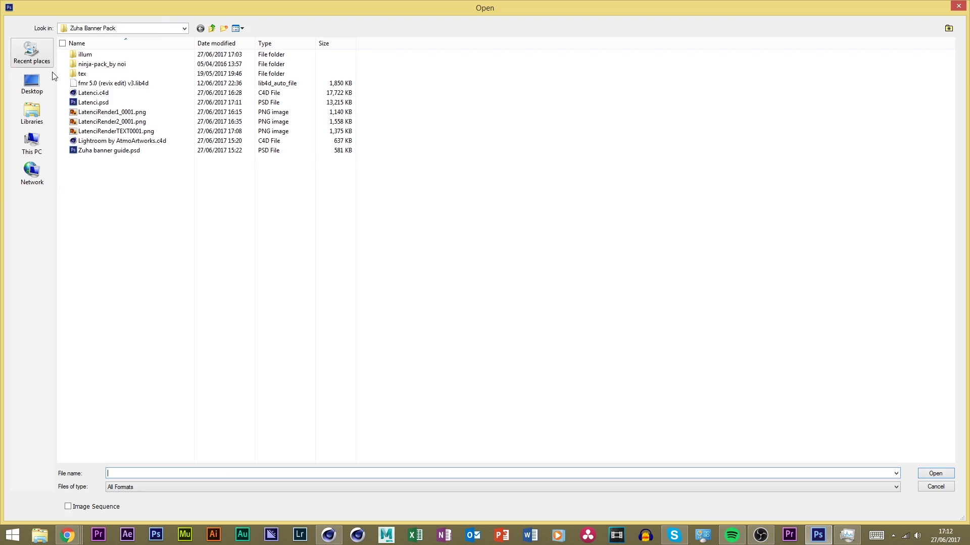
left_click(31, 143)
double_click(260, 108)
left_click(273, 195)
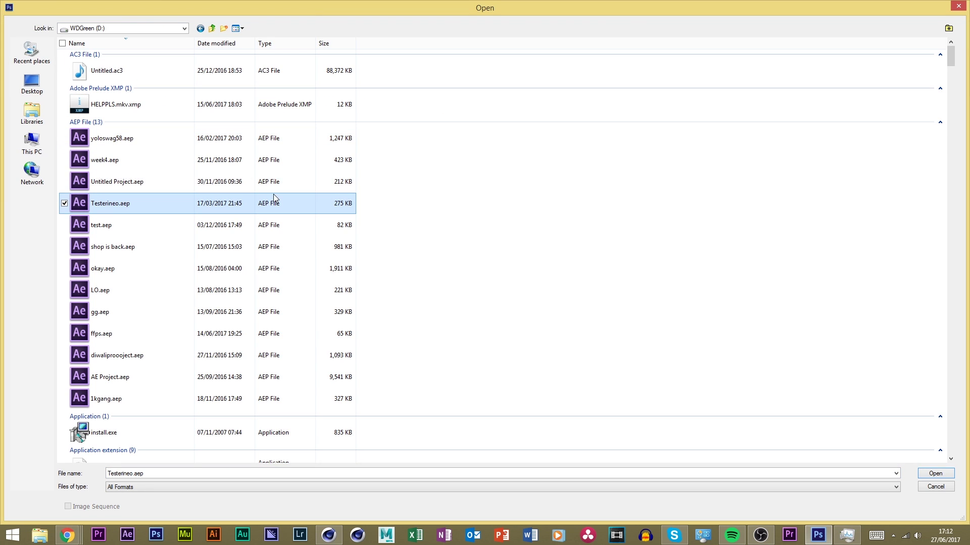
type("gr")
double_click(191, 64)
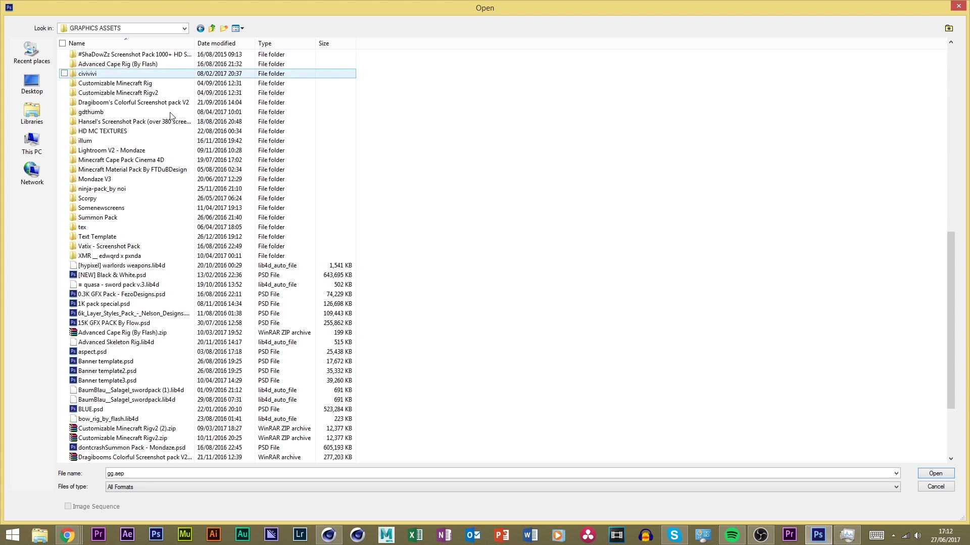
Find and open Fyre's Essentials.psd in the GRAPHICS ASSETS folder
type("fmr 5")
key("Down")
left_click(173, 94)
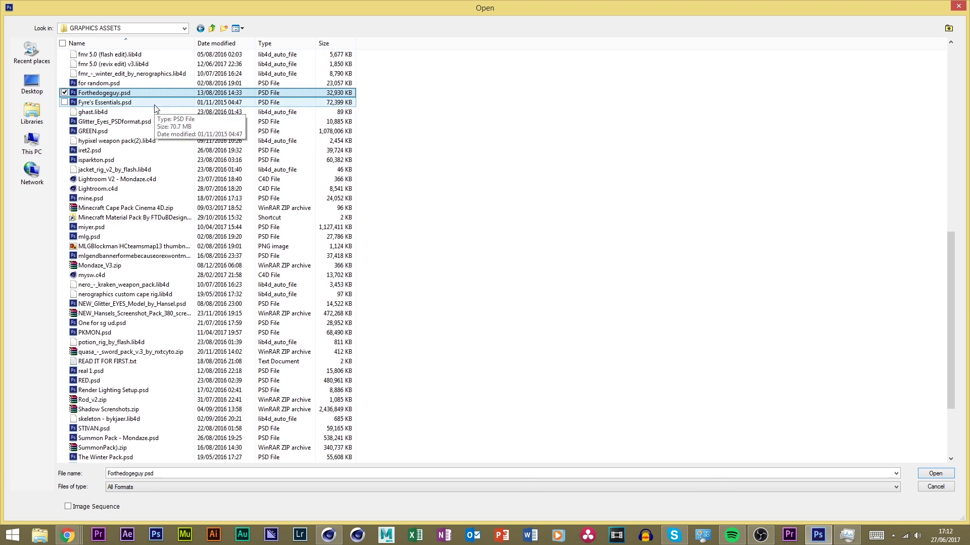
key("Return")
left_click(461, 214)
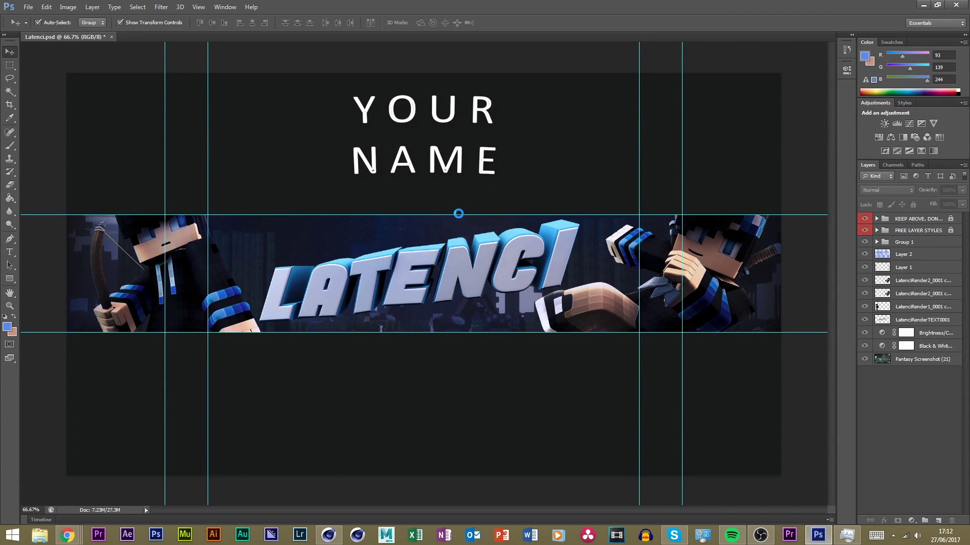
left_click(492, 208)
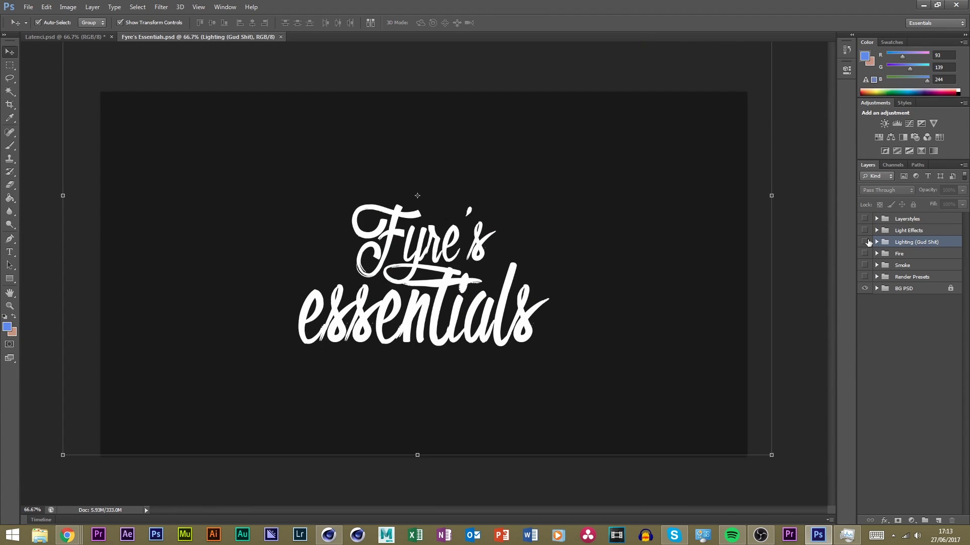
Look inside the Light Effects group, collapse it, and expand the Lighting group to reach its light stocks
left_click(881, 231)
left_click(877, 230)
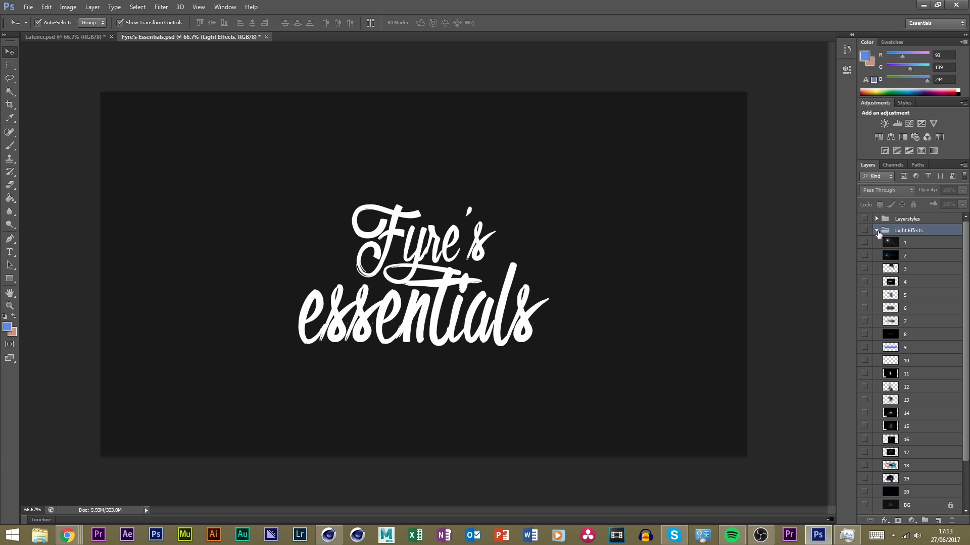
left_click(877, 231)
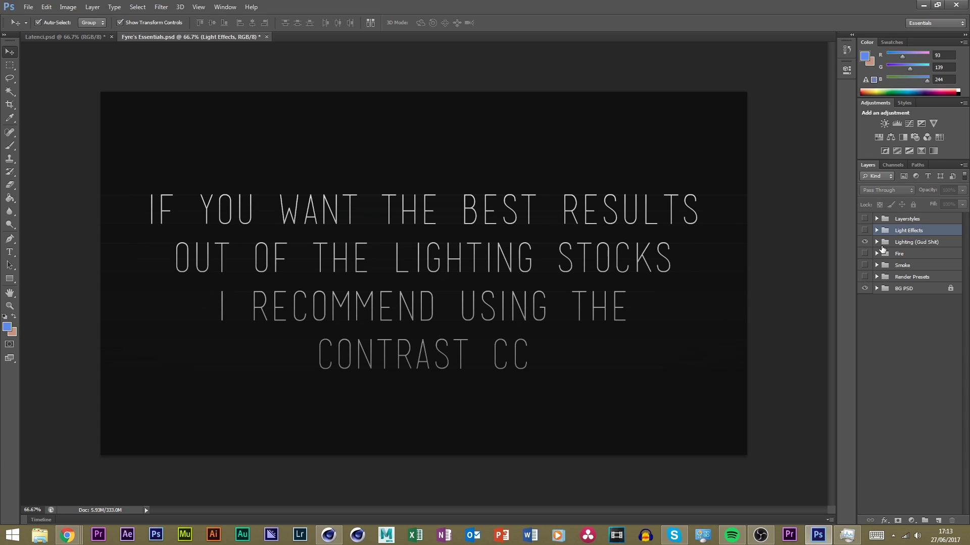
left_click(909, 242)
left_click(877, 242)
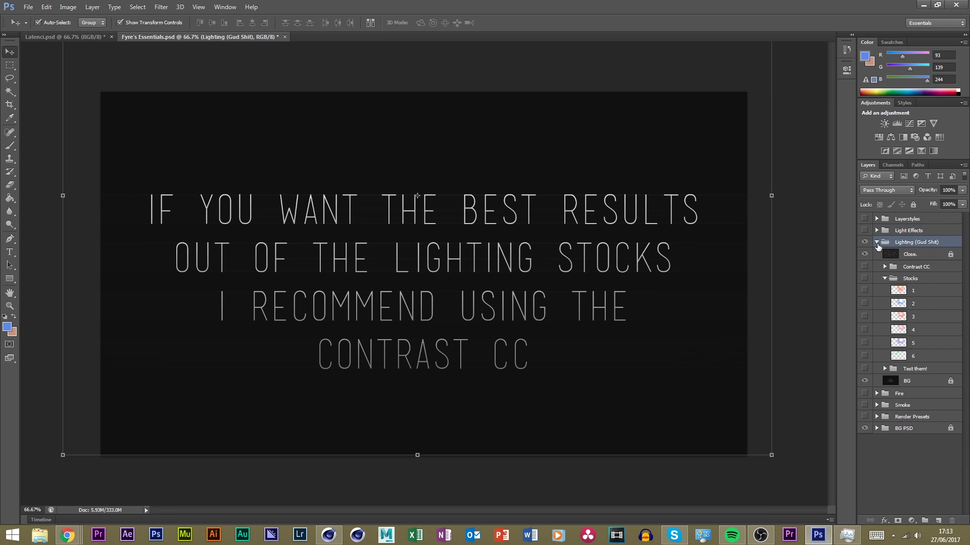
Hide the Close. layer and show only light stock 2 in the Lighting group's Stocks
left_click(865, 242)
left_click(864, 291)
left_click(864, 290)
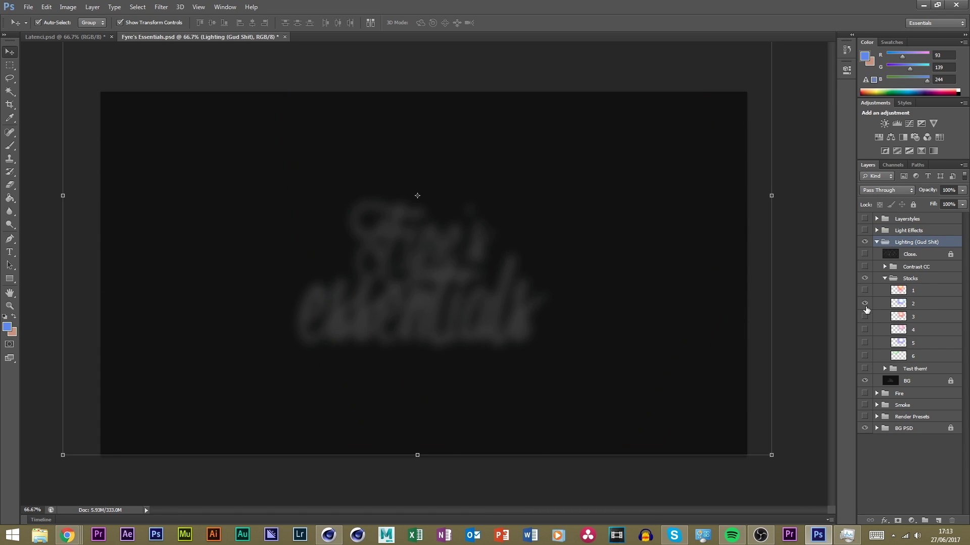
left_click(864, 303)
left_click_drag(443, 212, 606, 224)
left_click(470, 202)
left_click(929, 305)
left_click(465, 204)
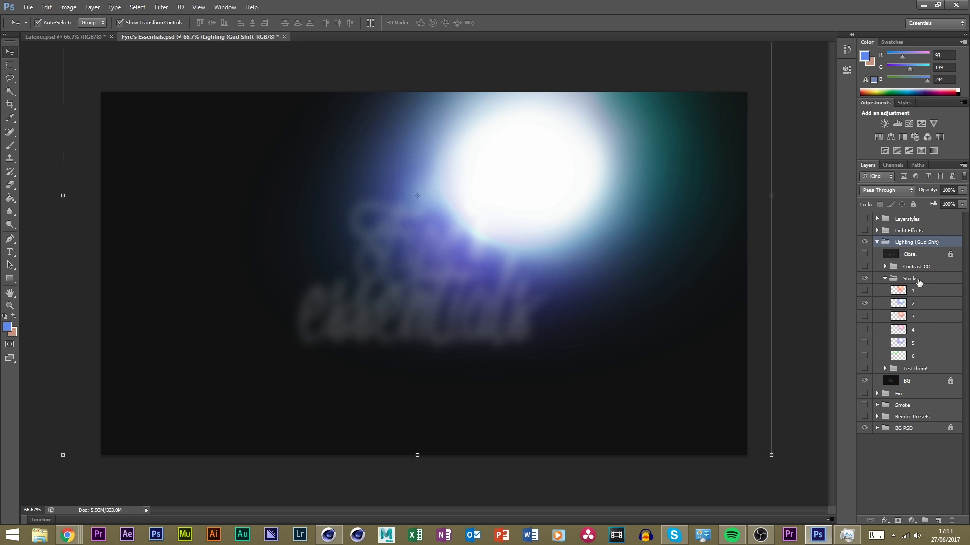
Copy light stock 2 out of its group into the Latenci.psd banner, placing it directly below Group 1
left_click(938, 255)
left_click(904, 291)
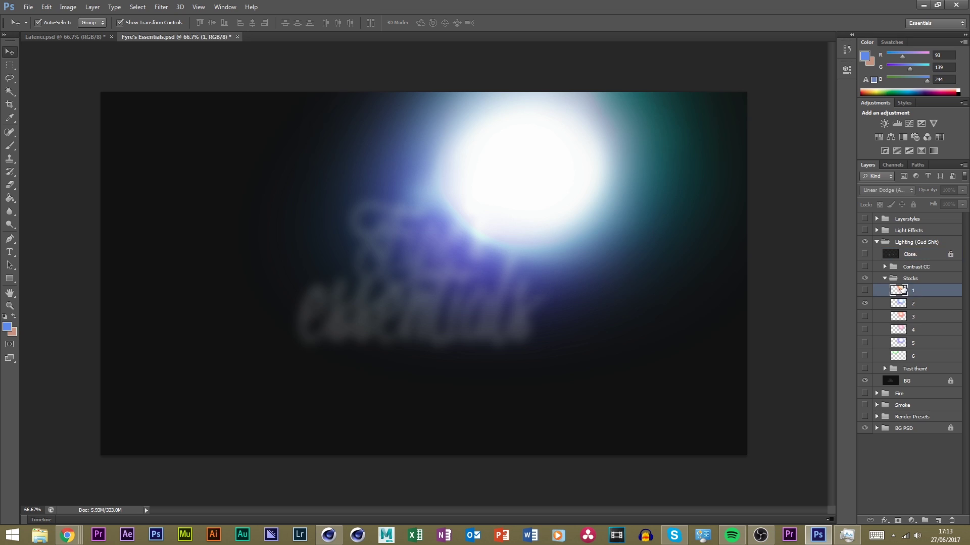
left_click(916, 303)
left_click(920, 257)
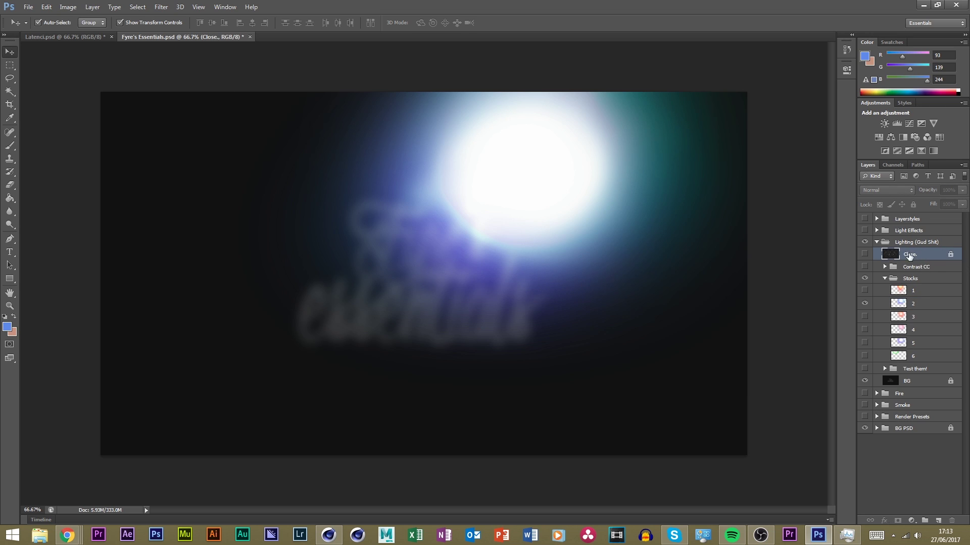
left_click_drag(917, 305, 920, 214)
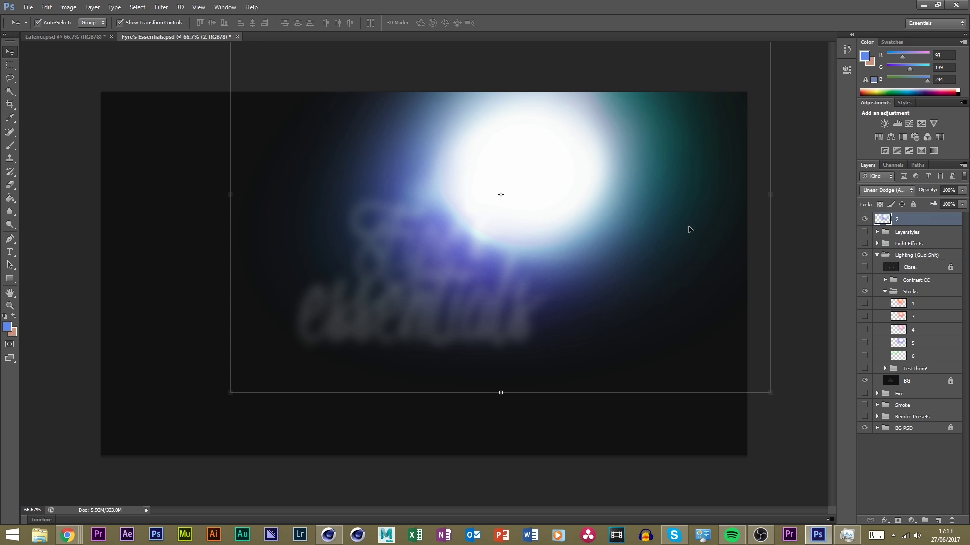
left_click_drag(535, 202, 306, 149)
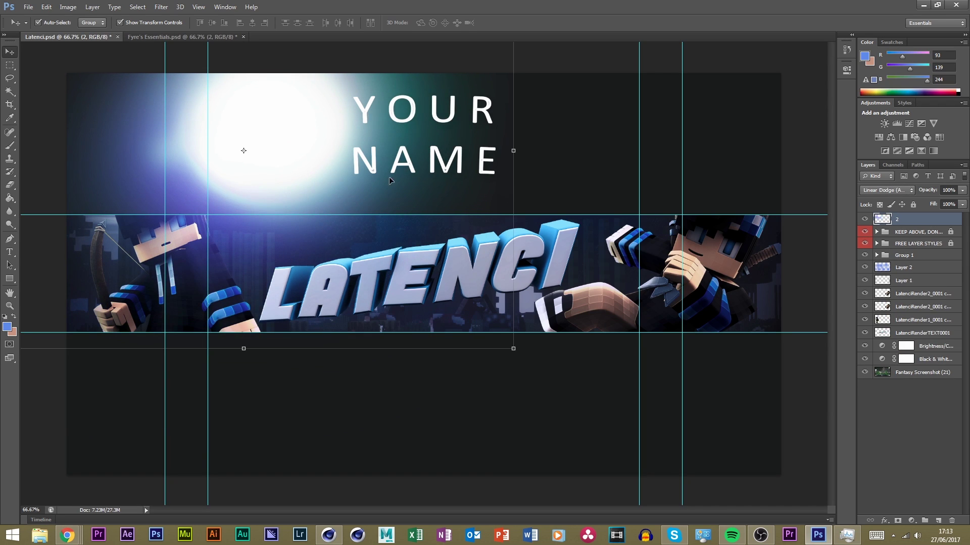
left_click_drag(901, 223, 903, 261)
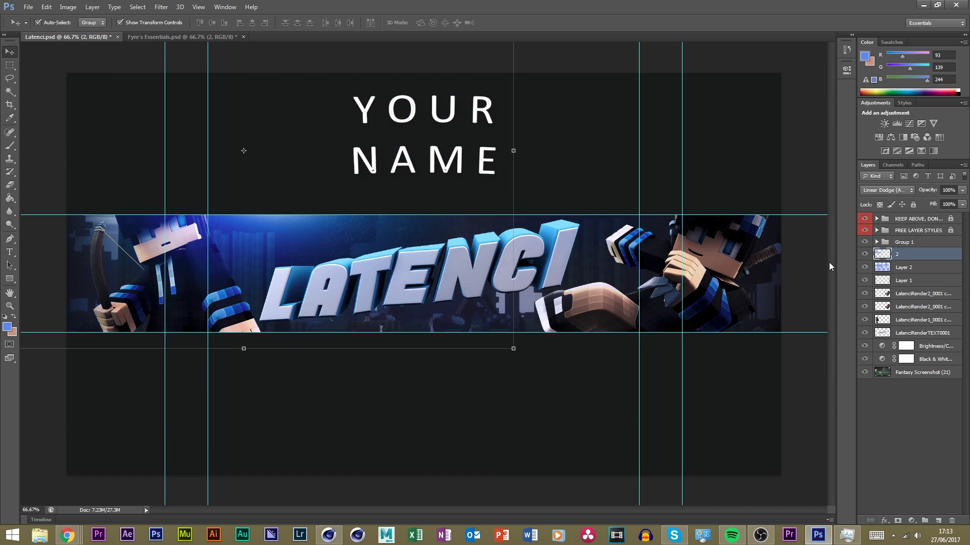
Scale light layer 2 to about 142.6% and position its glow above the LATENCI text at the banner's upper edge
left_click_drag(289, 174, 422, 194)
left_click_drag(644, 372, 818, 496, "shift")
left_click_drag(897, 517, 897, 519, "shift")
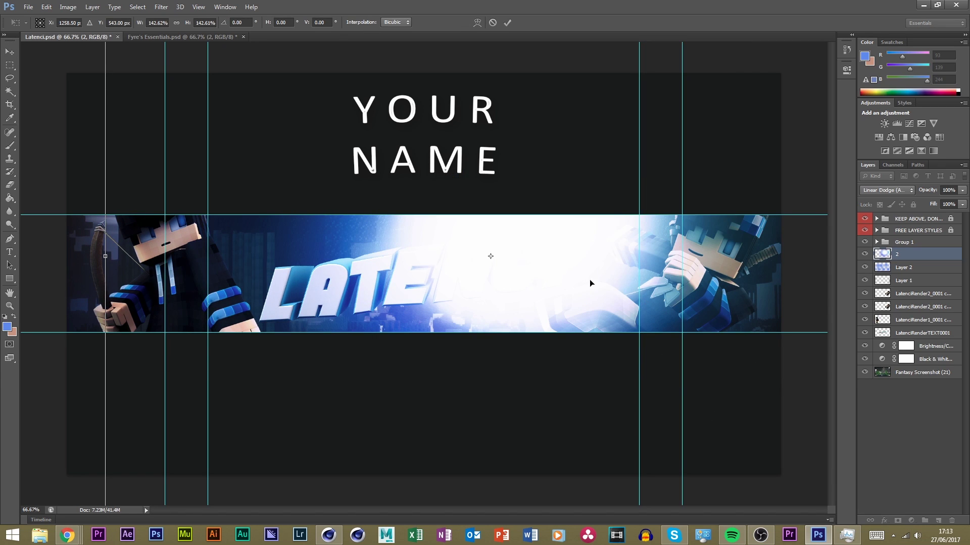
left_click_drag(569, 279, 454, 150)
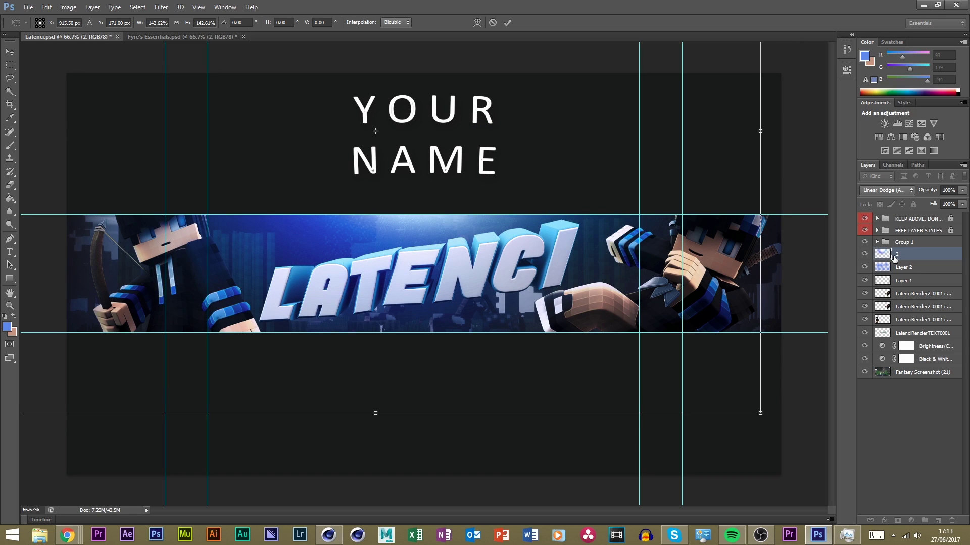
key("Return")
Duplicate light layer 2 and move the copy off the banner's left end so only its soft glow reaches in
key("alt+Right")
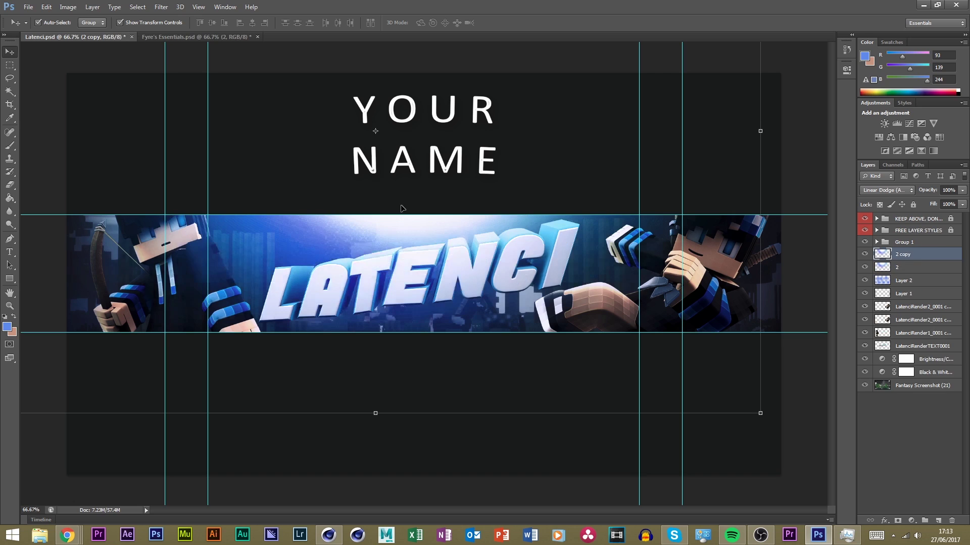
left_click_drag(291, 208, 13, 235)
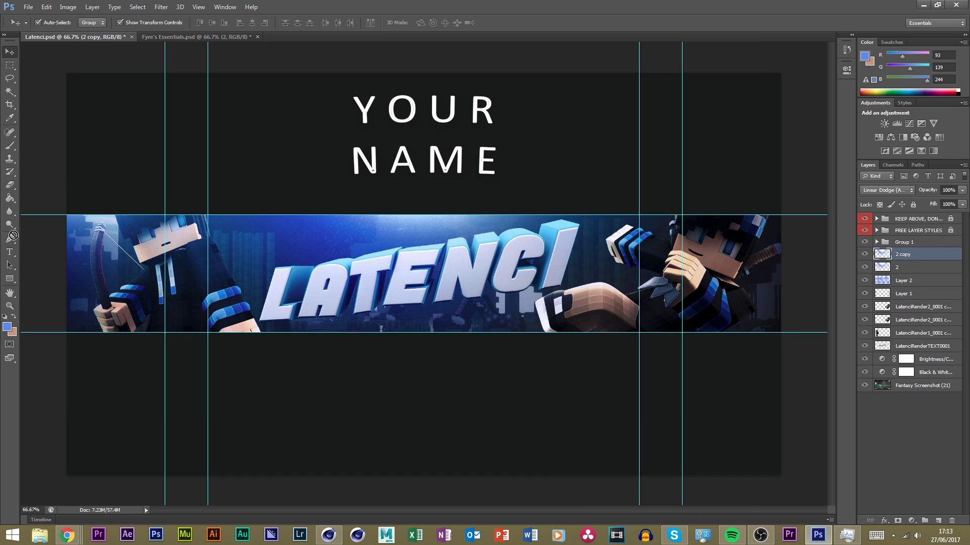
left_click_drag(24, 303, 21, 194)
Turn off Auto-Select, then duplicate the left-end light copy and place the duplicate at the banner's right end
key("ctrl+minus")
key("ctrl+minus")
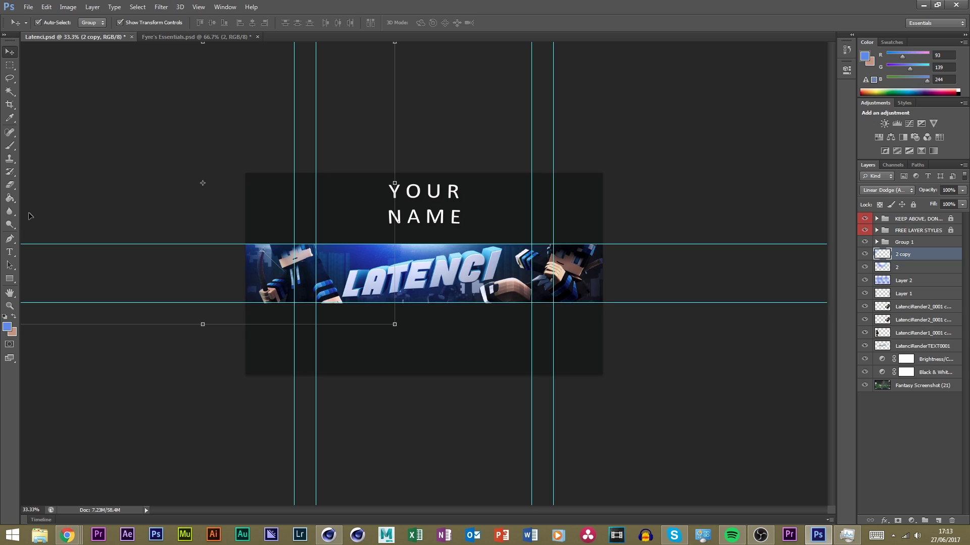
left_click(42, 201)
left_click(932, 256)
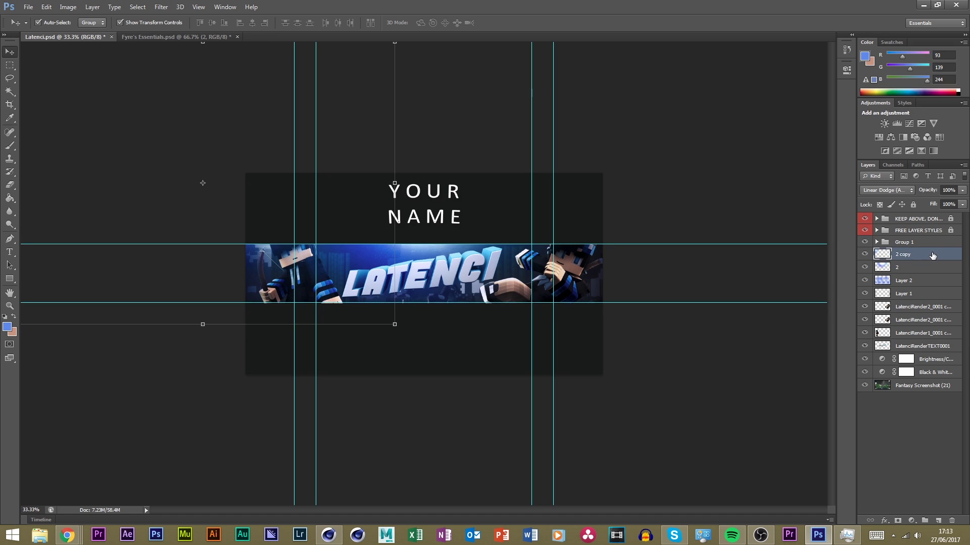
left_click(241, 189)
left_click(495, 270)
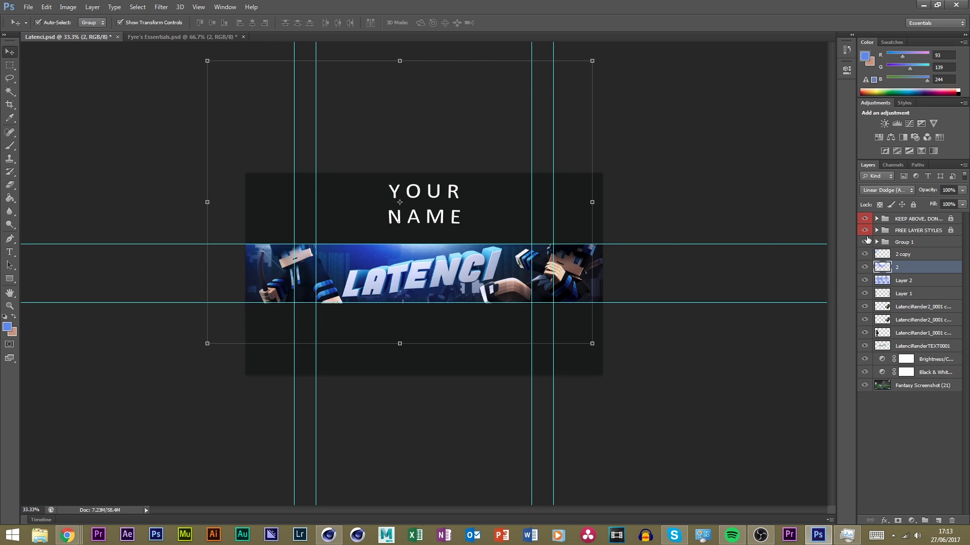
left_click(898, 258)
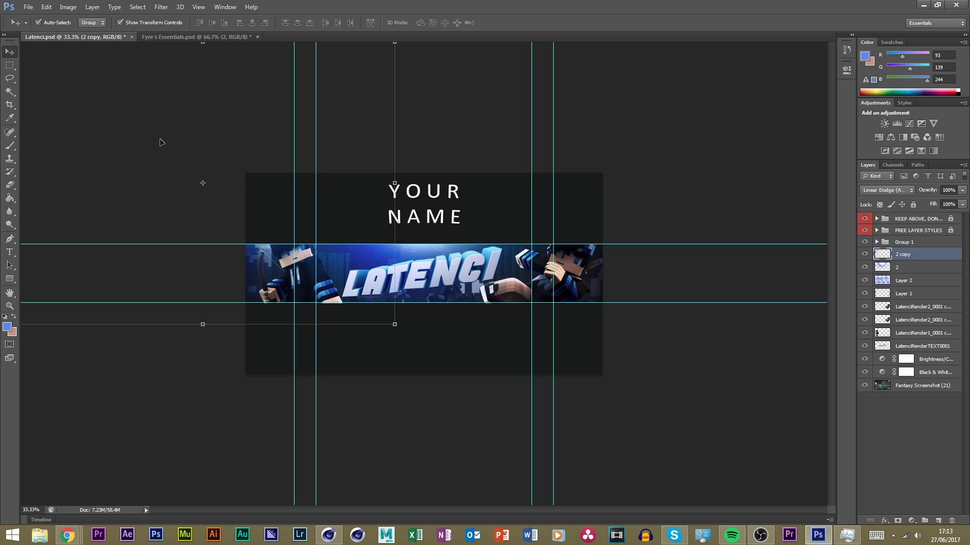
left_click(54, 23)
mouse_move(241, 208)
left_mouse_down()
mouse_move(216, 229)
mouse_move(211, 253)
mouse_move(204, 242)
mouse_move(227, 204)
mouse_move(726, 268)
mouse_move(724, 288)
left_mouse_up()
left_click_drag(728, 280, 728, 275)
key("ctrl+plus")
key("ctrl+plus")
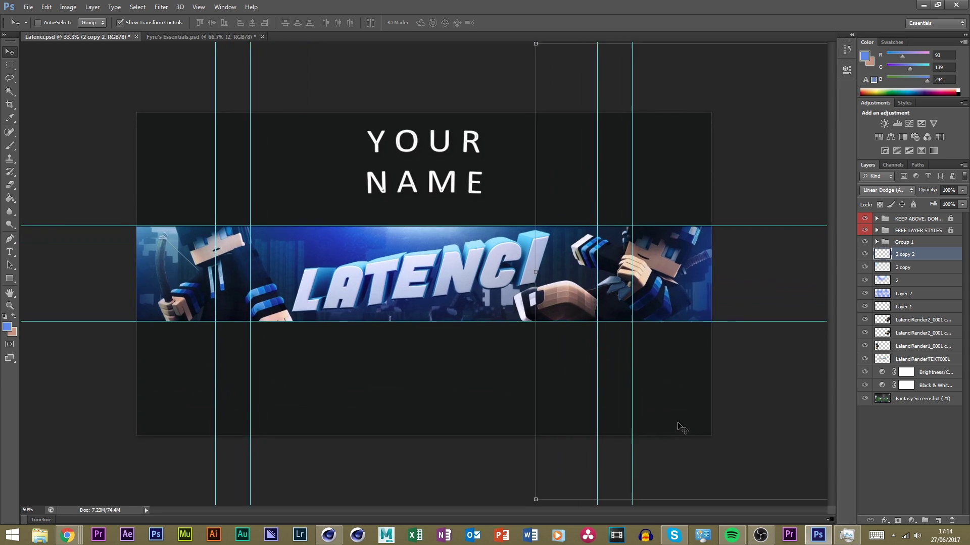
left_click(914, 425)
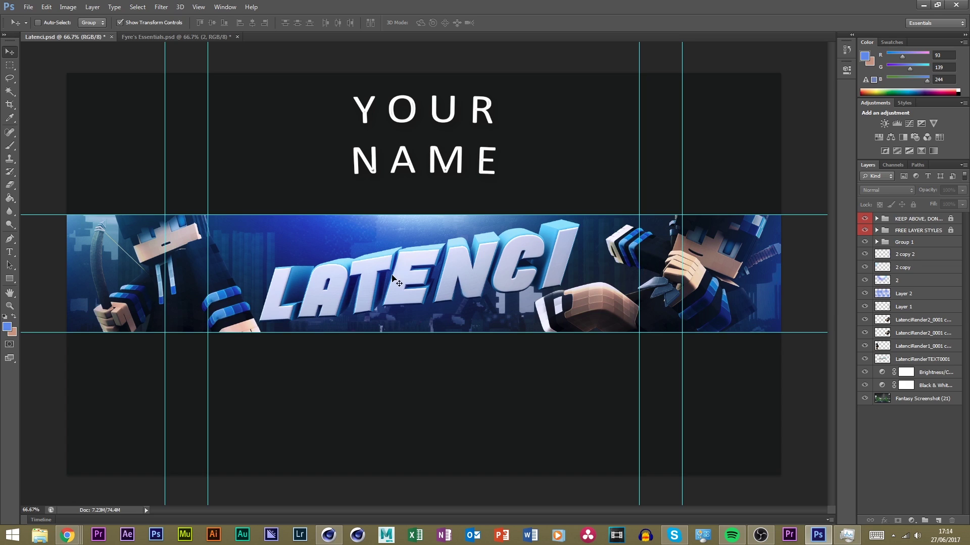
Try merging the three light layers 2, 2 copy and 2 copy 2, then undo the merge
left_click(918, 258)
left_click(906, 279)
left_click(904, 256, "shift")
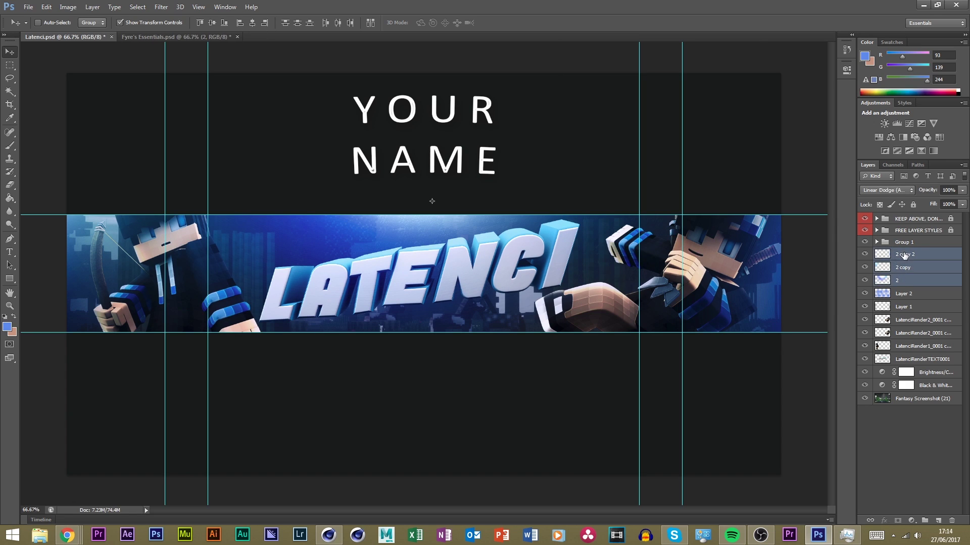
right_click(903, 256)
left_click(842, 369)
key("ctrl+z")
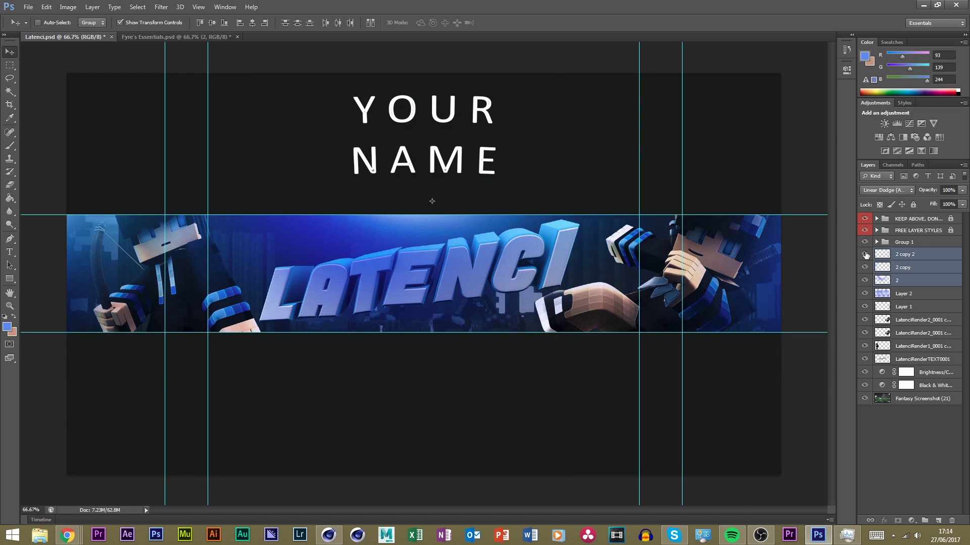
Toggle the visibility of the light layers and Group 1 to compare the banner with and without them
left_click(866, 256)
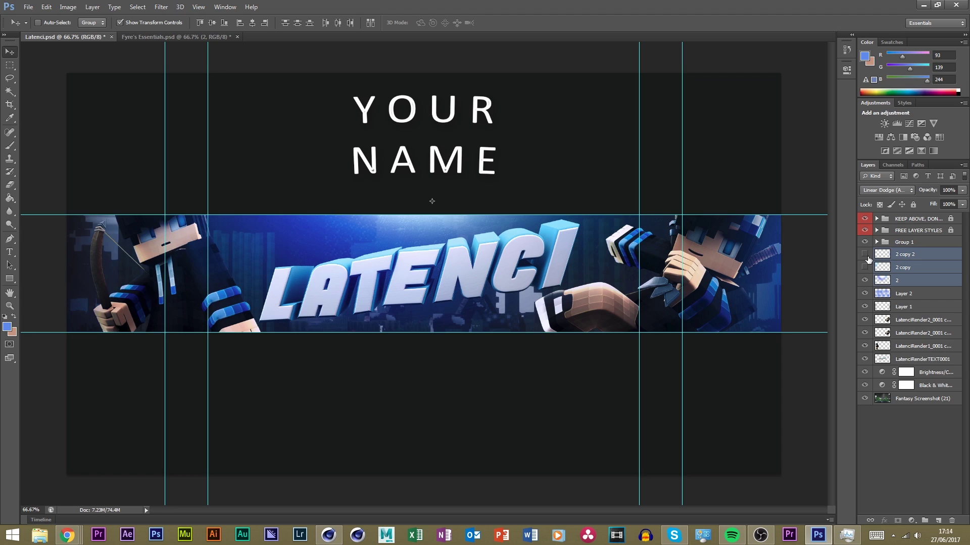
left_click(863, 282)
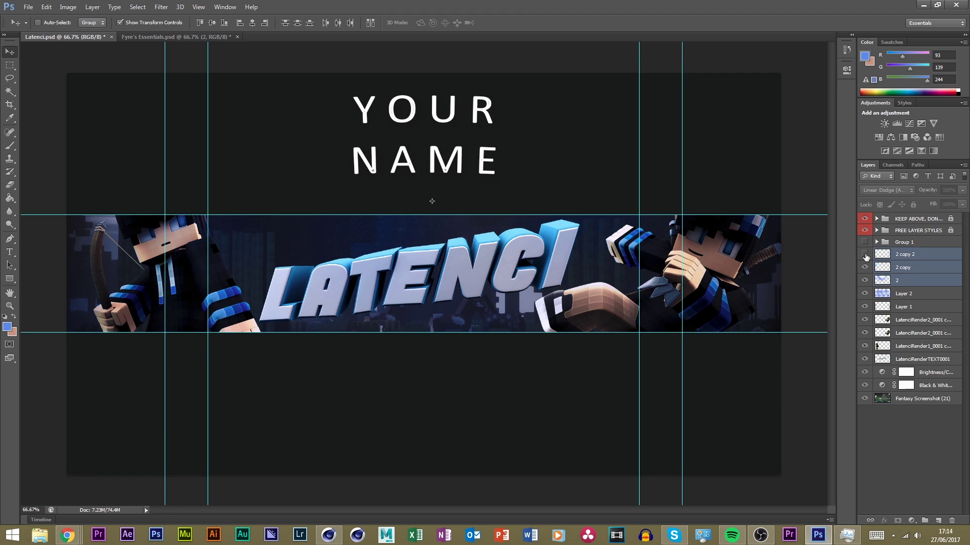
left_click(888, 446)
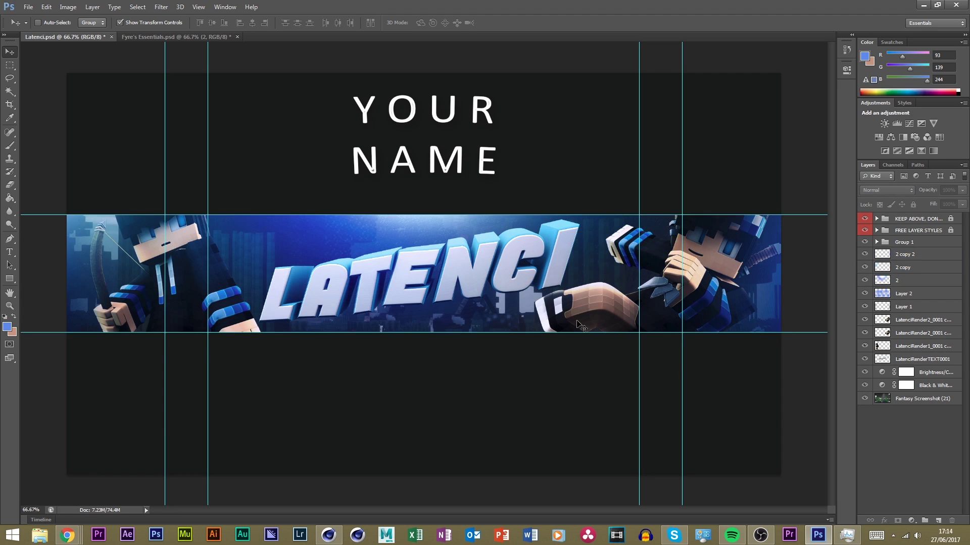
Save the Latenci.psd banner document
key("ctrl+s")
left_click(169, 228)
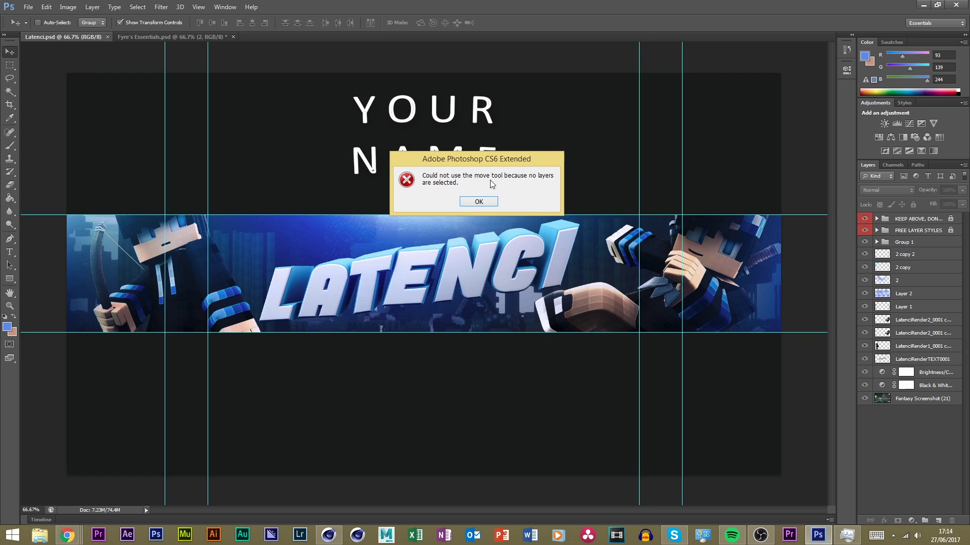
key("Return")
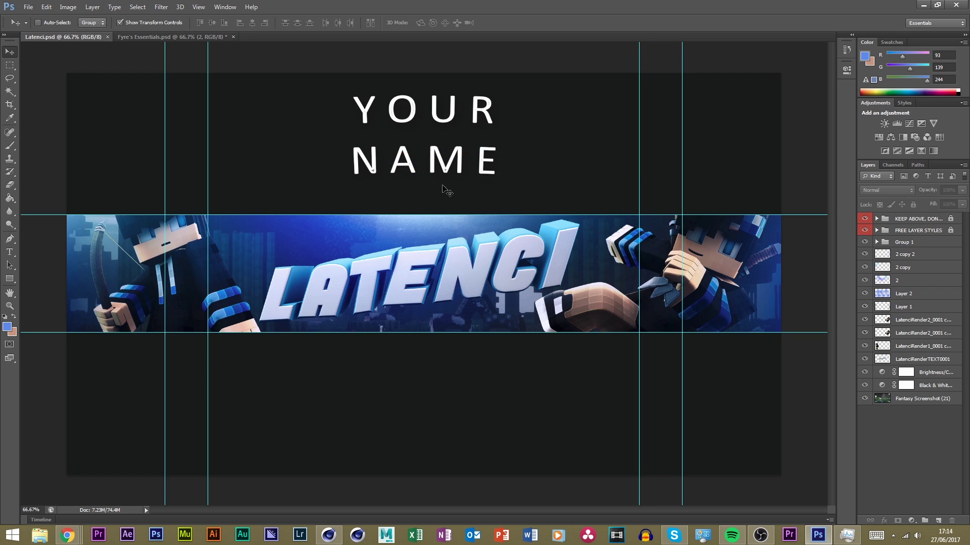
Switch to Fyre's Essentials.psd, hide light layer 2 and the Lighting group, and collapse that group
left_click(187, 39)
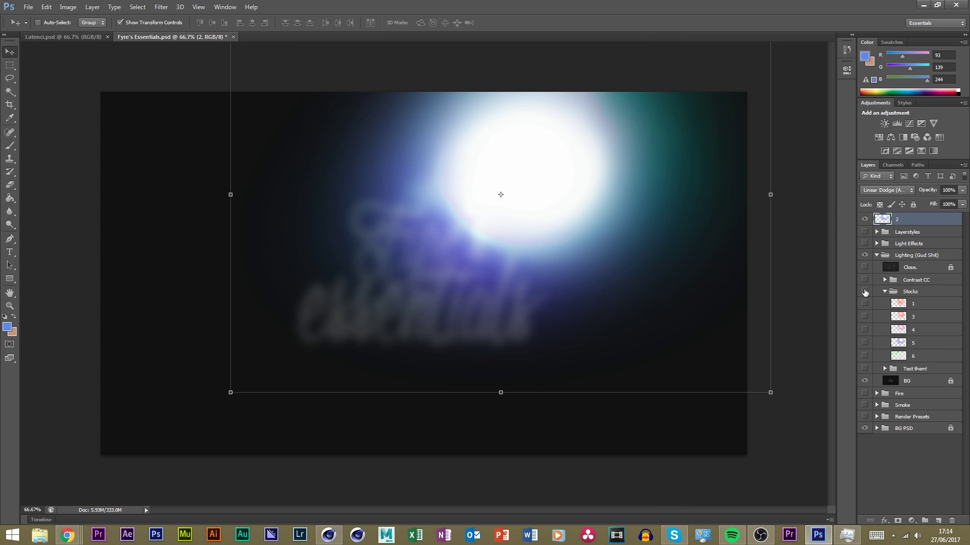
left_click(864, 255)
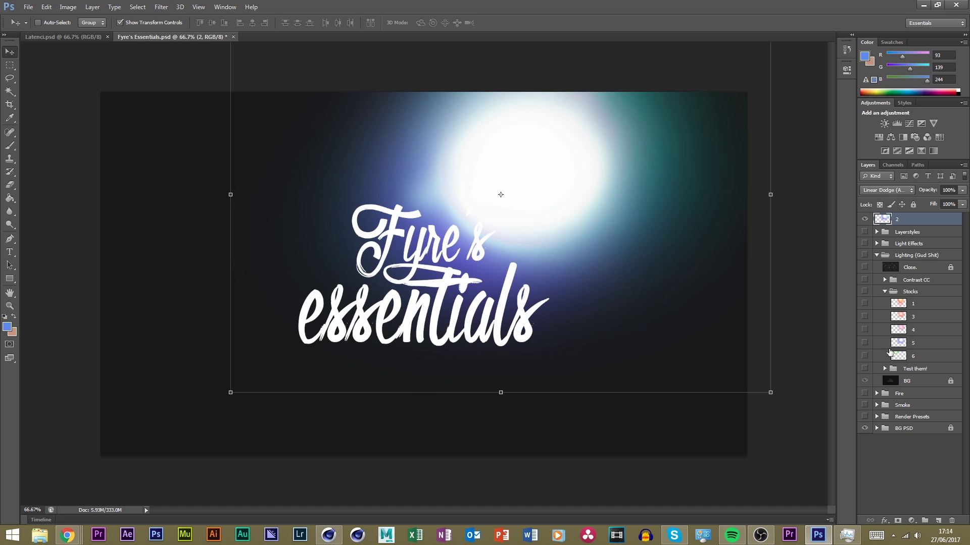
left_click(864, 218)
left_click(916, 255)
left_click(877, 255)
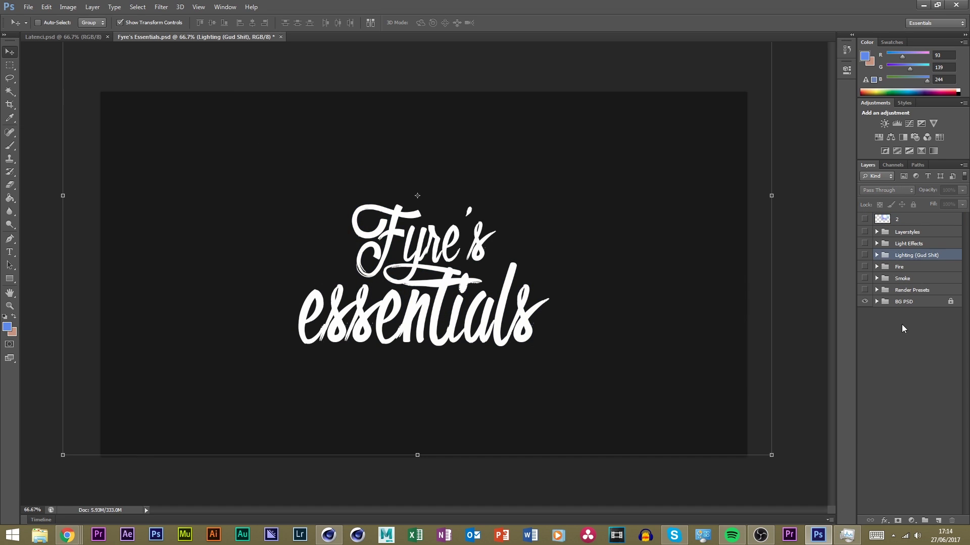
Show layer 1 of the Fire group and copy it into Latenci.psd over the character at the banner's right end
left_click(886, 268)
left_click(877, 267)
left_click(865, 266)
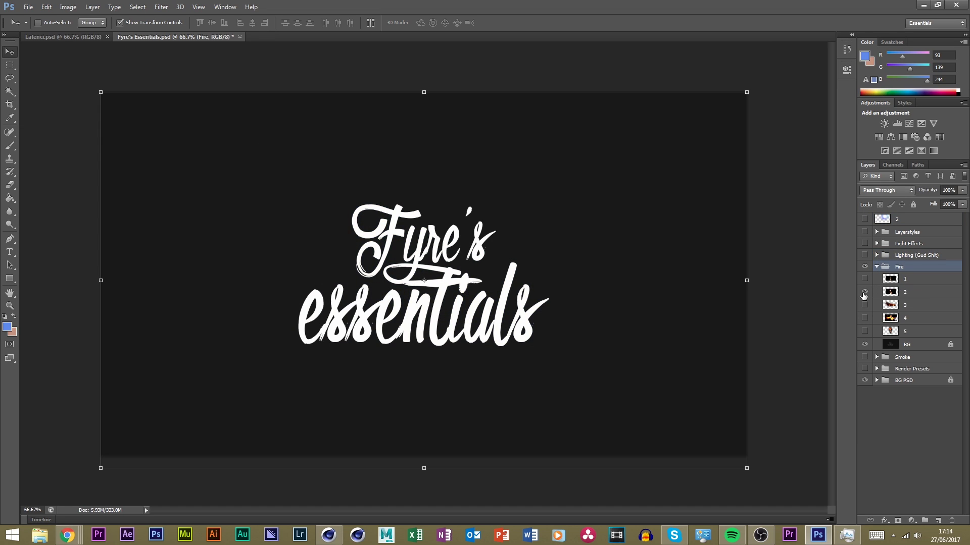
left_click(863, 280)
left_click(907, 279)
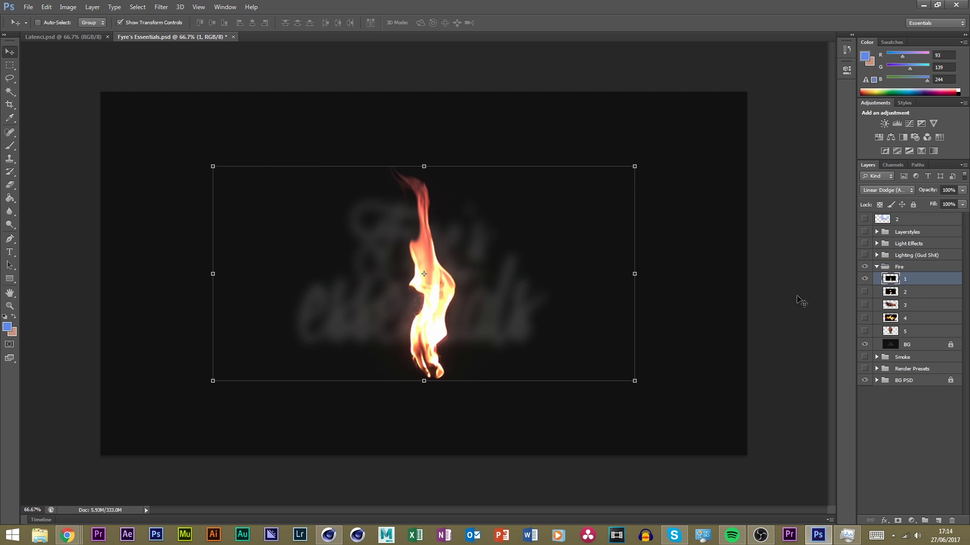
left_click_drag(472, 327, 112, 14)
left_click_drag(61, 39, 677, 244)
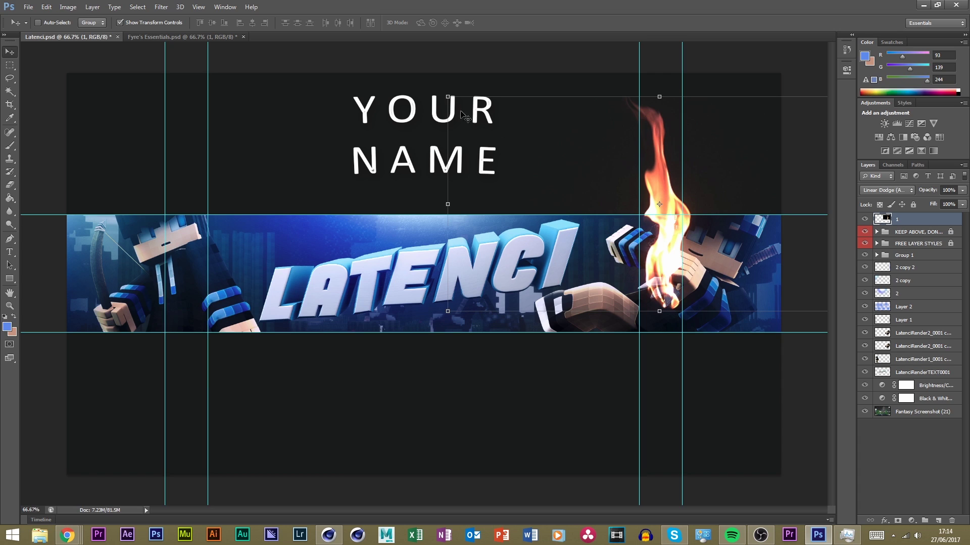
Try scaling the flame to about 58%, rotating it about -12° and placing it between the right character's hands
left_click_drag(448, 98, 626, 187, "shift")
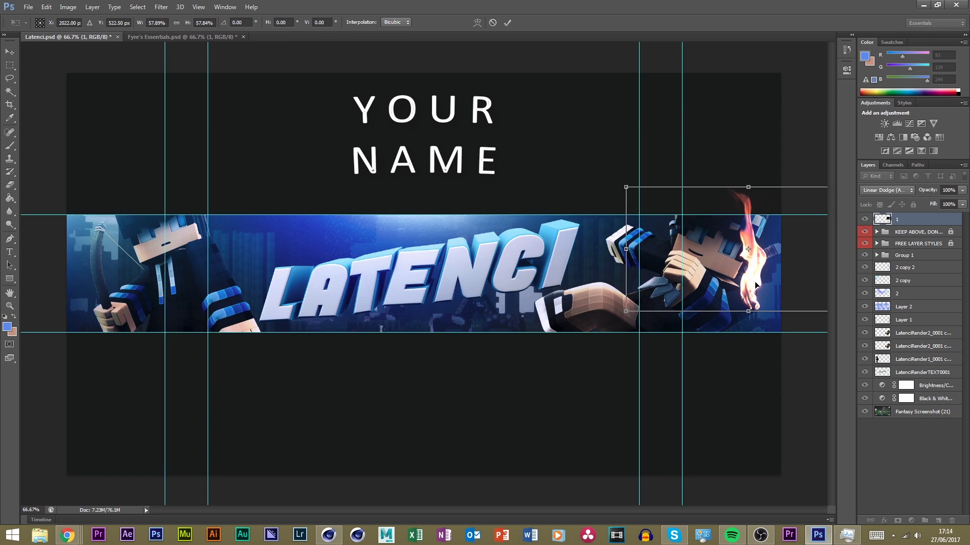
left_click_drag(755, 281, 664, 277)
left_click_drag(785, 316, 798, 286)
key("ctrl+plus")
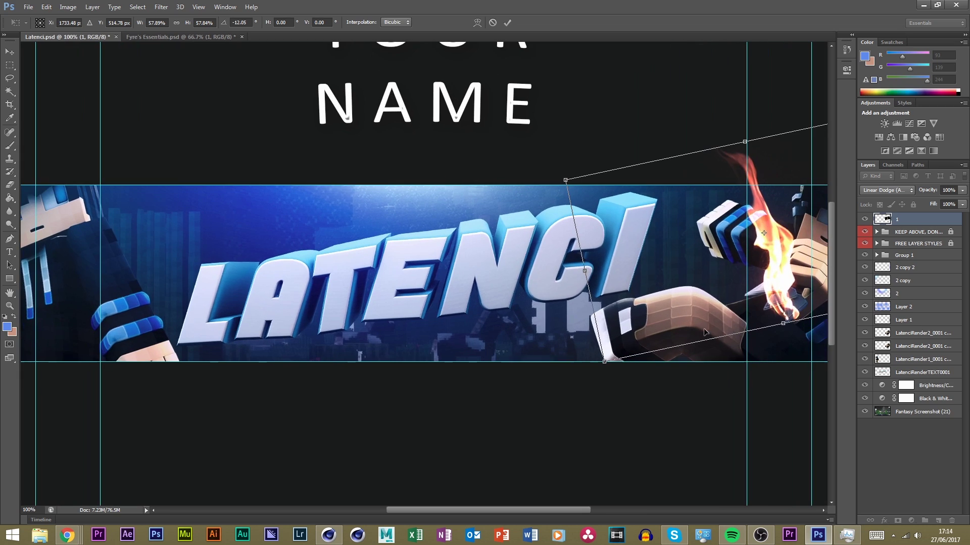
scroll(555, 470, "right", 5, "ctrl")
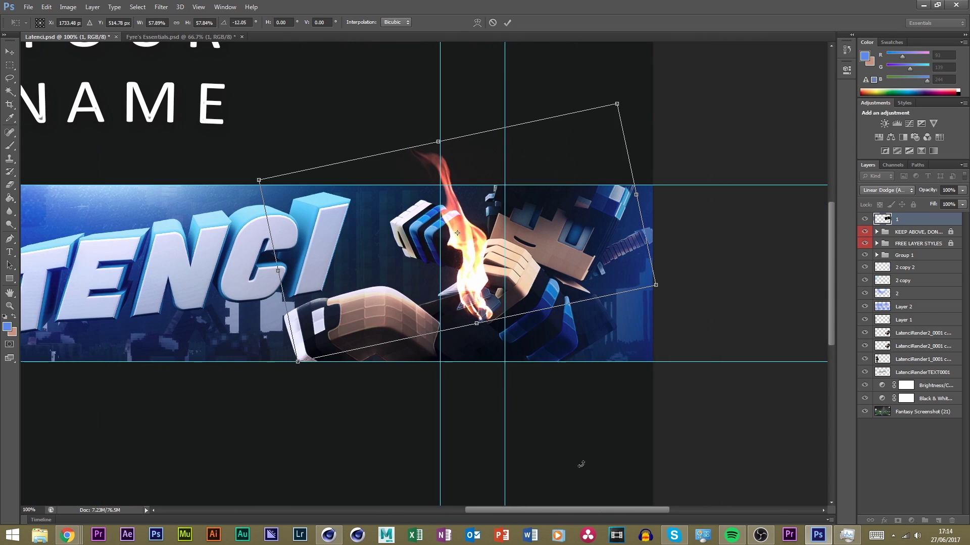
Try warping the scaled flame so it curves from the character's raised hand down to the lower one
right_click(467, 275)
left_click(516, 356)
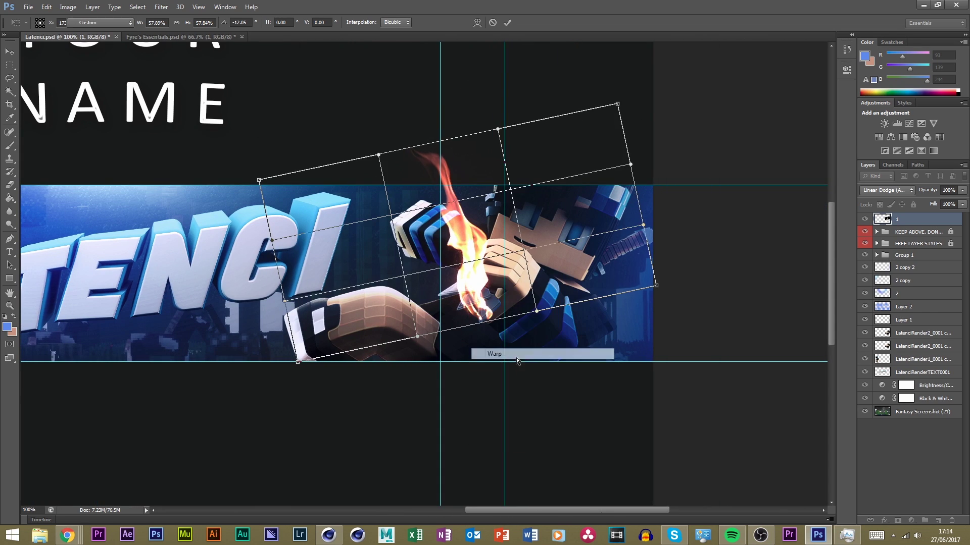
left_click_drag(415, 266, 408, 273)
mouse_move(462, 311)
left_mouse_down()
mouse_move(479, 313)
mouse_move(459, 323)
mouse_move(461, 299)
left_mouse_up()
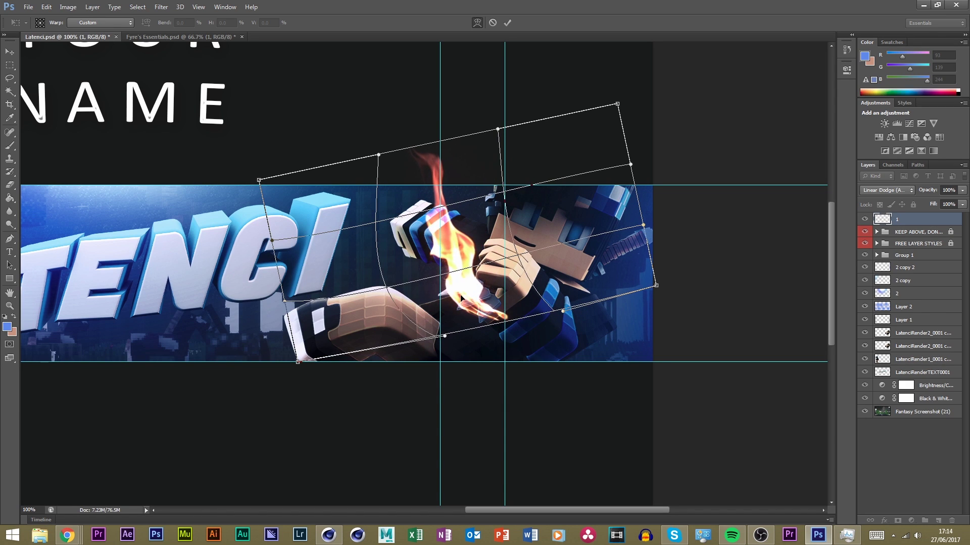
left_click_drag(439, 185, 449, 146)
left_click_drag(474, 319, 463, 292)
key("Return")
Try overlaying a duplicate of the warped flame, rotated about 1.15° and nudged left, then delete the duplicate
key("ctrl+t")
left_click_drag(671, 276, 676, 283)
left_click_drag(469, 293, 492, 306)
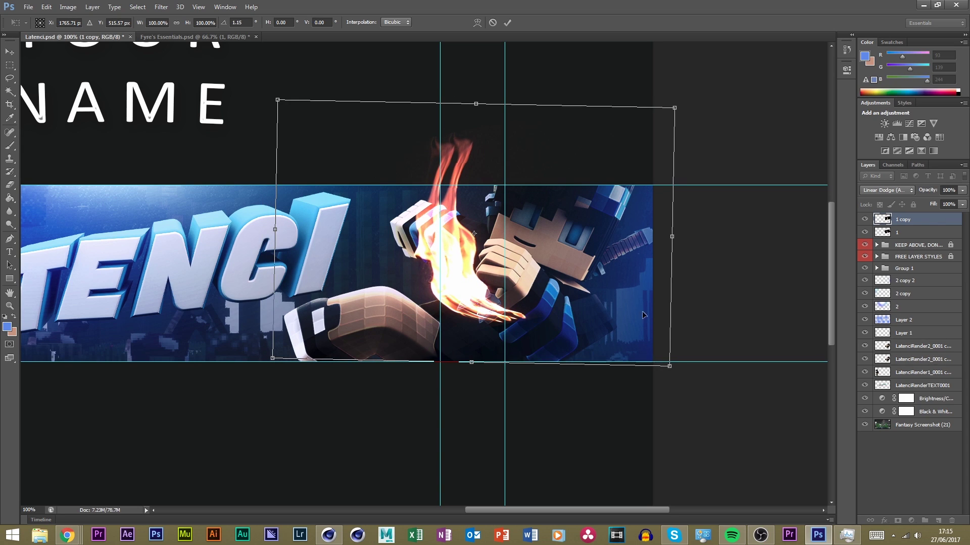
key("Left")
key("Left")
key("Left")
key("Left")
key("Left")
key("Left")
key("Left")
key("Left")
key("Left")
key("Left")
key("Left")
key("Left")
key("Left")
key("Left")
key("Left")
key("Left")
key("Left")
key("Left")
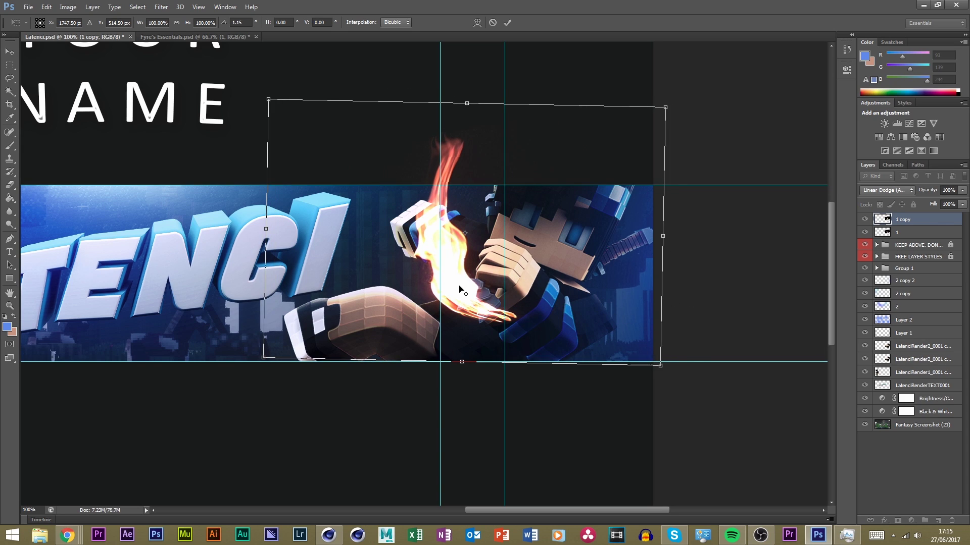
key("Return")
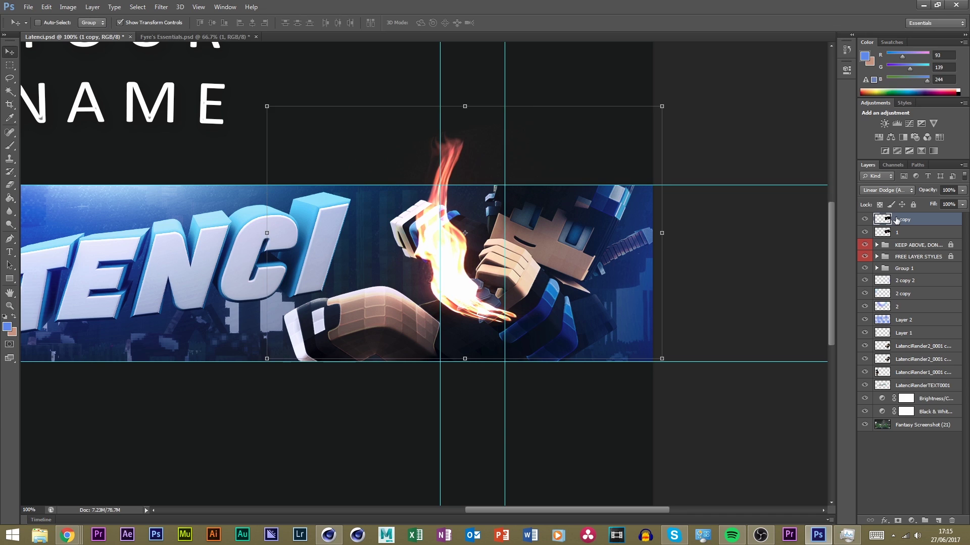
key("Delete")
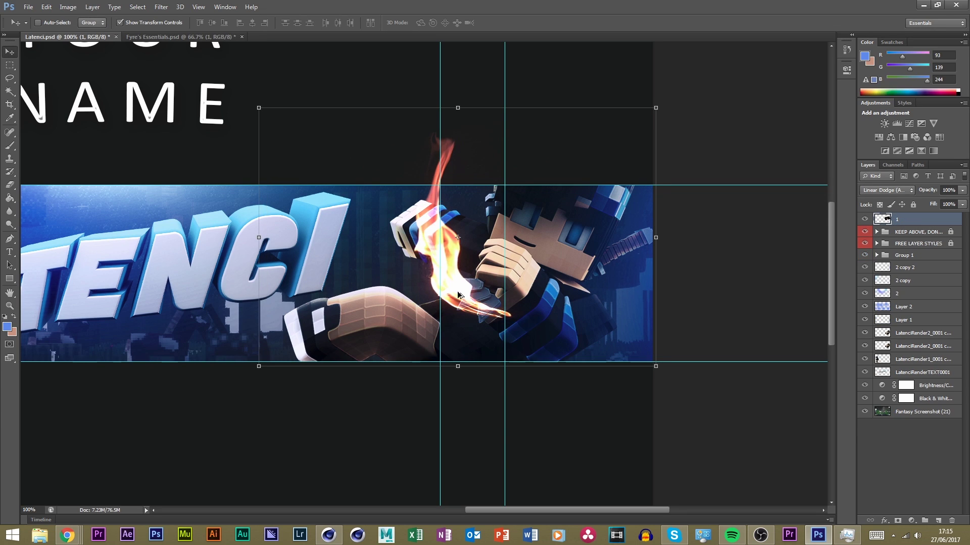
Try duplicating the full-size flame on the right character, then remove the duplicate
left_click_drag(472, 290, 439, 282)
key("ctrl+t")
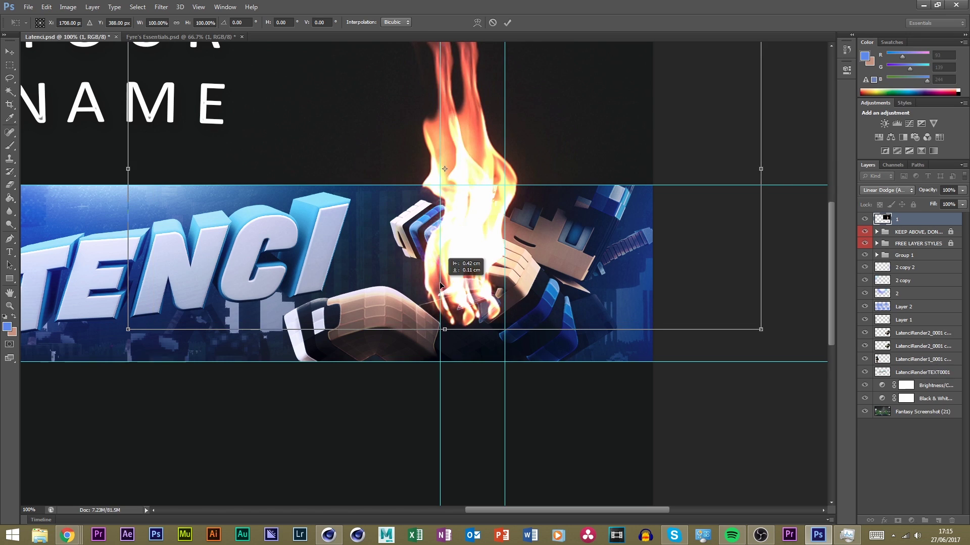
right_click(478, 275)
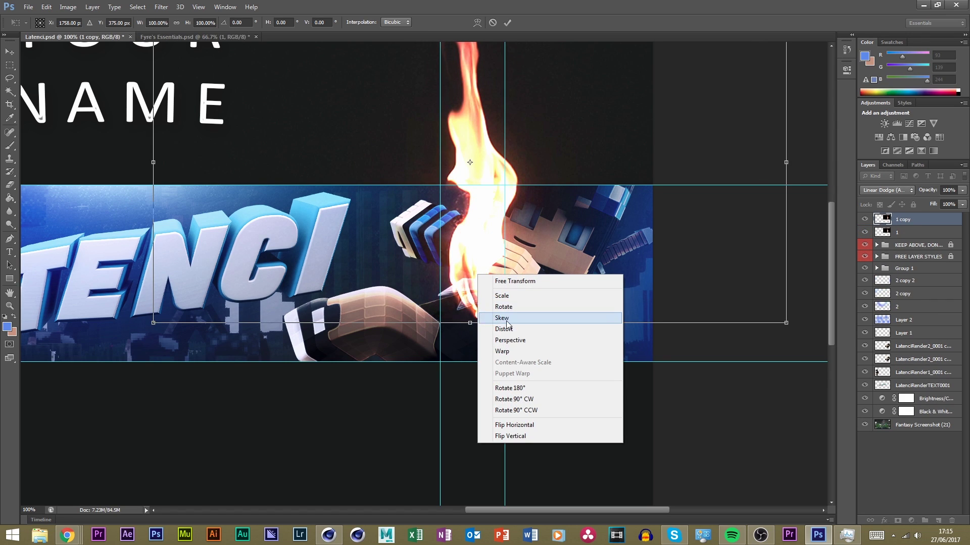
left_click(899, 223)
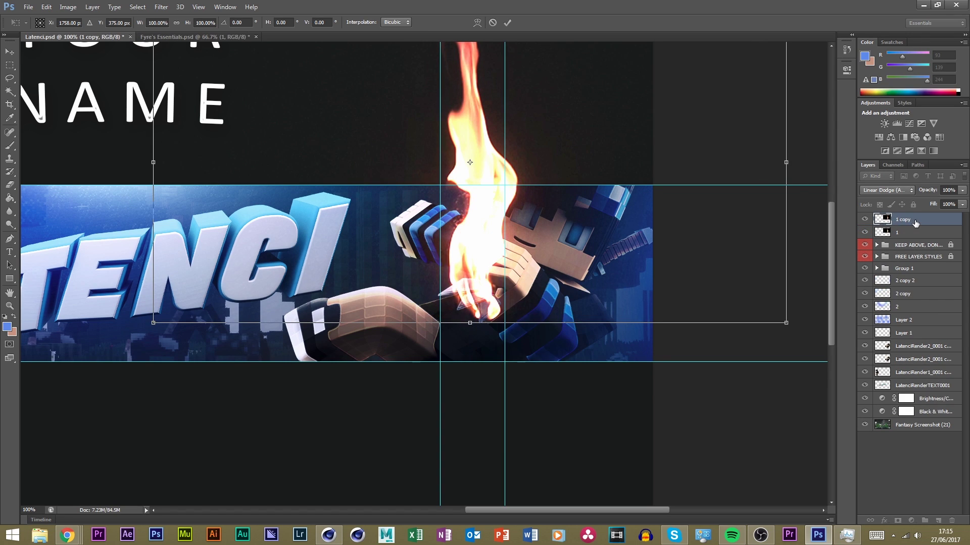
key("ctrl+z")
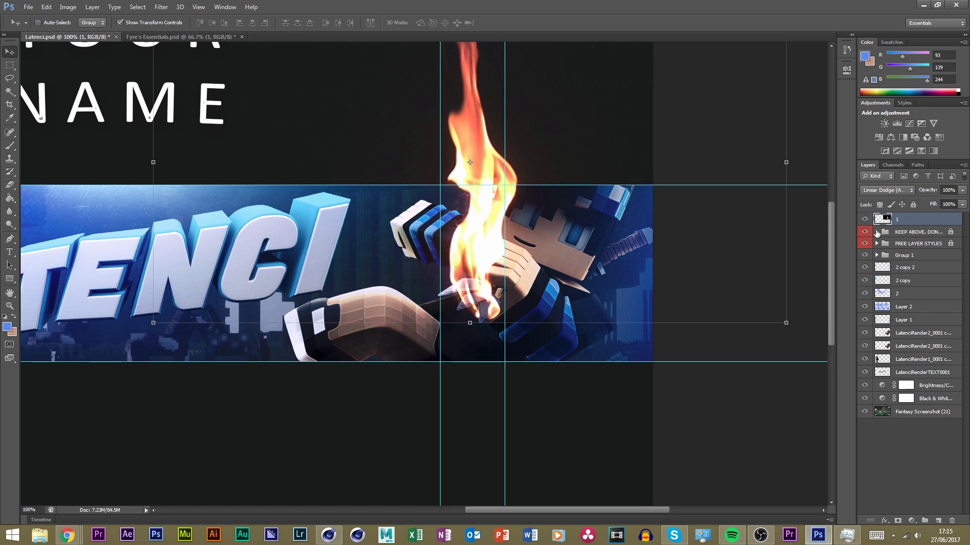
Warp the full-size flame so it bends across the right character's raised hand, with its base at the lower hand
right_click(482, 266)
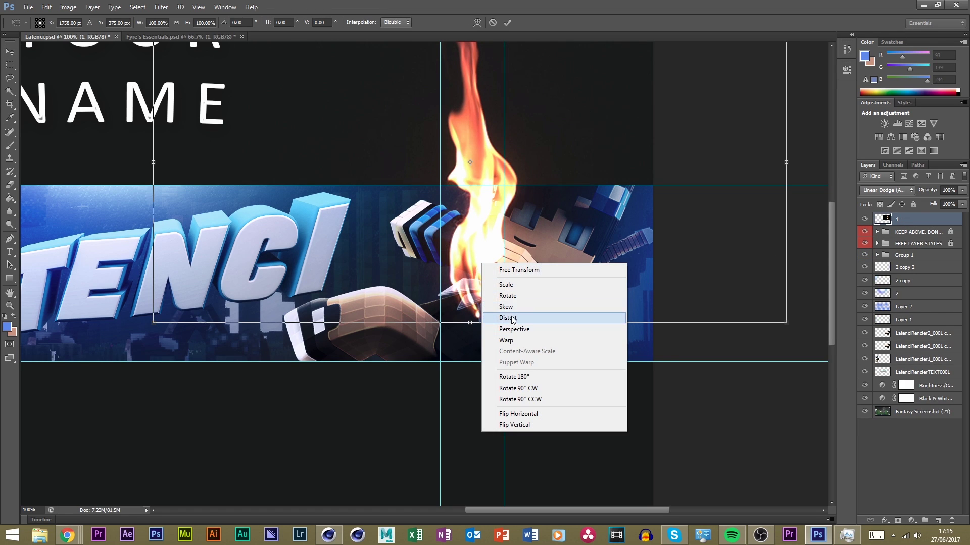
left_click(518, 341)
left_click_drag(428, 240, 471, 286)
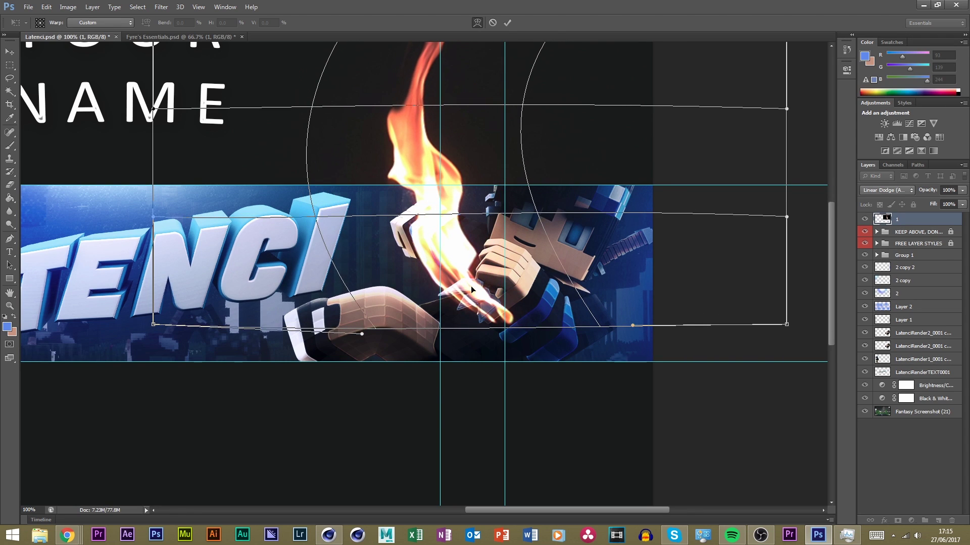
key("Return")
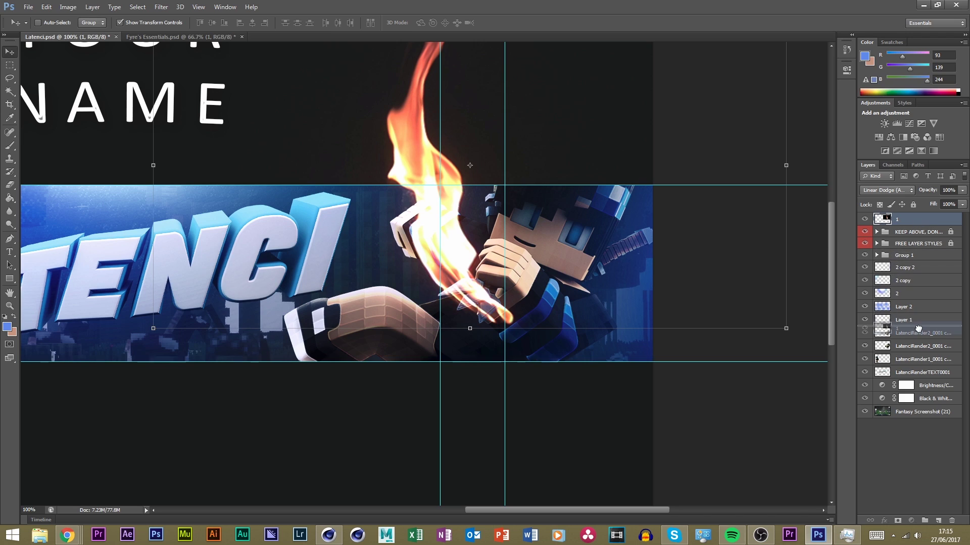
Move fire layer 1 directly below Group 1 in the layer order and save Latenci.psd
left_click_drag(937, 266, 937, 262)
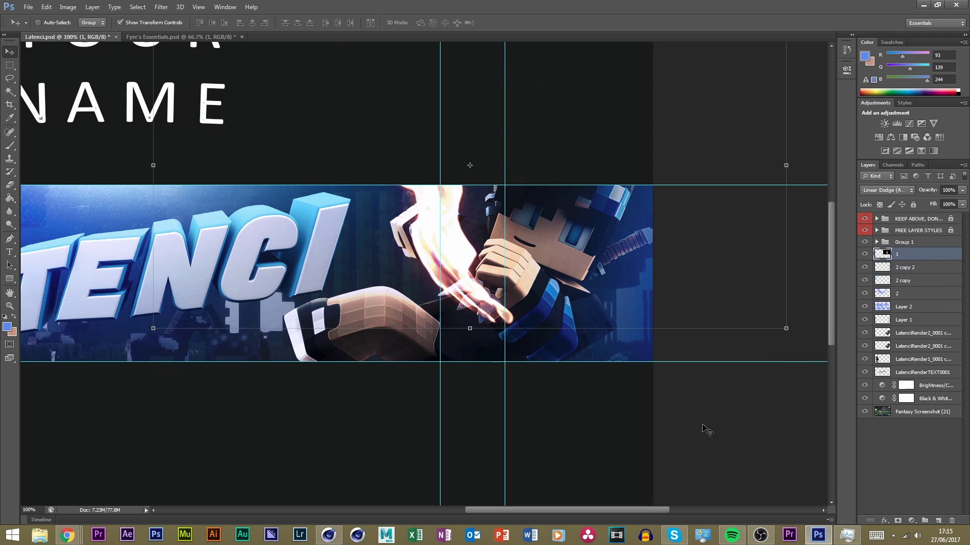
left_click_drag(535, 510, 510, 502)
key("ctrl+s")
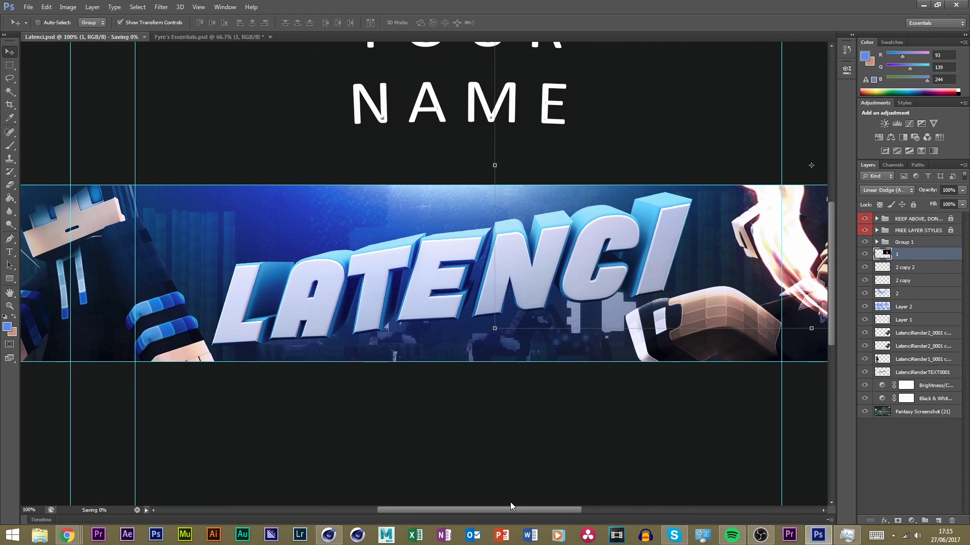
Switch to Fyre's Essentials.psd, hide fire layer 1 and the Fire group, and show and expand the Smoke group
left_click(197, 37)
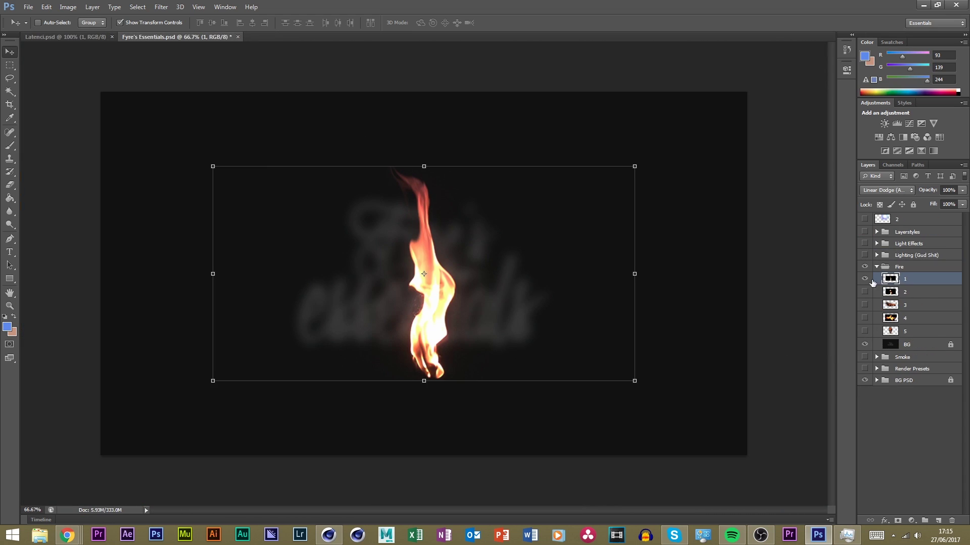
left_click(865, 279)
left_click(865, 267)
left_click(877, 267)
left_click(865, 278)
left_click(877, 281)
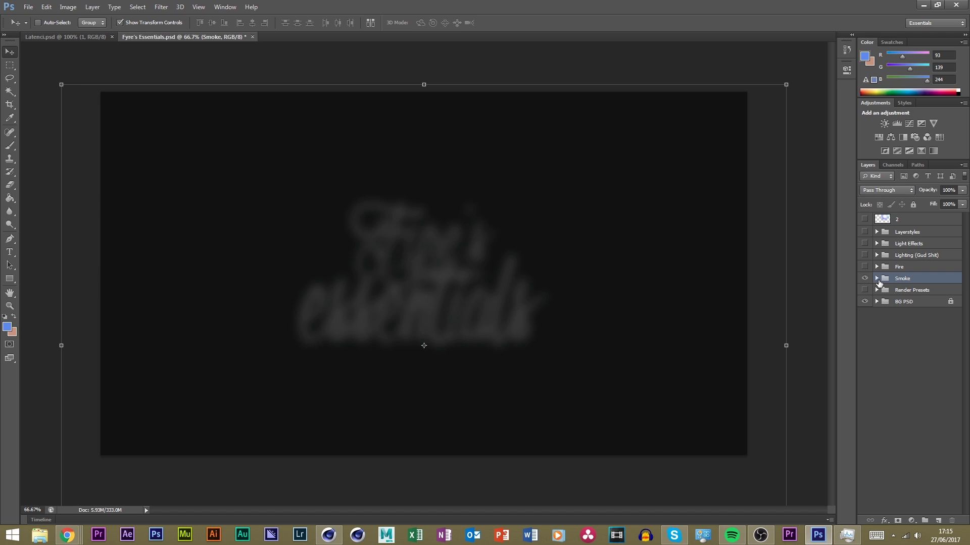
left_click(876, 278)
Toggle the visibility of smoke layers 7, 6, 5, 2 and 1 to compare the smoke stocks
left_click(864, 356)
left_click(864, 356)
left_click(864, 343)
left_click(865, 343)
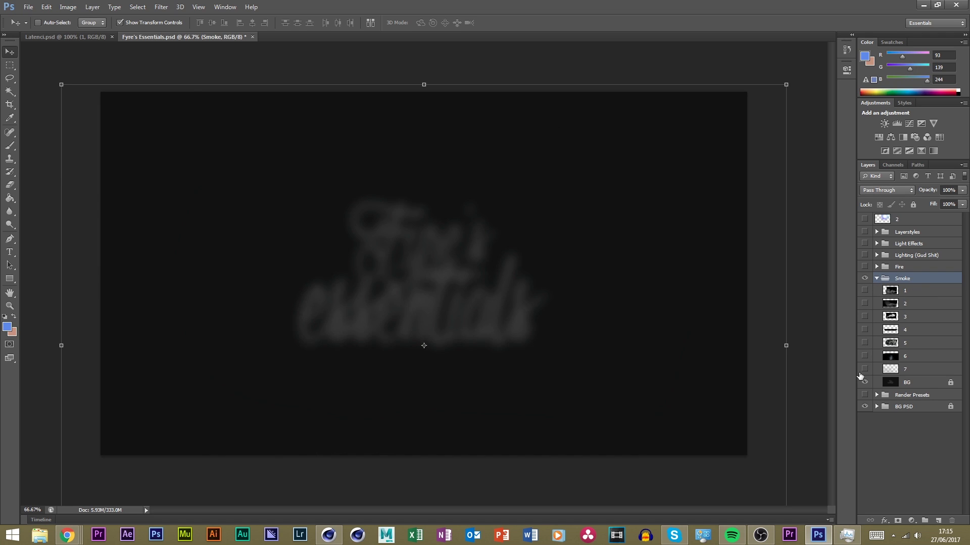
left_click(864, 369)
left_click(865, 369)
left_click(864, 356)
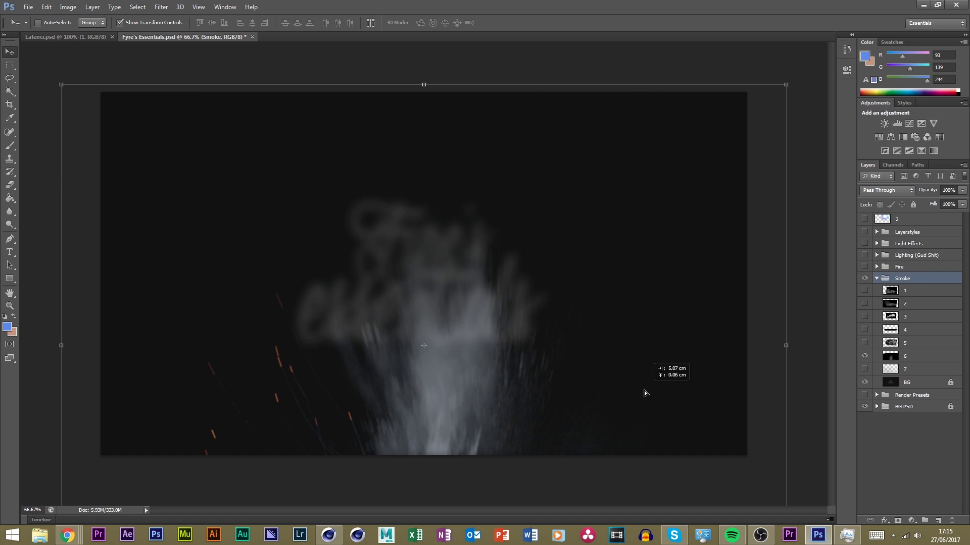
left_click_drag(645, 393, 615, 412)
left_click(473, 202)
left_click(891, 359)
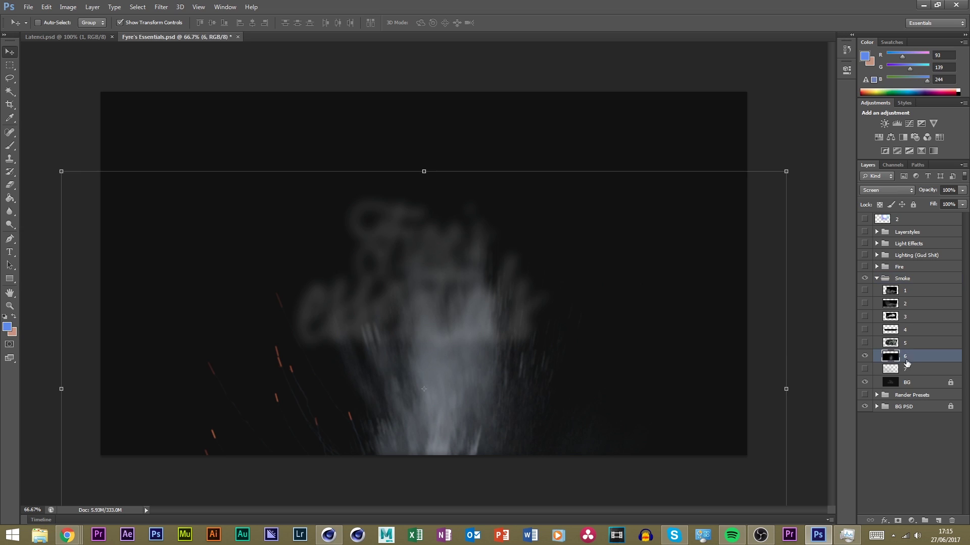
left_click(865, 356)
left_click(894, 344)
left_click(865, 343)
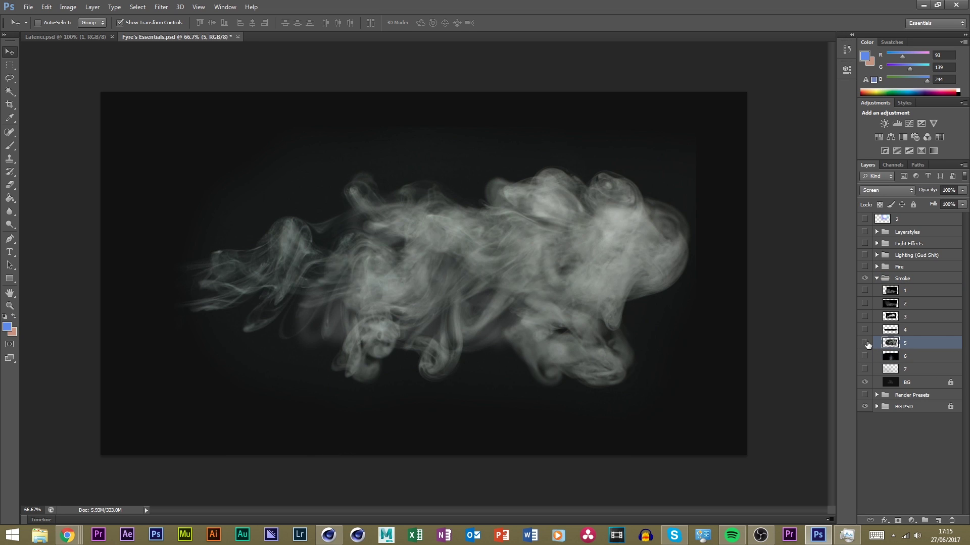
left_click(865, 343)
left_click(865, 304)
left_click(864, 304)
left_click(865, 291)
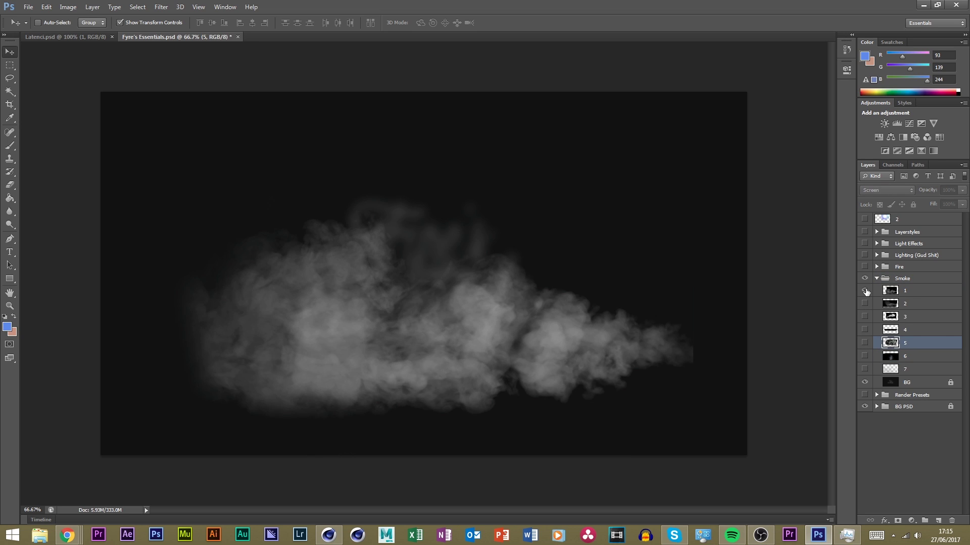
Show smoke layer 4 and copy it into Latenci.psd over the lower part of the LATENCI banner
left_click(864, 330)
left_click(909, 329)
left_click_drag(597, 319, 652, 309)
scroll(452, 372, "down", 2)
scroll(436, 378, "up", 2)
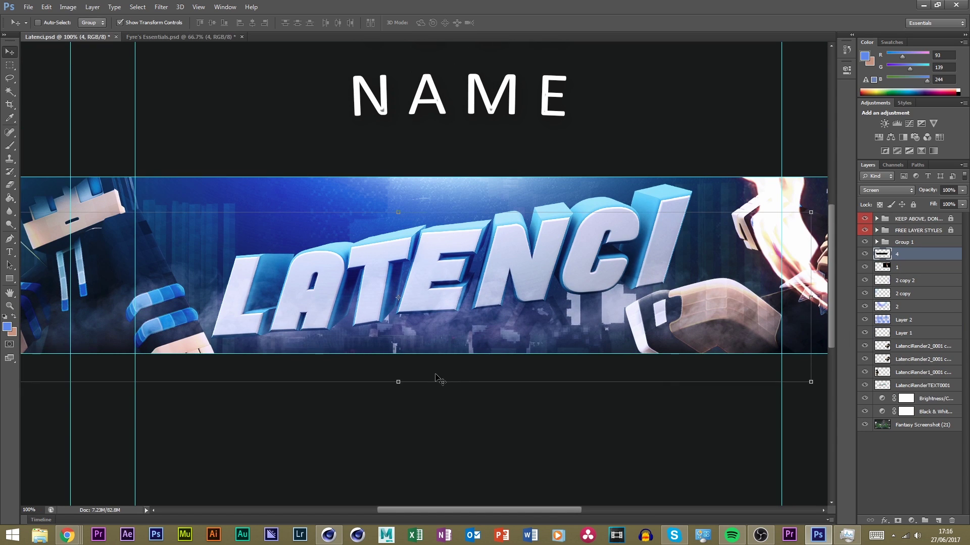
Shift the smoke down and right along the banner's lower edge and move its layer directly above LatenciRenderTEXT0001
scroll(439, 380, "down", 1, "alt")
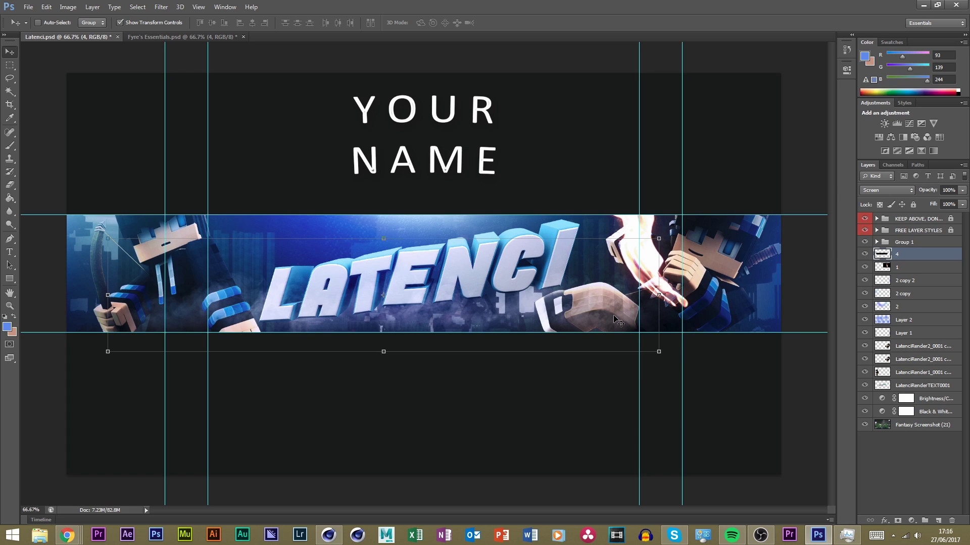
left_click_drag(614, 316, 626, 332)
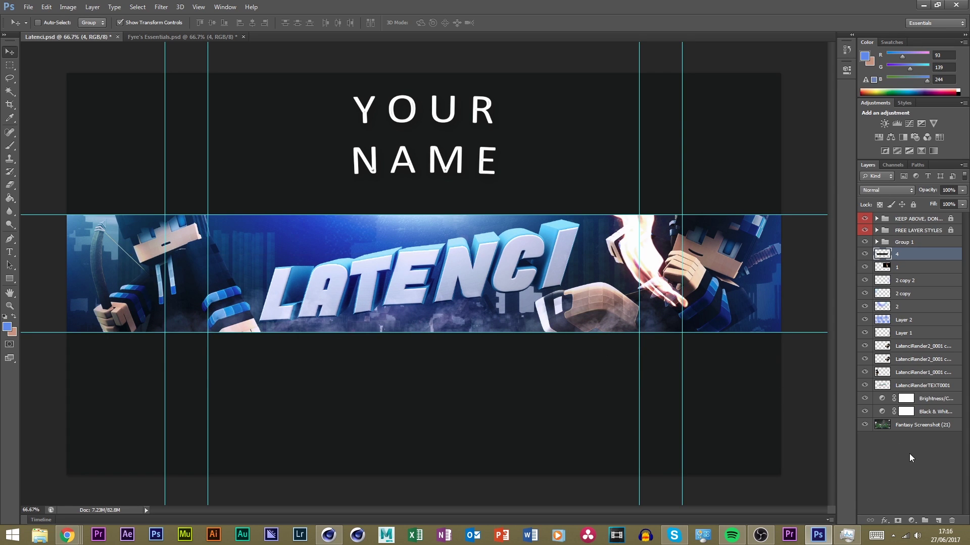
left_click_drag(904, 256, 953, 378)
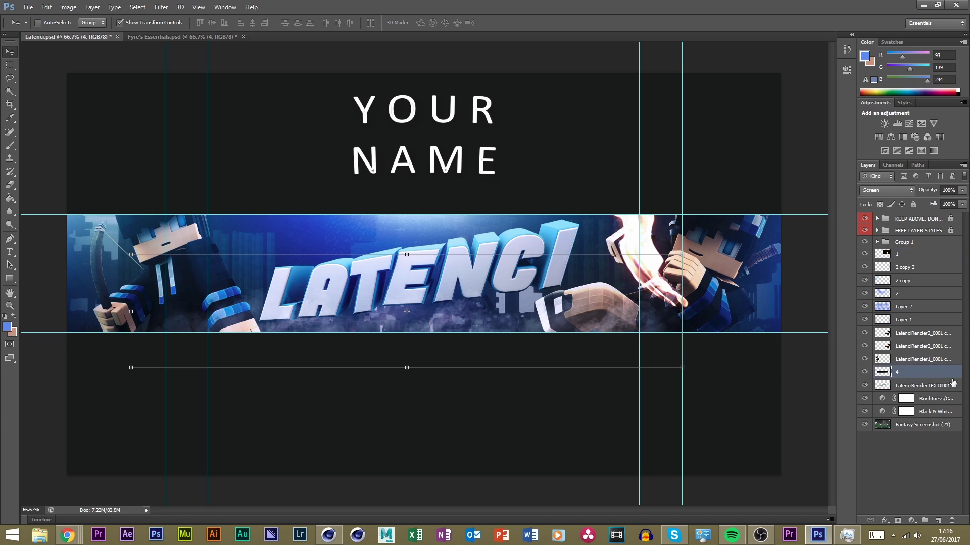
Save Latenci.psd, switch to Fyre's Essentials.psd, and hide and collapse the Smoke group
left_click(891, 452)
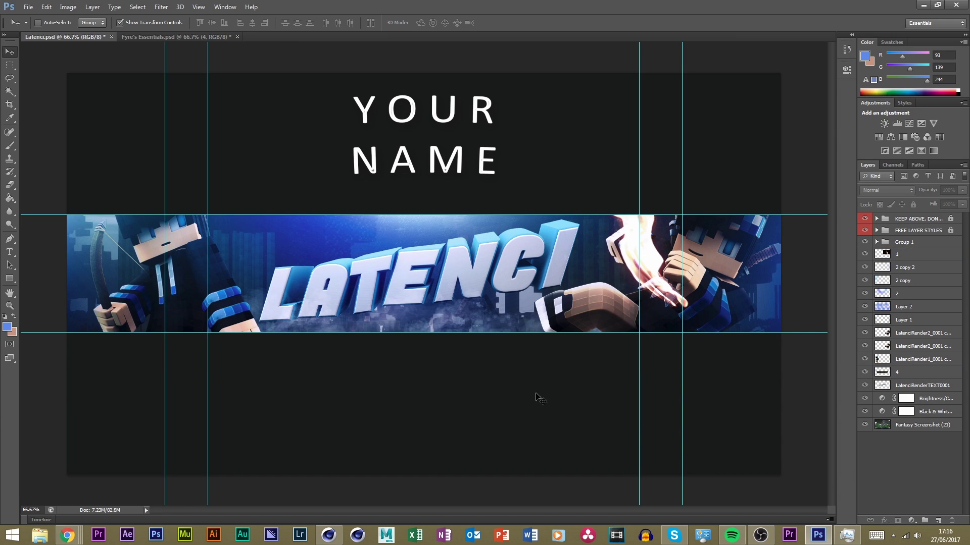
key("ctrl+s")
left_click(171, 37)
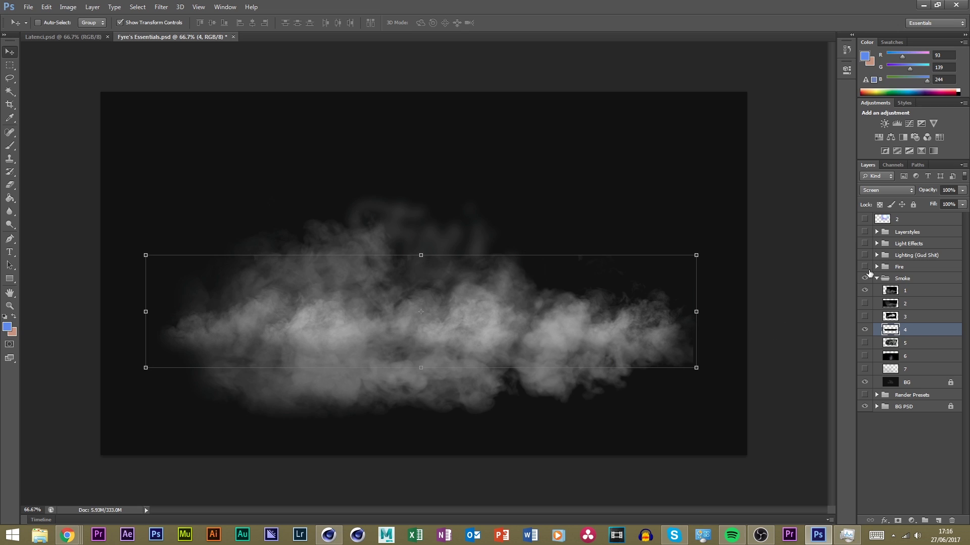
left_click(865, 278)
left_click(877, 278)
left_click(884, 391)
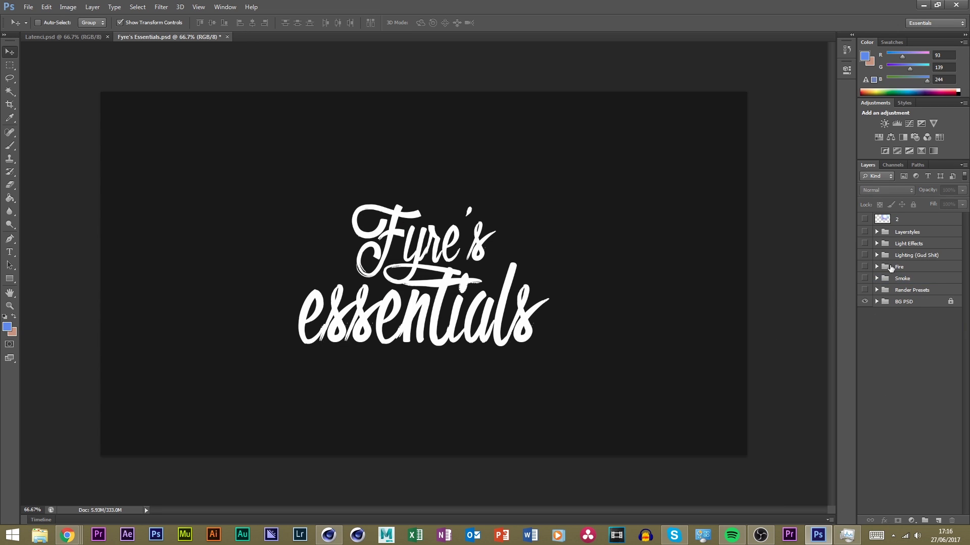
Look through the contents of the Layerstyles and Lighting groups, collapsing each one again
left_click(875, 231)
left_click(876, 231)
left_click(876, 255)
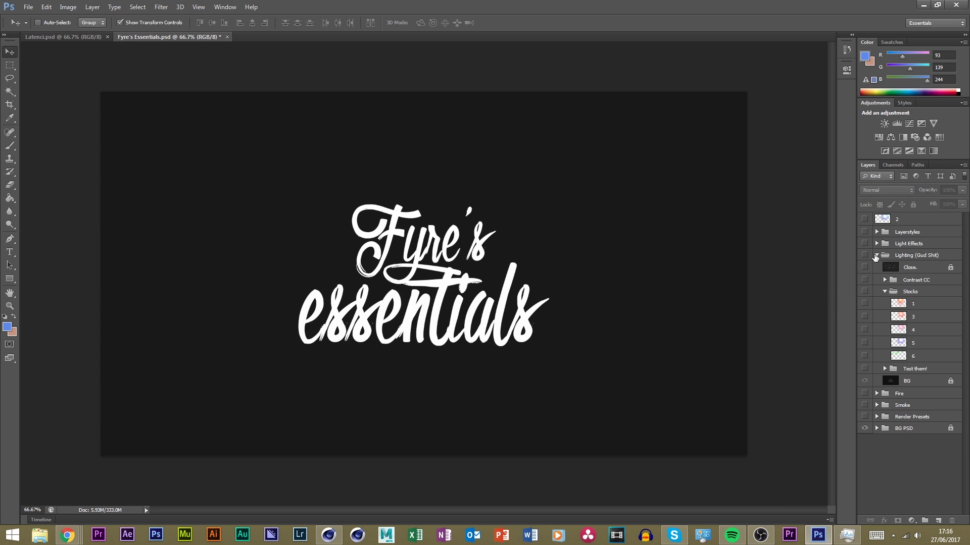
left_click(876, 256)
left_click(908, 243)
left_click(876, 232)
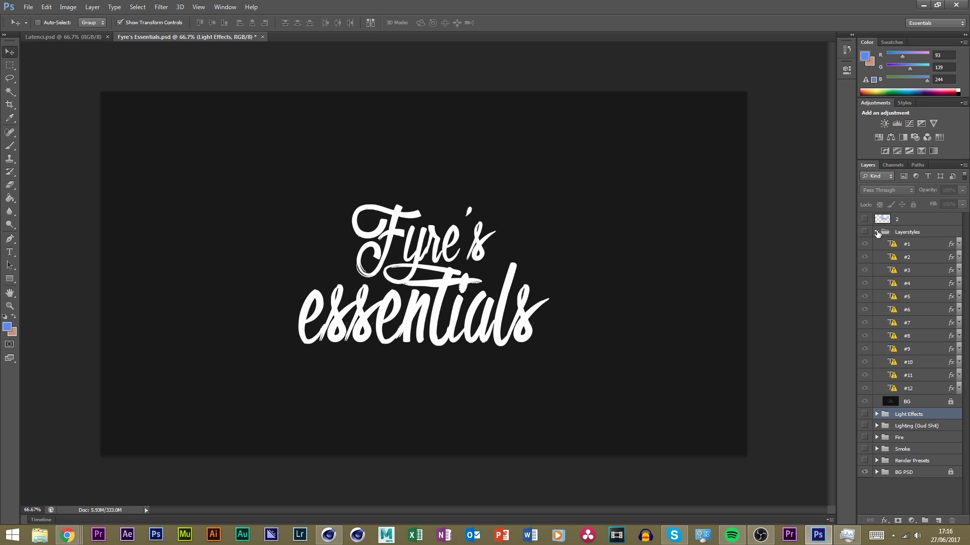
left_click(876, 231)
Show and expand the Light Effects group, preview light effect 2, and show light effect 4
left_click(864, 243)
left_click(877, 244)
left_click(864, 269)
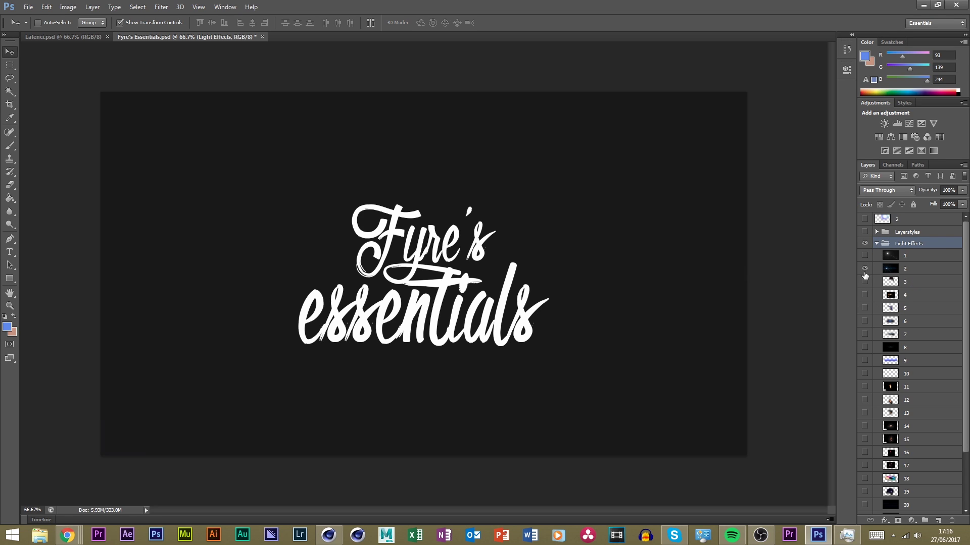
left_click(864, 270)
left_click(864, 296)
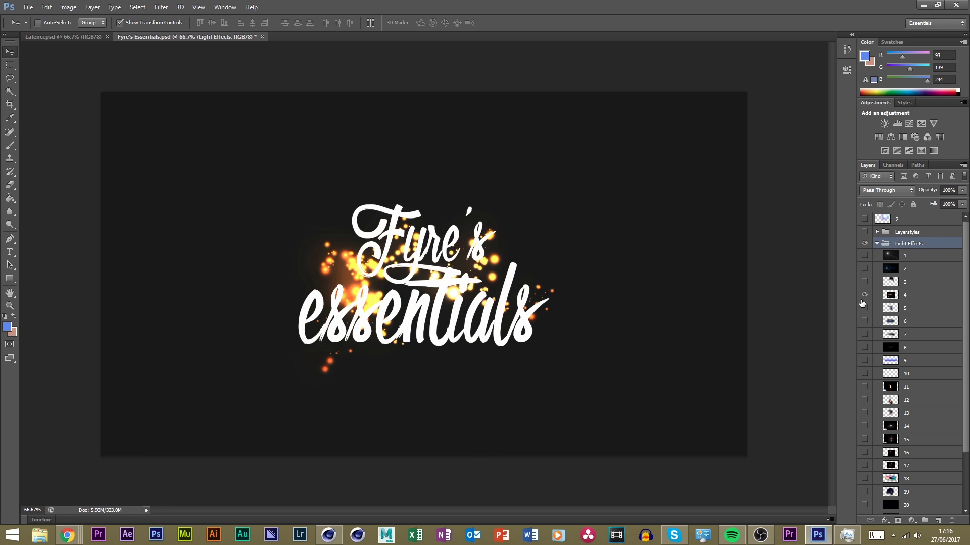
Hide the BG PSD group behind the light effects
scroll(909, 353, "down", 3)
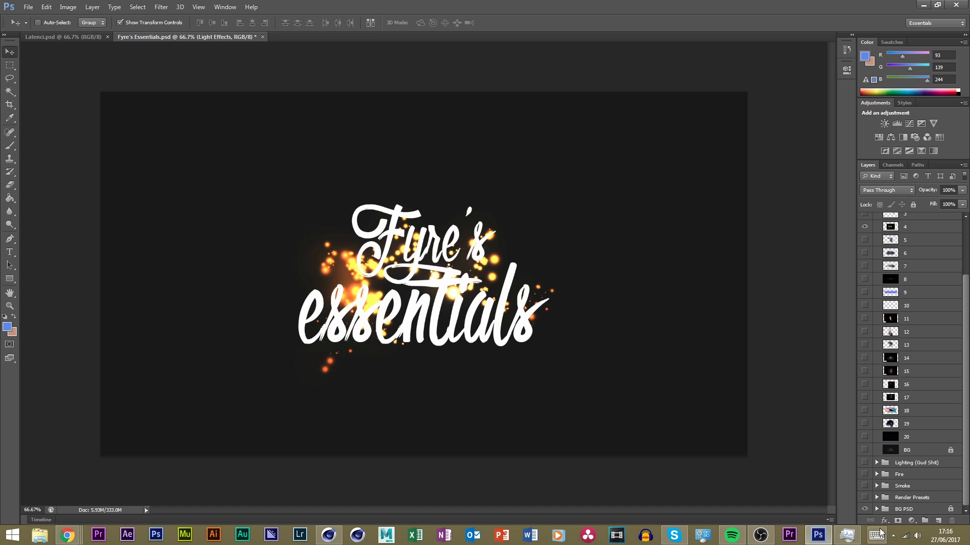
left_click(865, 509)
left_click(866, 509)
left_click(865, 509)
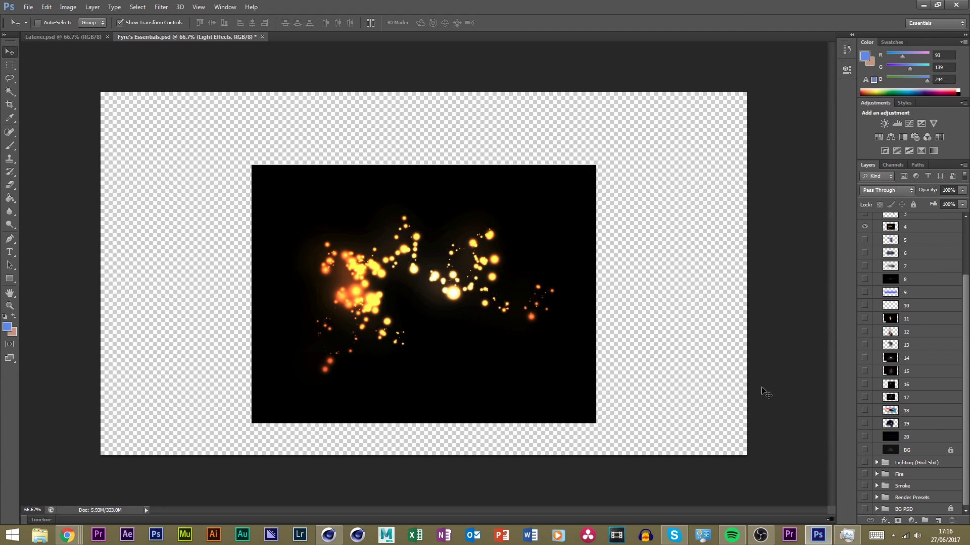
scroll(899, 303, "up", 3)
Copy light effect layer 4 into Latenci.psd and position its sparks over the LATENCI text
left_click(896, 295)
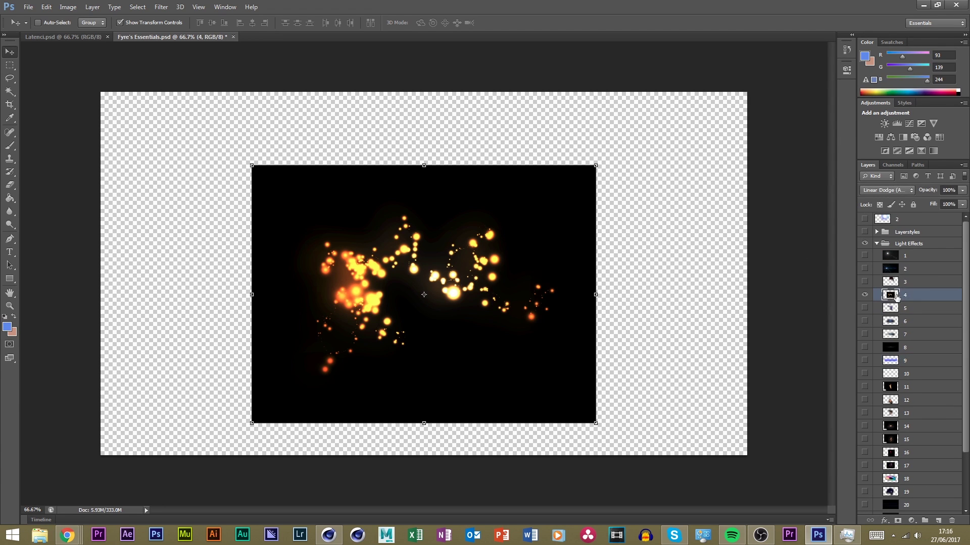
left_click_drag(897, 297, 891, 216)
left_click_drag(425, 240, 439, 288)
Try the sparks with a Hue of -180 and their layer directly below Group 1, and delete that layer
key("ctrl+u")
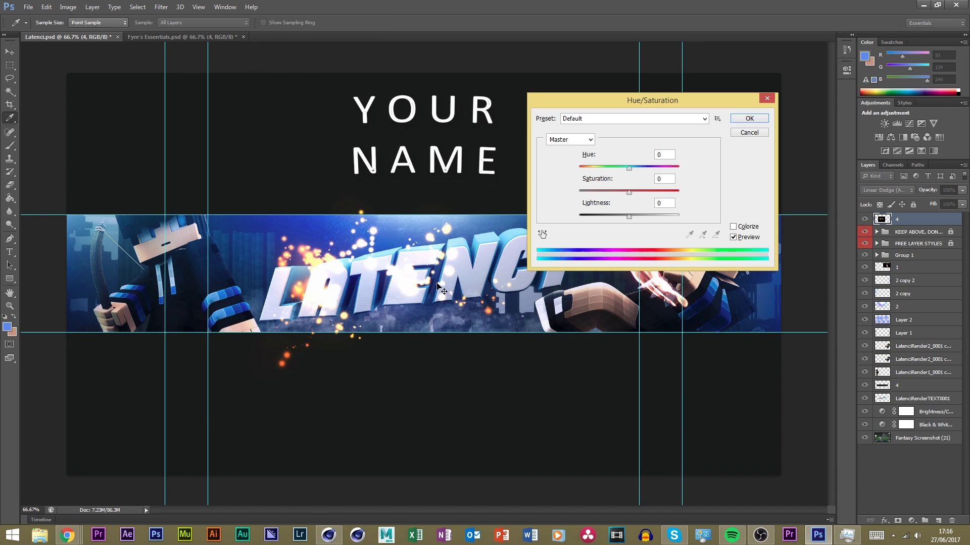
left_click_drag(629, 167, 577, 168)
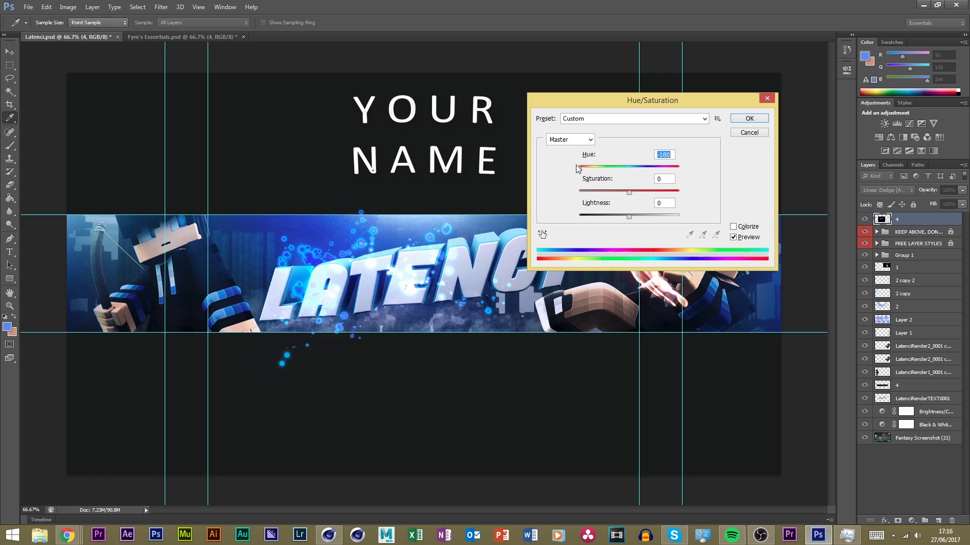
left_click(750, 117)
left_click_drag(899, 220, 939, 270)
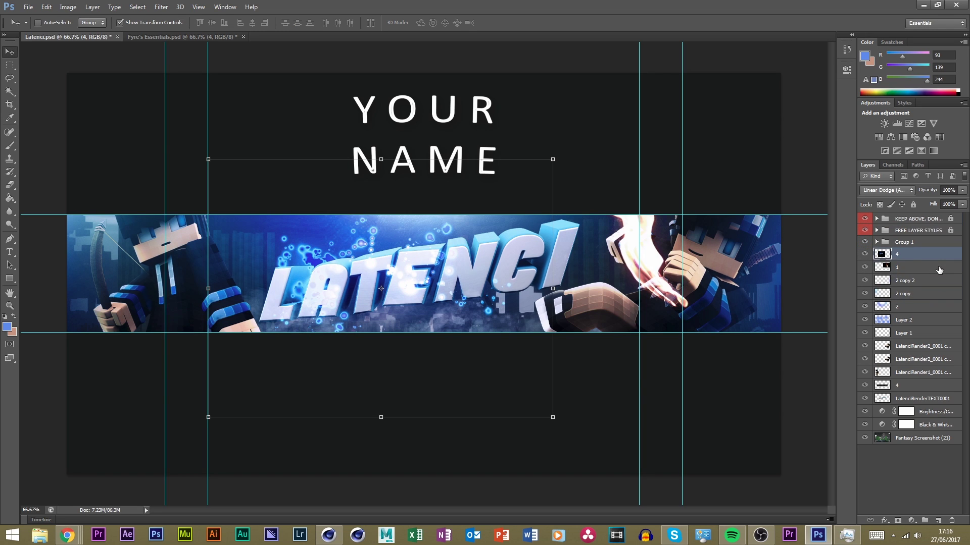
key("Delete")
Switch to Fyre's Essentials.psd and hide the orange sparks layer 4
left_click(180, 37)
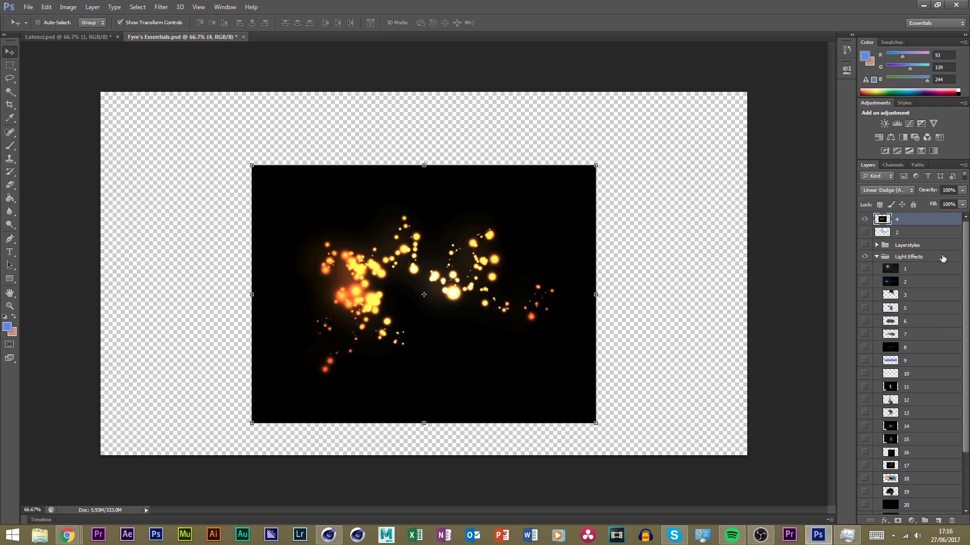
left_click(904, 268)
left_click(902, 282)
left_click(864, 219)
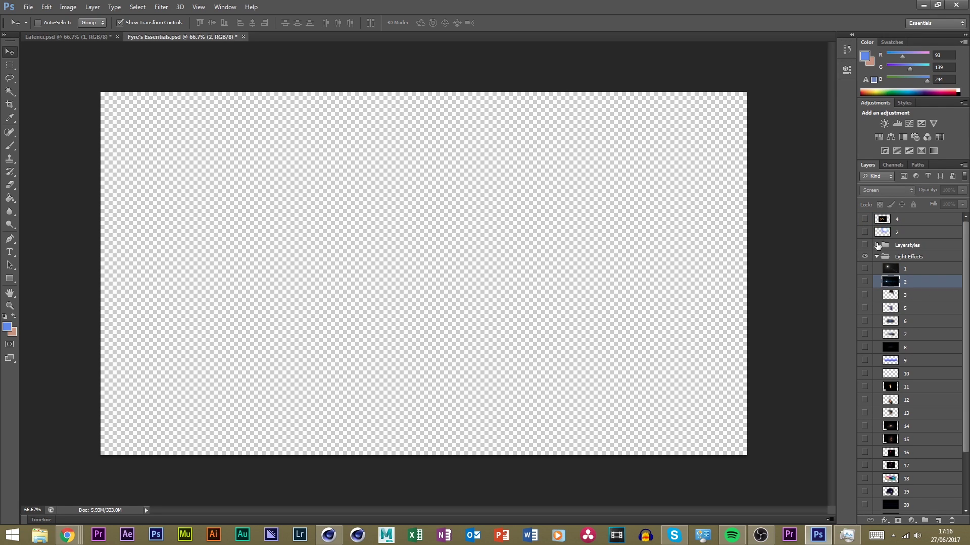
Compare light effects 3, 5 and 6 by toggling their visibility, and show and select layer 6
left_click(865, 295)
left_click(865, 295)
left_click(865, 308)
left_click(864, 307)
left_click(865, 320)
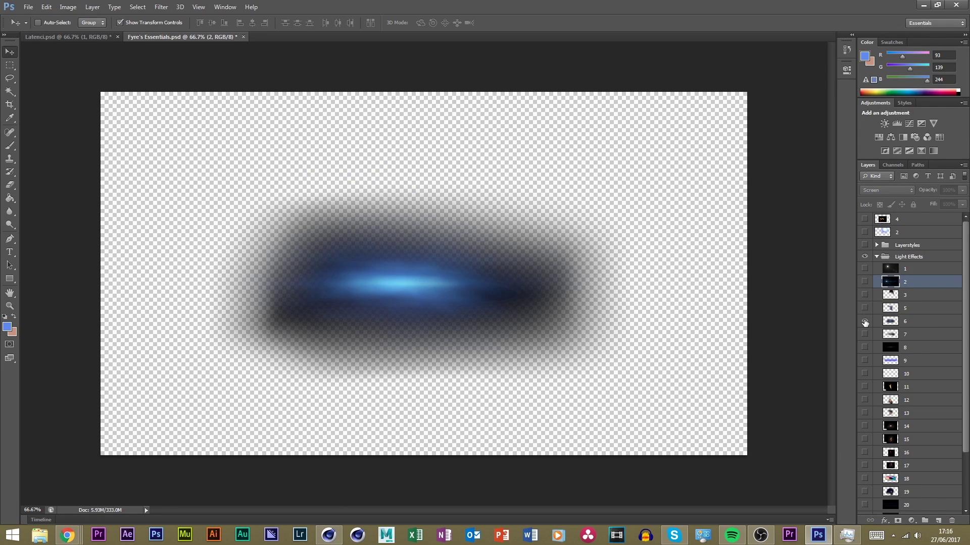
left_click(865, 321)
left_click(864, 307)
left_click(864, 307)
left_click(865, 321)
left_click(889, 326)
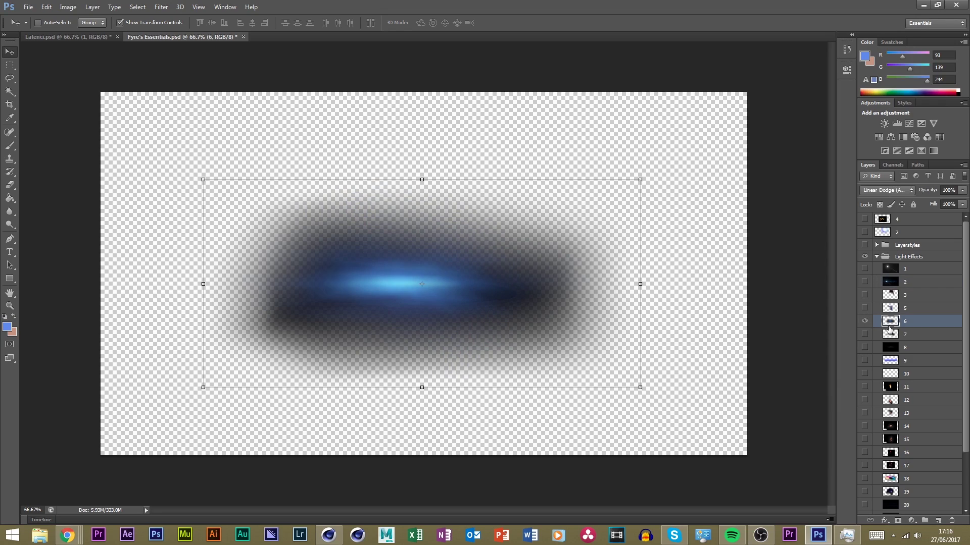
key("ctrl+u")
left_click_drag(629, 168, 619, 166)
left_click(767, 99)
Copy light effect 6 into Latenci.psd and place a duplicate over the character at the banner's right end, rotated 27.5°
key("v")
left_click_drag(440, 280, 738, 317)
left_click_drag(805, 423, 743, 396)
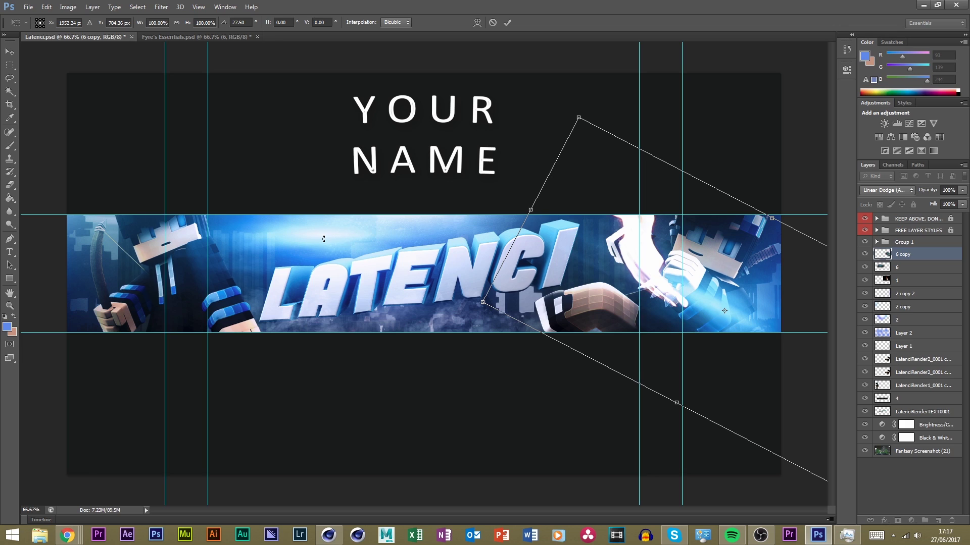
key("Return")
Move the original light effect 6 between the left character and the LATENCI text, rotate it -24.75°, and save the document
left_click(896, 268)
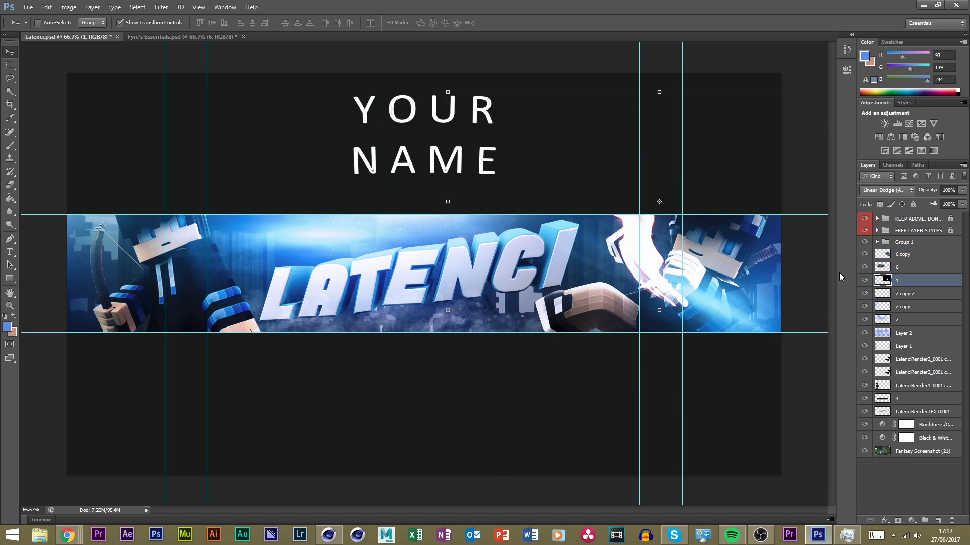
left_click_drag(239, 270, 174, 307)
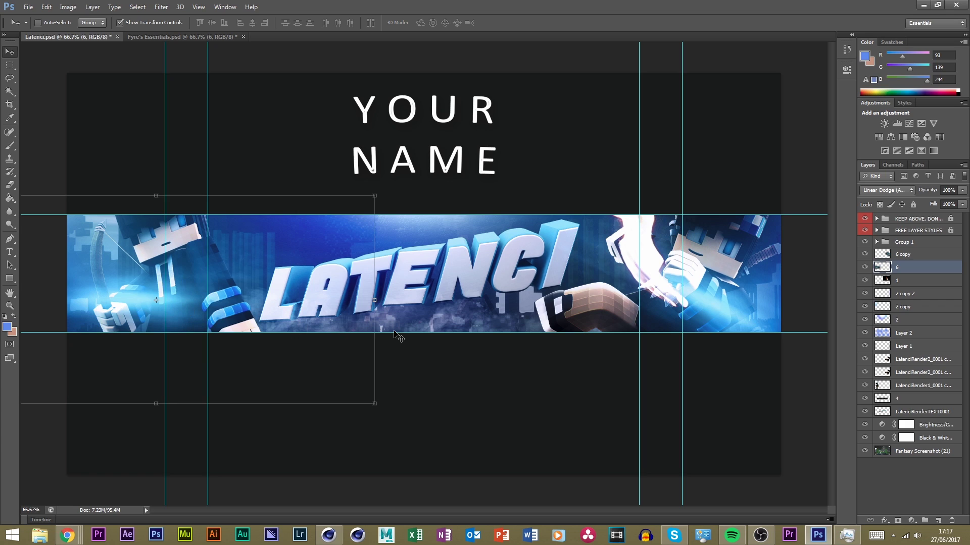
left_click_drag(398, 337, 354, 242)
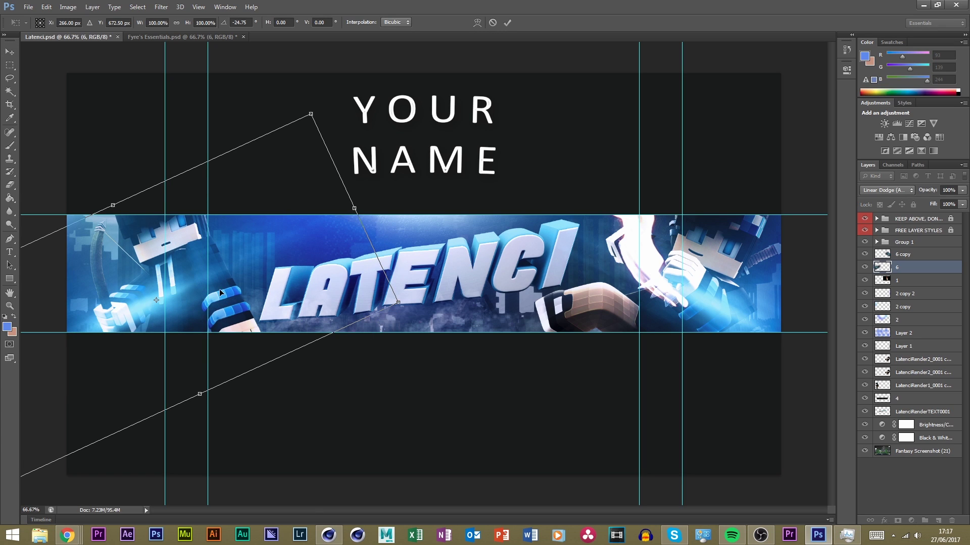
left_click_drag(219, 289, 319, 285)
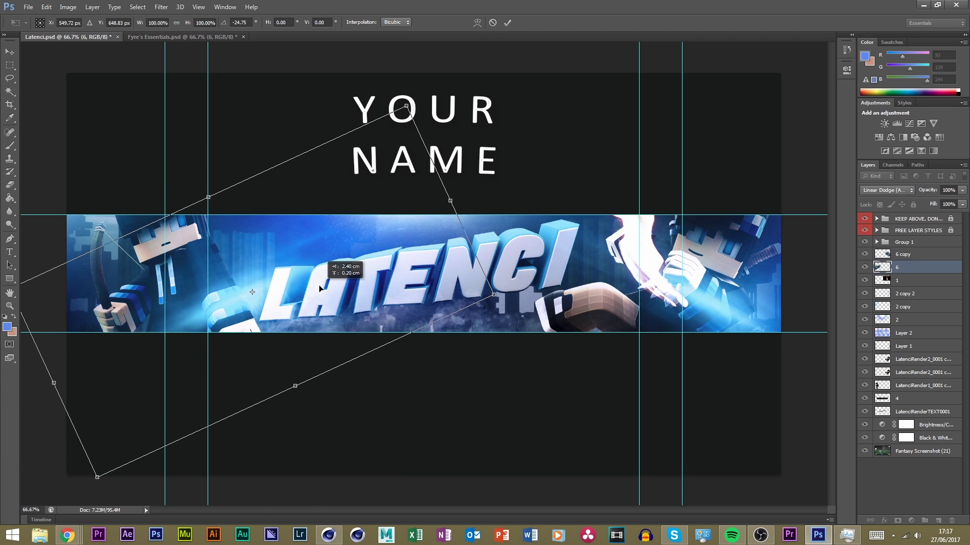
key("Return")
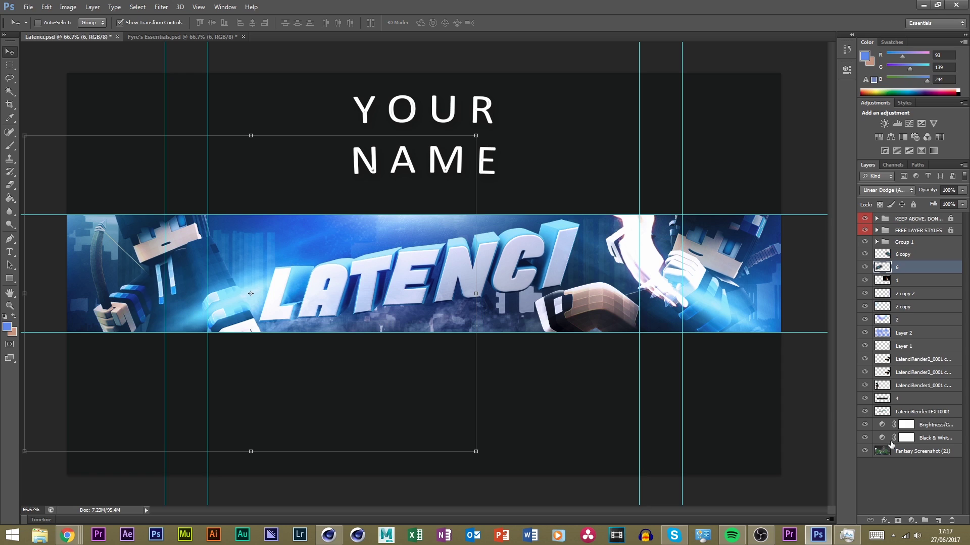
left_click(904, 458)
key("ctrl+s")
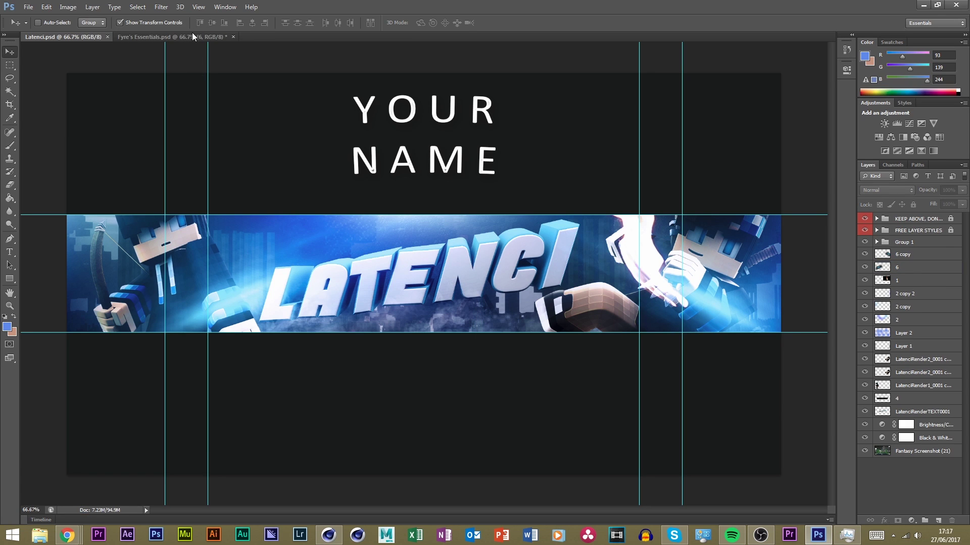
Copy light effect 8 from Fyre's Essentials.psd onto the top of the letter I in LATENCI and rotate it about 11°
left_click(192, 35)
left_click(867, 321)
left_click(865, 347)
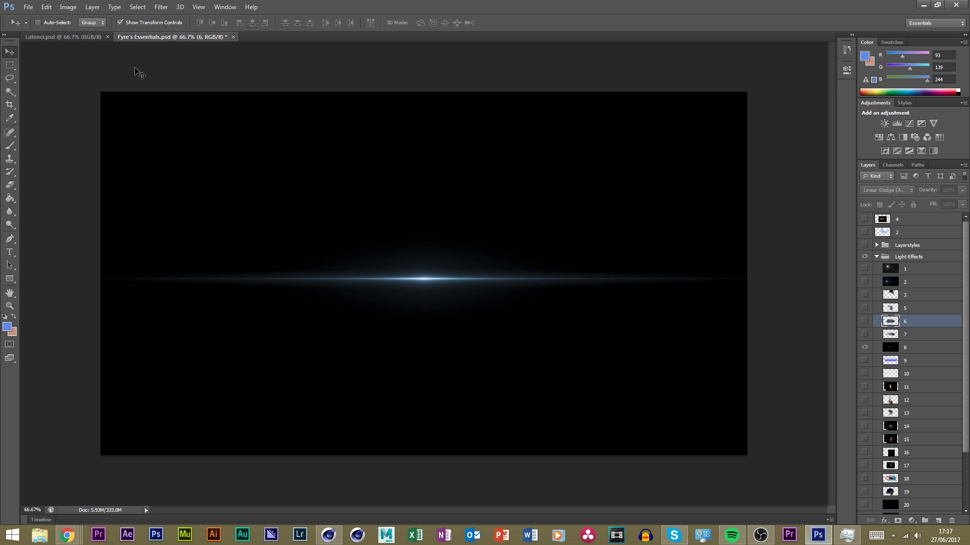
left_click(896, 347)
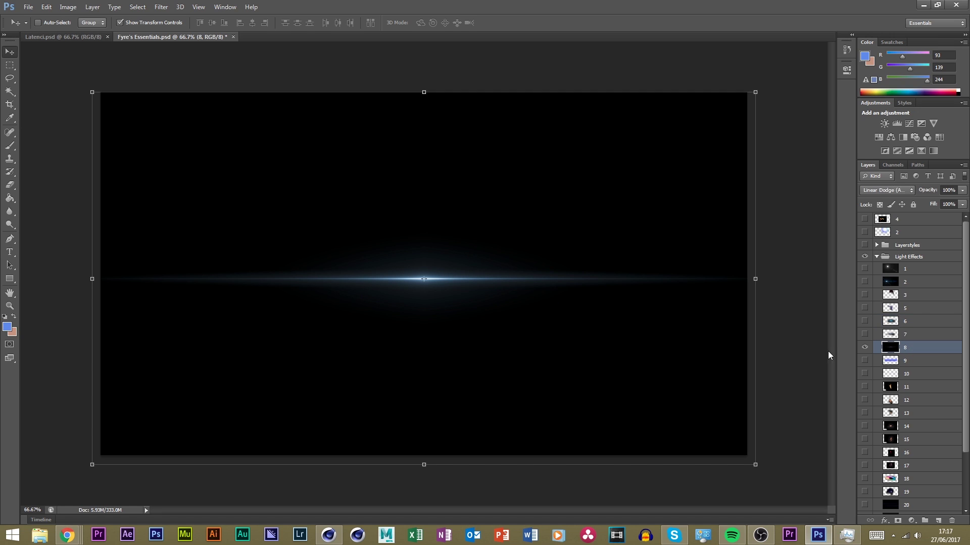
left_click_drag(435, 278, 590, 225)
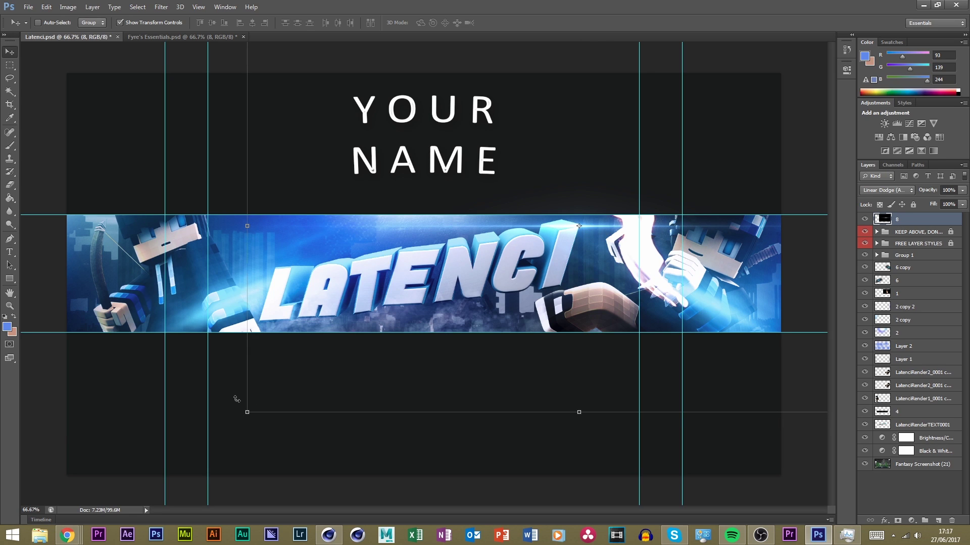
left_click_drag(237, 399, 219, 340)
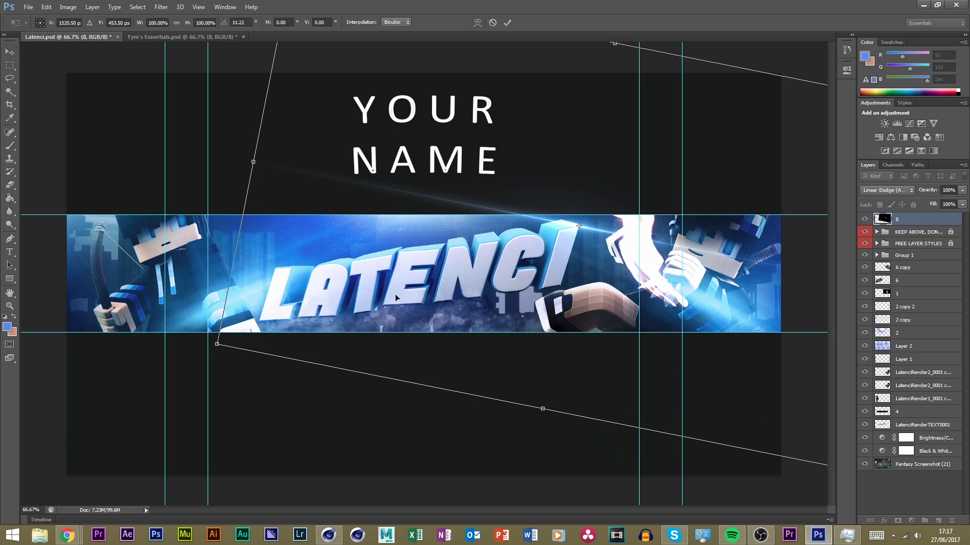
key("Return")
Duplicate the light effect 8 flare, move the copy onto the top of the letter L, and rotate it to slope up to the right
key("ctrl+j")
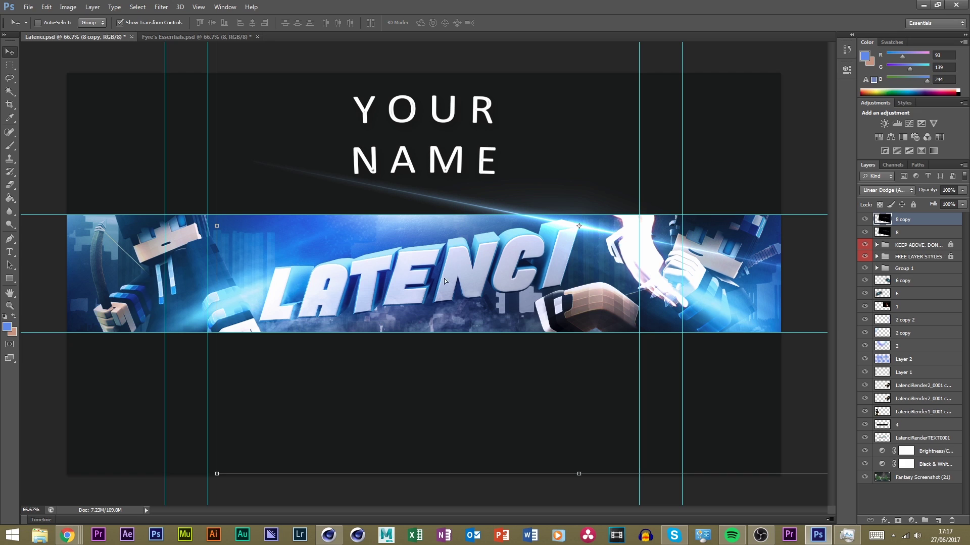
left_click_drag(444, 281, 283, 272)
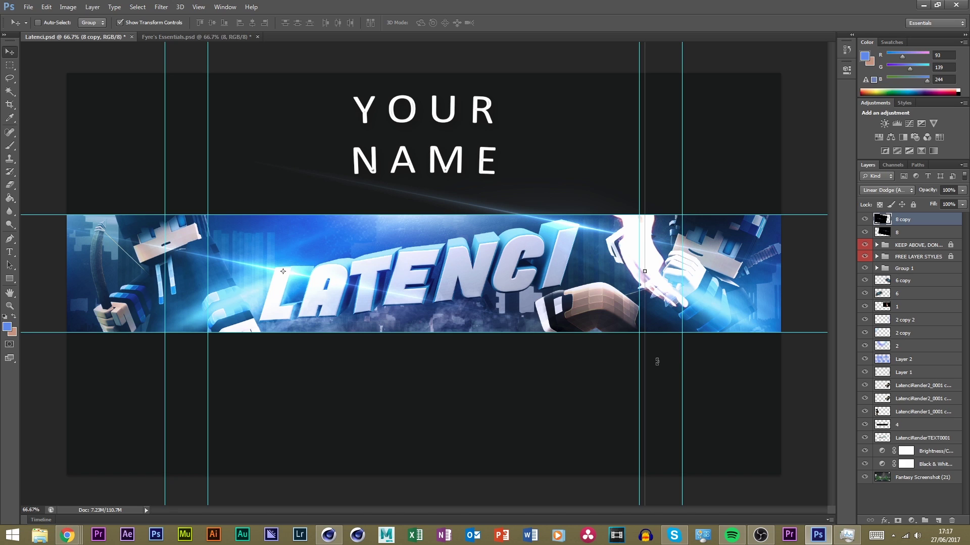
key("ctrl+t")
left_click_drag(656, 361, 662, 302)
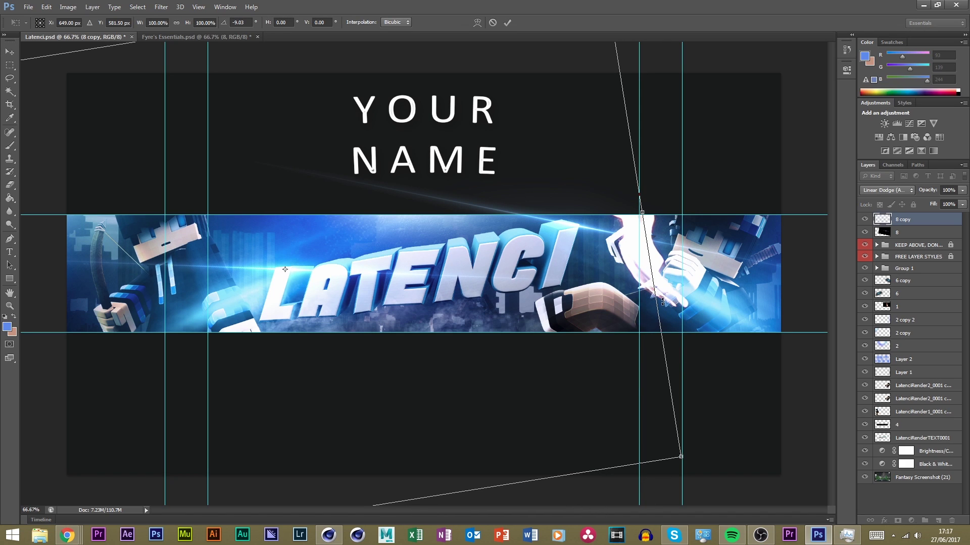
left_click_drag(340, 282, 343, 282)
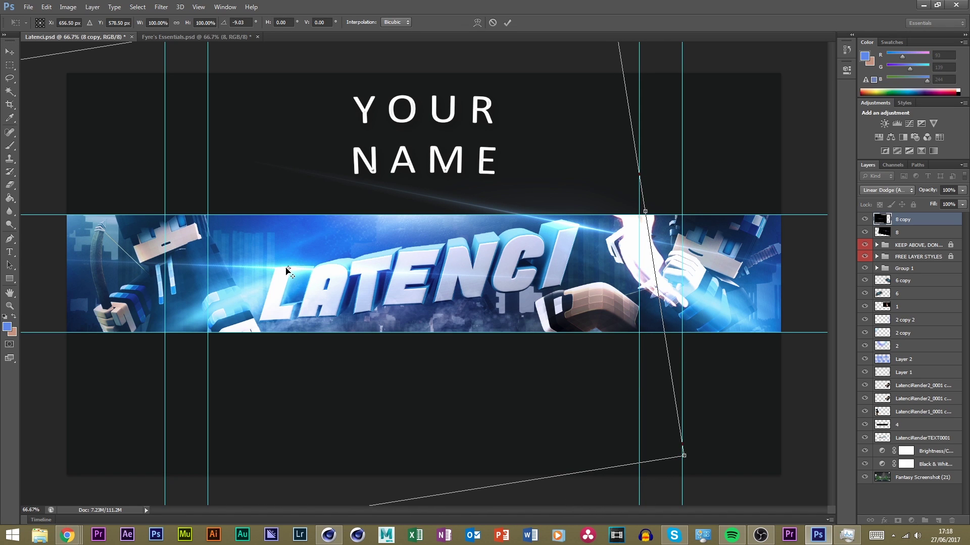
left_click_drag(286, 272, 289, 270)
left_click_drag(685, 304, 626, 247)
key("Return")
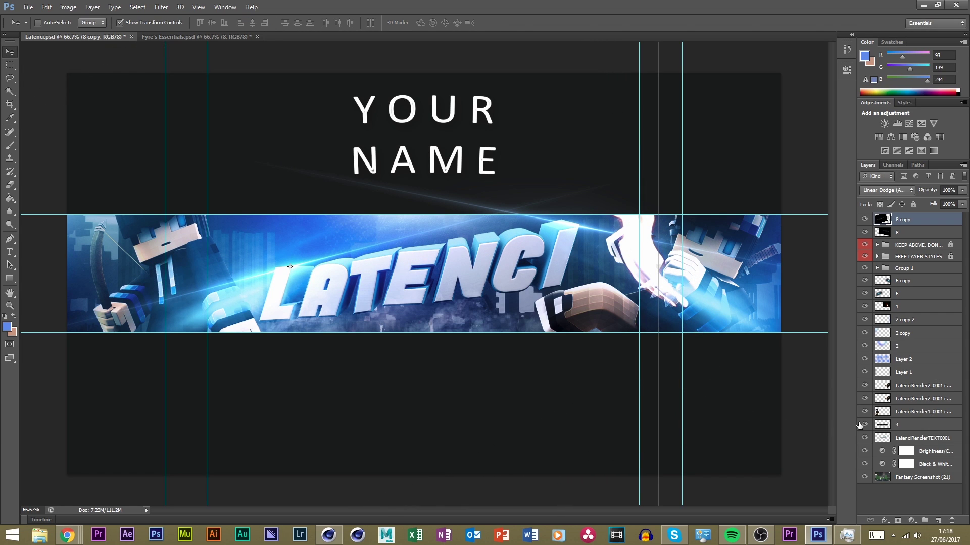
left_click(916, 414)
left_click(909, 488)
left_click(894, 400)
left_click(897, 360)
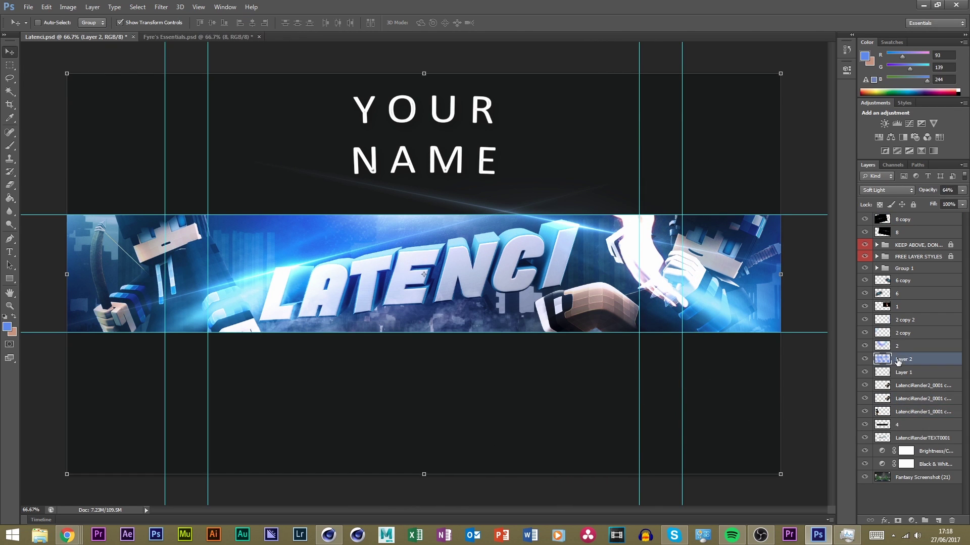
left_click(891, 281)
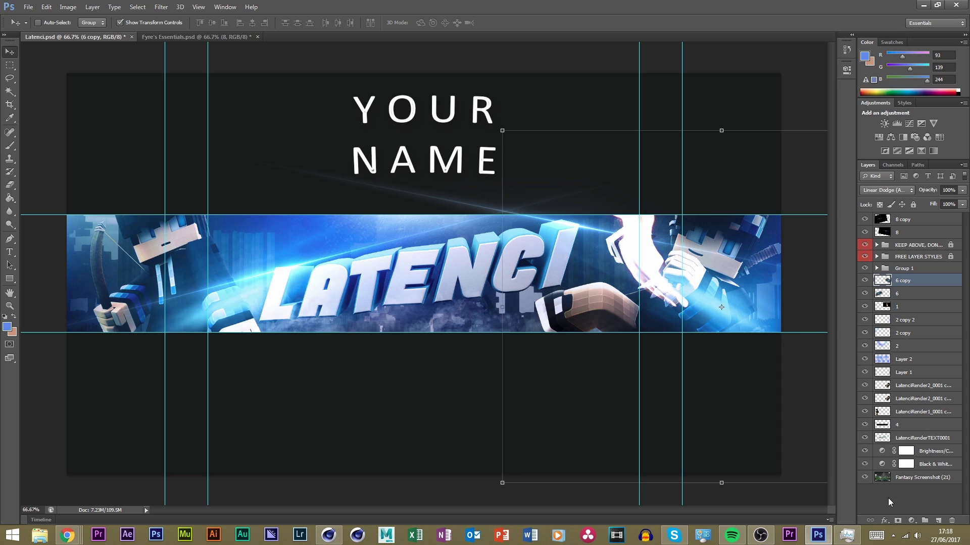
Deselect all layers in Latenci.psd and save the document
left_click(905, 536)
left_click(683, 23)
left_click(939, 501)
key("ctrl+s")
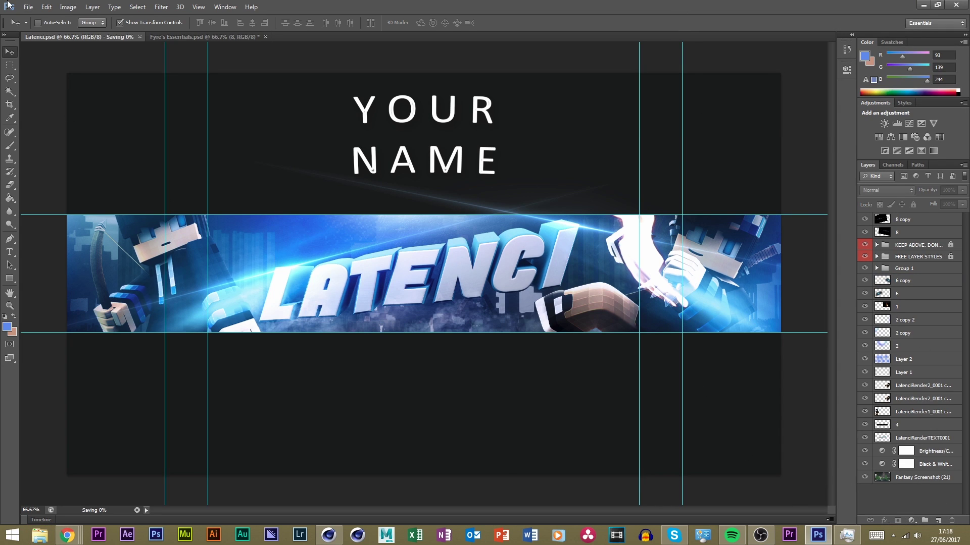
Open Summon Pack - Mondaze.psd from the Summon Pack folder in GRAPHICS ASSETS, accepting the missing-fonts notice
left_click(29, 7)
left_click(38, 27)
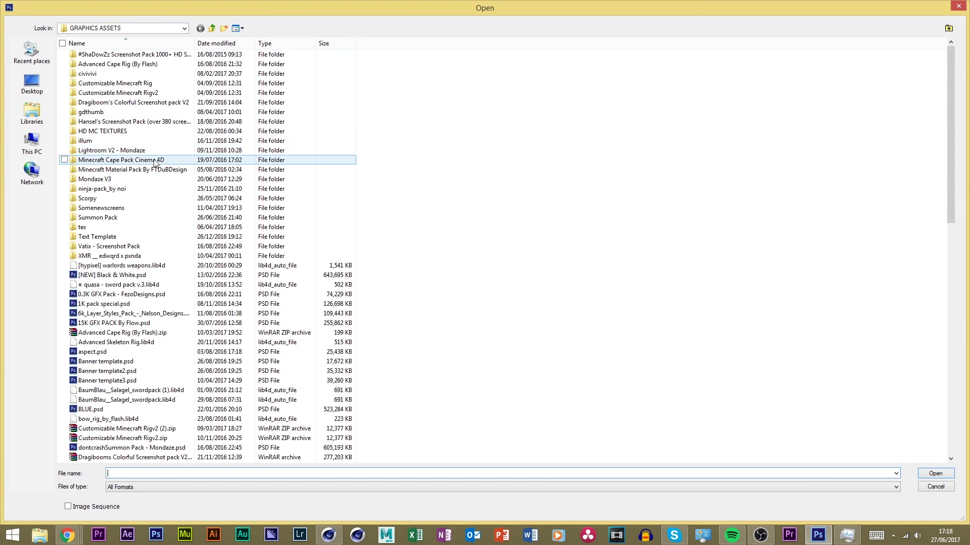
double_click(126, 217)
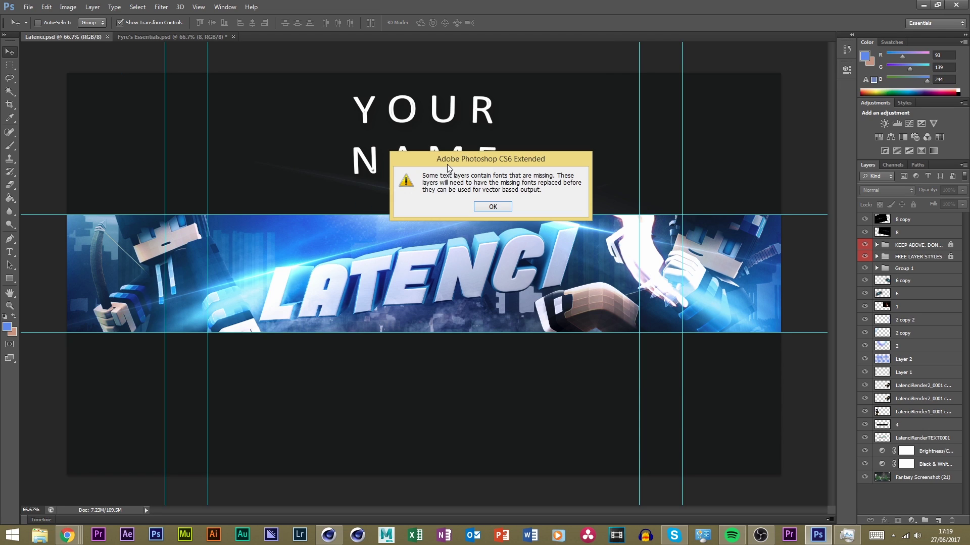
key("Return")
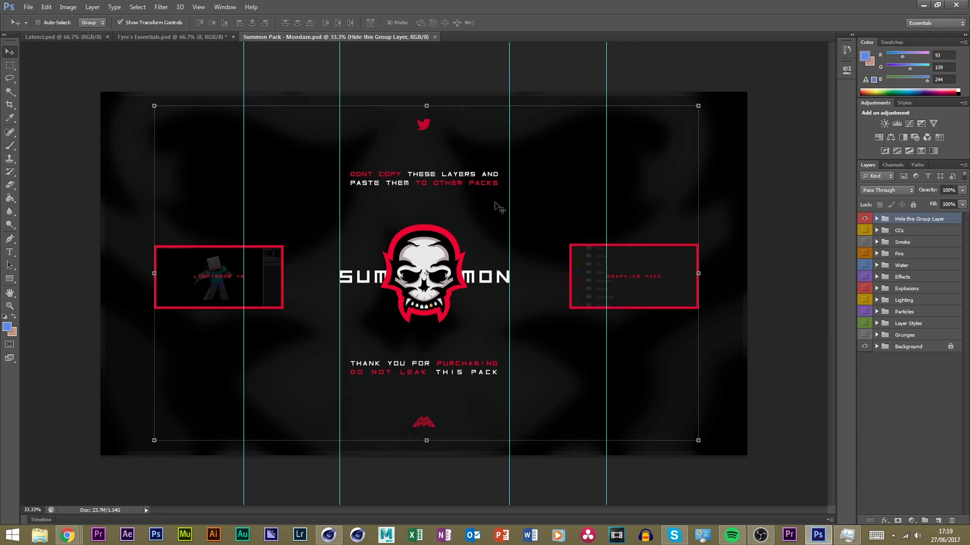
Hide the cover group, show and expand the CCs group, and hide its Example layer
left_click(865, 219)
left_click(864, 230)
left_click(877, 231)
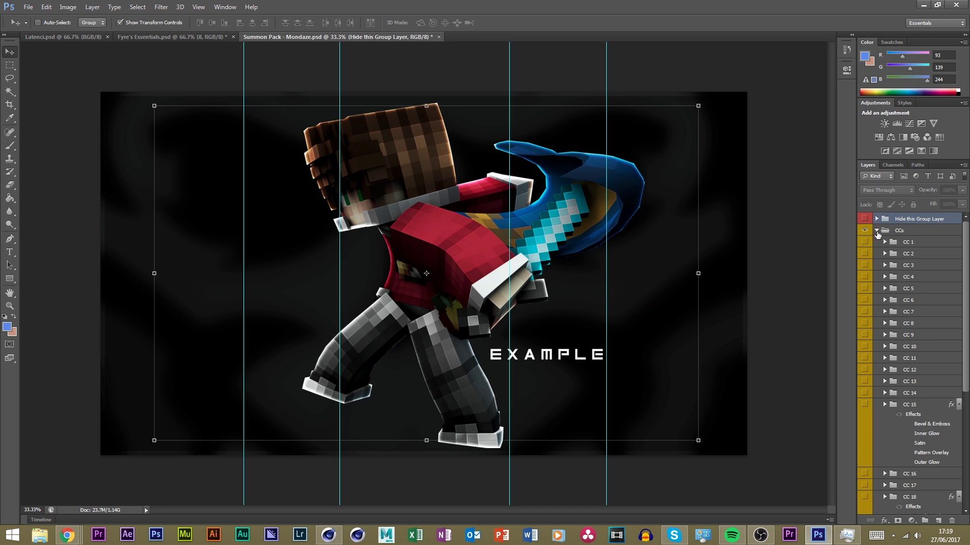
scroll(899, 329, "down", 5)
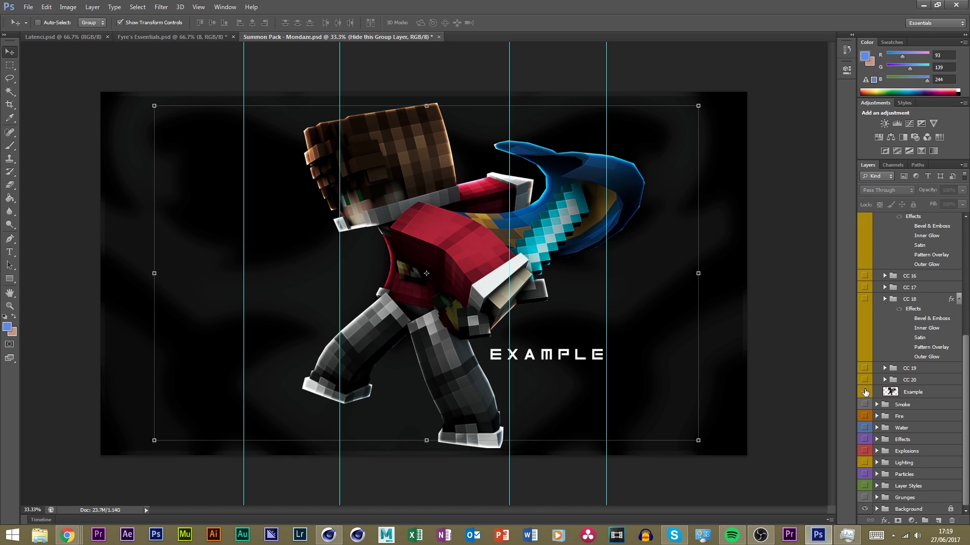
left_click(865, 392)
Copy the whole CCs group from Summon Pack - Mondaze.psd into Latenci.psd
scroll(883, 348, "up", 5)
left_click_drag(904, 230, 808, 222)
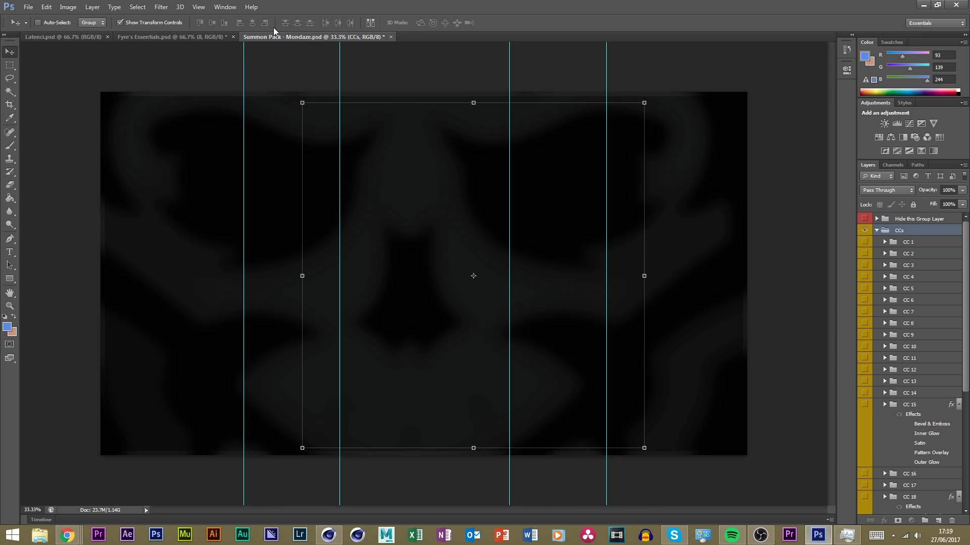
left_click_drag(276, 36, 564, 237)
left_click_drag(899, 230, 651, 187)
Preview the CC 1 and CC 2 colour corrections on the banner
left_click(858, 243)
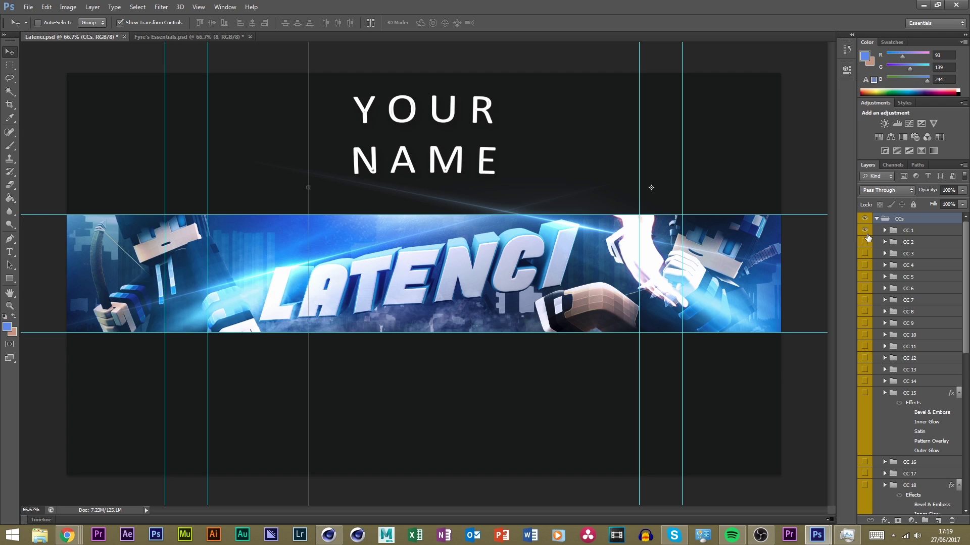
left_click(865, 231)
left_click(865, 231)
left_click(865, 242)
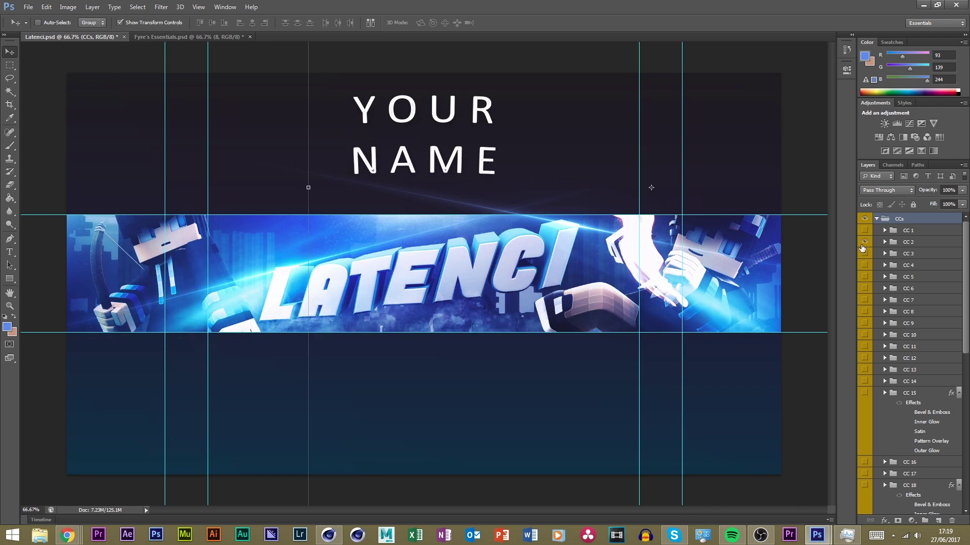
scroll(915, 263, "down", 2)
scroll(915, 263, "down", 1)
scroll(883, 239, "up", 3)
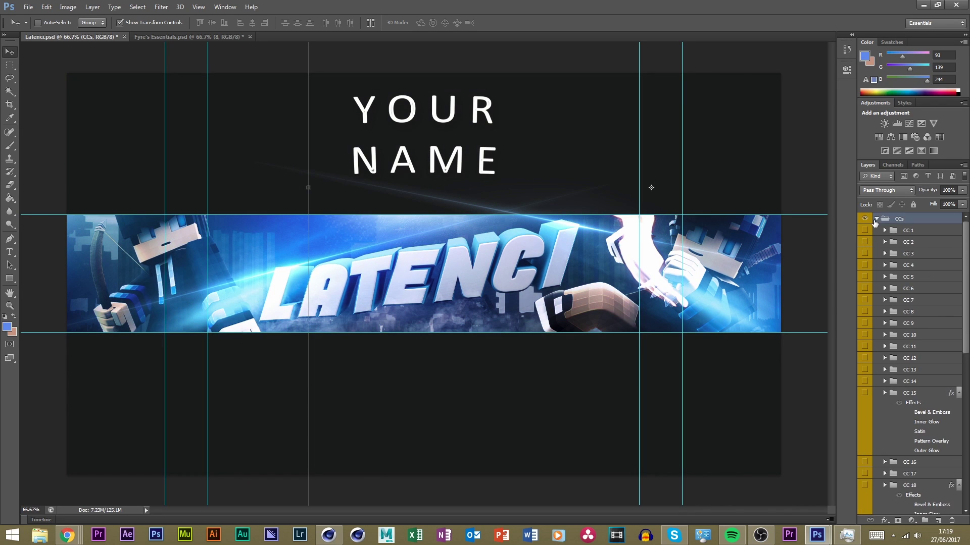
Move the collapsed CCs group to just above Group 1, hide Group 1, and save the document
left_click(876, 220)
left_click_drag(904, 219, 922, 279)
left_click(865, 281)
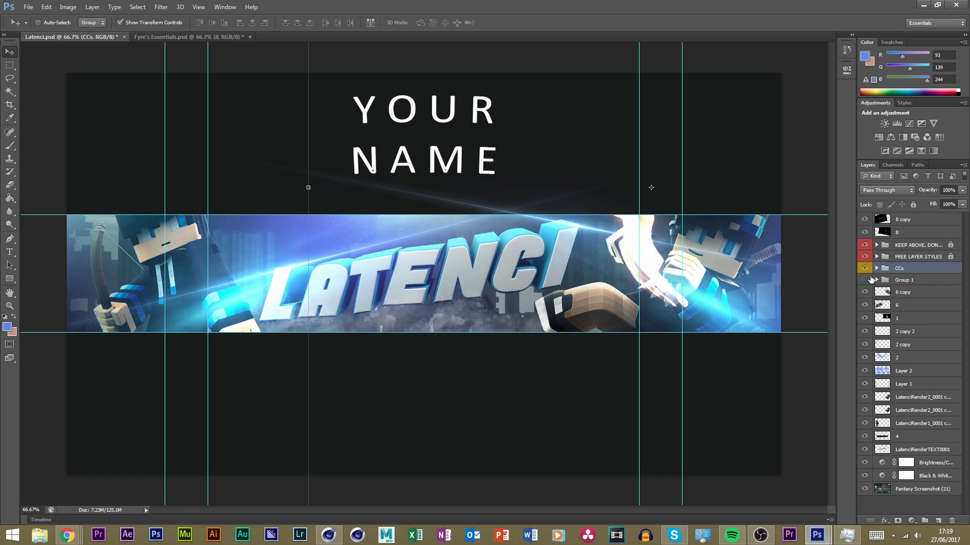
key("ctrl+s")
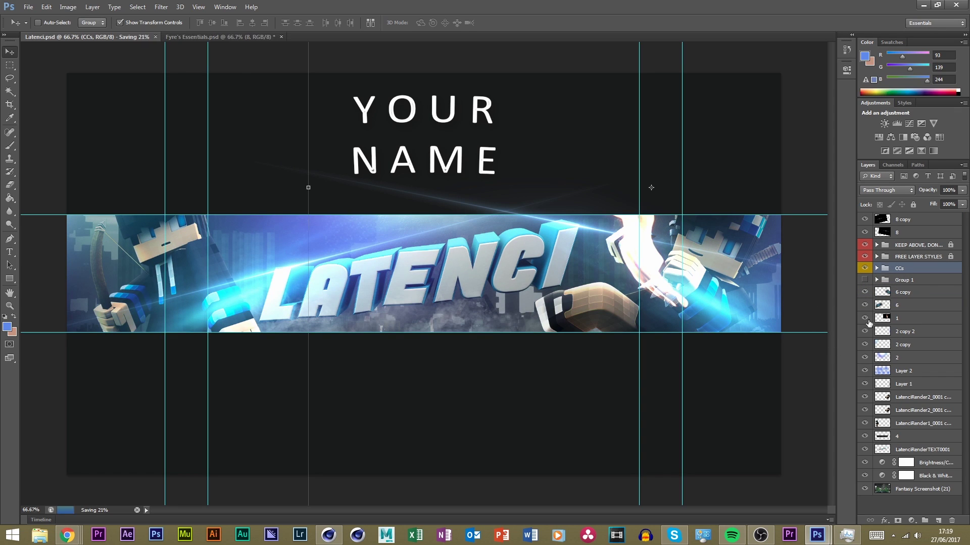
Expand the CCs group and compare the colour corrections from CC 1 through CC 12 on the banner
left_click(877, 268)
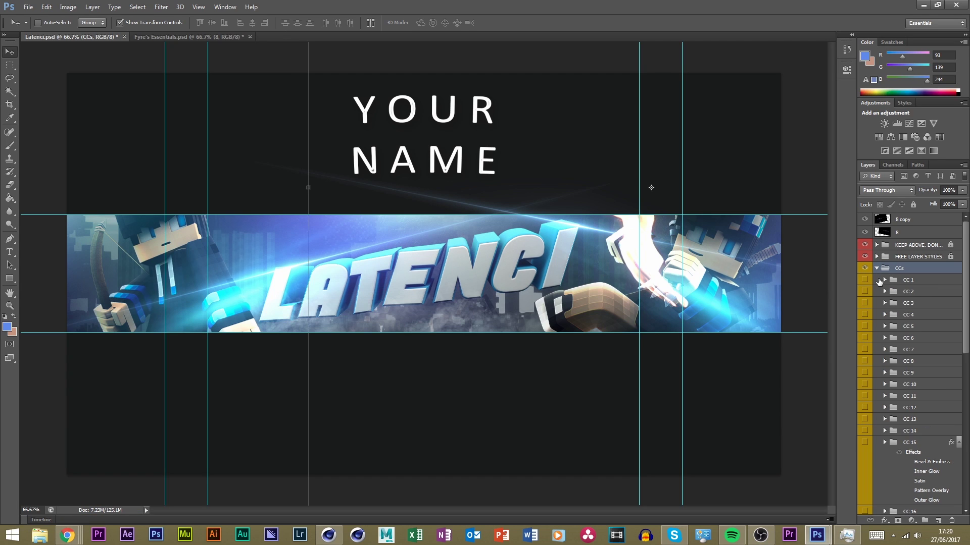
left_click(861, 281)
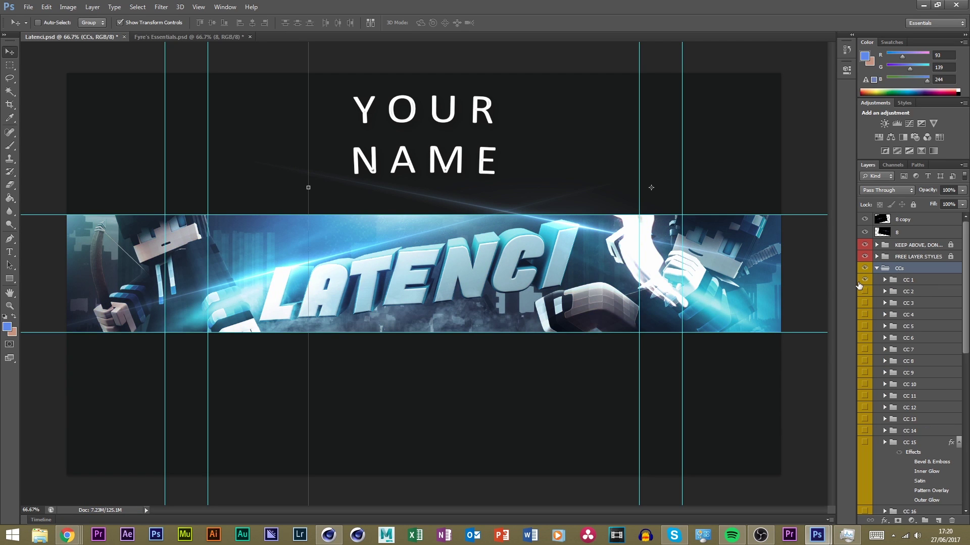
left_click(861, 282)
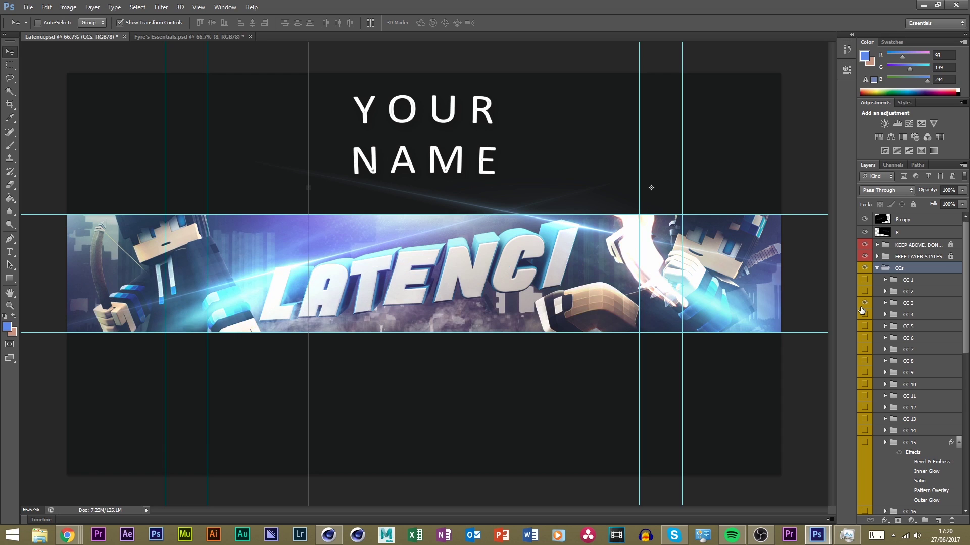
left_click(864, 304)
left_click(864, 328)
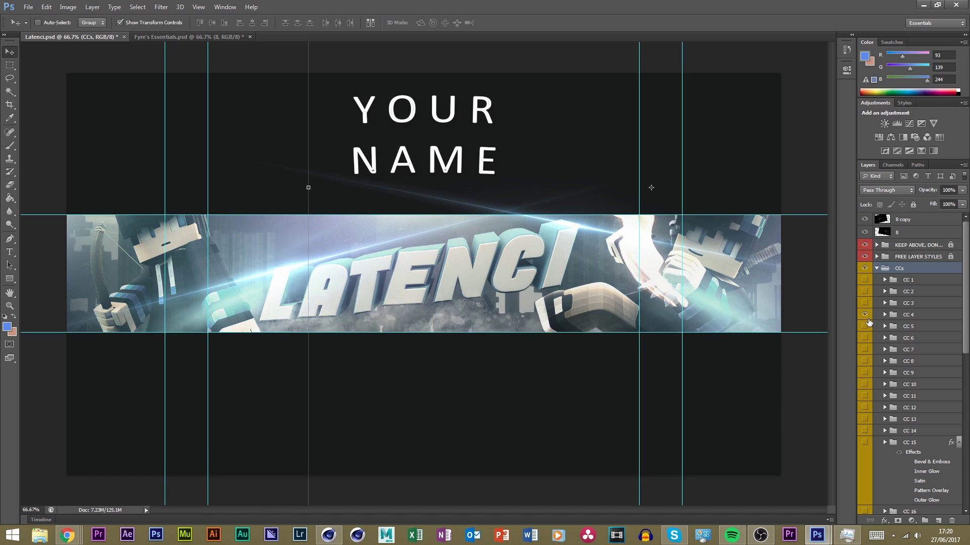
left_click(863, 327)
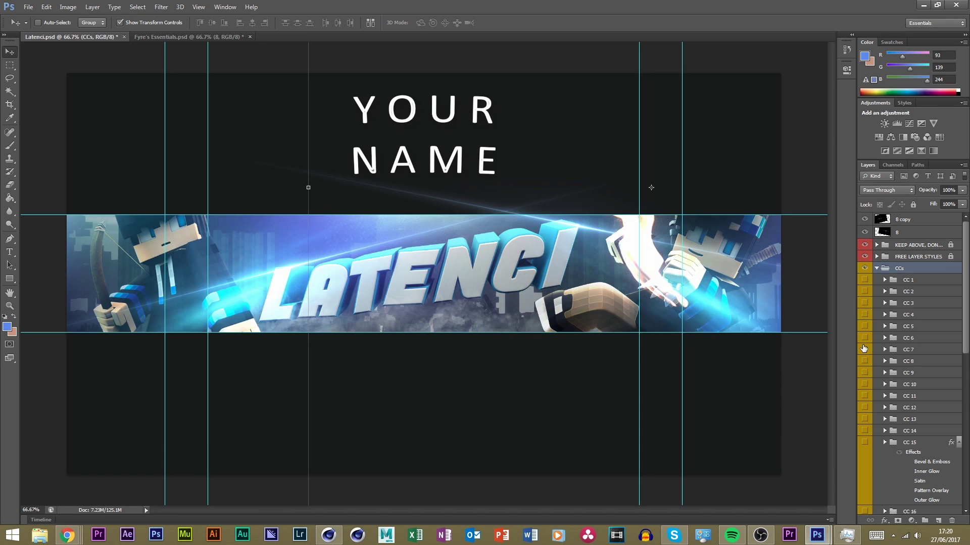
left_click(863, 339)
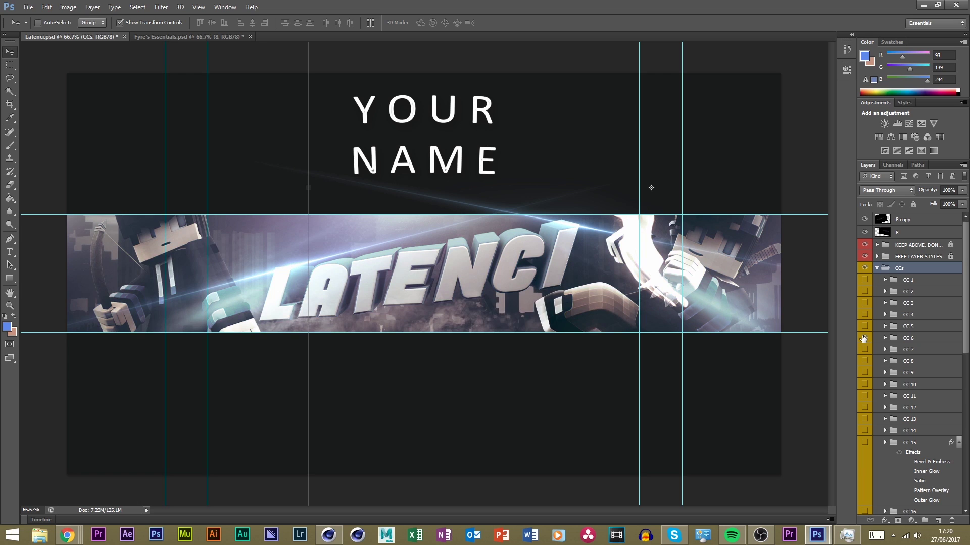
left_click(864, 361)
left_click(863, 361)
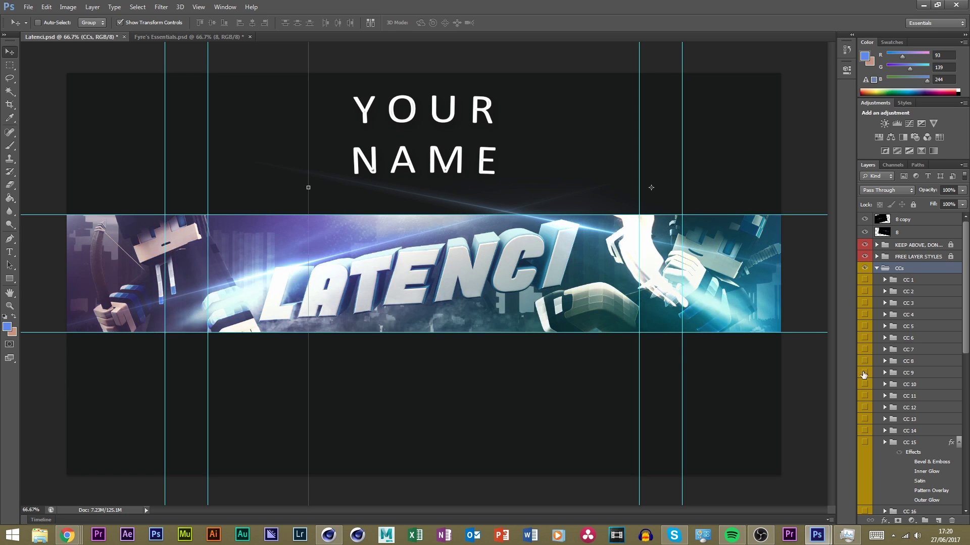
left_click(864, 373)
left_click(864, 385)
left_click(864, 396)
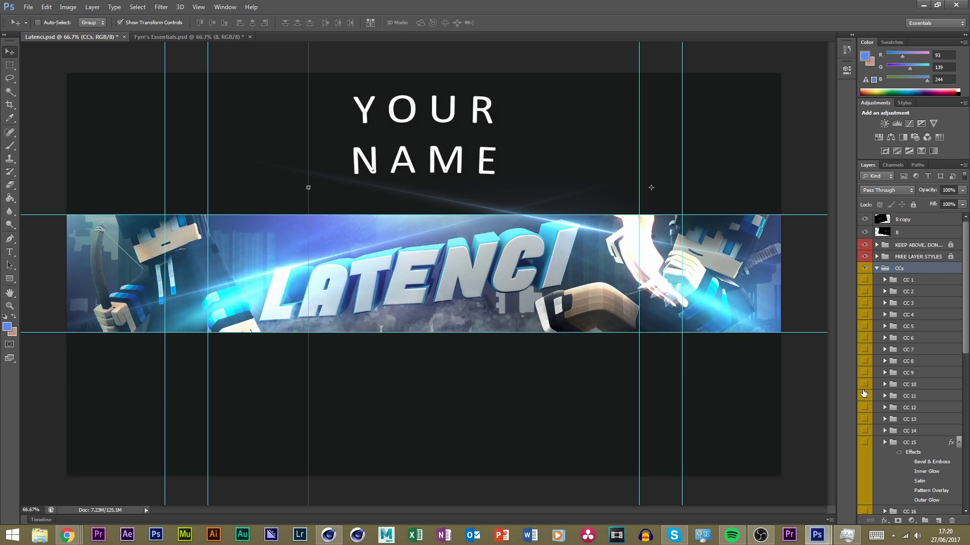
left_click(864, 407)
Turn on the CC 13 colour correction and add CC 3 to it
left_click(864, 420)
left_click(865, 420)
left_click(865, 419)
left_click(865, 420)
left_click(865, 421)
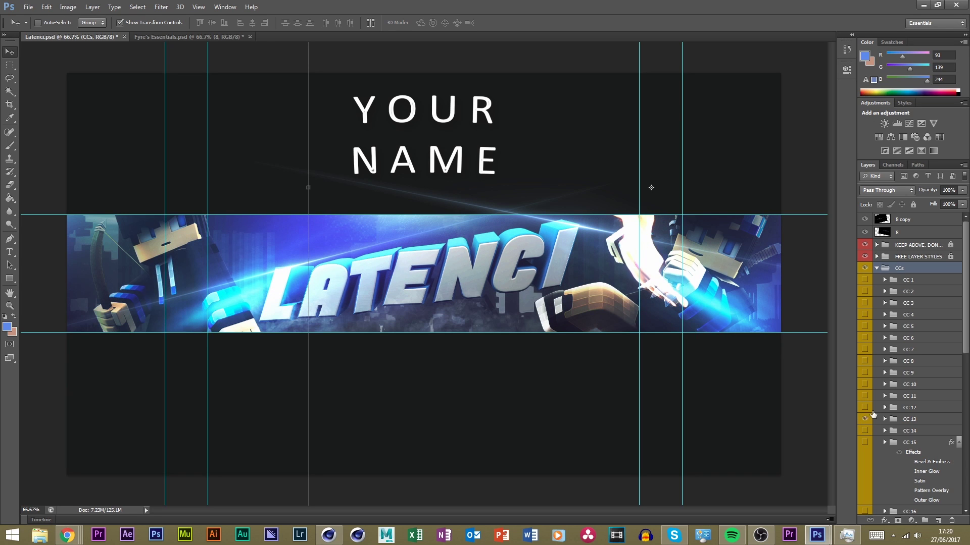
left_click(863, 325)
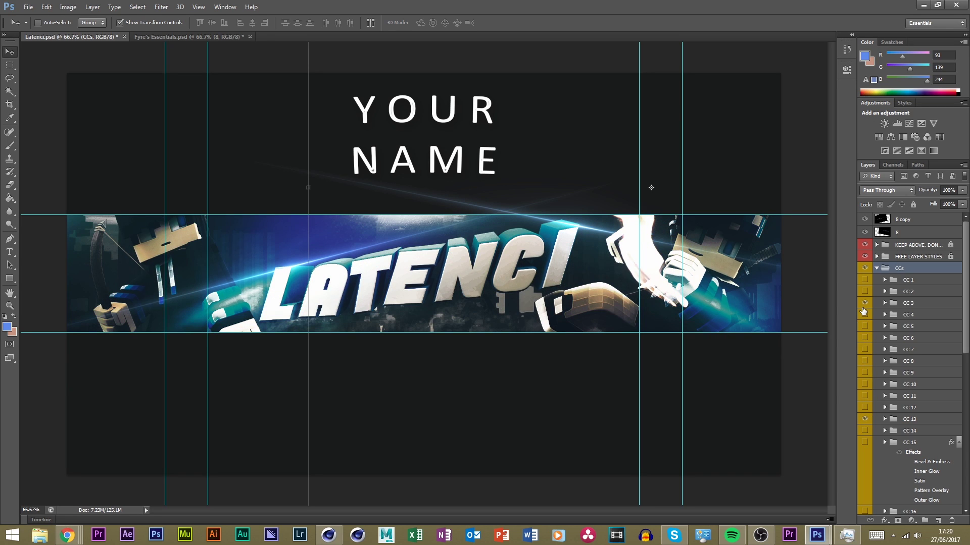
left_click(863, 310)
Make Group 1 visible again beneath the CCs group
scroll(904, 344, "down", 10)
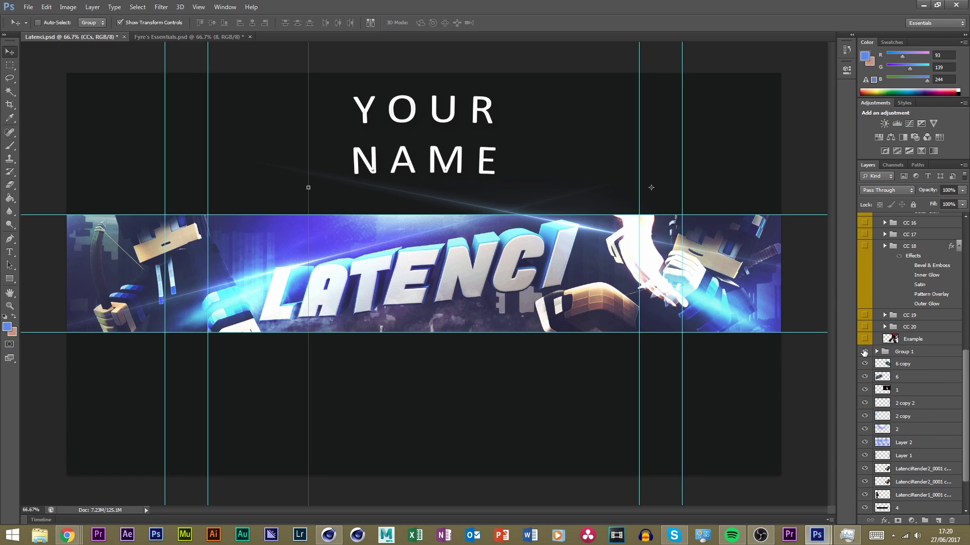
left_click(864, 352)
left_click(902, 353)
scroll(903, 357, "up", 1)
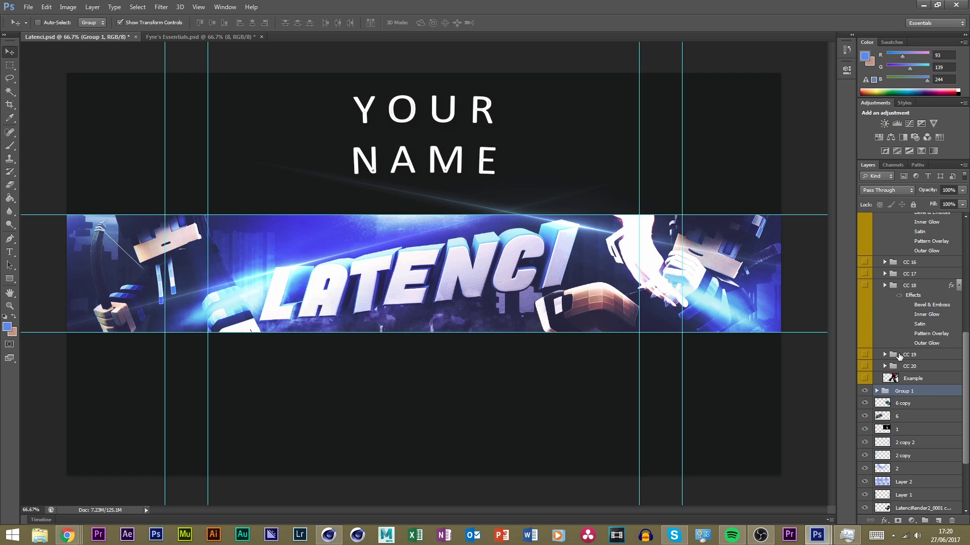
Set Group 1's opacity to 65% and save the document
scroll(898, 357, "up", 6)
left_click(897, 380)
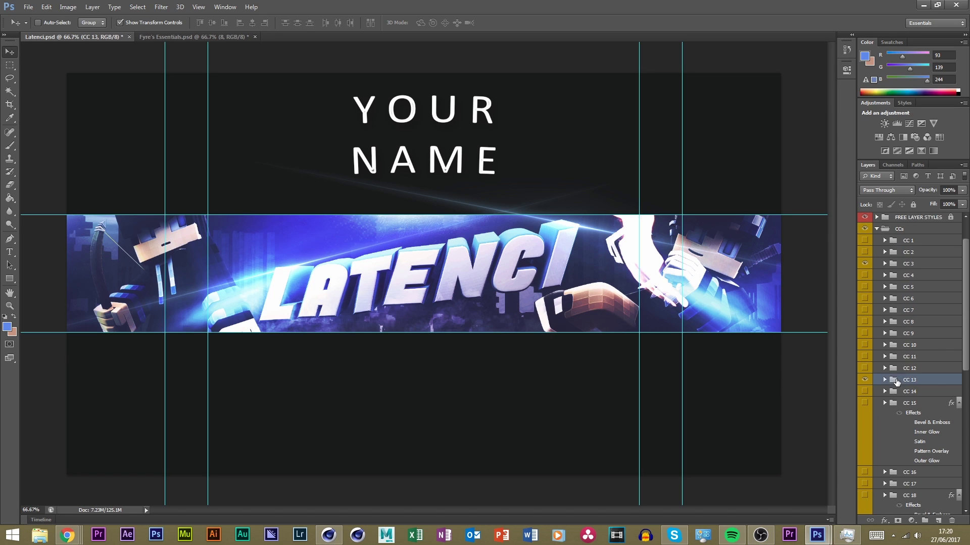
scroll(904, 354, "down", 6)
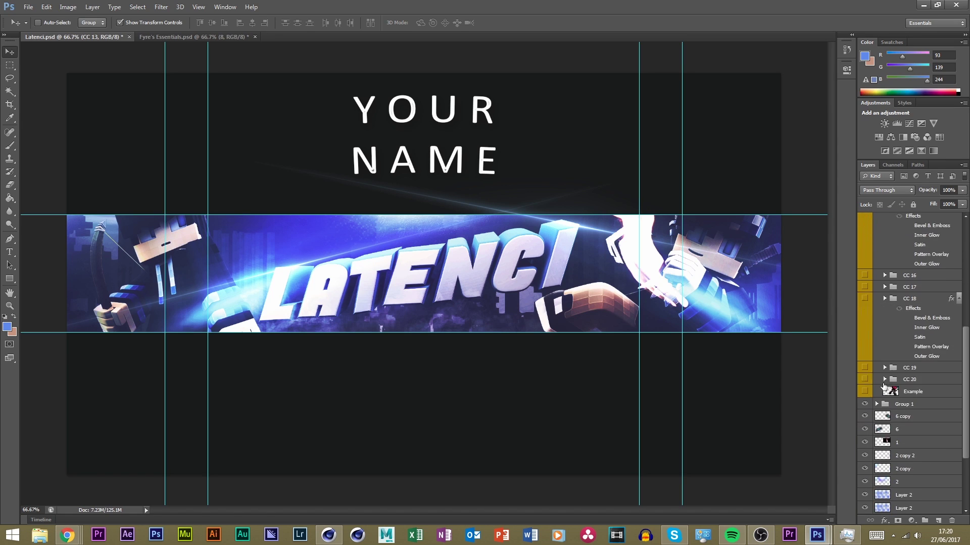
left_click(903, 378)
left_click(962, 190)
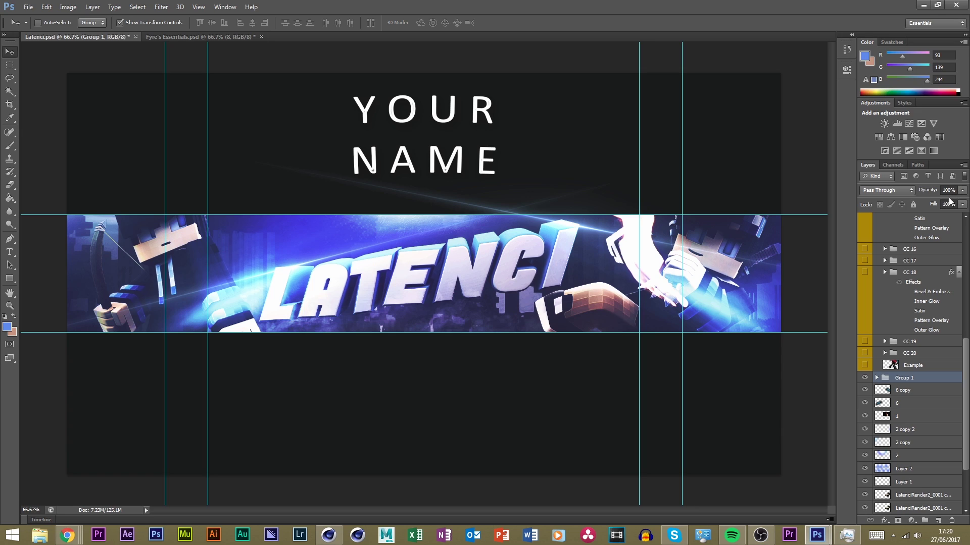
left_click_drag(962, 202, 943, 202)
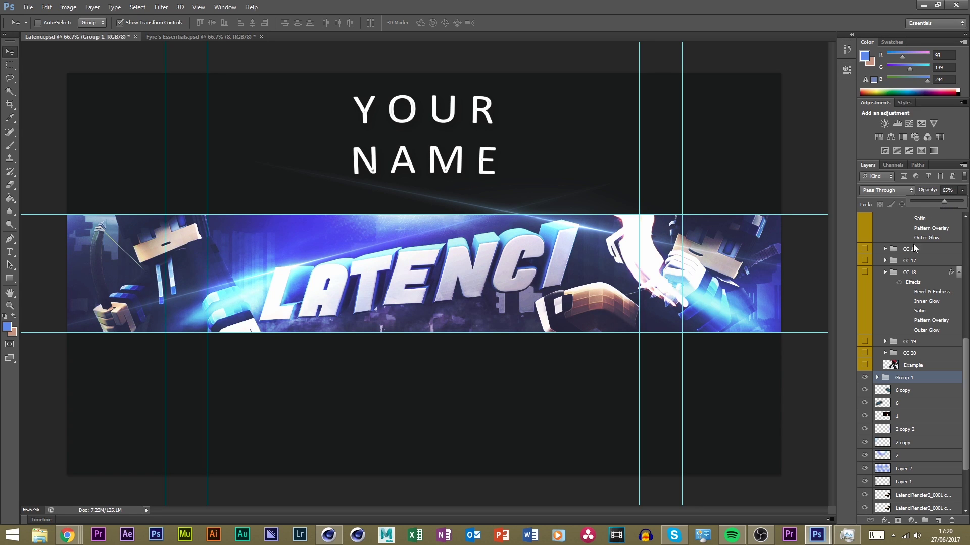
scroll(883, 249, "up", 6)
key("ctrl+s")
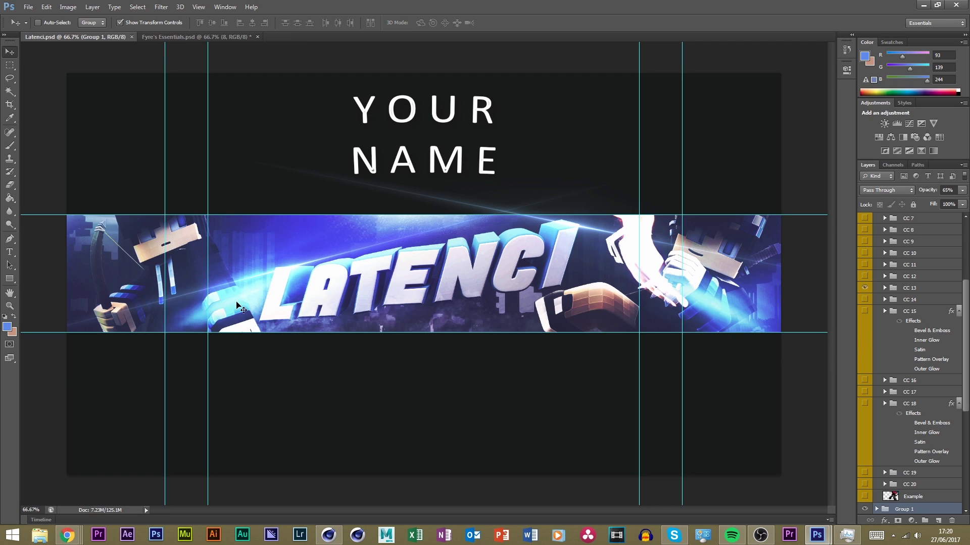
Move the light effect 6 glow outward onto the left character's lower hand and save the document
scroll(909, 364, "down", 5)
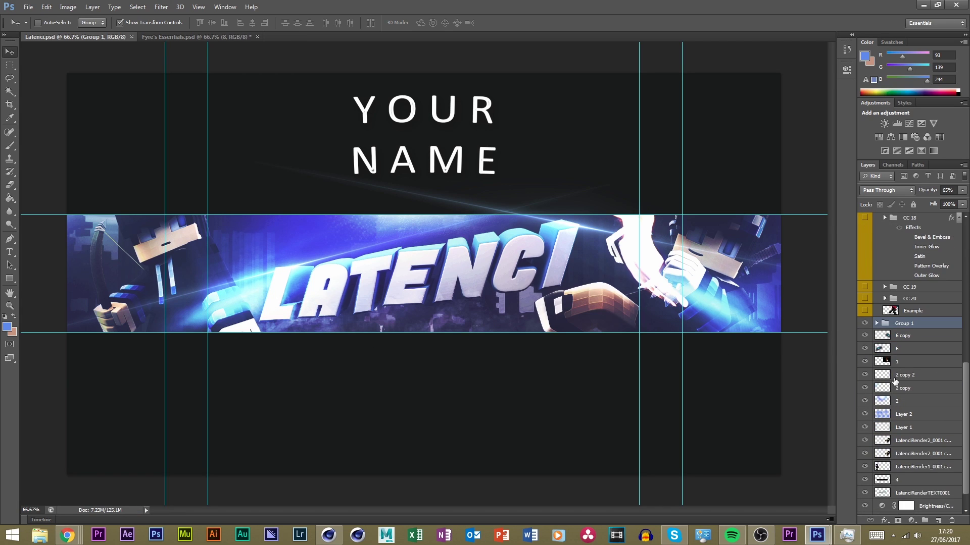
left_click(890, 376)
left_click(889, 386)
left_click_drag(248, 305, 212, 269)
left_click(905, 403)
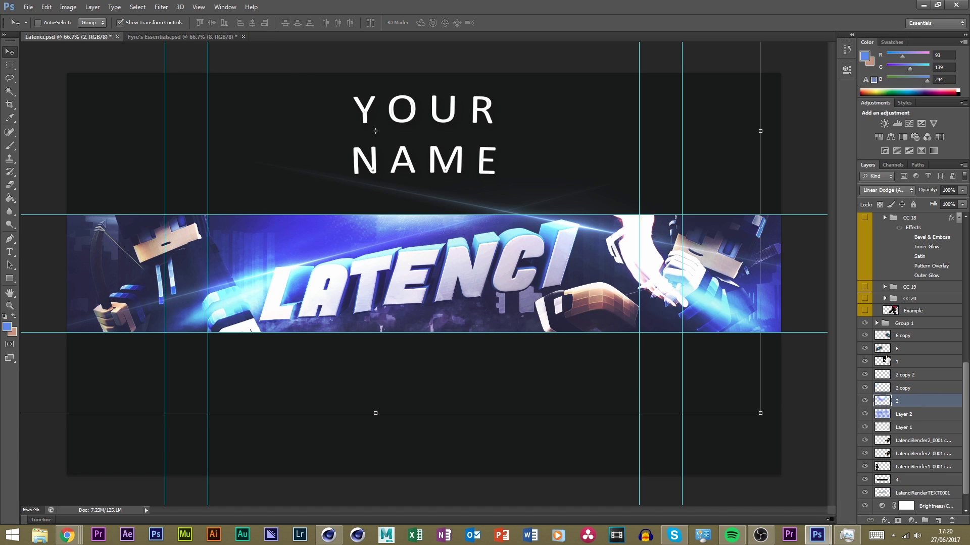
left_click(890, 349)
left_click_drag(156, 290, 134, 299)
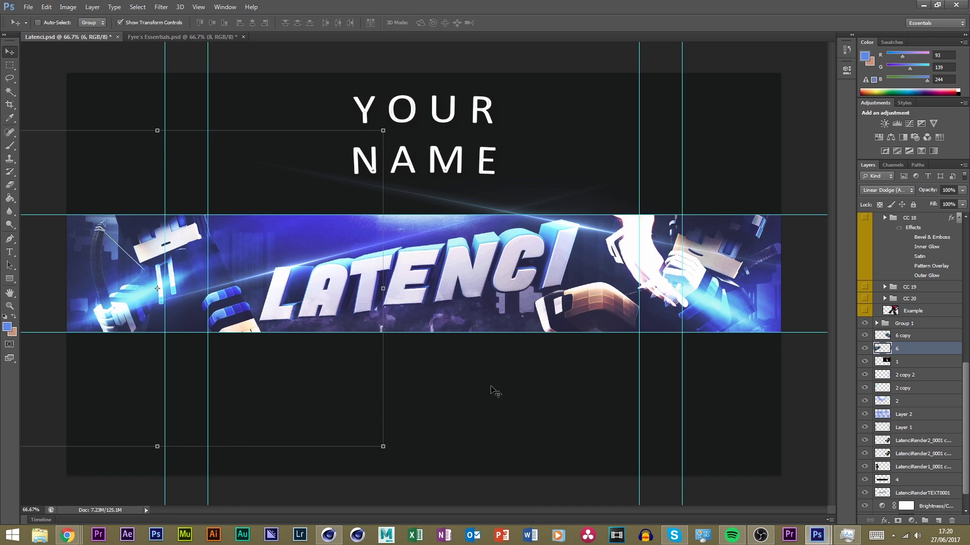
key("ctrl+s")
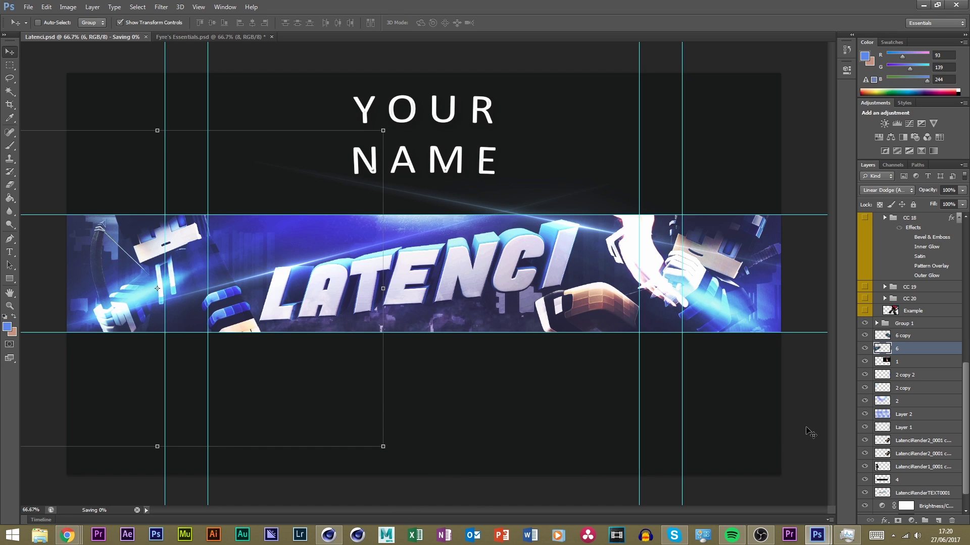
Close Fyre's Essentials.psd without saving its changes
scroll(883, 215, "up", 1)
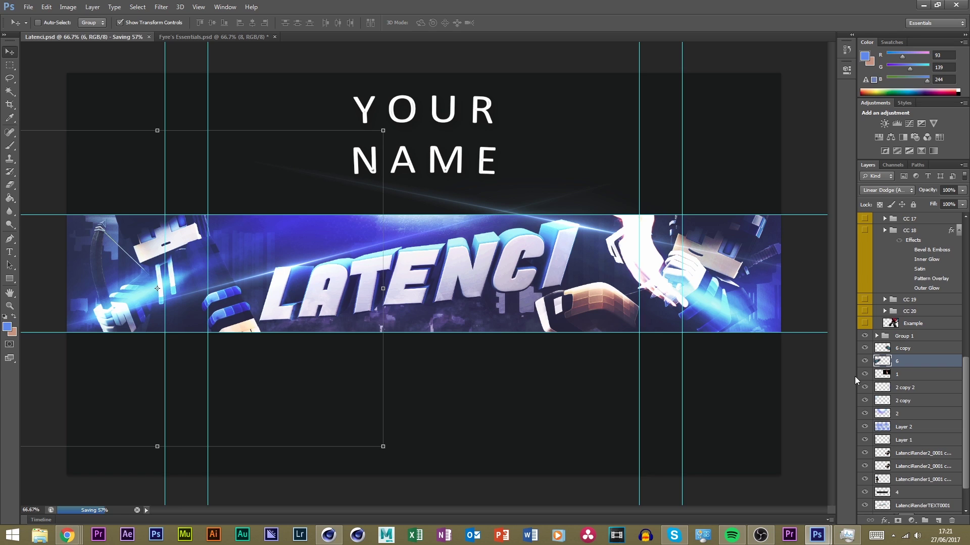
left_click(239, 37)
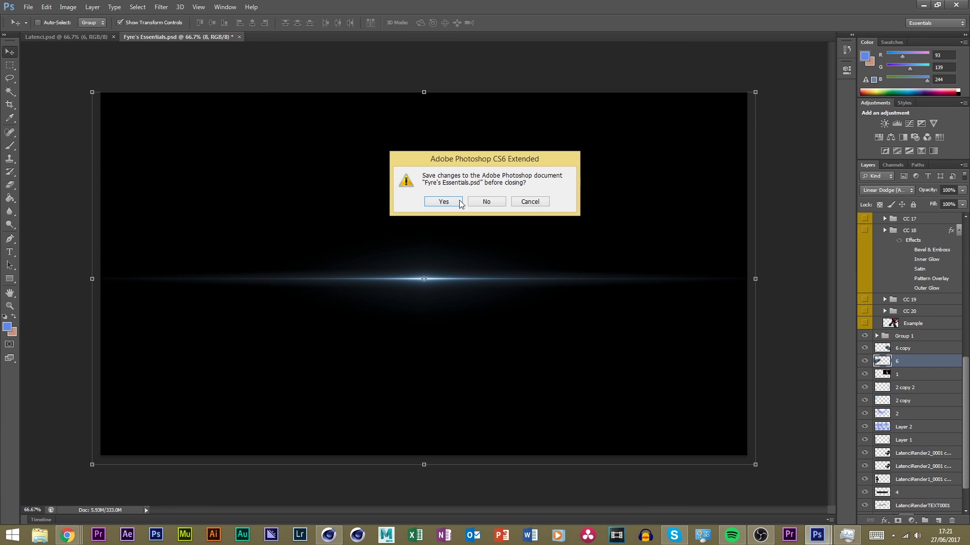
left_click(487, 201)
Bring up Summon Pack - Mondaze.psd, hide and collapse its CCs group, and preview the contents of the Smoke group
left_click(838, 474)
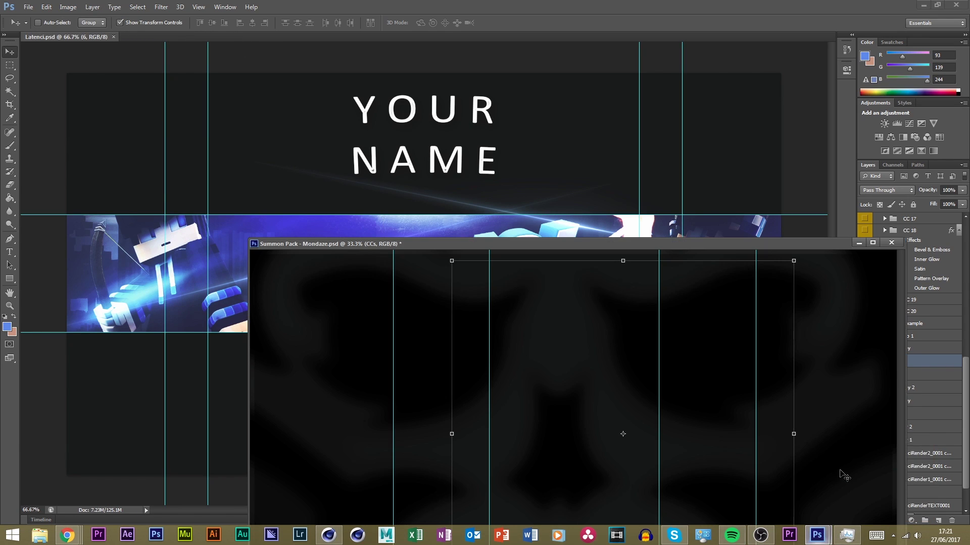
scroll(883, 240, "up", 1)
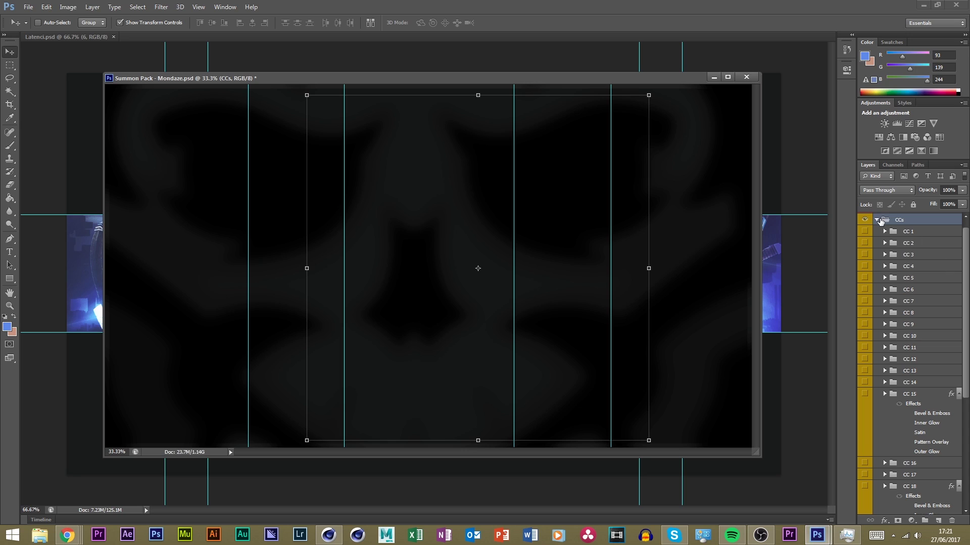
left_click(877, 231)
left_click(864, 230)
left_click(864, 242)
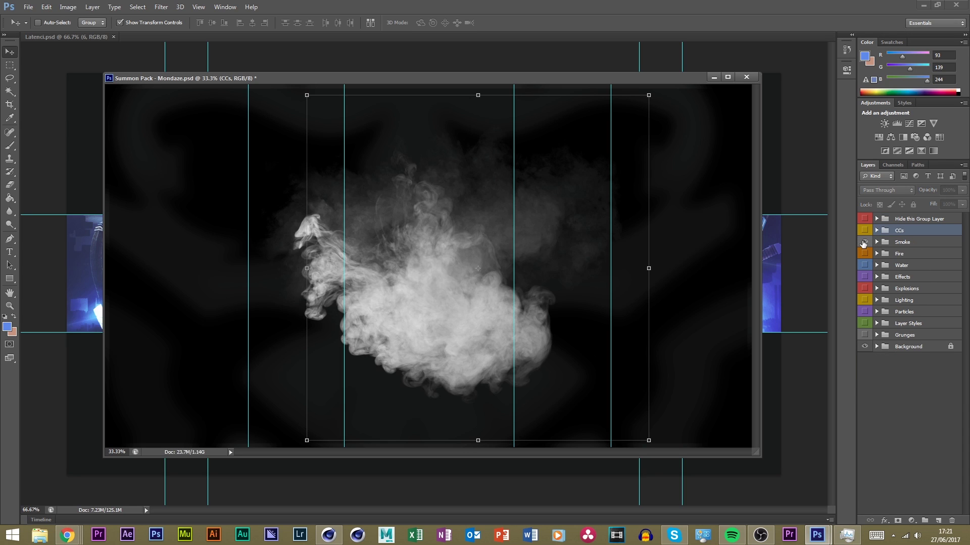
left_click(864, 242)
left_click(877, 241)
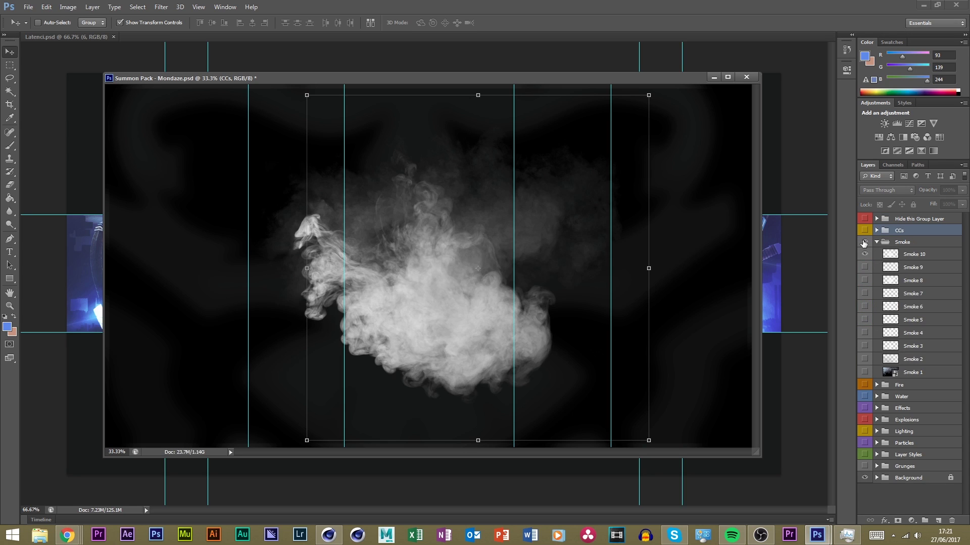
left_click(877, 242)
Look through the Fire and Water groups of the Summon Pack, leaving both hidden
left_click(877, 253)
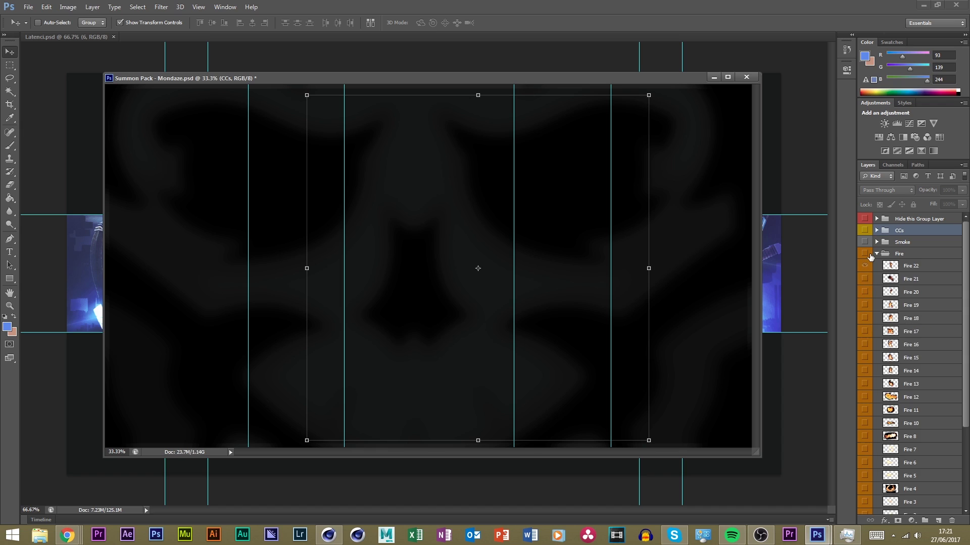
left_click(865, 253)
left_click(865, 253)
left_click(877, 254)
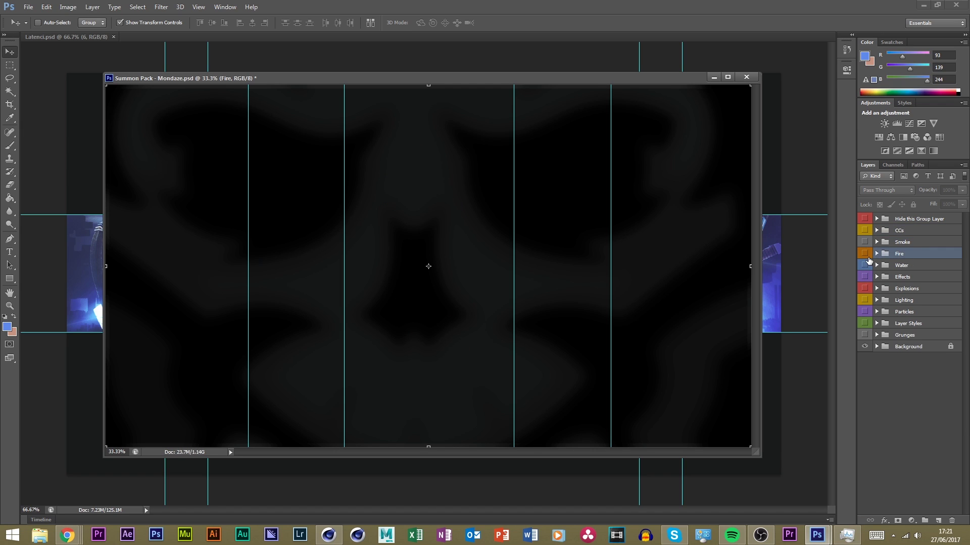
left_click(864, 265)
left_click(864, 265)
left_click(877, 265)
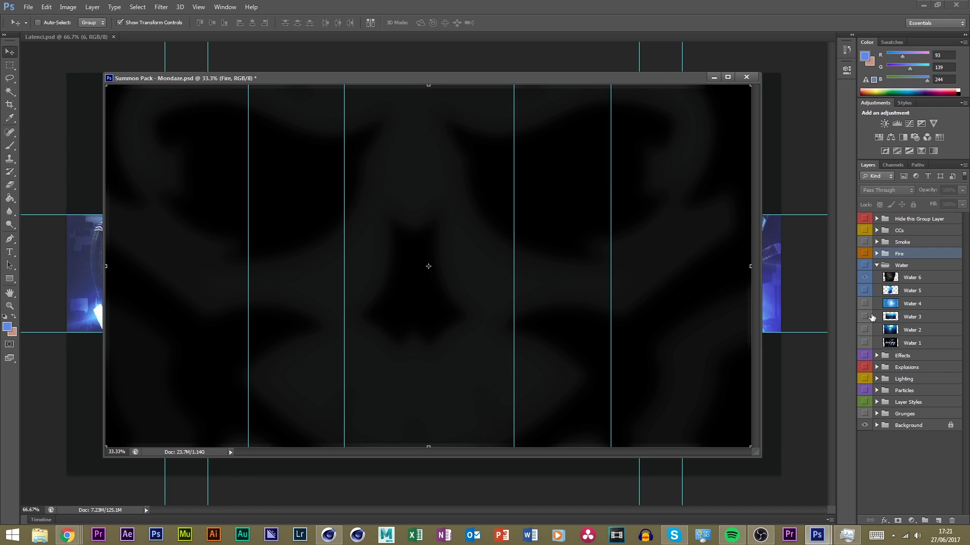
Preview the Lighting and Particles groups of the Summon Pack, hiding and collapsing each again
left_click(864, 379)
left_click(876, 379)
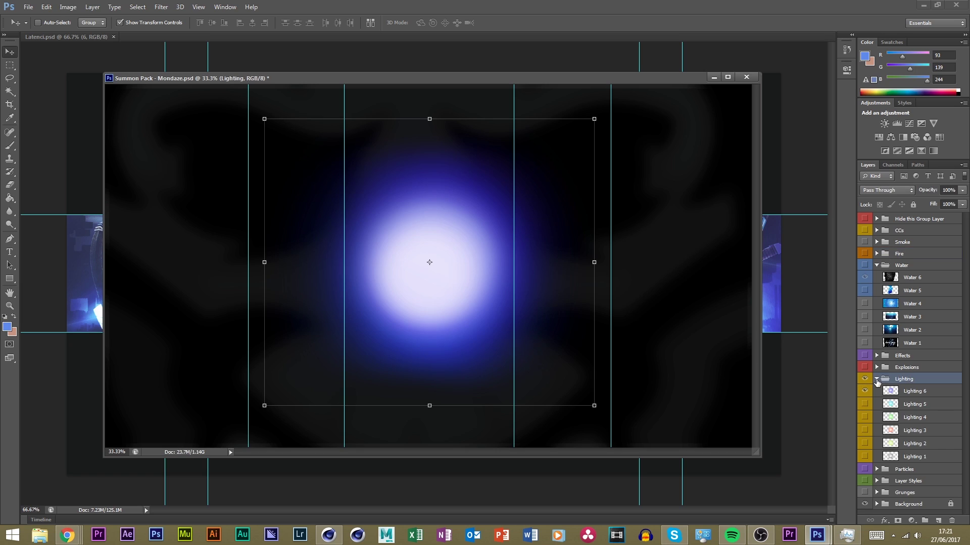
left_click(864, 379)
left_click(877, 379)
left_click(864, 391)
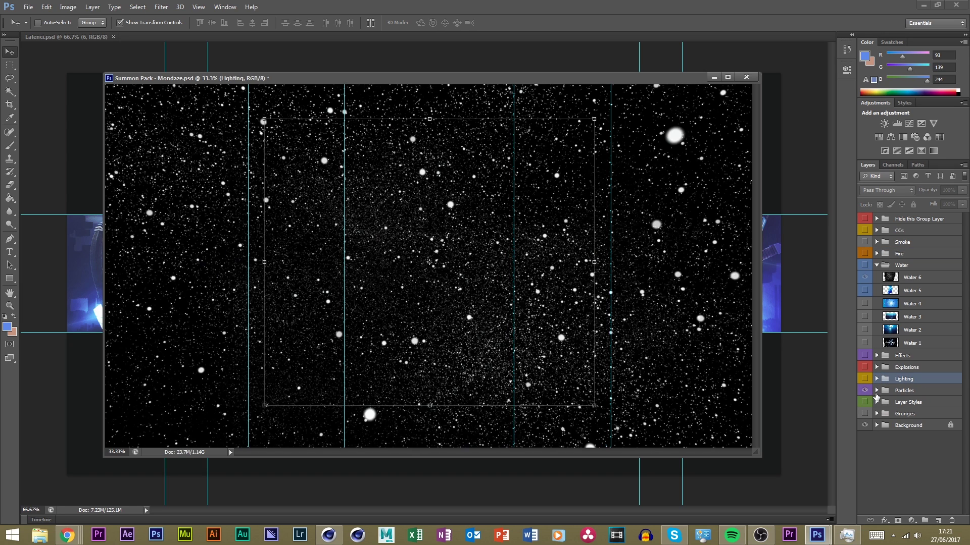
left_click(877, 391)
left_click(876, 391)
left_click(864, 391)
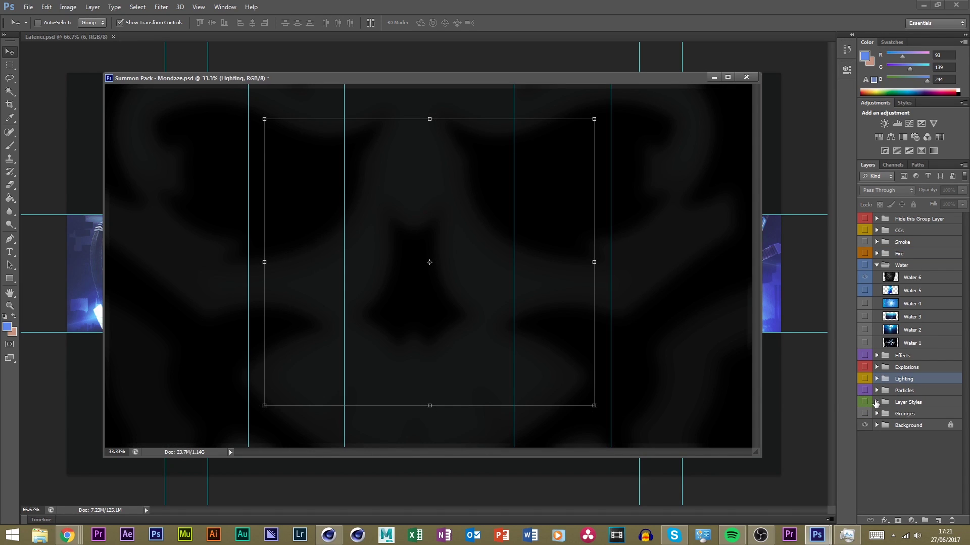
Show the Explosions group and preview its effects one at a time, from Explosion 8 down to Explosion 4
left_click(864, 367)
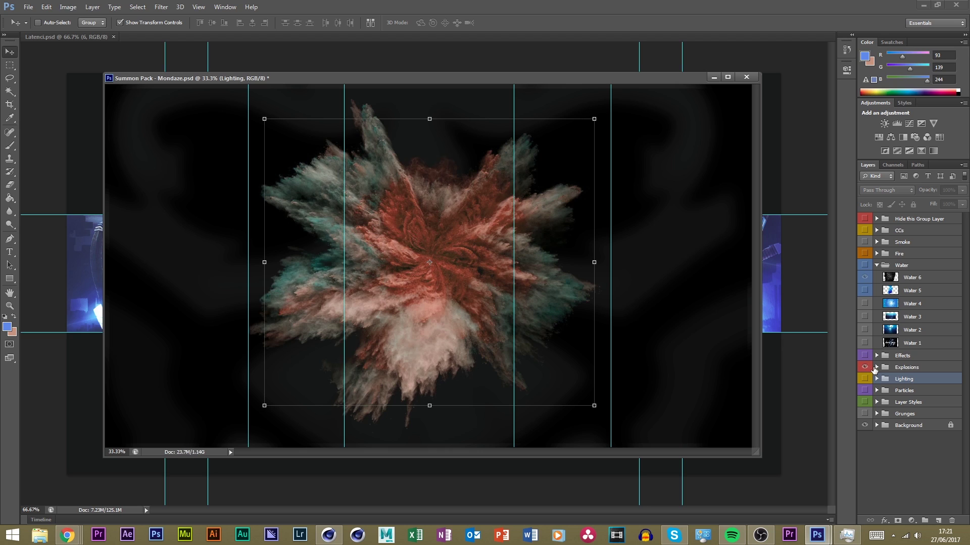
left_click(876, 367)
left_click(864, 379)
left_click(864, 380)
left_click(865, 380)
left_click(864, 392)
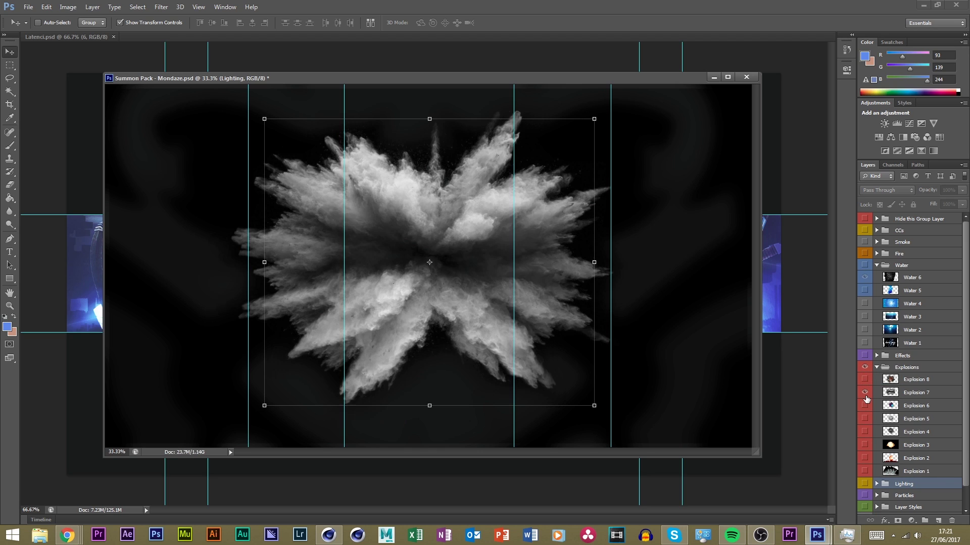
left_click(864, 392)
left_click(864, 406)
left_click(861, 407)
left_click(860, 410)
left_click(859, 410)
left_click(859, 410)
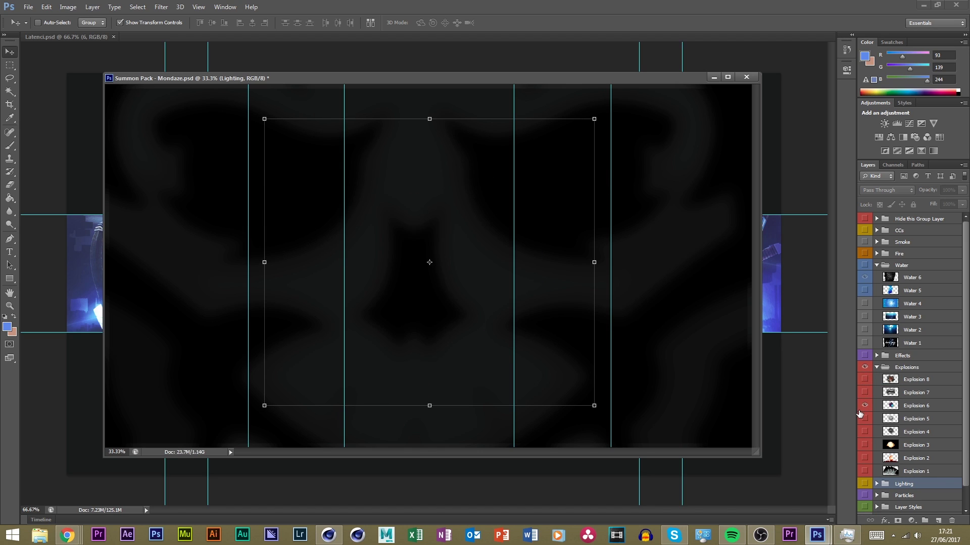
left_click(859, 410)
left_click(860, 417)
left_click(860, 418)
left_click(865, 434)
left_click(865, 434)
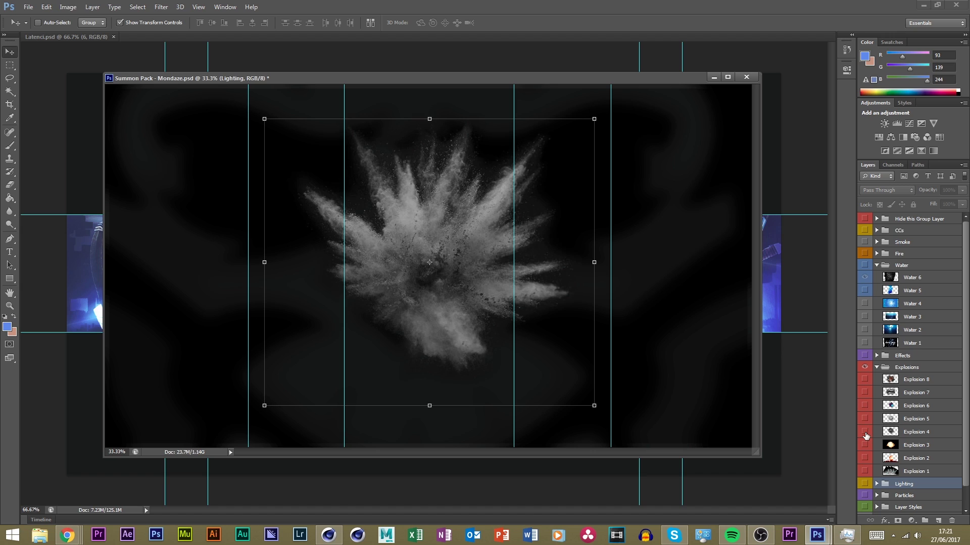
Copy the Explosion 6 layer into Latenci.psd and move it over the character on the banner's right end
left_click(865, 409)
left_click_drag(907, 408, 904, 361)
left_click_drag(555, 273, 441, 395)
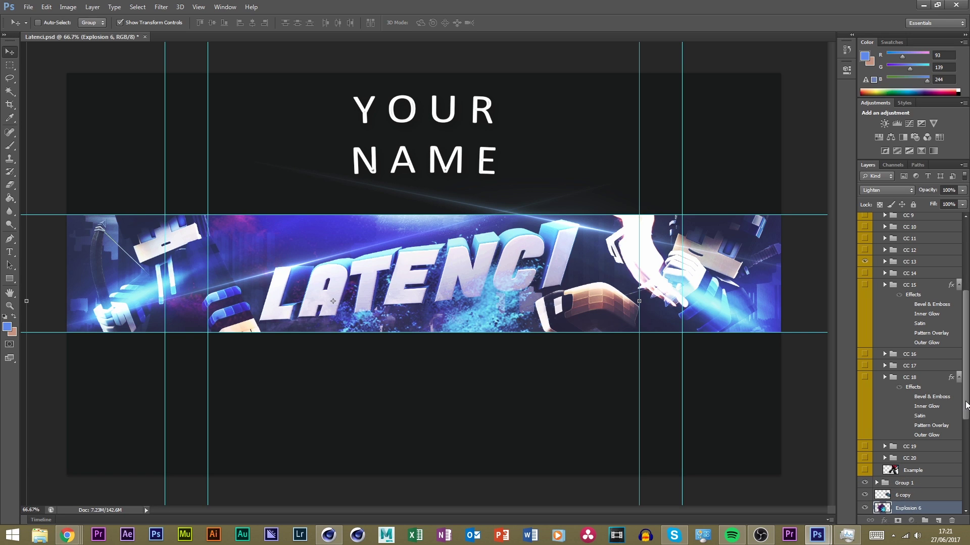
scroll(948, 443, "down", 4)
left_click_drag(899, 409, 923, 422)
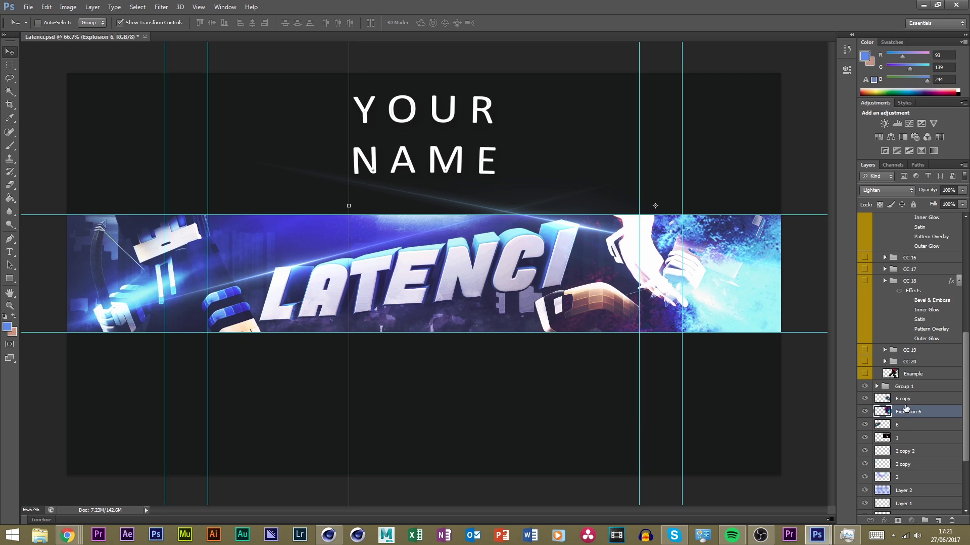
Collapse the CCs group and move Explosion 6 to the middle of the banner, over the LATENCI title
scroll(906, 409, "up", 10)
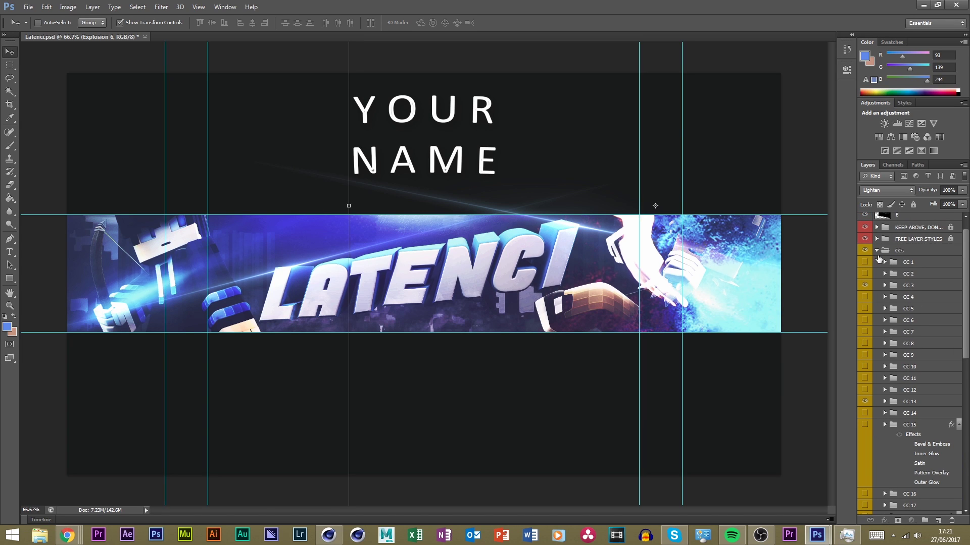
left_click(882, 252)
left_click(877, 251)
left_click(904, 348)
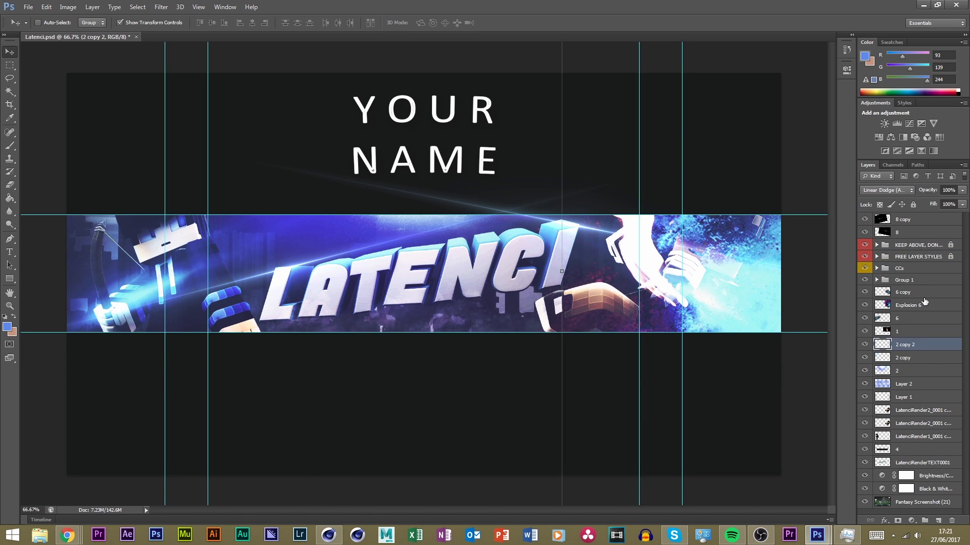
left_click(924, 301)
left_click_drag(576, 331, 419, 165)
left_click_drag(419, 327, 420, 332)
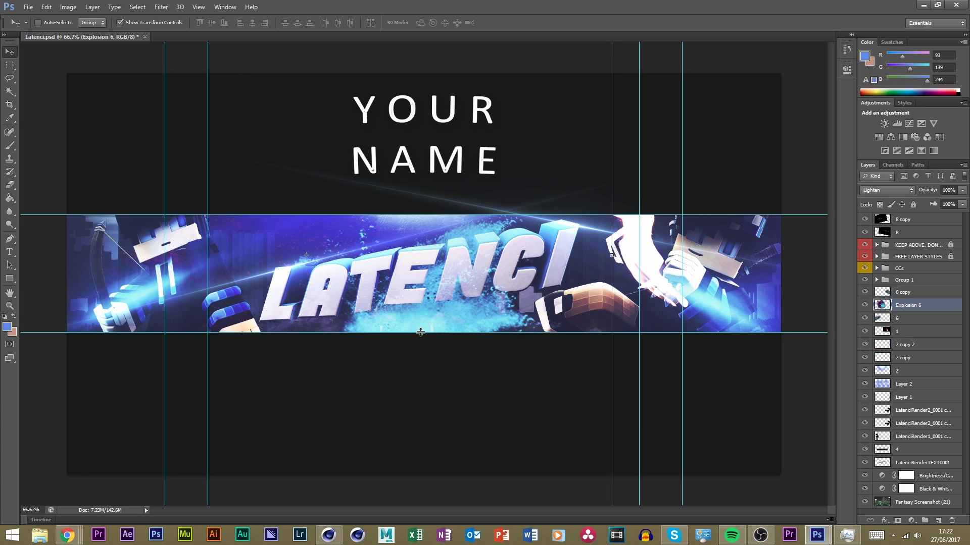
Hide the CCs group and Group 1, save the document, and shift Explosion 6 down and to the right
left_click(864, 279)
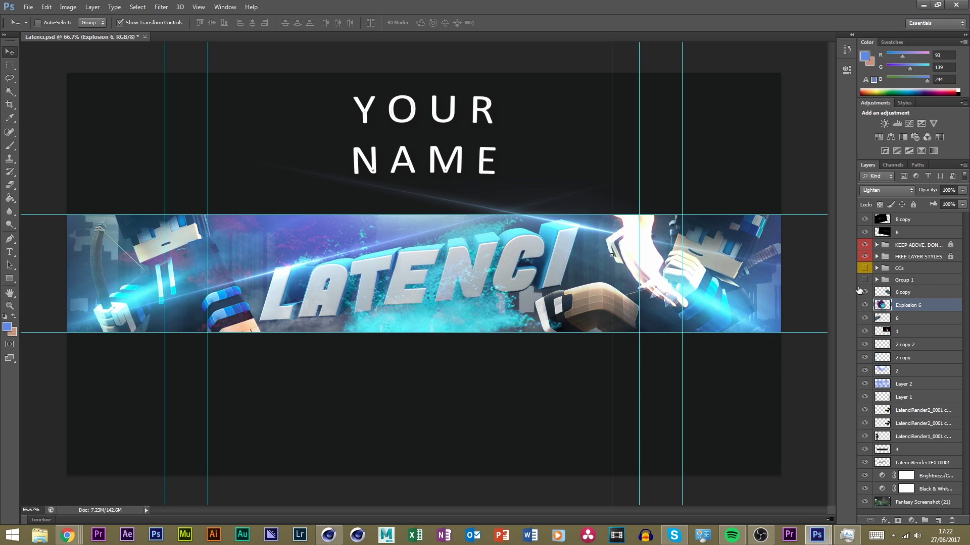
key("ctrl+s")
left_click_drag(486, 322, 517, 377)
Rotate Explosion 6 by 105° and move it up so its blast spreads across the LATENCI title
key("r")
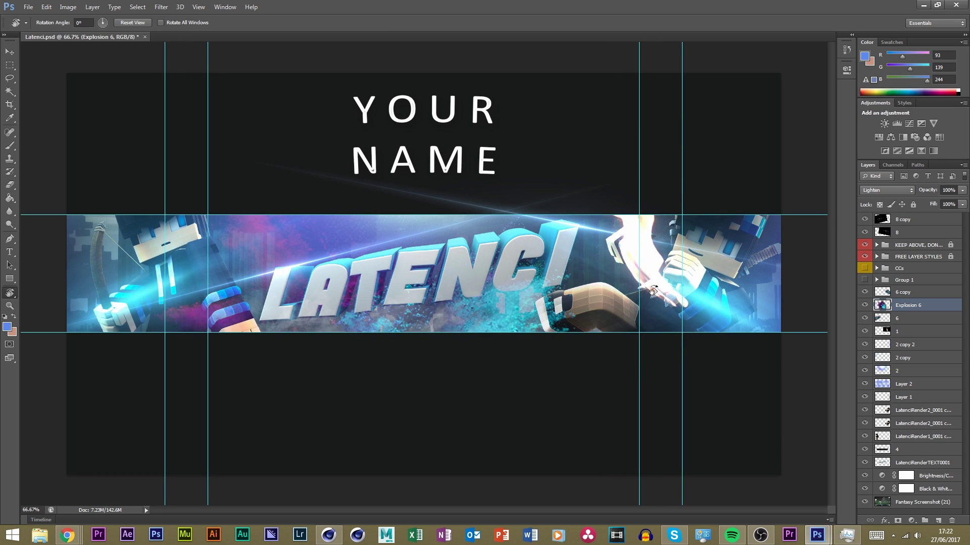
key("e")
left_click(10, 51)
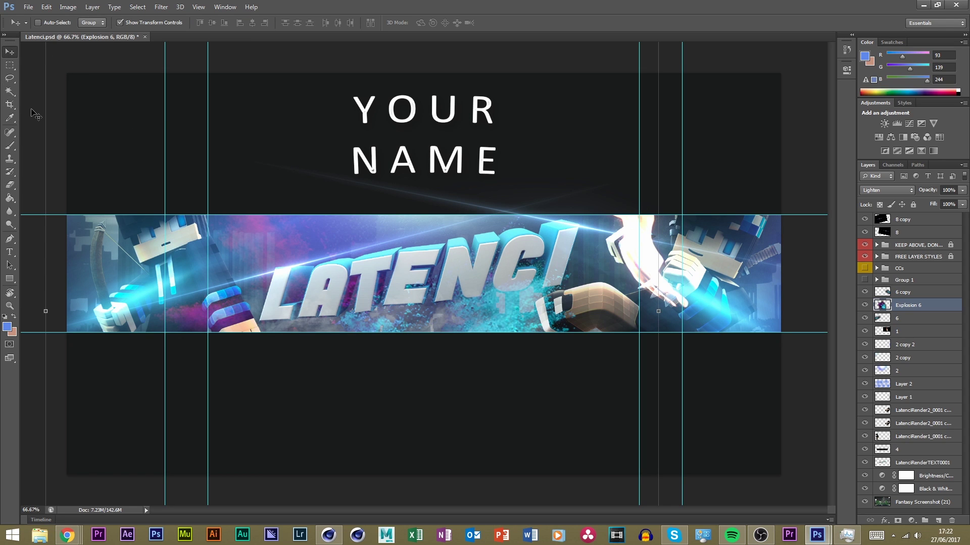
key("ctrl+t")
left_click_drag(44, 77, 530, 125)
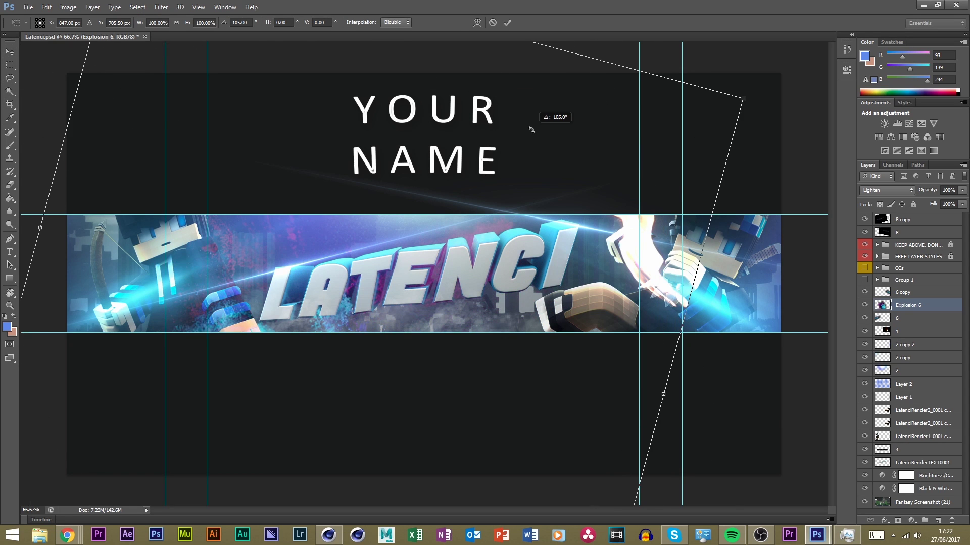
left_click_drag(423, 352, 502, 164)
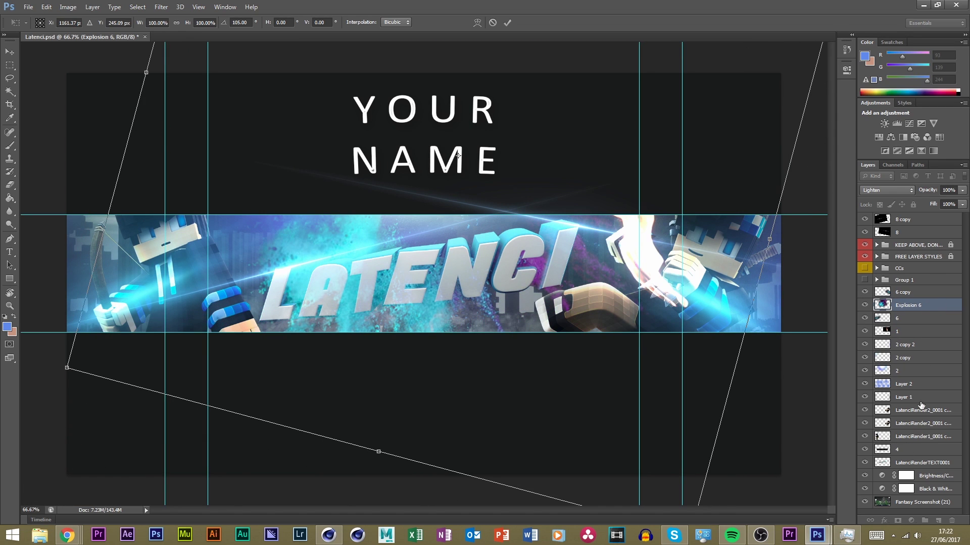
key("Return")
Reorder Explosion 6 directly above LatenciRenderTEXT0001, shift it right over the title, and clip it to that text layer
left_click_drag(919, 305, 931, 458)
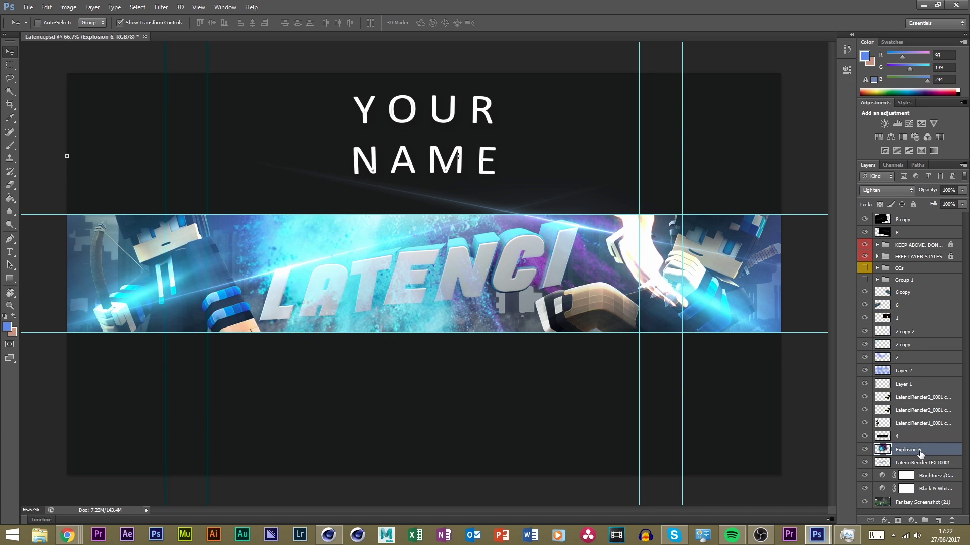
left_click_drag(356, 242, 414, 235)
right_click(932, 448)
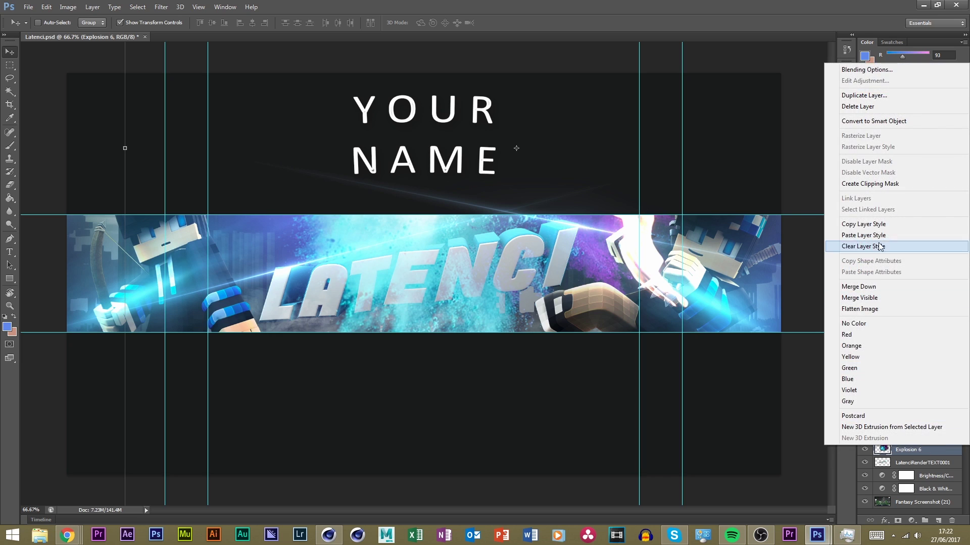
left_click(878, 185)
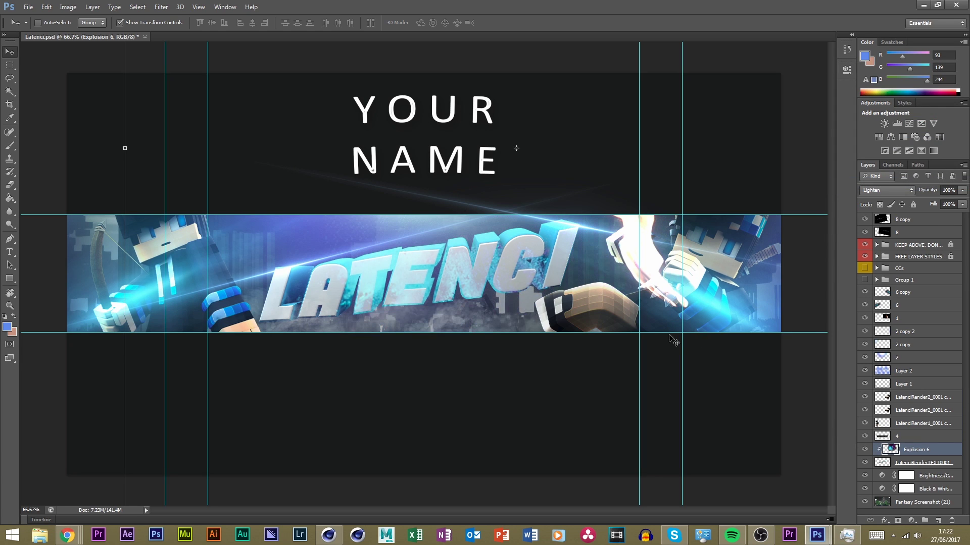
Try the clipped Explosion 6 layer in blend modes such as Darken, Darker Color, Linear Dodge, Vivid Light, Divide, Subtract and Luminosity
left_click(887, 190)
left_click(881, 225)
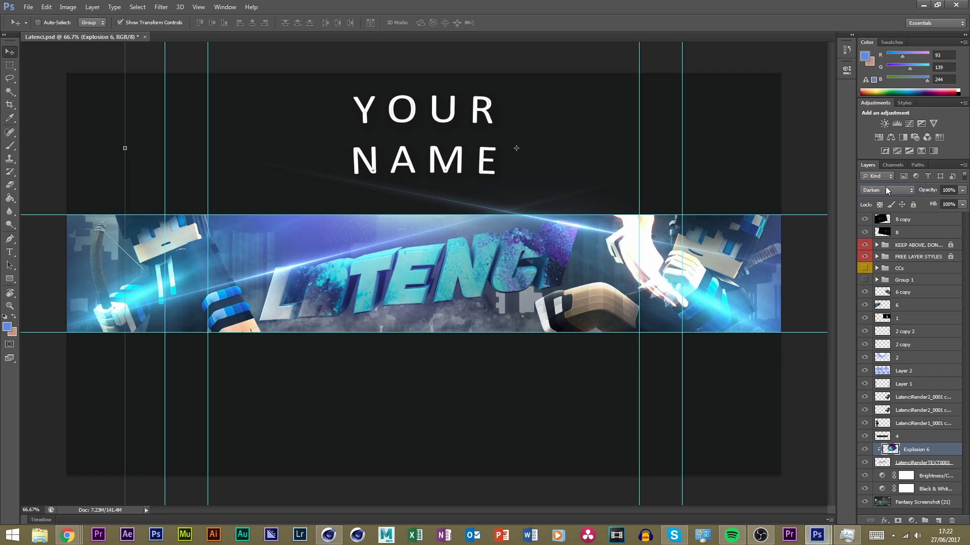
scroll(885, 188, "down", 1)
scroll(885, 188, "down", 4)
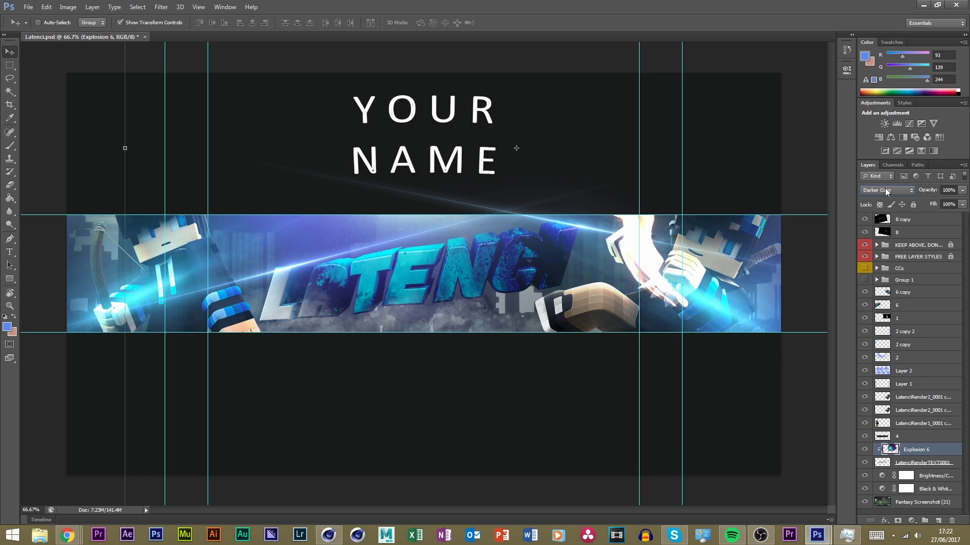
scroll(884, 188, "down", 6)
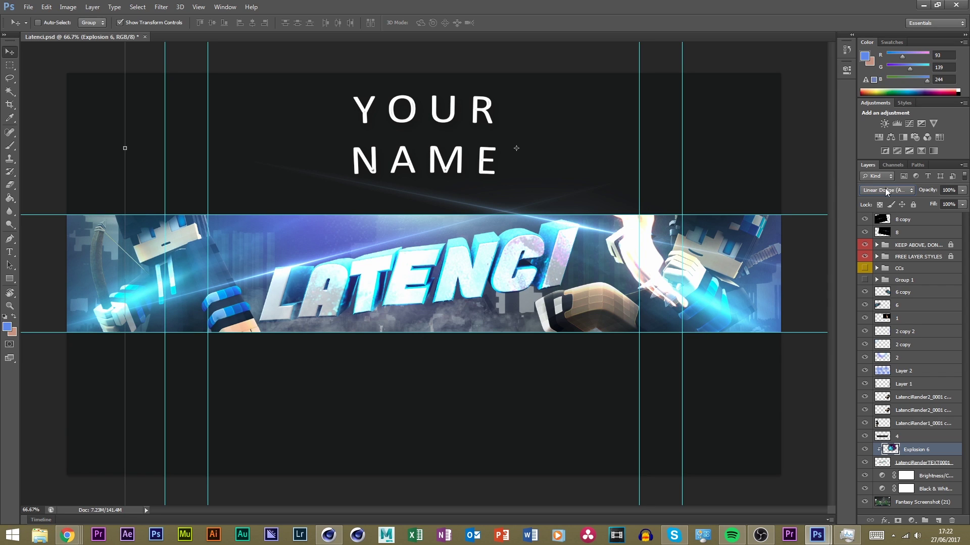
scroll(885, 188, "down", 6)
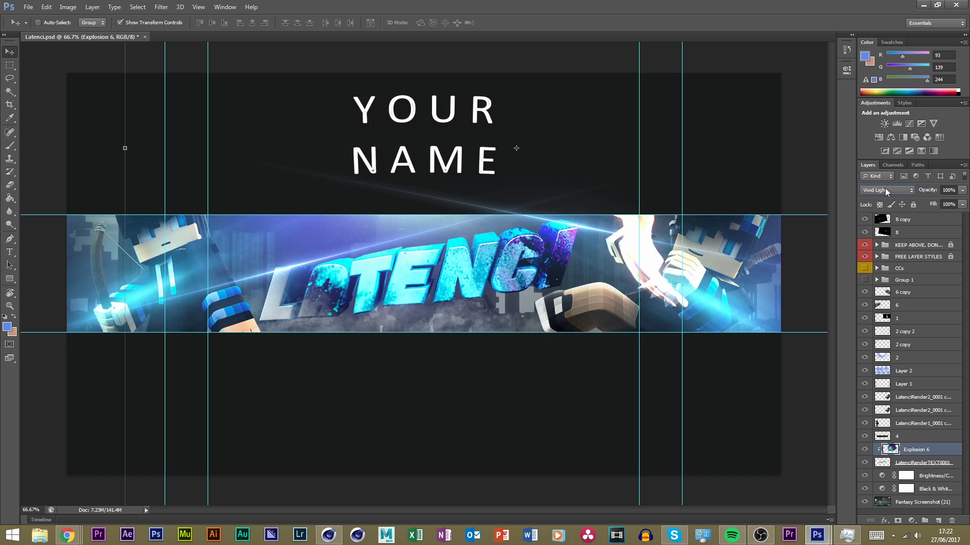
scroll(884, 188, "down", 2)
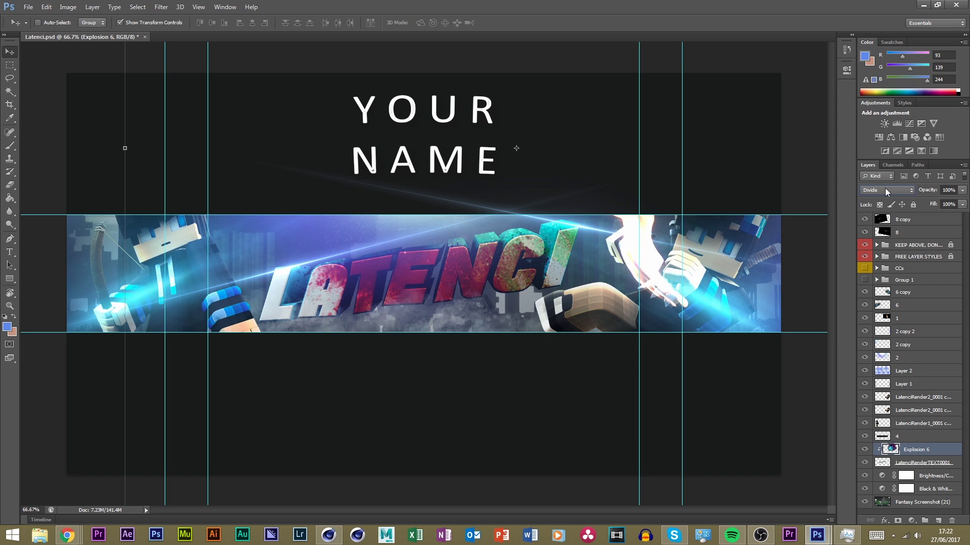
scroll(884, 188, "down", 2)
scroll(885, 188, "down", 2)
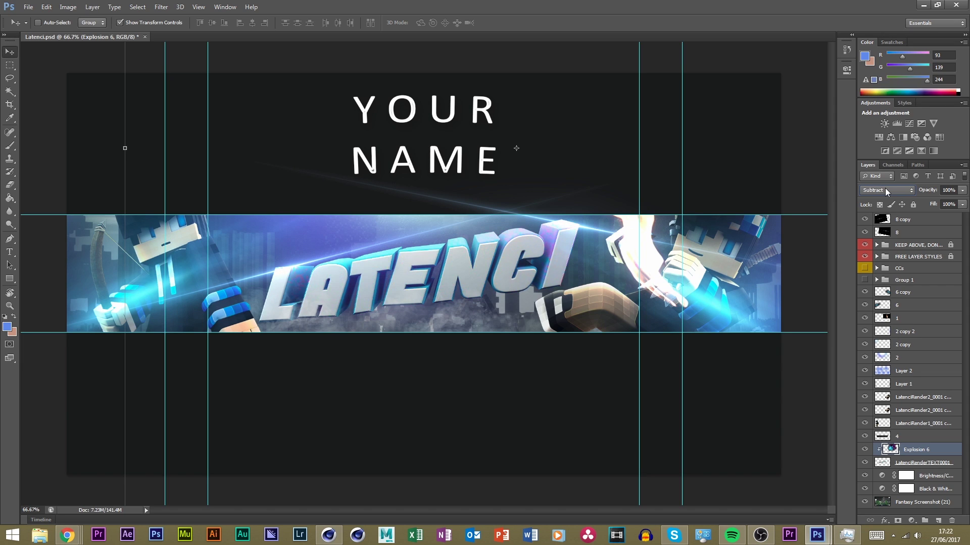
scroll(885, 190, "down", 1)
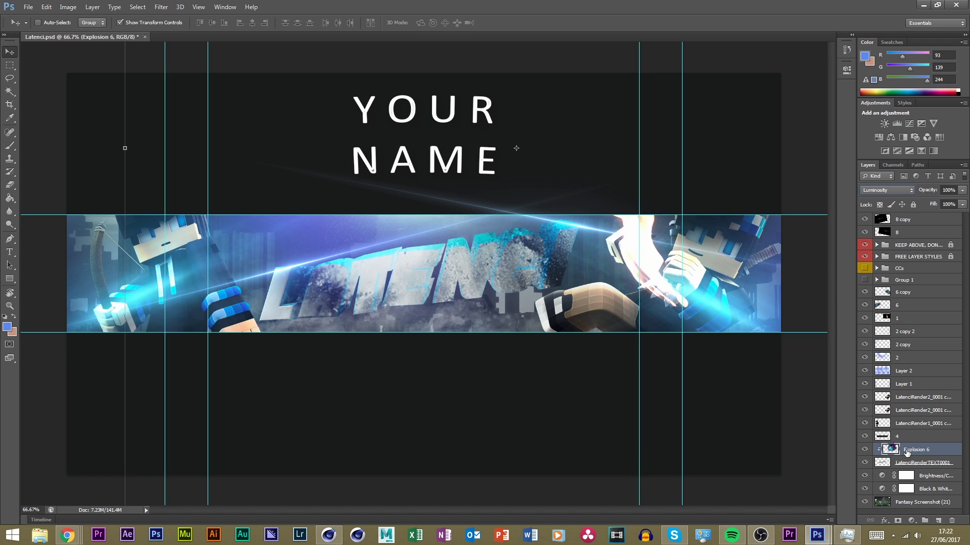
Delete the Explosion 6 layer from the banner and hide Explosion 6 in Summon Pack - Mondaze.psd
left_click_drag(907, 453, 952, 520)
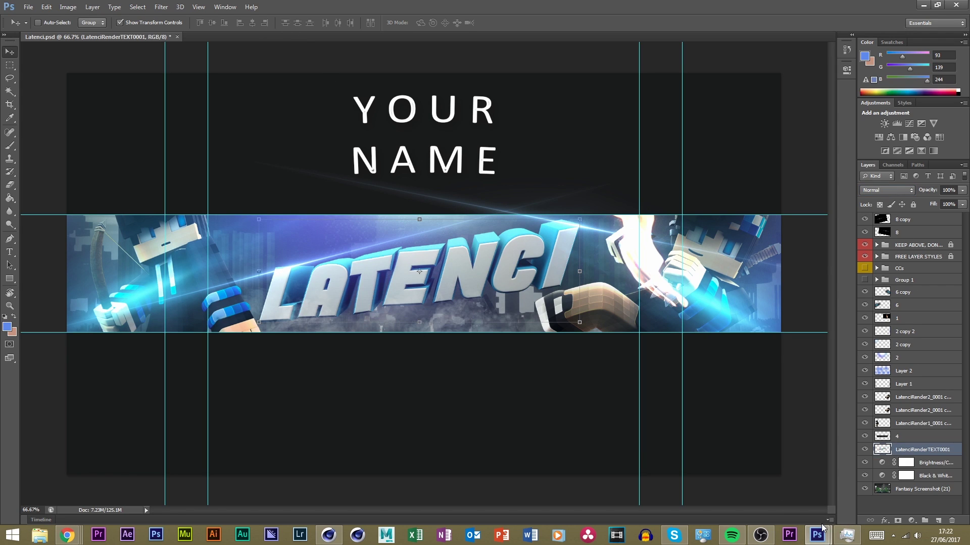
mouse_move(821, 529)
left_click(874, 485)
left_click(864, 367)
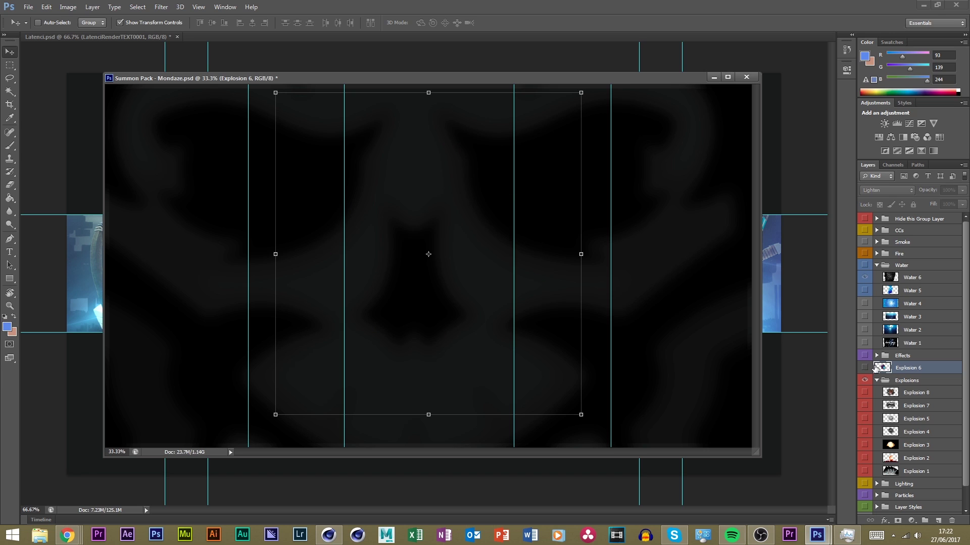
Make the Effects group visible, look through its contents and collapse it again
left_click(869, 356)
left_click(877, 356)
left_click(869, 369)
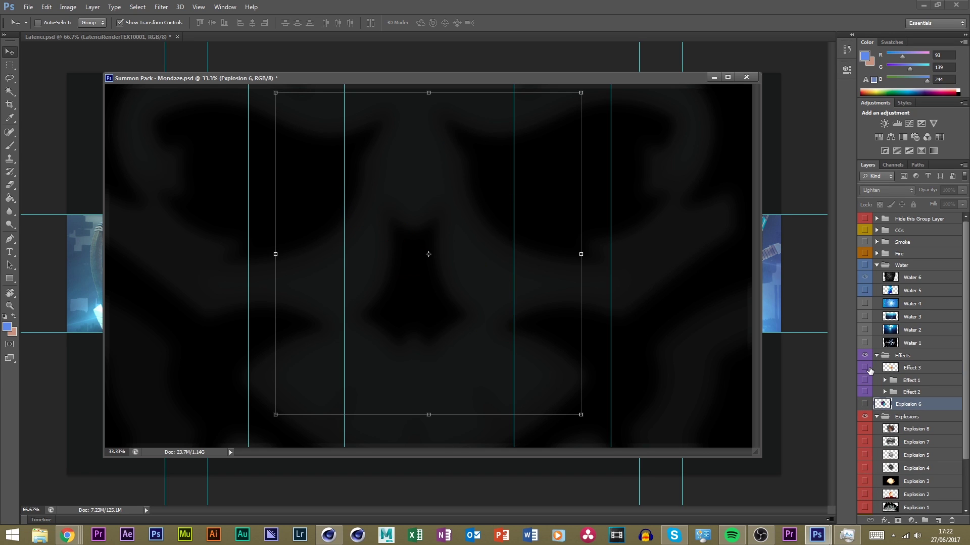
left_click(876, 356)
Preview the layers of the Explosions group one at a time, from Explosion 8 down to Explosion 2
left_click(865, 392)
left_click(865, 392)
left_click(865, 406)
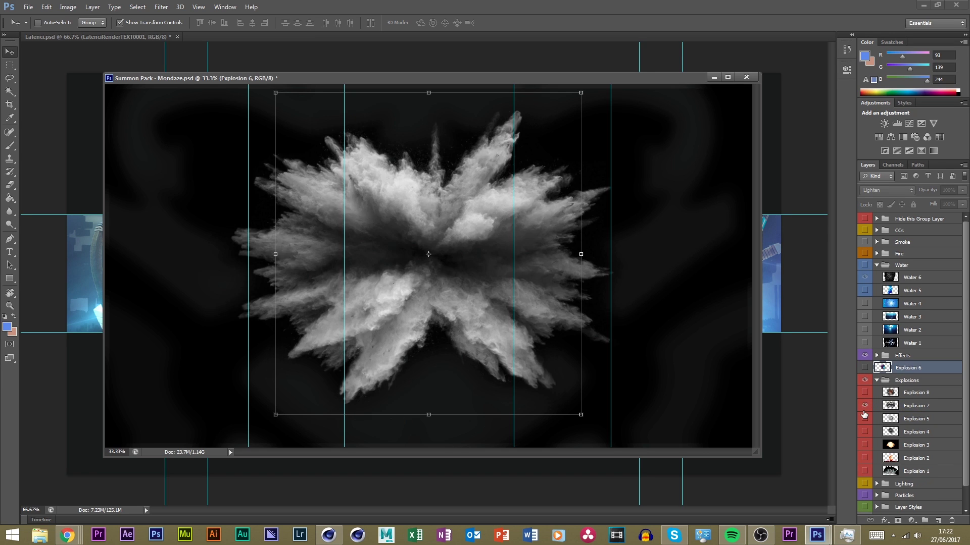
left_click(865, 406)
left_click(864, 418)
left_click(864, 418)
left_click(865, 432)
left_click(864, 432)
left_click(864, 447)
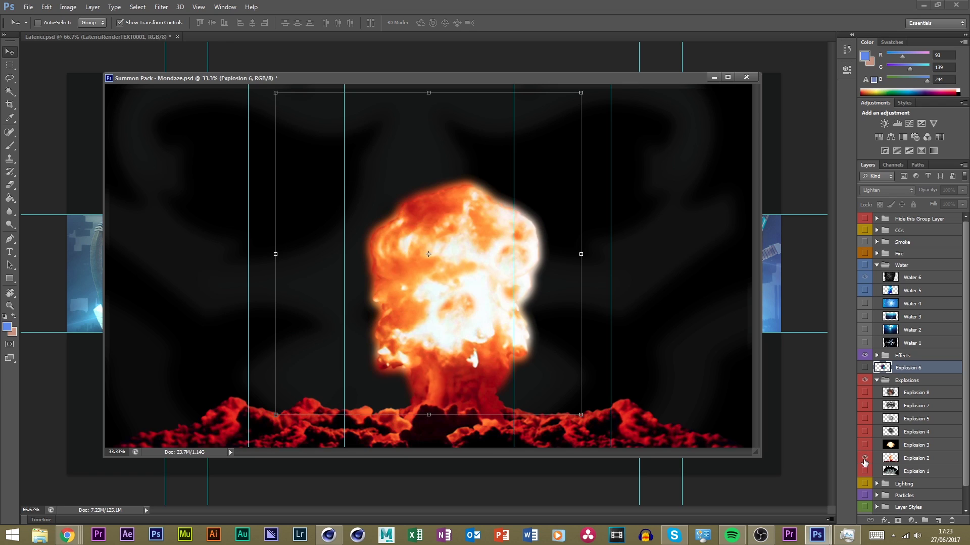
left_click(864, 446)
Save Summon Pack - Mondaze.psd and look inside its Lighting group
key("ctrl+s")
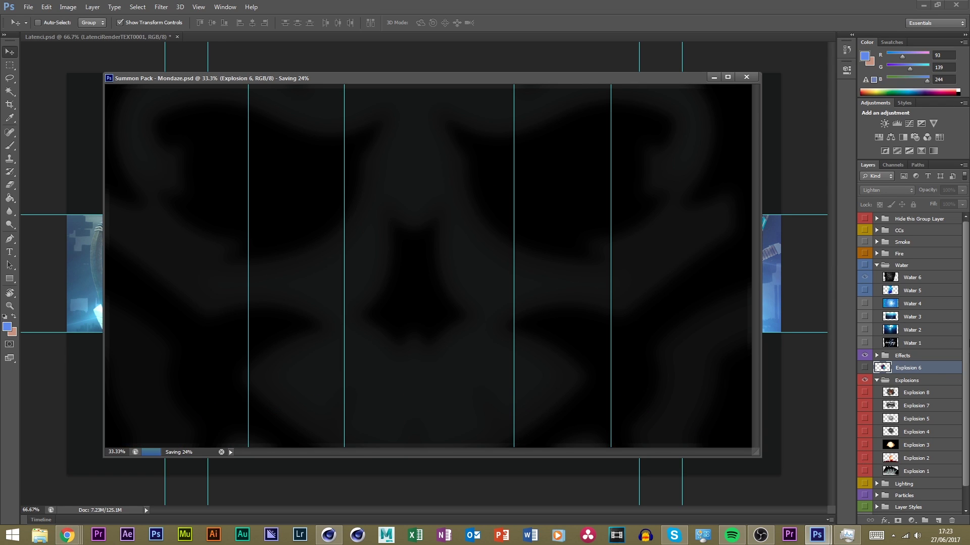
scroll(889, 455, "down", 1)
left_click(877, 462)
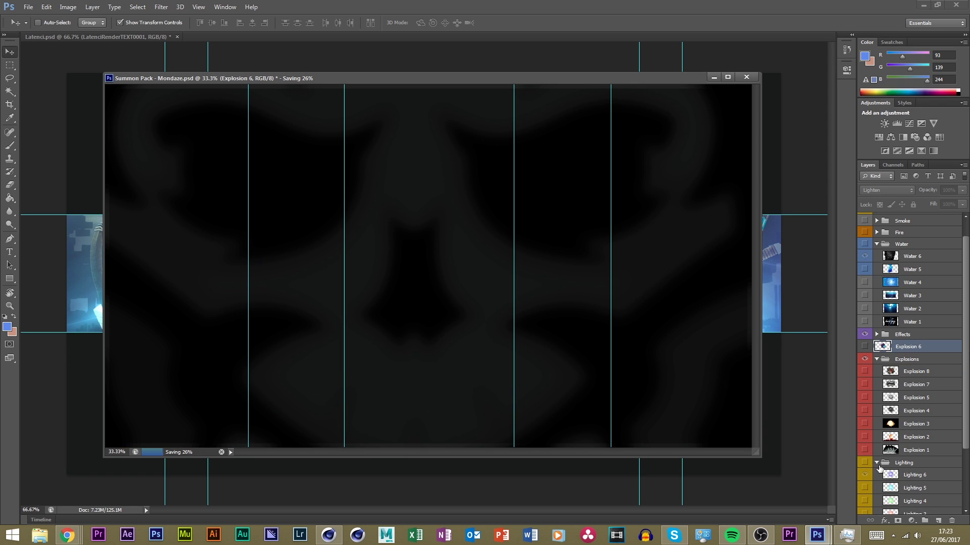
left_click(878, 463)
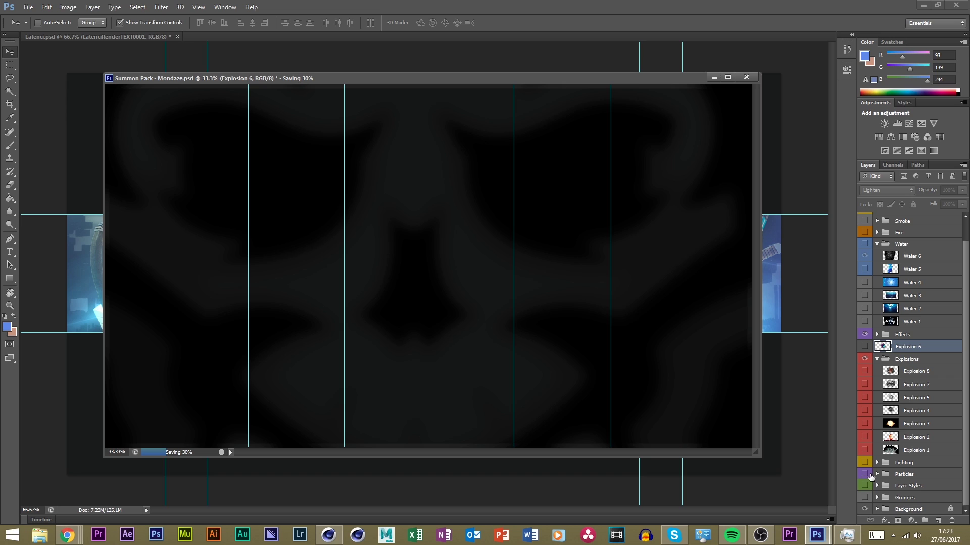
scroll(874, 482, "up", 1)
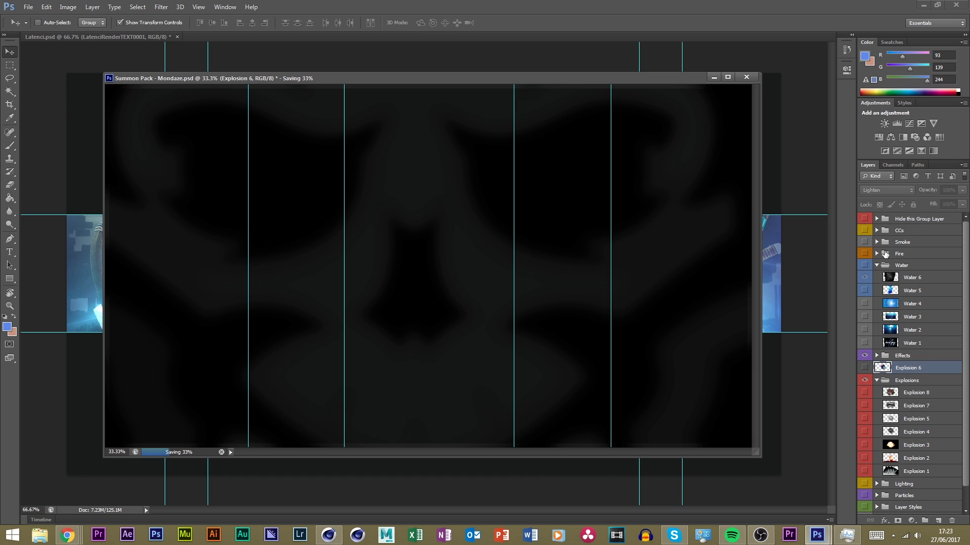
Close Summon Pack - Mondaze.psd and return to the Latenci.psd banner
left_click(719, 76)
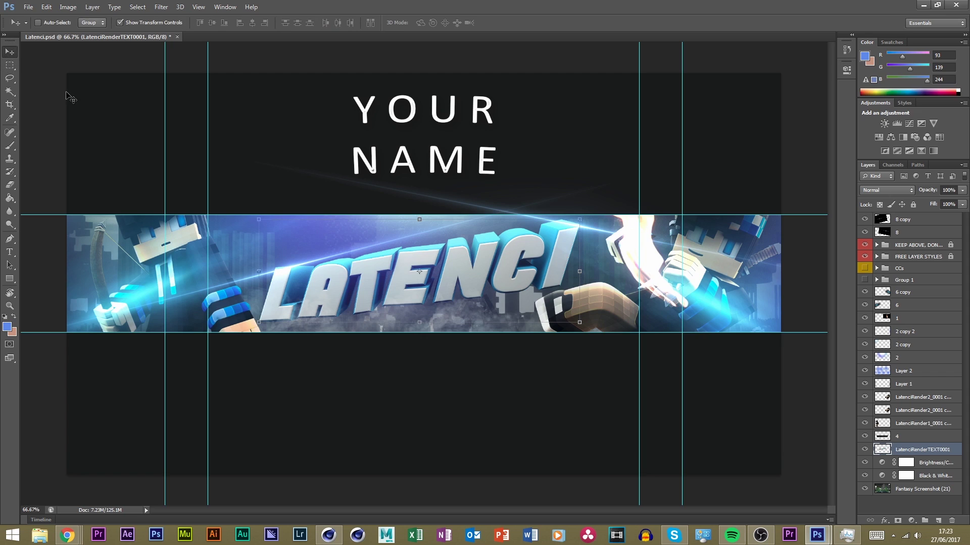
left_click(27, 7)
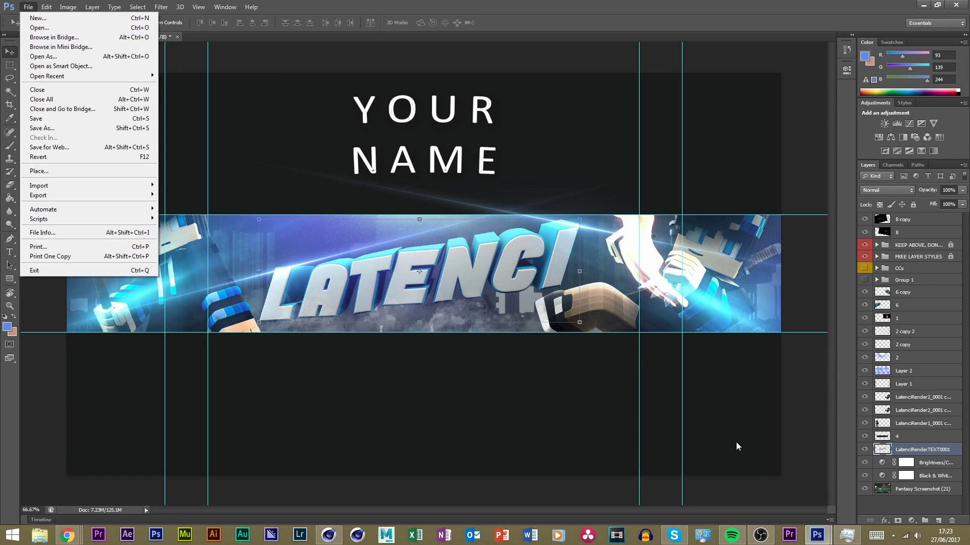
left_click(817, 534)
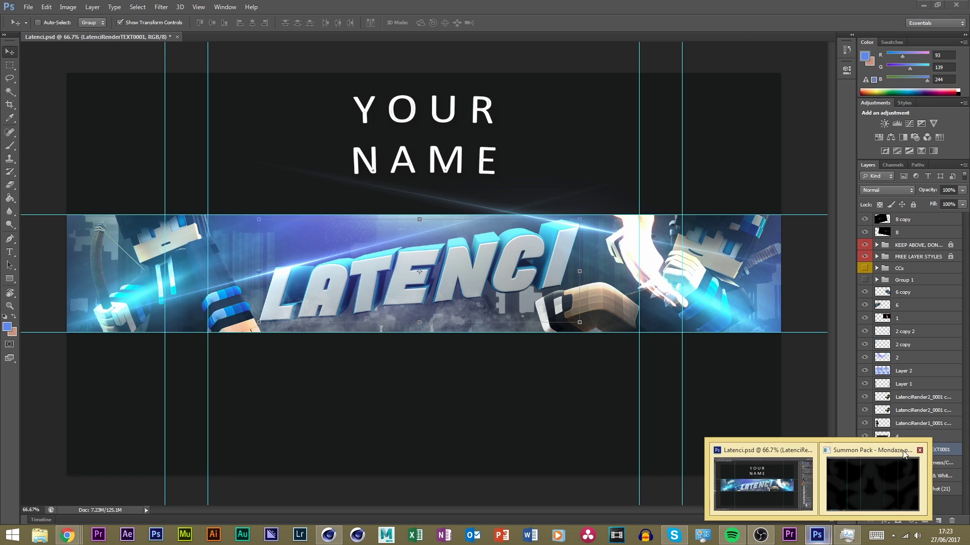
left_click(919, 450)
left_click(481, 205)
Open Update_V3_HNZ_Pack_by_Hansel.psd from the GRAPHICS ASSETS folder
left_click(29, 6)
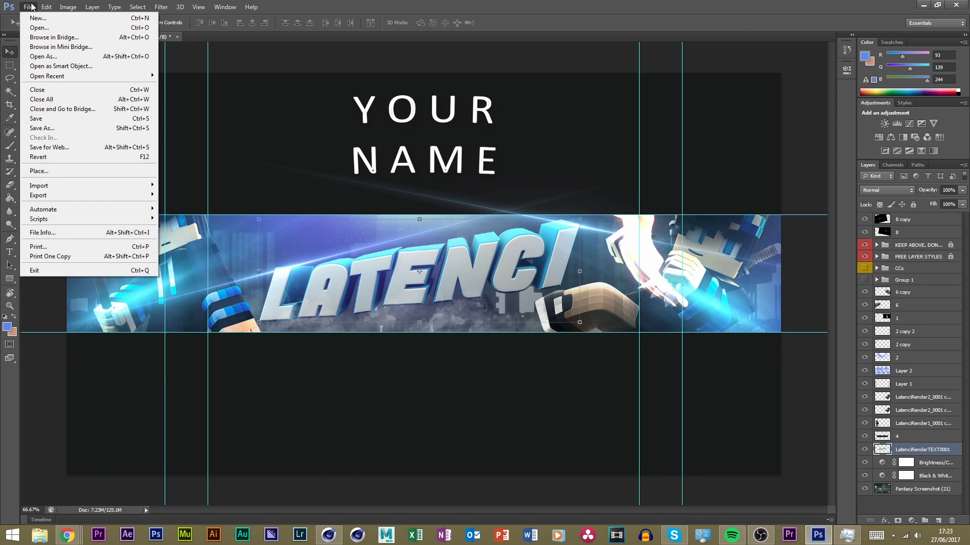
left_click(35, 29)
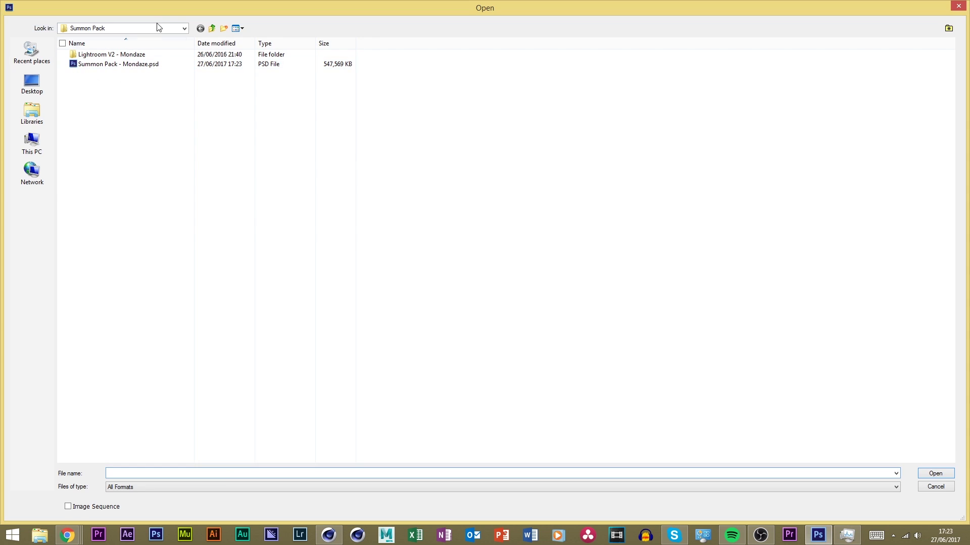
left_click(212, 29)
left_click(117, 274)
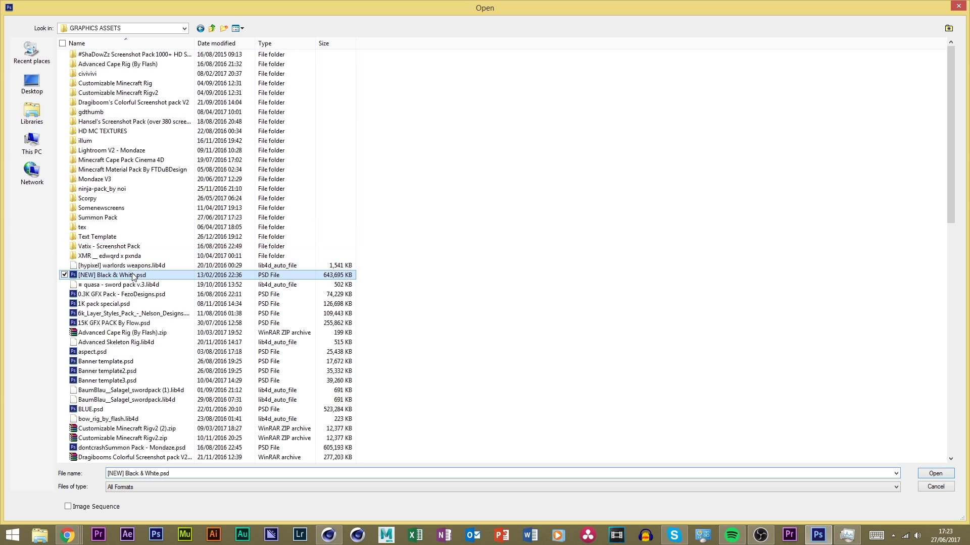
left_click(121, 380)
scroll(121, 383, "down", 4)
scroll(121, 383, "down", 7)
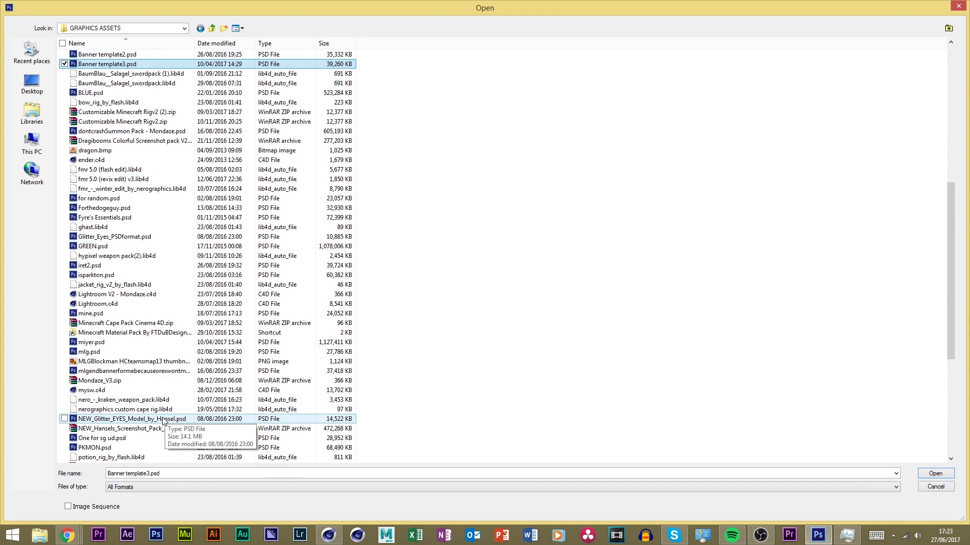
left_click(126, 333)
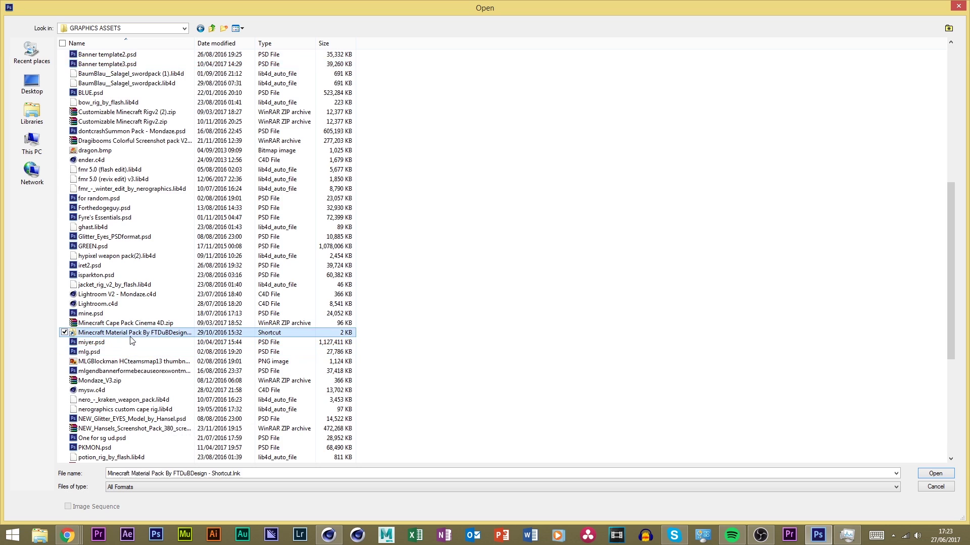
scroll(124, 366, "down", 8)
left_click(124, 380)
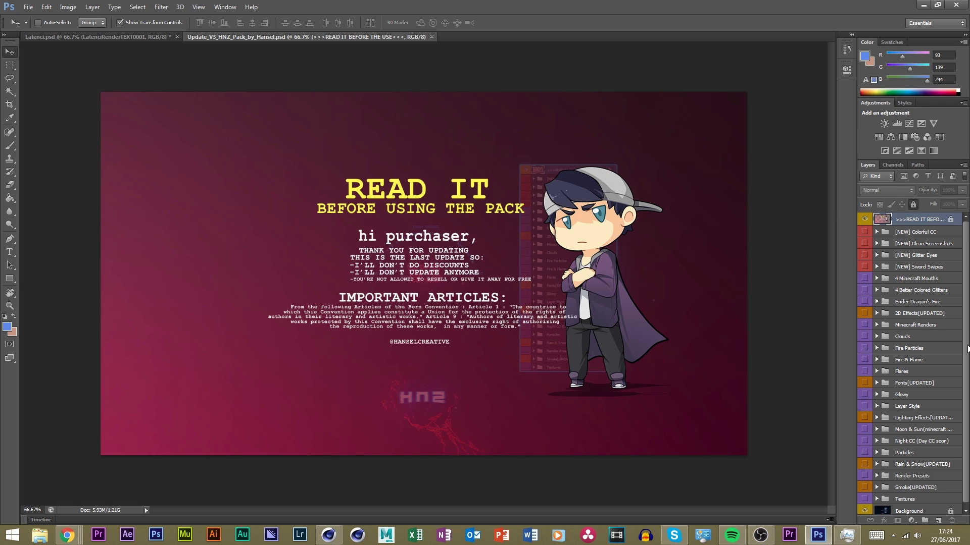
Show and expand the Glowy group, and hide the READ IT BEFORE THE USE layer covering the canvas
left_click(864, 395)
left_click(876, 394)
left_click(865, 218)
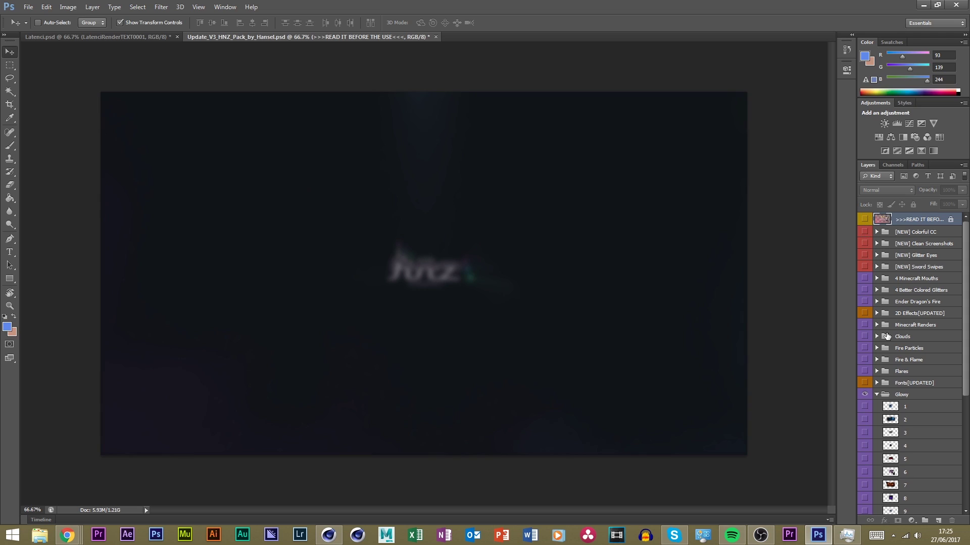
Preview Glowy layers 1, 2, 4, 6 and 8 one at a time, and hide and collapse the group
left_click(865, 406)
left_click(864, 406)
left_click(864, 420)
left_click(864, 420)
left_click(864, 446)
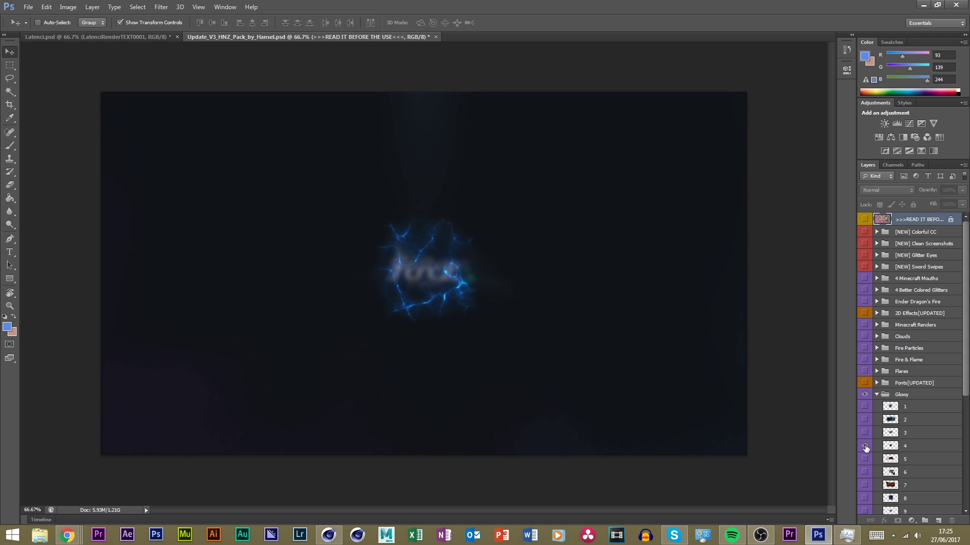
left_click(865, 471)
left_click(865, 471)
left_click(863, 496)
left_click(864, 496)
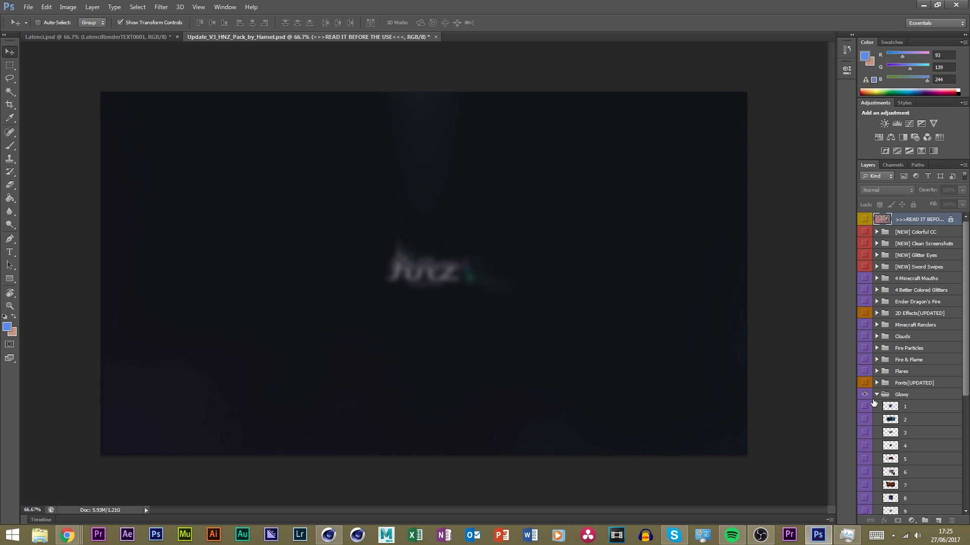
left_click(865, 395)
left_click(877, 395)
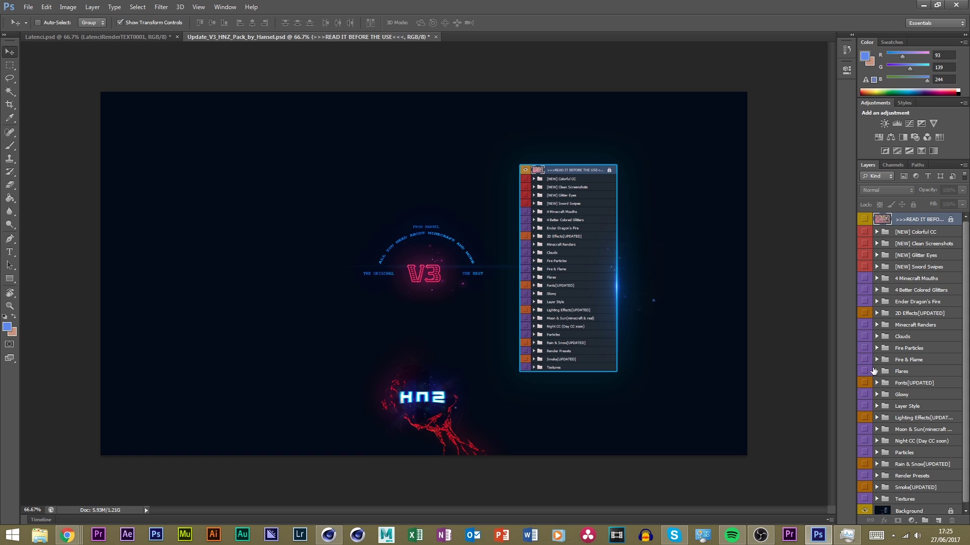
Show and expand the Flares group and preview its two [NEW] flare layers
left_click(865, 371)
left_click(880, 372)
left_click(876, 371)
left_click(865, 384)
left_click(864, 384)
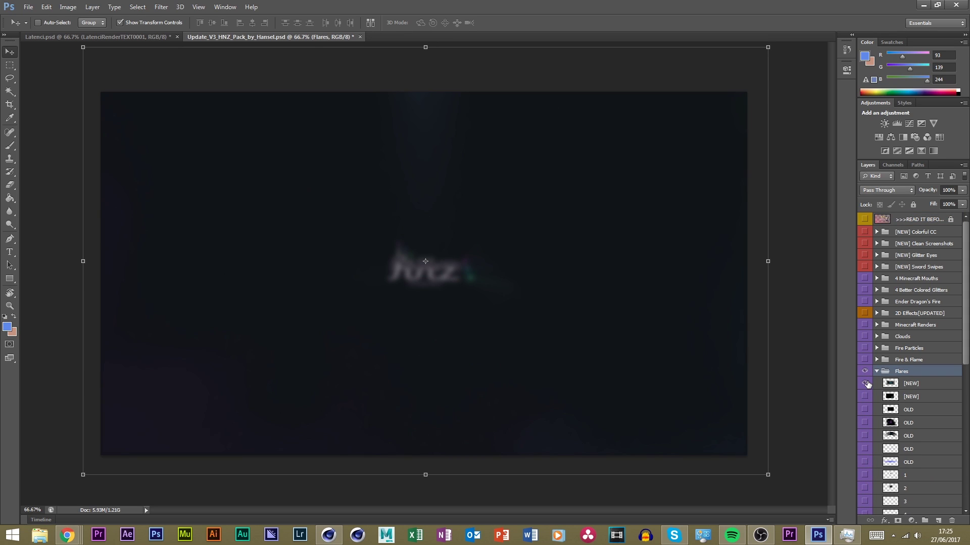
left_click_drag(865, 383, 864, 397)
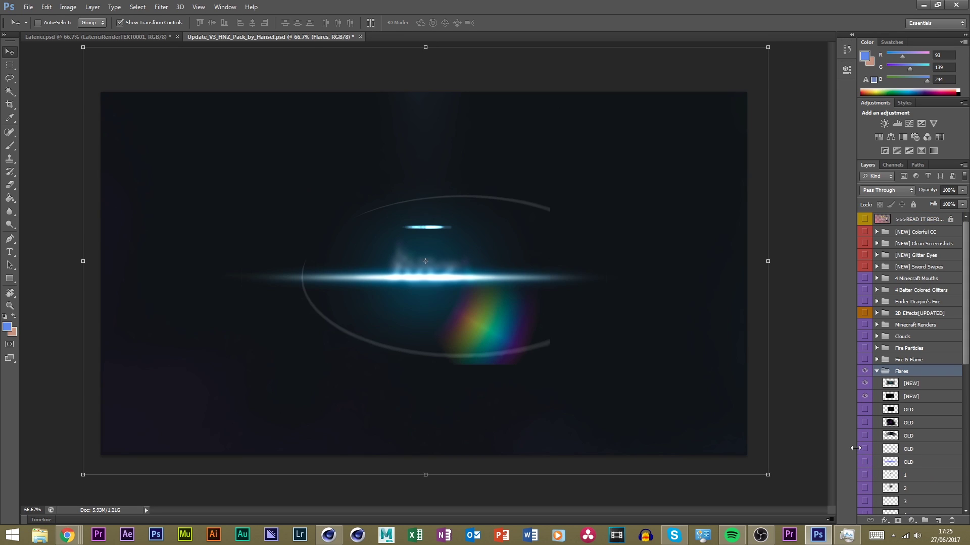
left_click(864, 396)
left_click(864, 384)
Preview several OLD flares and flare layers 1 to 3 in the Flares group, one at a time
left_click(864, 436)
left_click(865, 436)
left_click(866, 449)
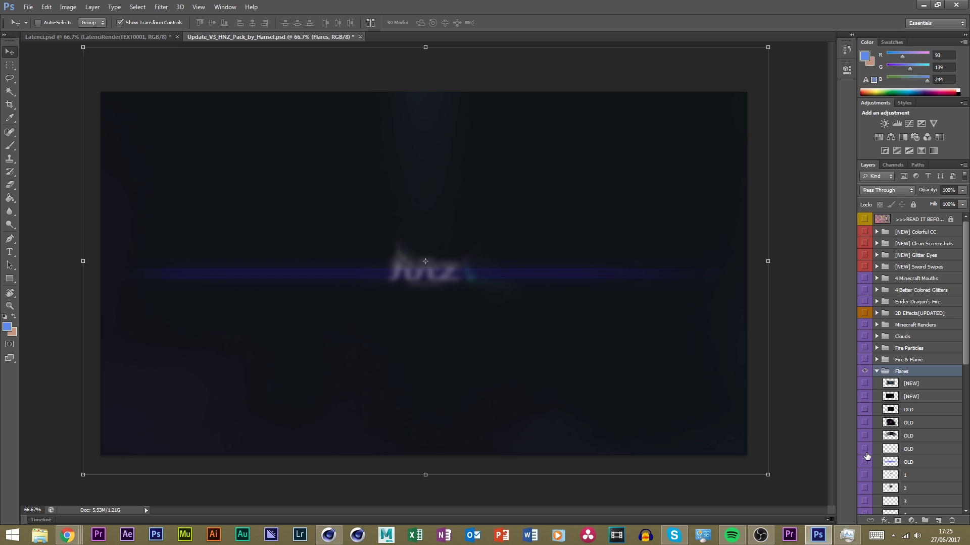
left_click(865, 478)
left_click(865, 477)
scroll(866, 482, "down", 2)
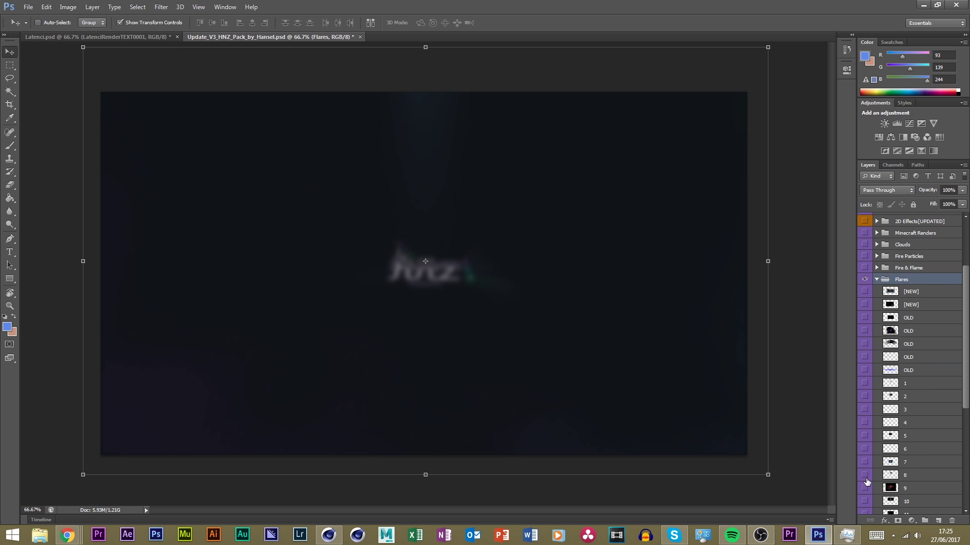
left_click(864, 410)
left_click(865, 409)
left_click(865, 396)
left_click(864, 397)
left_click(864, 384)
left_click(864, 384)
Preview flare layers 10, 9 and 8 in the Flares group, and hide them again
scroll(867, 404, "down", 1)
left_click(864, 462)
left_click(865, 462)
left_click(865, 449)
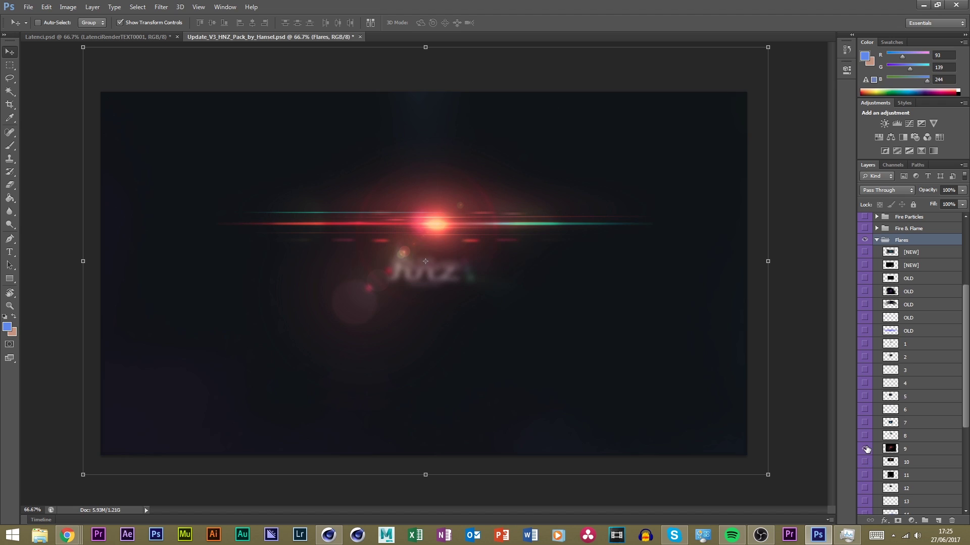
left_click(864, 449)
left_click(864, 449)
left_click(864, 436)
left_click(864, 449)
left_click(864, 449)
scroll(863, 447, "down", 2)
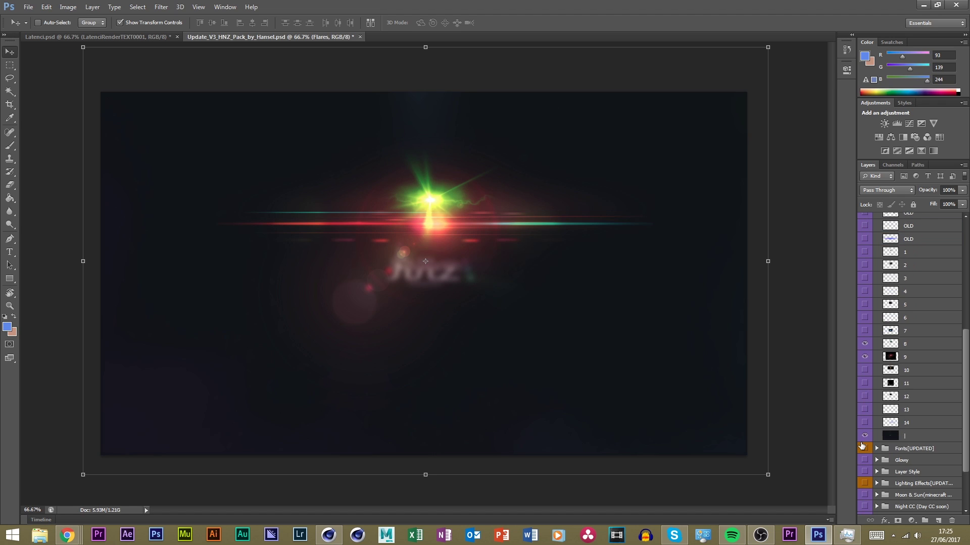
left_click(865, 357)
left_click(864, 344)
Preview flare layers 13, 12, 11, 10 and 14 in the Flares group, one at a time
left_click(864, 410)
left_click(865, 410)
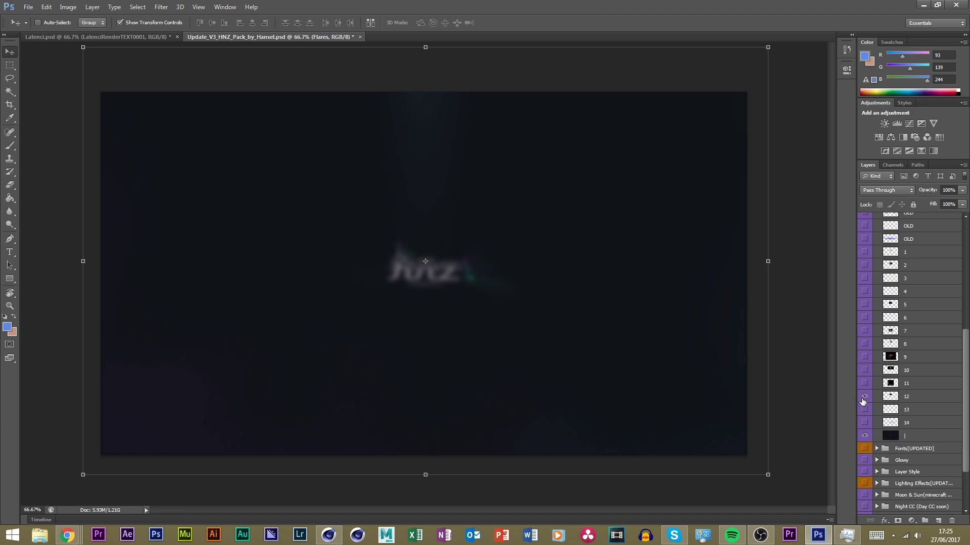
left_click(865, 397)
left_click(865, 396)
left_click(864, 383)
left_click(865, 384)
left_click(864, 370)
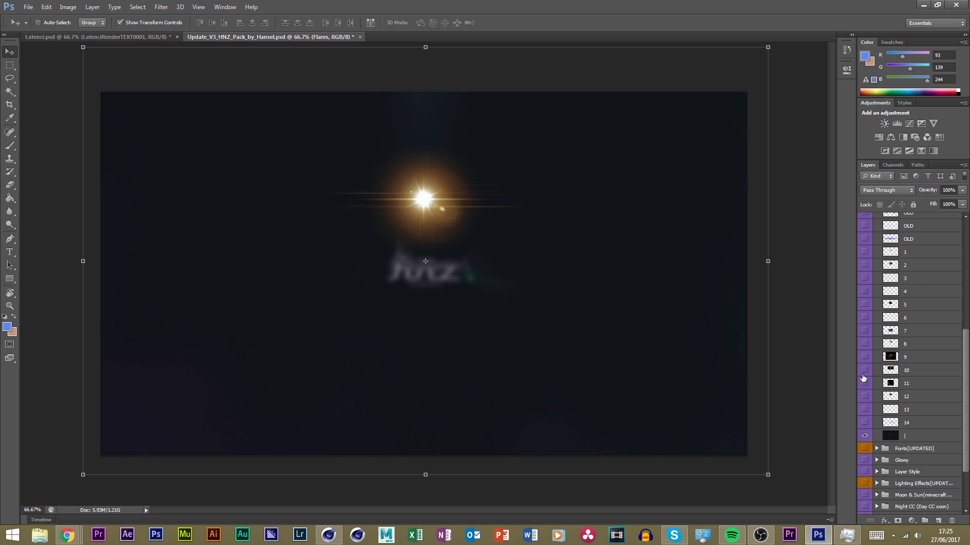
left_click(865, 370)
left_click(861, 424)
left_click(861, 424)
Preview flare layer 5 and hide it, and show the small white sparkle on flare layer 3
left_click(875, 309)
left_click(867, 305)
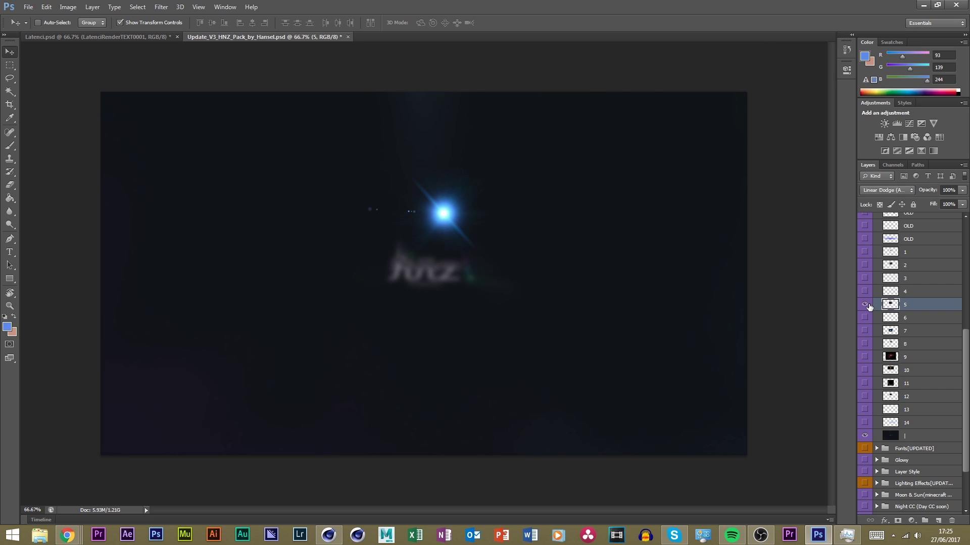
left_click(866, 305)
left_click(865, 281)
left_click(864, 278)
left_click(865, 278)
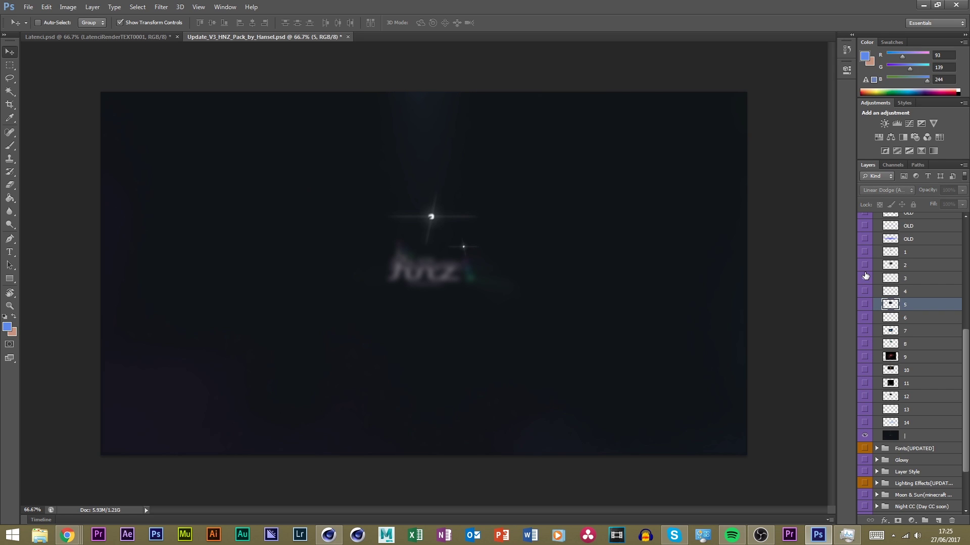
Copy flare layer 3 into Latenci.psd and move it over the letters L and A of the LATENCI title
left_click(903, 279)
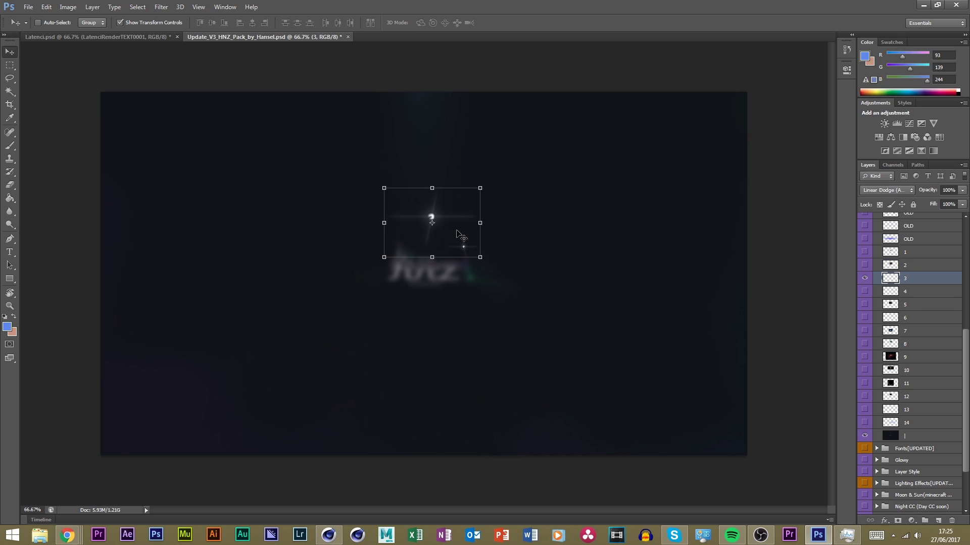
left_click_drag(450, 225, 471, 216)
left_click(85, 36)
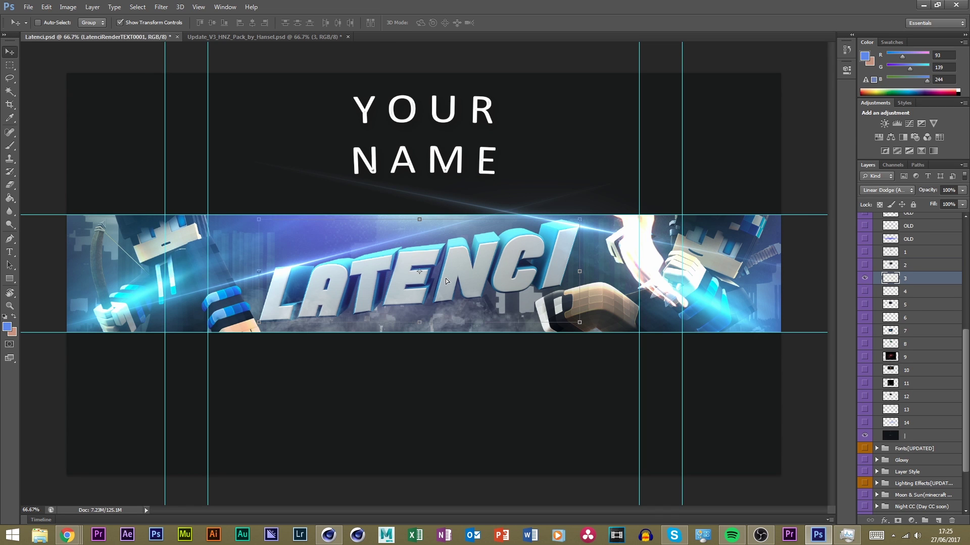
left_click_drag(446, 281, 450, 285)
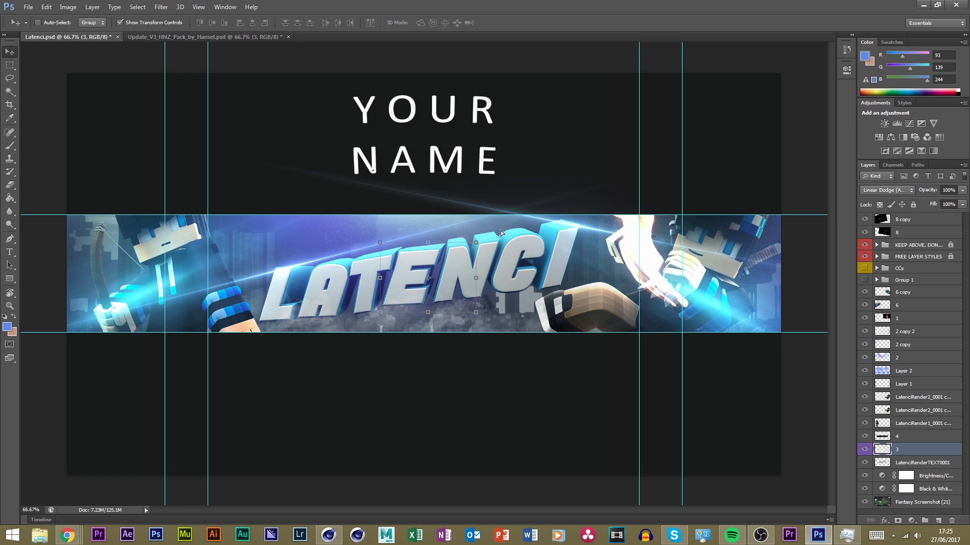
left_click_drag(446, 278, 363, 286)
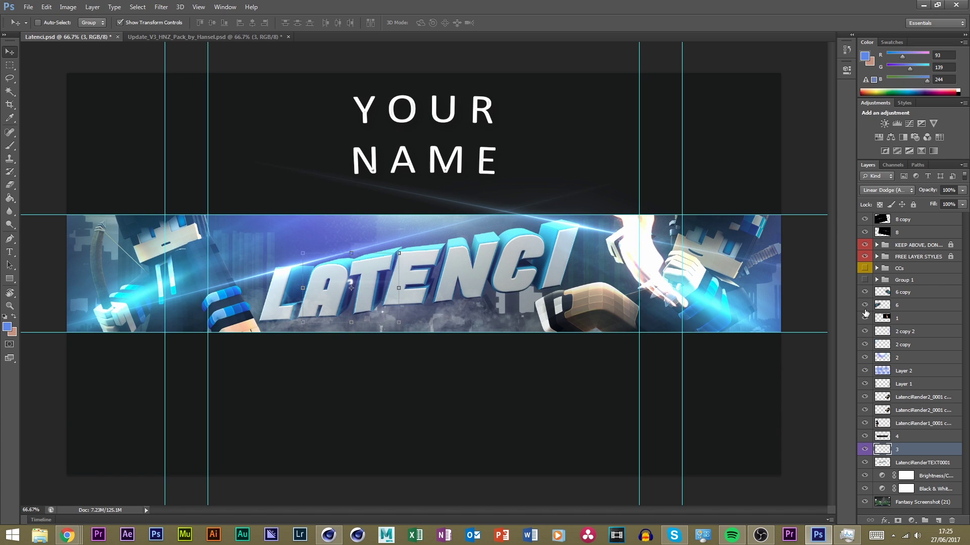
Show the CCs group and Group 1, rotate the sparkle flare slightly, and move it to the banner's lower edge below the title's first letters
left_click(865, 280)
left_click(864, 272)
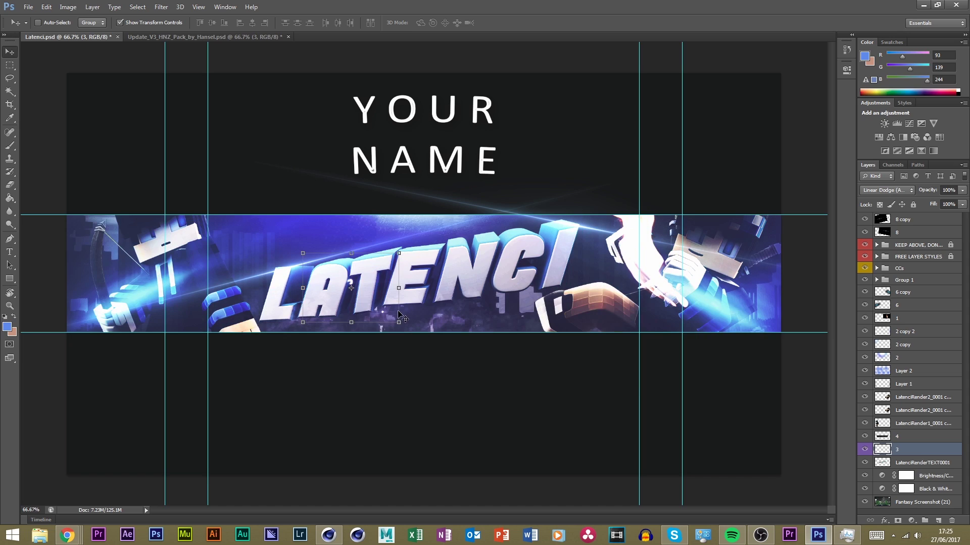
left_click_drag(412, 312, 420, 299)
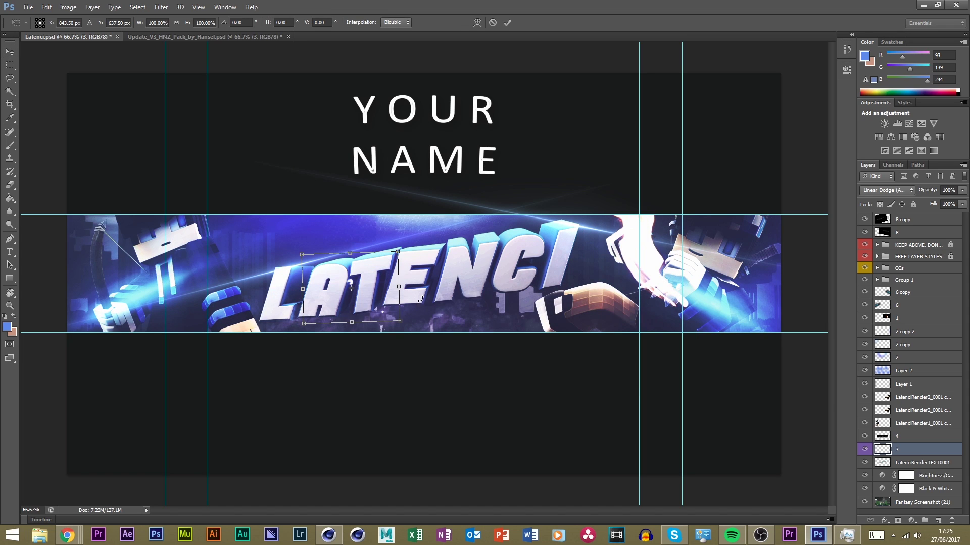
key("Escape")
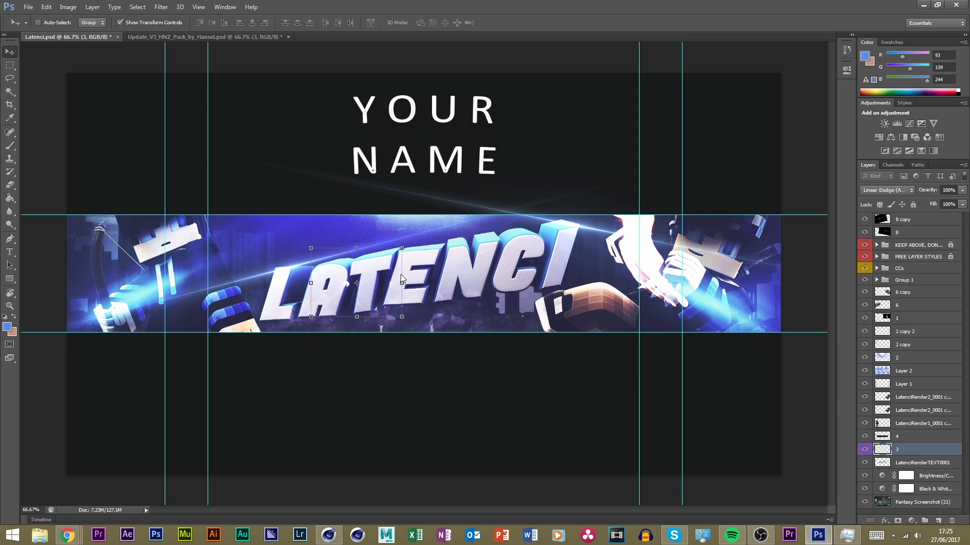
left_click_drag(348, 290, 286, 329)
key("ctrl+j")
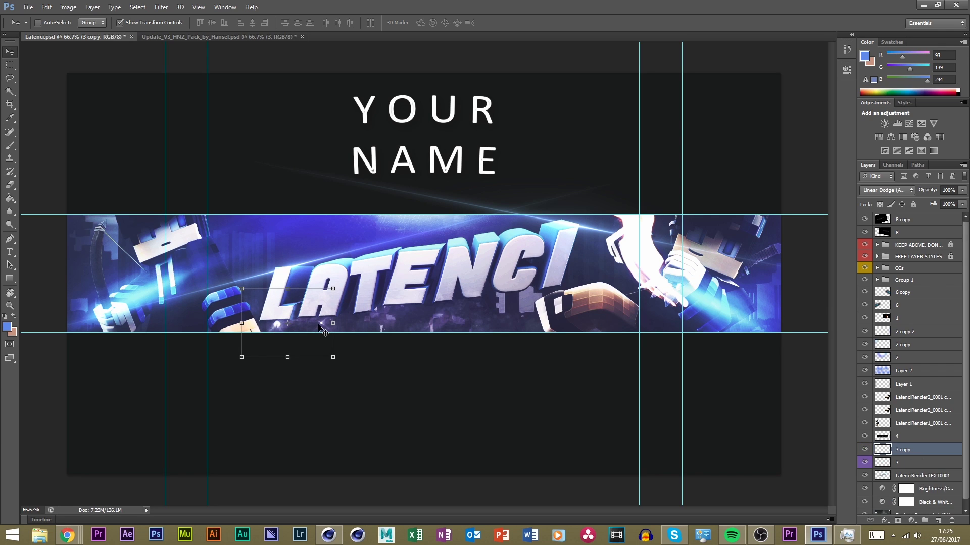
key("ctrl+z")
key("j")
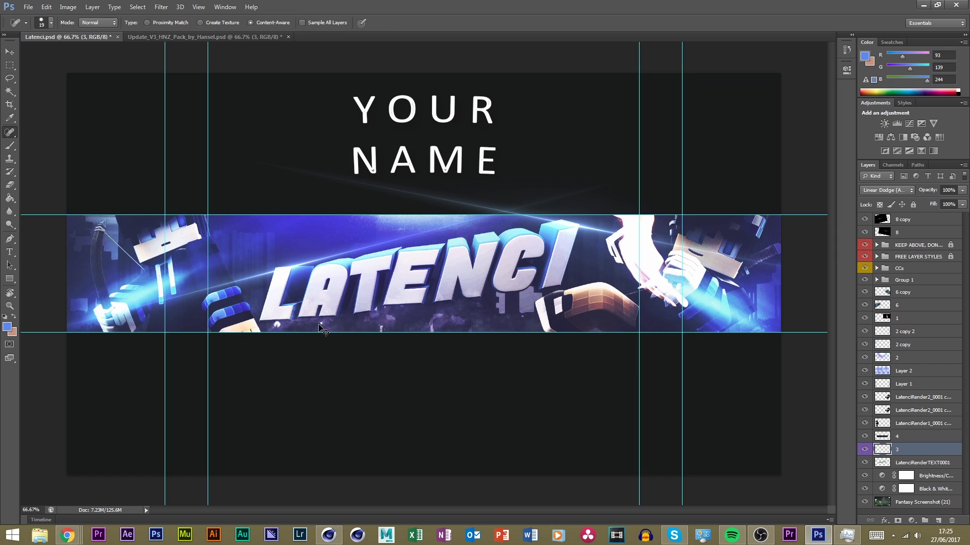
left_click(11, 54)
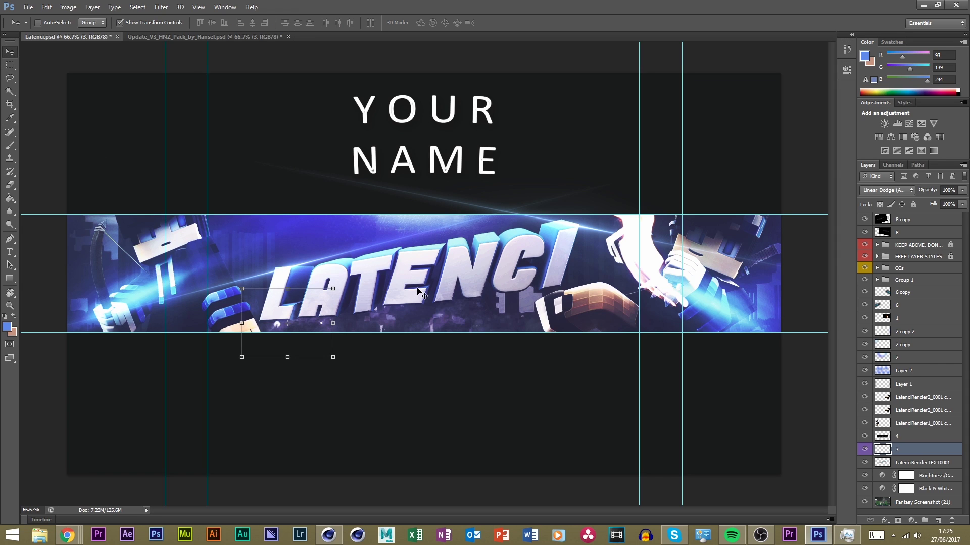
Duplicate the sparkle flare layer, rotate the copy by about 158°, and place it below the letter C of the title
key("ctrl+j")
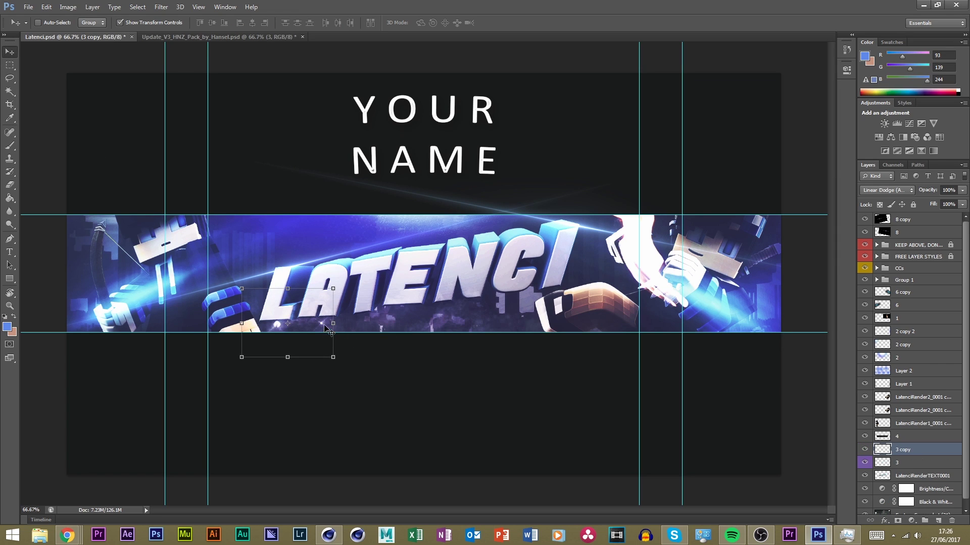
left_click_drag(326, 329, 514, 337)
left_click_drag(368, 386, 352, 339)
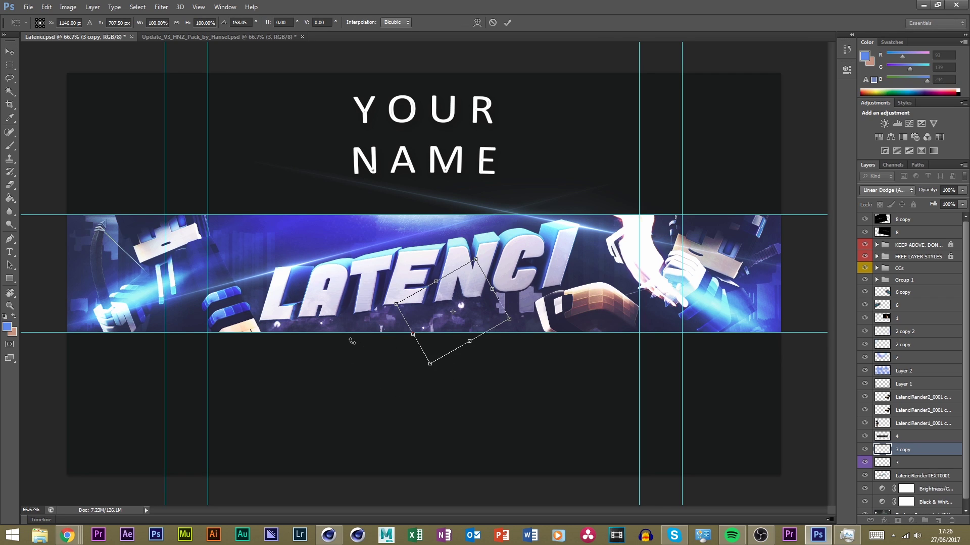
key("Return")
left_click_drag(494, 305, 548, 297)
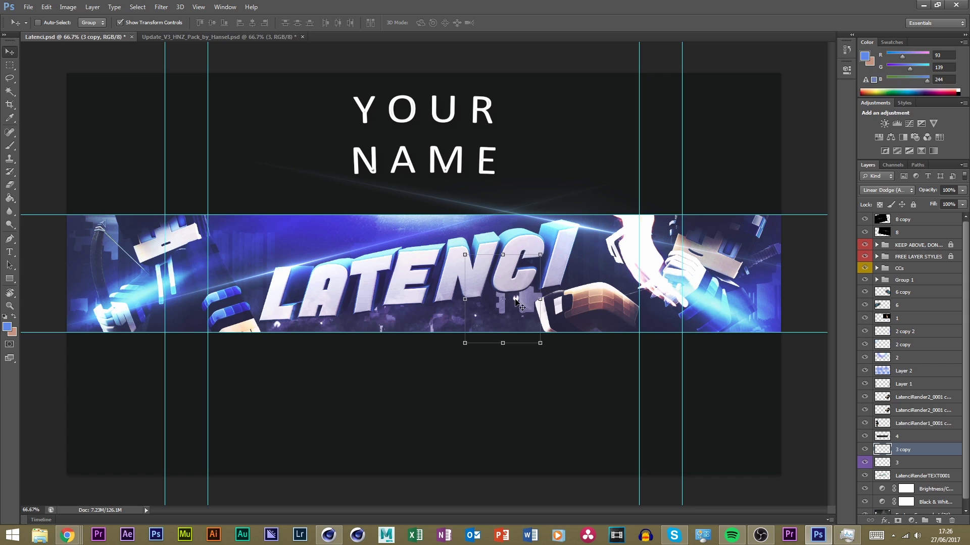
Create an empty layer directly above the 6 copy layer
left_click(925, 474)
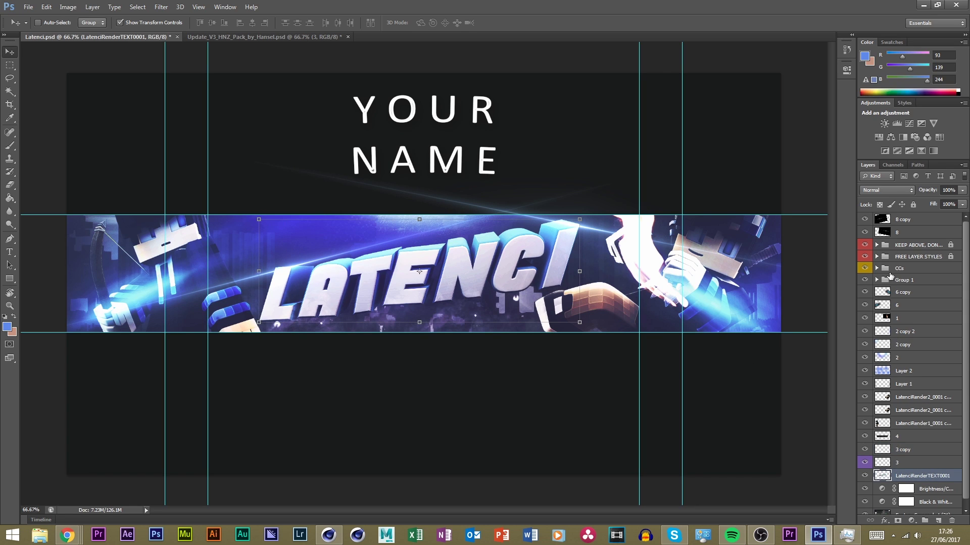
left_click(904, 292)
left_click(935, 520)
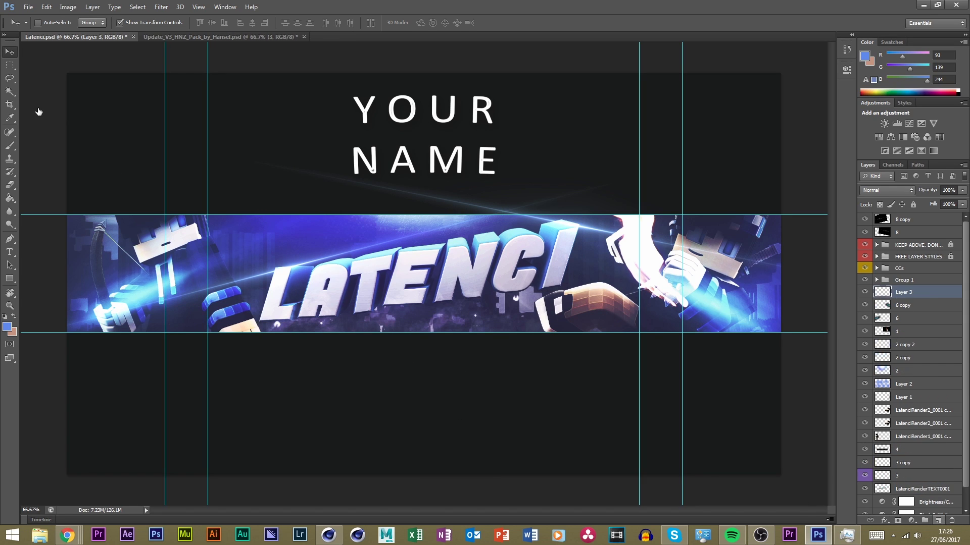
Set the foreground colour to black (000000) and paint soft shading along the banner's lower edge with the 750 px Brush
left_click(10, 146)
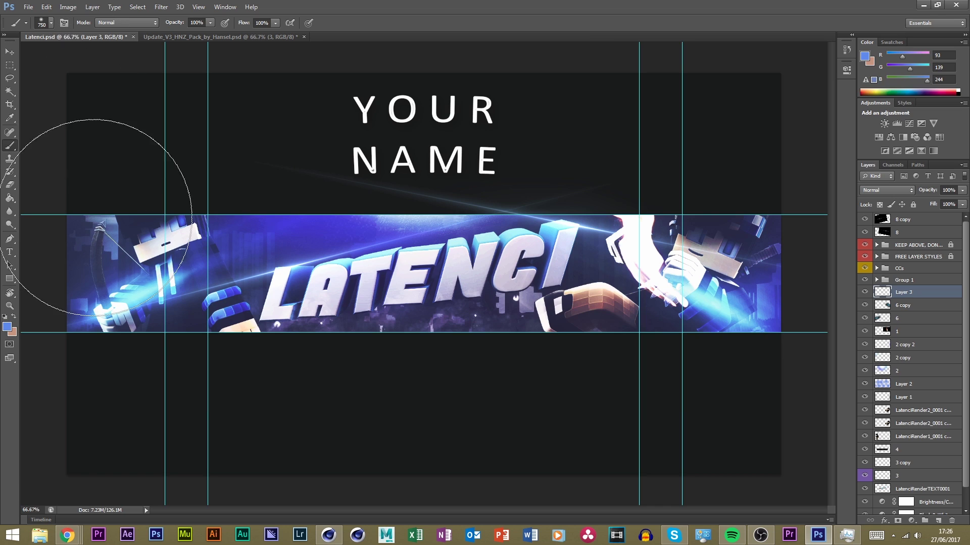
left_click(7, 327)
left_click(435, 403)
left_click_drag(580, 329, 516, 408)
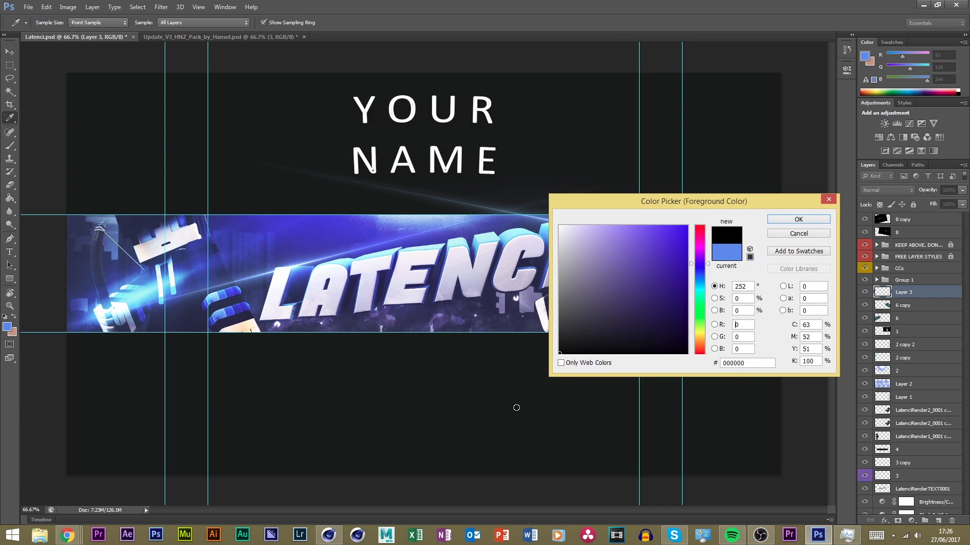
left_click(798, 220)
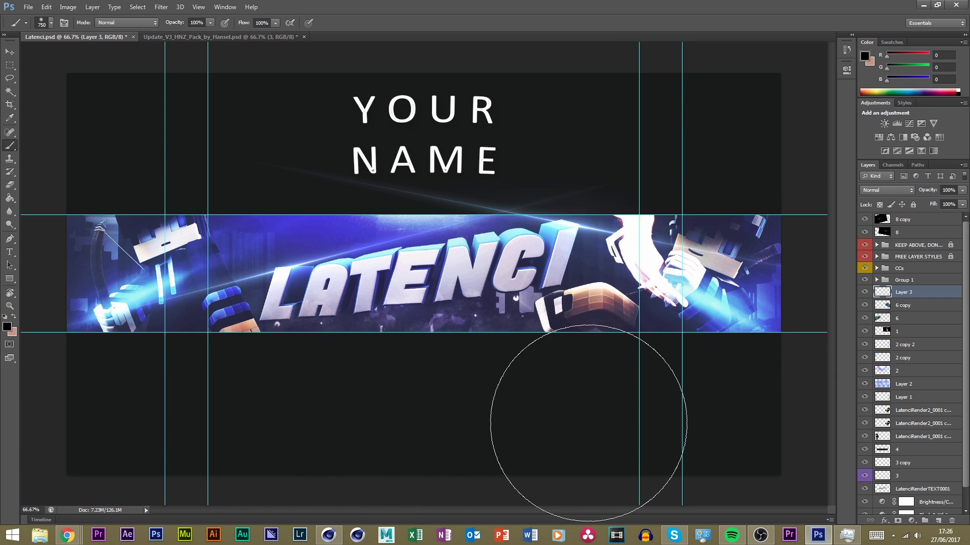
key("ctrl+z")
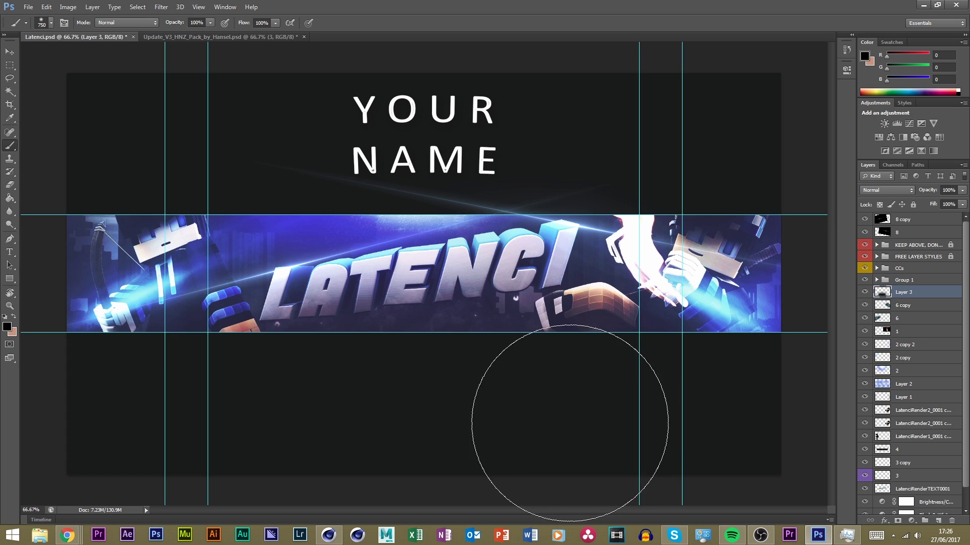
Move Layer 3 directly above LatenciRenderTEXT0001, and move the three LatenciRender character layers between the two
left_click_drag(915, 295, 941, 485)
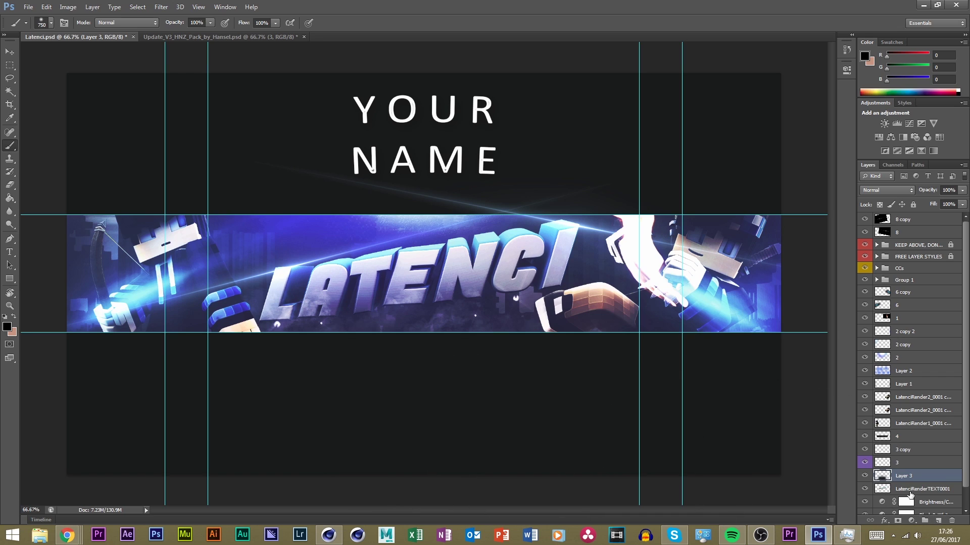
left_click(897, 424)
left_click(919, 397, "shift")
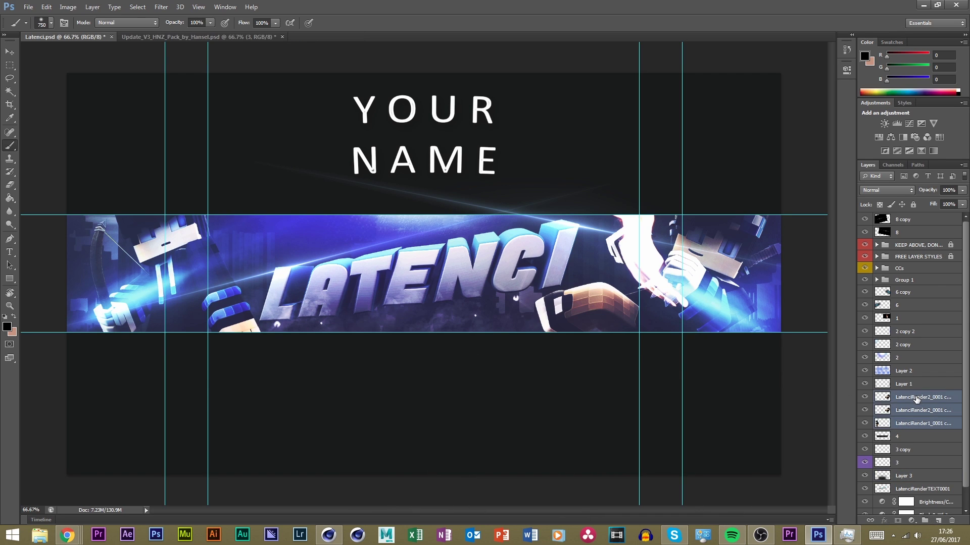
left_click_drag(919, 397, 930, 484)
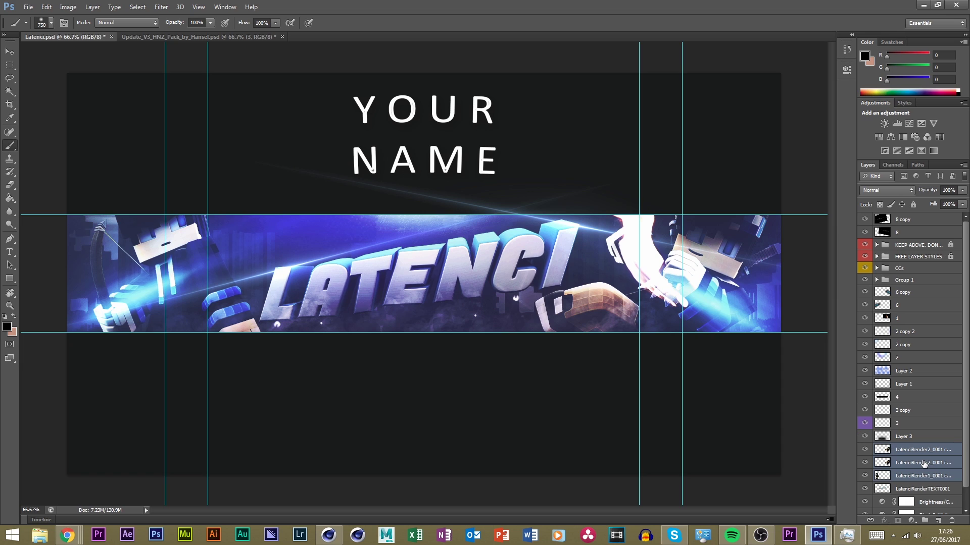
Move layer 4 directly above LatenciRenderTEXT0001, below the character renders, and save the banner document
left_click(922, 436)
left_click(921, 423)
left_click(918, 410)
left_click(916, 402)
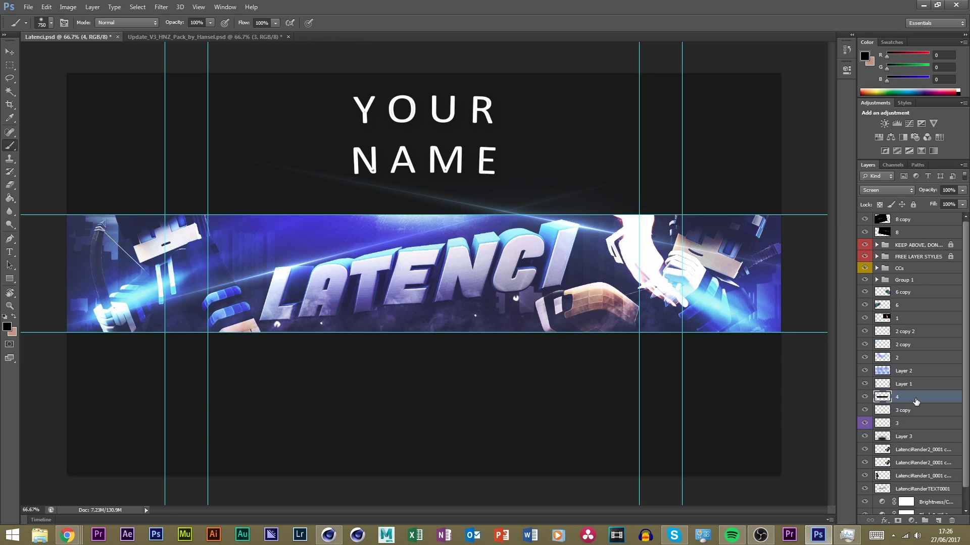
left_click_drag(916, 401, 935, 480)
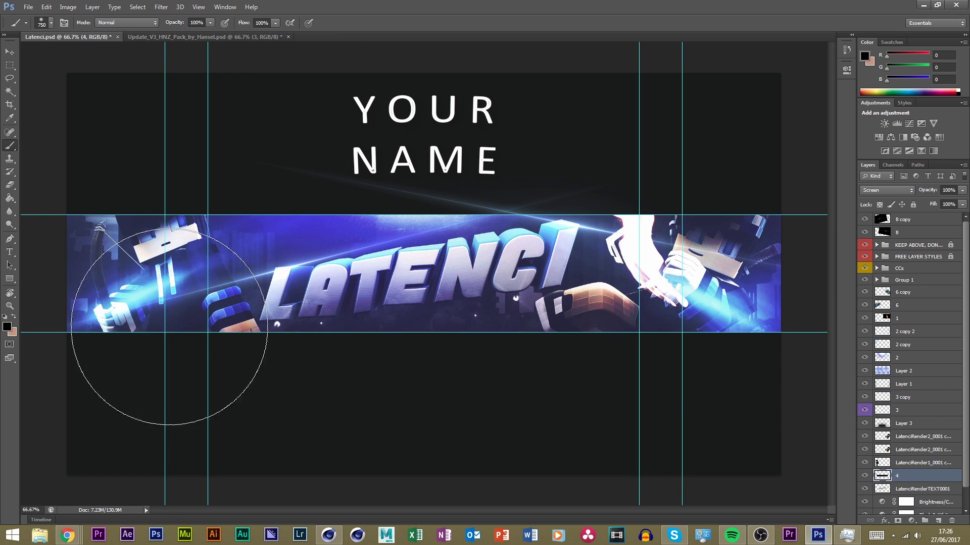
key("ctrl+s")
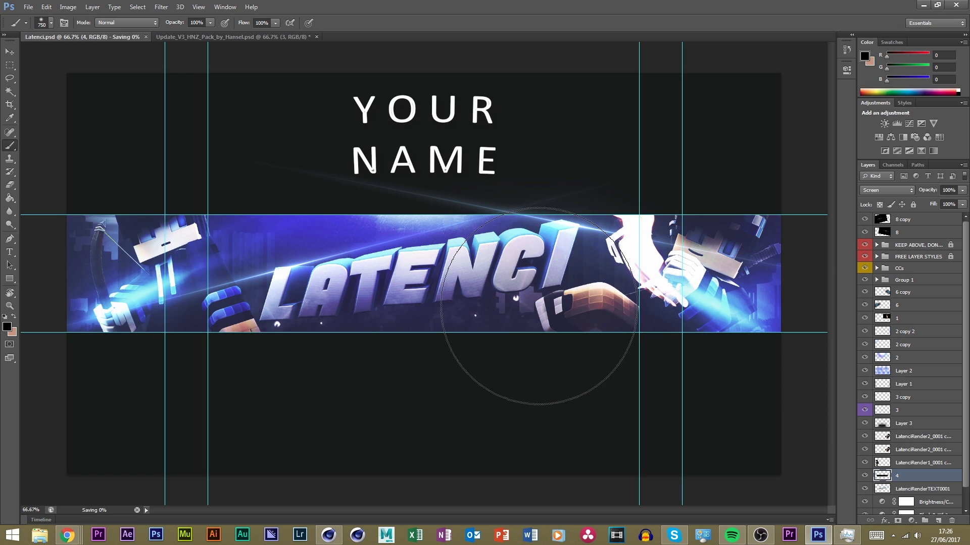
Return to Update_V3_HNZ_Pack_by_Hansel.psd, hide and collapse the Flares group, and expand the Fire Particles group
key("v")
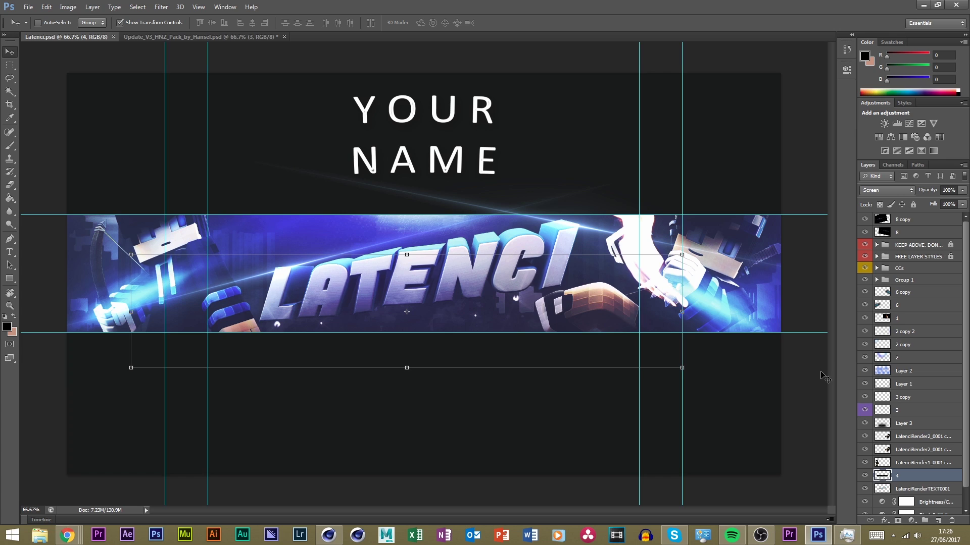
left_click(183, 38)
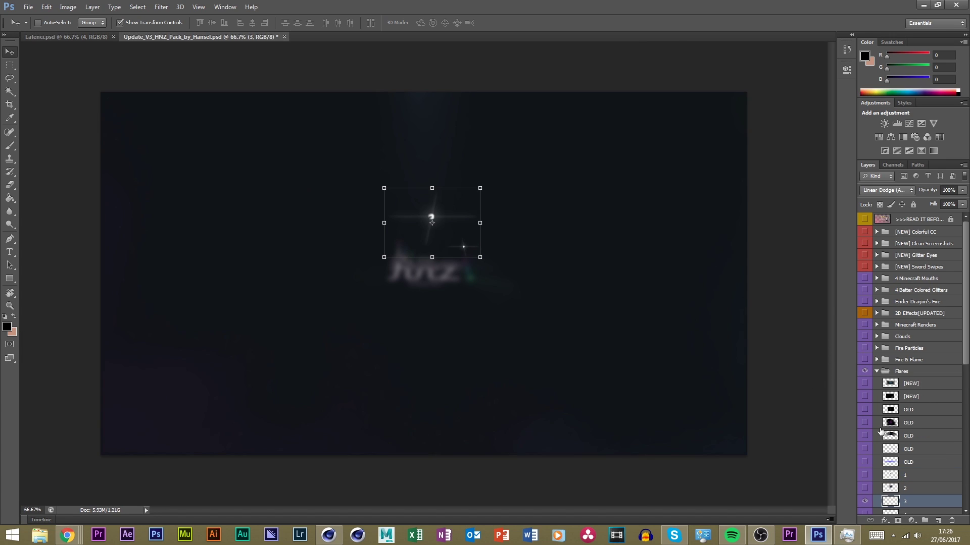
left_click(865, 372)
left_click(876, 371)
left_click(864, 359)
left_click(876, 360)
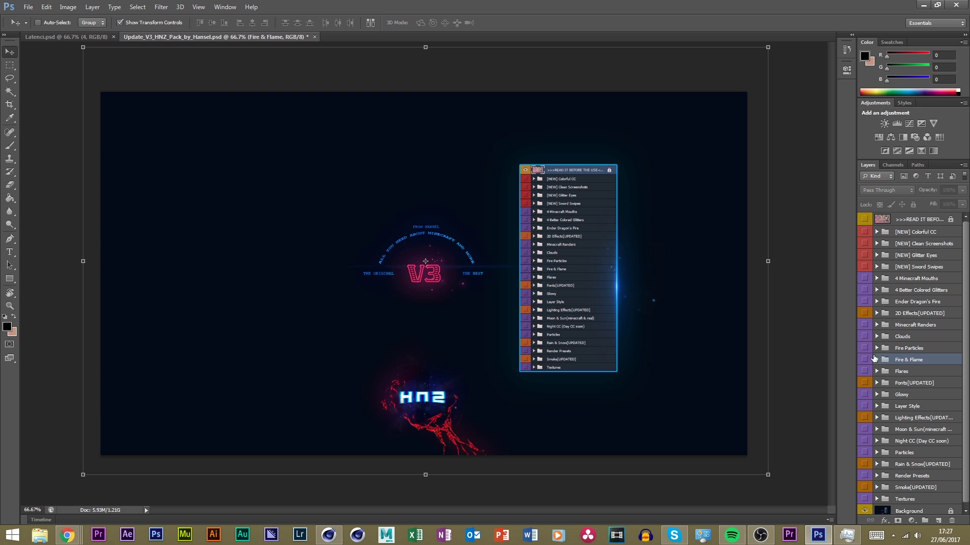
left_click(877, 348)
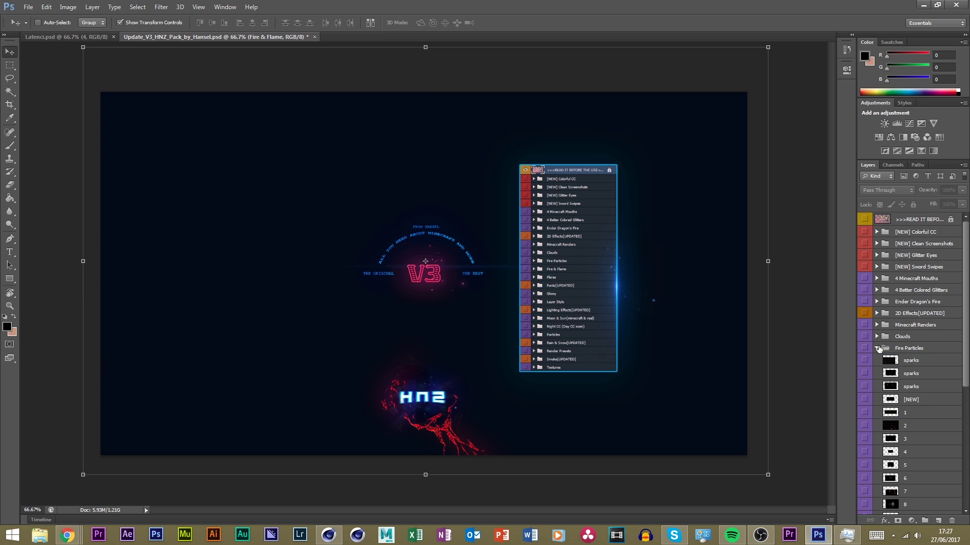
Switch from the Fire Particles group to the Fire & Flame group and preview several of its flame layers one at a time
left_click(877, 348)
left_click(876, 357)
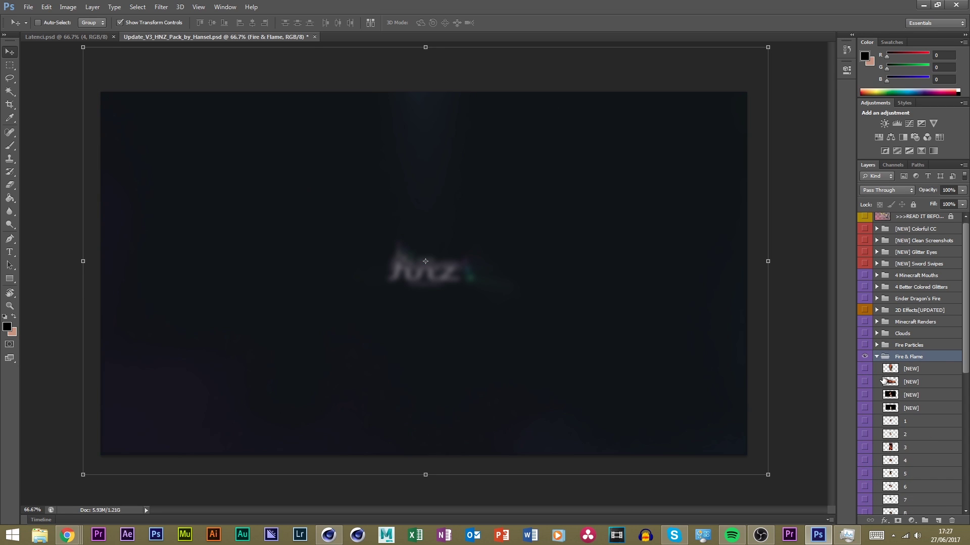
left_click(865, 382)
left_click(864, 382)
left_click(865, 422)
left_click(864, 422)
left_click(865, 447)
left_click(864, 448)
scroll(869, 464, "down", 3)
left_click(864, 486)
left_click(864, 487)
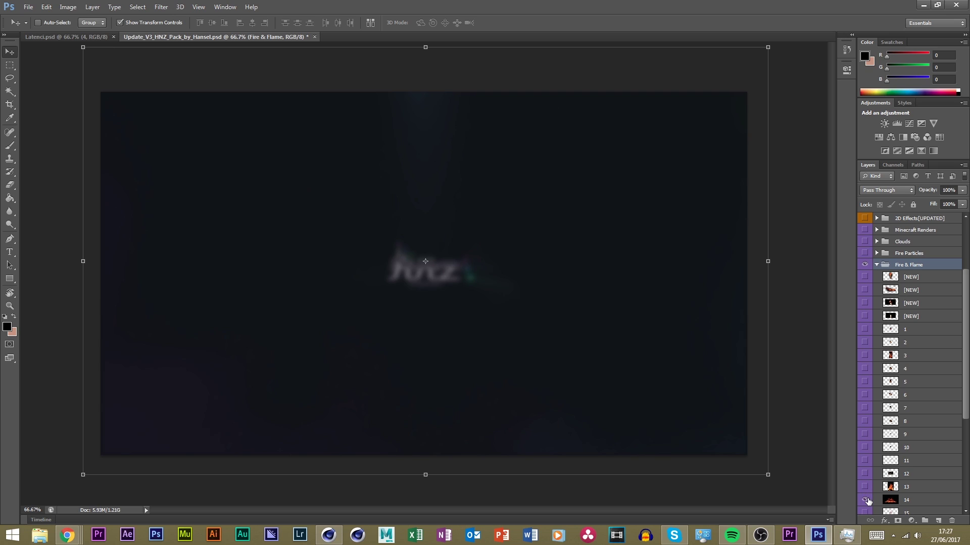
left_click(865, 500)
left_click(864, 500)
left_click(861, 449)
left_click(861, 450)
left_click(865, 276)
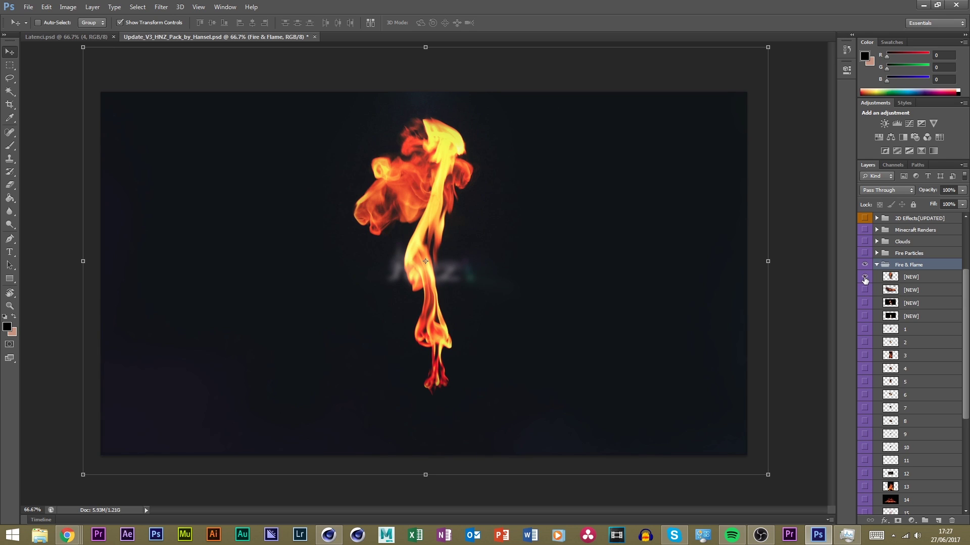
left_click(865, 277)
Show the wide horizontal [NEW] flame, move it above the Fire & Flame group, and copy it into Latenci.psd over the title
left_click(865, 290)
left_click(909, 289)
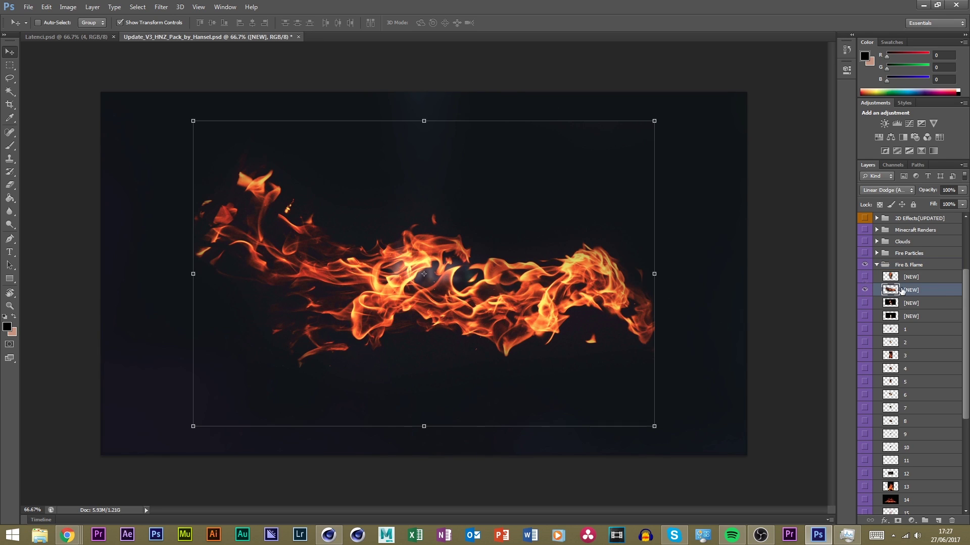
left_click_drag(909, 289, 904, 259)
left_click_drag(384, 252, 518, 228)
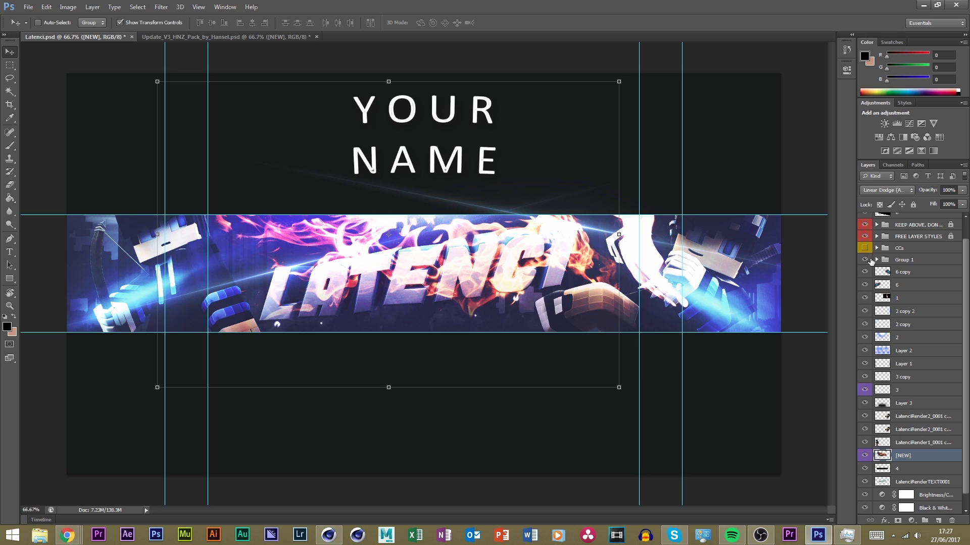
With the CCs group and Group 1 hidden, reposition the [NEW] flame and warp it to follow the slanted LATENCI text
left_click_drag(865, 248, 864, 260)
left_click_drag(540, 260, 526, 272)
key("ctrl+t")
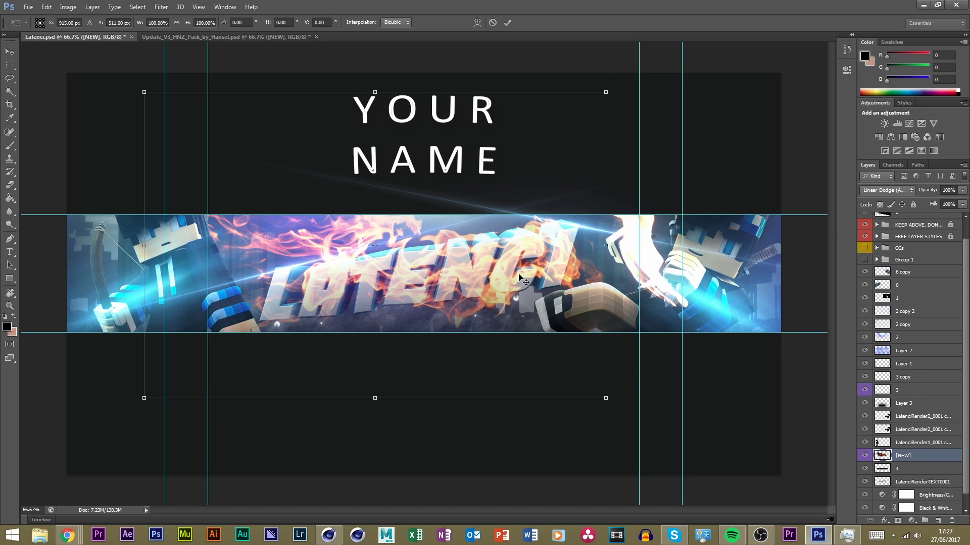
right_click(520, 276)
left_click(543, 352)
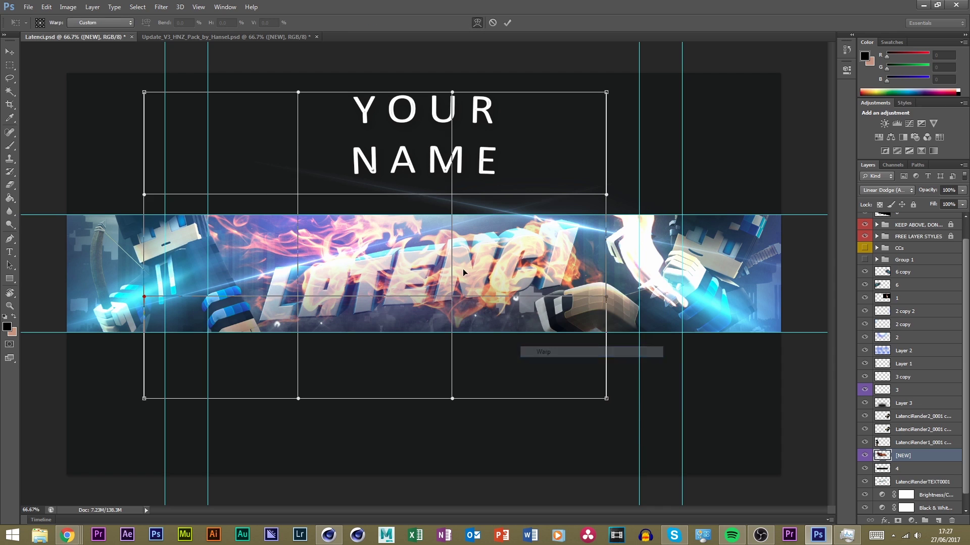
left_click_drag(463, 269, 428, 262)
left_click_drag(528, 255, 441, 275)
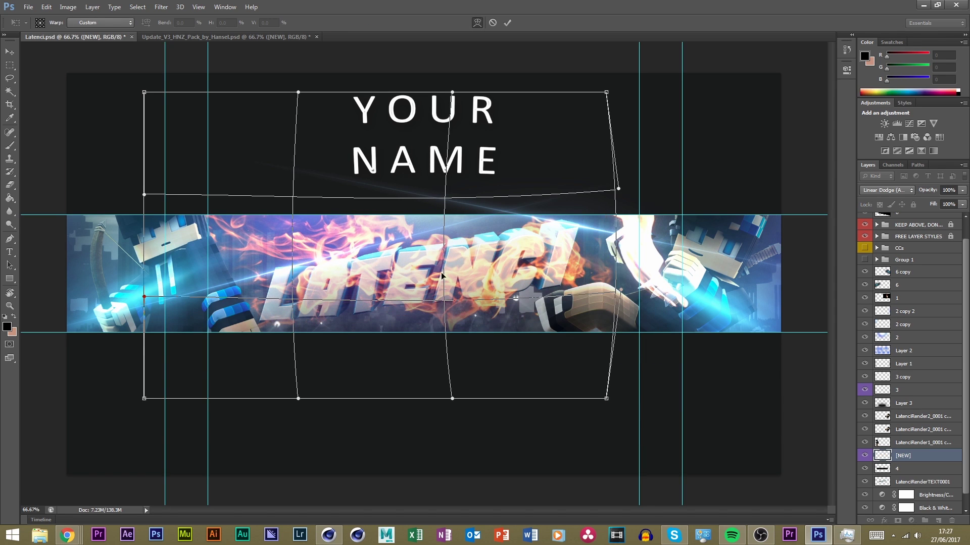
left_click_drag(340, 260, 338, 301)
left_click_drag(245, 281, 238, 284)
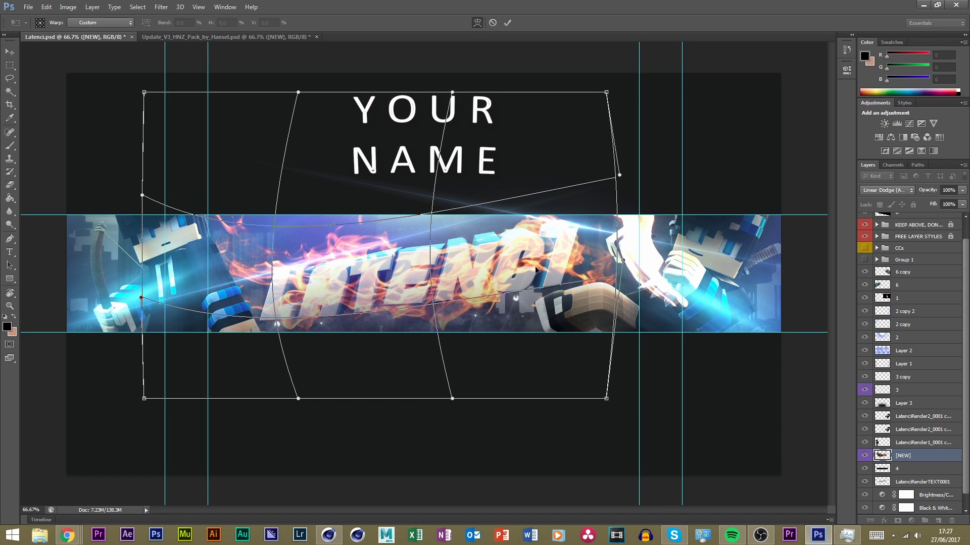
left_click_drag(532, 268, 537, 266)
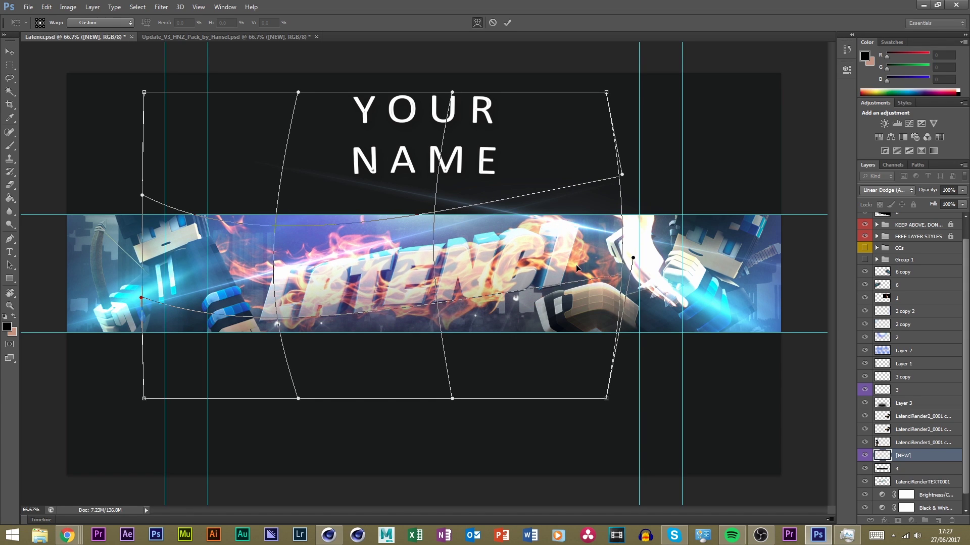
key("Return")
Move the [NEW] flame directly below LatenciRenderTEXT0001, show Group 1 and the CCs group again, and save the banner document
left_click_drag(895, 457, 935, 487)
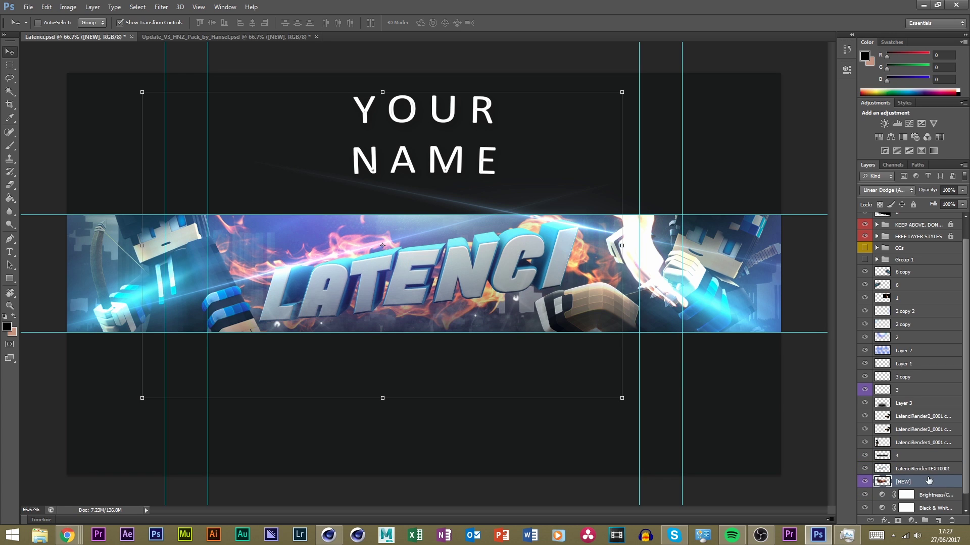
left_click(864, 259)
left_click(864, 248)
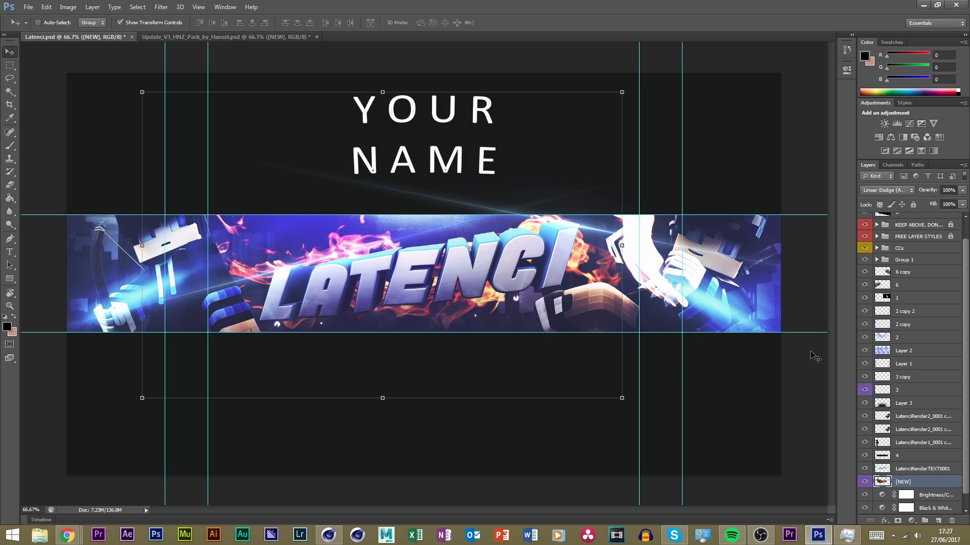
key("ctrl+s")
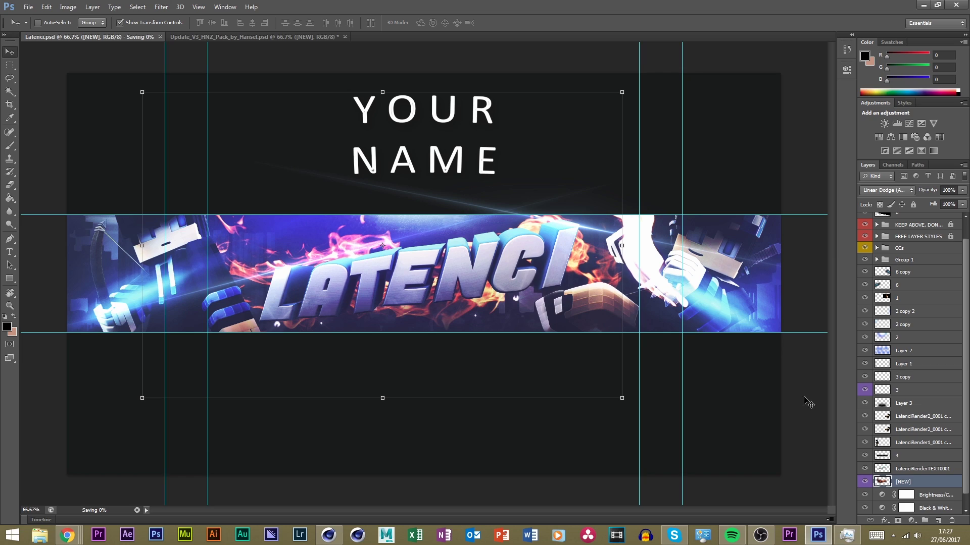
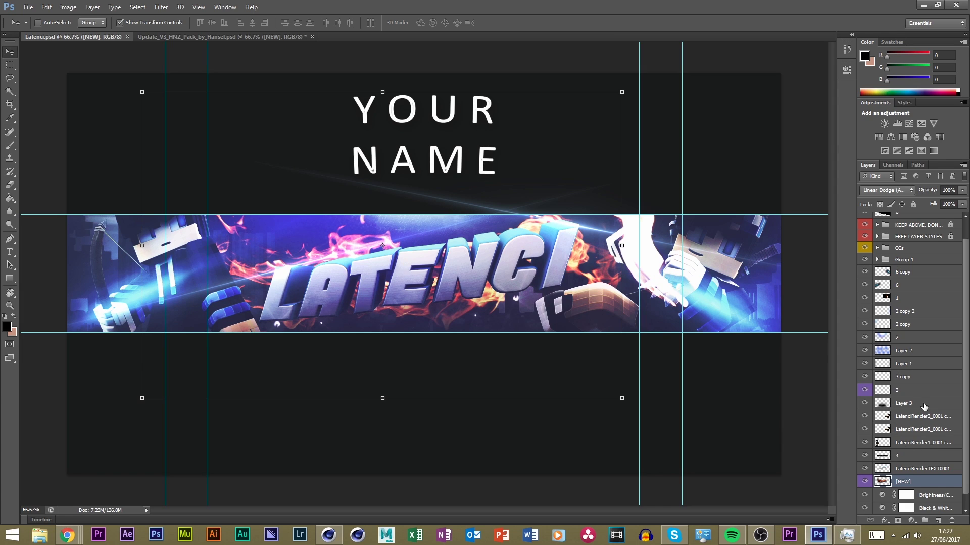
Compare the banner with and without the light effect on layer 1, and delete that layer
left_click(881, 404)
left_click(864, 298)
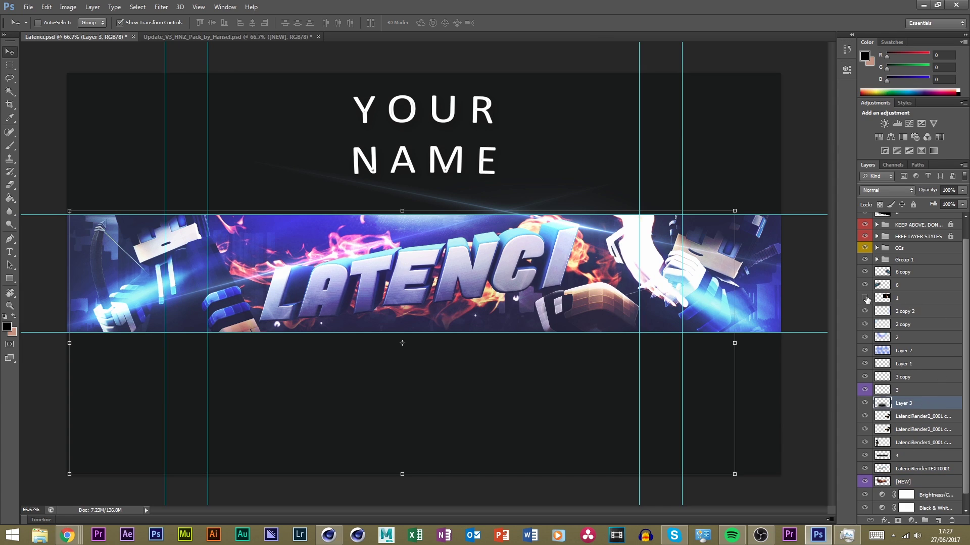
left_click(866, 298)
left_click(865, 298)
left_click(904, 298)
key("Delete")
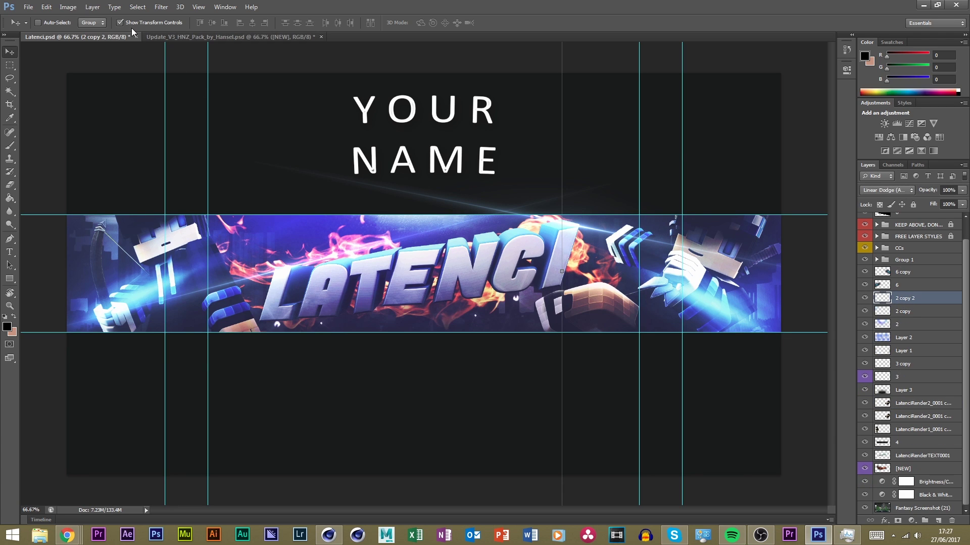
Undo the deletion of layer 1 in Latenci.psd and try the layer directly above the CCs group
left_click(213, 37)
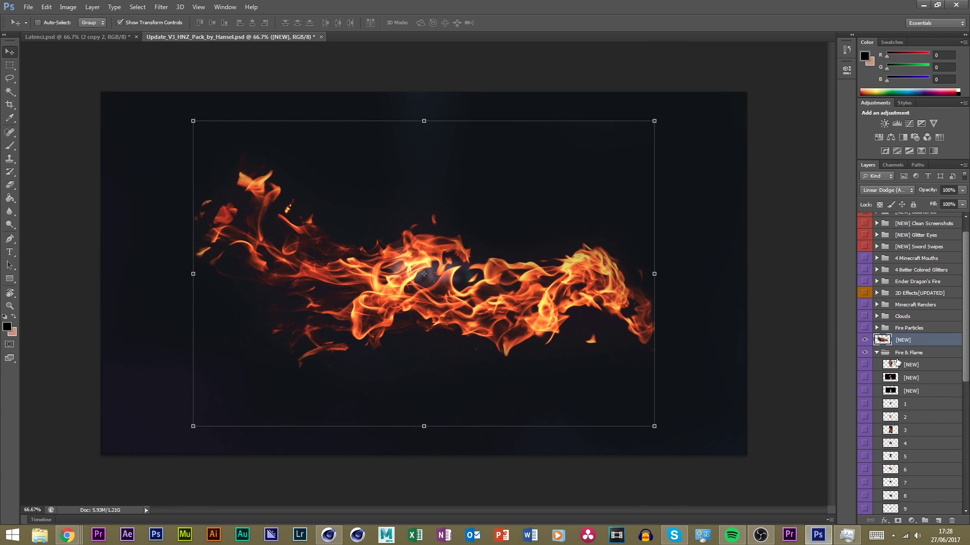
left_click(116, 37)
key("ctrl+z")
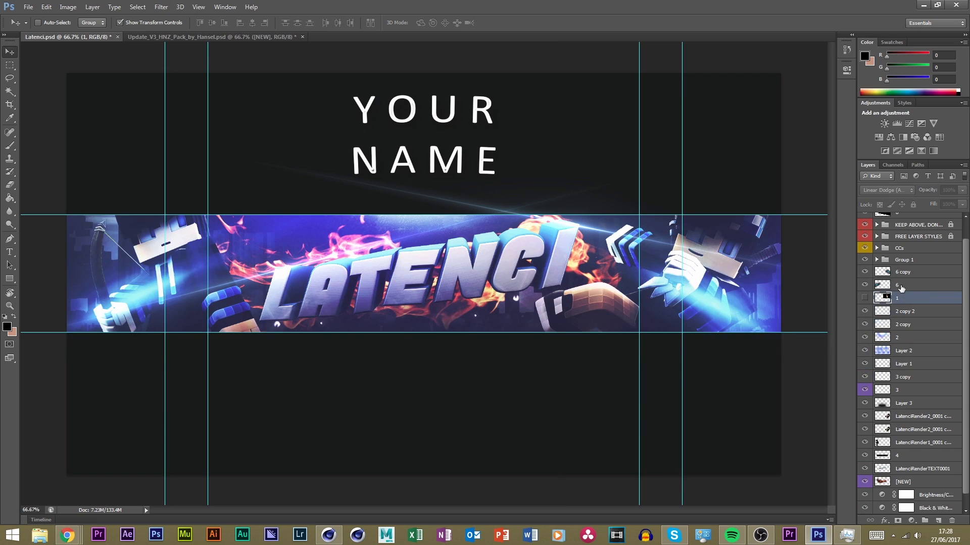
key("ctrl+z")
left_click_drag(898, 302, 912, 245)
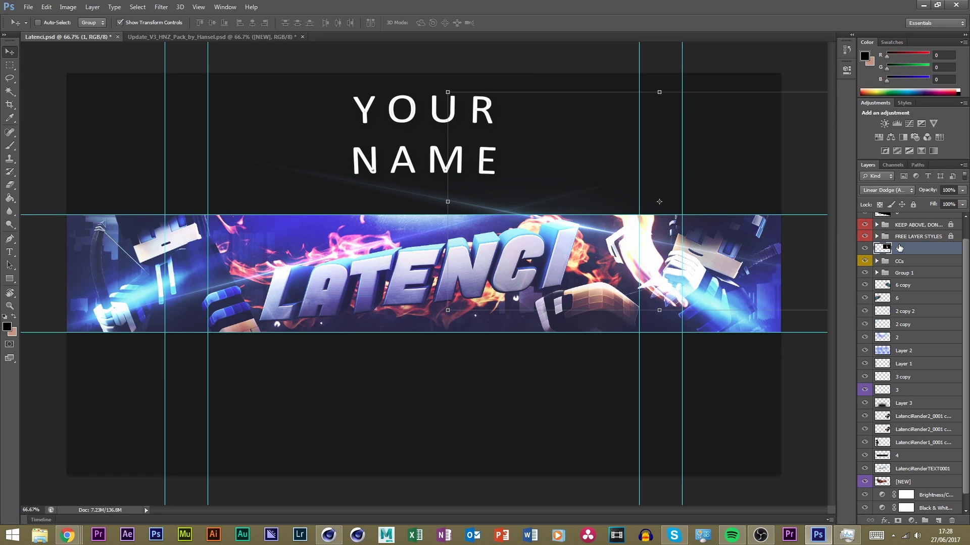
Delete layer 1 from the banner and select the 6 copy layer
key("Delete")
left_click(892, 272)
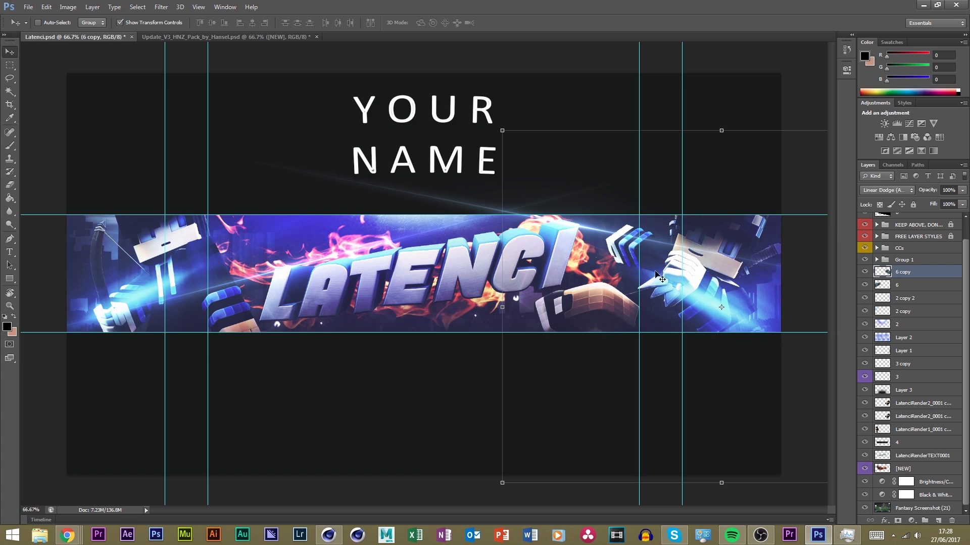
Return to Update_V3_HNZ_Pack_by_Hansel.psd, save it, and hide the [NEW] flame layer above the Fire & Flame group
left_click(201, 38)
key("ctrl+s")
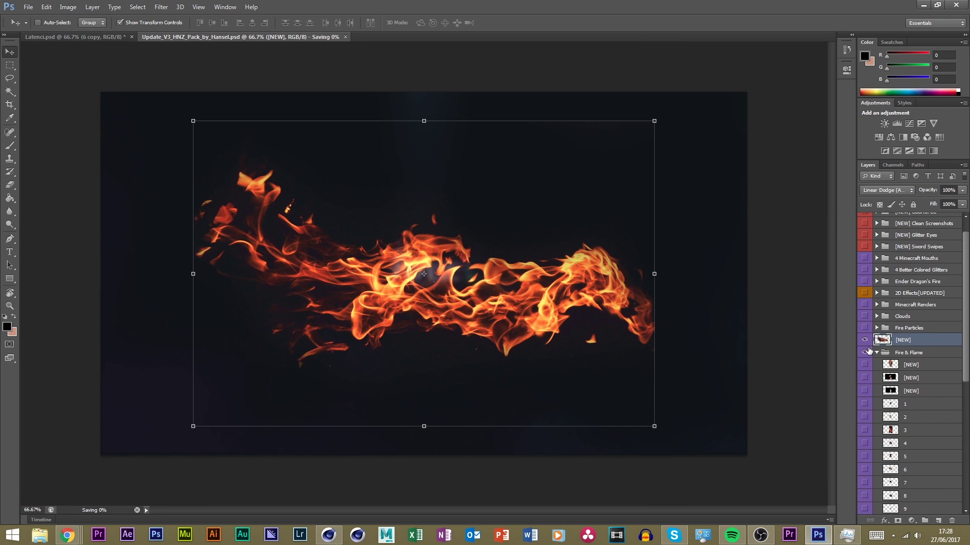
left_click(877, 352)
key("h")
double_click(875, 356)
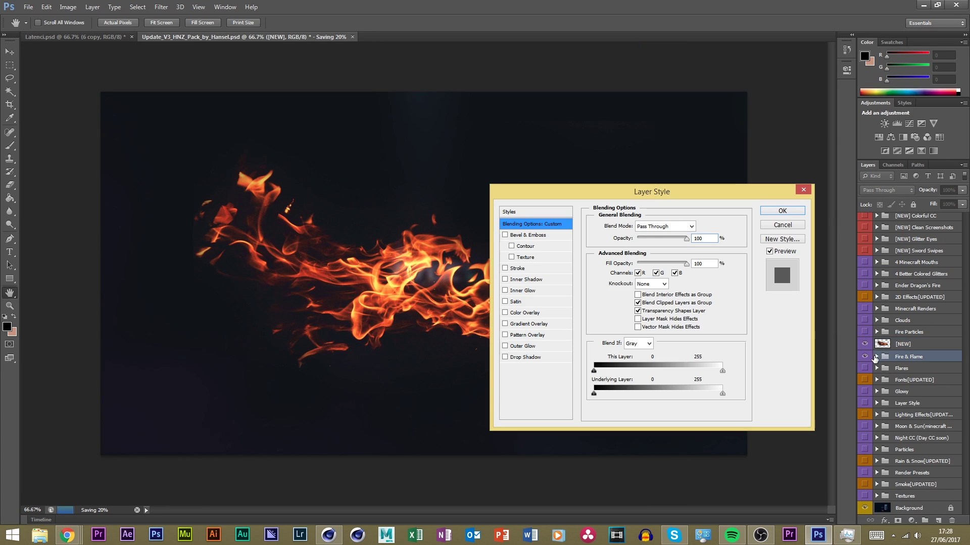
left_click(784, 212)
key("v")
left_click(864, 343)
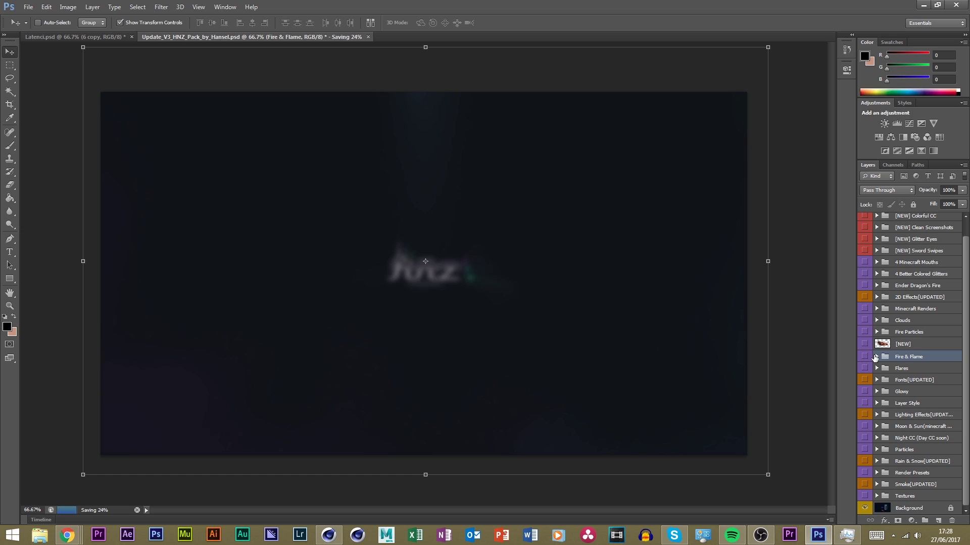
Expand the Fire & Flame group and preview its remaining [NEW] flames and layers 1 to 4 one at a time
left_click(877, 356)
left_click(865, 368)
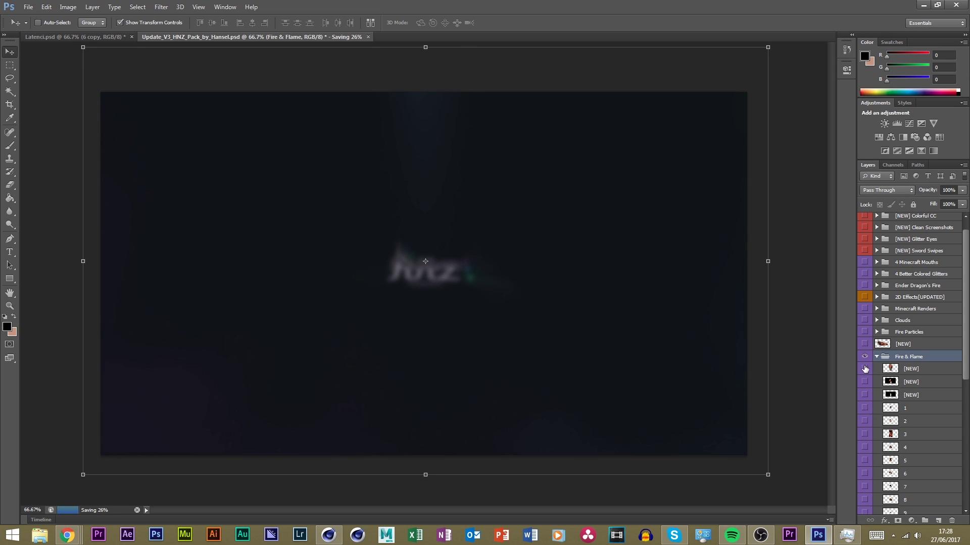
left_click(864, 408)
left_click(864, 408)
left_click(864, 395)
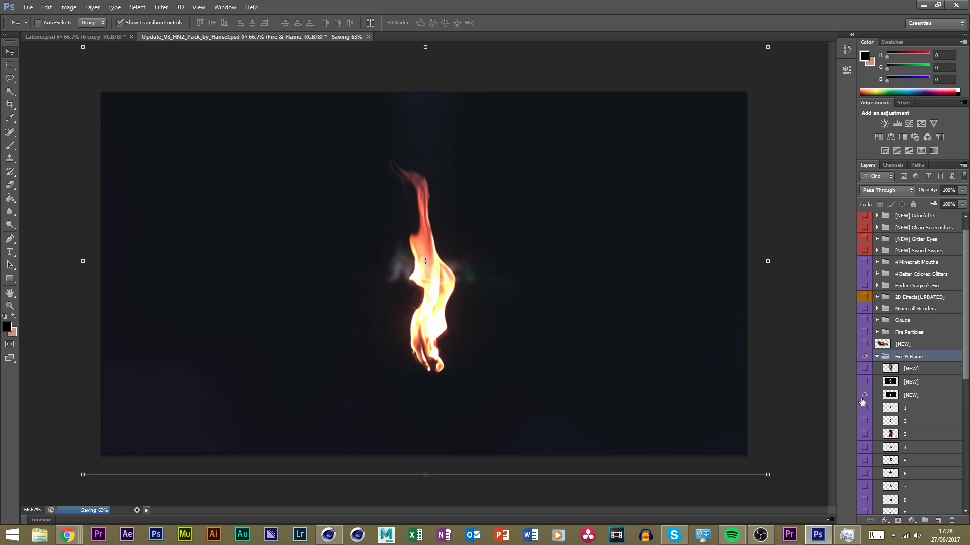
left_click(865, 395)
left_click(865, 421)
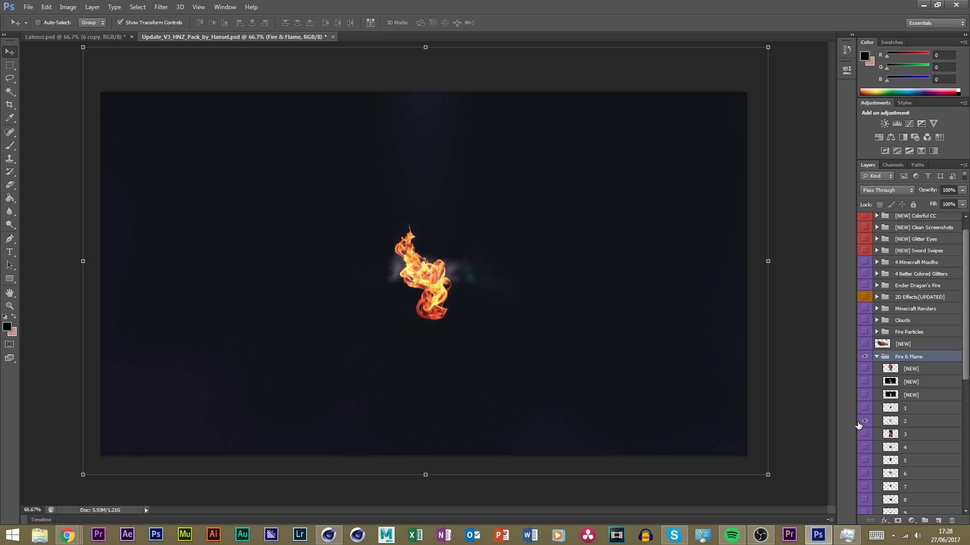
left_click(864, 422)
left_click(864, 434)
left_click(865, 435)
left_click(864, 447)
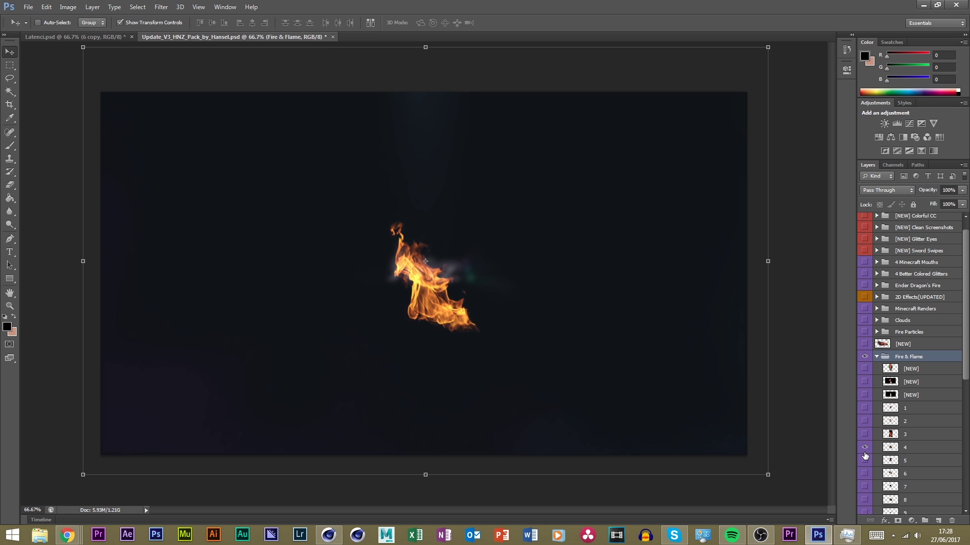
left_click(865, 447)
Show flame layer 5, copy it into Latenci.psd, and place it over the right character's raised hand
left_click(865, 461)
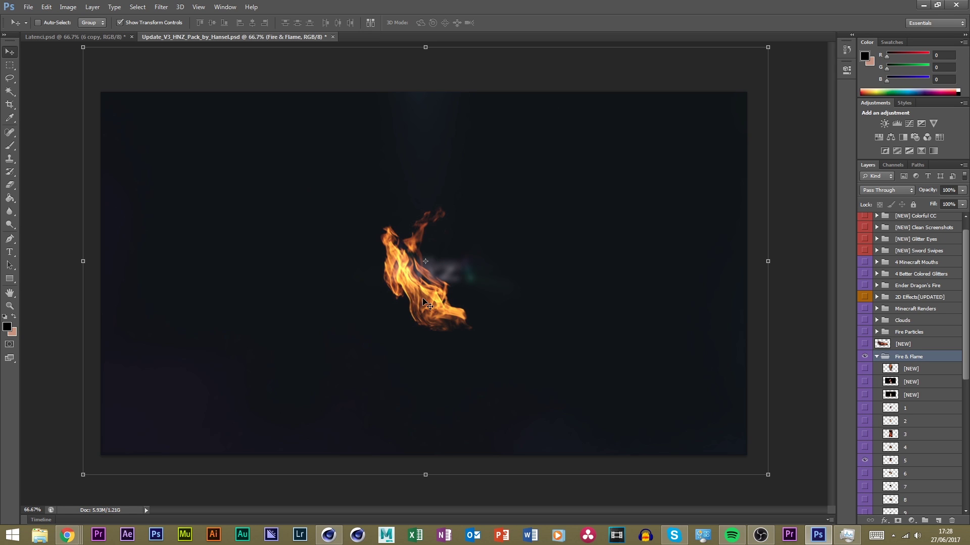
left_click_drag(434, 303, 182, 110)
key("ctrl+z")
left_click(914, 458)
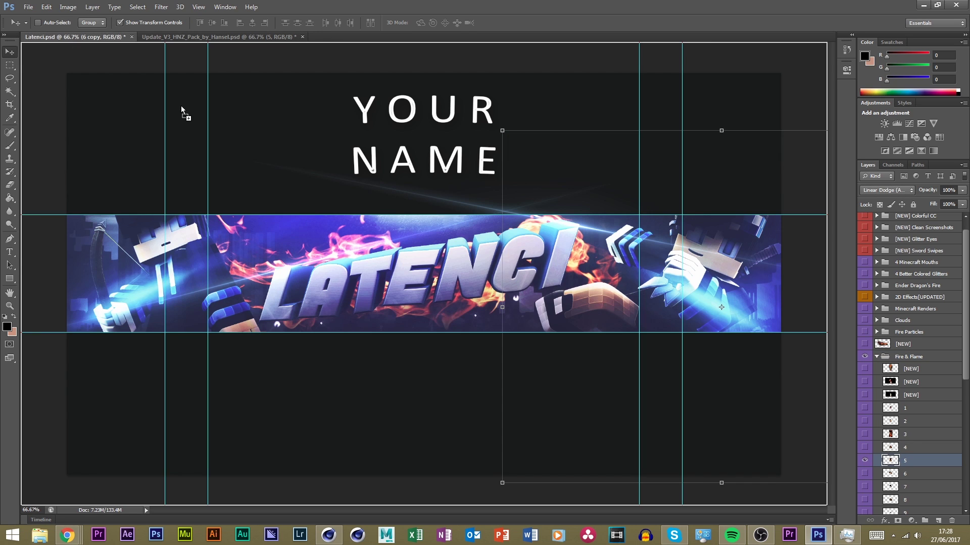
left_click_drag(649, 283, 664, 292)
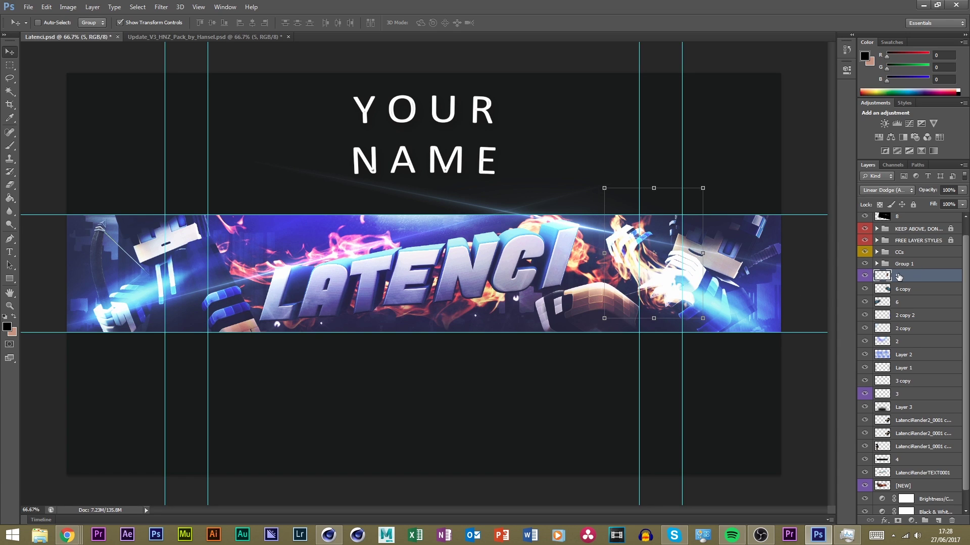
Warp flame layer 5 so its upper part stretches upward from the right character's hand, and save the banner document
key("ctrl+t")
right_click(646, 282)
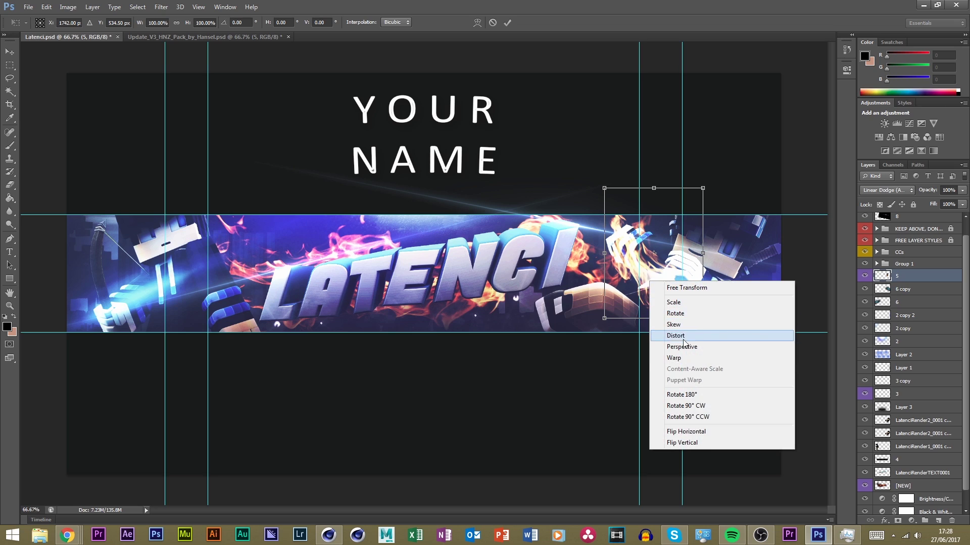
left_click(674, 357)
left_click_drag(616, 246, 627, 194)
key("Return")
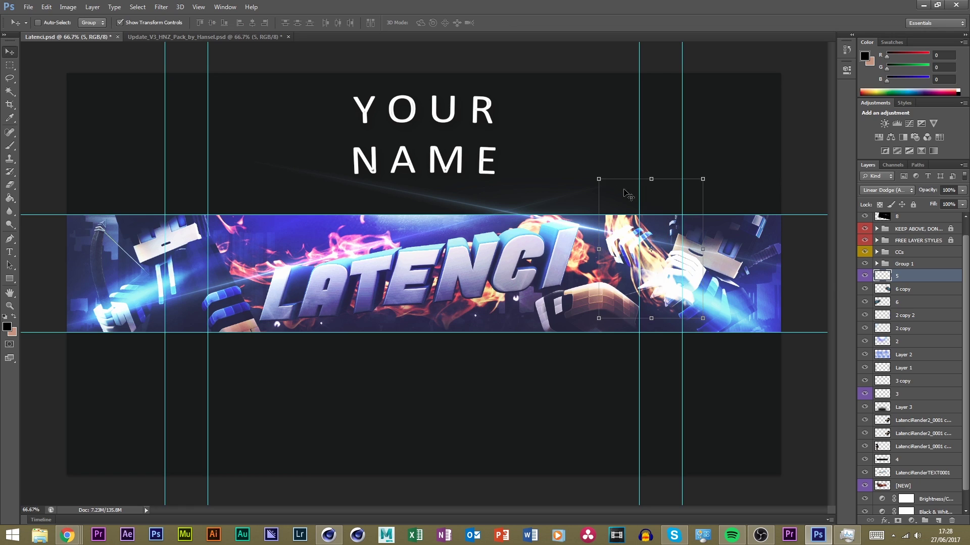
key("ctrl+s")
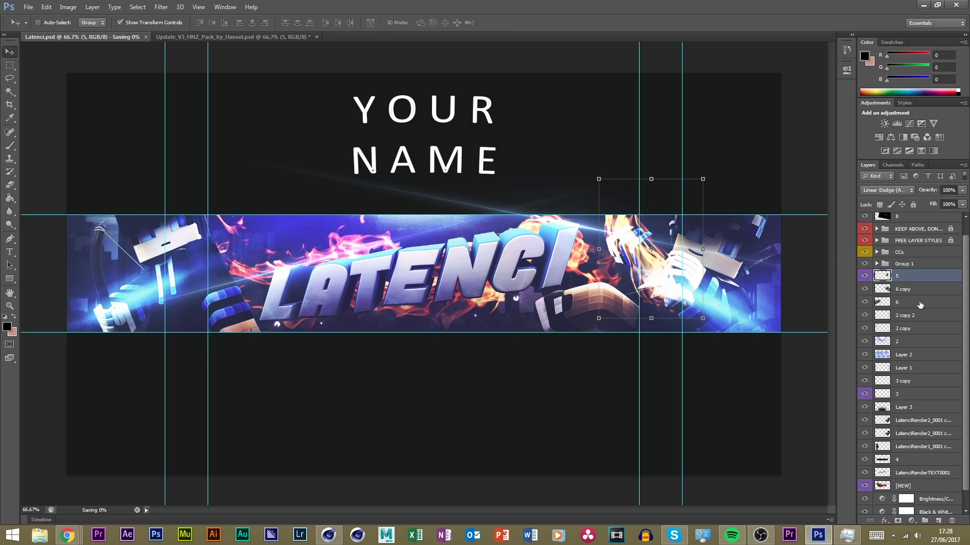
Hide the blue glow layers 6 copy and 6 around the two characters' hands
left_click(920, 304)
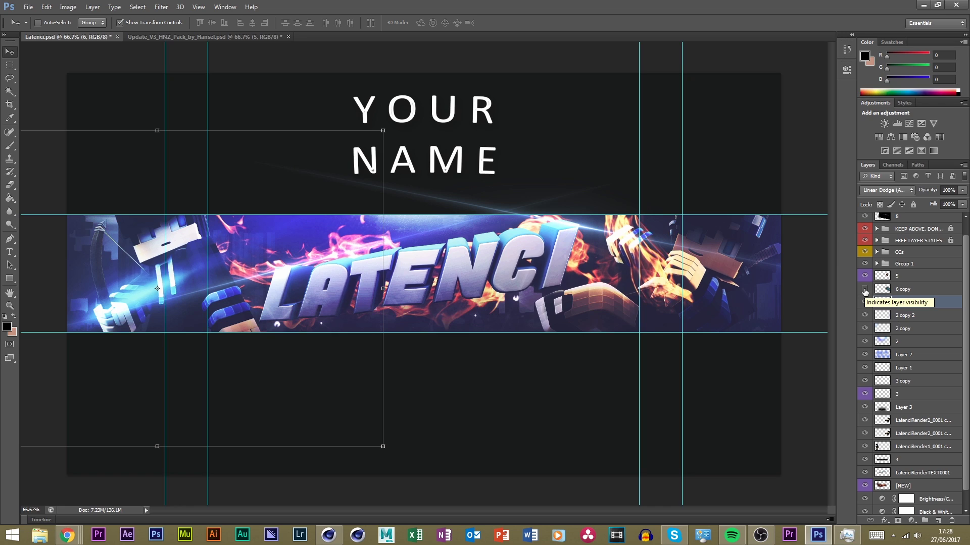
left_click(865, 302)
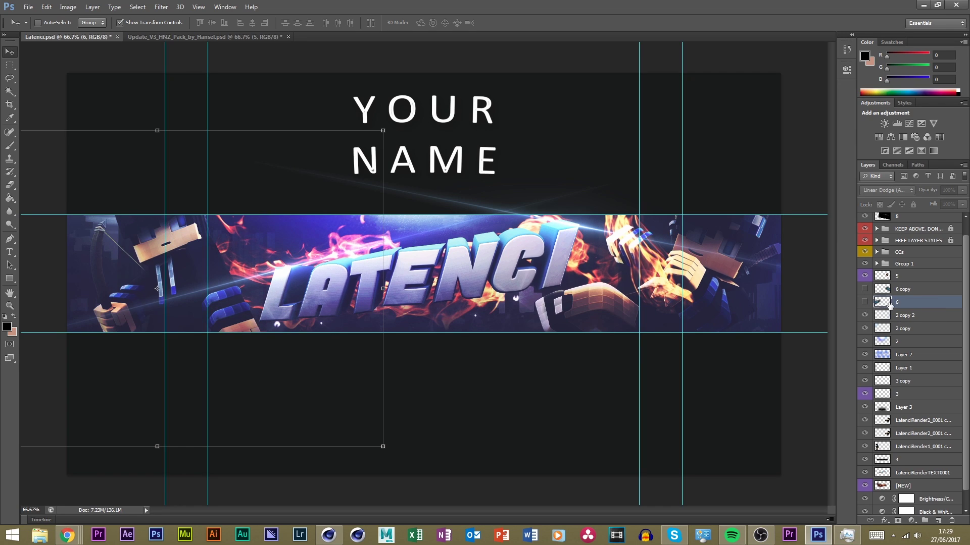
Delete the hidden blue glow layers 6 and 6 copy, and save the banner document
key("Delete")
left_click(913, 287)
key("Delete")
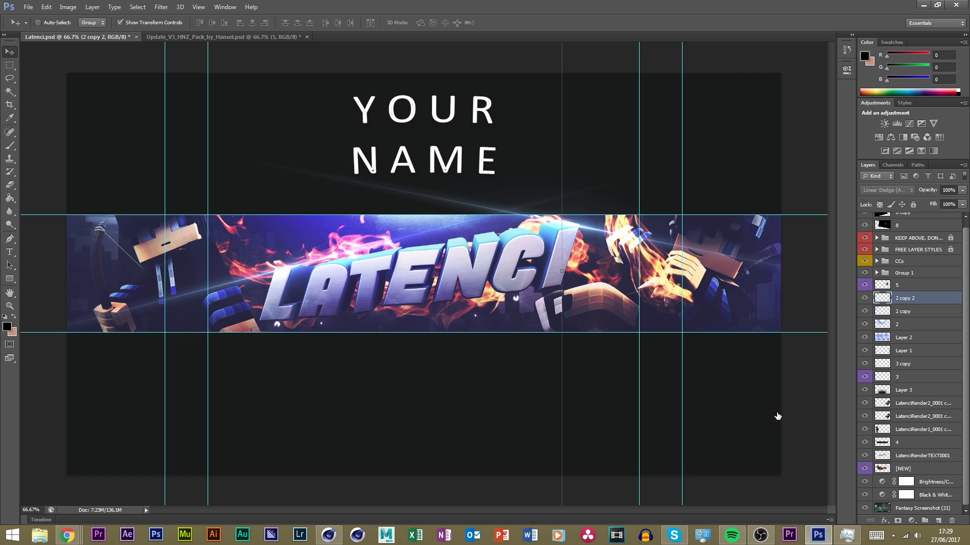
key("ctrl+s")
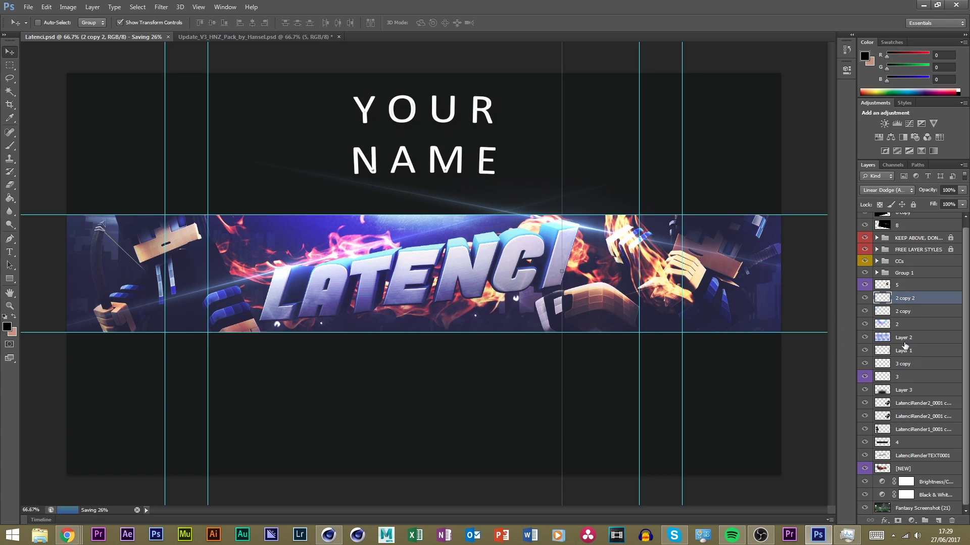
Add a new empty layer and move it directly beneath Layer 3, above the character render layers
key("alt+bracketleft")
key("alt+bracketright")
key("alt+bracketright")
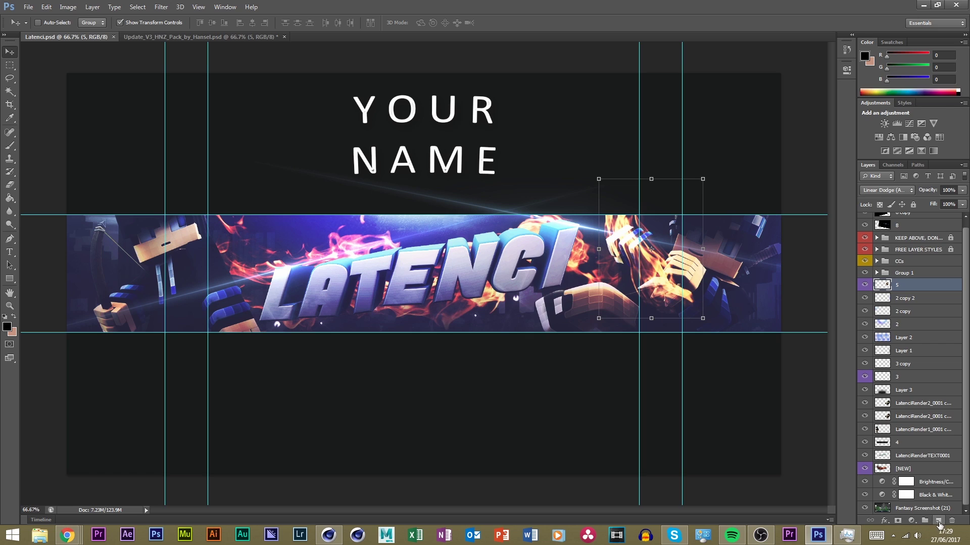
left_click(938, 521)
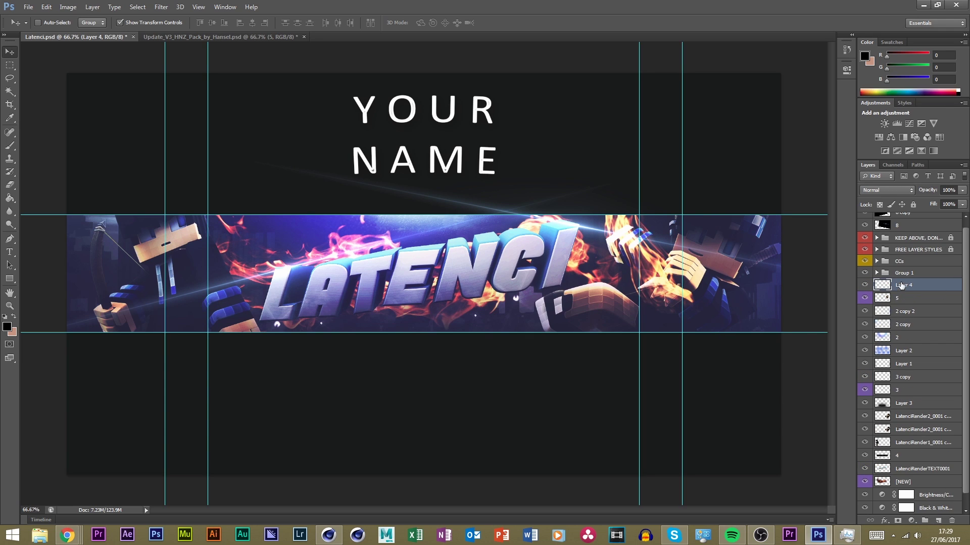
left_click_drag(906, 291, 935, 397)
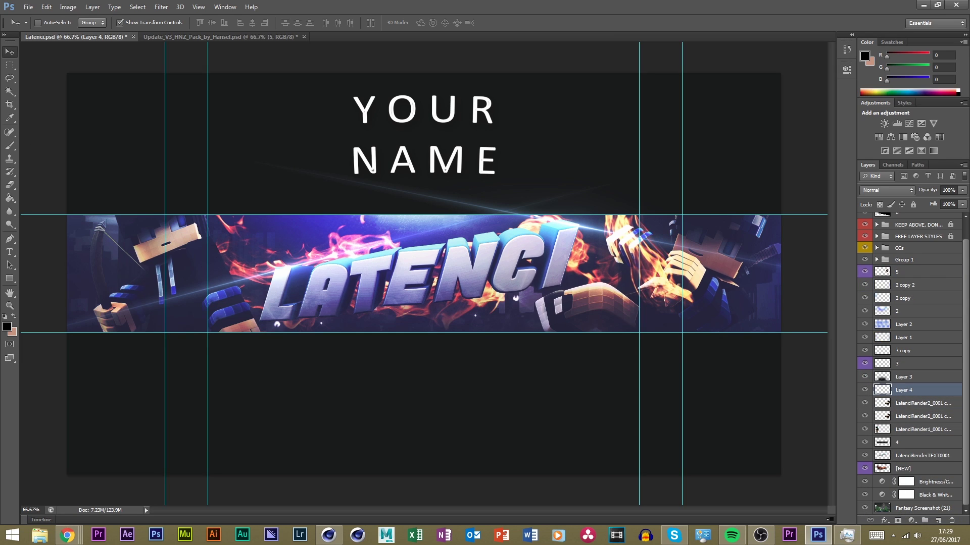
Set up the Brush tool at 48 px with light blue #8ee6ff, sampled from the banner title, as the foreground colour
left_click(10, 157)
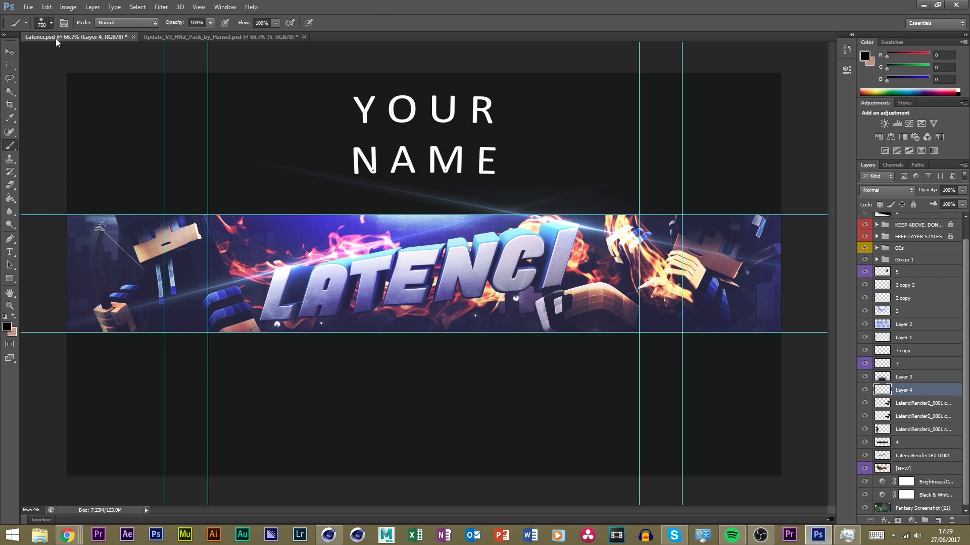
left_click(51, 23)
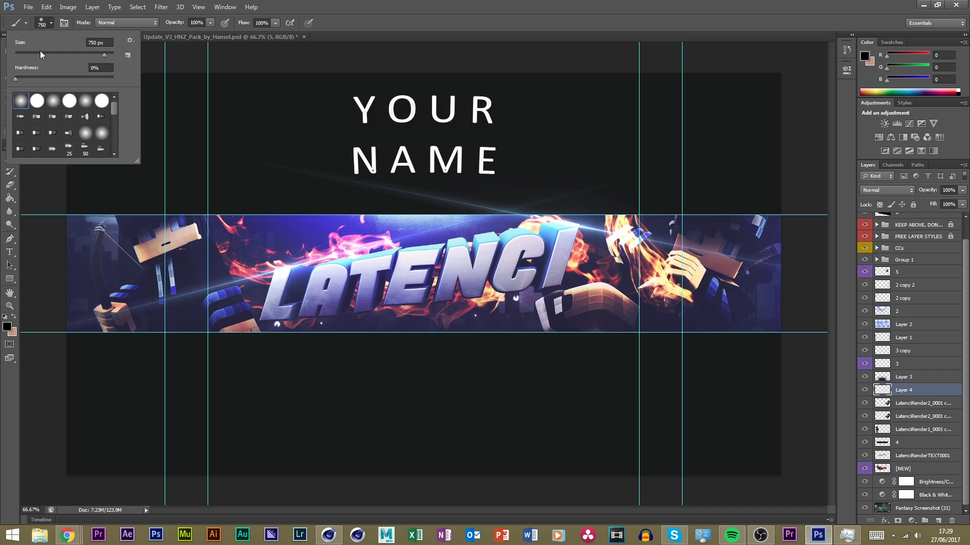
type("48")
left_click(7, 327)
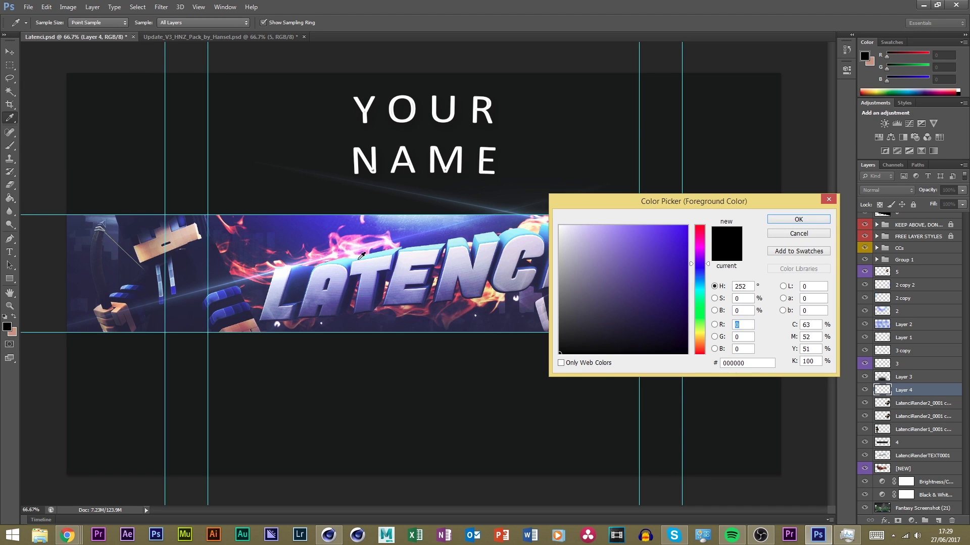
left_click(349, 256)
left_click(344, 260)
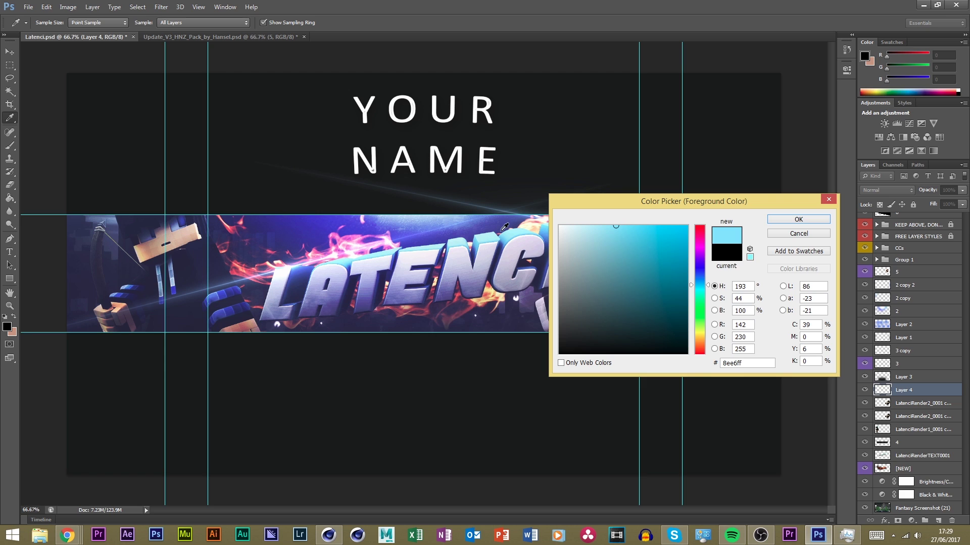
left_click(775, 222)
key("b")
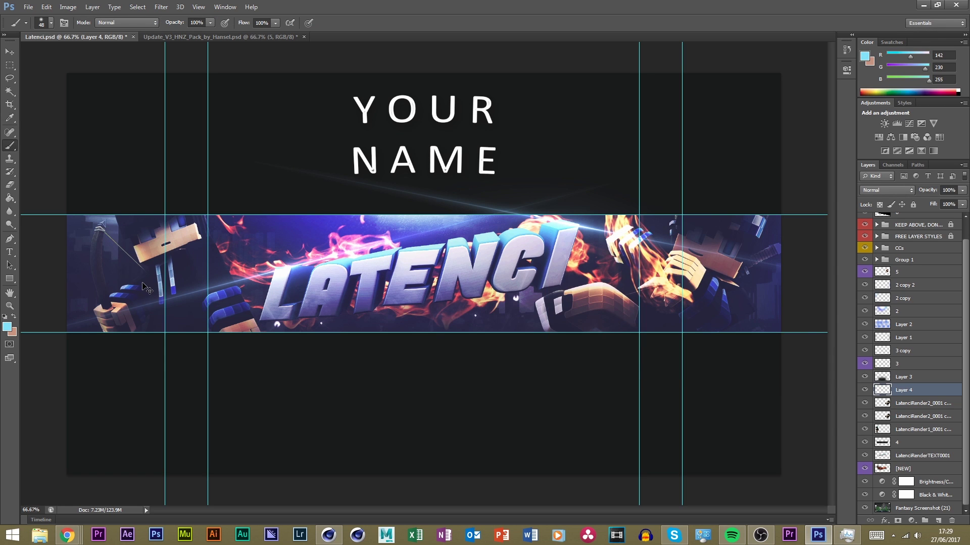
Paint soft light-blue strokes over the blue stripes on both sleeves of the left character
key("ctrl+plus")
key("ctrl+plus")
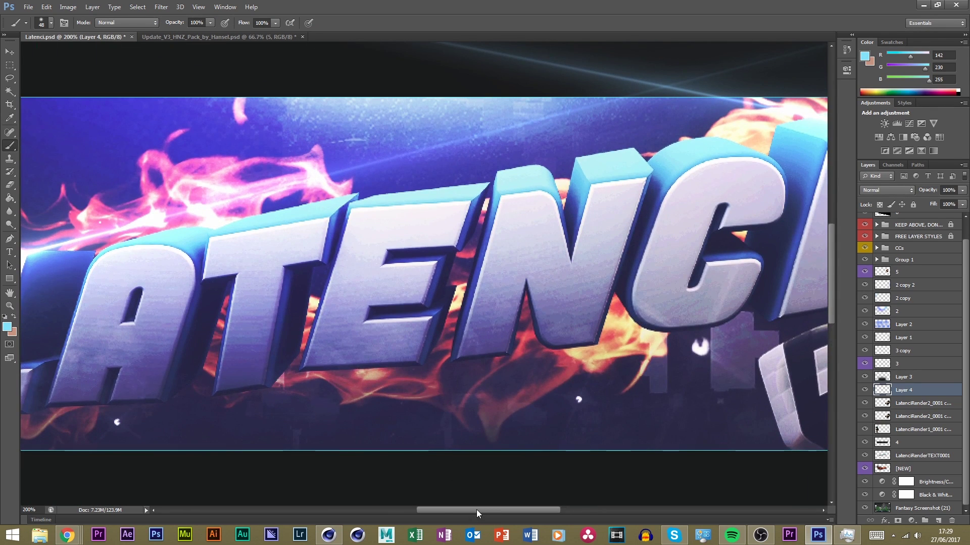
scroll(333, 501, "left", 5)
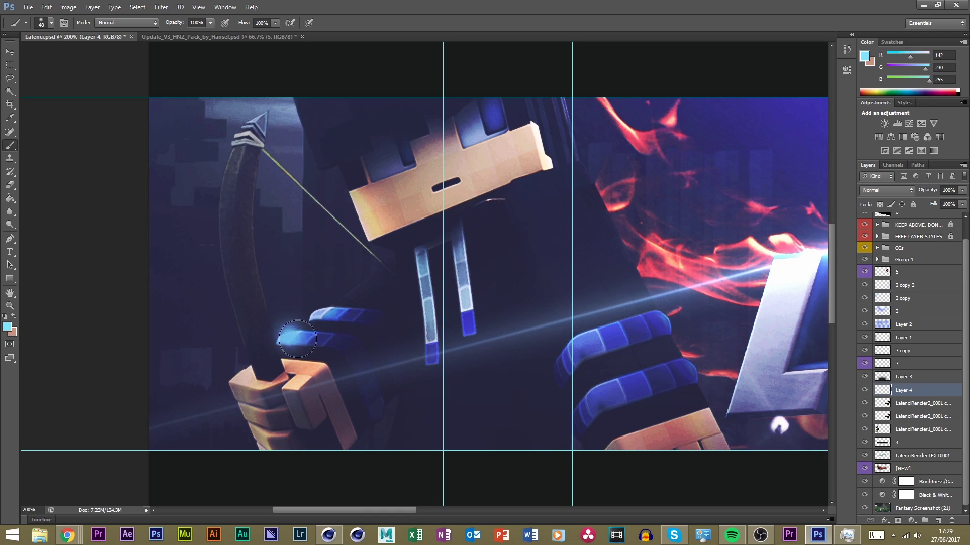
mouse_move(298, 339)
left_mouse_down()
mouse_move(352, 350)
mouse_move(377, 418)
left_mouse_up()
mouse_move(303, 306)
left_mouse_down()
mouse_move(379, 316)
mouse_move(406, 387)
left_mouse_up()
left_click_drag(380, 510, 399, 510)
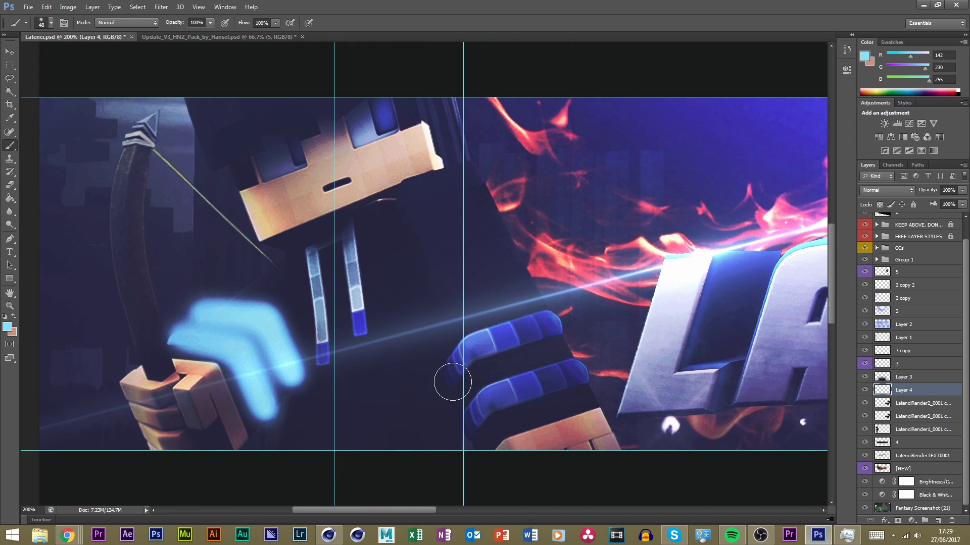
mouse_move(464, 353)
left_mouse_down()
mouse_move(449, 369)
mouse_move(555, 325)
left_mouse_up()
mouse_move(461, 422)
left_mouse_down()
mouse_move(480, 401)
mouse_move(491, 404)
left_mouse_up()
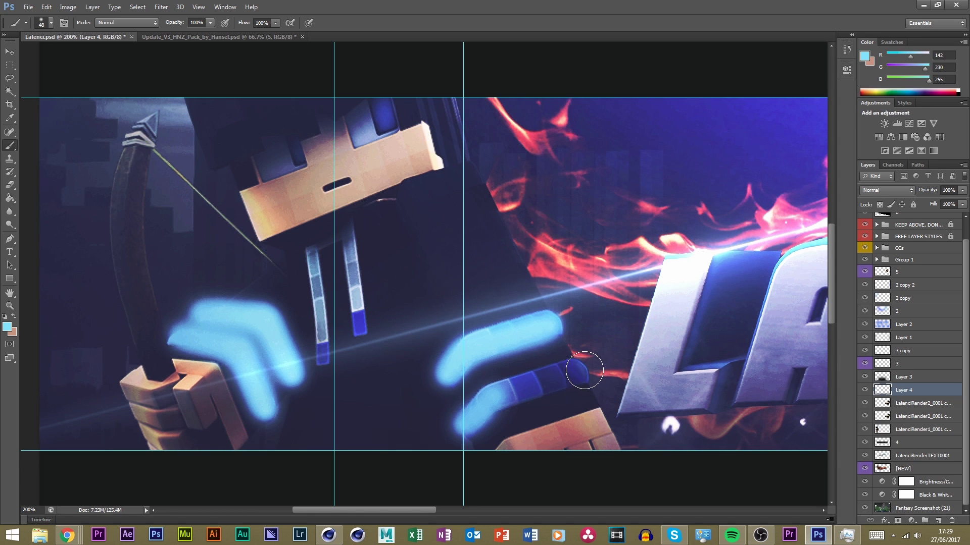
left_click_drag(574, 372, 478, 410)
Paint soft light-blue strokes over the two blue stripes on the right character's lower sleeve
left_click_drag(425, 511, 676, 478)
mouse_move(456, 400)
left_mouse_down()
mouse_move(528, 352)
mouse_move(560, 292)
left_mouse_up()
left_click_drag(511, 453, 576, 409)
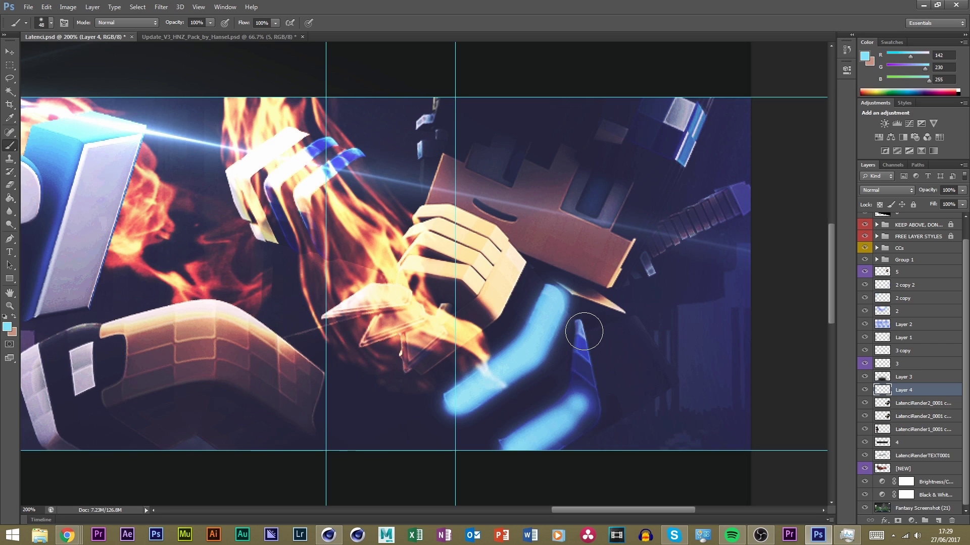
mouse_move(584, 328)
left_mouse_down()
mouse_move(581, 388)
mouse_move(590, 395)
mouse_move(573, 444)
mouse_move(550, 459)
left_mouse_up()
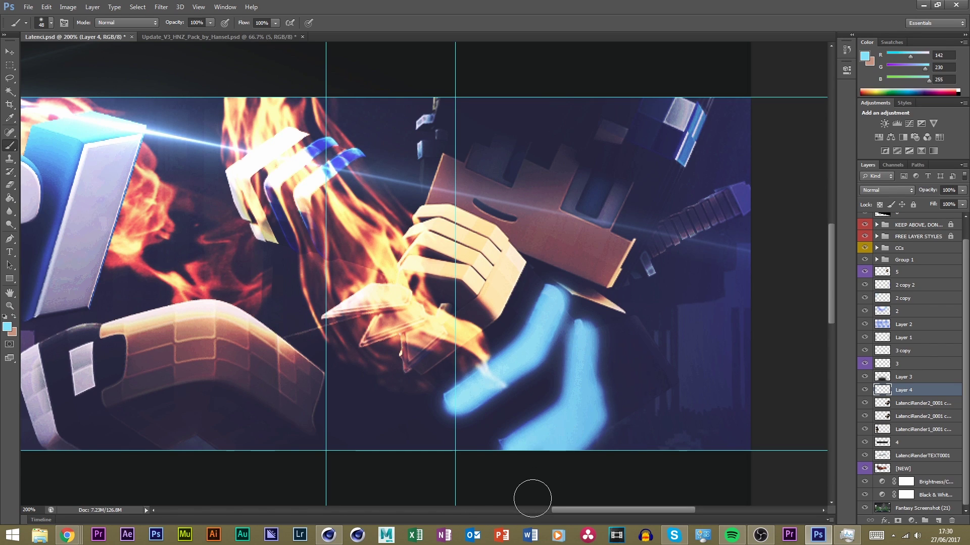
key("ctrl+alt+z")
key("ctrl+alt+z")
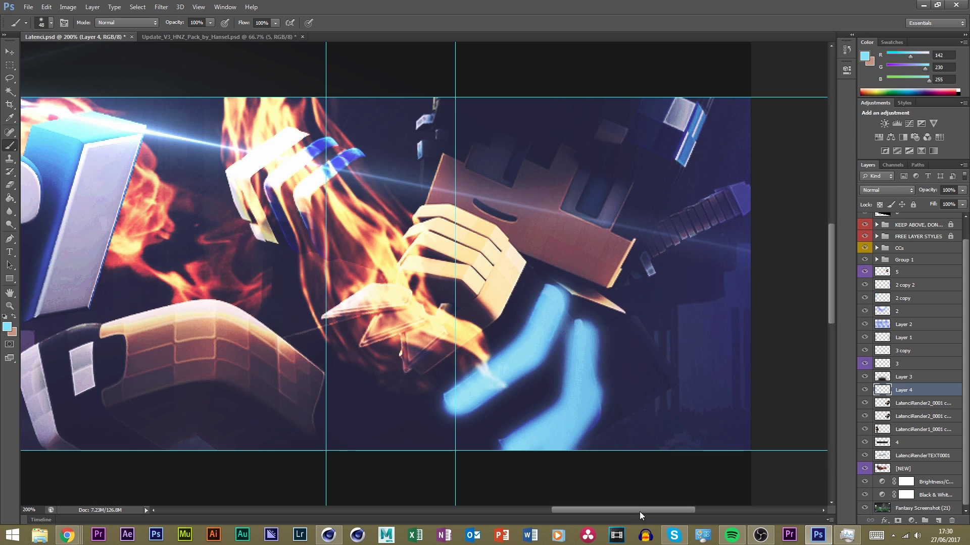
key("ctrl+shift+z")
key("ctrl+shift+z")
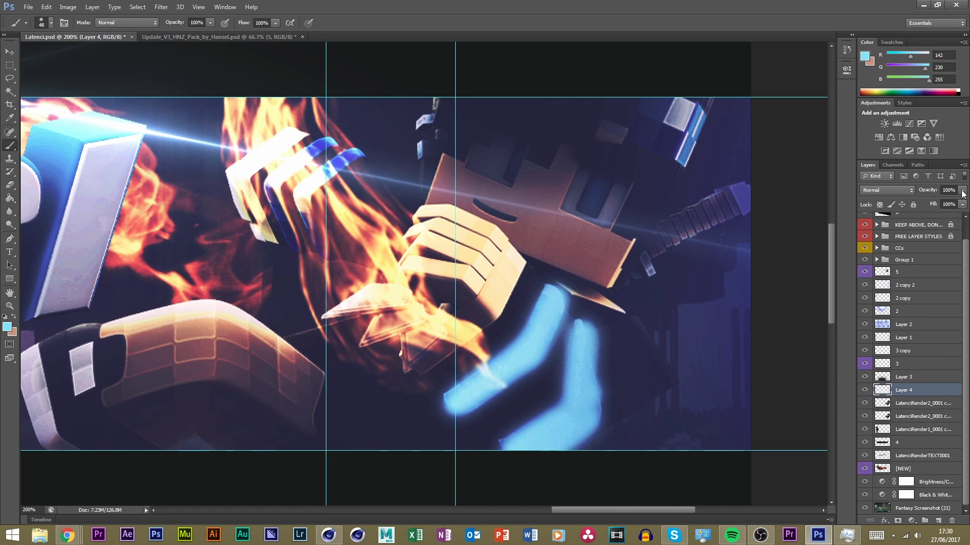
Try the Soft Light blend mode on the painted stripe layer and toggle its visibility to compare
scroll(890, 190, "down", 3)
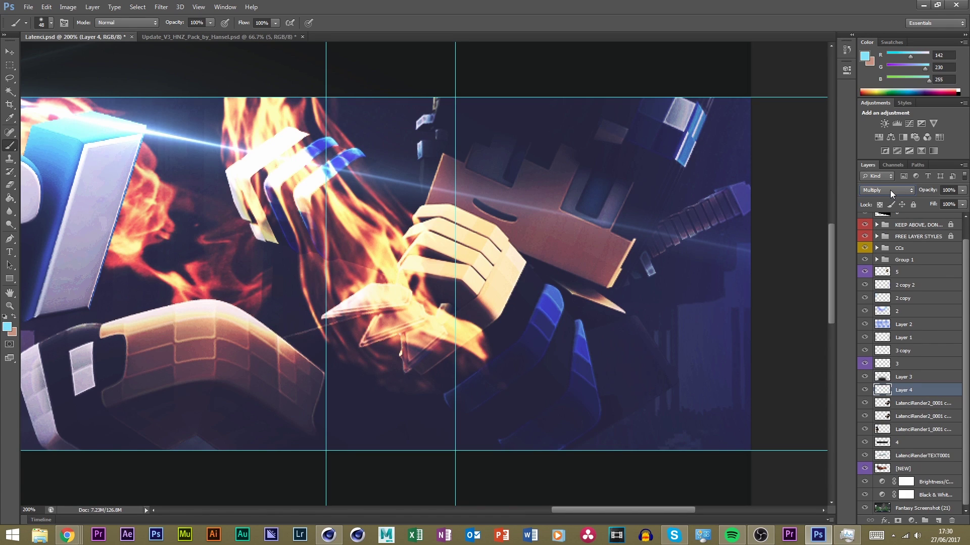
left_click(890, 190)
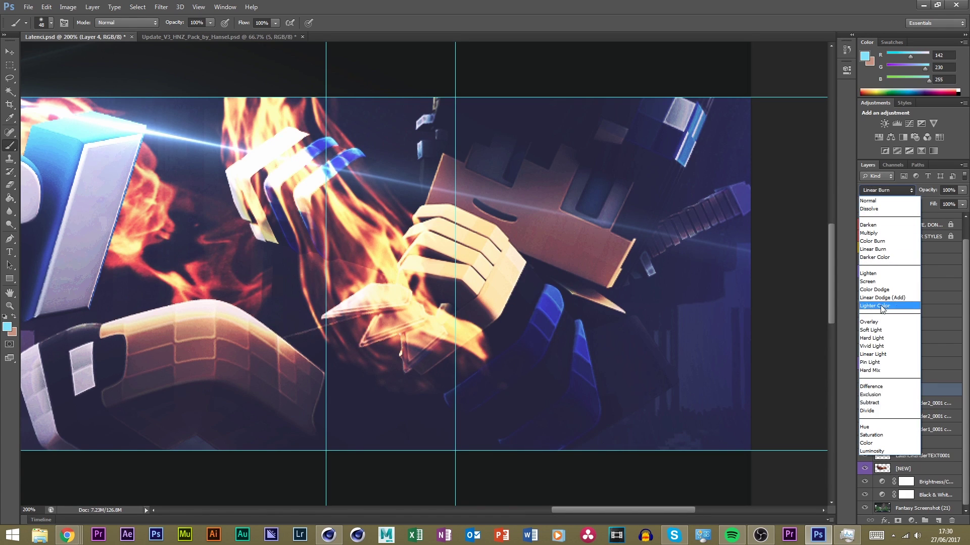
left_click(879, 331)
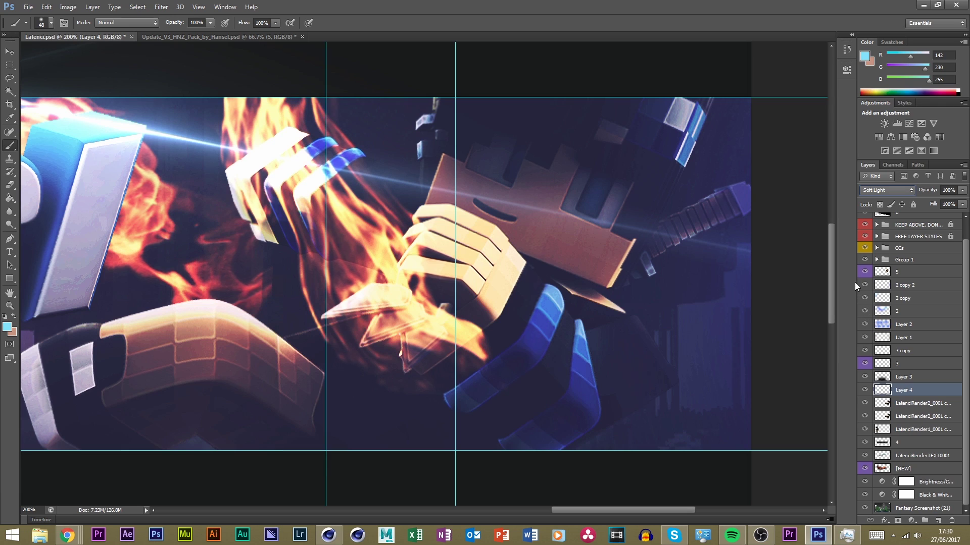
left_click(865, 391)
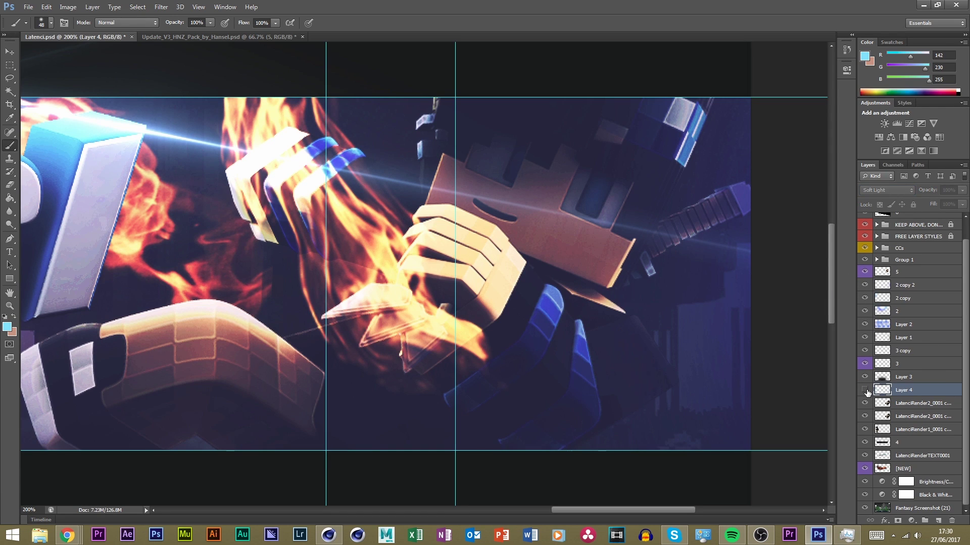
left_click(865, 390)
Try Lighter Color, Hard Light, Linear Light, Hard Mix and Subtract as blend modes for the painted stripe layer
key("ctrl+minus")
key("ctrl+minus")
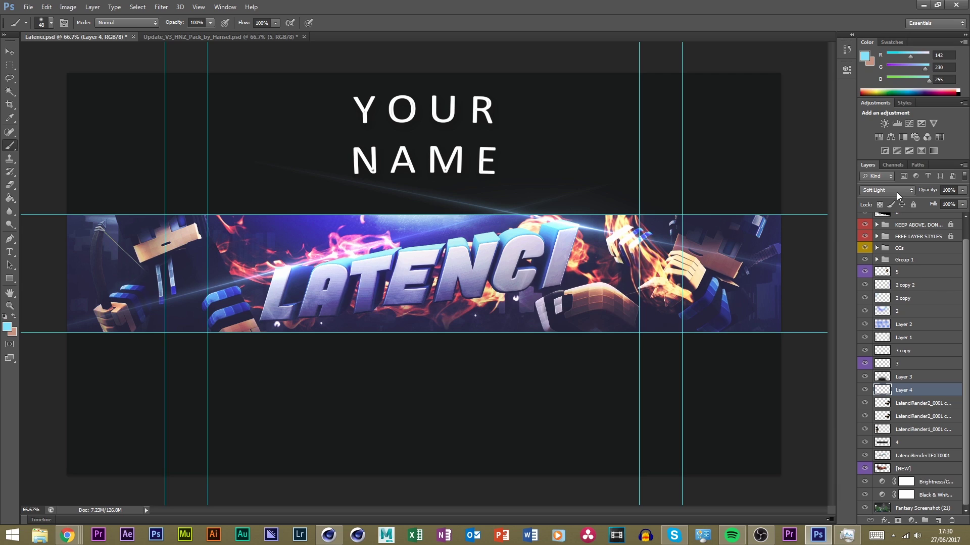
left_click(896, 192)
left_click(884, 305)
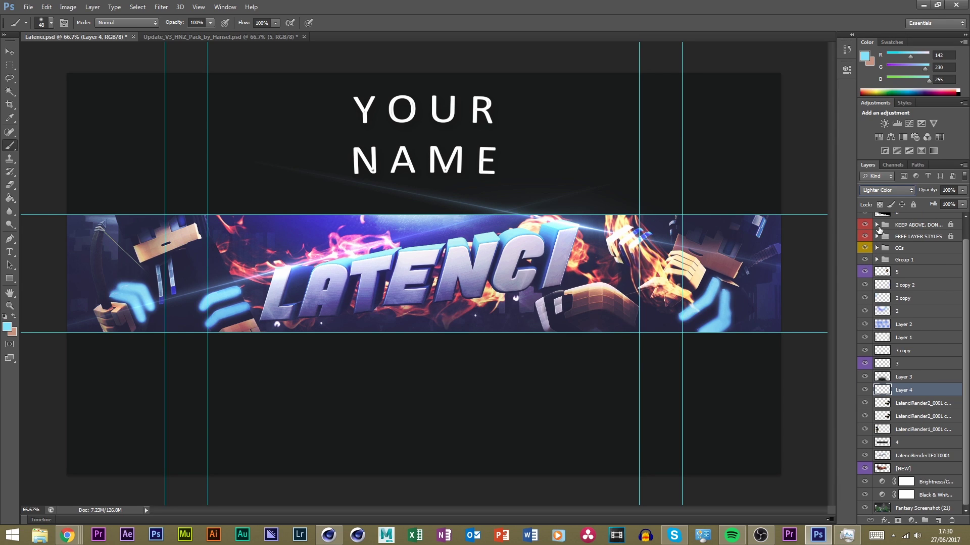
scroll(890, 189, "down", 1)
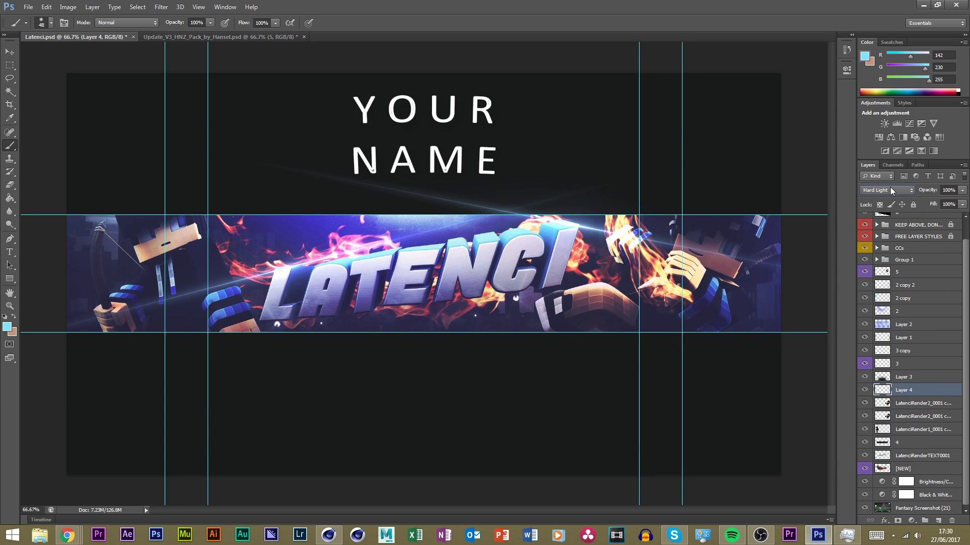
scroll(890, 190, "down", 2)
scroll(890, 188, "down", 1)
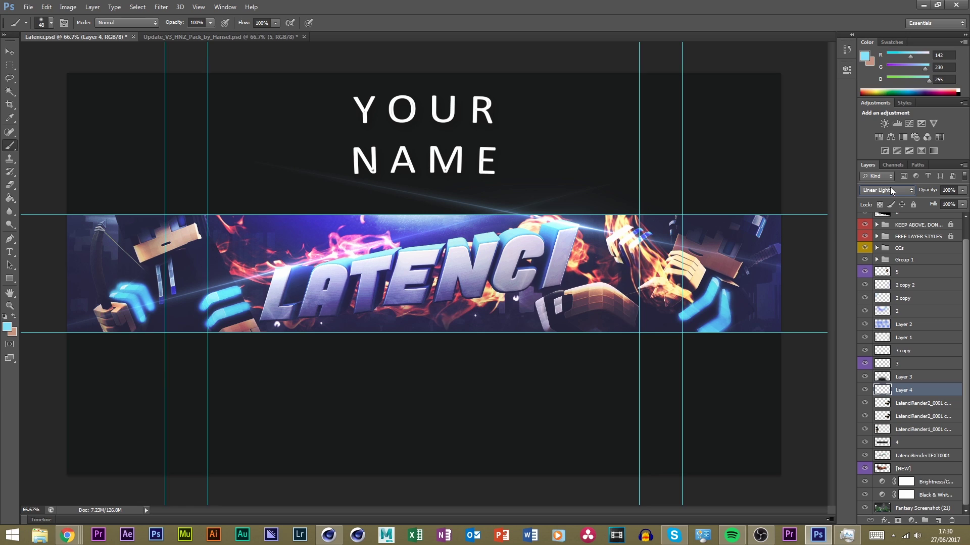
scroll(890, 187, "down", 4)
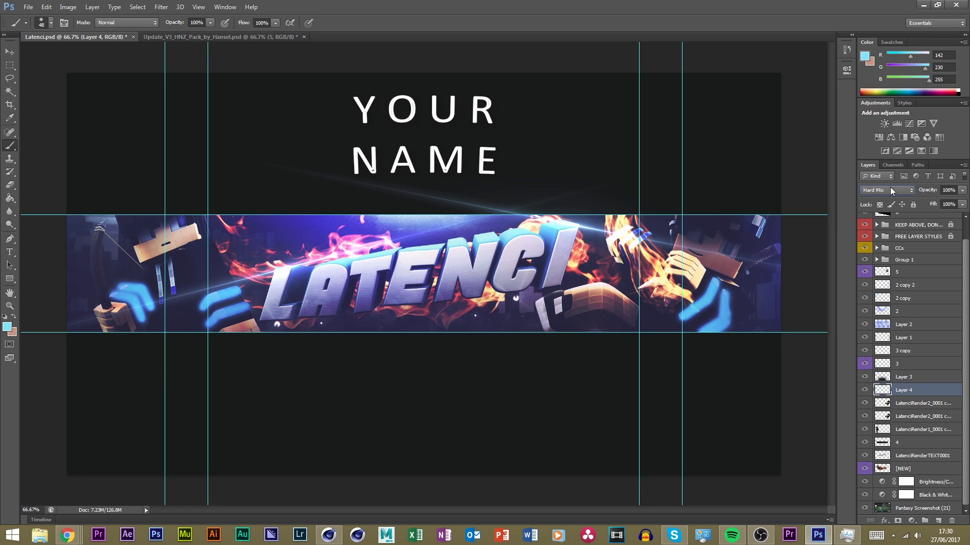
Set the painted stripe layer to the Linear Light blend mode at 44% opacity
left_click(890, 187)
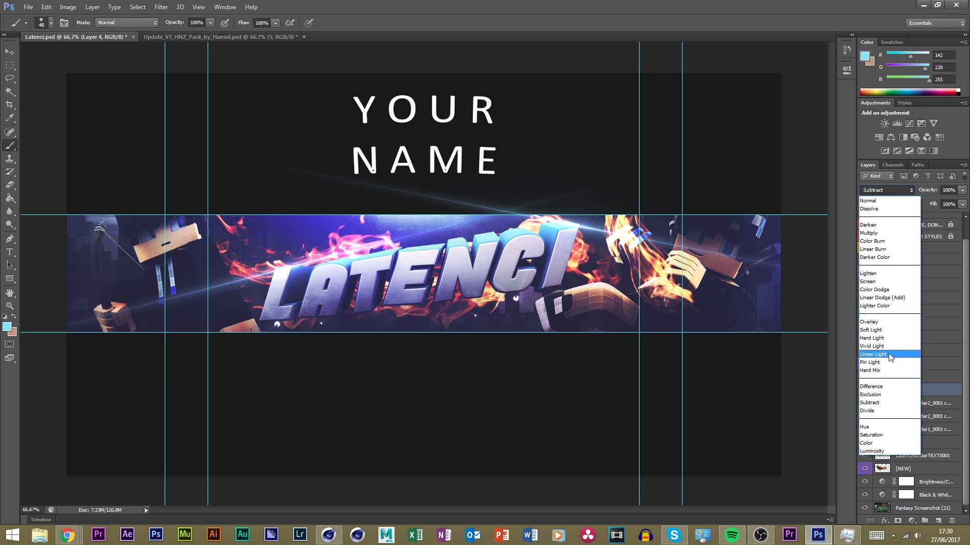
left_click(890, 355)
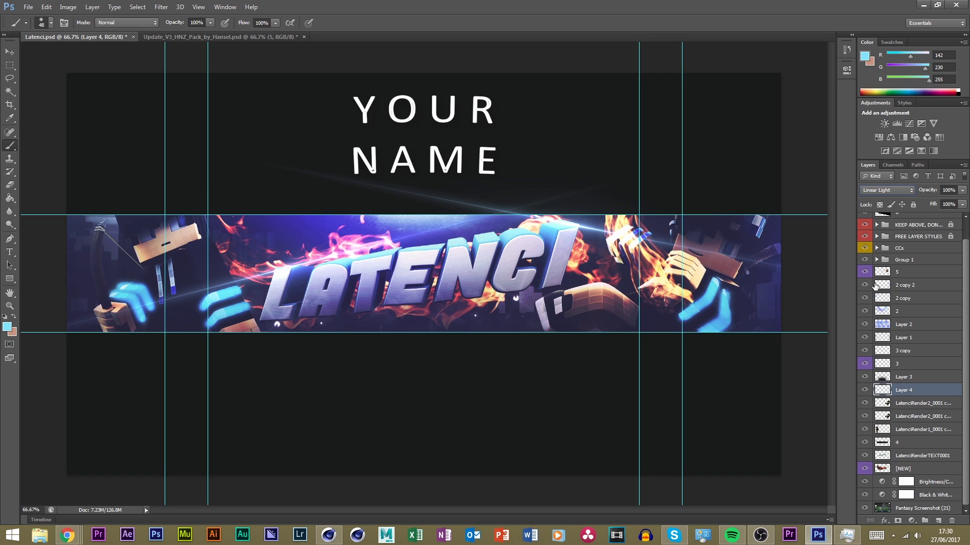
left_click(963, 190)
left_click_drag(939, 204, 938, 200)
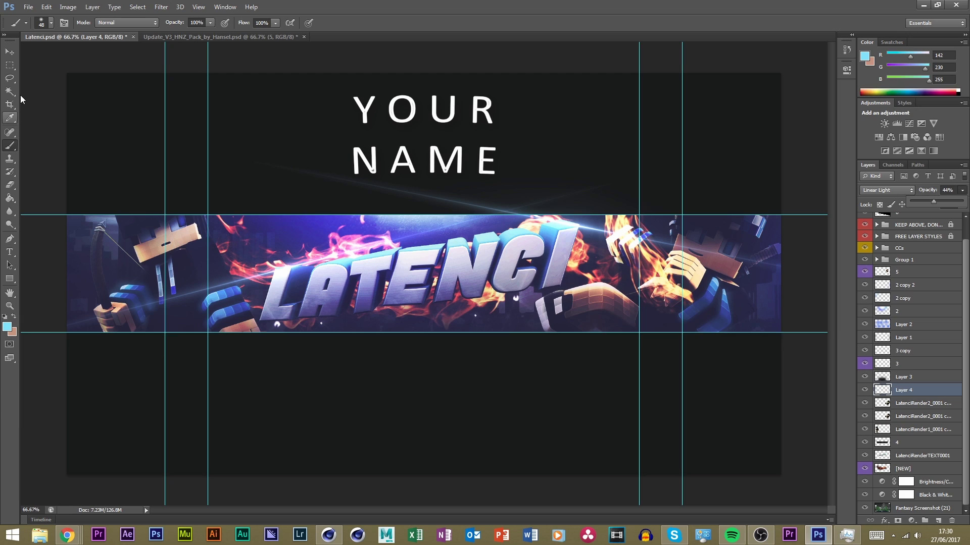
Apply a Gaussian Blur with a 4.0 pixel radius to the painted stripe layer, and save the banner document
left_click(9, 52)
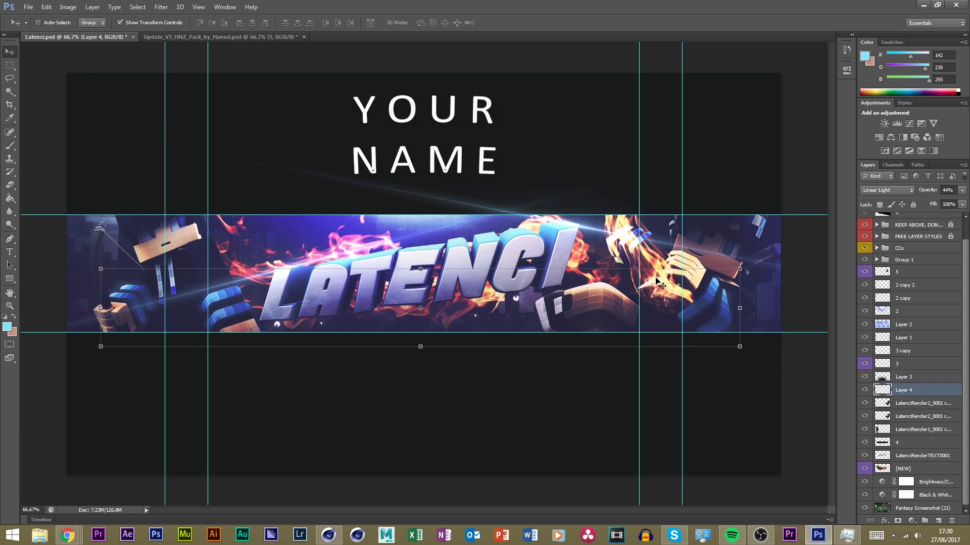
left_click(161, 7)
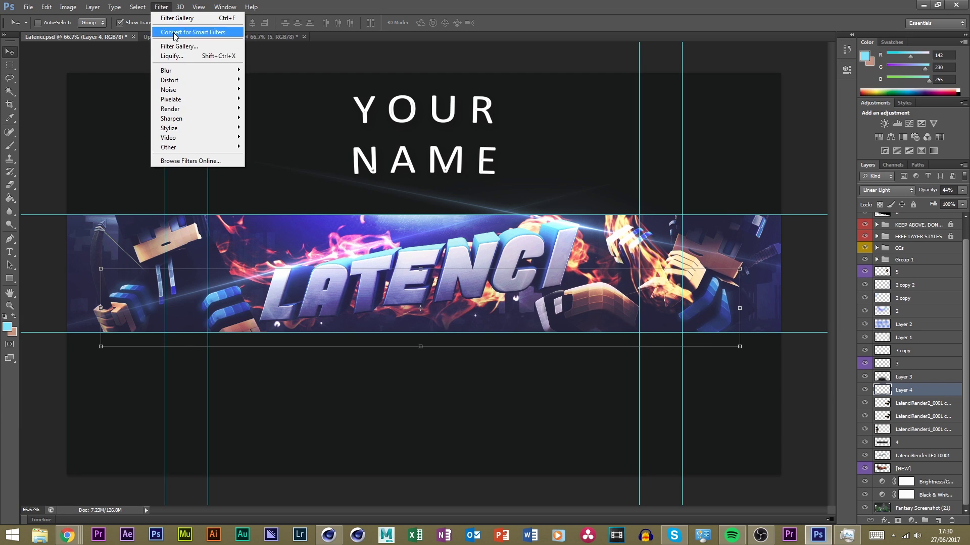
mouse_move(172, 69)
left_click(120, 134)
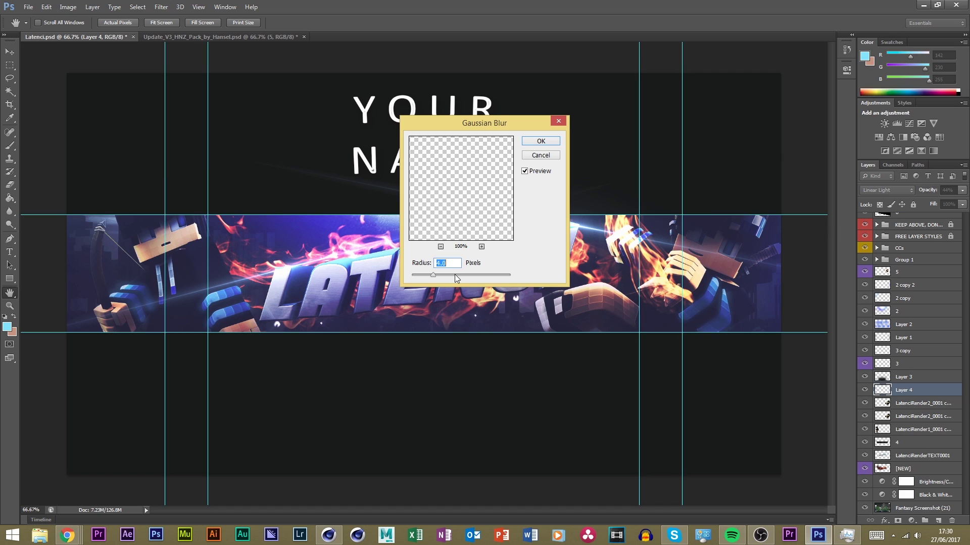
left_click(548, 142)
key("v")
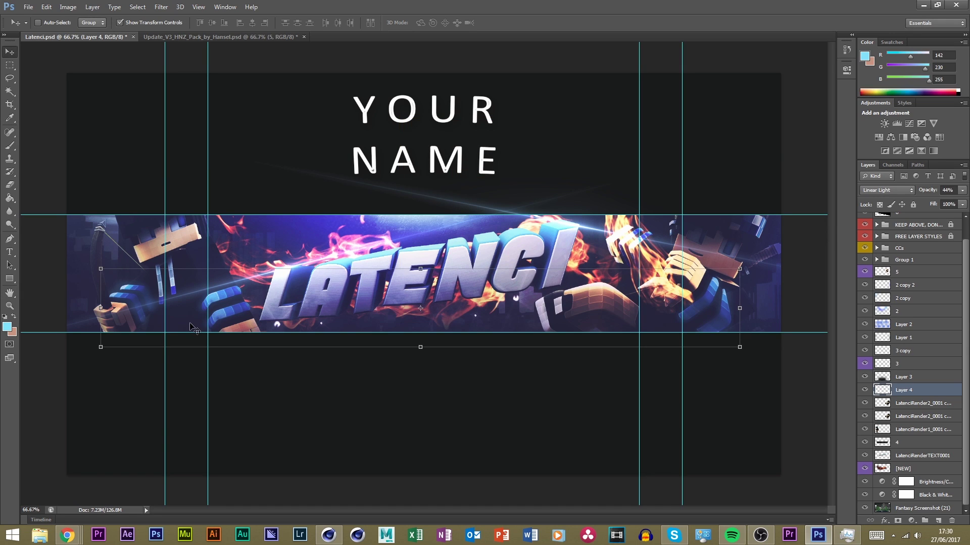
key("ctrl+s")
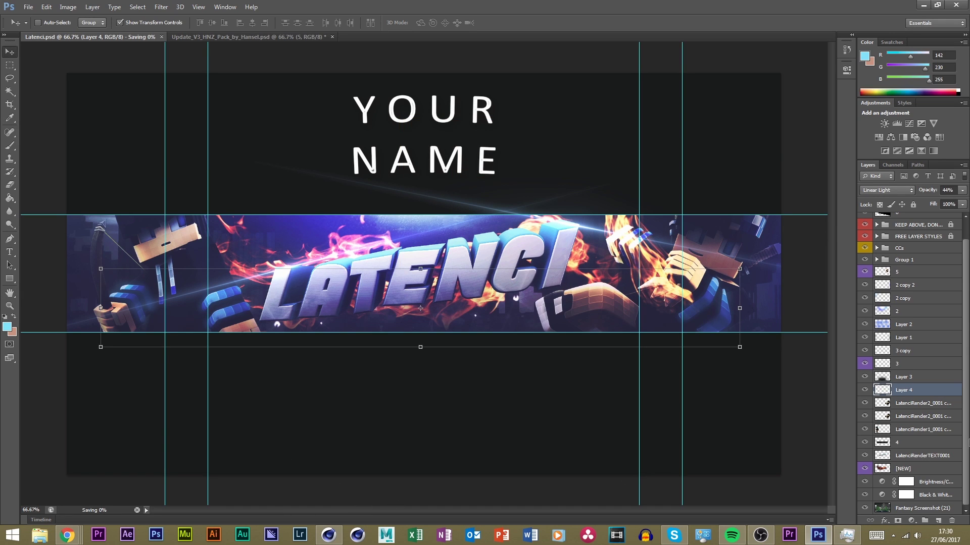
Switch to the effects pack document from the left character's layer, hide flame 5, and preview flames 3 and 7 in the Fire & Flame group
left_click(946, 431)
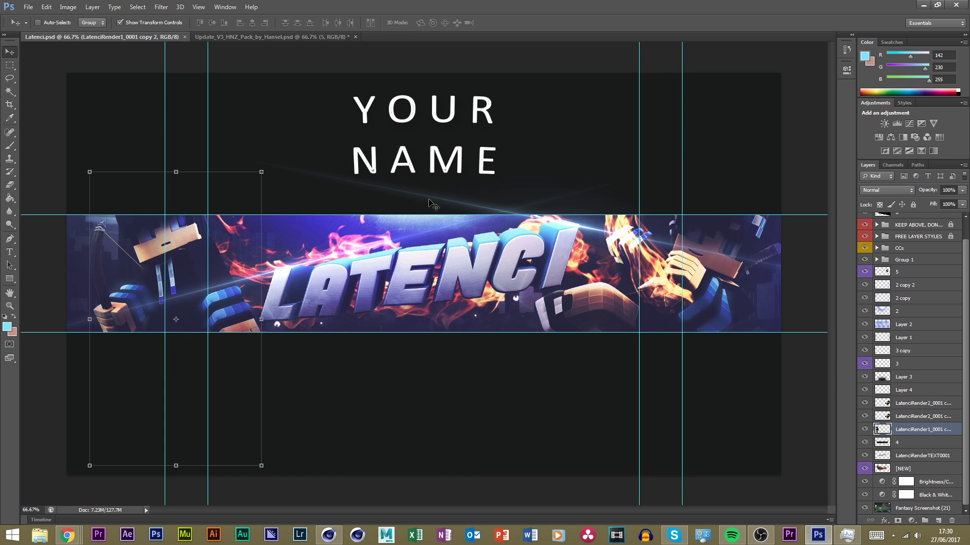
left_click(268, 37)
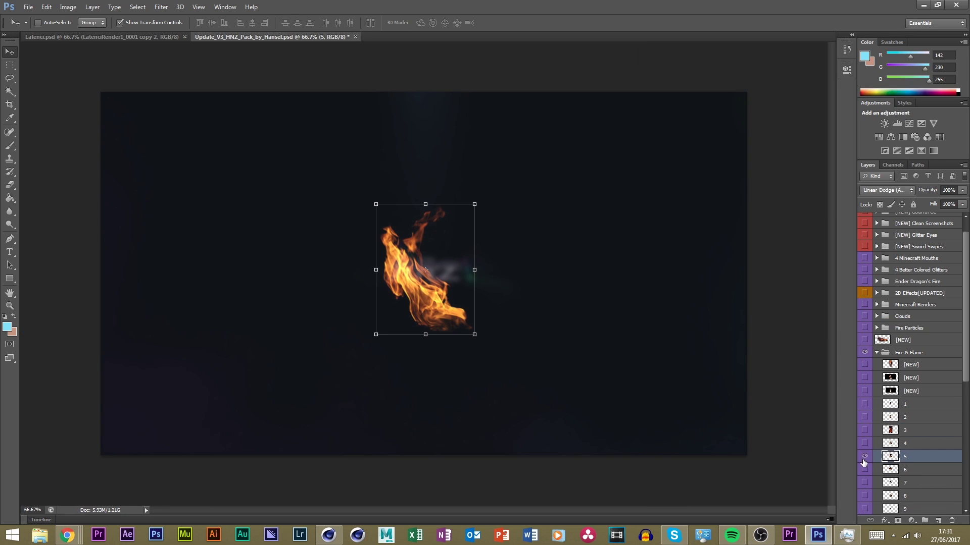
left_click(864, 456)
left_click(874, 432)
left_click(864, 431)
left_click(864, 431)
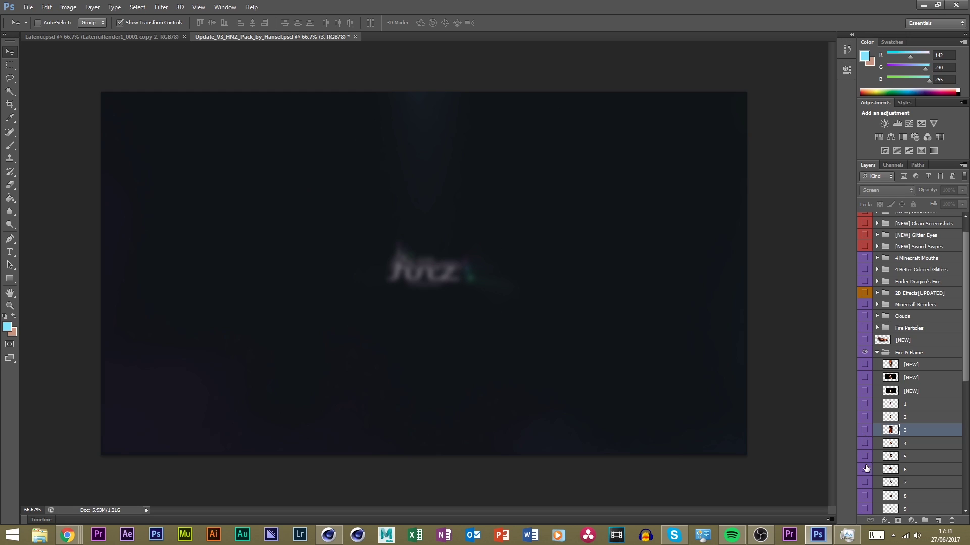
left_click(864, 483)
left_click(864, 483)
Copy flame 3 from the pack into the banner over the left character's bow hand, keeping it directly above that character's render layer
left_click(864, 431)
left_click_drag(454, 341, 93, 308)
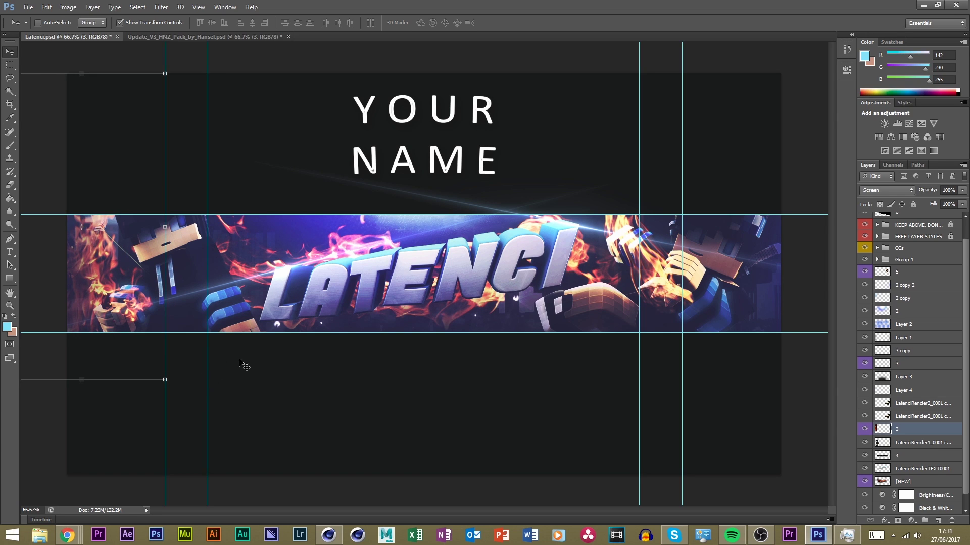
mouse_move(124, 333)
left_mouse_down()
mouse_move(96, 328)
mouse_move(127, 330)
left_mouse_up()
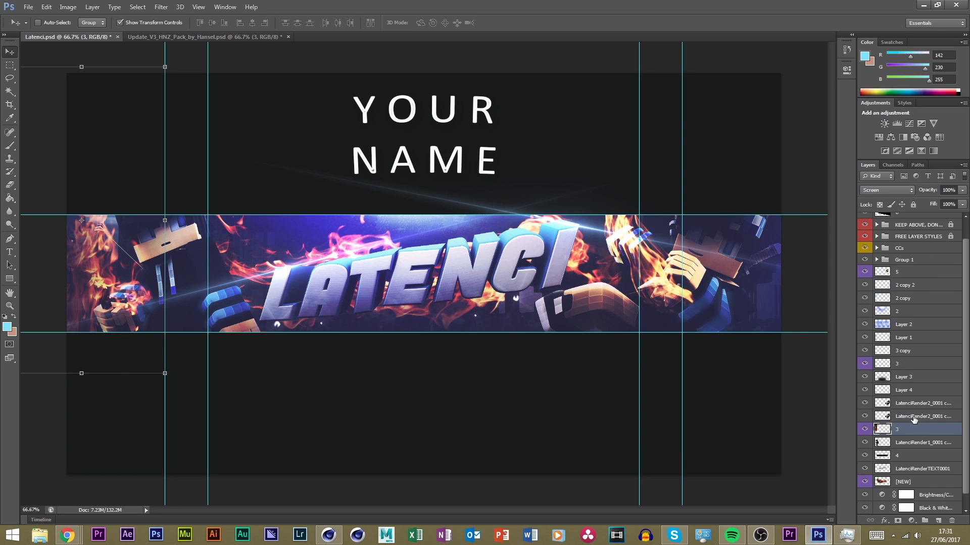
mouse_move(920, 451)
left_mouse_down()
mouse_move(909, 402)
mouse_move(917, 452)
mouse_move(917, 433)
left_mouse_up()
Warp the new flame so it curves around the left character's bow hand, apply the transform, and save the banner document
key("ctrl+t")
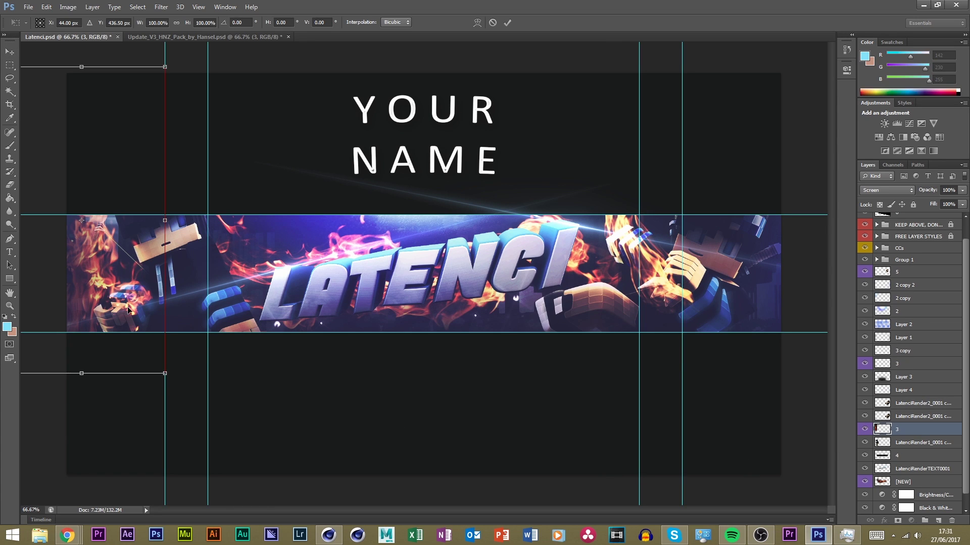
right_click(110, 303)
left_click(146, 381)
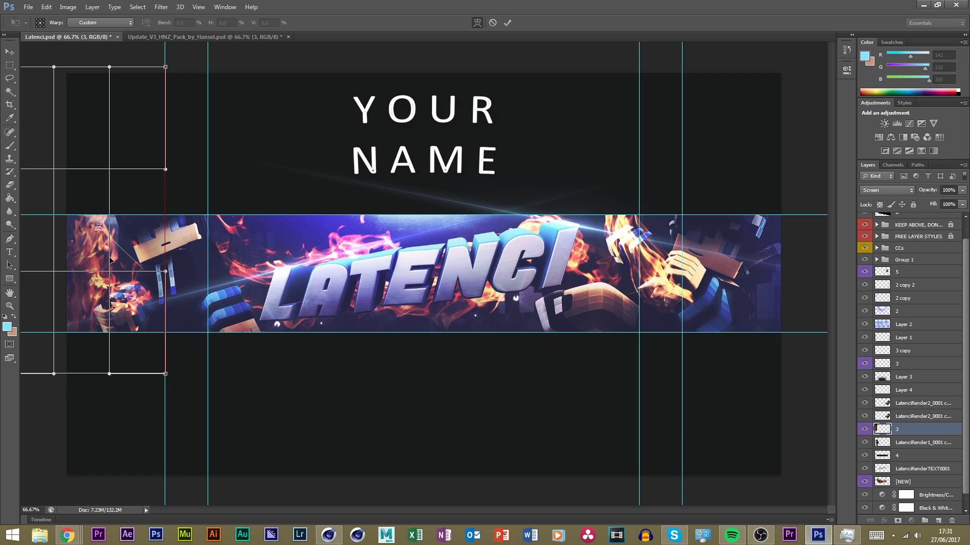
left_click_drag(111, 259, 101, 249)
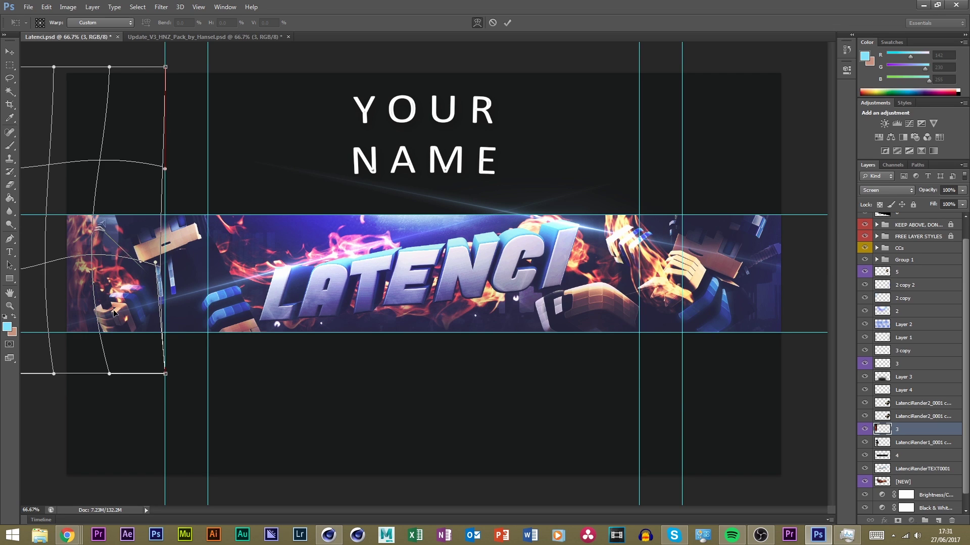
left_click_drag(115, 315, 122, 323)
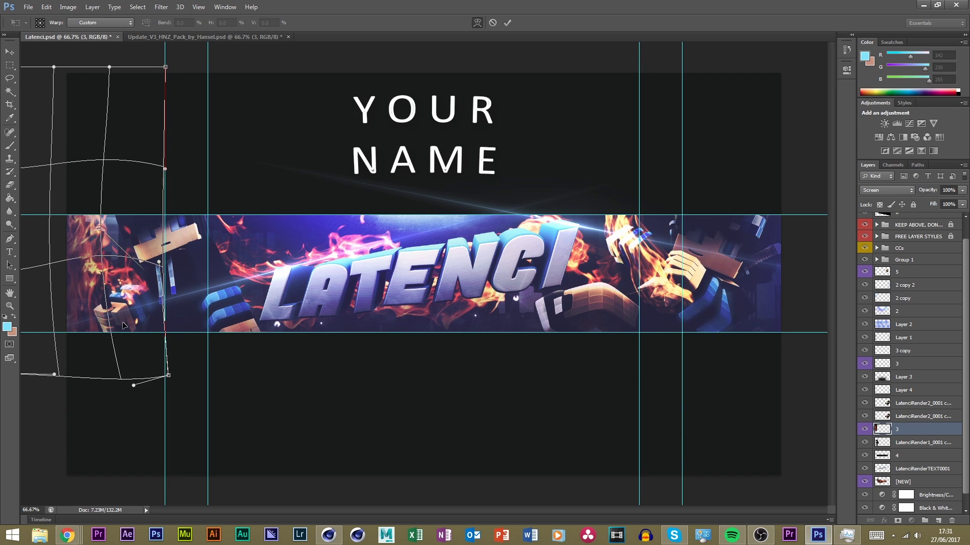
key("Return")
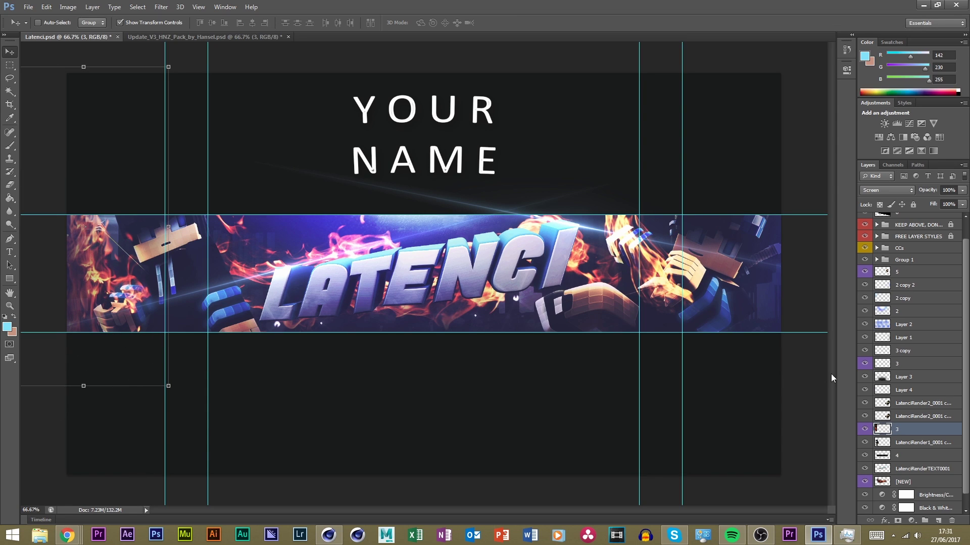
left_click(912, 417)
key("ctrl+s")
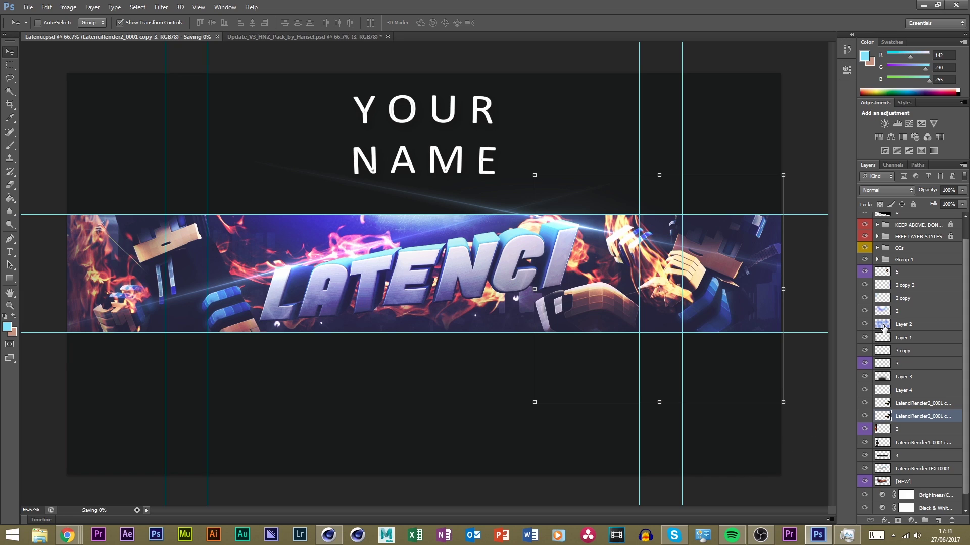
left_click(920, 352)
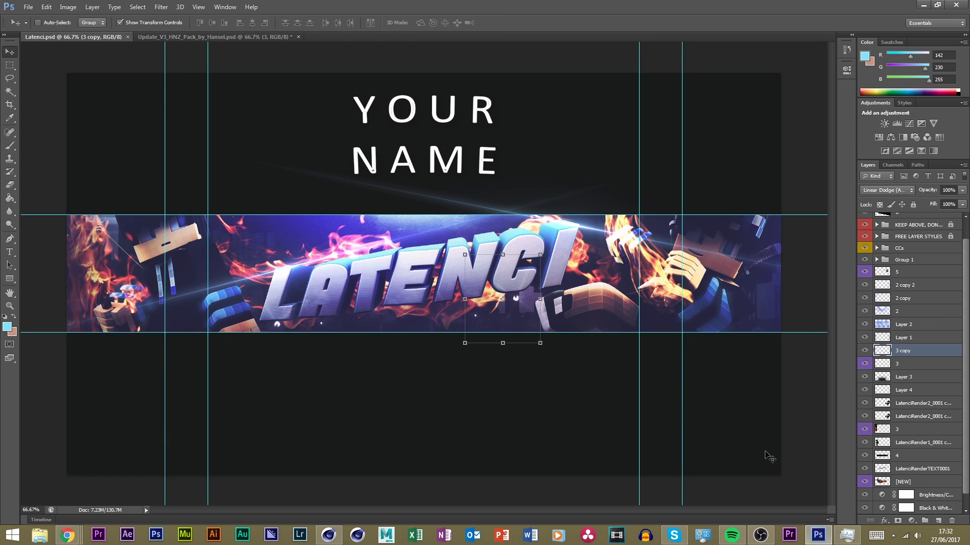
left_click(904, 324)
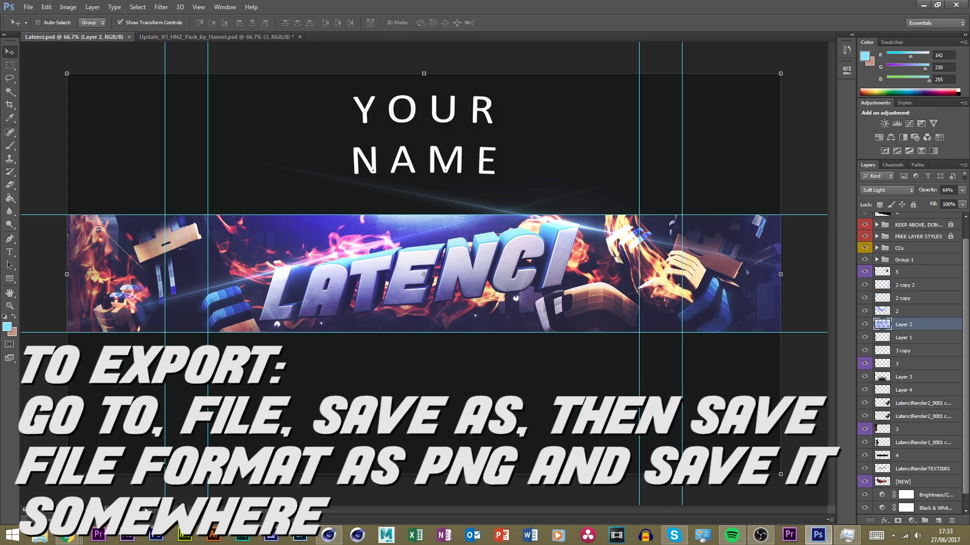
left_click(902, 446)
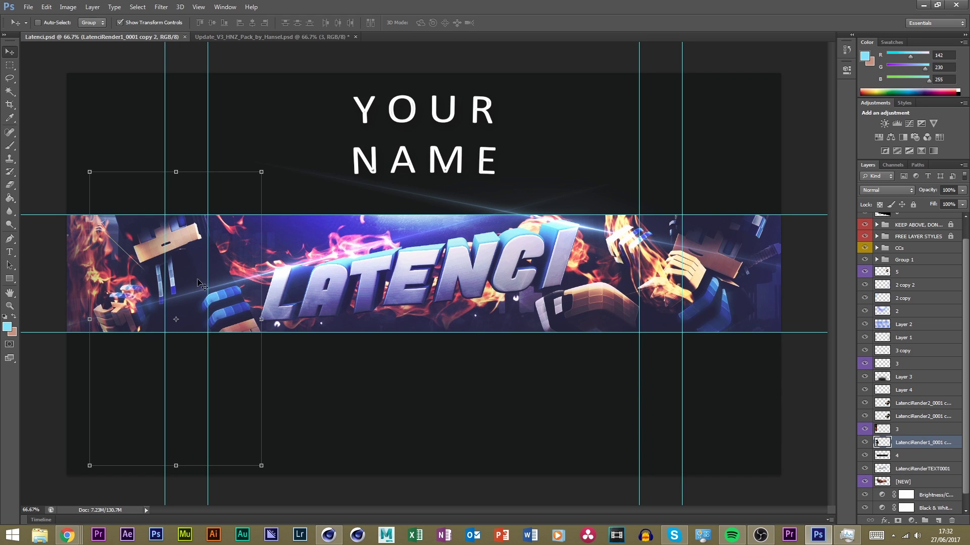
left_click(941, 326)
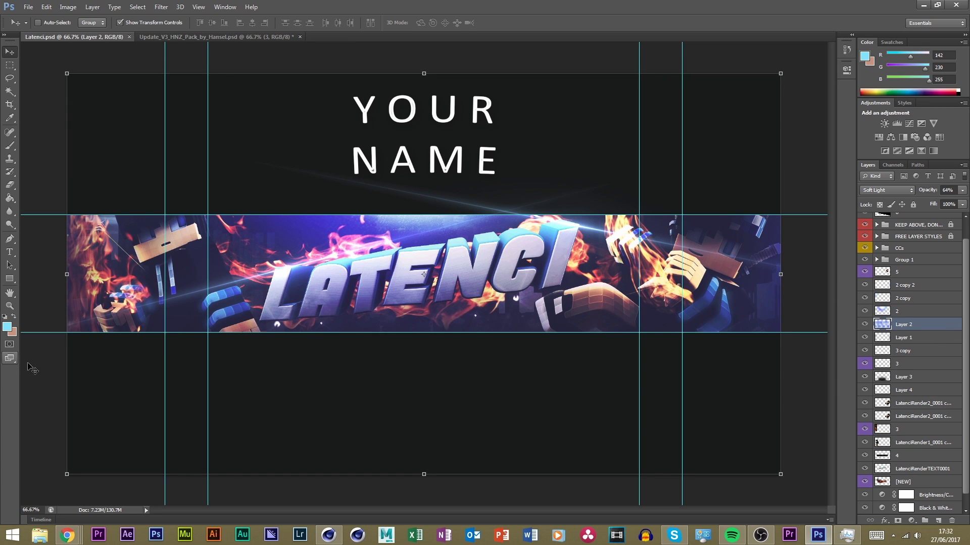